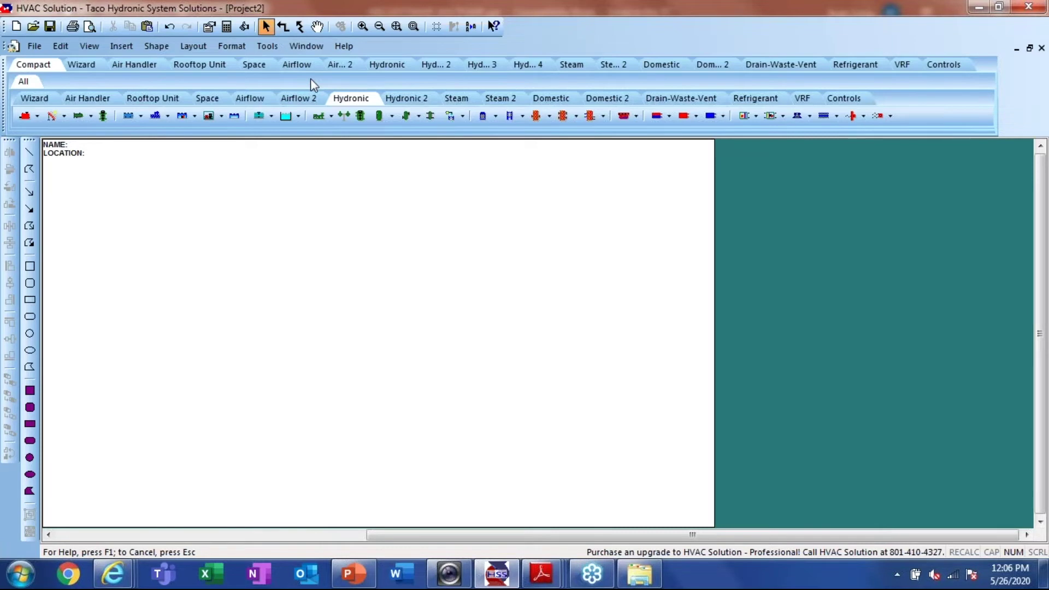
Open the CTBOILERMECHROOM.hvp project from the HeatPump Webinar folder to view its layout, and close it again
click(33, 48)
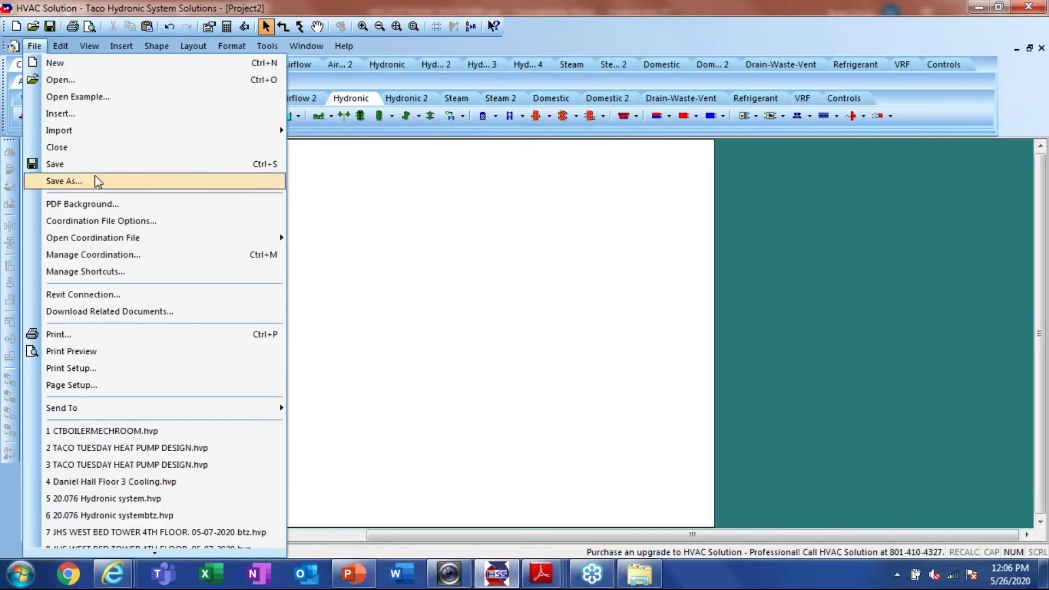
click(81, 80)
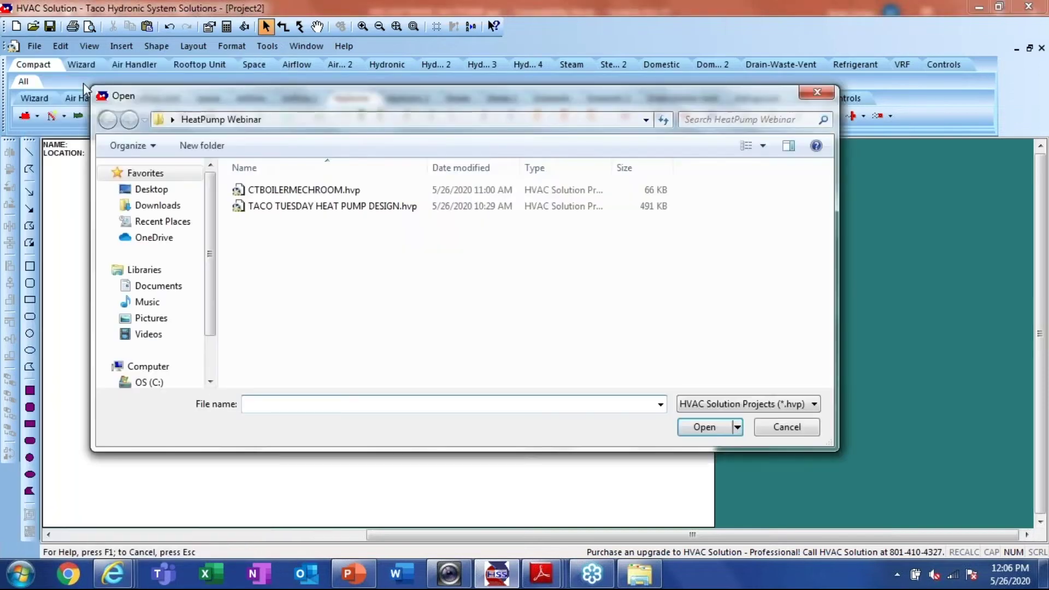
double_click(287, 206)
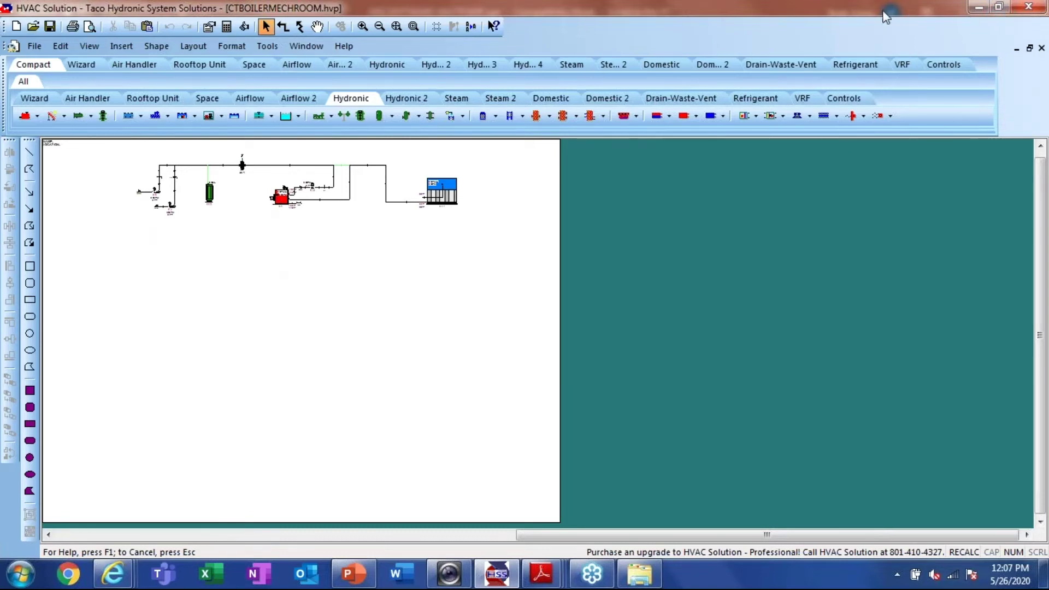
double_click(858, 14)
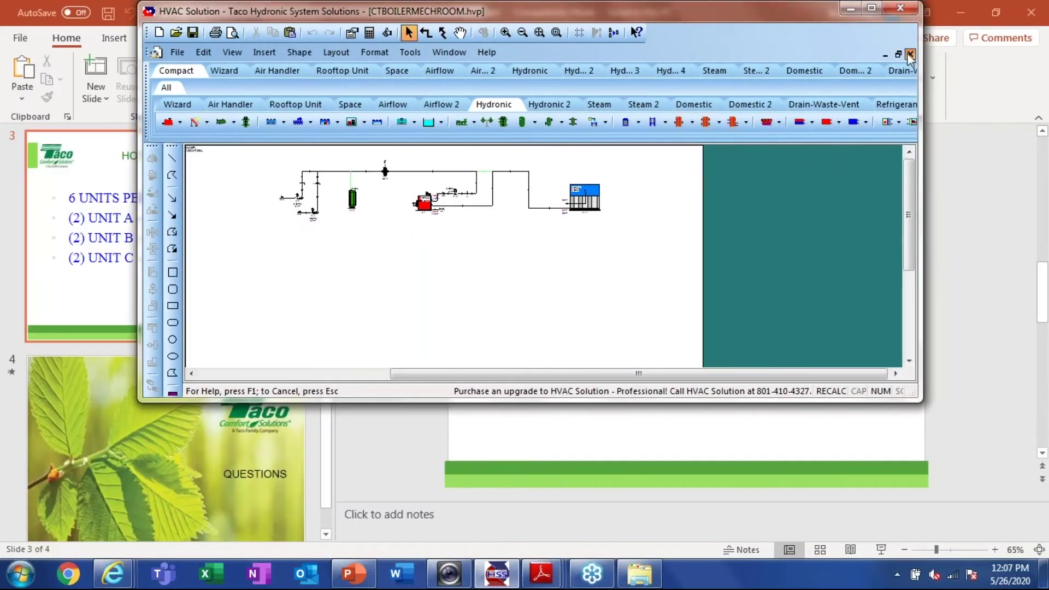
click(910, 55)
Switch to the PowerPoint hotel project slide to read the unit loads, and return to the maximized HVAC Solution window
click(851, 9)
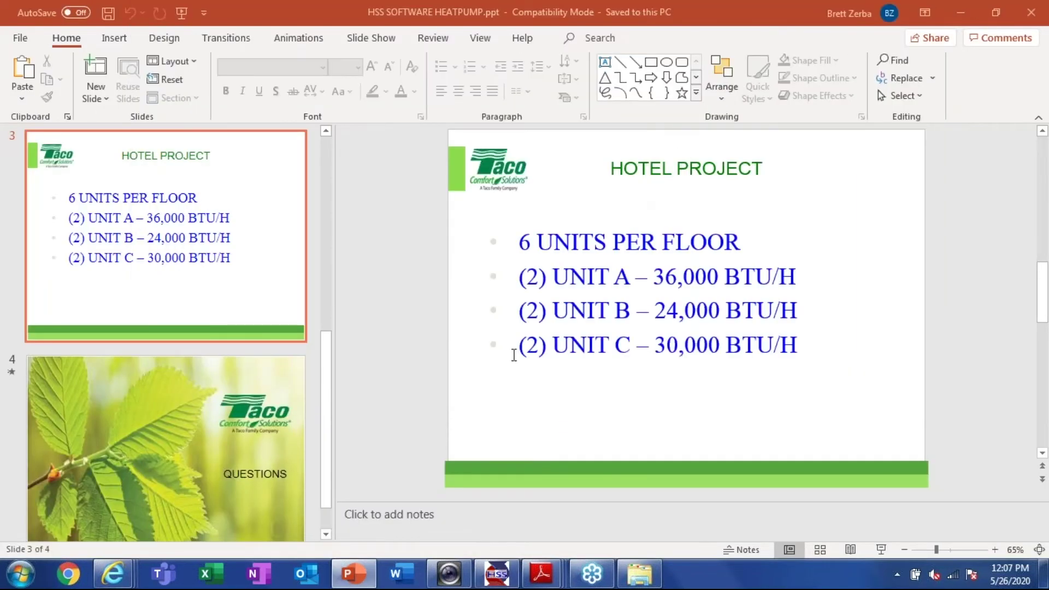
click(496, 574)
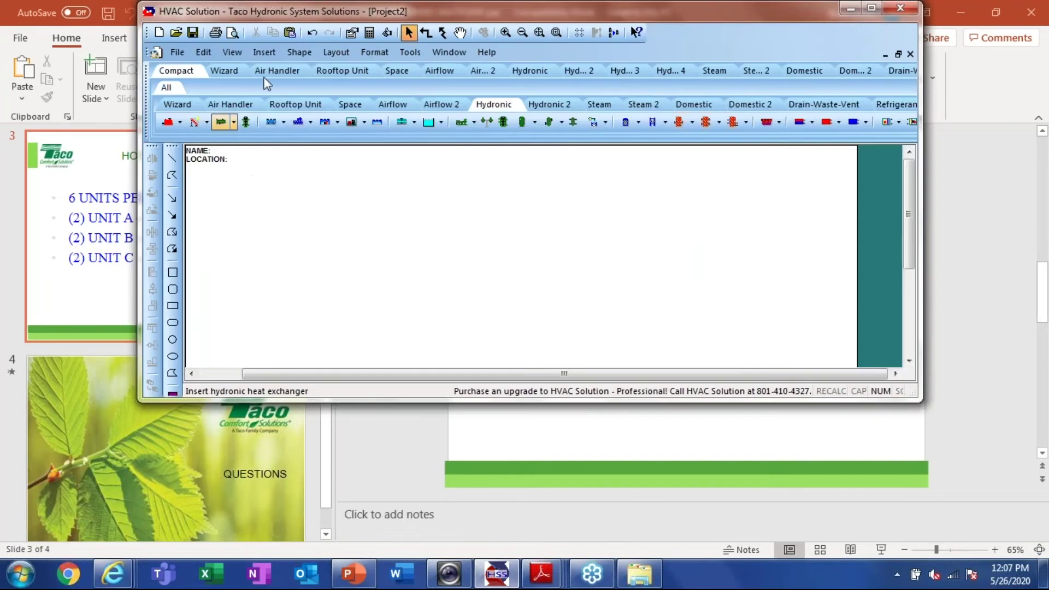
click(872, 9)
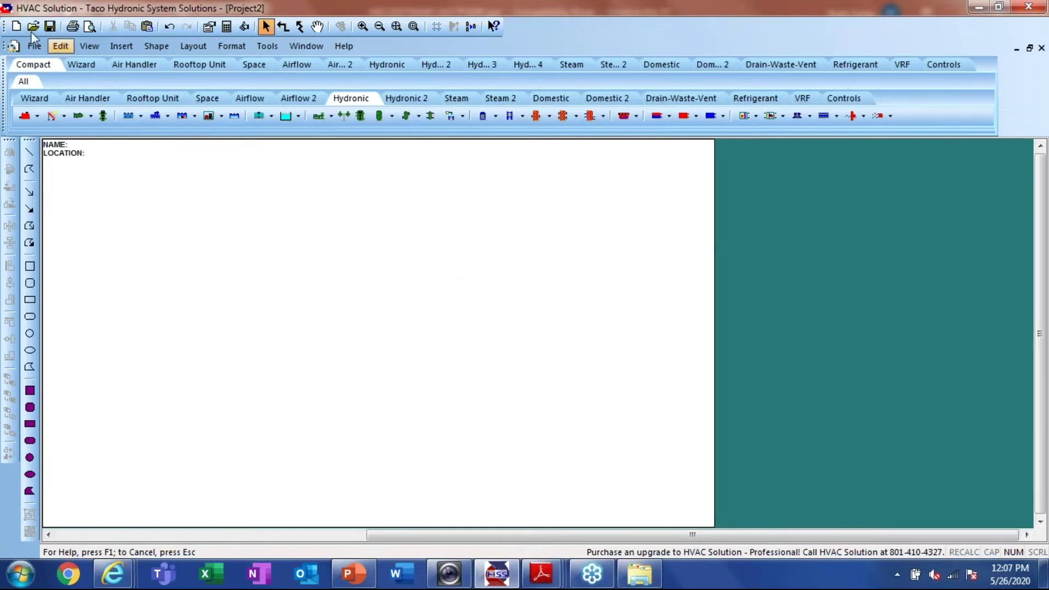
Review the paper sizes offered in the project's page setup and cancel out of it
click(33, 47)
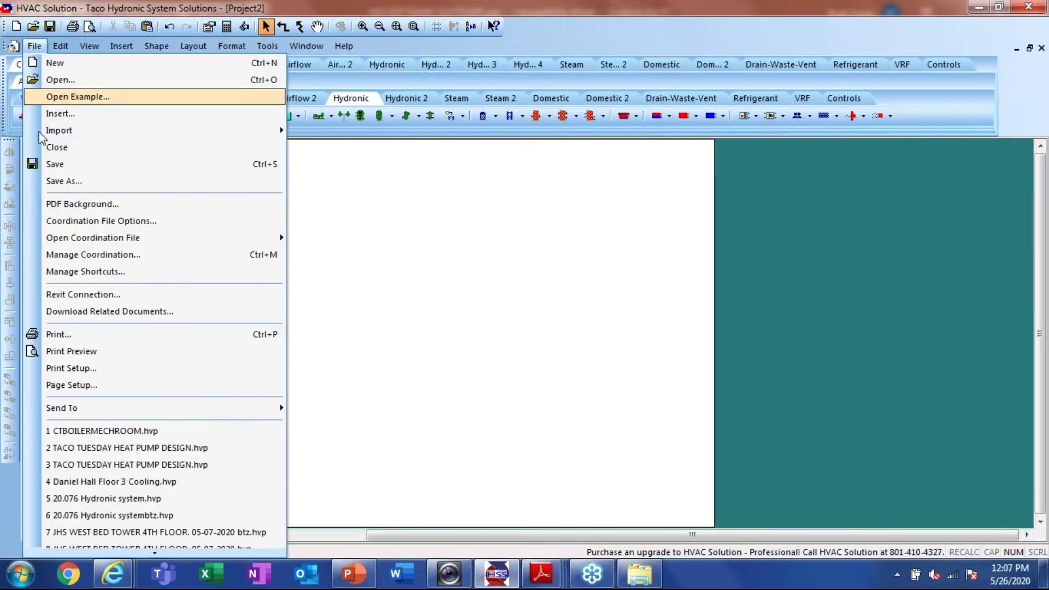
click(91, 386)
click(635, 283)
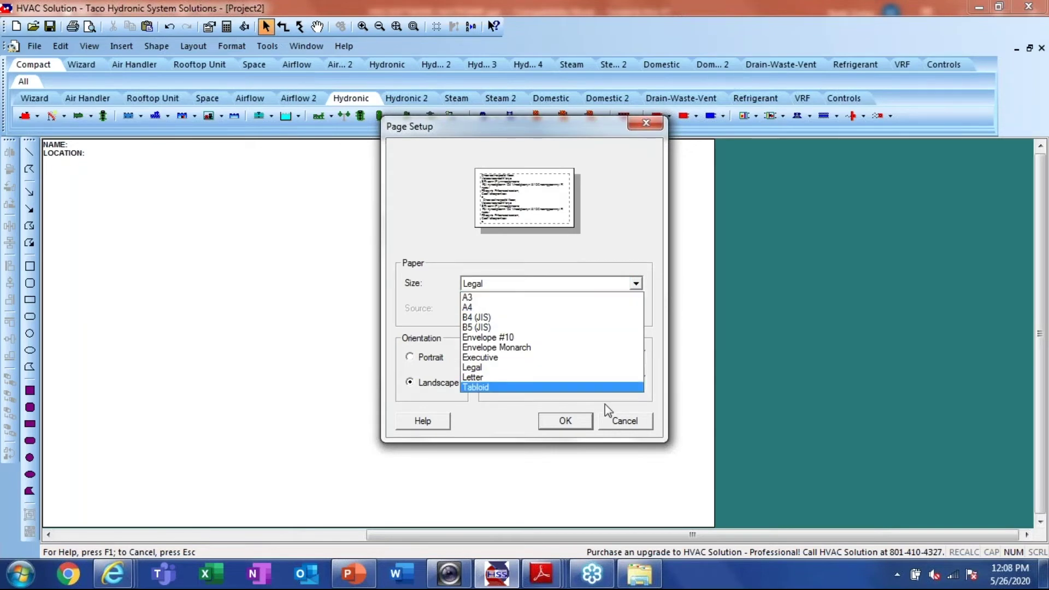
click(629, 422)
click(628, 422)
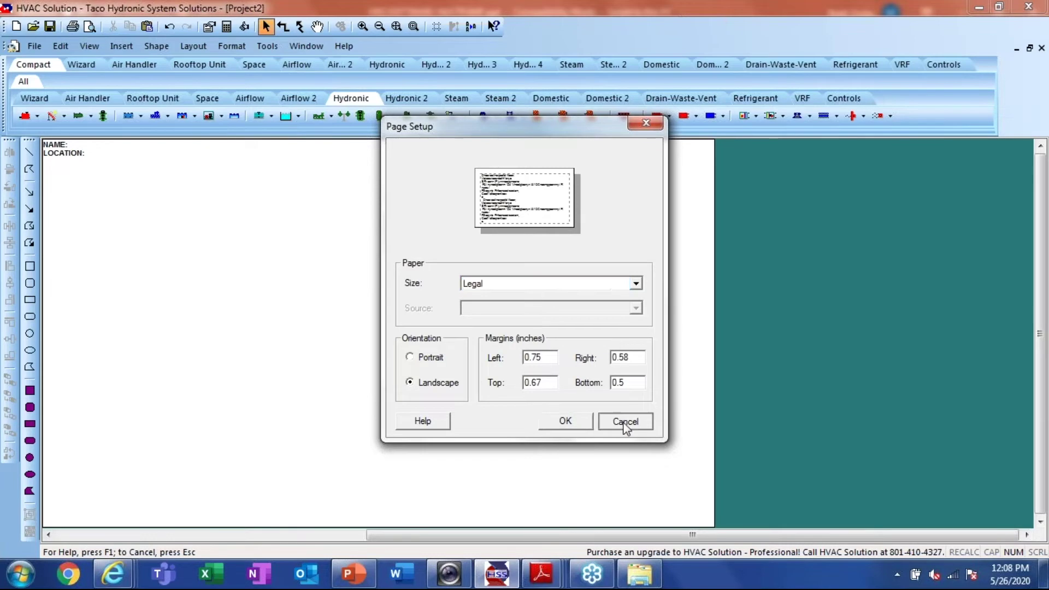
Start printing the project and choose CutePDF Writer as the printer
click(34, 47)
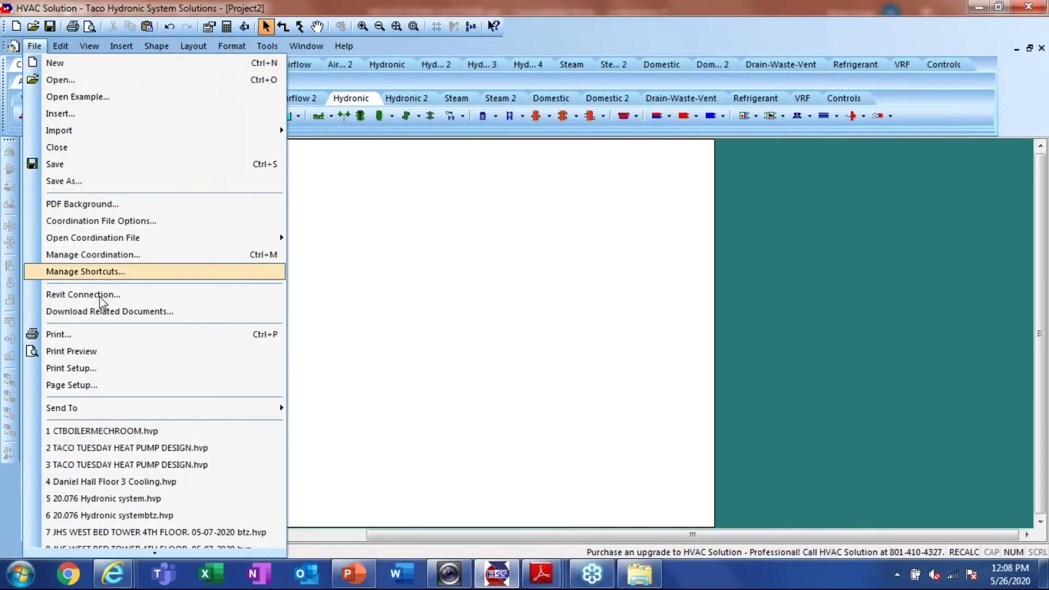
click(110, 337)
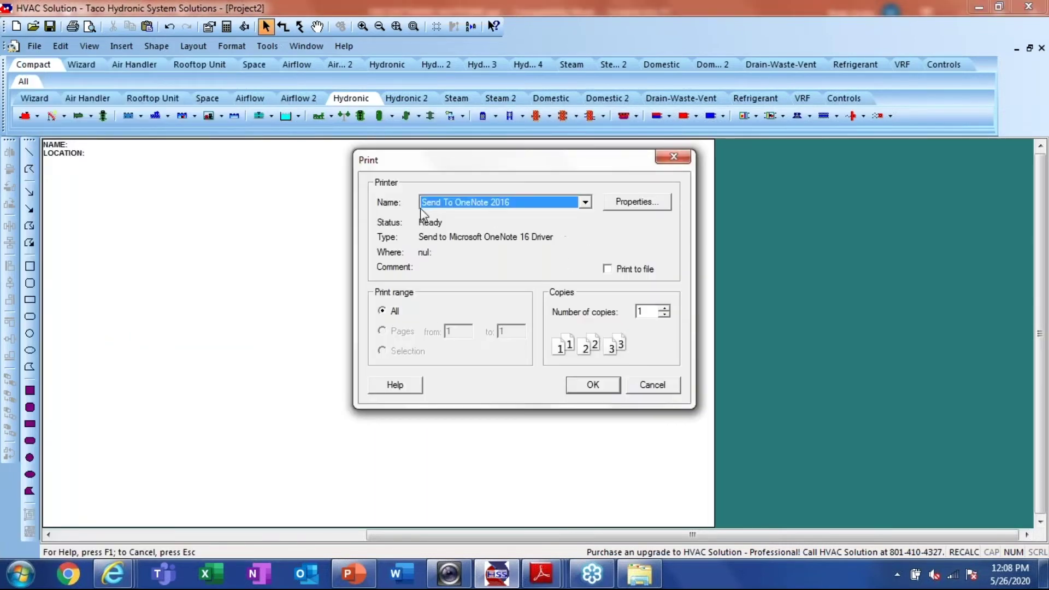
click(585, 202)
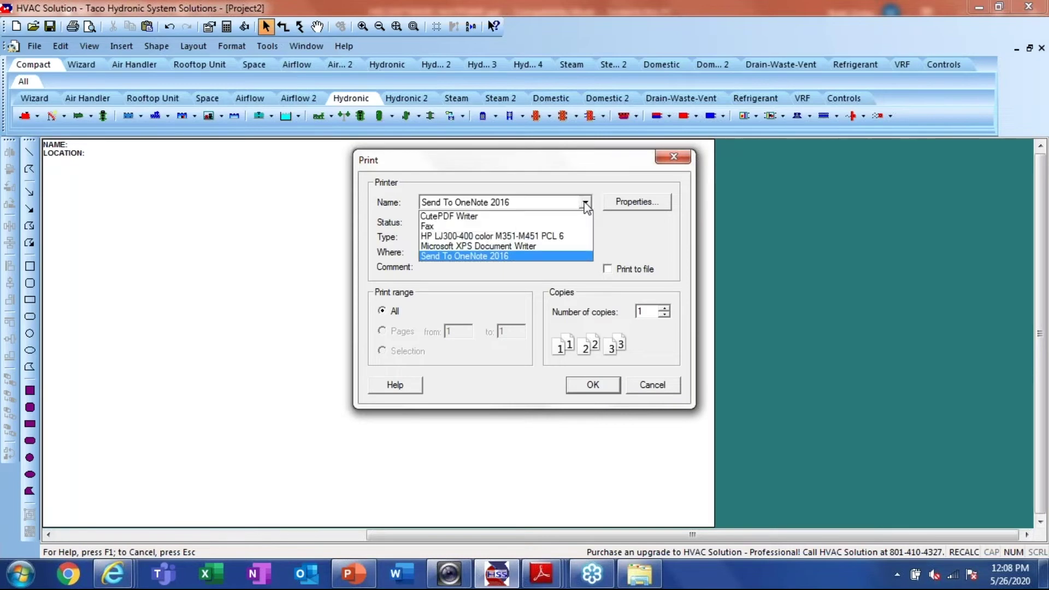
click(488, 217)
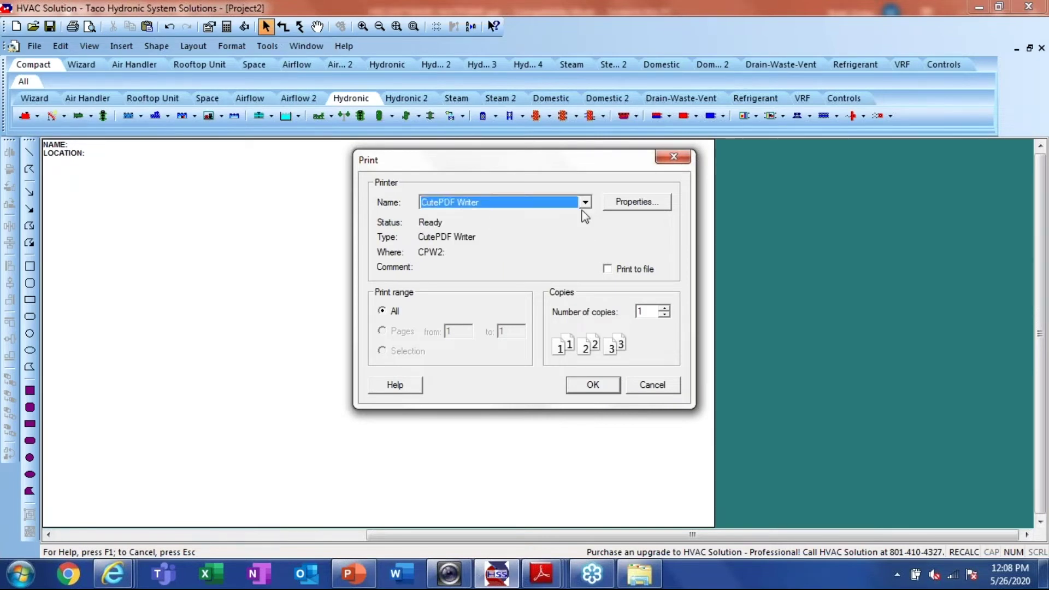
Set the paper size to ARCH C in the CutePDF Writer advanced properties
click(634, 202)
click(731, 481)
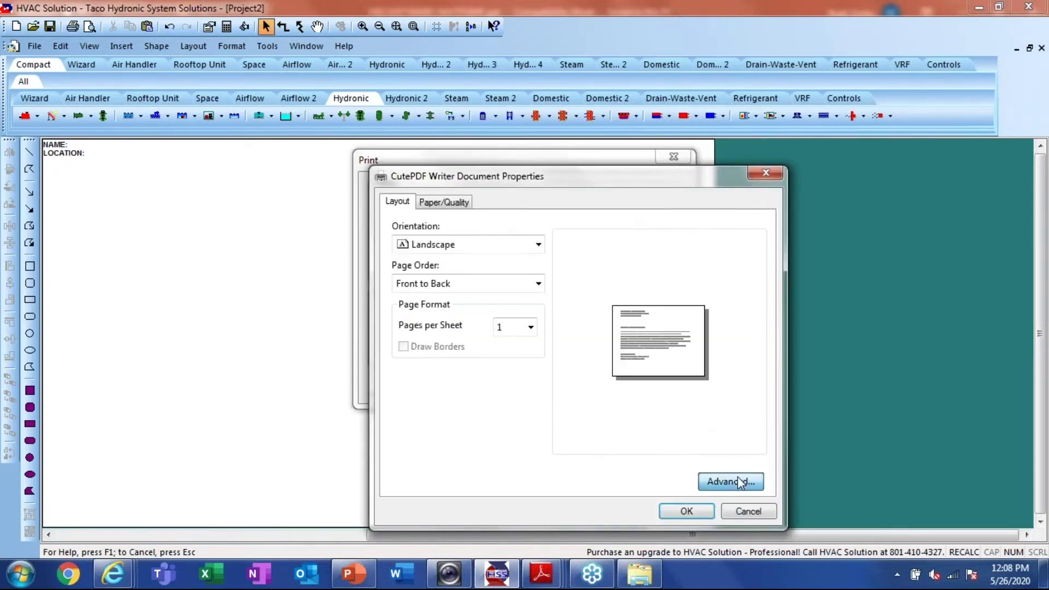
click(675, 255)
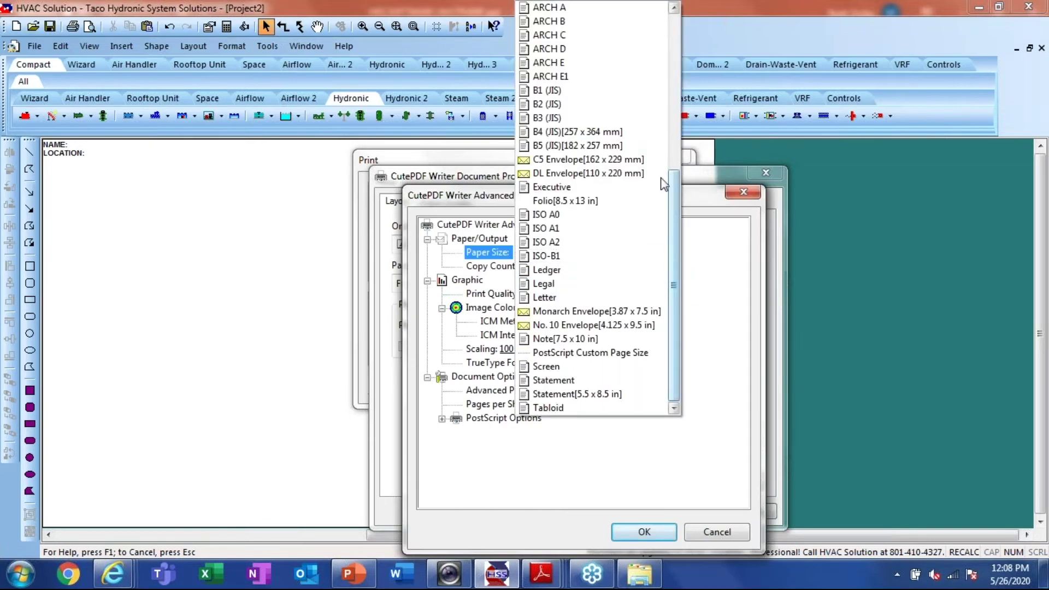
click(606, 37)
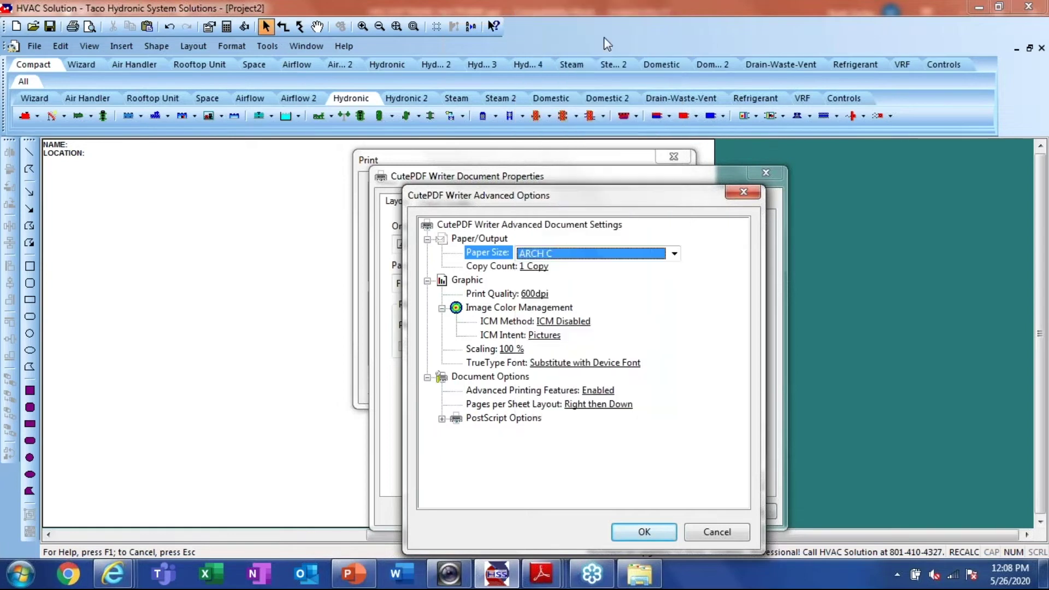
click(651, 535)
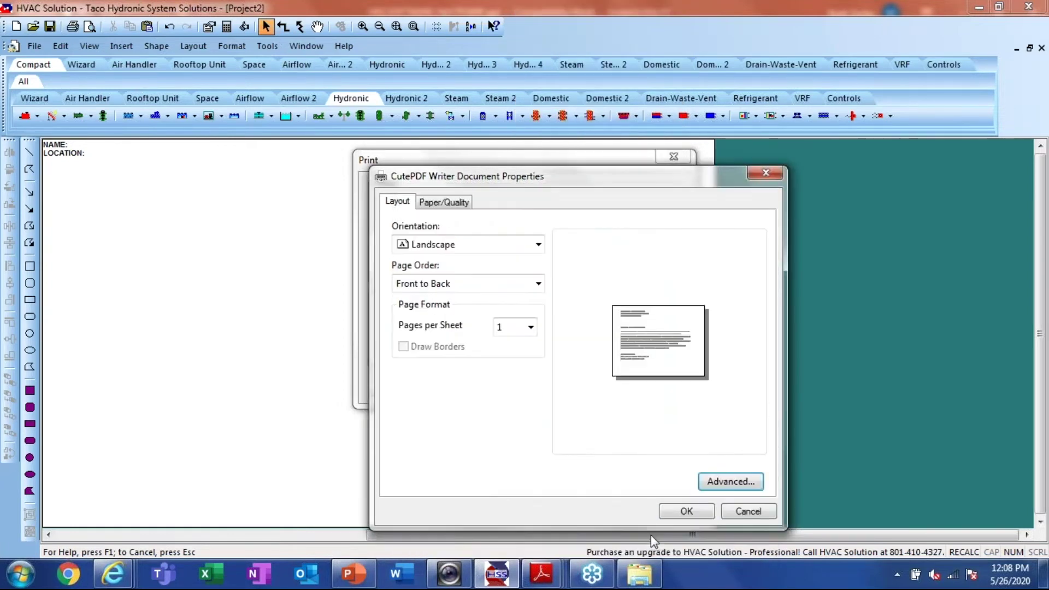
click(686, 512)
Run the print to apply the page size, cancelling the PDF save, and fit the whole page in view
click(594, 386)
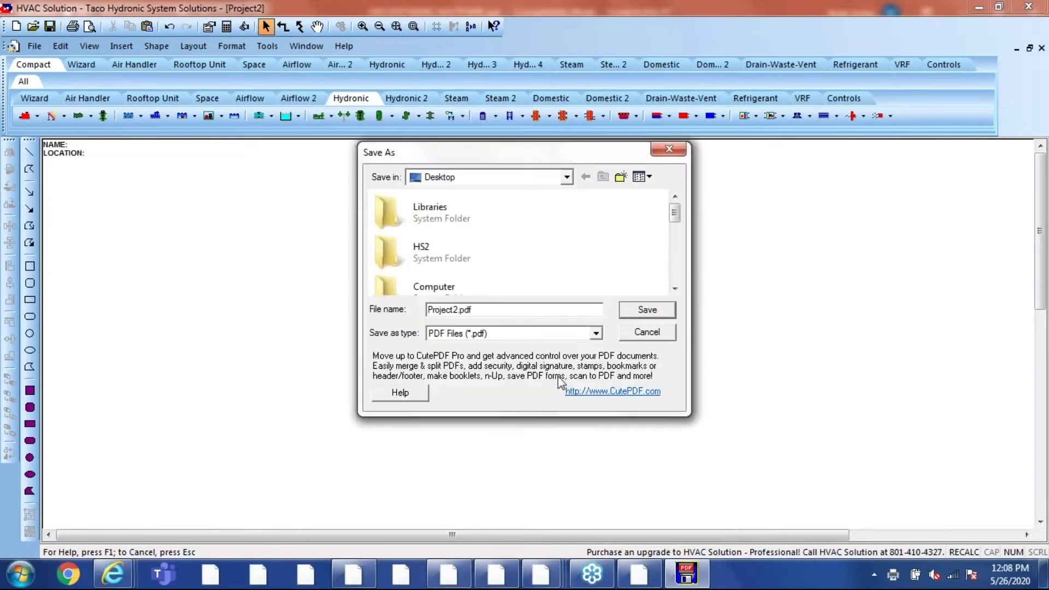
click(648, 332)
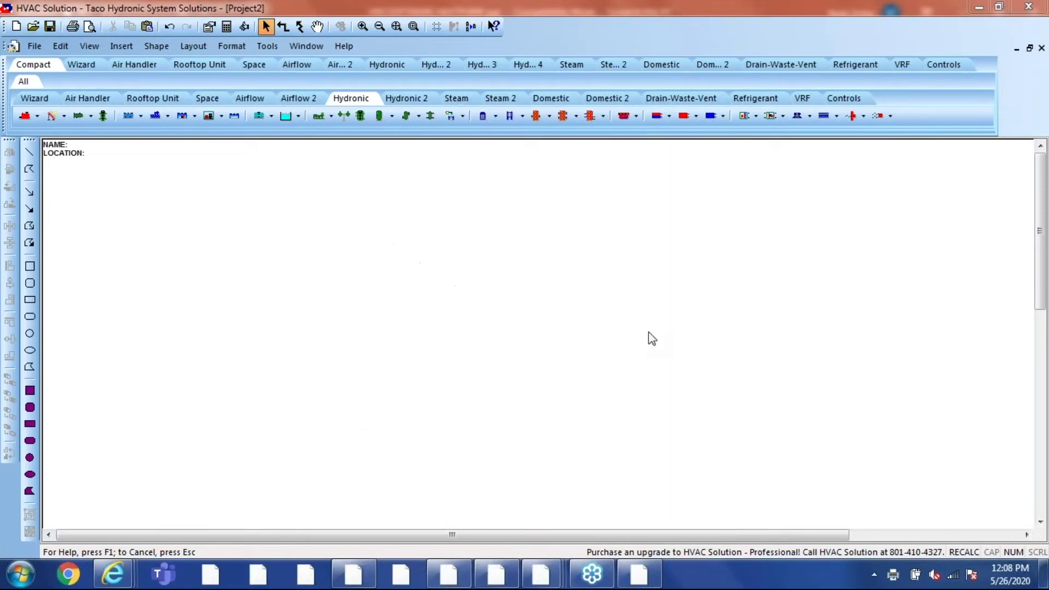
click(398, 26)
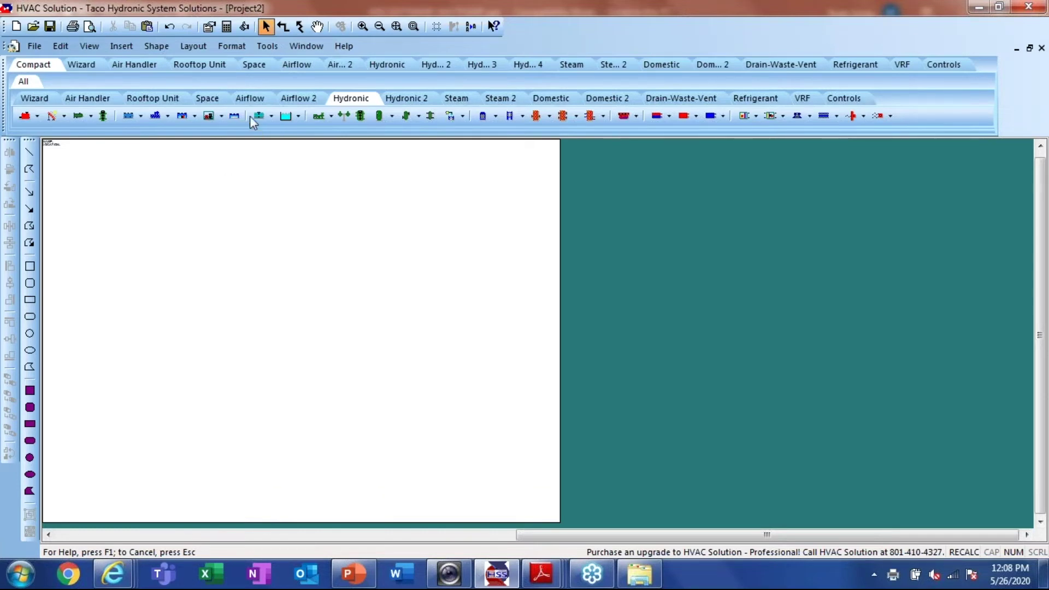
click(272, 116)
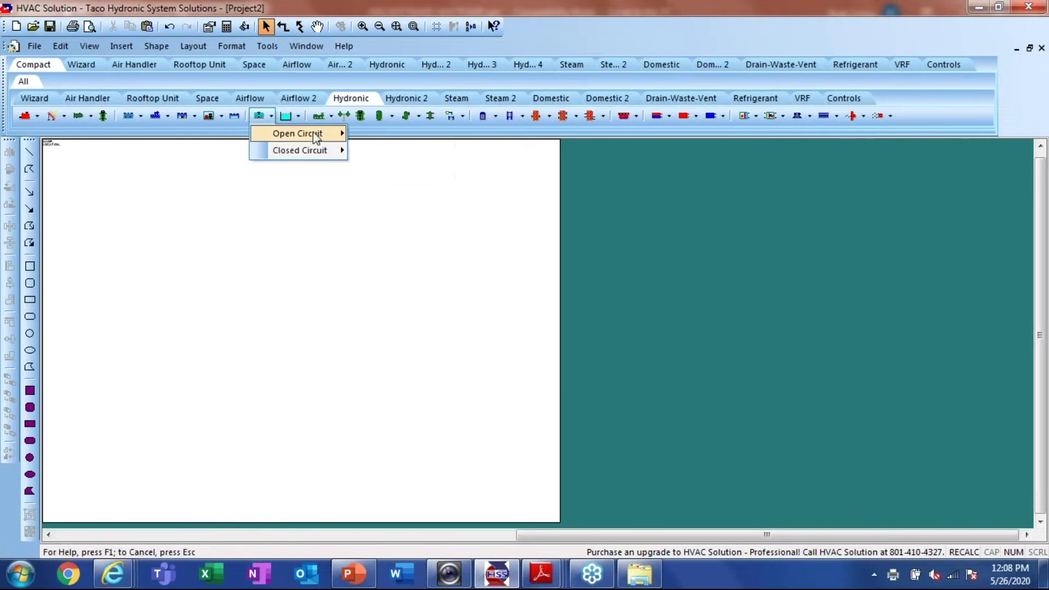
mouse_move(316, 135)
click(394, 150)
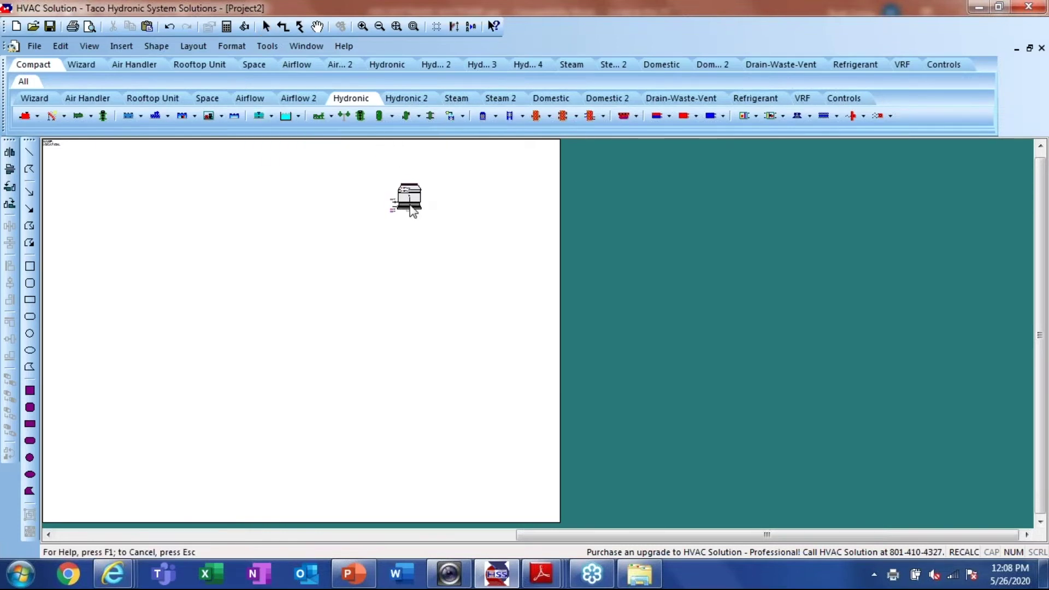
key(Escape)
click(298, 117)
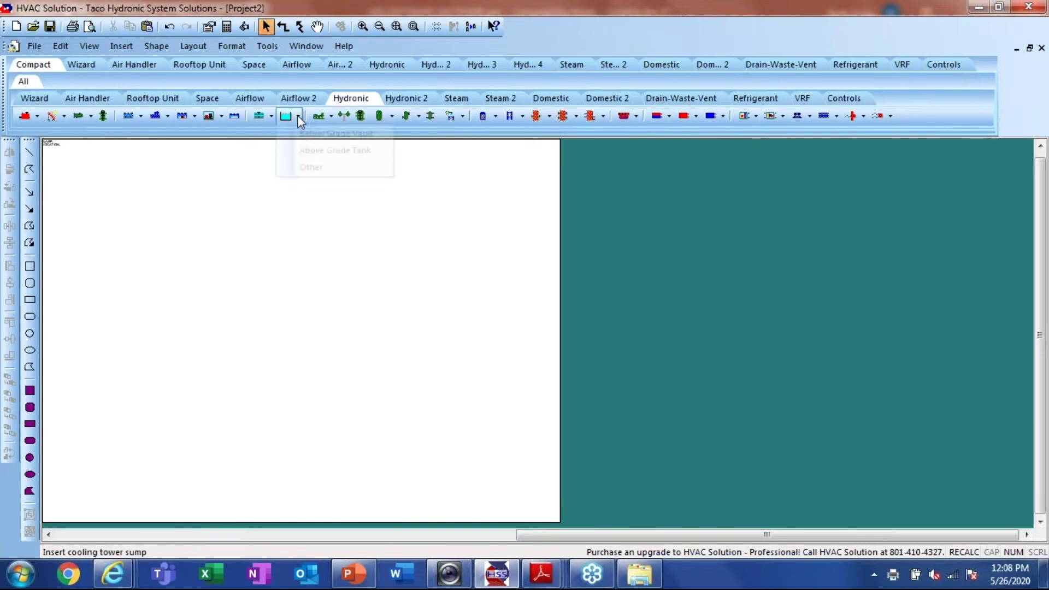
Place an open-circuit cooling tower near the right edge of the page's upper part
click(271, 116)
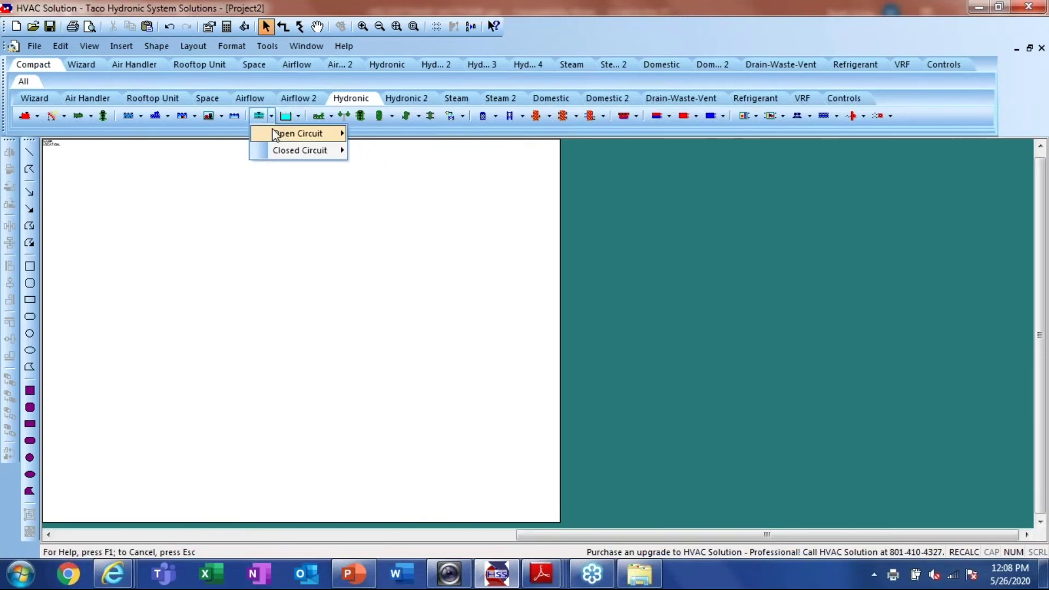
mouse_move(276, 135)
click(411, 135)
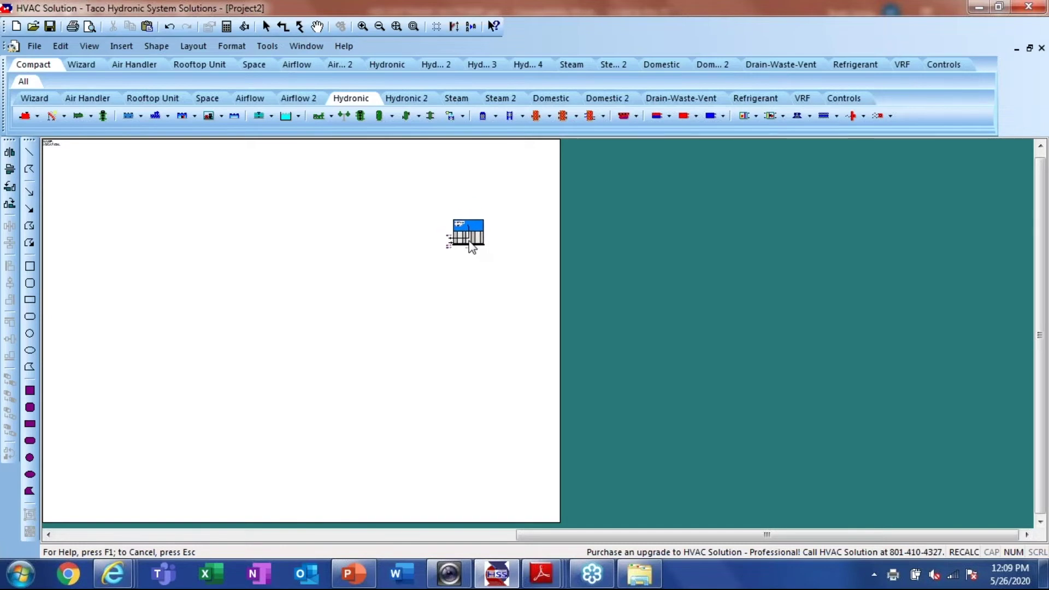
click(471, 247)
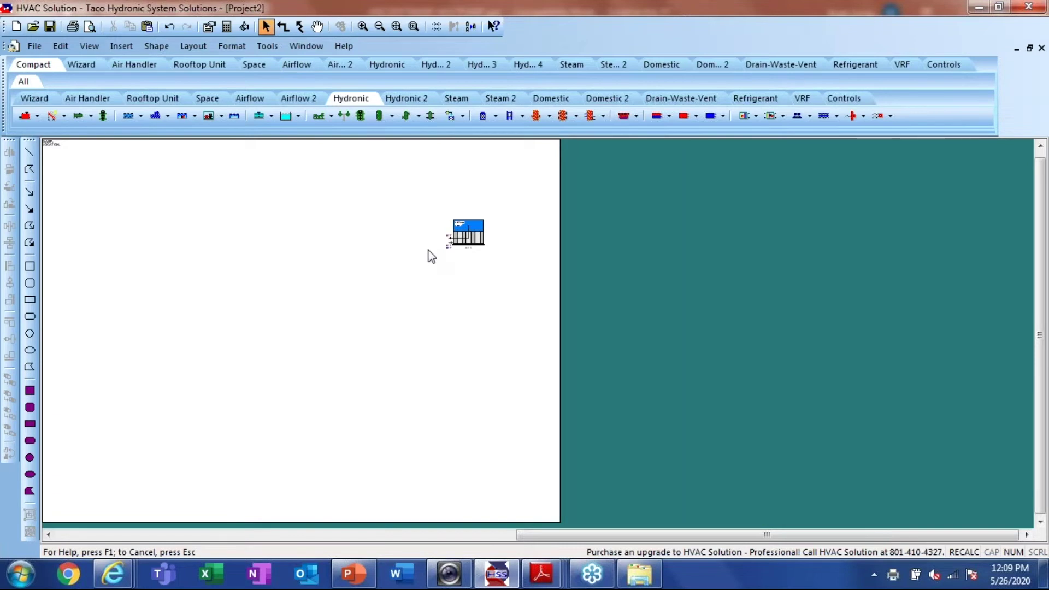
Examine the key data in the cooling tower's properties and cancel the dialog
click(469, 235)
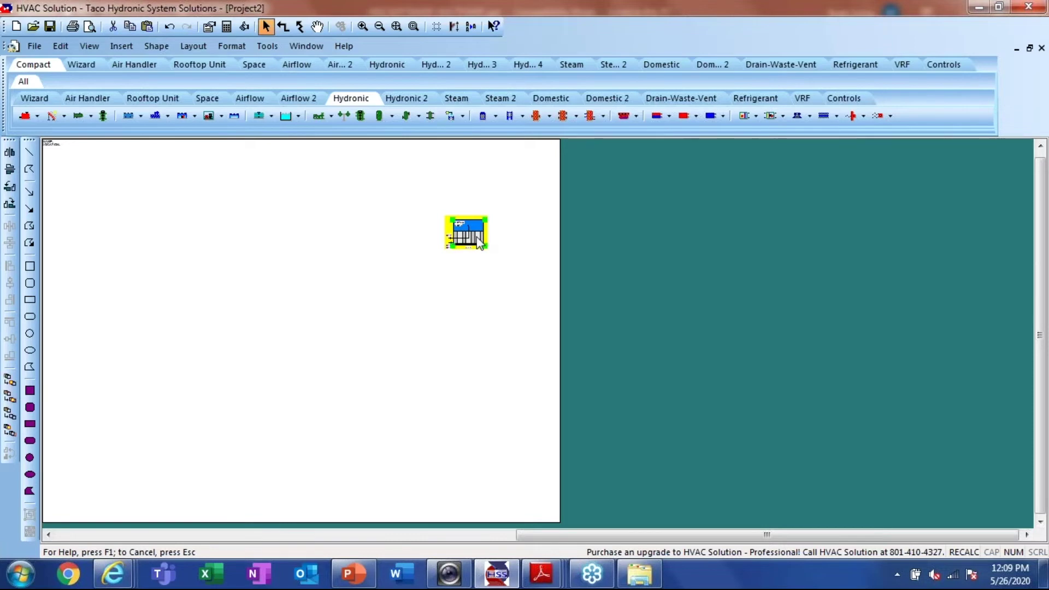
double_click(478, 240)
click(611, 134)
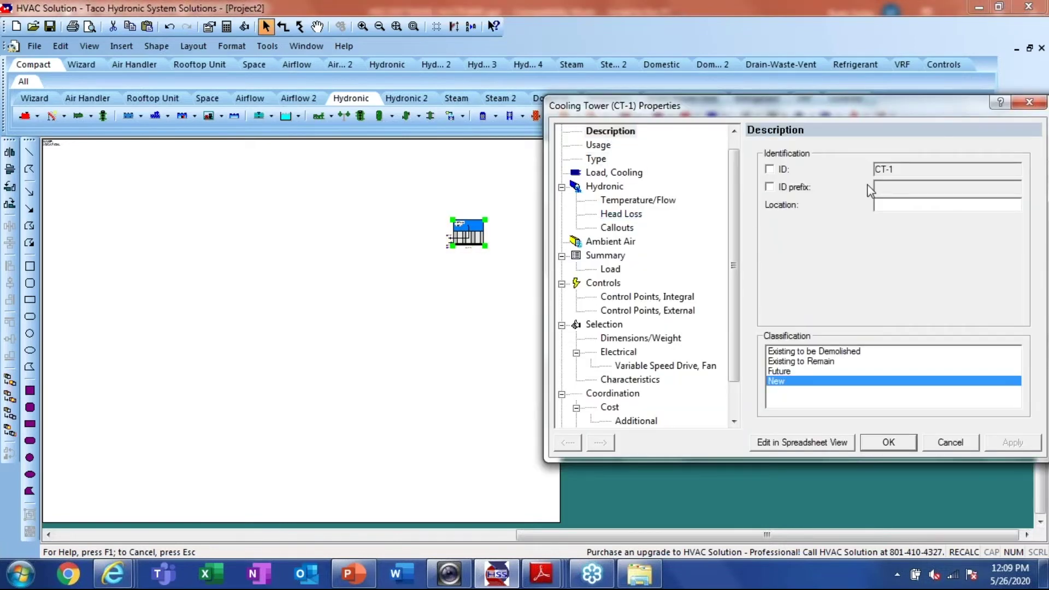
drag(743, 104, 662, 140)
click(652, 166)
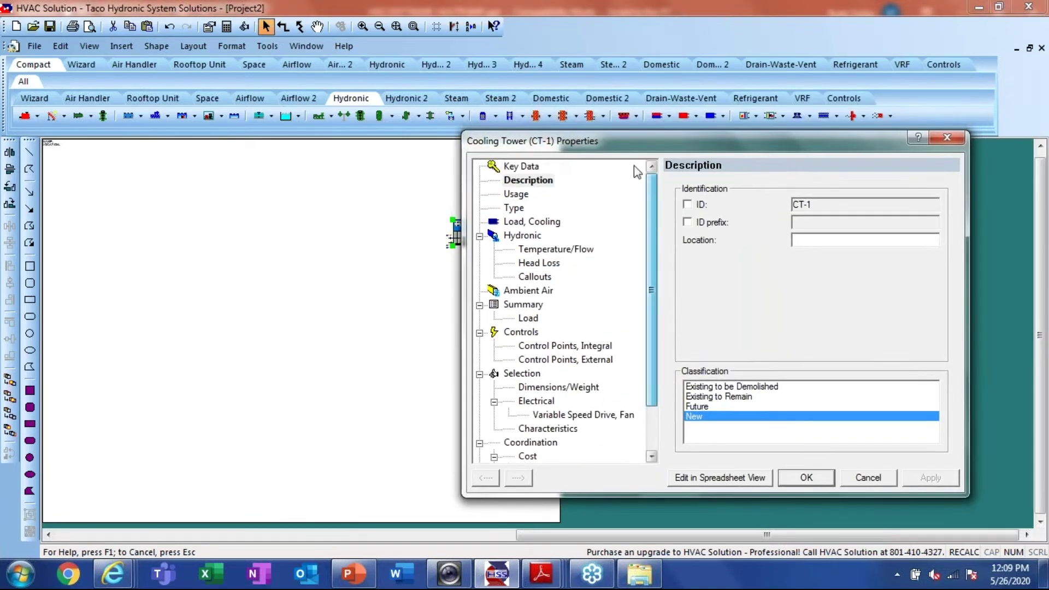
click(531, 168)
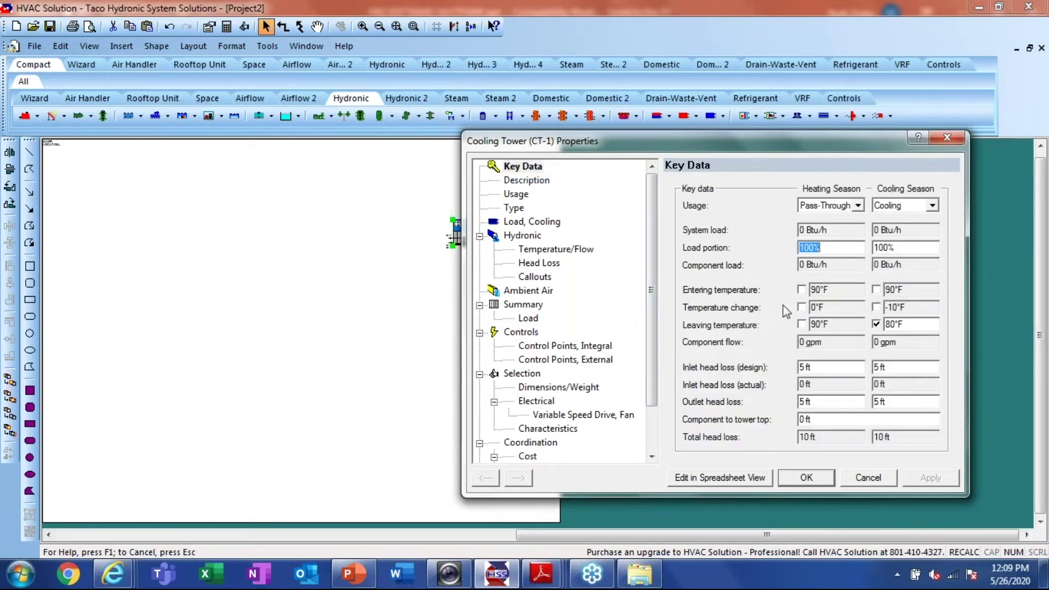
click(869, 477)
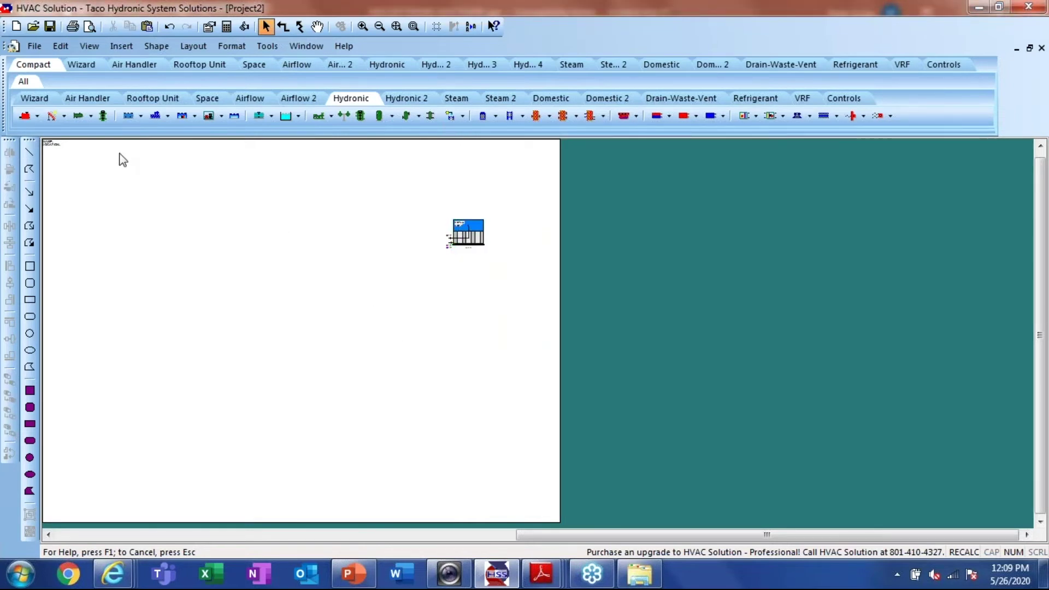
Place a condensing, forced-draft boiler with no manufacturer on the page, left of the cooling tower
click(37, 115)
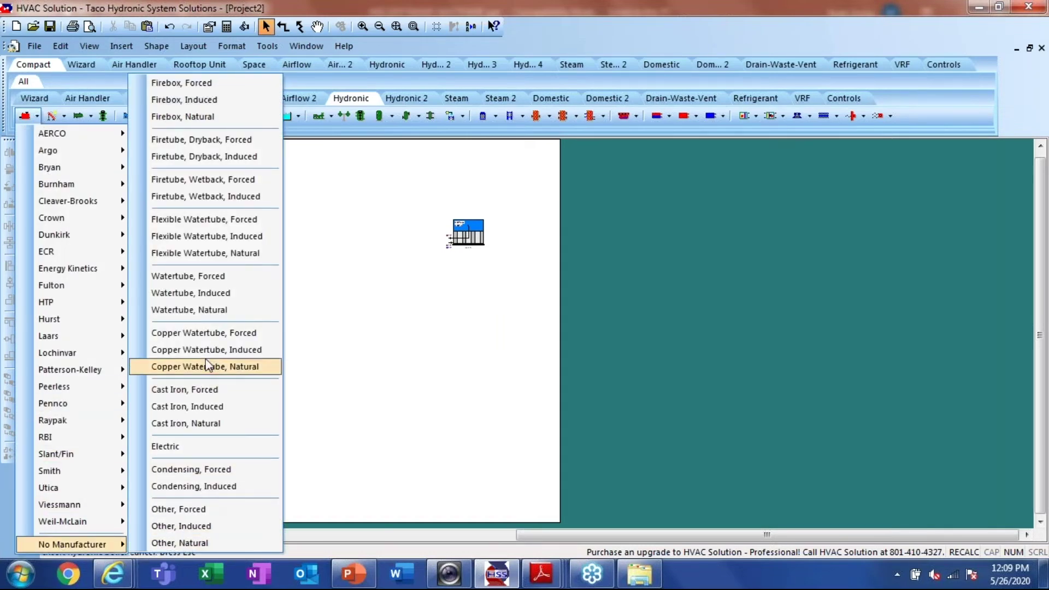
click(202, 474)
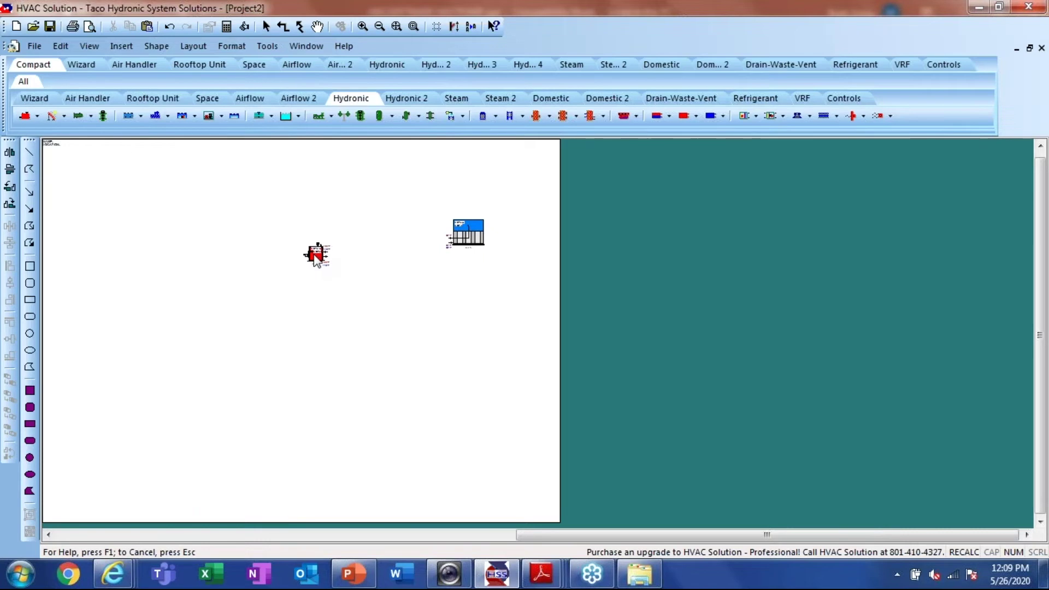
click(312, 262)
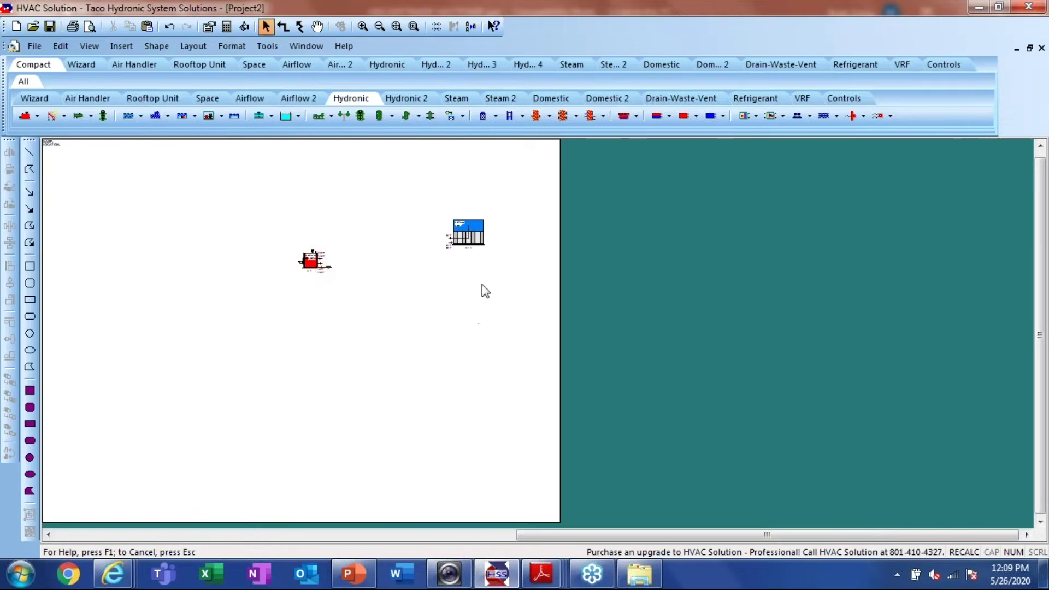
Align the boiler and the cooling tower along their top edges
drag(272, 201, 530, 293)
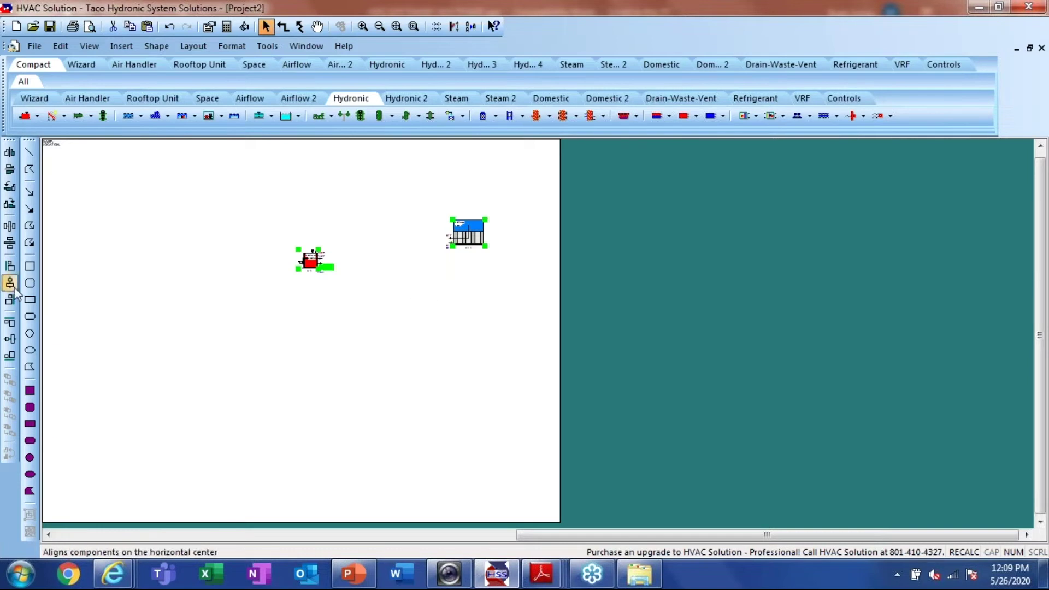
click(10, 322)
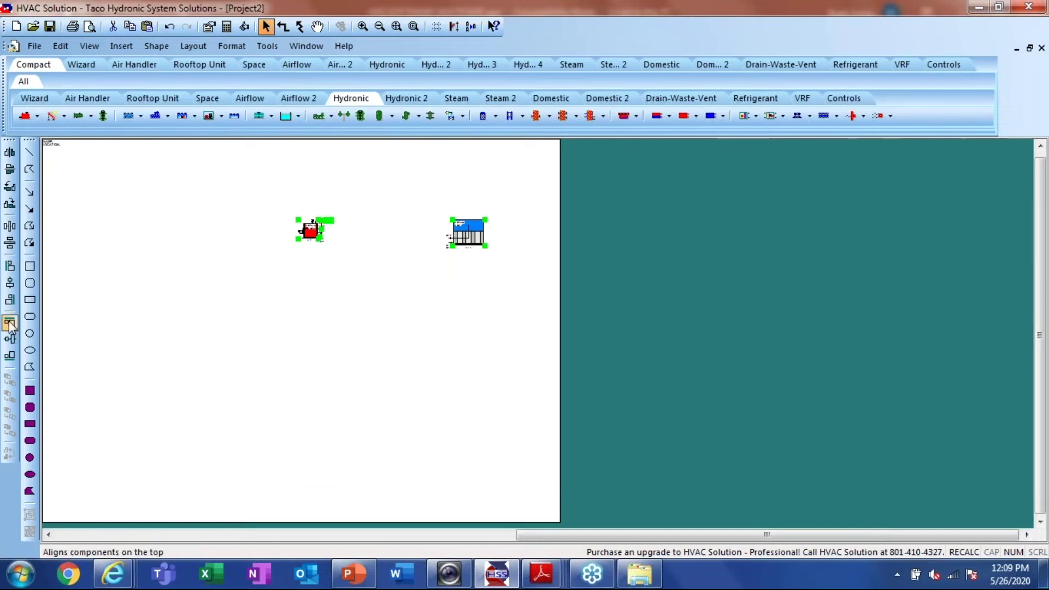
click(342, 283)
Move the boiler's CN-1 component down so that it sits beside the boiler's lower outlet
scroll(346, 218, up, 1)
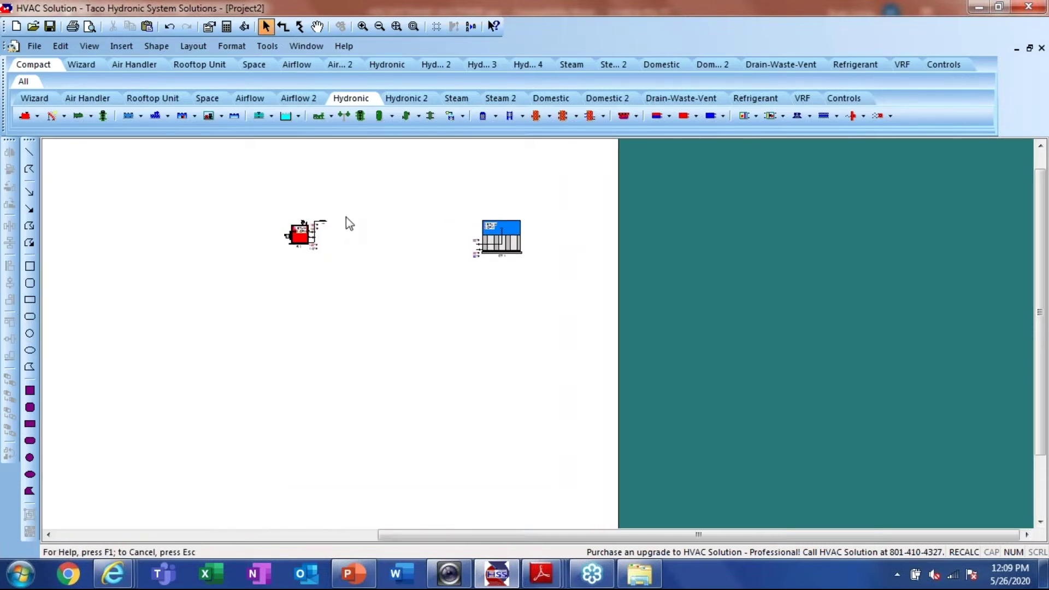
scroll(346, 218, up, 2)
click(297, 227)
drag(297, 227, 304, 276)
click(328, 313)
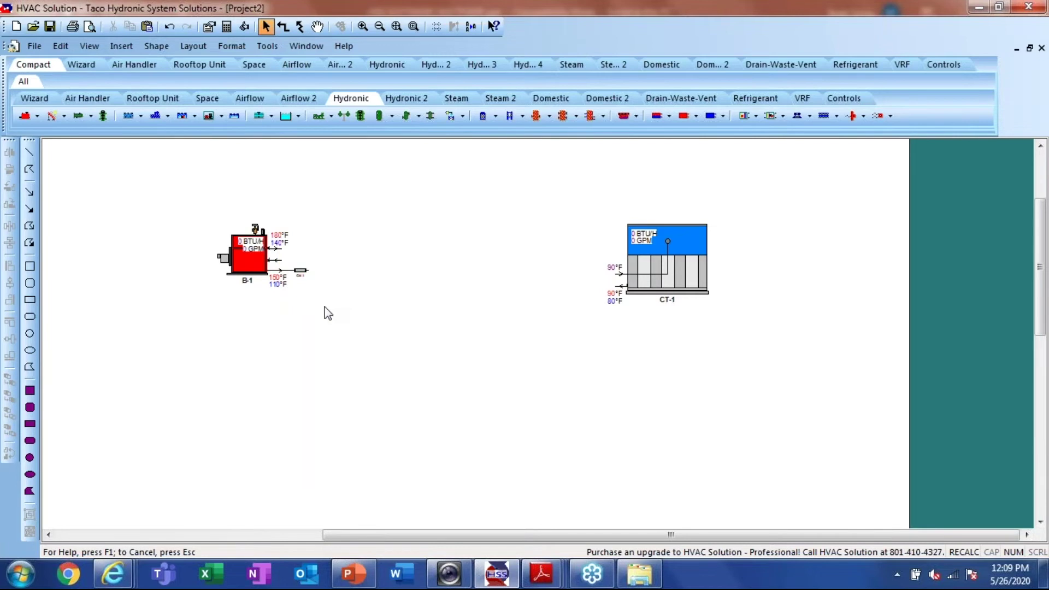
Align the boiler, its CN-1 component and the cooling tower along their bottom edges
mouse_move(186, 192)
mouse_down()
mouse_move(480, 257)
mouse_move(665, 313)
mouse_up()
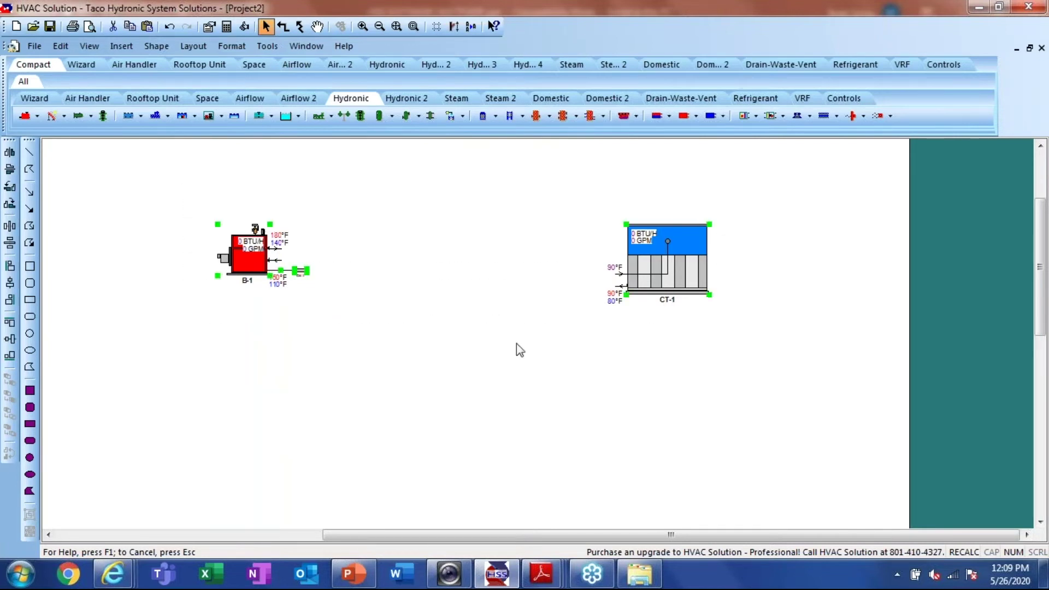
click(10, 357)
click(279, 338)
click(303, 294)
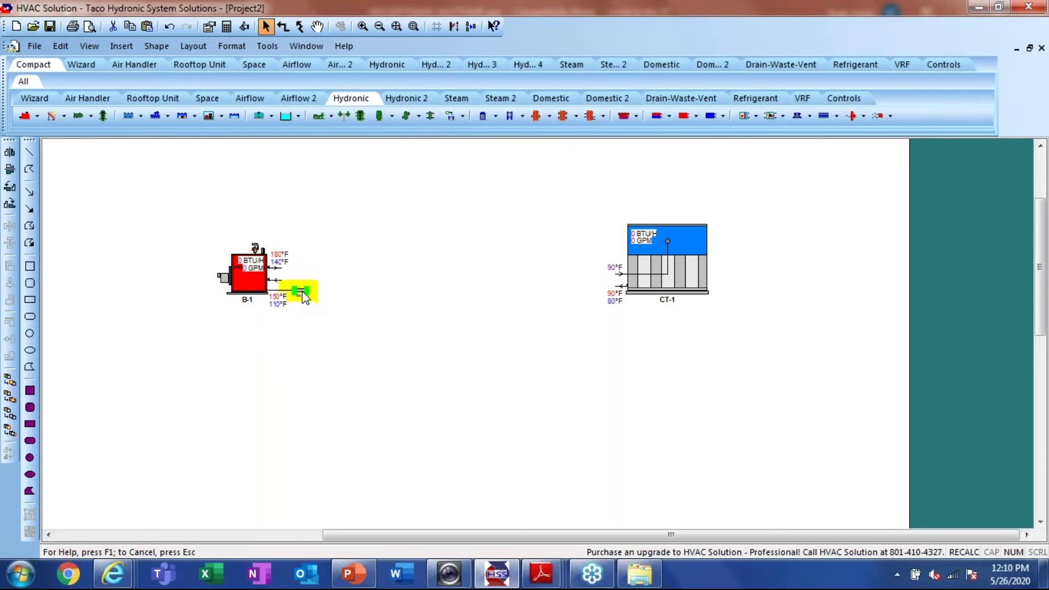
Place two vertical close-coupled inline pumps left of the boiler, the second one above and to the left of the first
scroll(437, 324, down, 1)
scroll(437, 324, down, 2)
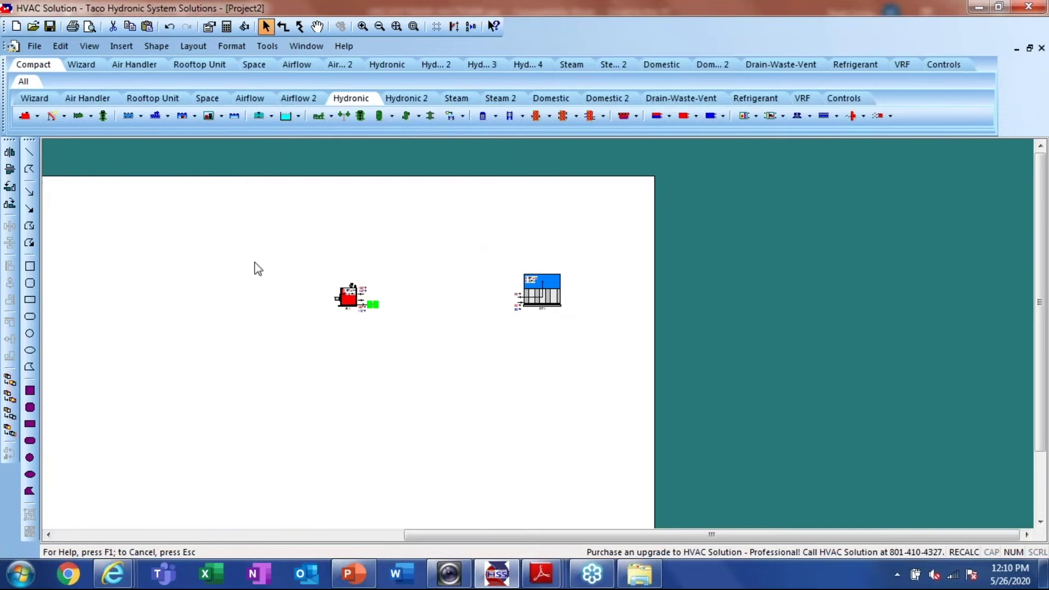
click(331, 116)
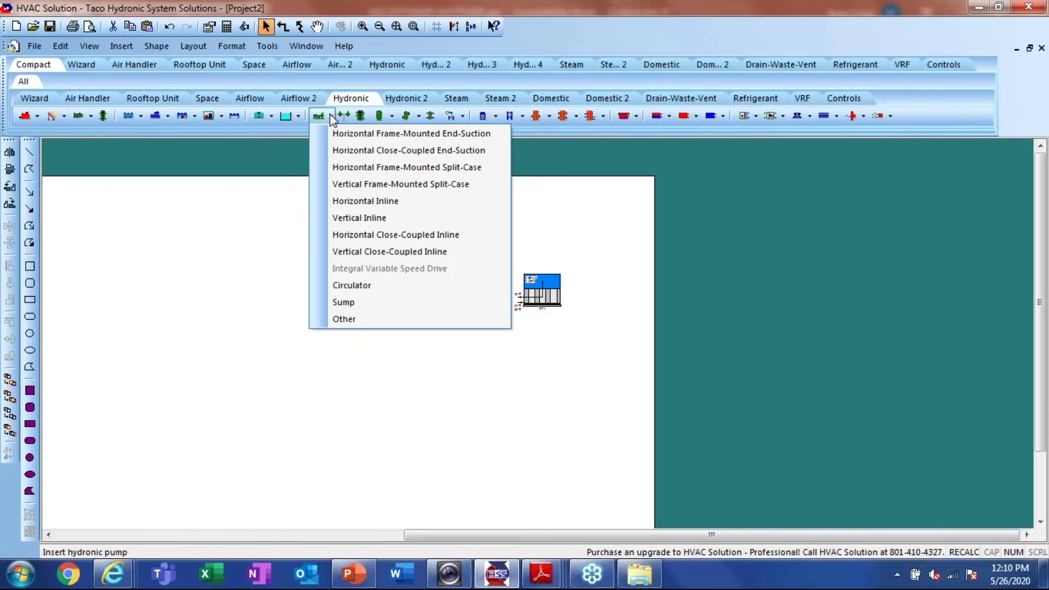
click(379, 252)
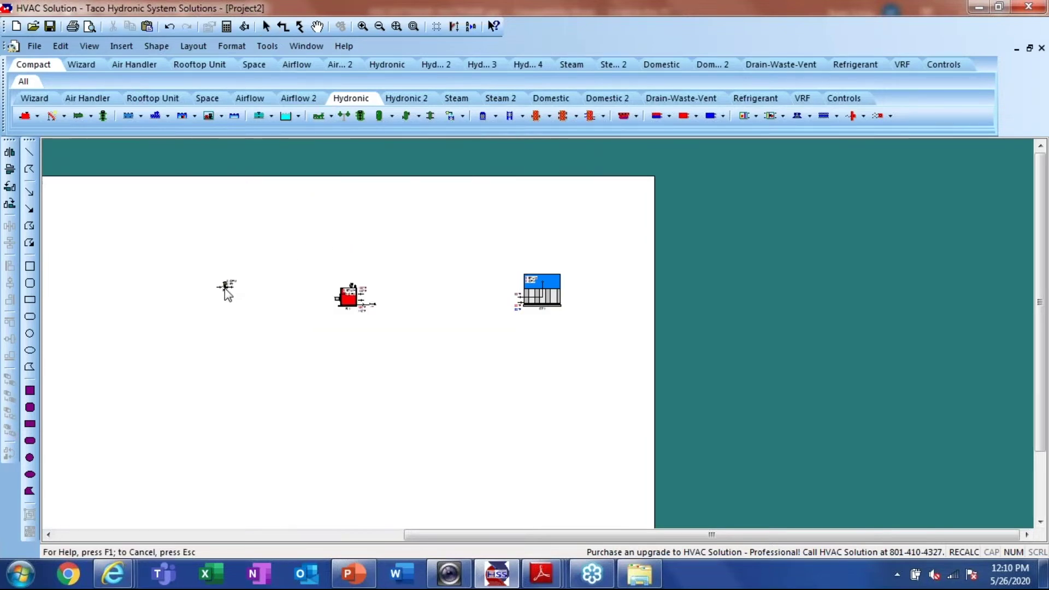
click(223, 310)
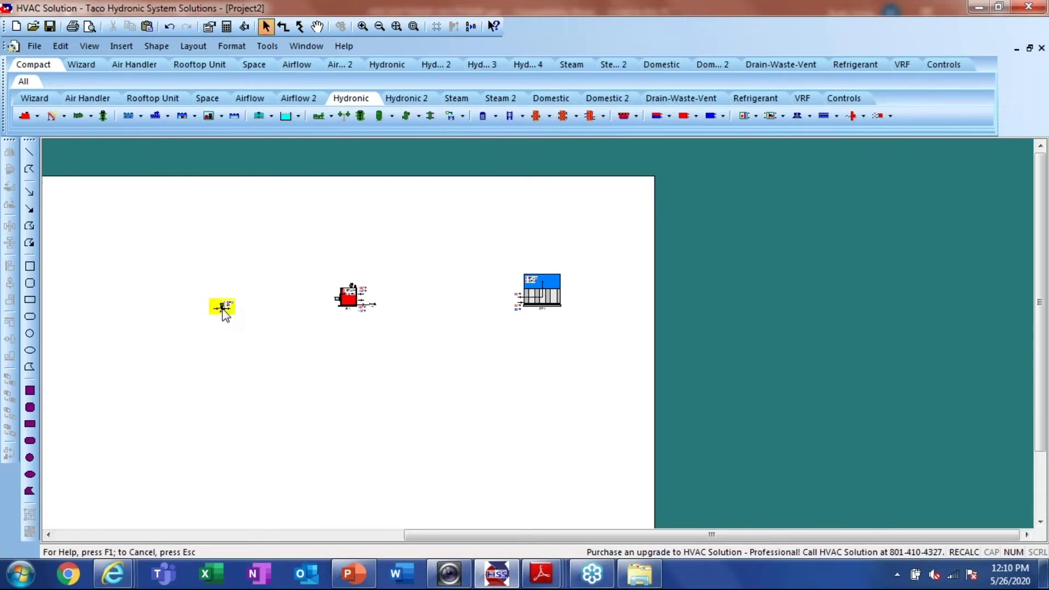
right_click(224, 314)
click(290, 172)
right_click(290, 194)
click(327, 116)
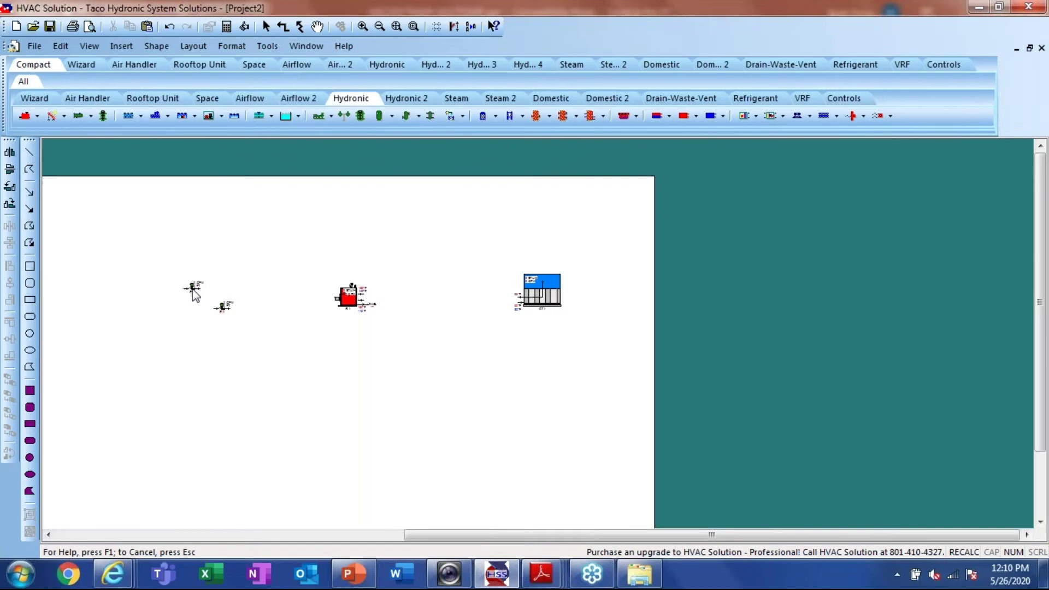
click(196, 288)
Add a suction-side suction diffuser to both pumps P-1 and P-2 through their shared properties
drag(153, 256, 259, 339)
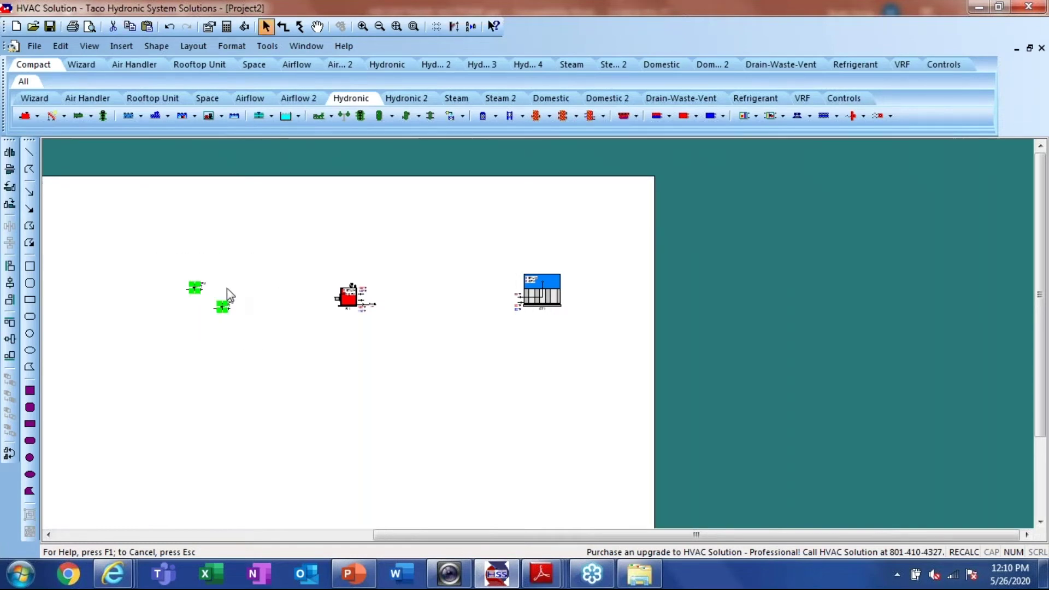
scroll(228, 295, up, 2)
scroll(194, 314, up, 2)
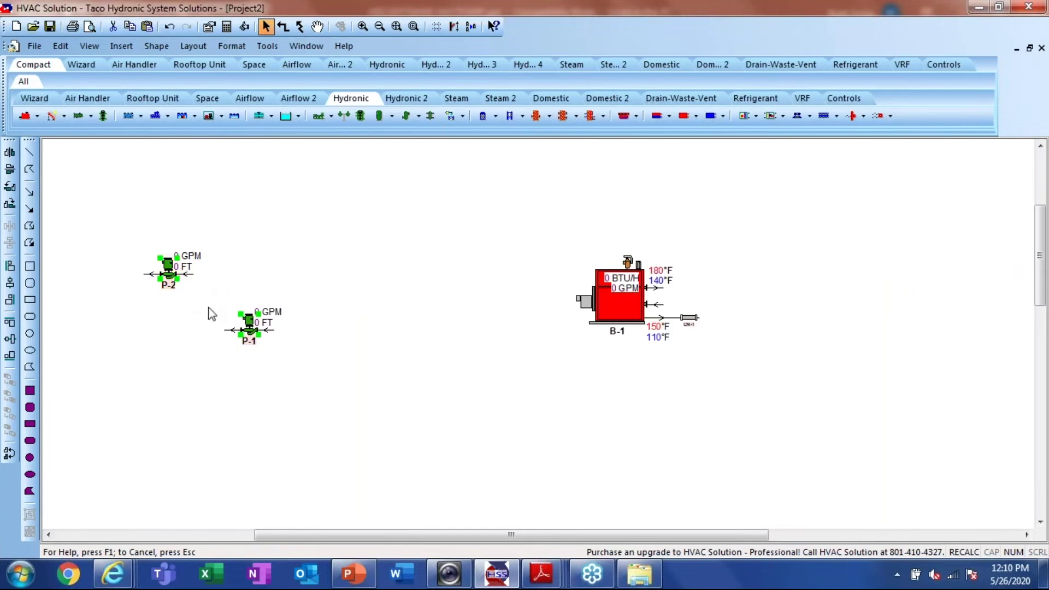
click(196, 324)
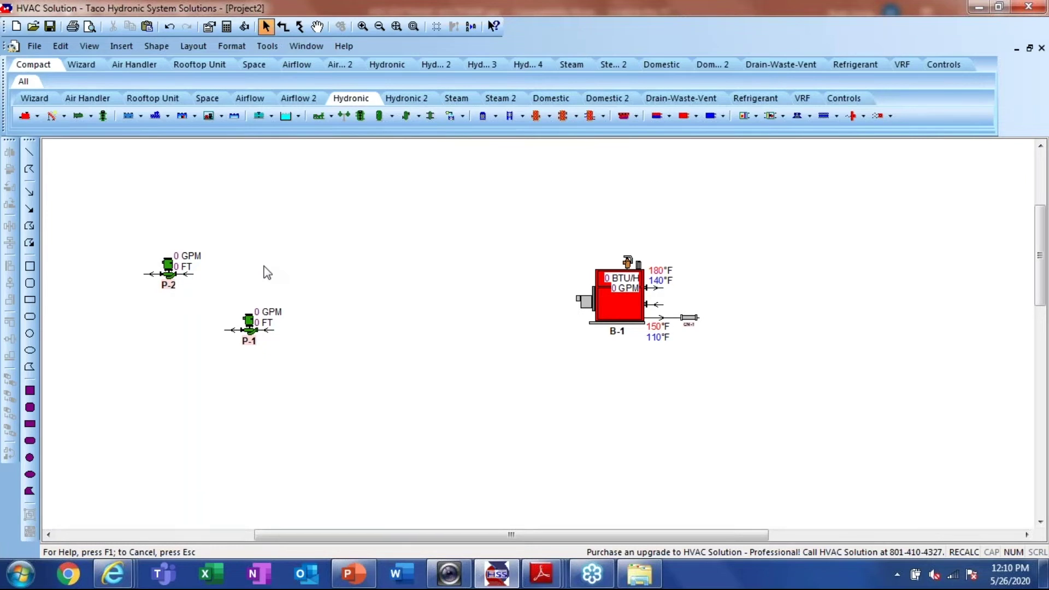
drag(120, 222, 309, 393)
double_click(246, 327)
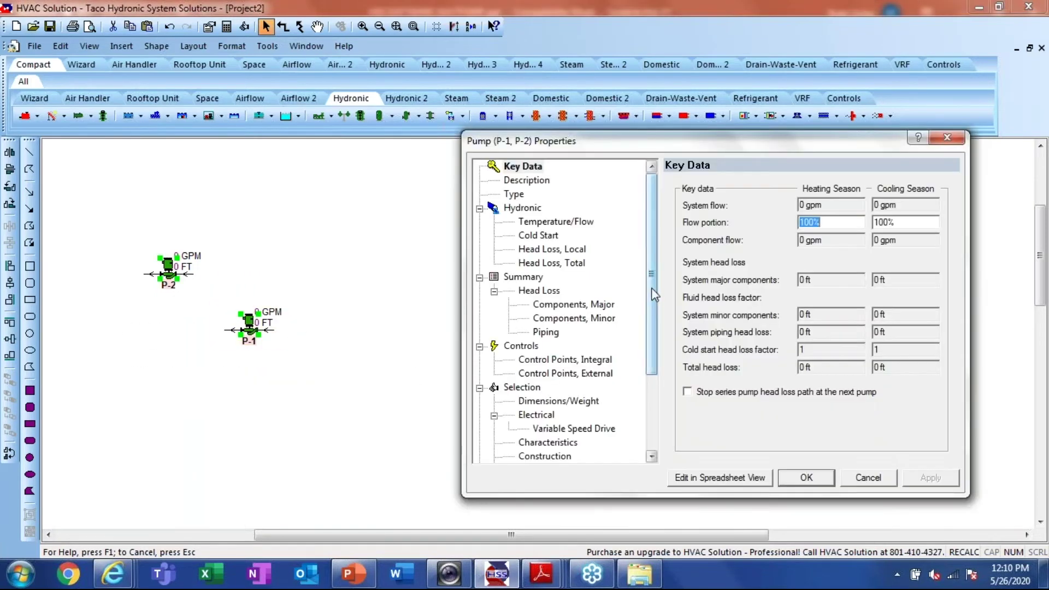
scroll(623, 327, down, 3)
click(574, 375)
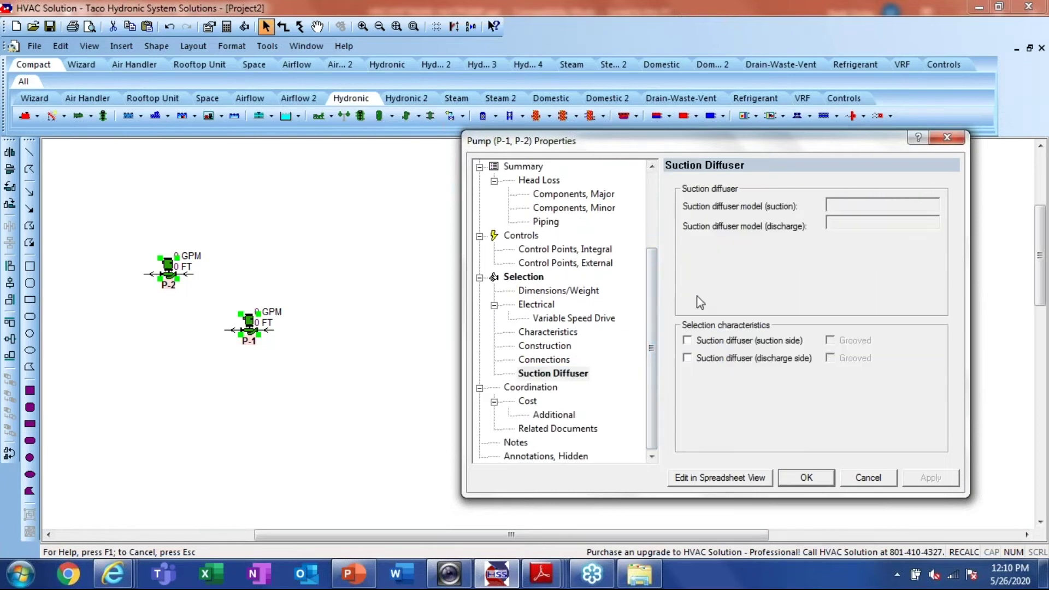
click(688, 342)
click(812, 479)
scroll(437, 355, down, 5)
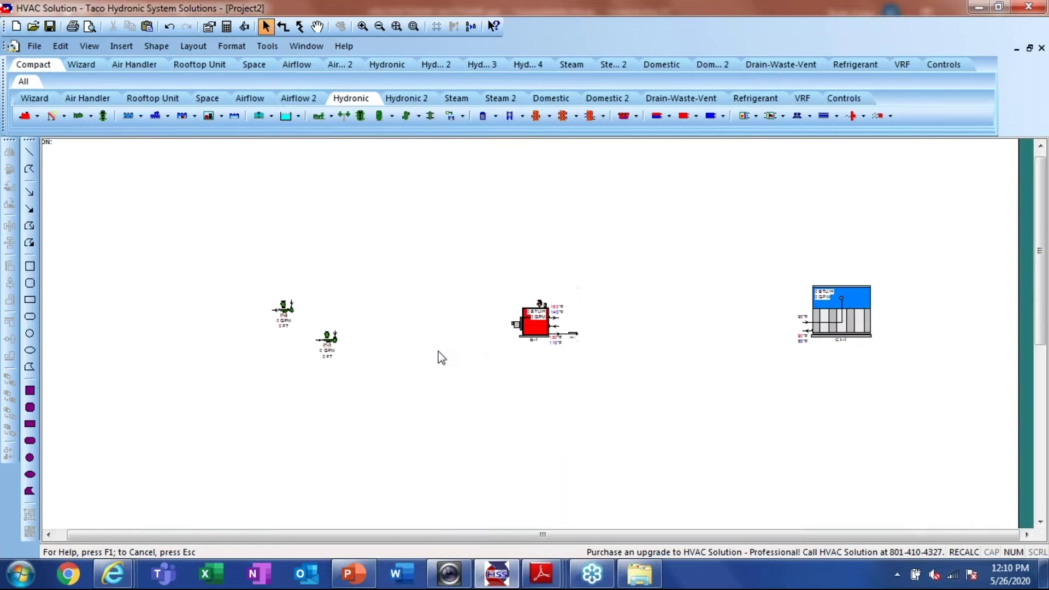
drag(262, 292, 677, 290)
click(649, 361)
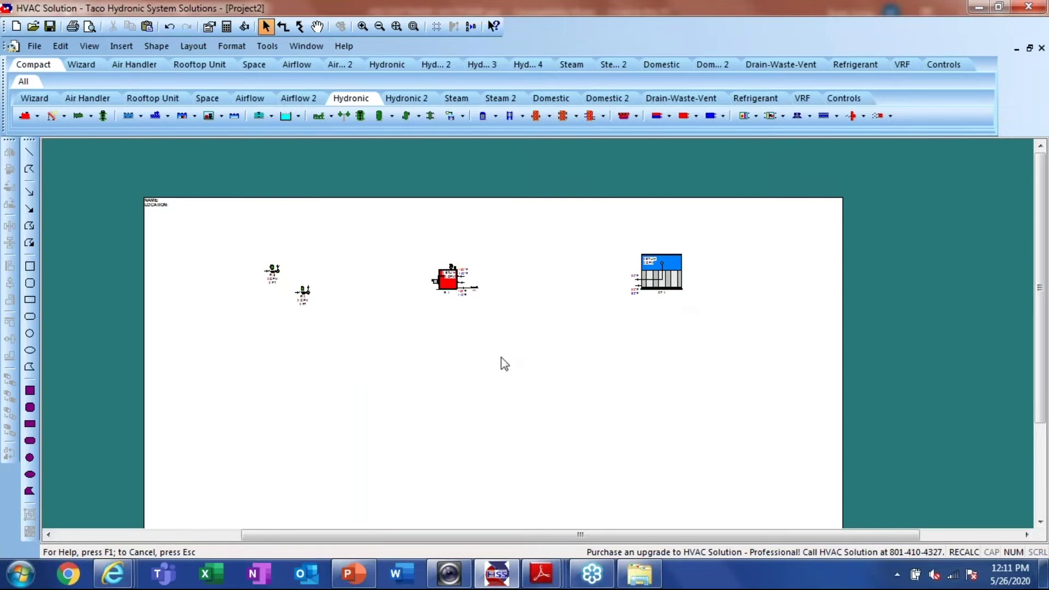
Pipe the cooling tower's hydronic outlet over the boiler to the suction side of pump P-2, with a branch down to pump P-1
scroll(623, 316, up, 1)
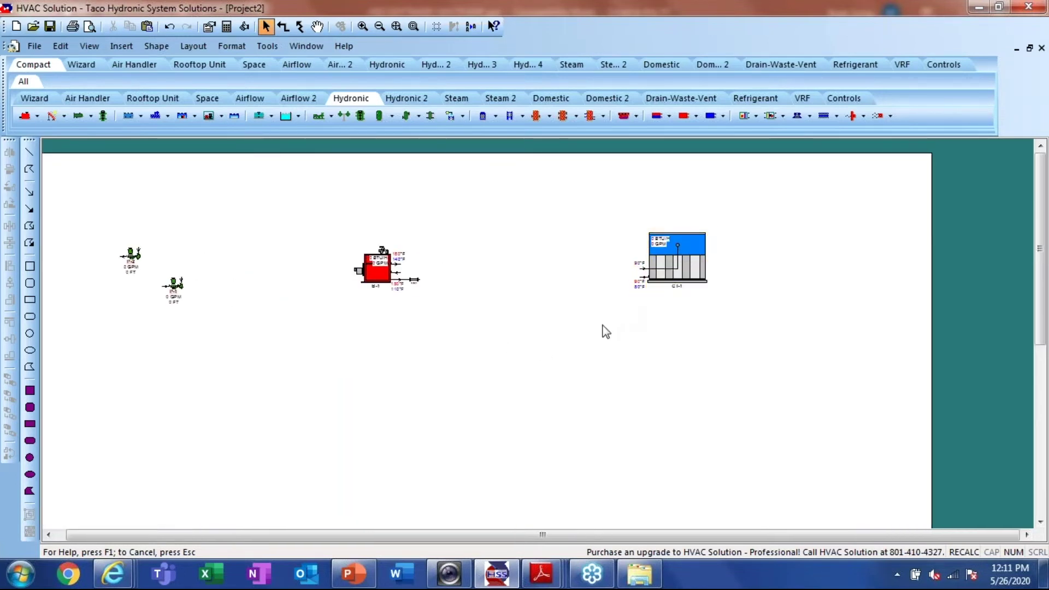
scroll(637, 283, up, 2)
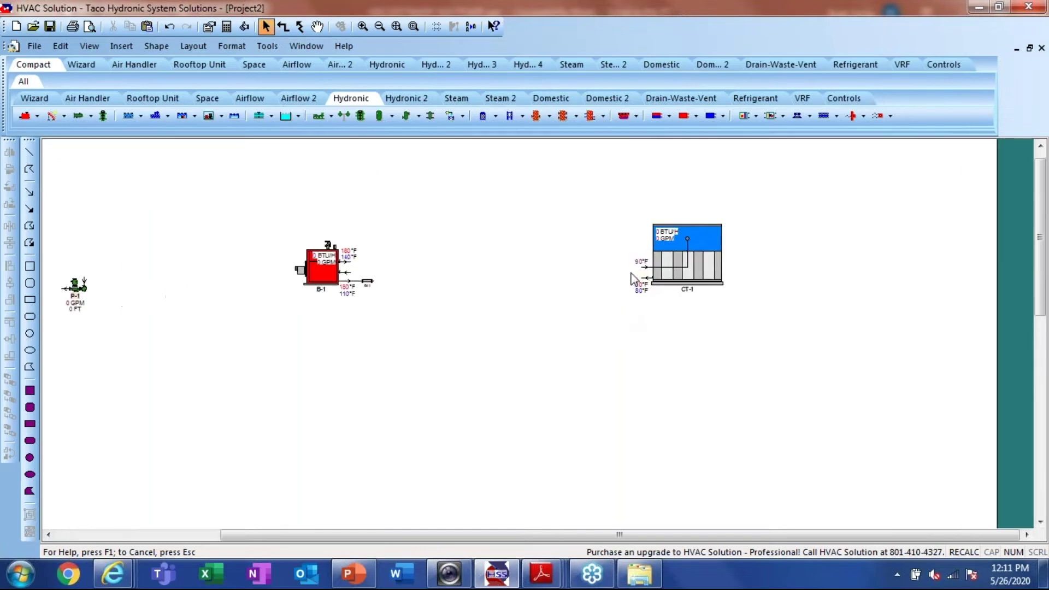
click(655, 279)
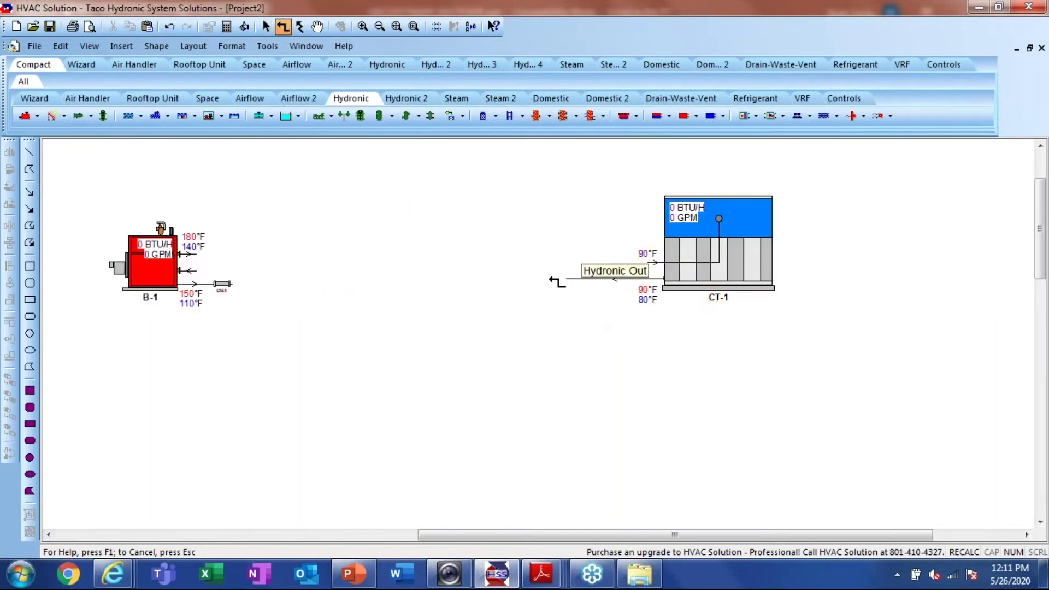
scroll(543, 282, down, 2)
scroll(543, 282, down, 4)
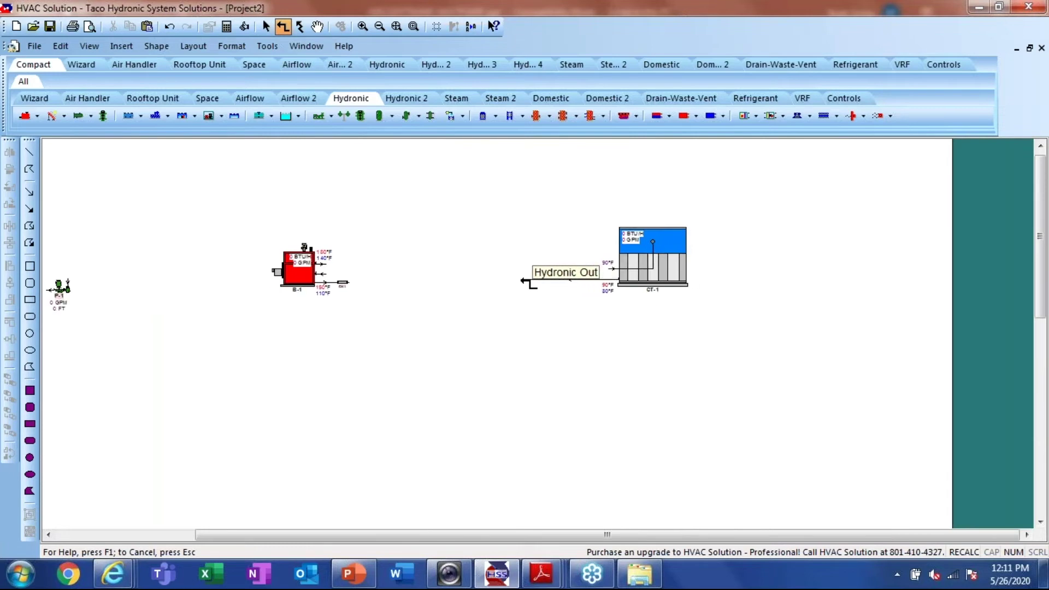
scroll(524, 282, down, 4)
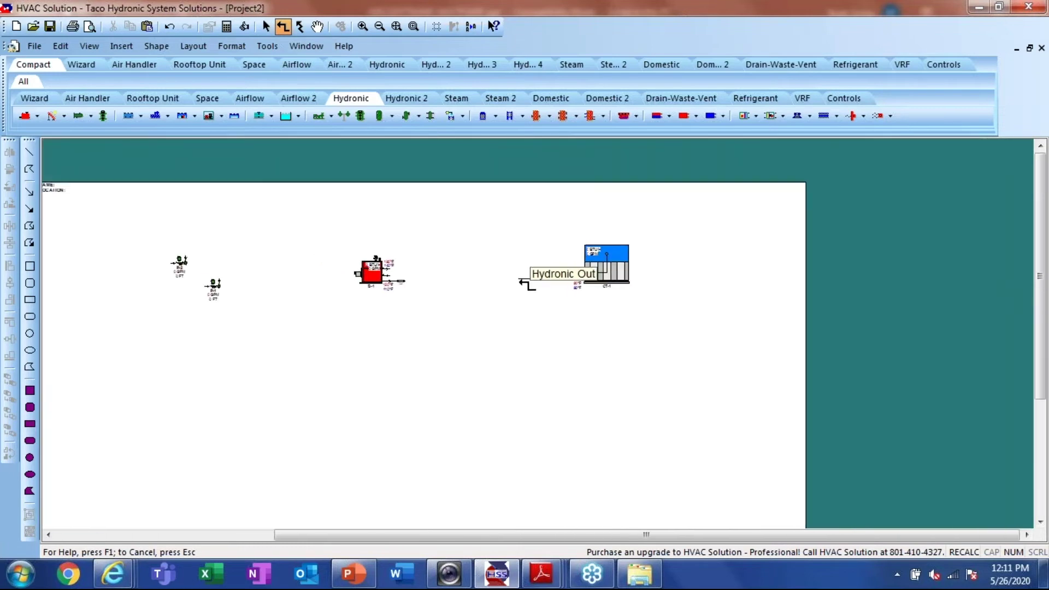
scroll(523, 284, up, 2)
scroll(524, 284, down, 3)
scroll(527, 283, up, 1)
scroll(529, 284, down, 5)
scroll(529, 286, up, 4)
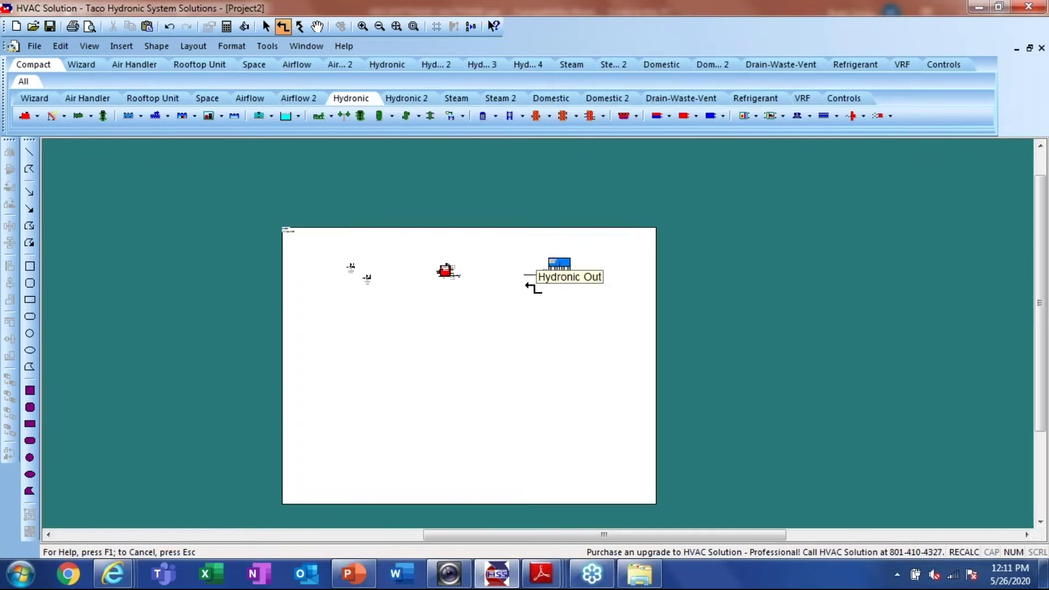
scroll(527, 286, up, 2)
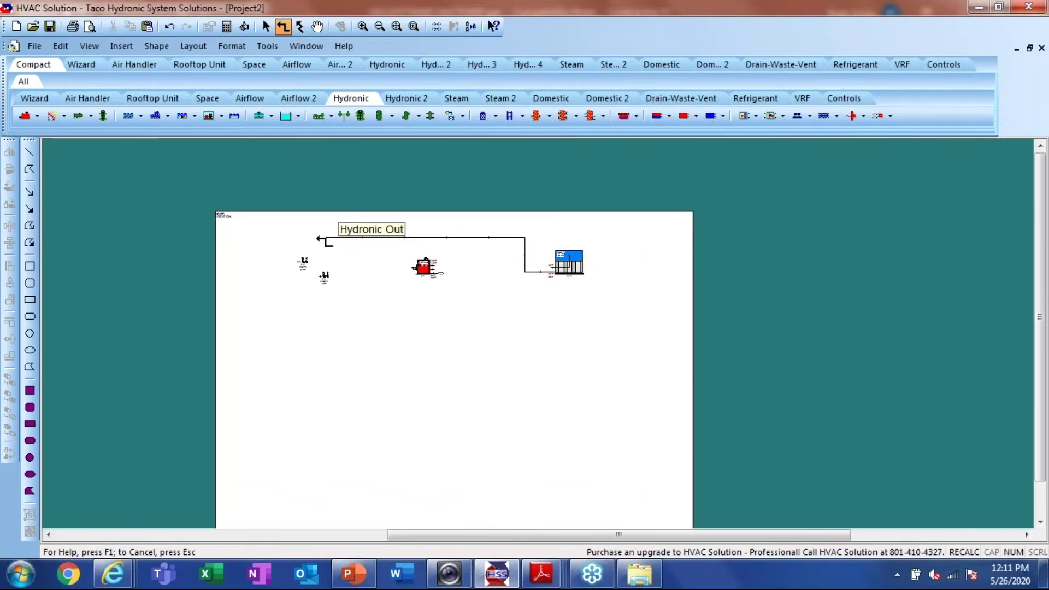
scroll(309, 238, up, 2)
scroll(309, 241, up, 2)
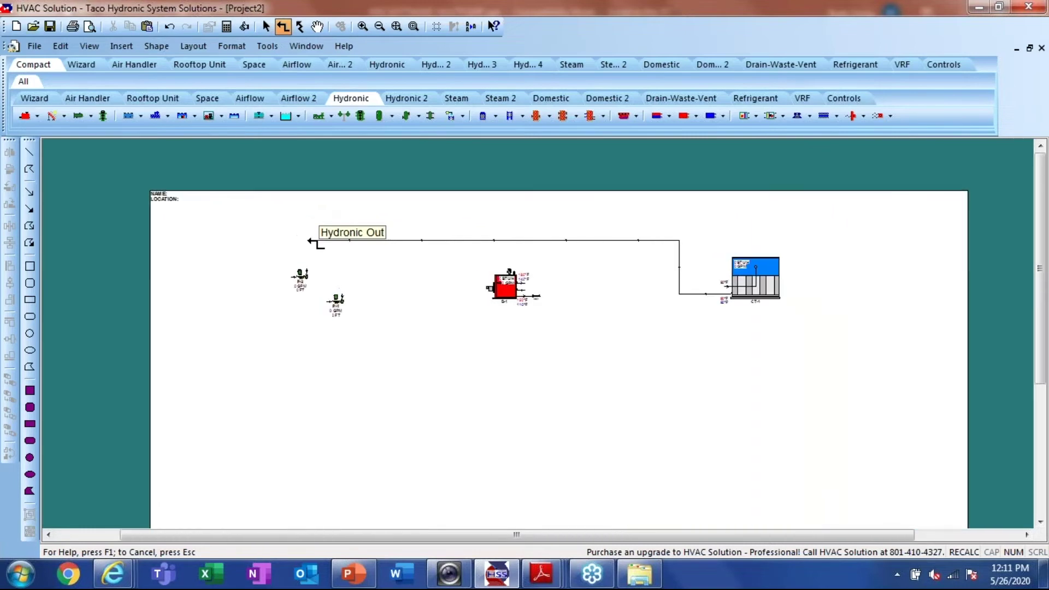
scroll(309, 240, up, 1)
scroll(309, 241, up, 1)
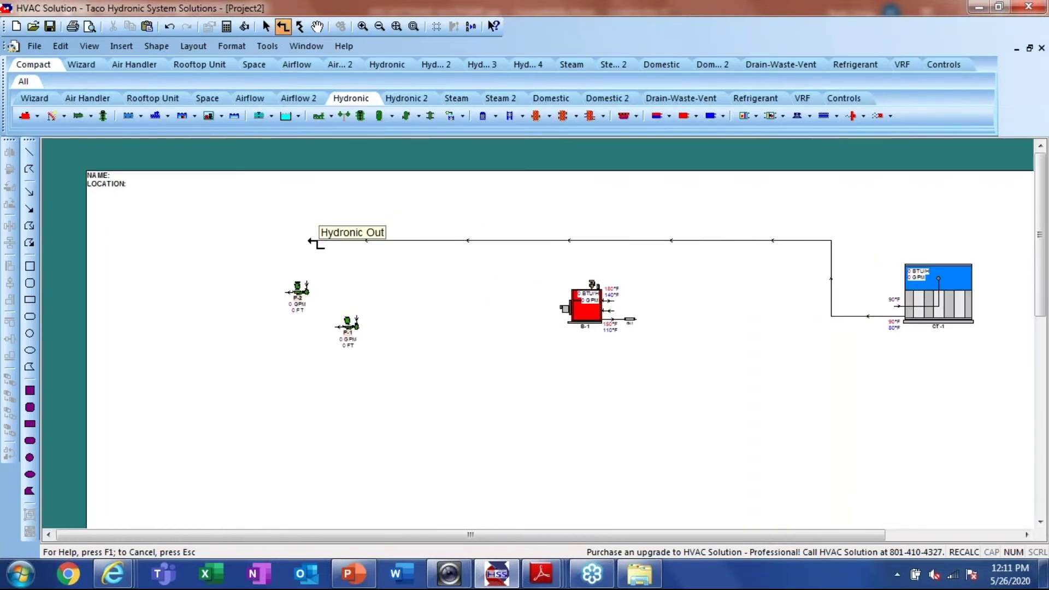
mouse_move(309, 246)
mouse_down()
mouse_move(307, 285)
mouse_move(357, 318)
mouse_move(362, 244)
mouse_up()
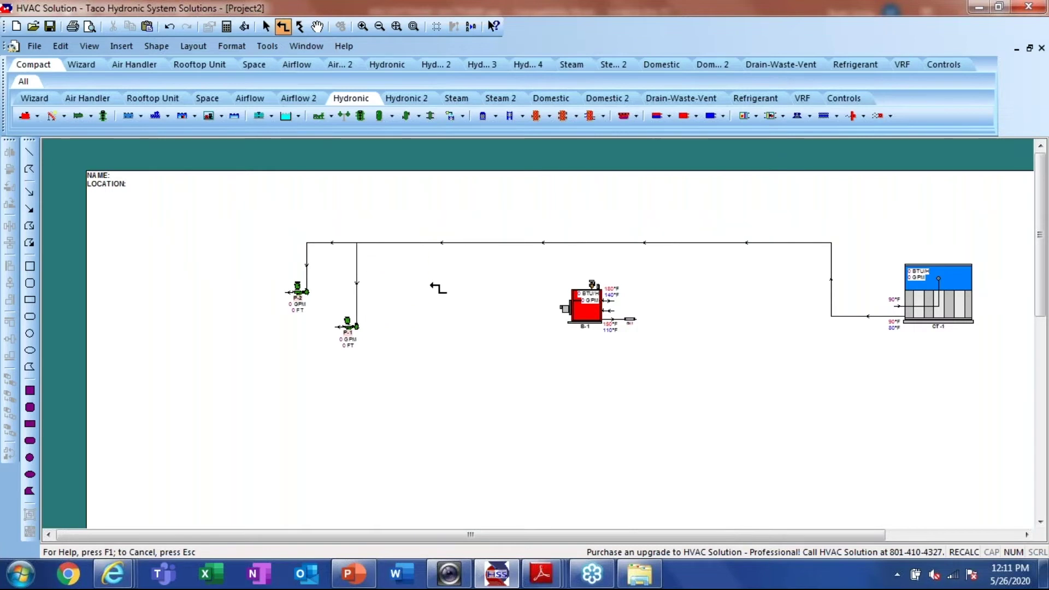
key(Escape)
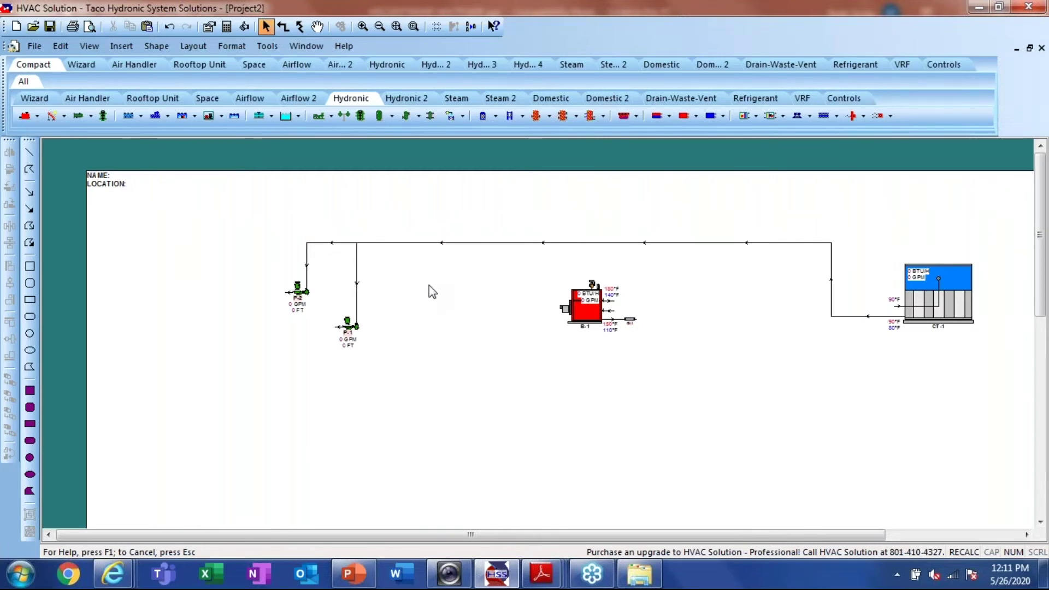
Insert a two-way ball control valve with no manufacturer in the vertical suction line of each pump, first P-1 and then P-2
click(409, 99)
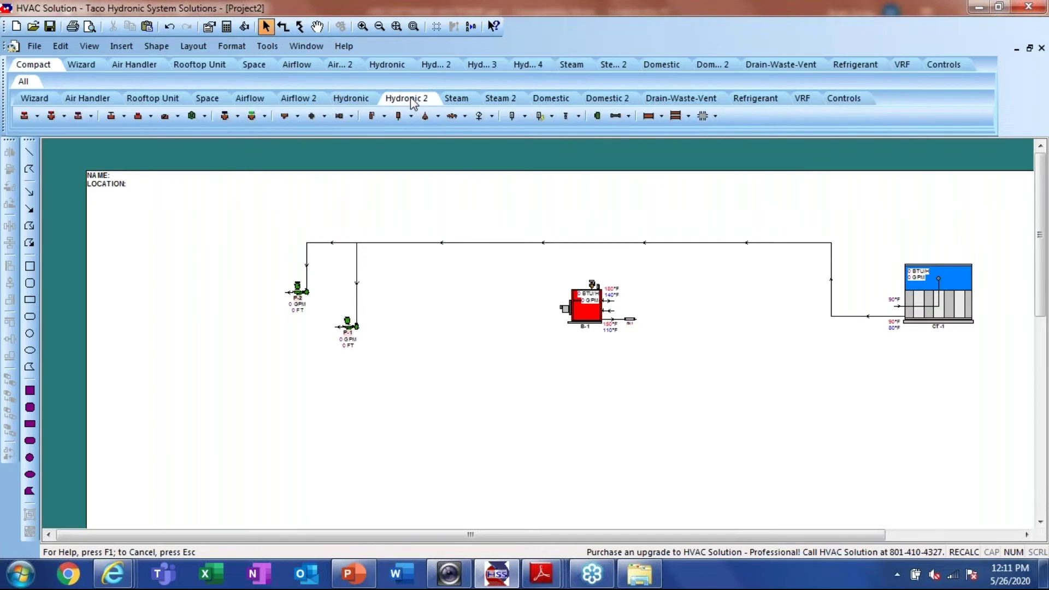
click(37, 116)
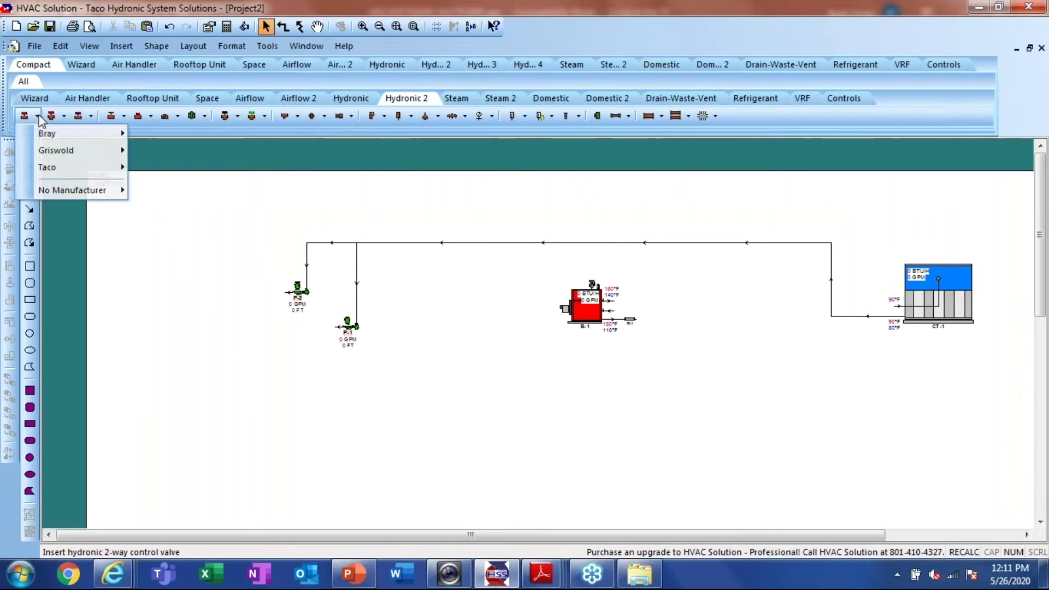
mouse_move(62, 192)
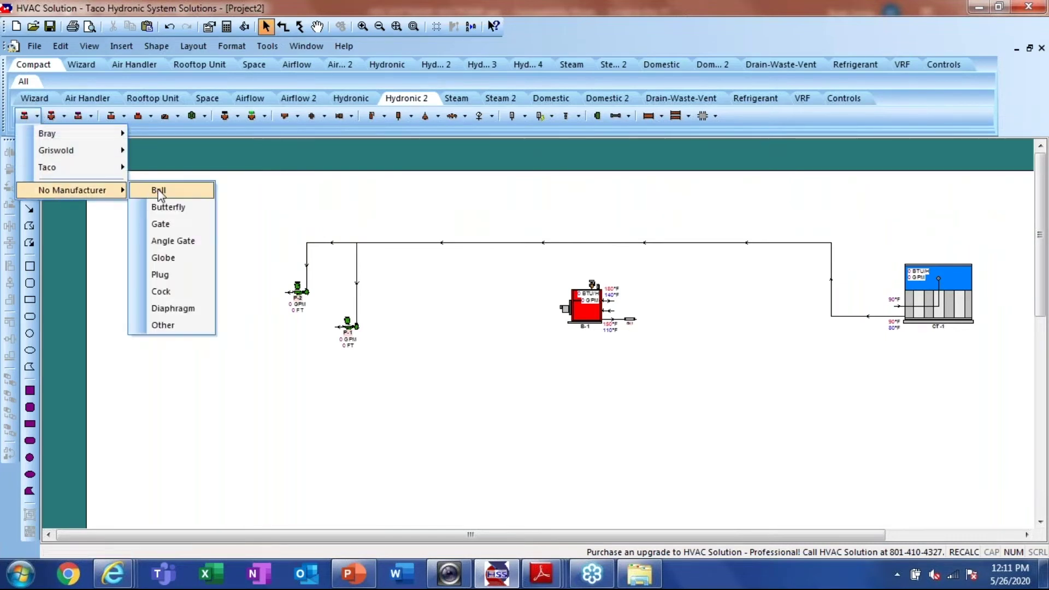
click(159, 190)
click(353, 289)
scroll(353, 290, up, 3)
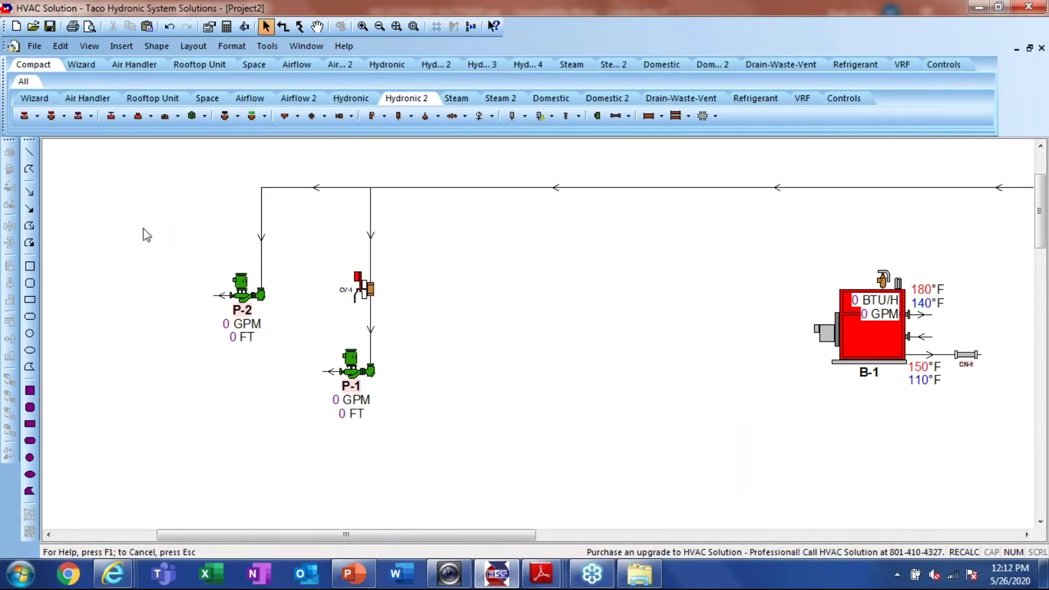
click(24, 117)
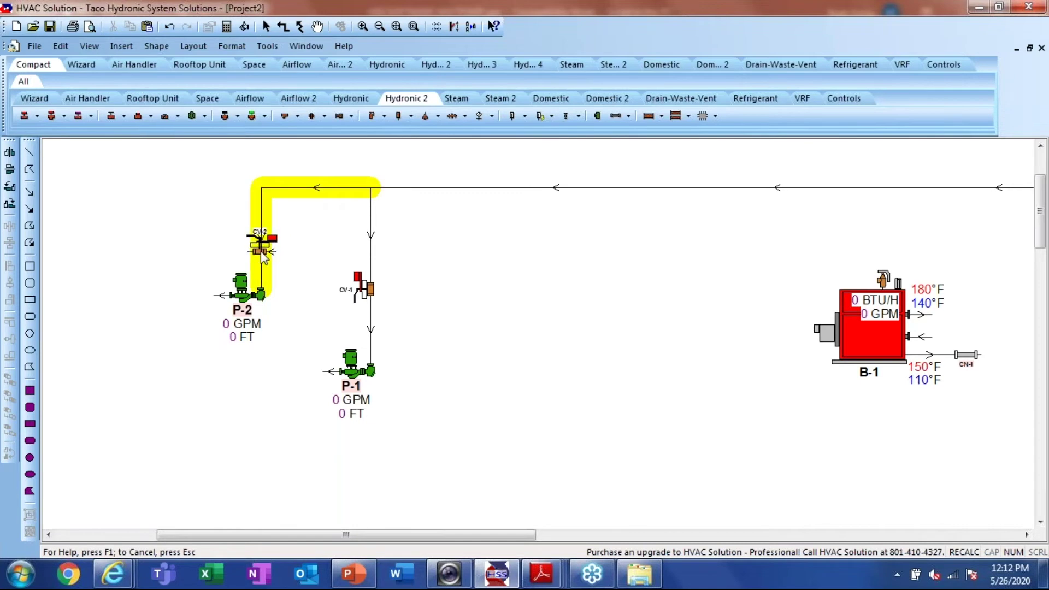
click(267, 252)
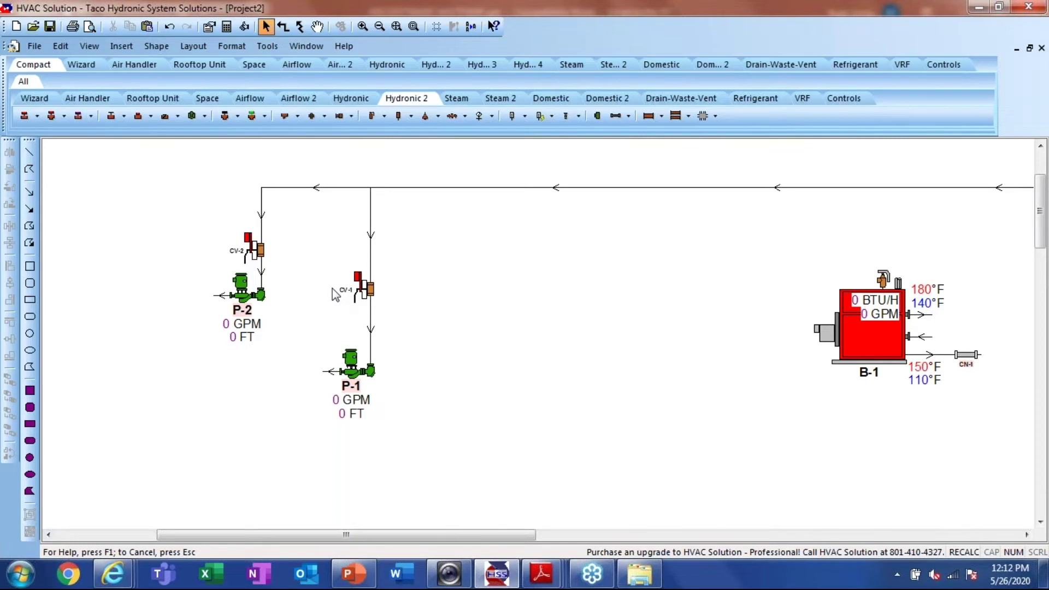
click(125, 116)
click(131, 132)
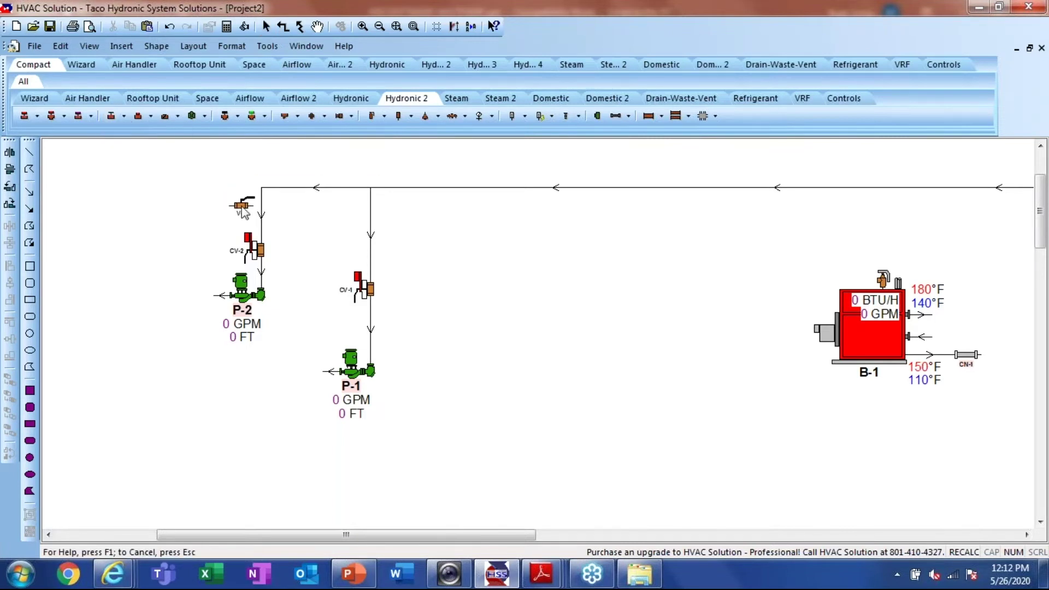
key(Escape)
Insert a butterfly manual valve above the control valve in each pump's suction line, first for P-1 and then for P-2
click(124, 116)
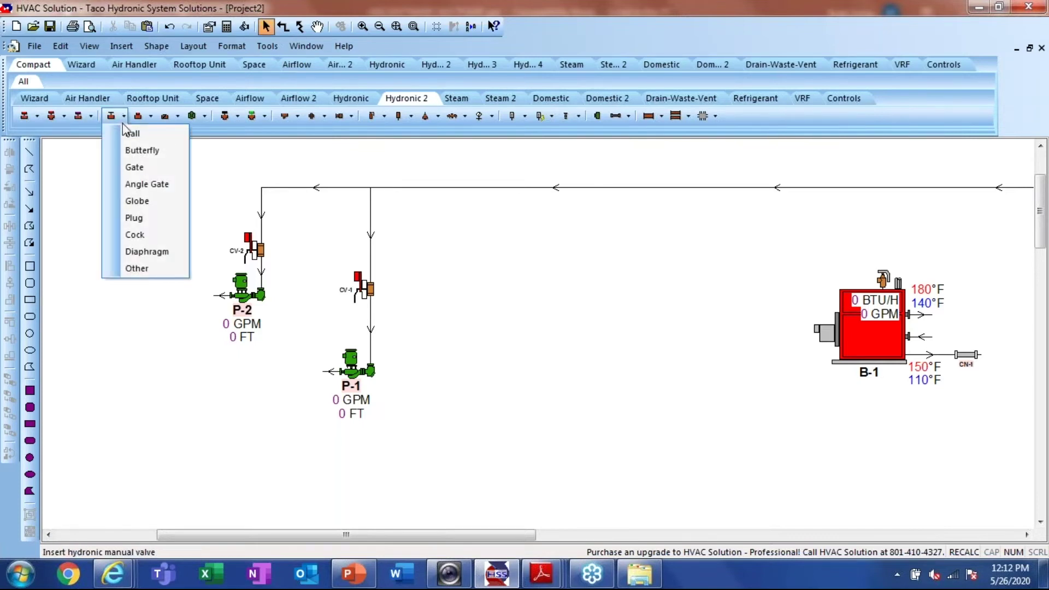
click(138, 156)
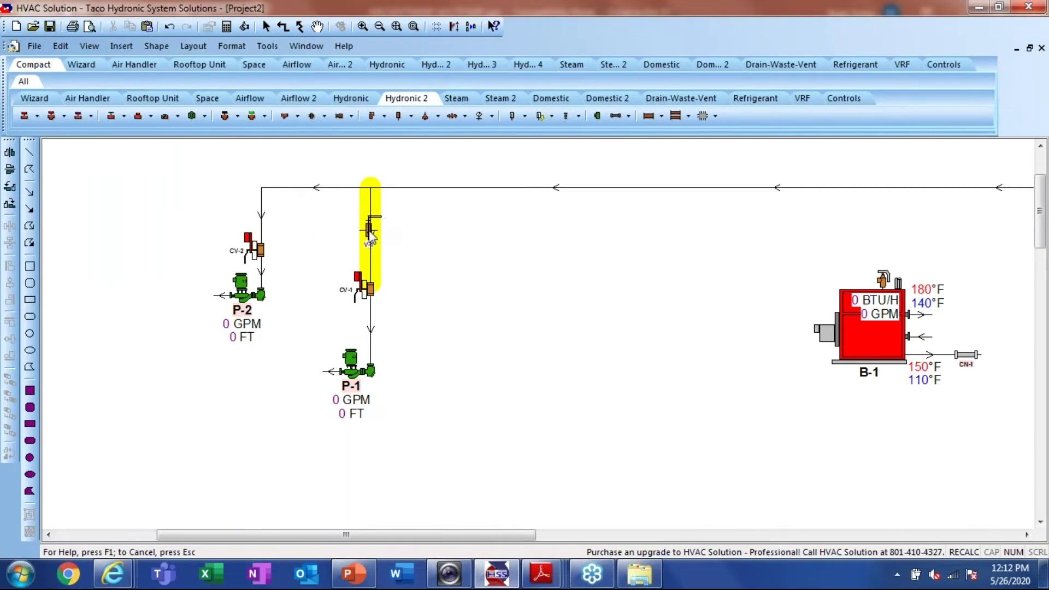
click(375, 230)
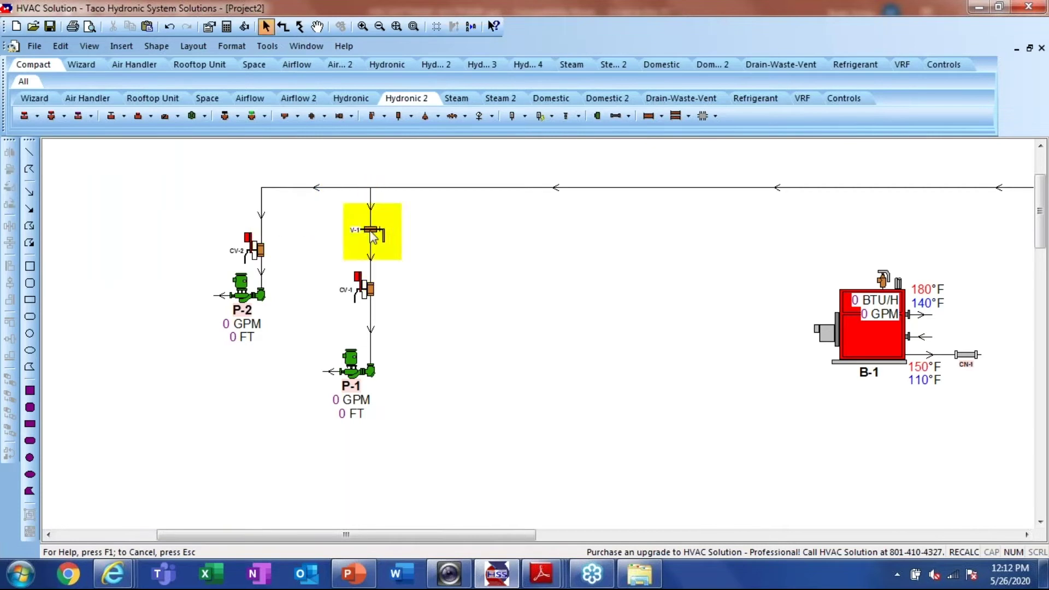
click(109, 117)
click(264, 215)
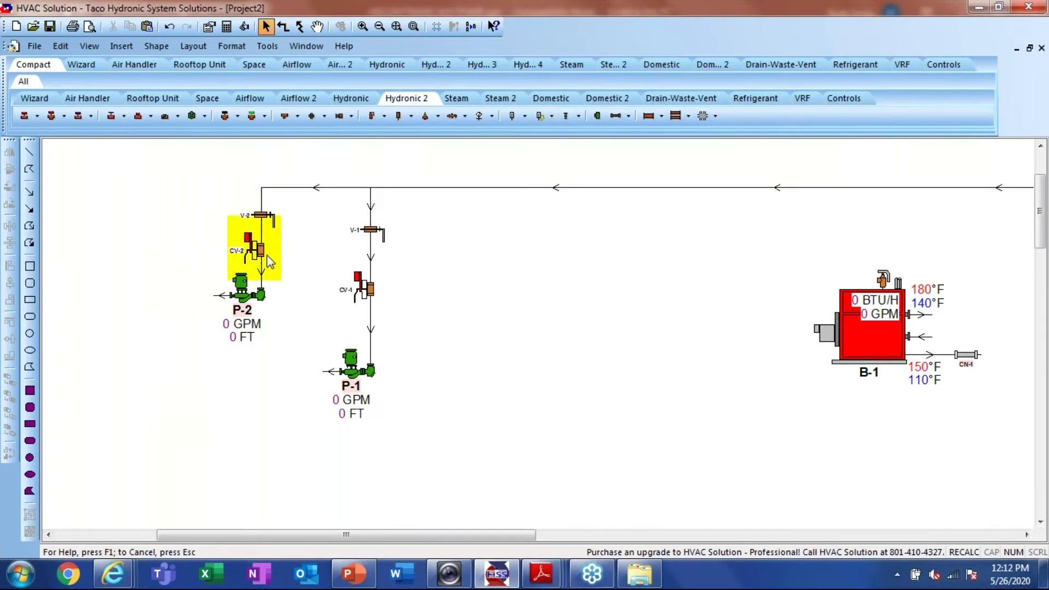
Align the tops of manual valves V-2 and V-1 so V-1 sits level with V-2
click(263, 215)
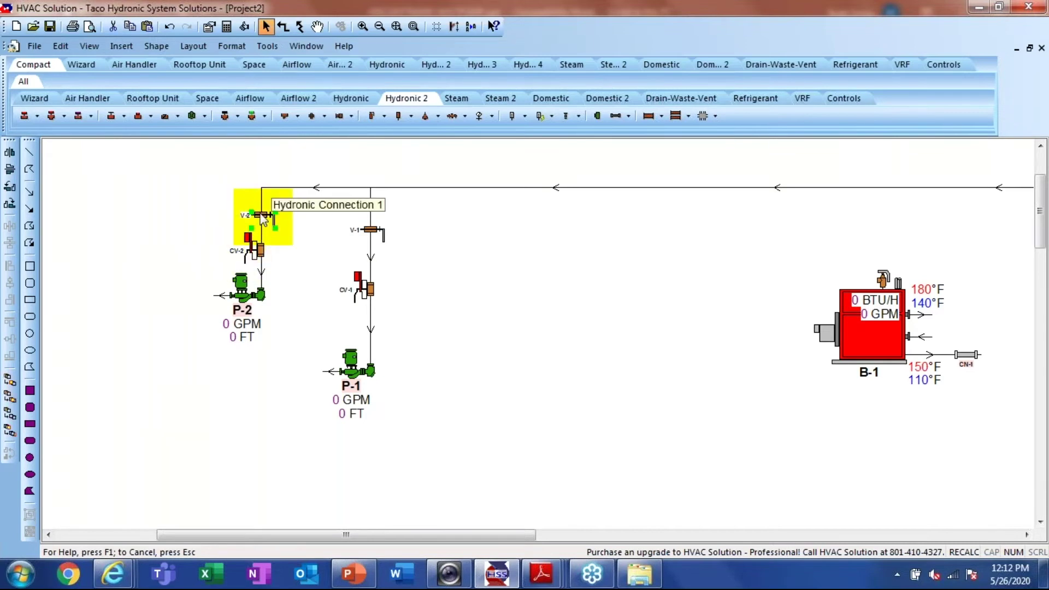
shift+click(376, 235)
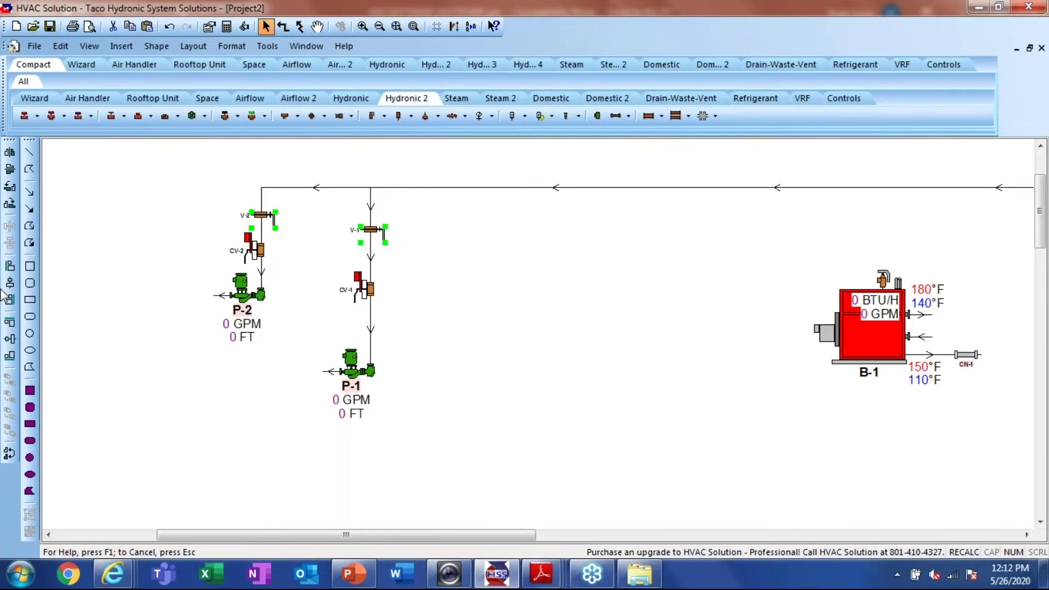
click(10, 324)
Align the top of control valve CV-1 with CV-2 and move pump P-1 up closer to its control valve
click(263, 256)
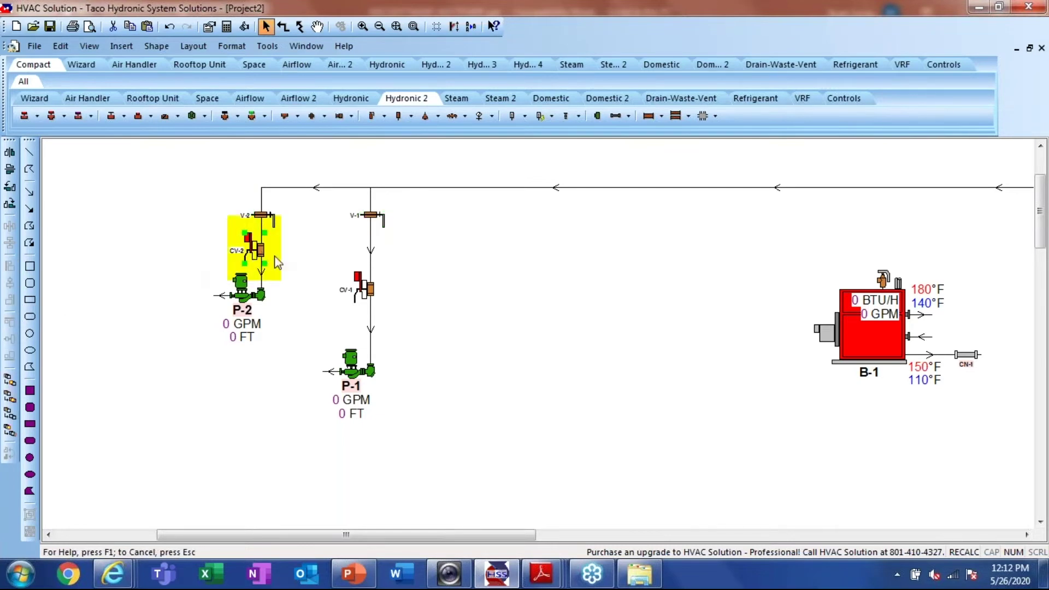
shift+click(367, 288)
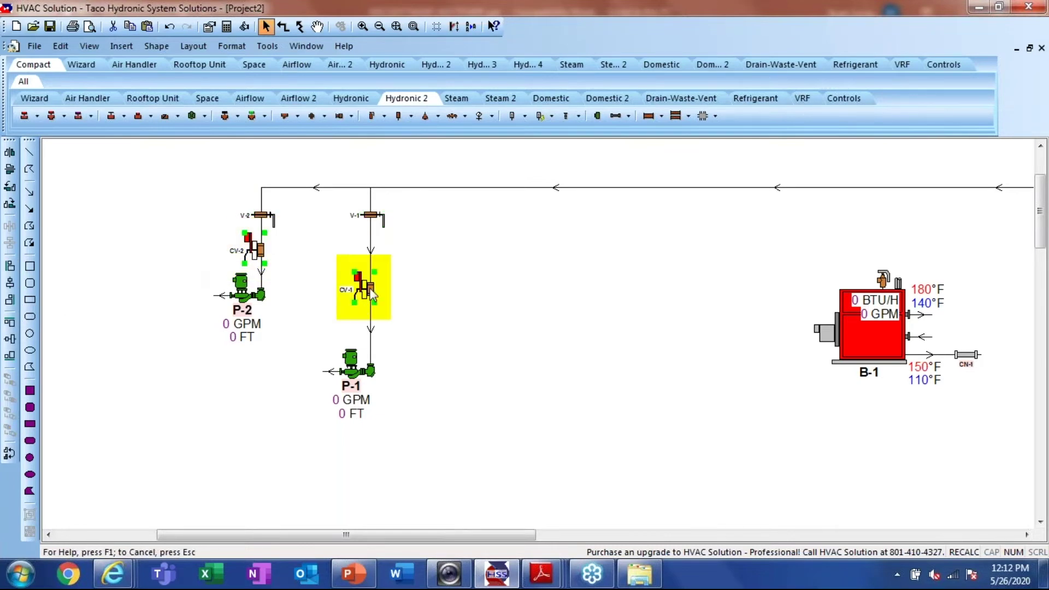
click(10, 323)
drag(356, 381, 354, 338)
click(63, 355)
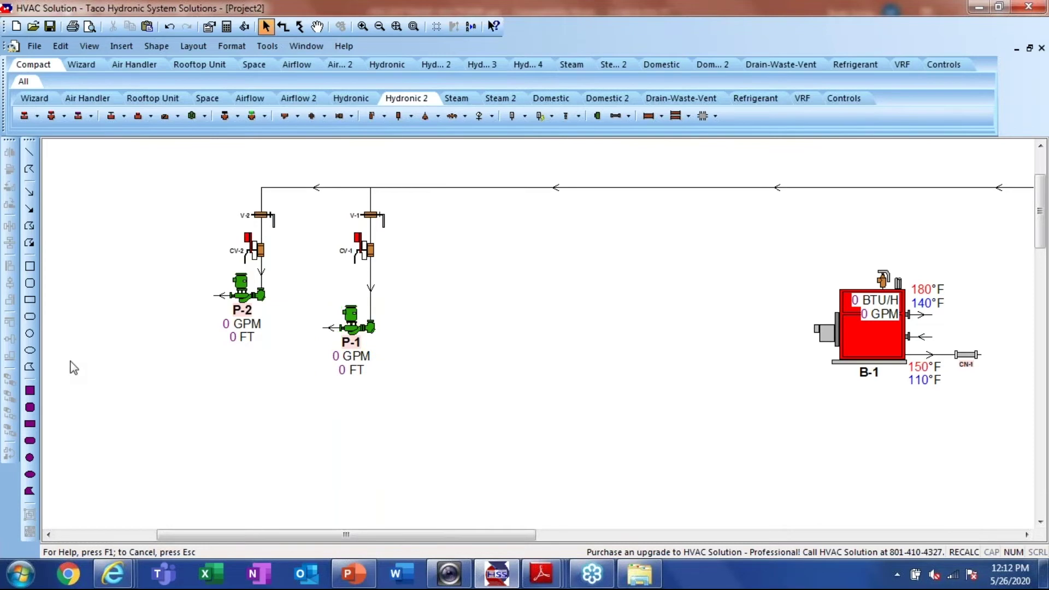
Pipe boiler B-1's return connection to the overhead main, and its supply connection to the main just downstream of that branch
scroll(63, 355, down, 3)
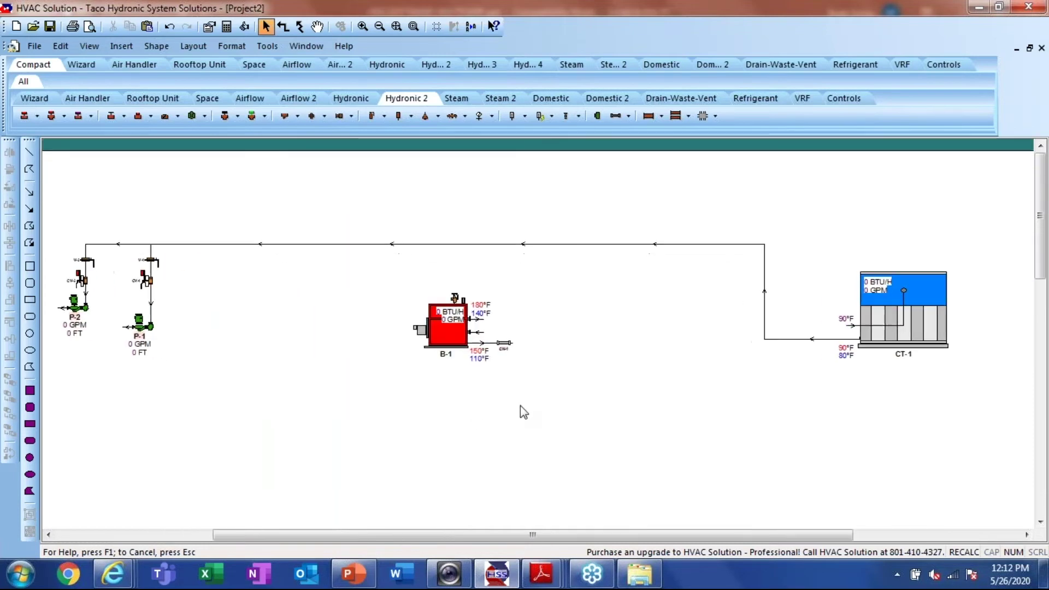
scroll(536, 407, up, 2)
scroll(563, 383, down, 2)
scroll(623, 343, up, 2)
scroll(522, 346, up, 1)
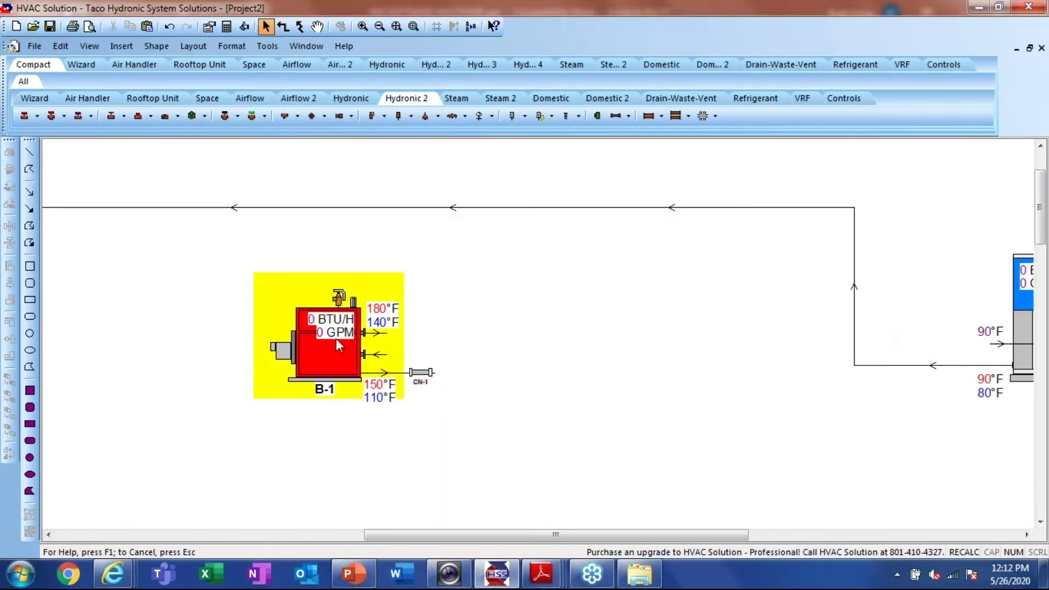
drag(377, 355, 656, 208)
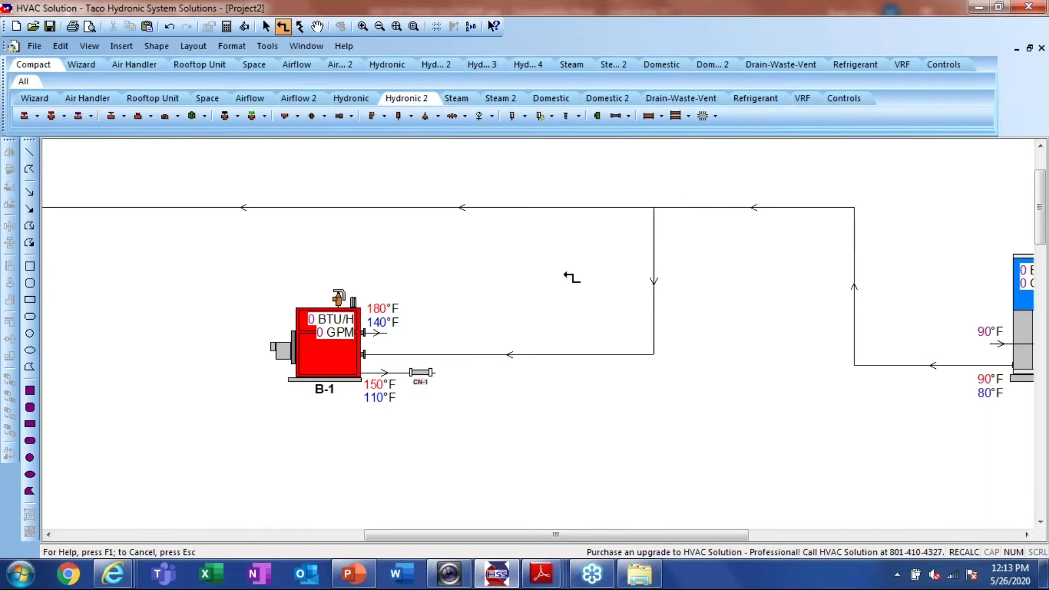
drag(381, 333, 590, 208)
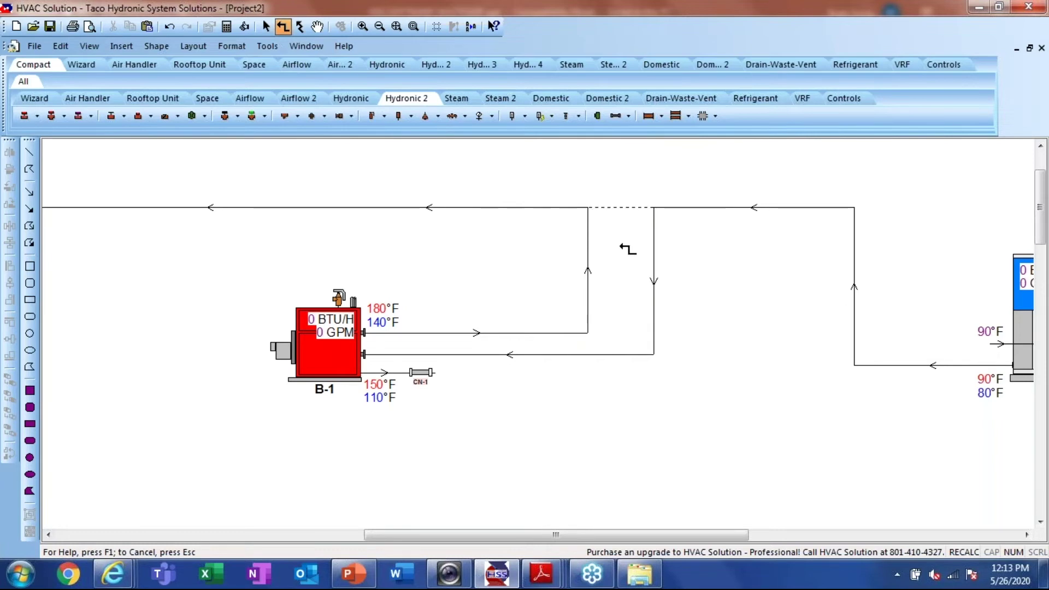
Set the flow direction of the dashed main segment between the boiler branches to Flow Right to Left for cooling and Dual for heating
scroll(620, 211, up, 2)
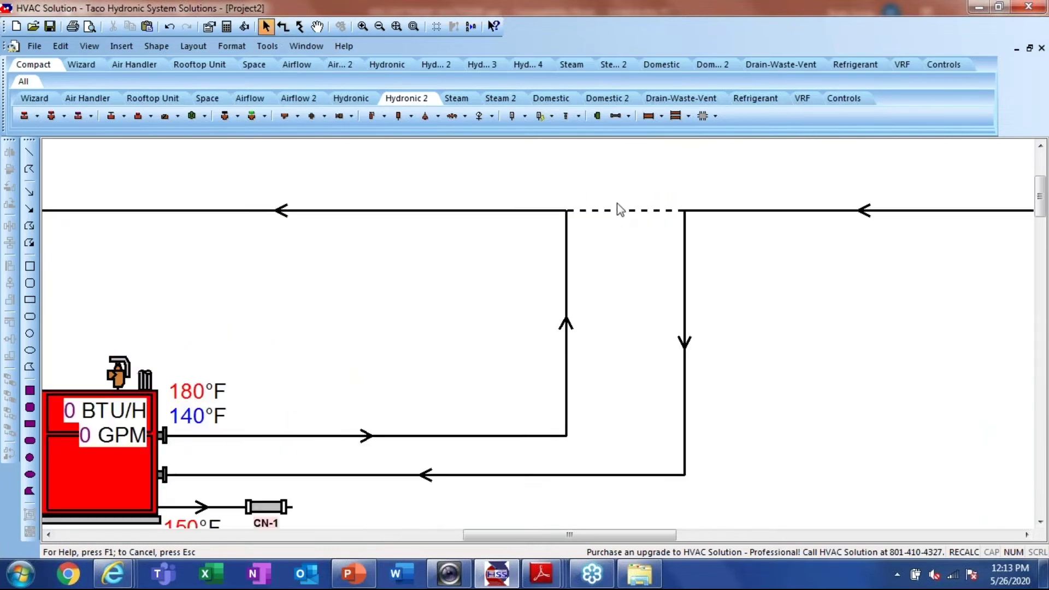
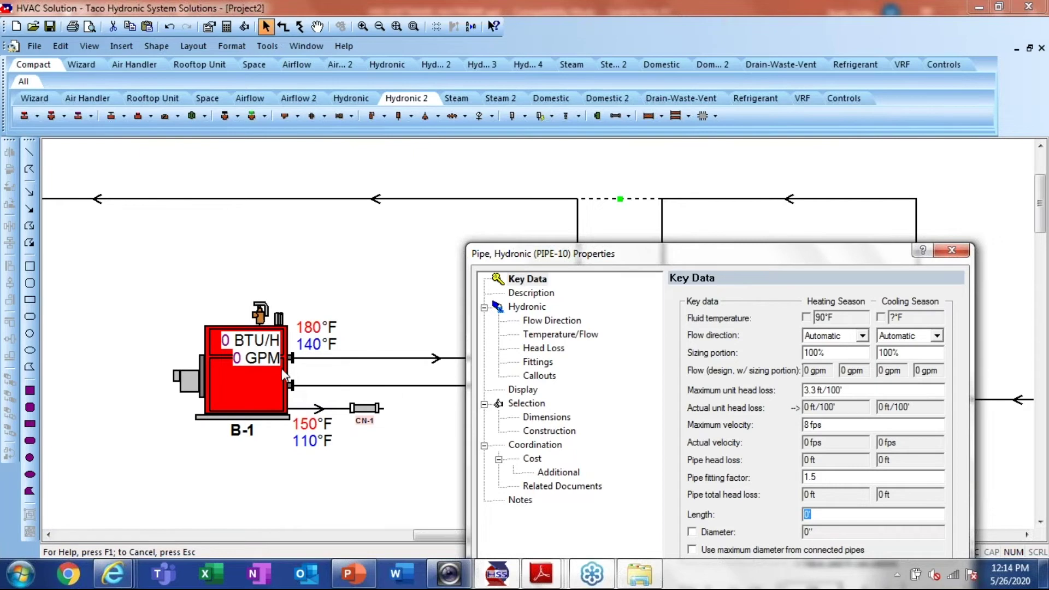
click(939, 337)
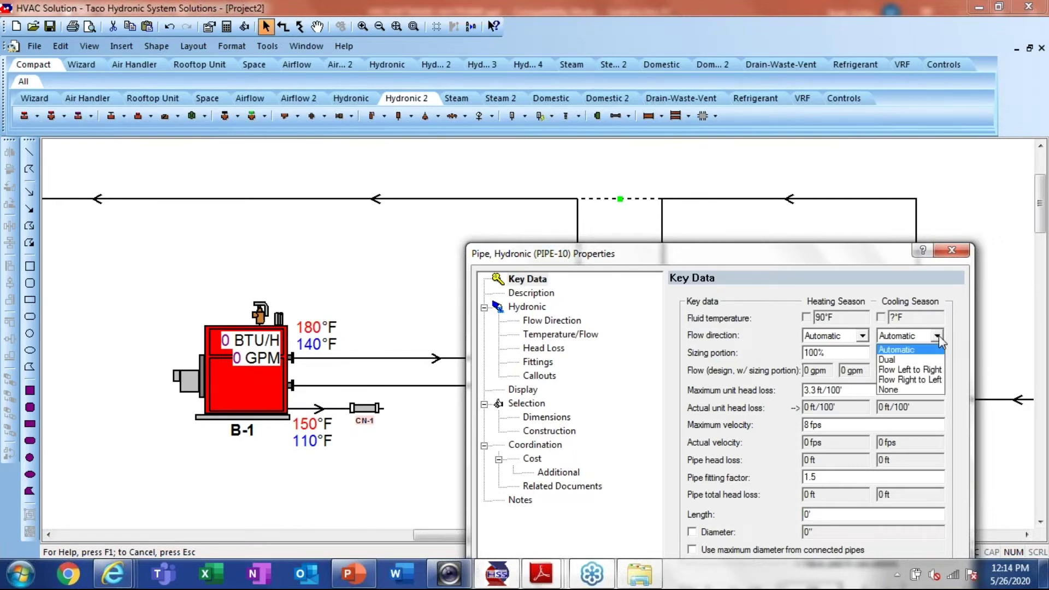
click(928, 381)
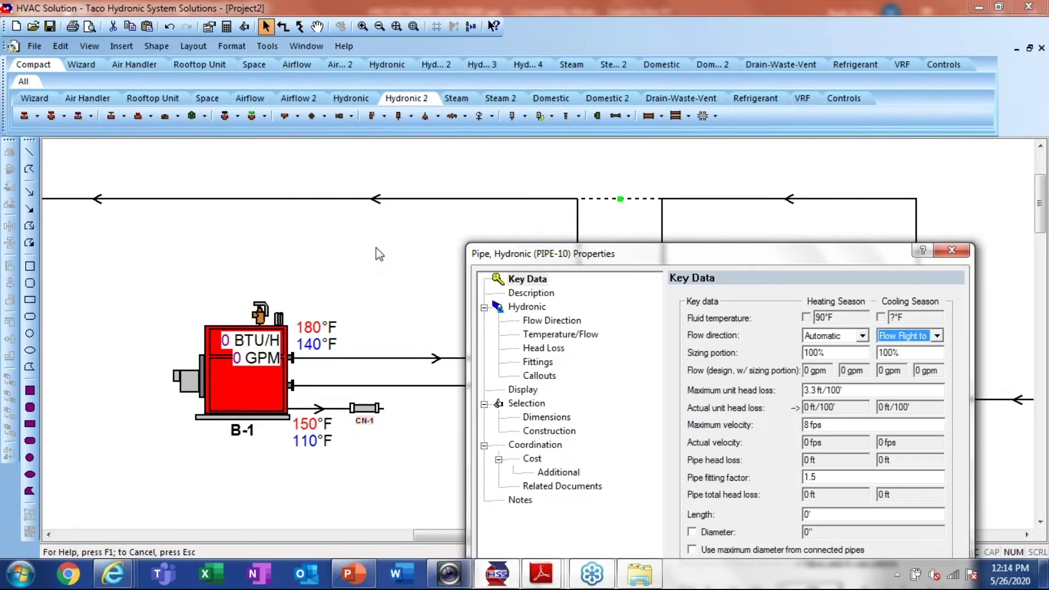
click(863, 335)
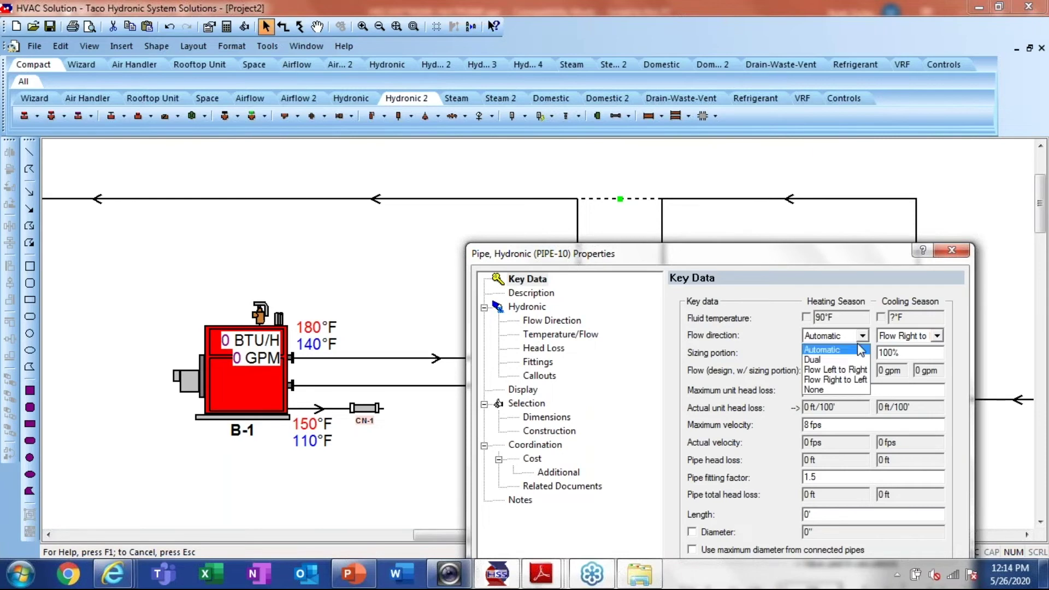
click(842, 356)
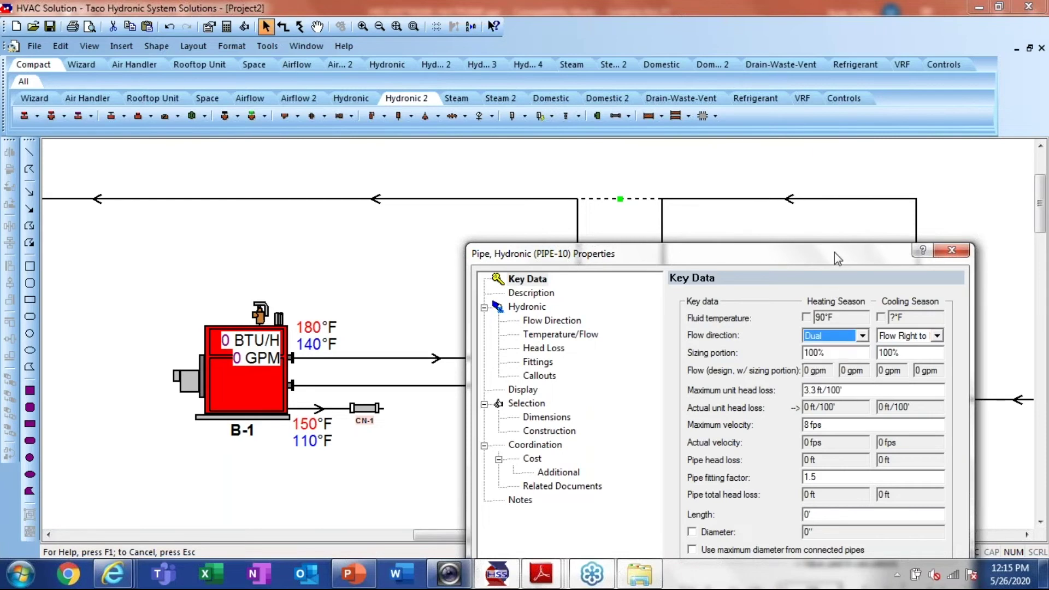
drag(840, 253, 844, 152)
click(817, 490)
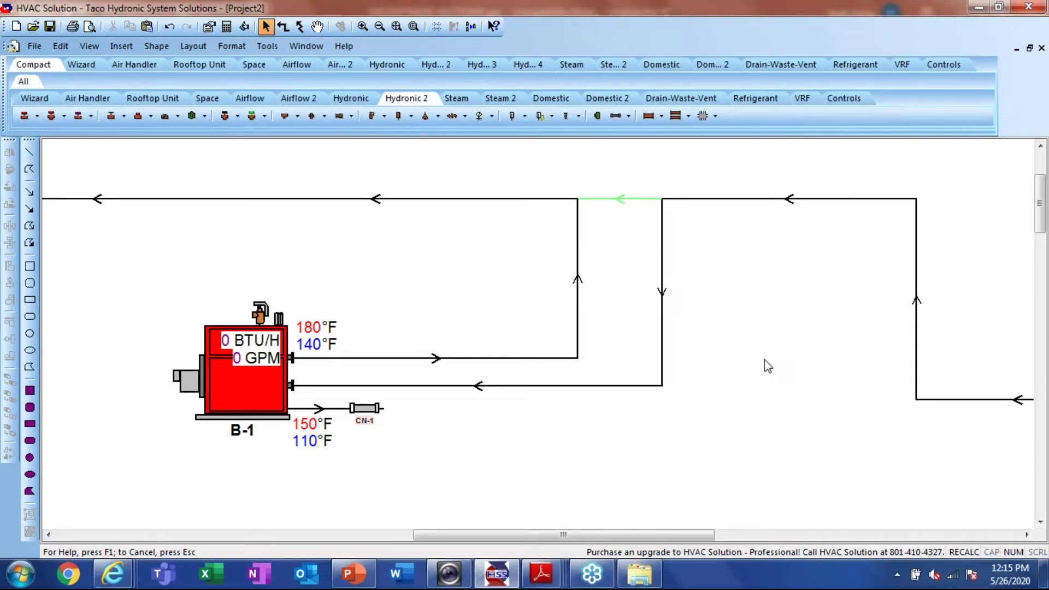
Insert an inline pump in the horizontal supply pipe leaving boiler B-1
scroll(726, 354, down, 3)
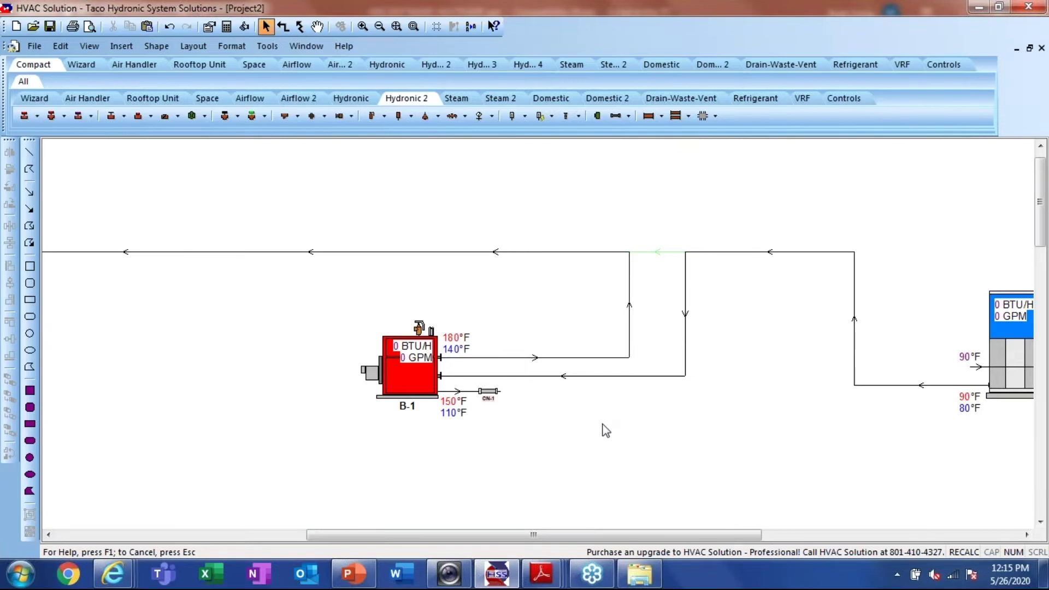
scroll(605, 431, up, 2)
scroll(487, 268, up, 3)
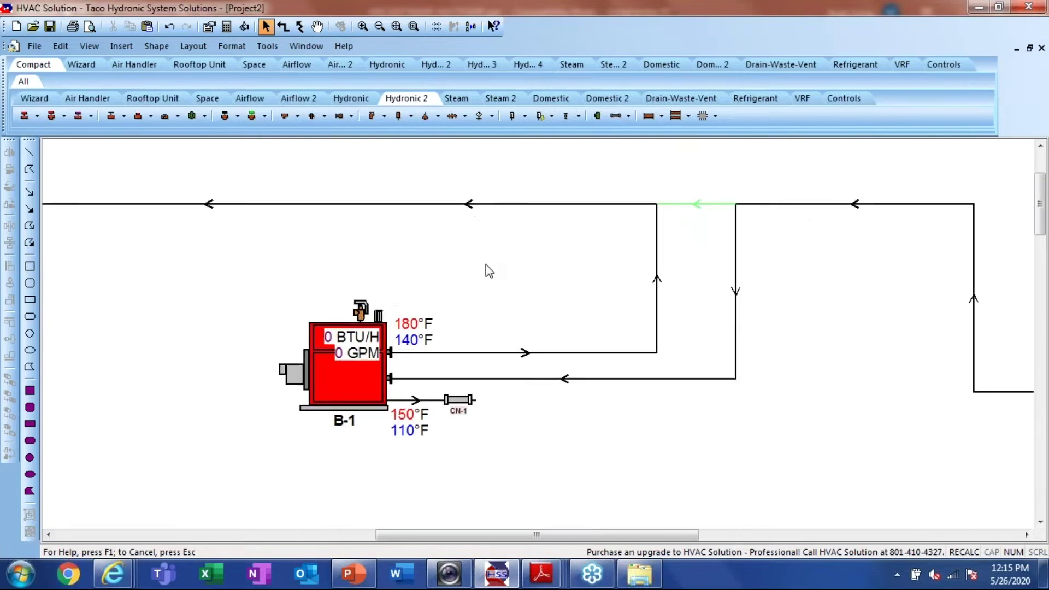
click(355, 99)
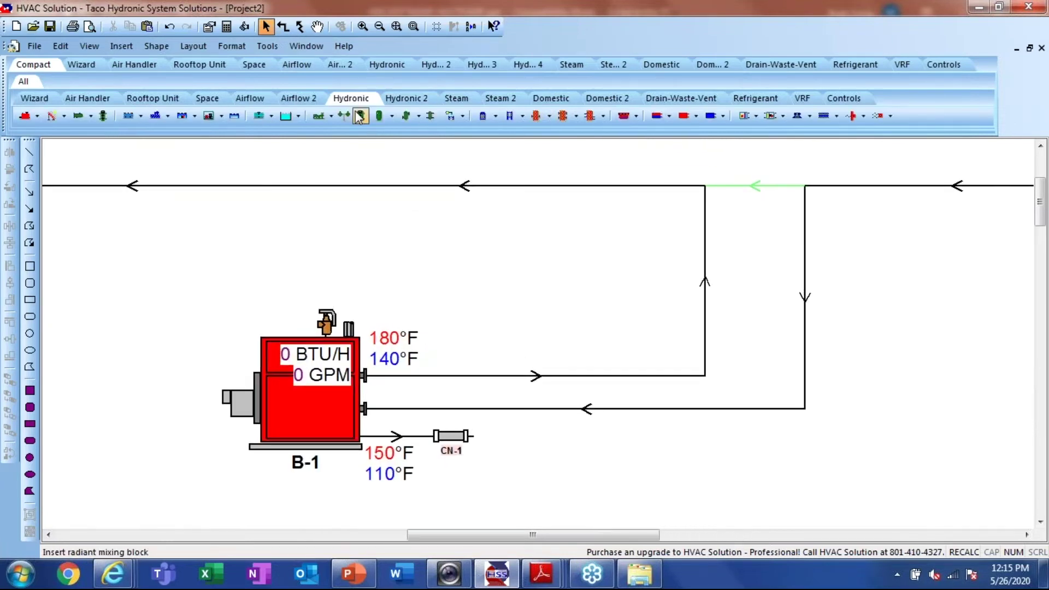
click(320, 116)
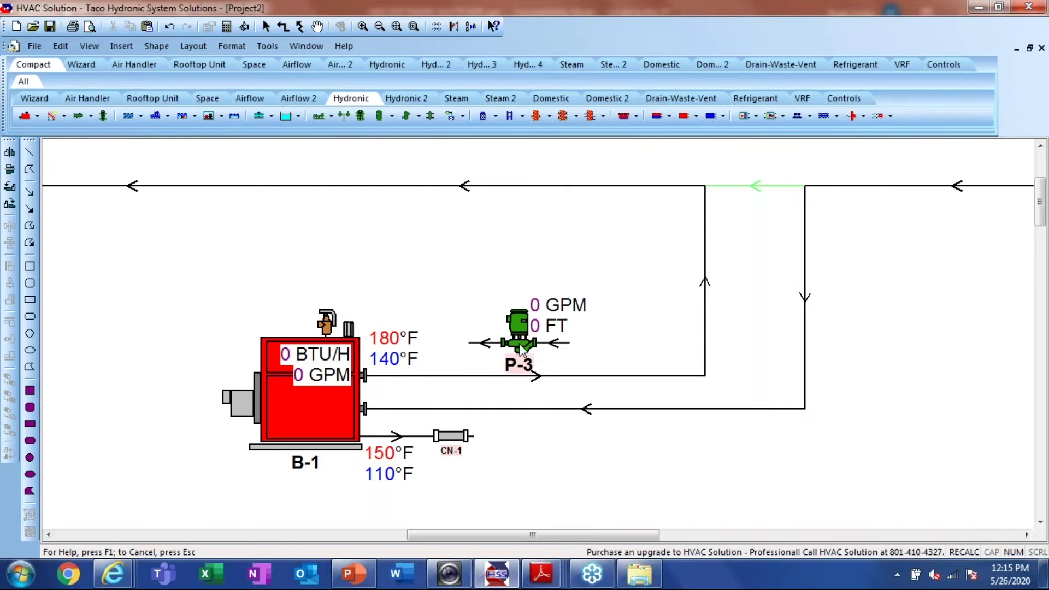
click(533, 376)
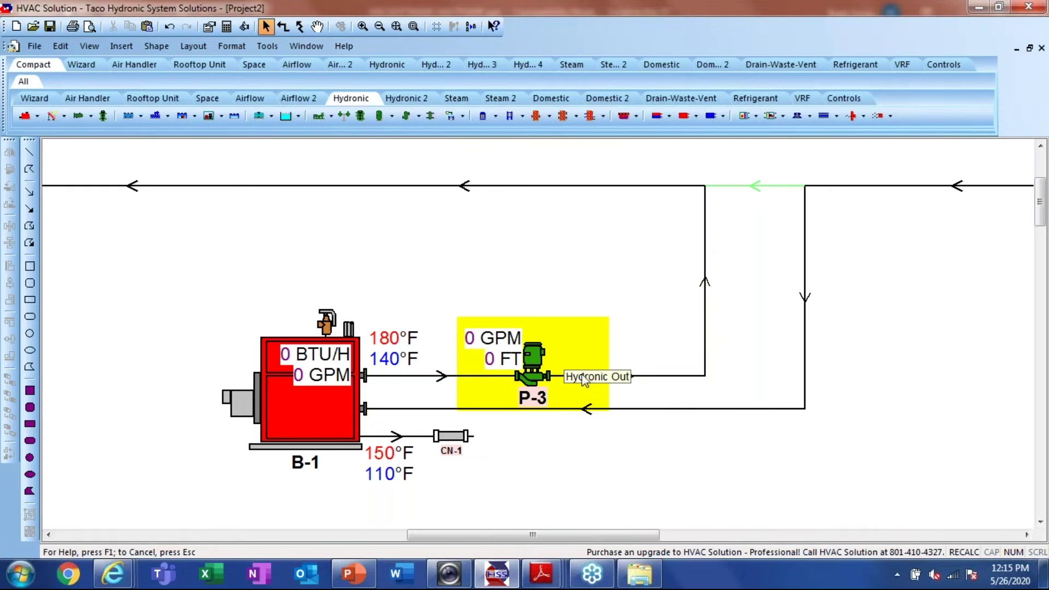
Insert a butterfly manual valve in the supply pipe between boiler B-1 and pump P-3
scroll(443, 295, up, 2)
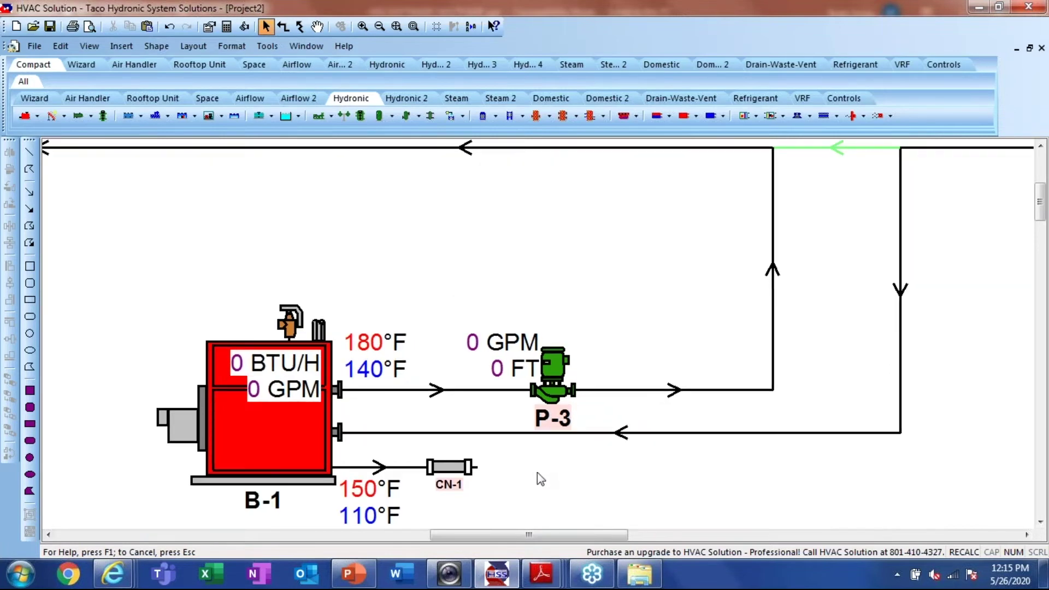
scroll(510, 384, up, 1)
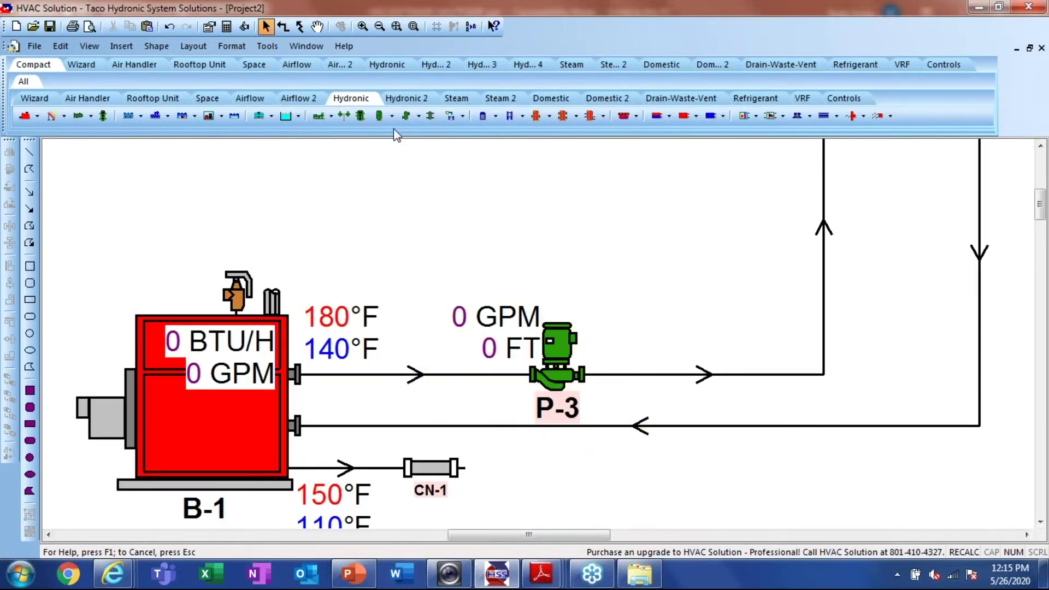
click(417, 99)
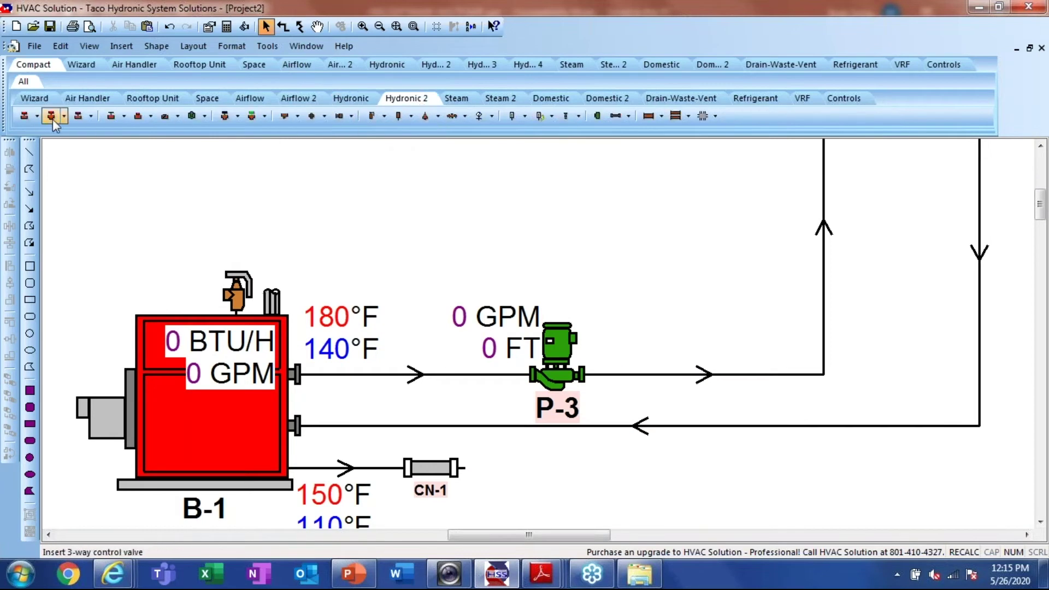
click(112, 117)
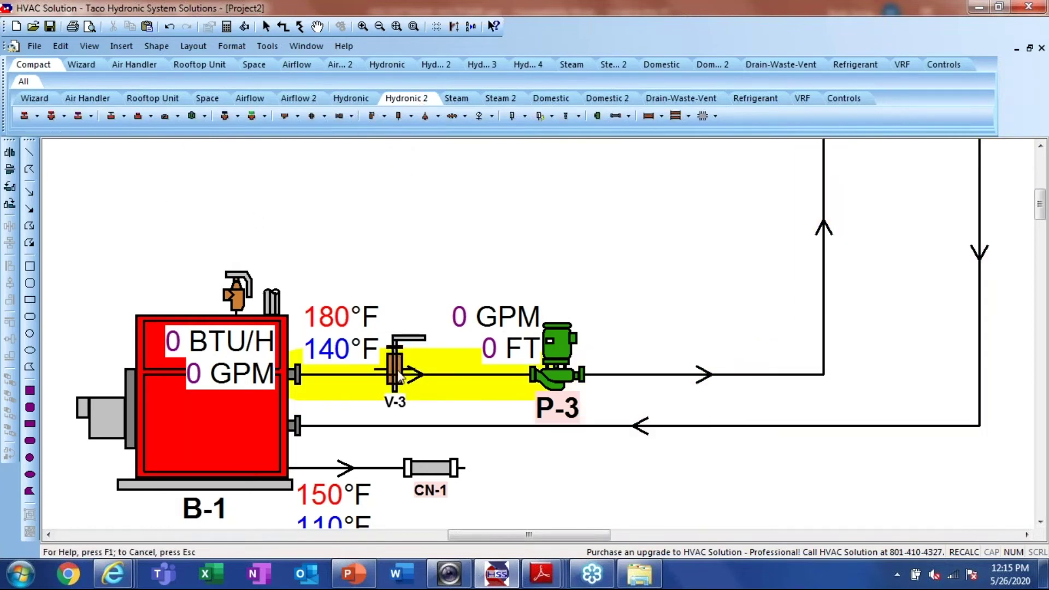
click(437, 374)
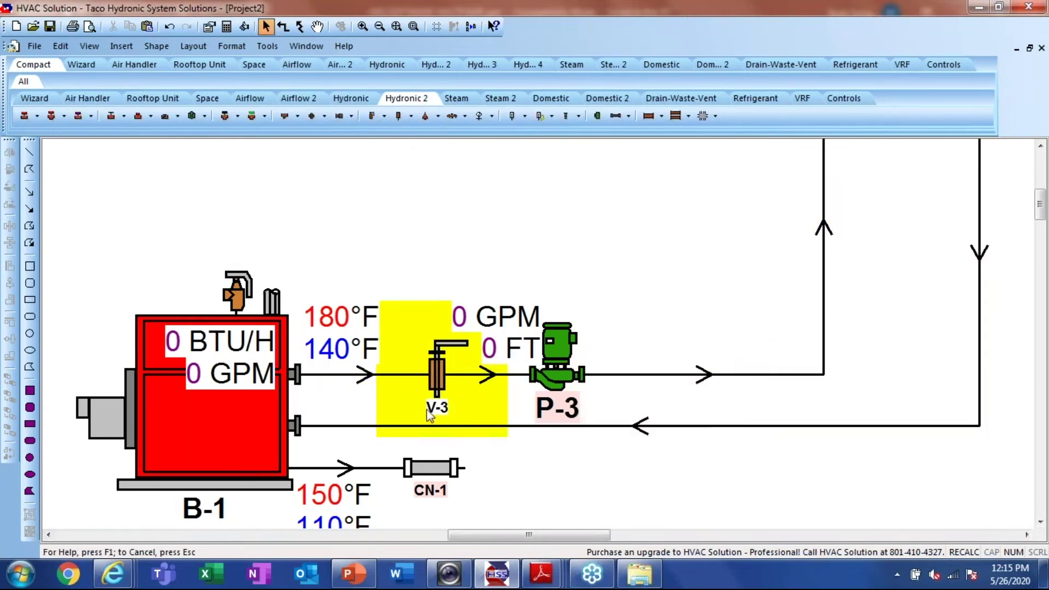
Cut manual valve V-3 and paste it into the supply pipe downstream of pump P-3, before the riser
right_click(435, 371)
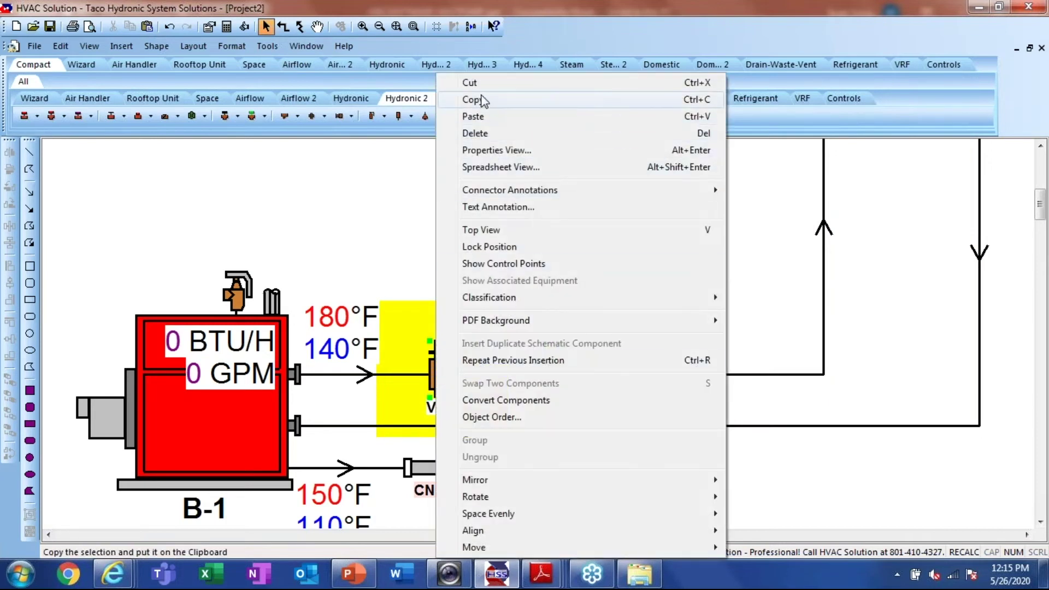
click(471, 83)
right_click(602, 225)
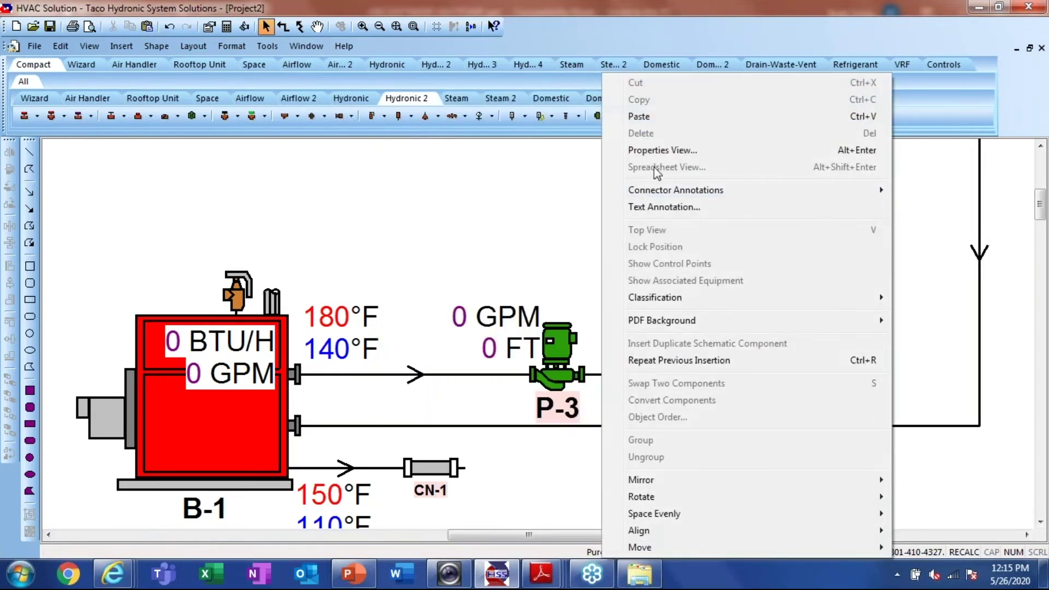
click(655, 117)
click(752, 371)
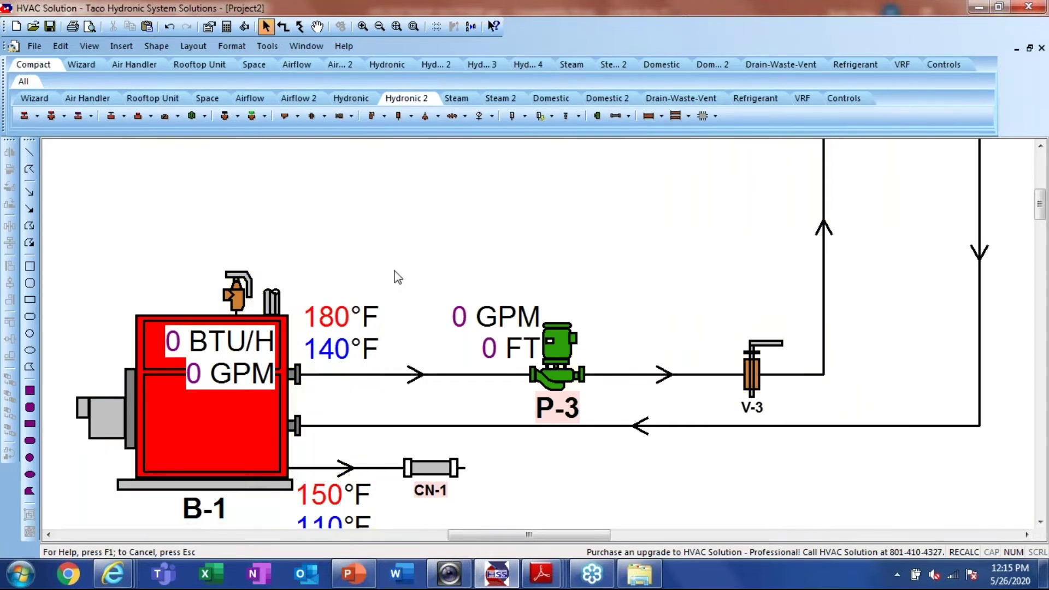
scroll(438, 277, down, 2)
scroll(433, 281, down, 3)
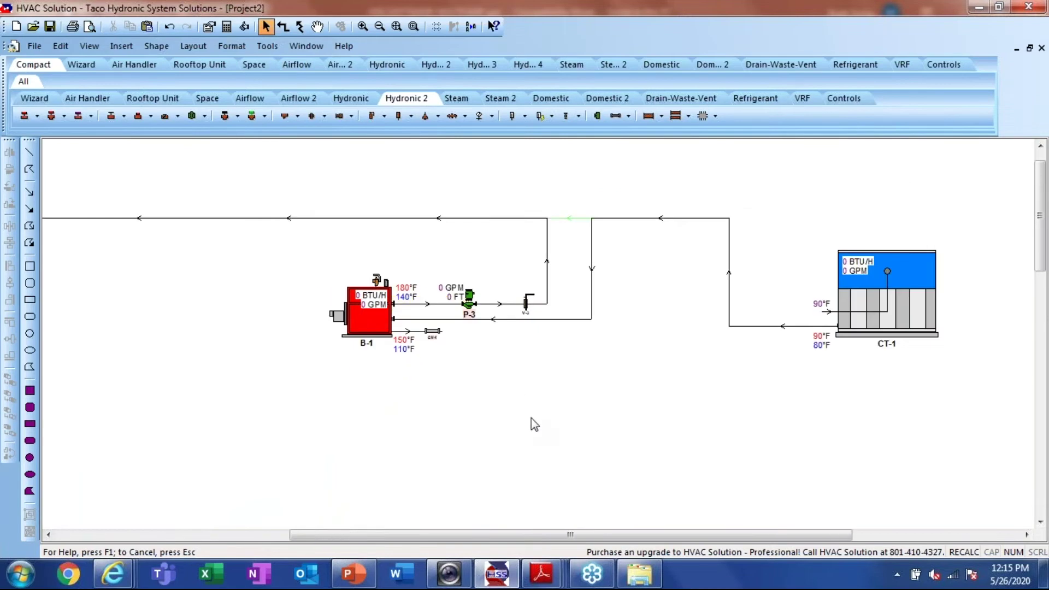
Insert a Tank - High Efficiency (Air and Dirt) air separator in the horizontal main between the P-1 branch and the boiler riser
scroll(531, 418, down, 2)
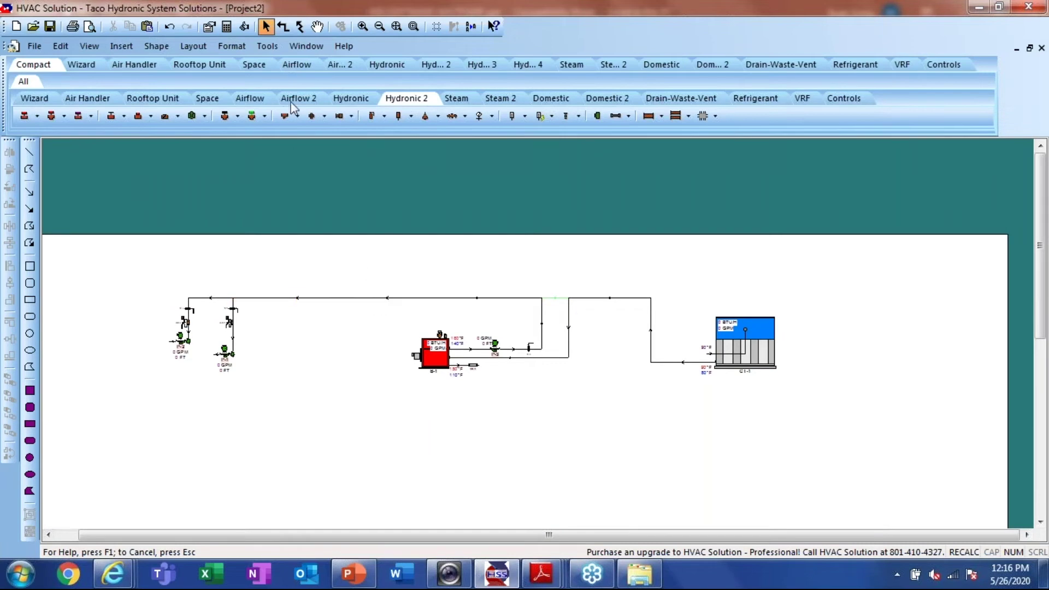
click(355, 99)
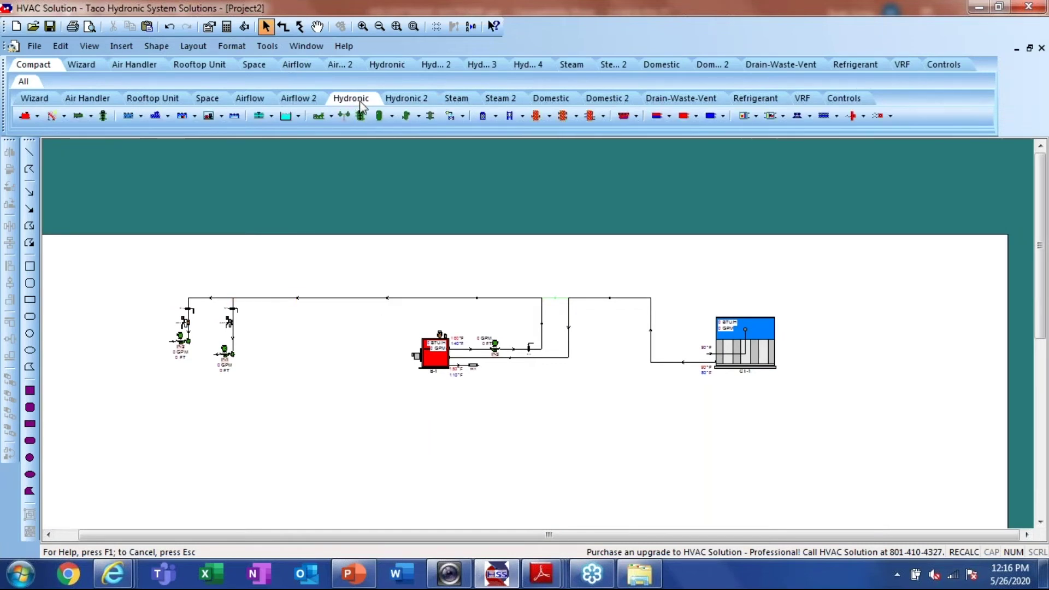
click(420, 117)
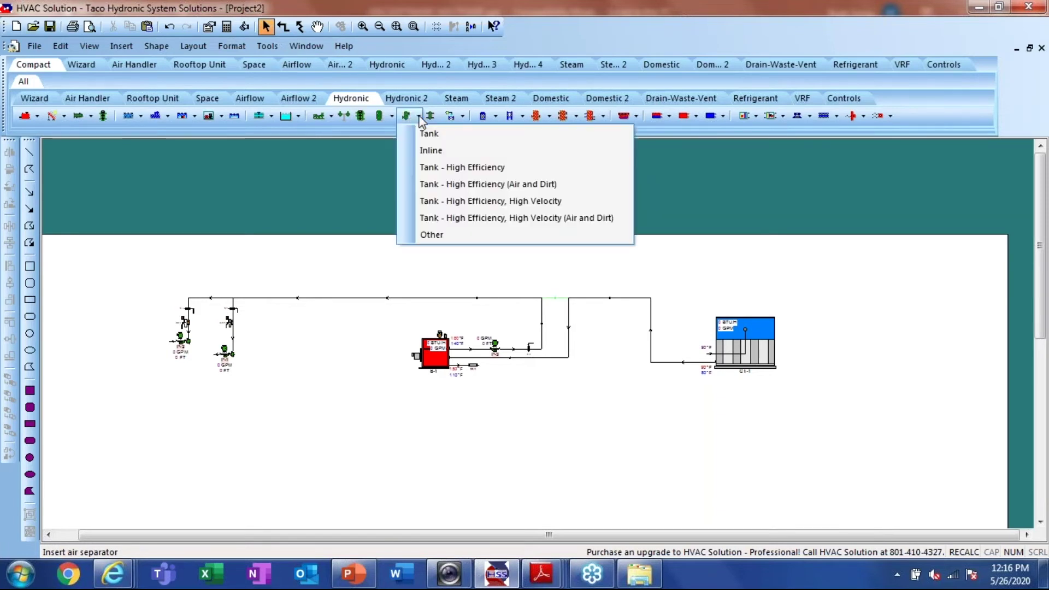
click(438, 184)
click(389, 324)
scroll(392, 326, up, 3)
drag(393, 327, 384, 286)
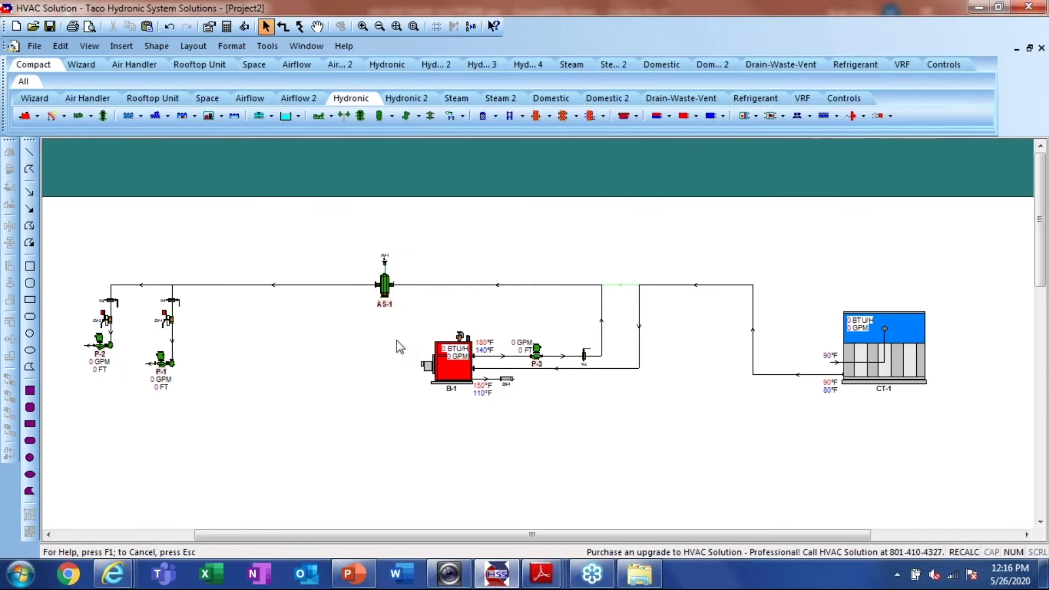
Insert an expansion tank below the main between P-1 and air separator AS-1, and pipe its connection up to the main
click(393, 117)
click(405, 133)
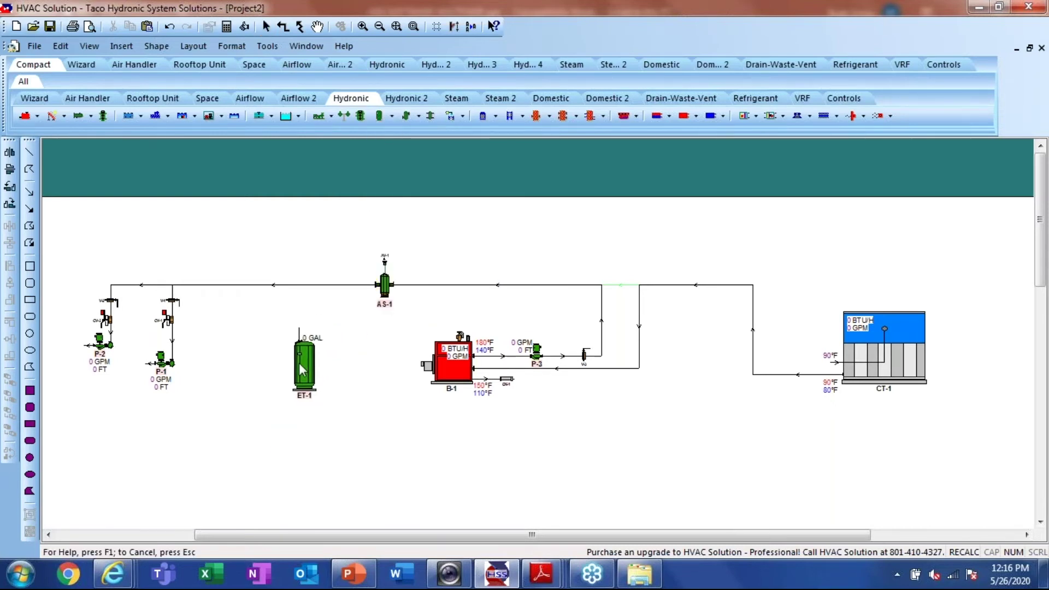
click(296, 360)
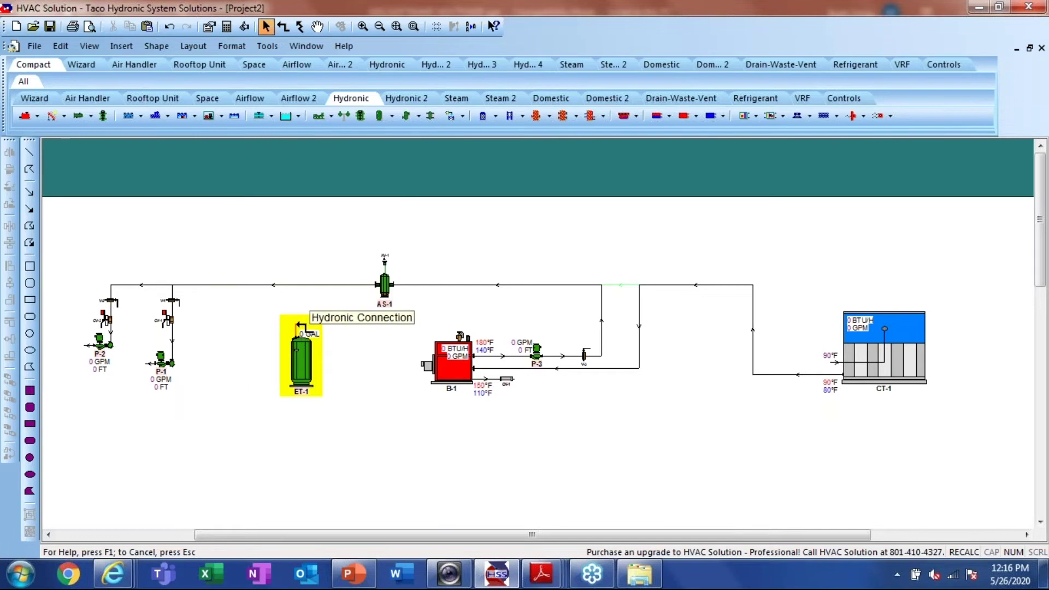
drag(295, 327, 296, 285)
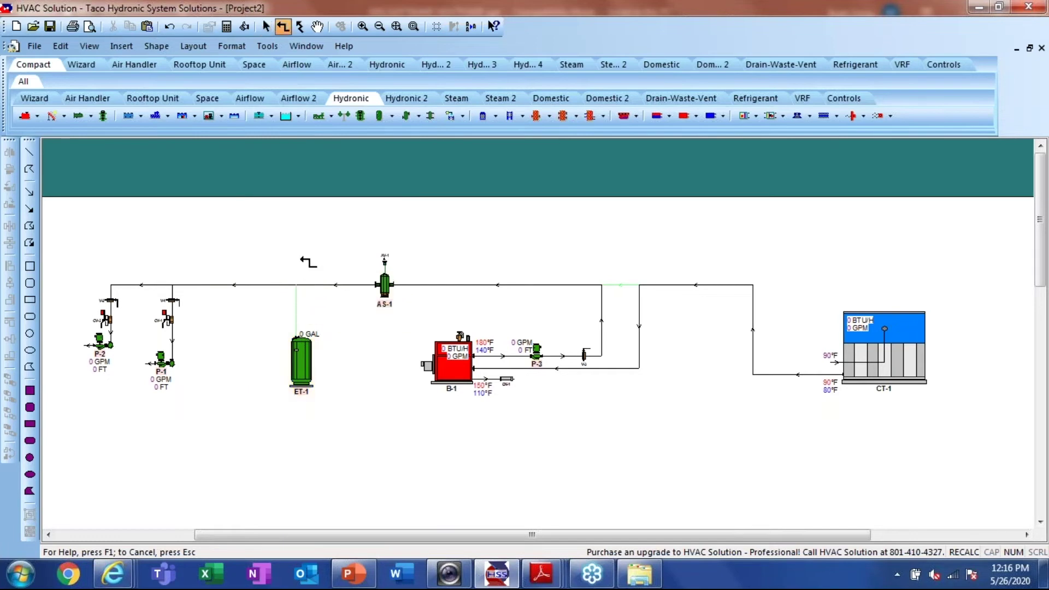
Insert a multi-purpose valve on the discharge side of pump P-2 and connect the pump outlet to it
scroll(319, 260, down, 3)
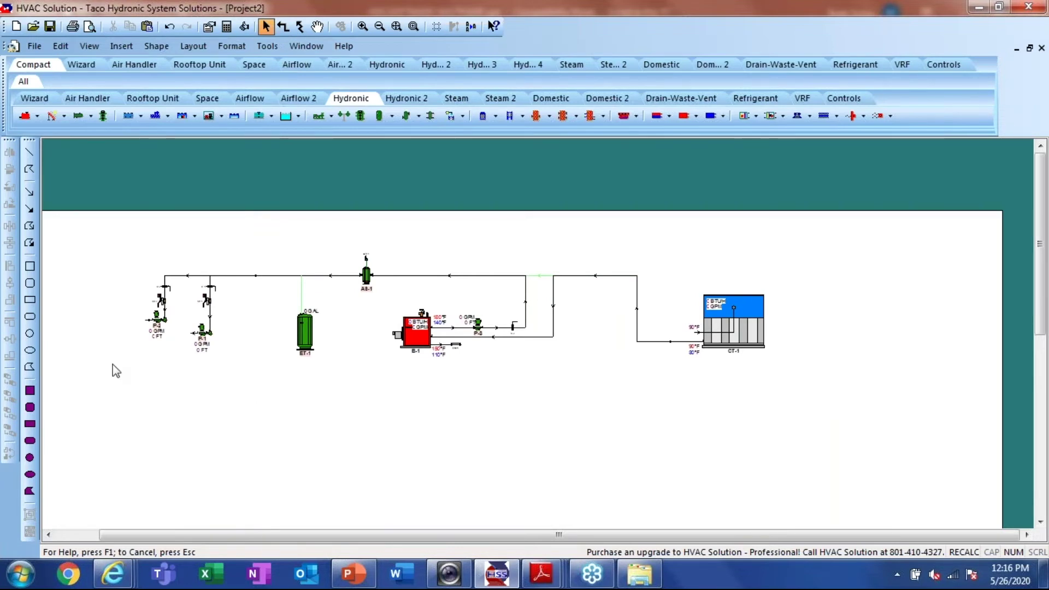
scroll(97, 329, up, 4)
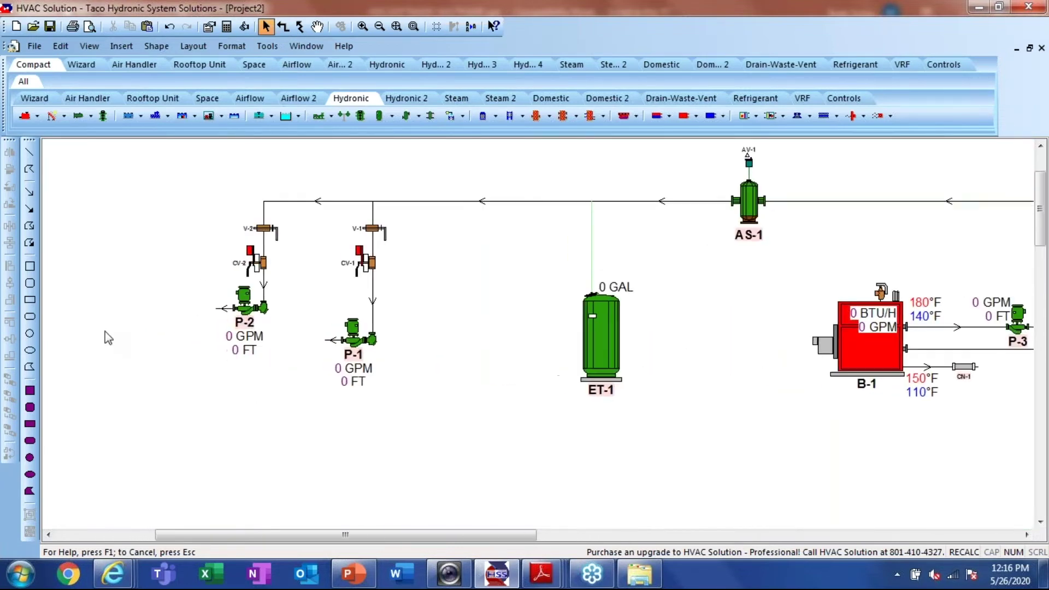
click(406, 99)
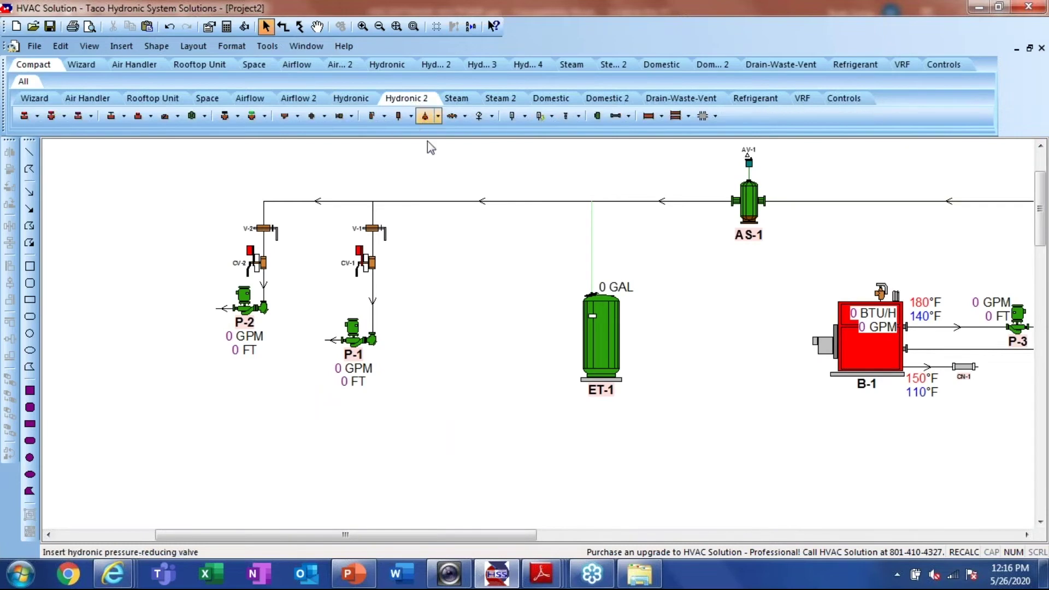
click(191, 116)
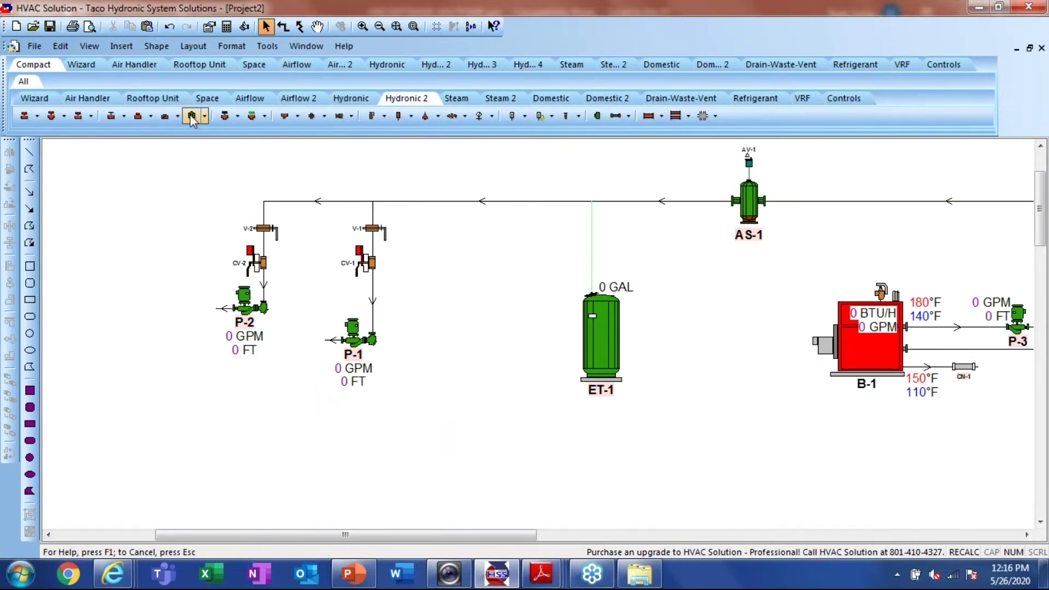
click(185, 309)
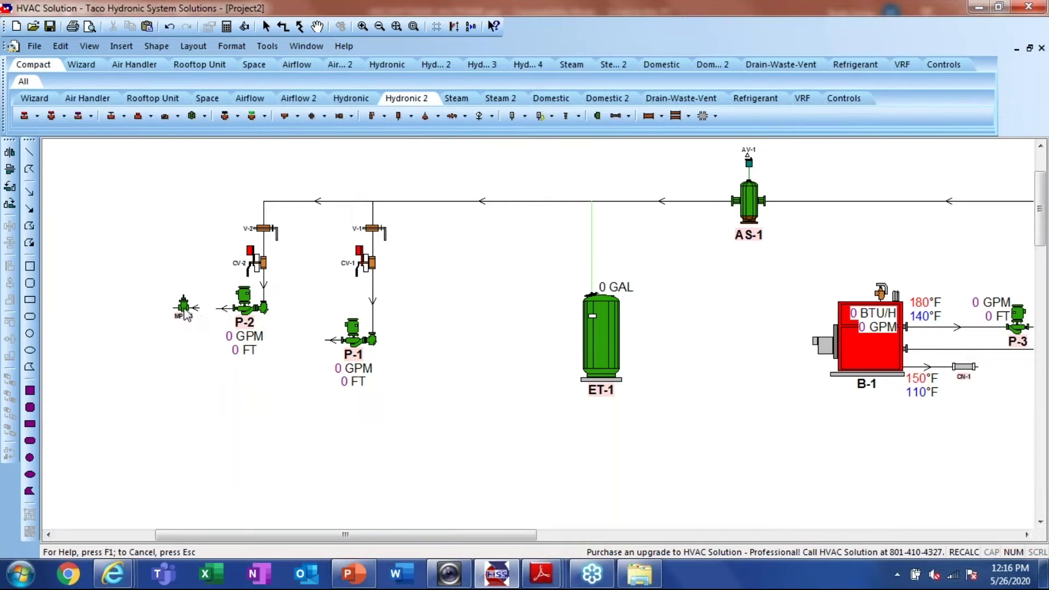
click(186, 308)
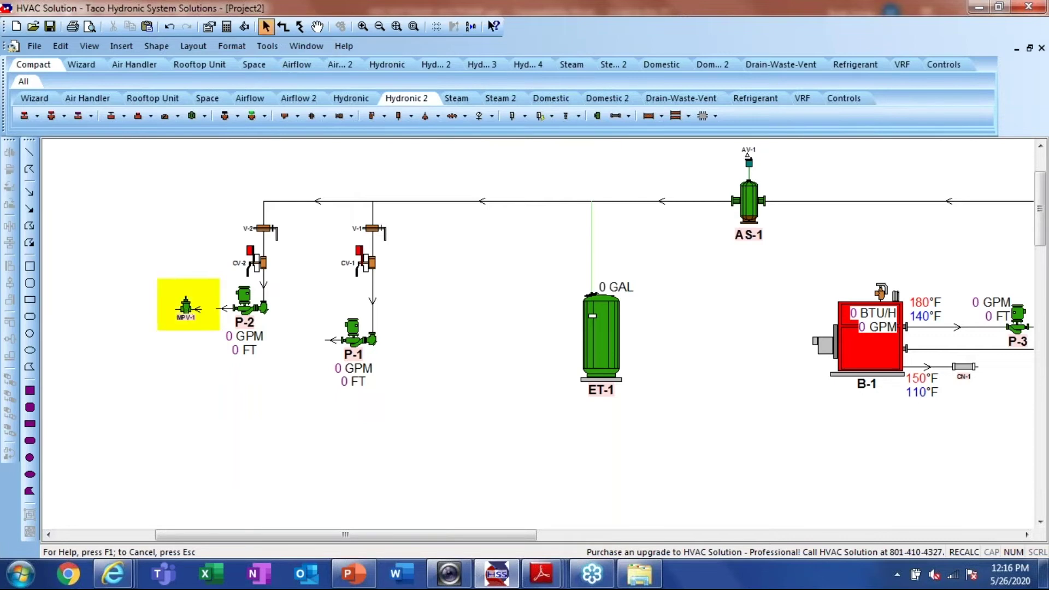
drag(220, 309, 202, 309)
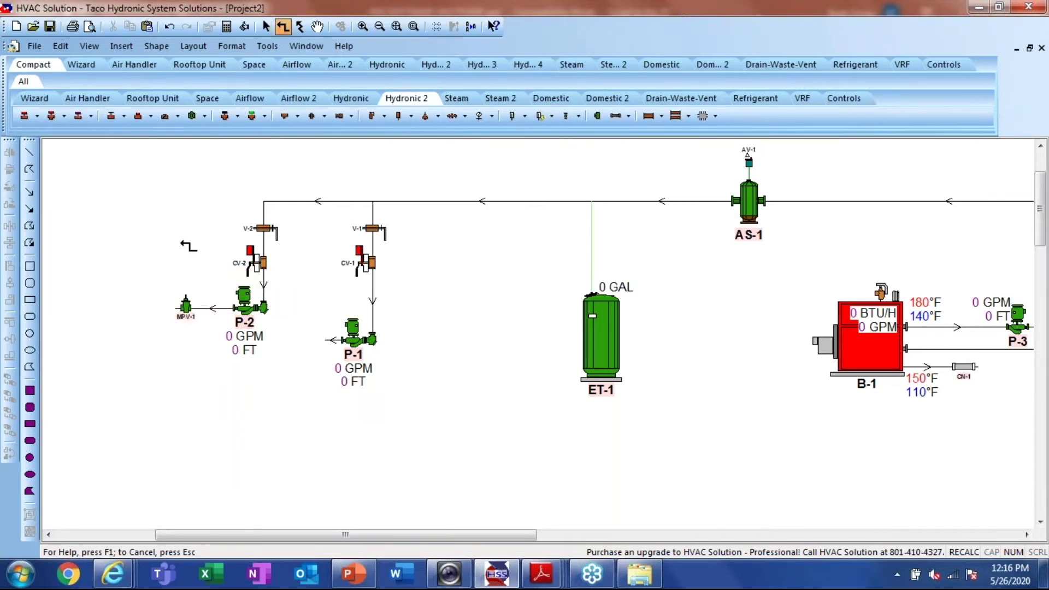
Insert a second multi-purpose valve directly below MPV-1 and connect the outlet of pump P-1 to it
click(191, 116)
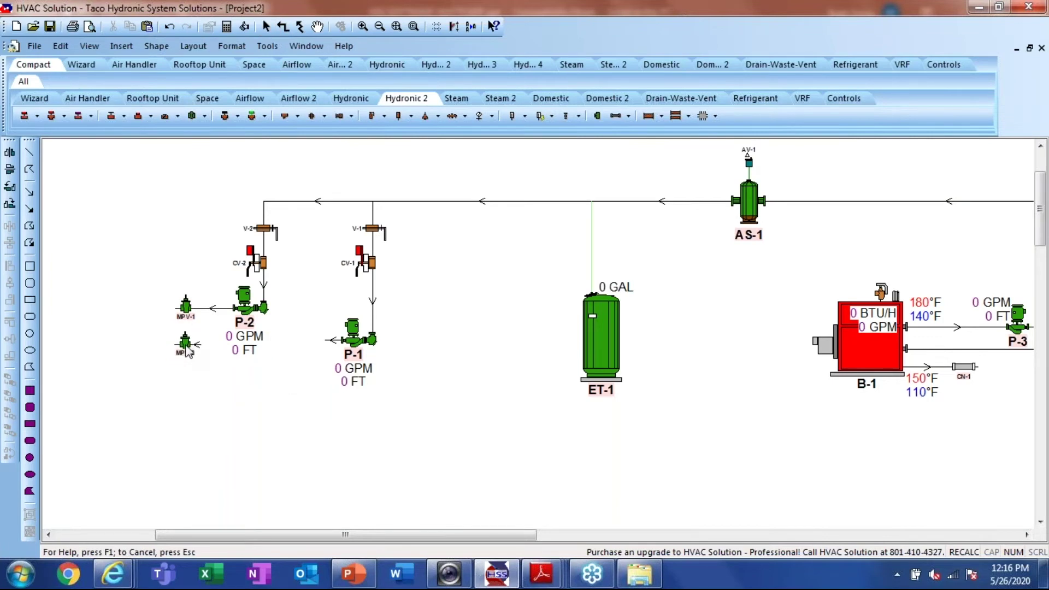
click(186, 351)
drag(331, 340, 211, 344)
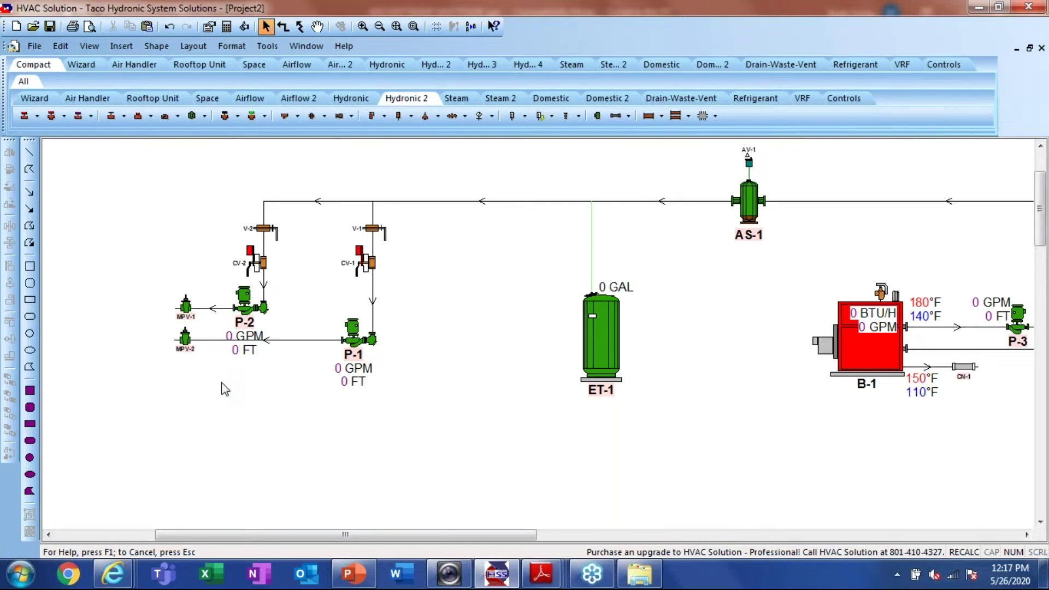
Move pump P-1 and valve MPV-2 down together so their discharge pipe clears the labels of pump P-2
right_click(221, 383)
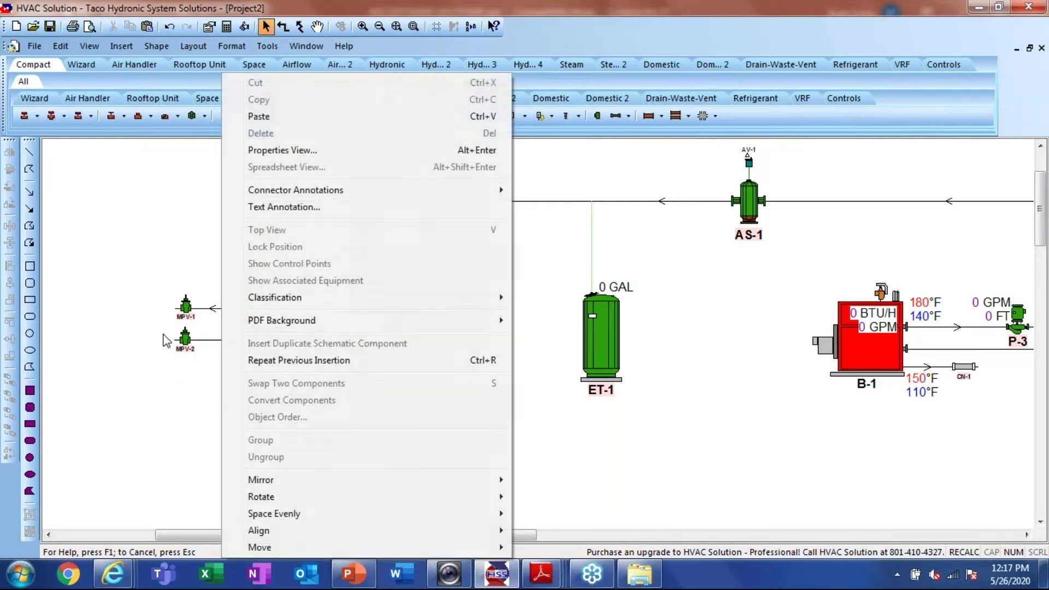
click(175, 415)
drag(143, 334, 364, 366)
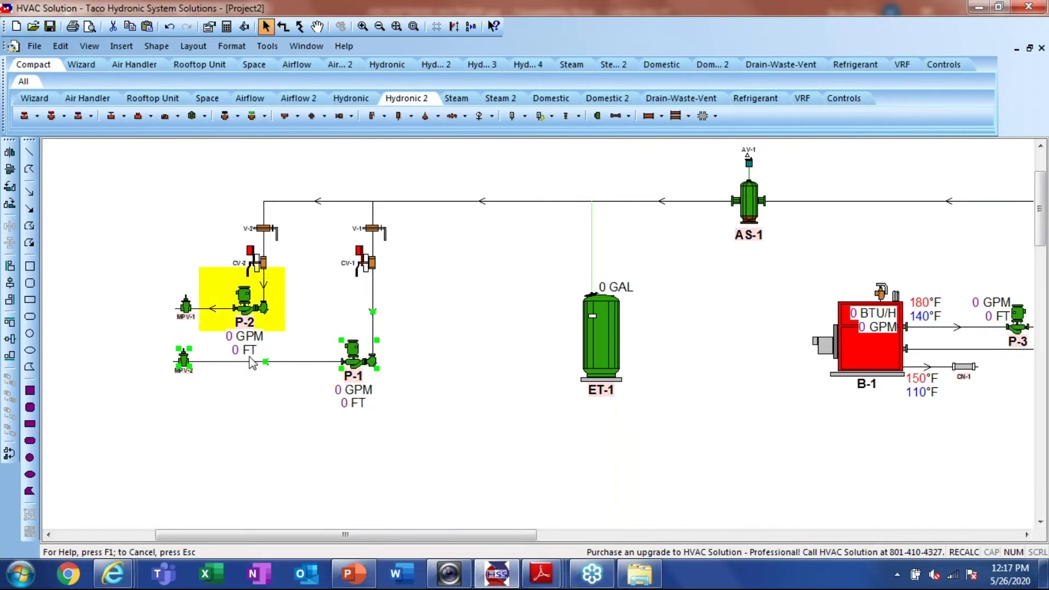
click(234, 466)
scroll(182, 444, down, 3)
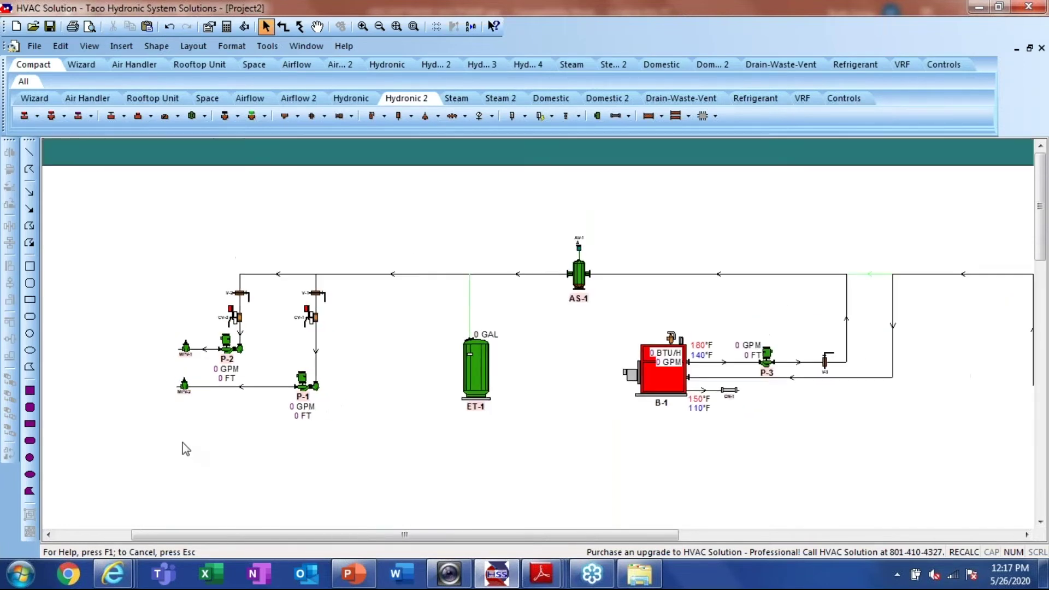
Set the heating season leaving temperature of boiler B-1 to 90°F
click(397, 26)
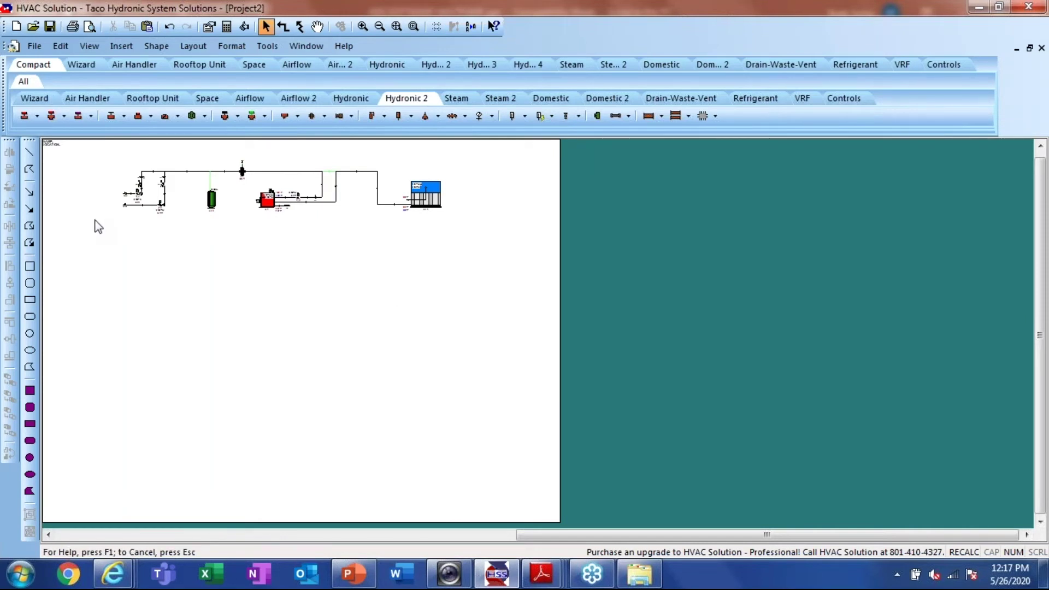
click(268, 200)
scroll(267, 200, up, 2)
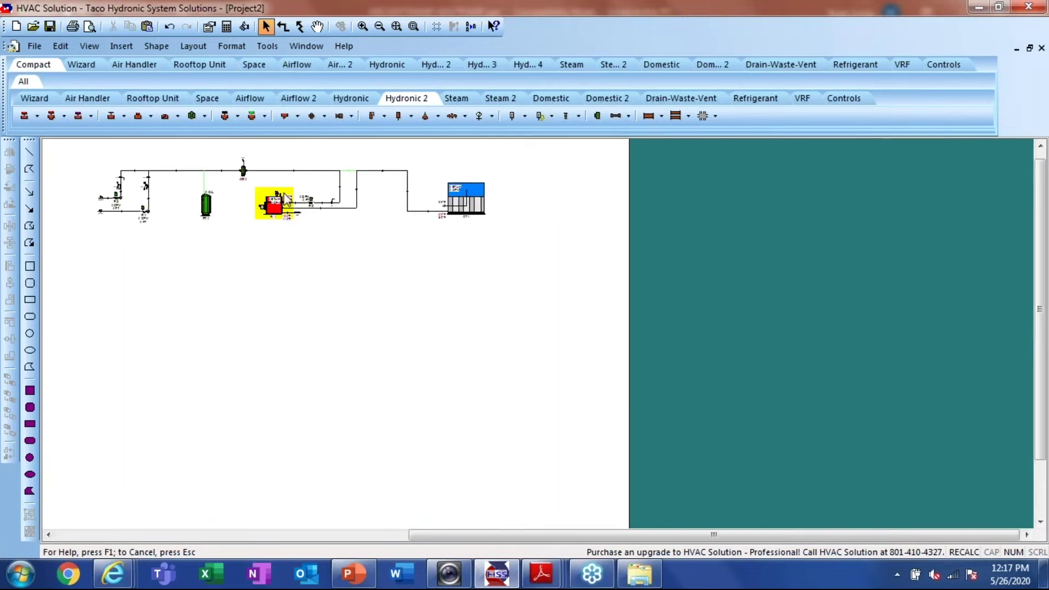
double_click(271, 214)
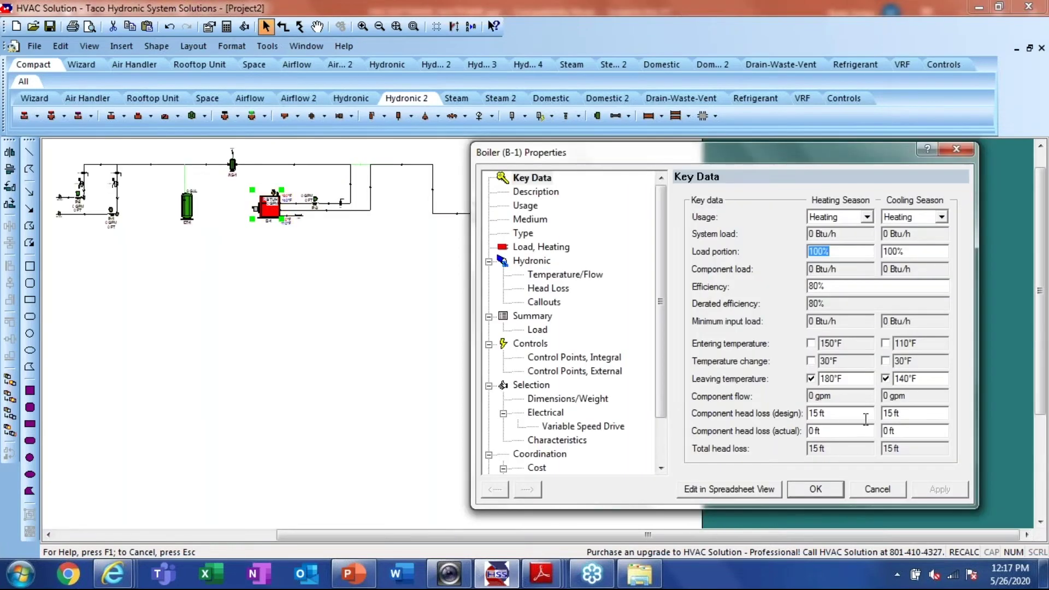
drag(856, 381, 730, 384)
text(90)
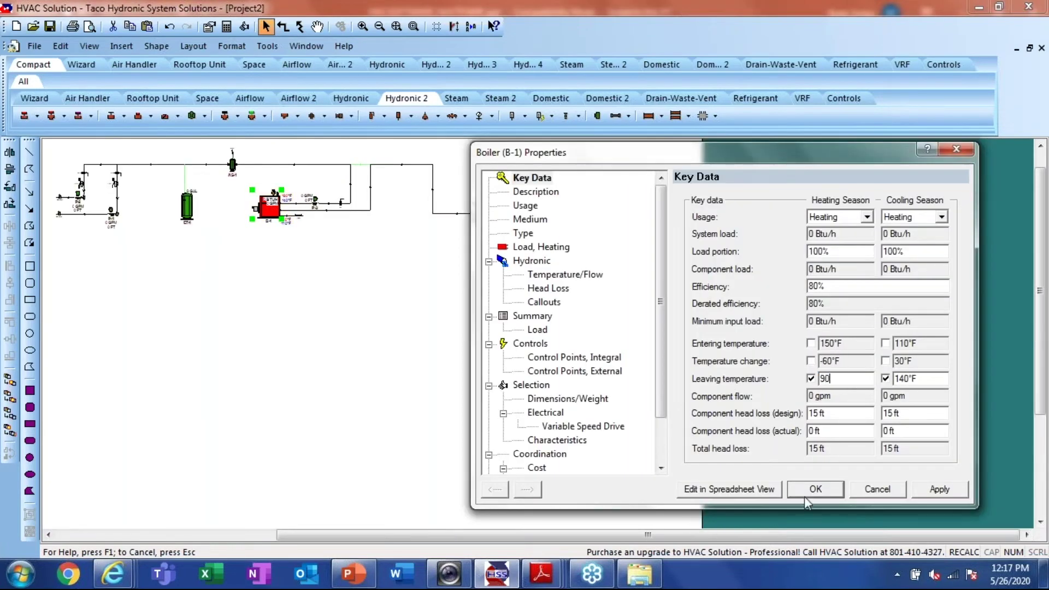
click(816, 490)
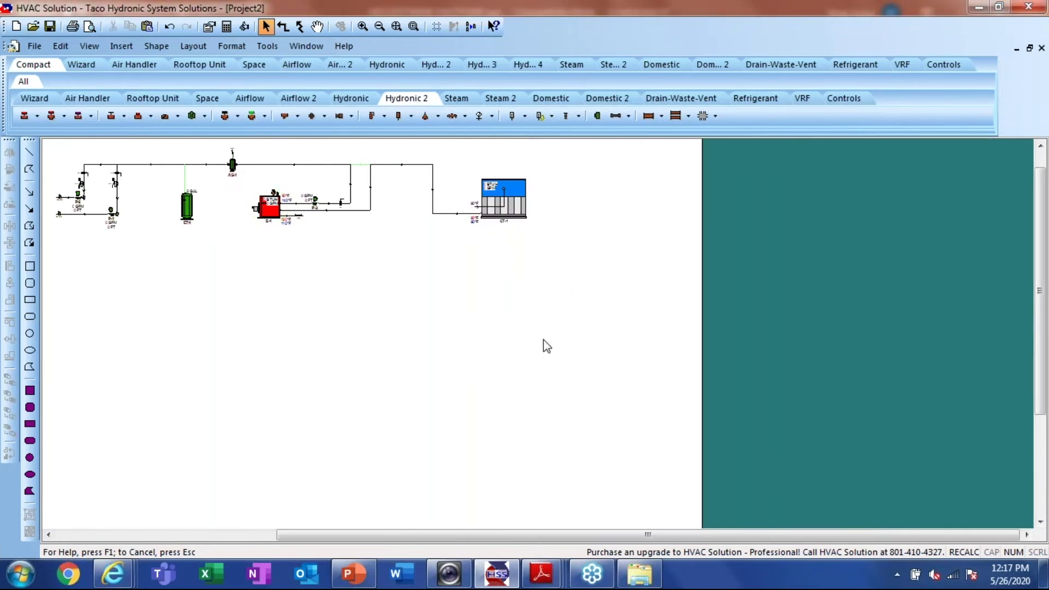
scroll(663, 375, down, 2)
scroll(369, 312, up, 2)
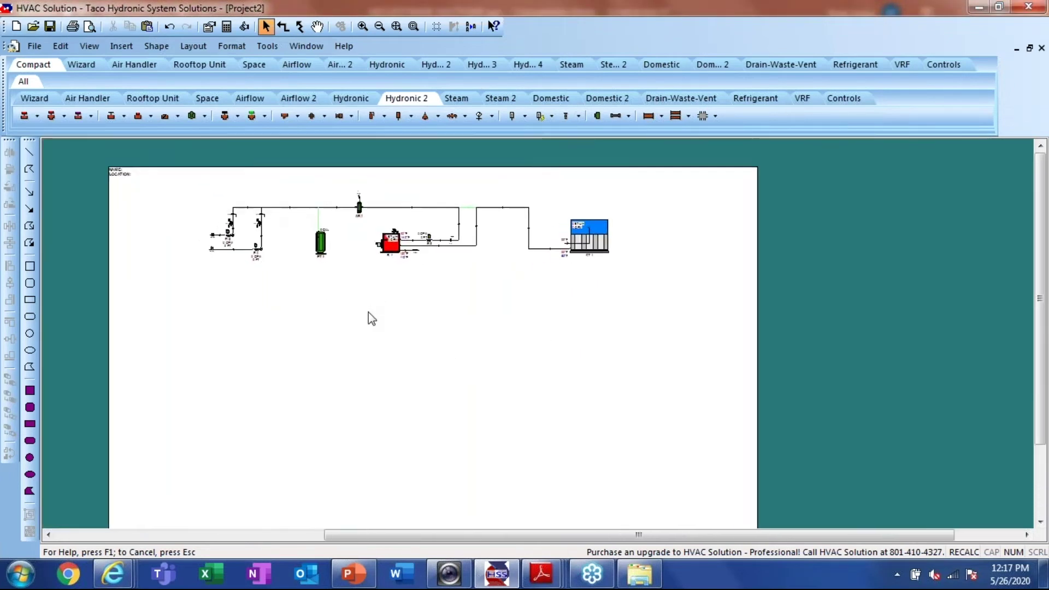
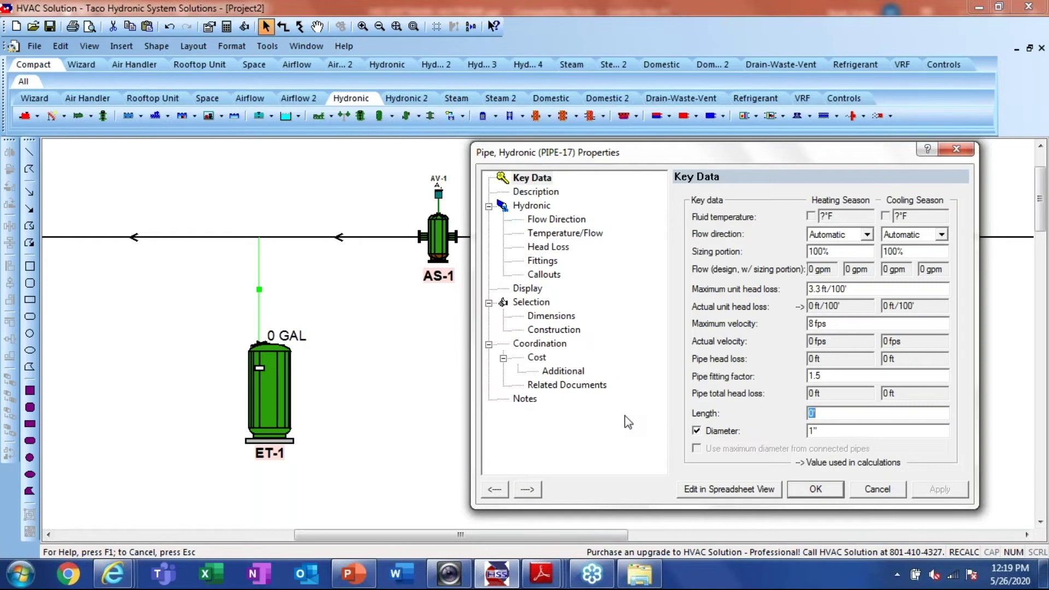
Close the expansion tank pipe's properties without changes, then try a flow annotation on that pipe and undo it
click(879, 490)
right_click(259, 295)
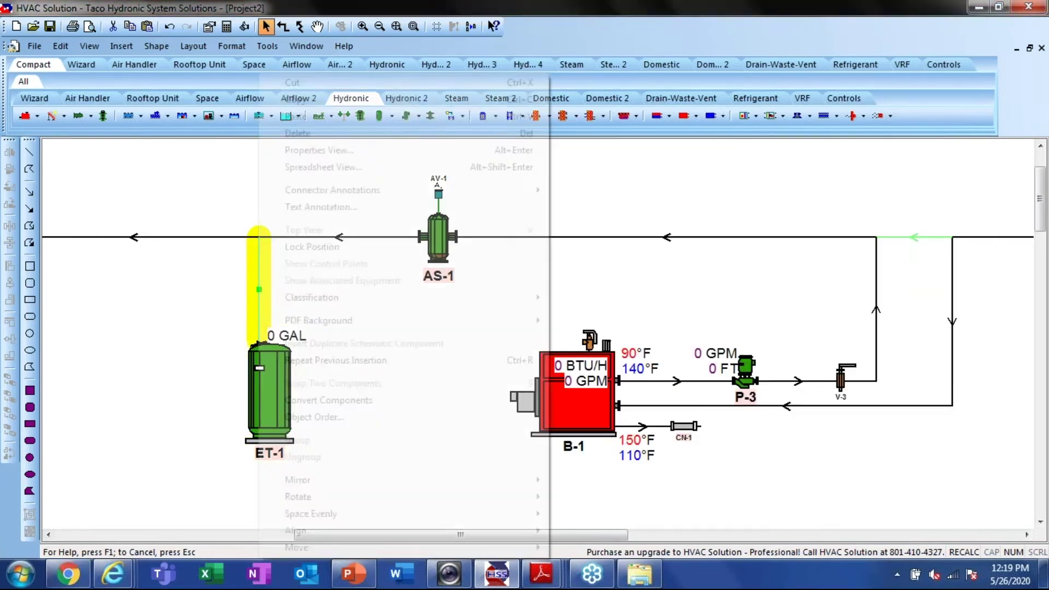
mouse_move(310, 194)
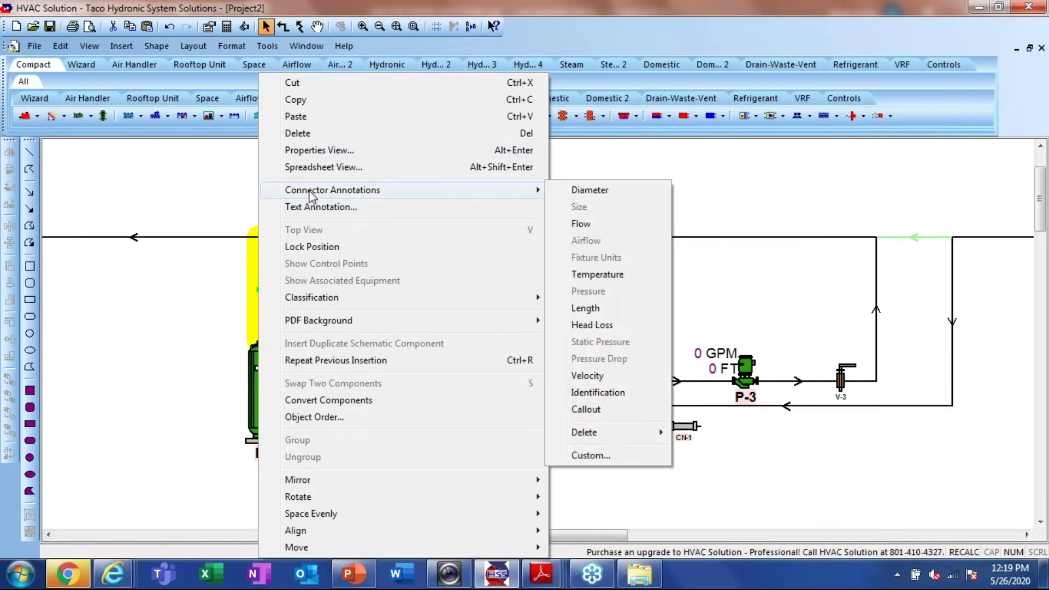
click(581, 223)
click(404, 328)
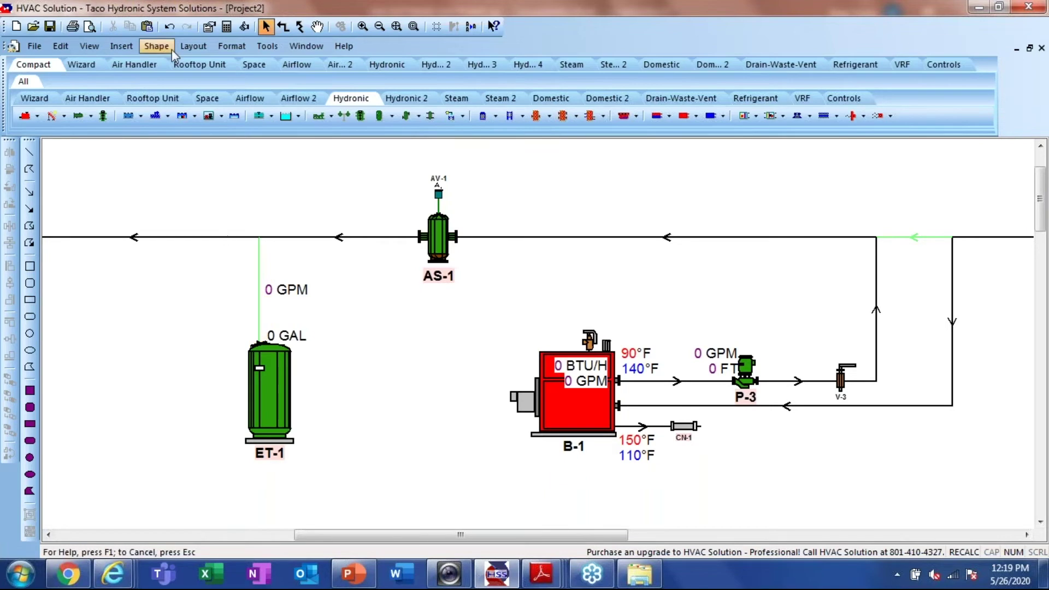
click(169, 26)
scroll(395, 348, down, 1)
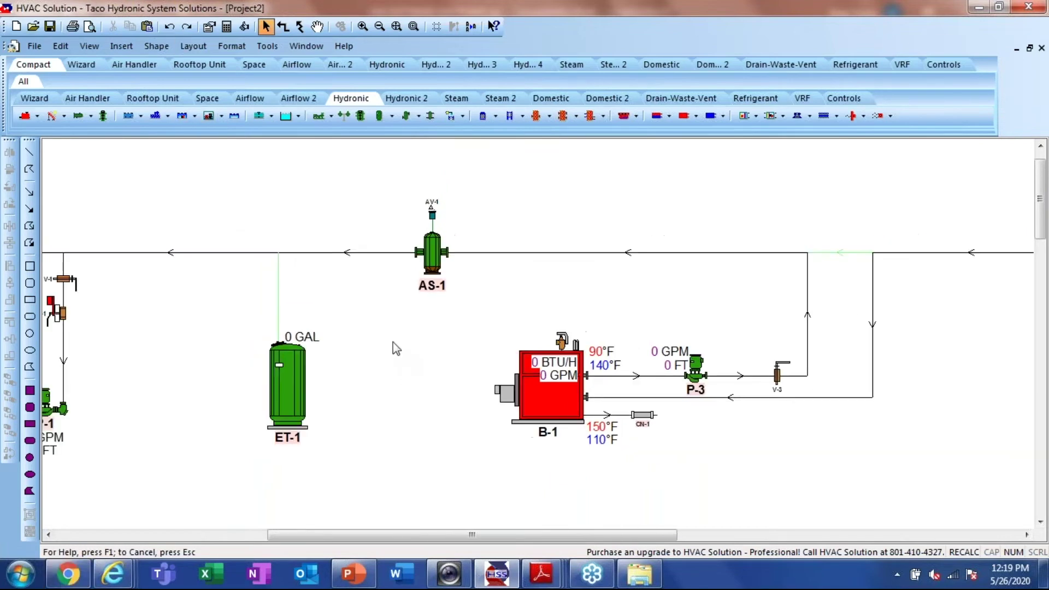
scroll(395, 348, down, 3)
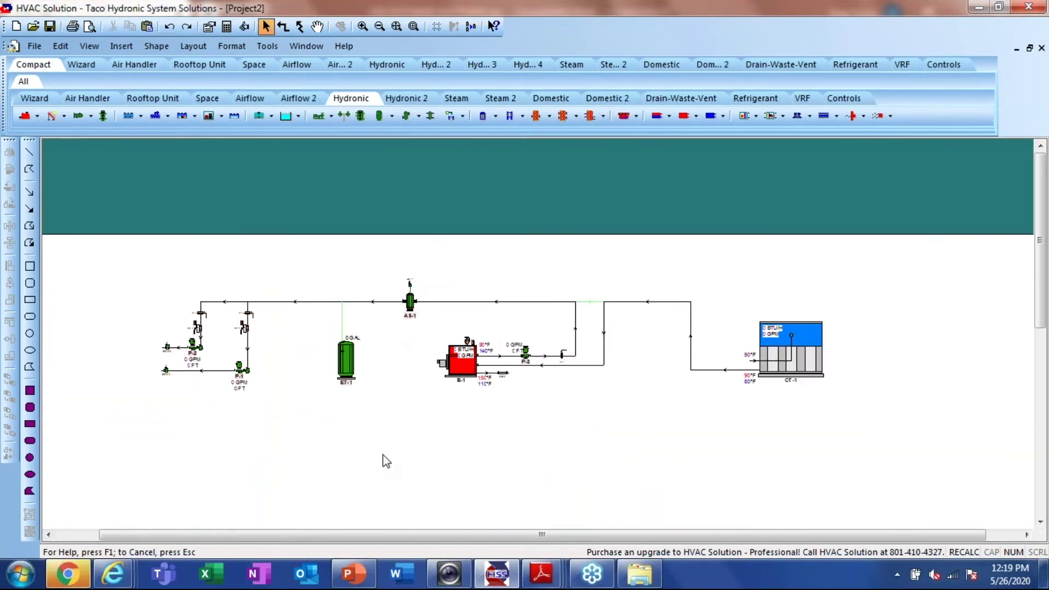
scroll(385, 461, up, 1)
scroll(330, 441, up, 1)
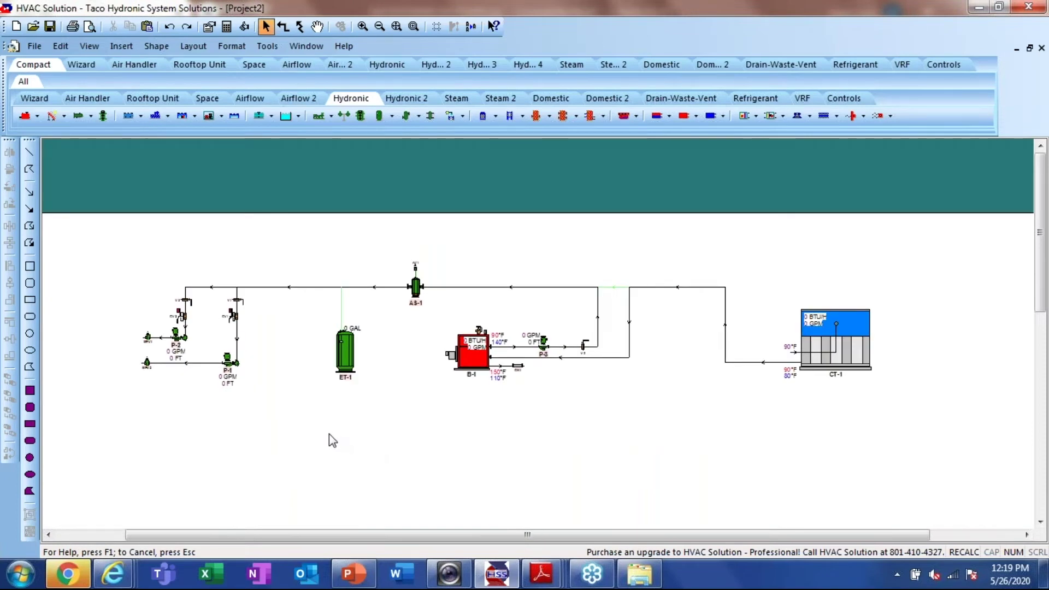
scroll(329, 434, up, 1)
scroll(241, 248, up, 1)
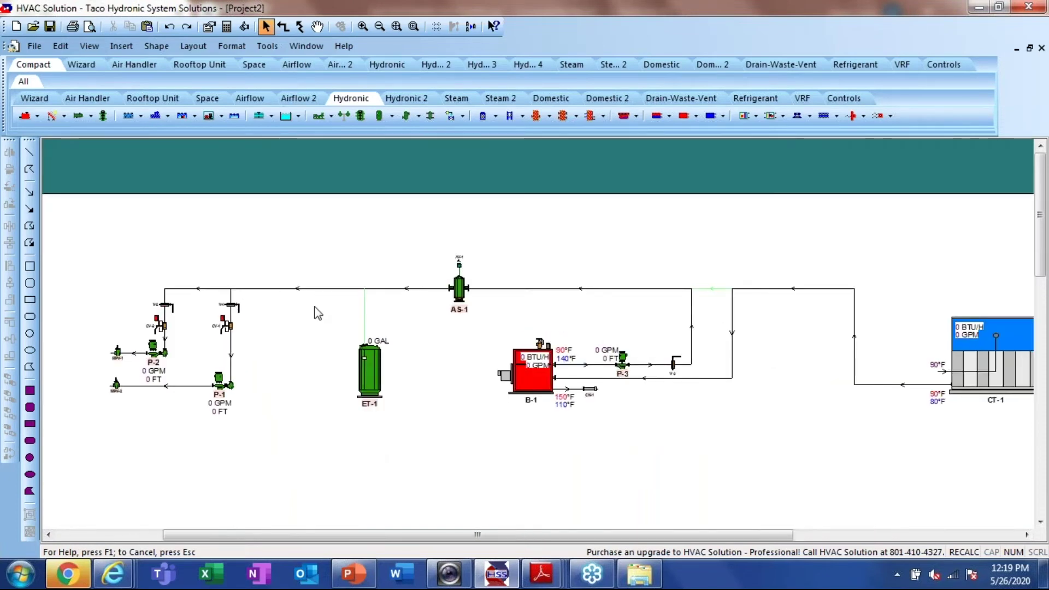
scroll(305, 337, up, 1)
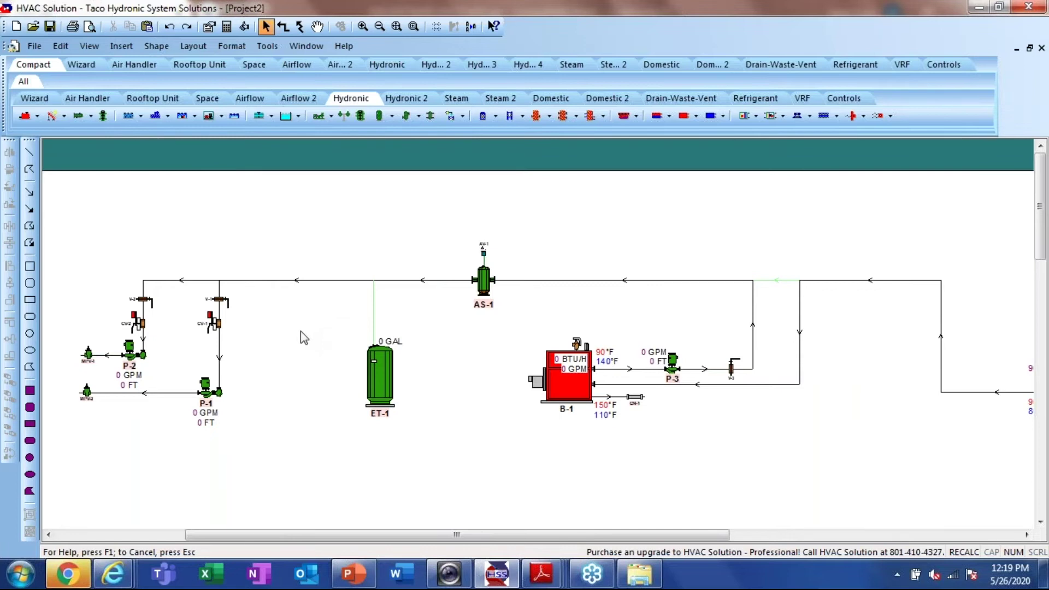
scroll(281, 294, up, 3)
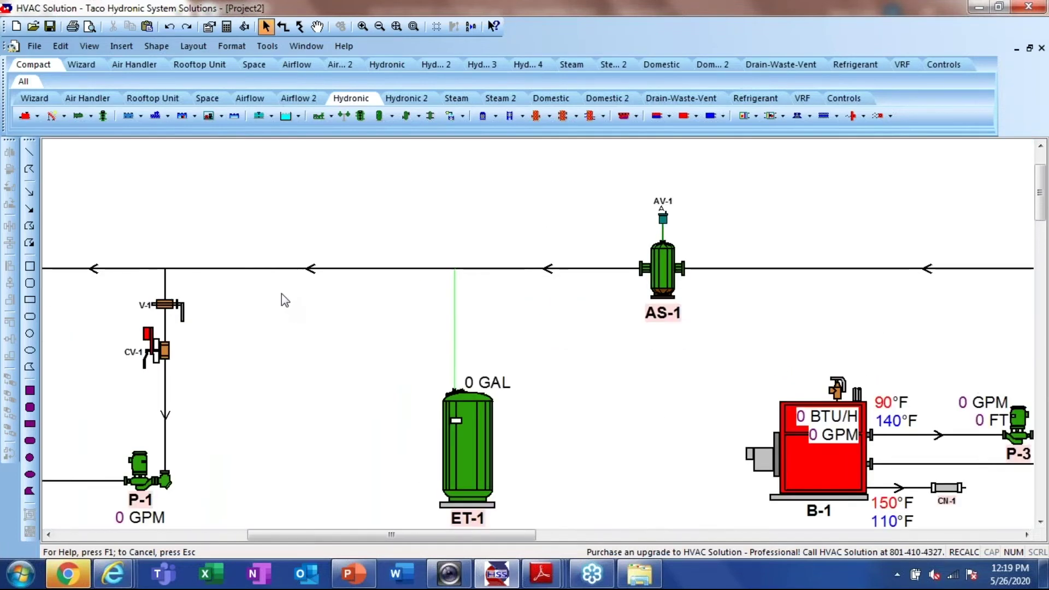
Review the key data and diameter override of the main pipe between the expansion tank and valve V-1, then close without changes
scroll(281, 294, up, 3)
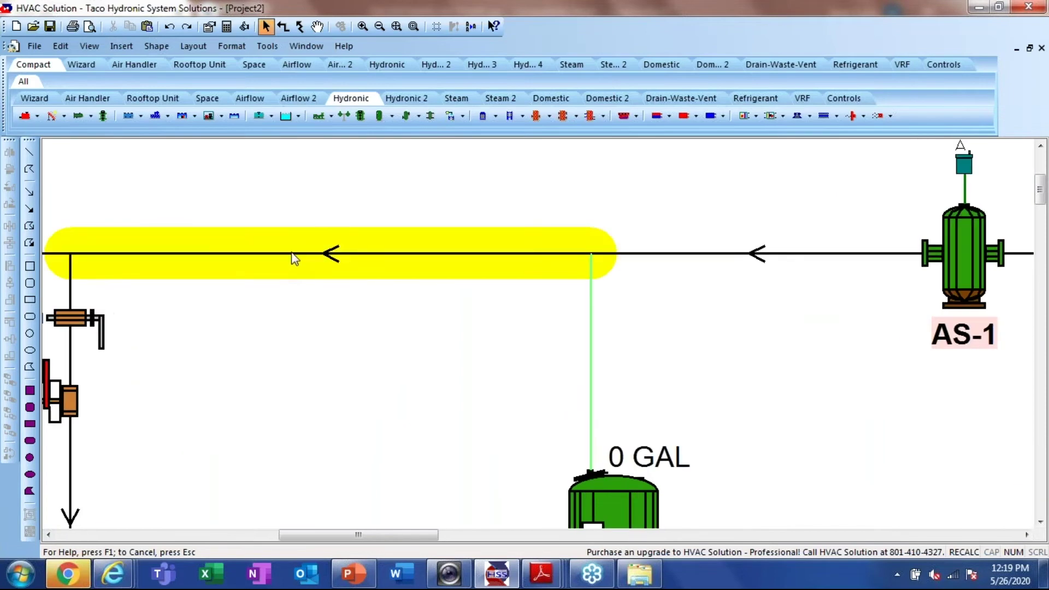
double_click(294, 259)
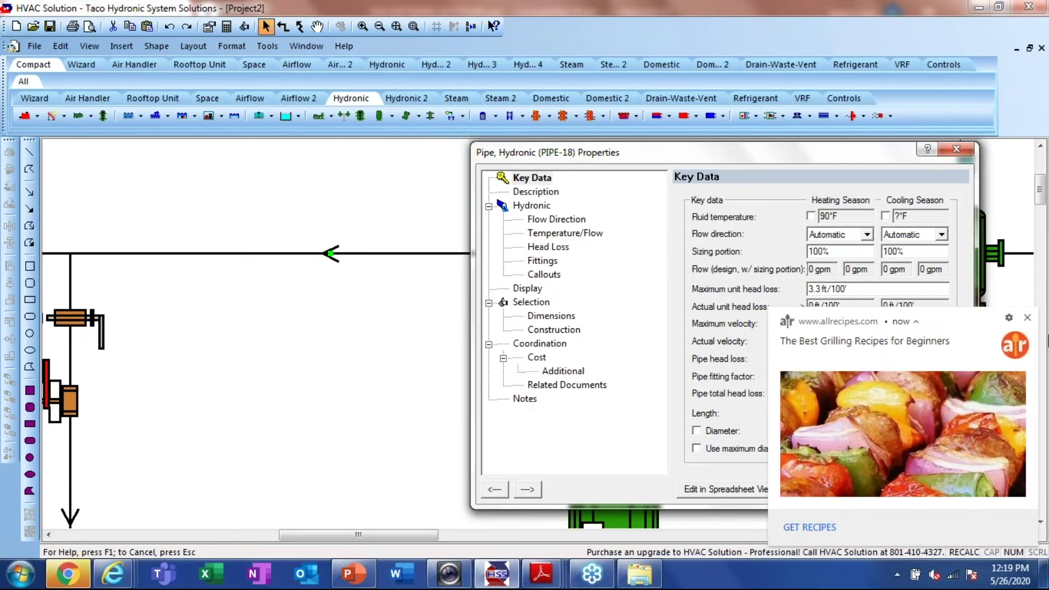
click(1029, 319)
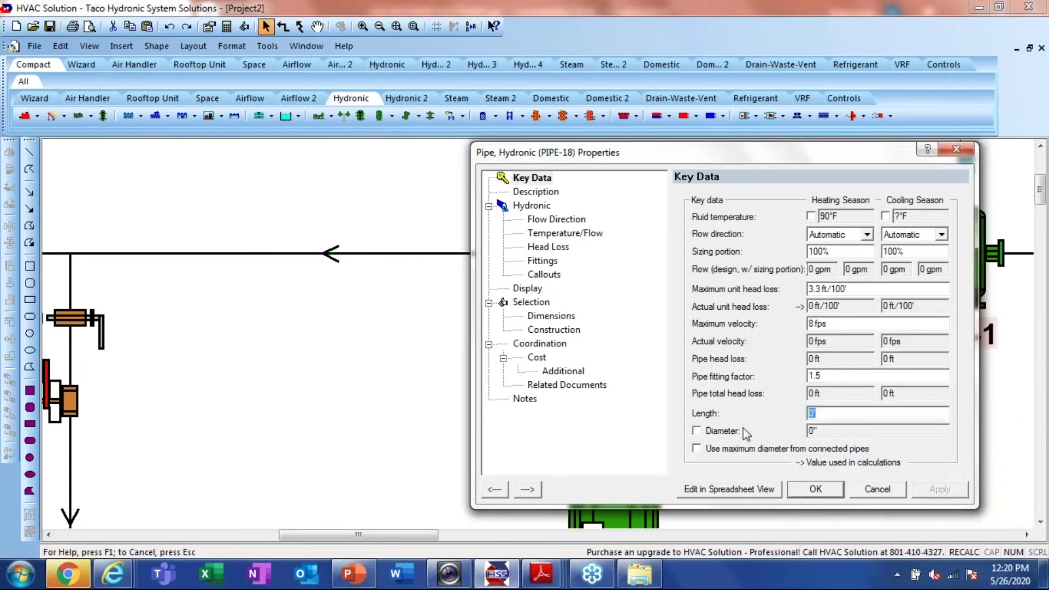
click(697, 431)
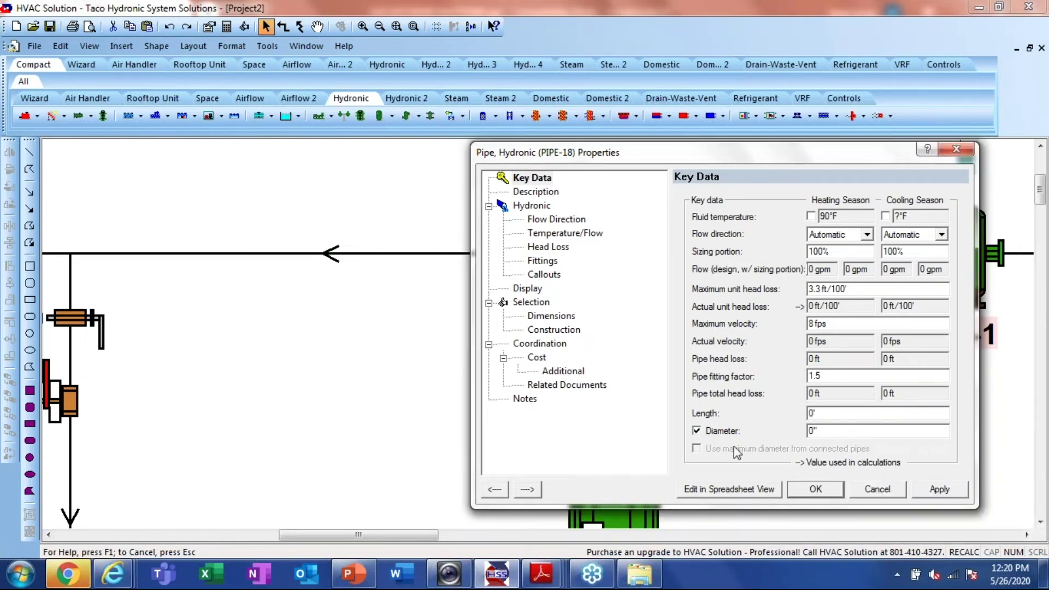
click(697, 432)
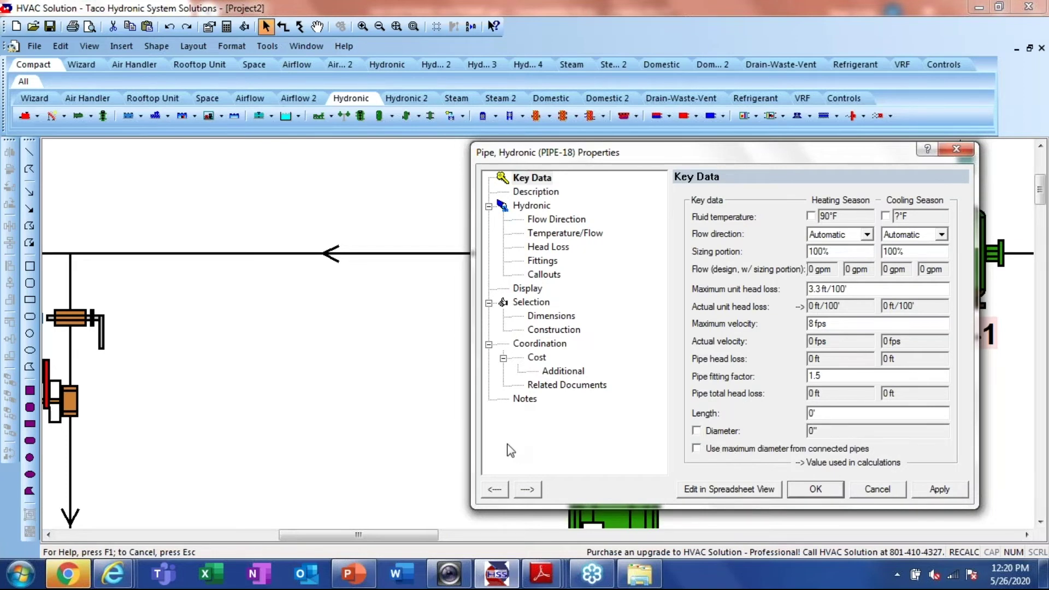
click(877, 490)
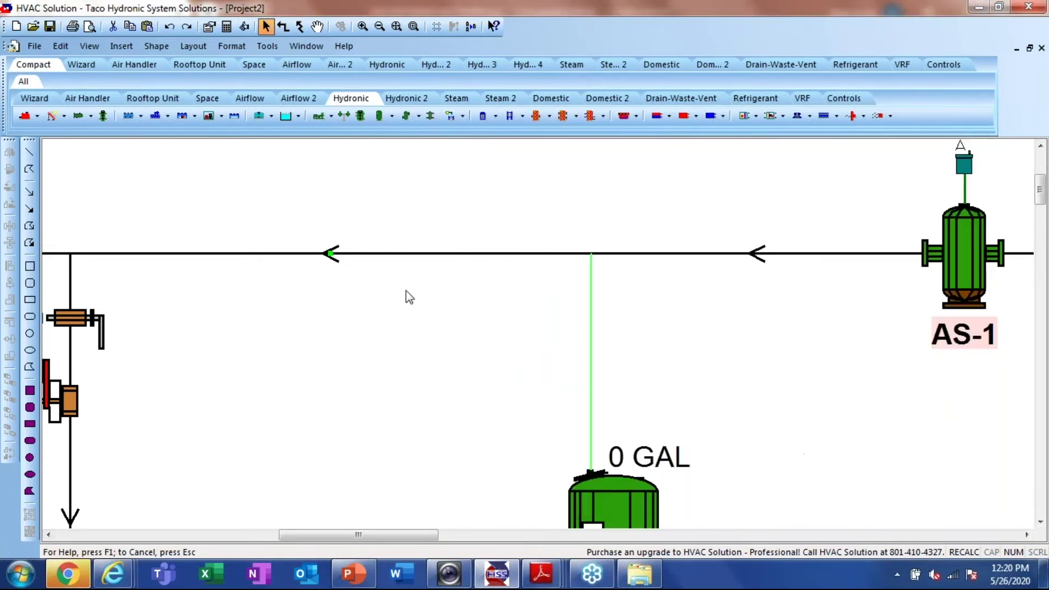
click(398, 26)
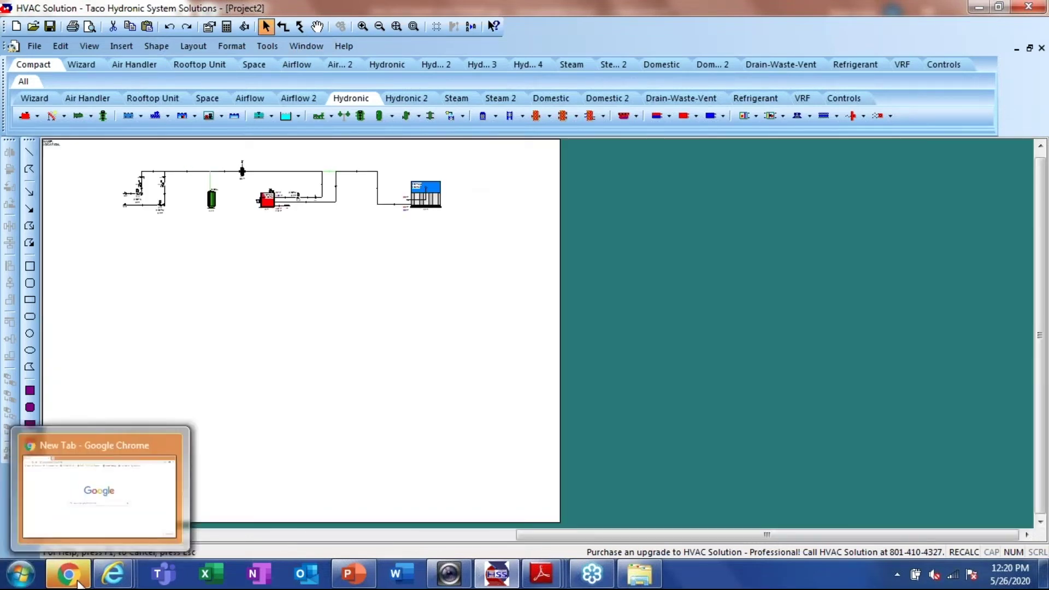
Switch to Chrome and open the Taco Tuesday webinar page from the Taco Comfort Solutions home page banners
click(79, 582)
click(185, 67)
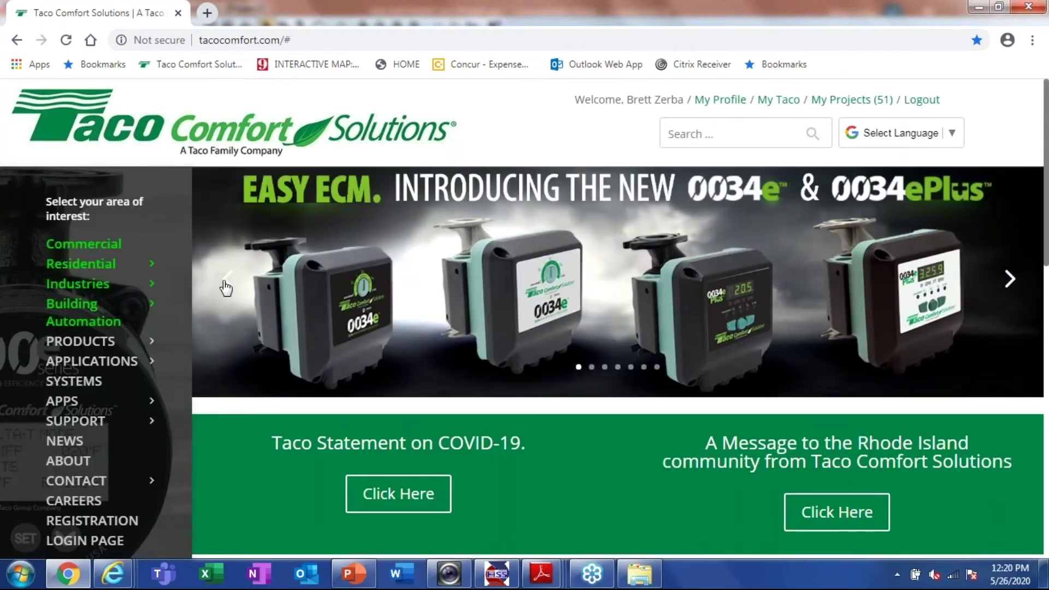
click(227, 284)
click(228, 285)
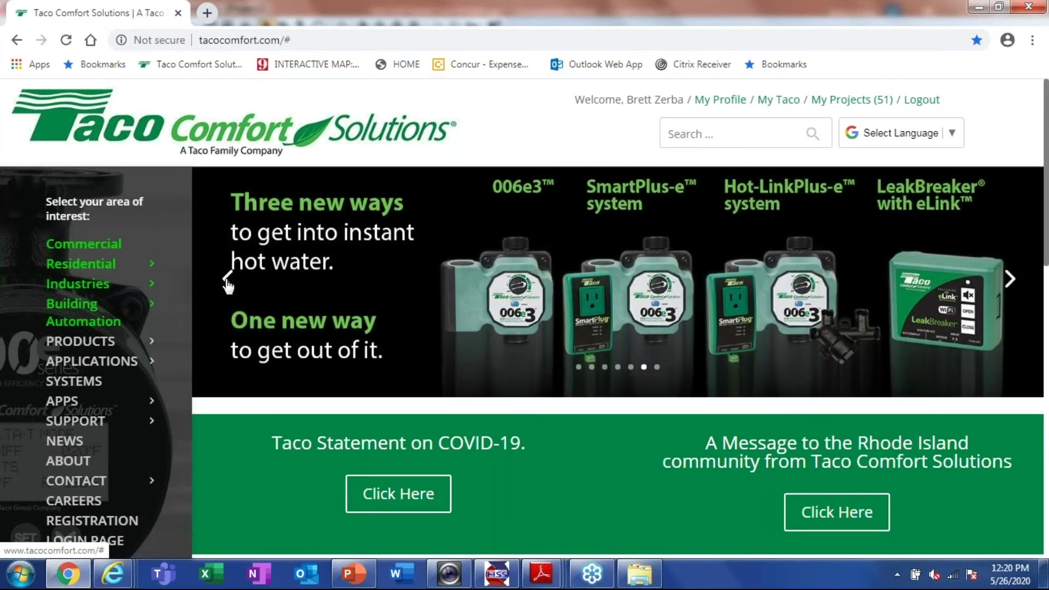
click(228, 285)
click(228, 284)
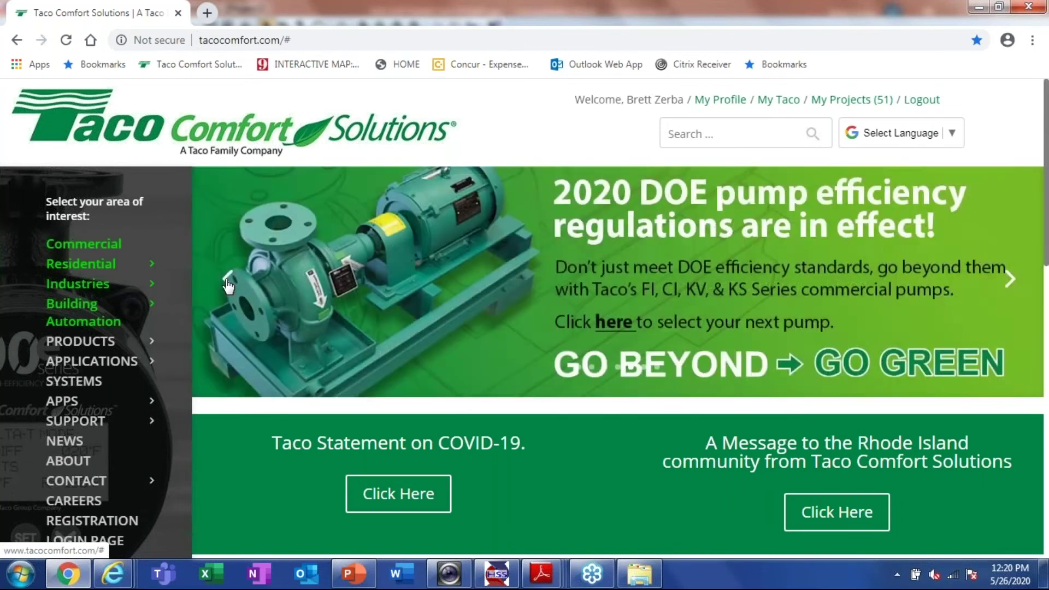
click(228, 285)
click(228, 285)
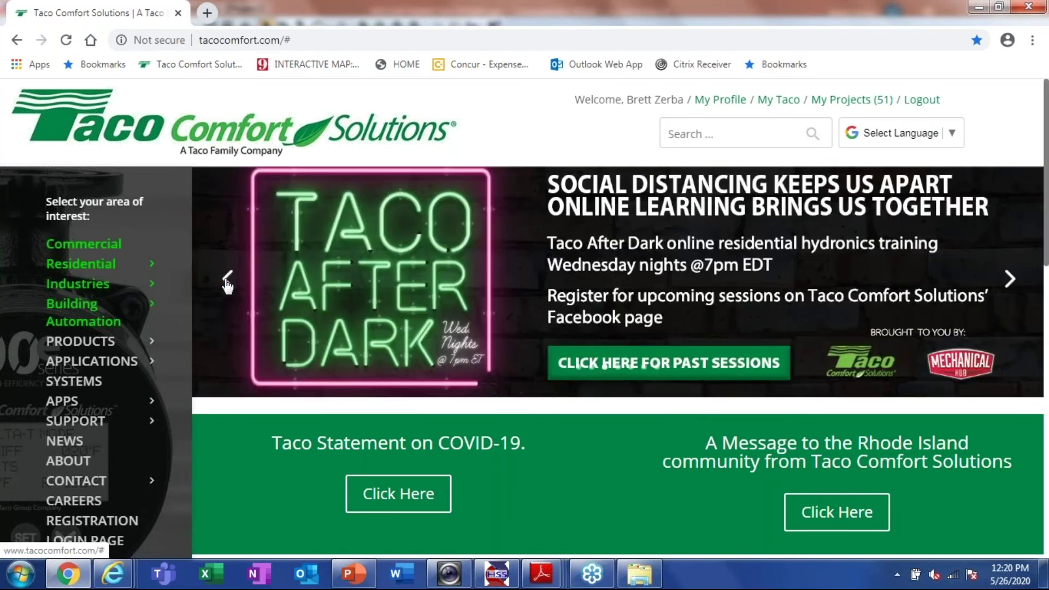
click(228, 285)
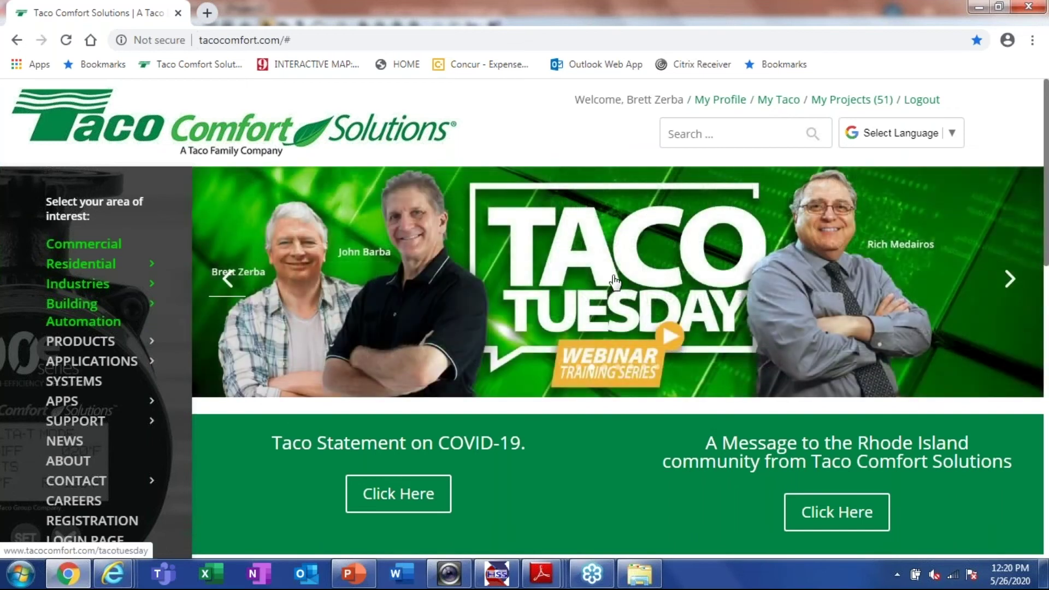
click(663, 342)
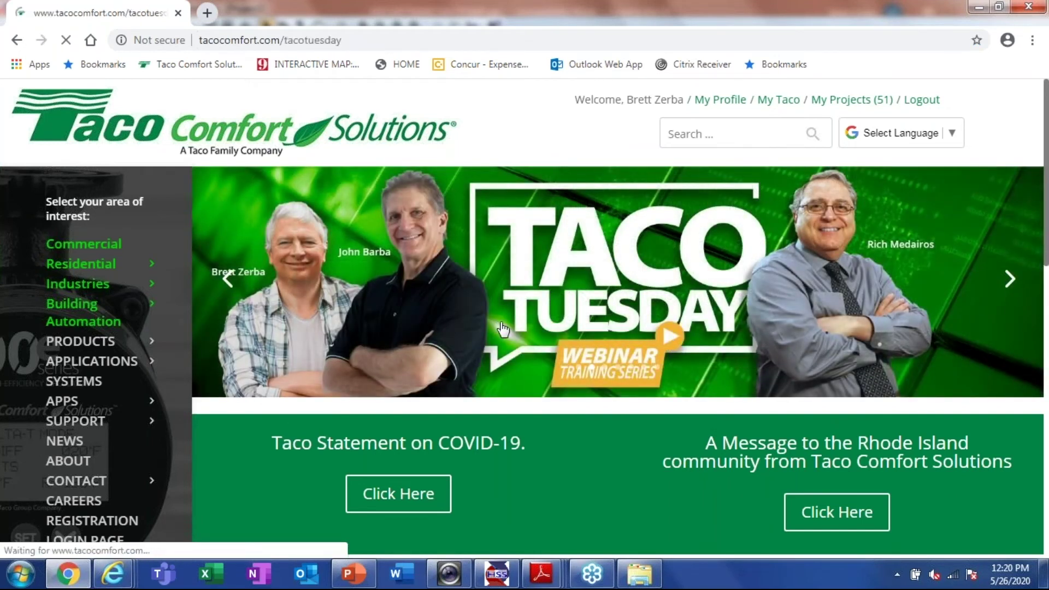
Examine the Taco Tuesday page's webinar sessions and Webinar Library section, then return to HVAC Solution
scroll(503, 329, down, 15)
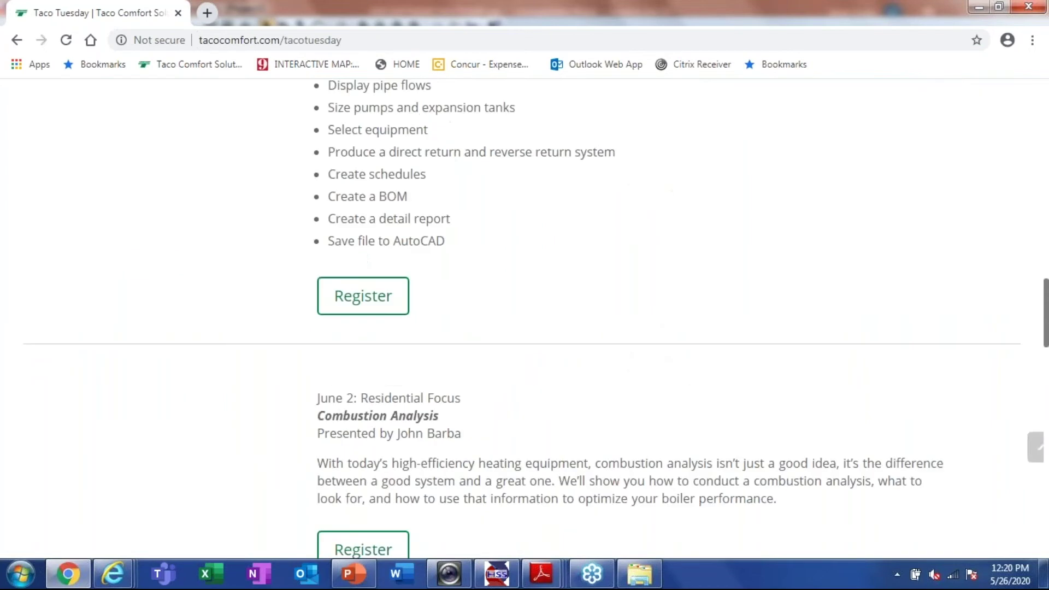
scroll(522, 322, down, 10)
scroll(522, 322, up, 20)
scroll(556, 364, down, 20)
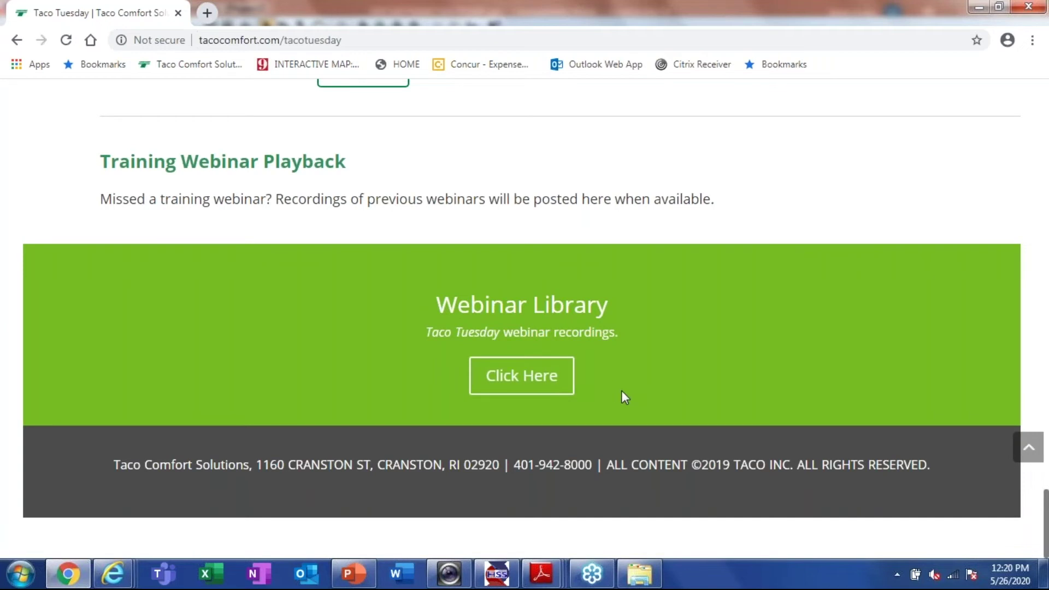
click(979, 7)
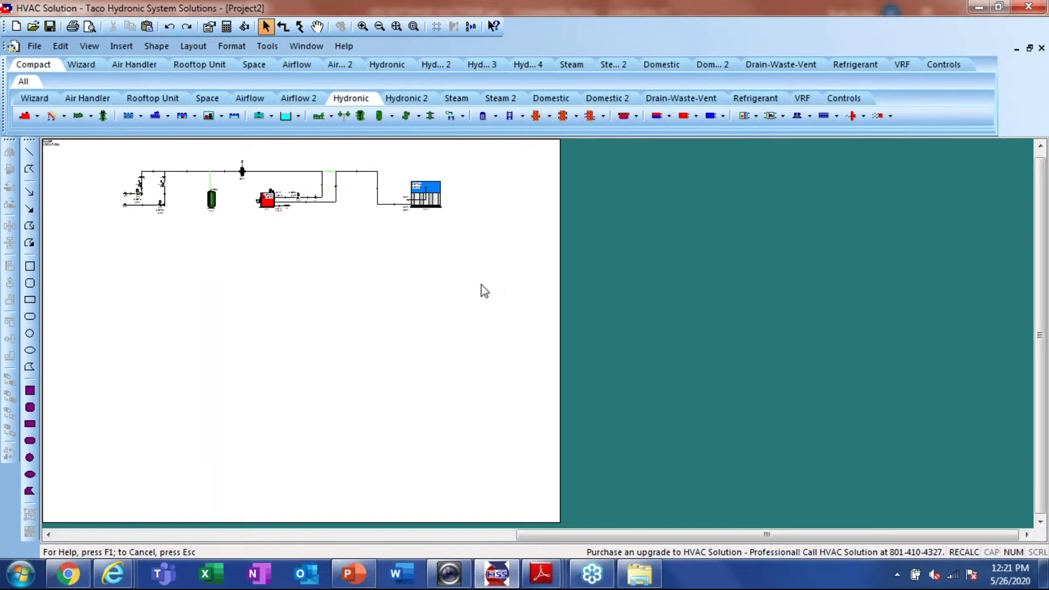
Insert a terminal Heat Pump on the page, below pumps P-1 and P-2 near the page's edge
click(668, 115)
mouse_move(669, 135)
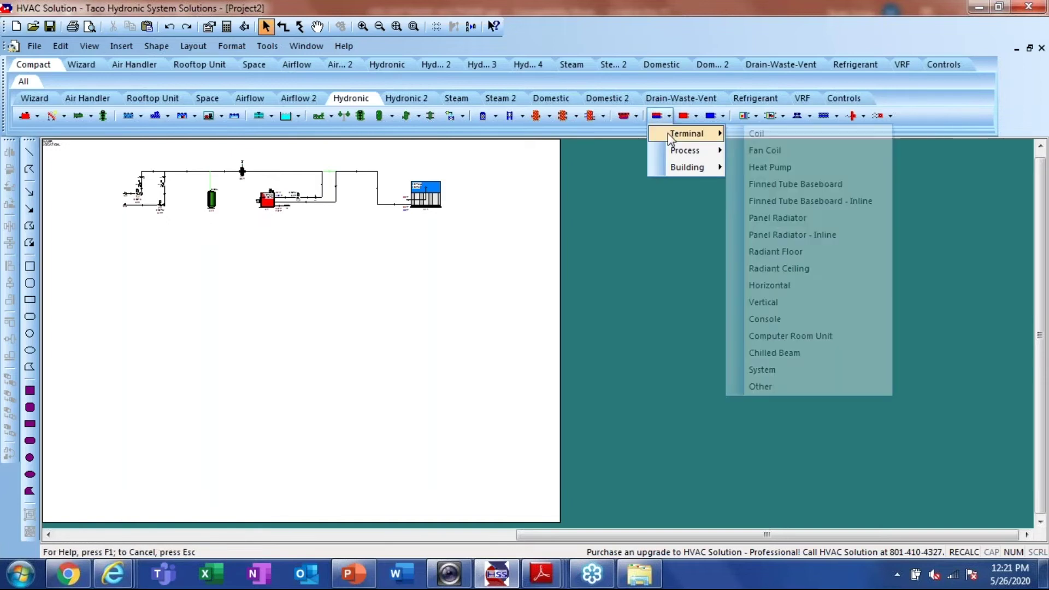
click(771, 167)
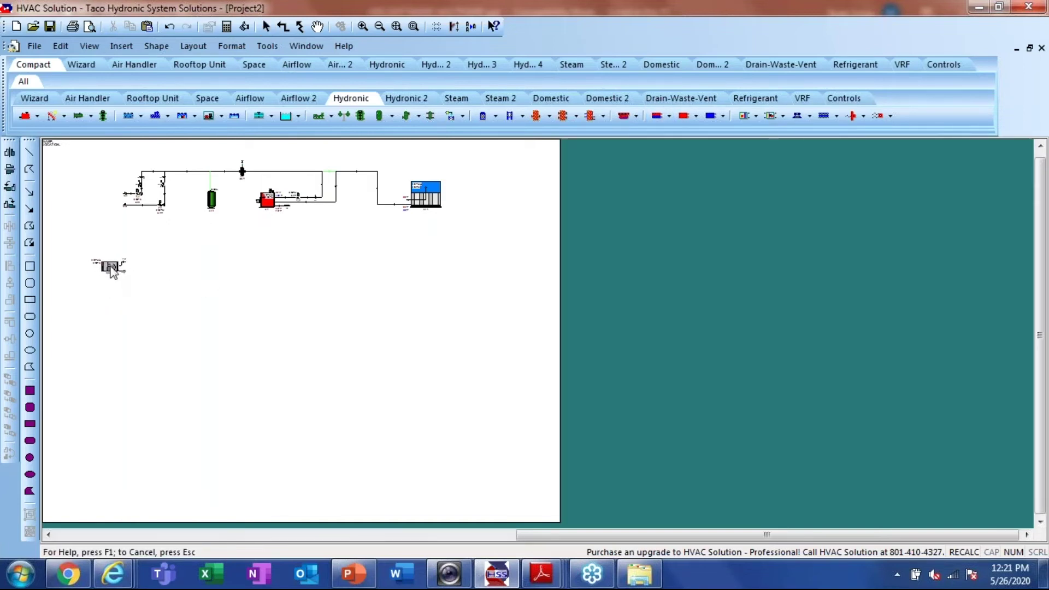
click(111, 268)
Rotate the heat pump to the left so its water connections face up toward the pumps
scroll(60, 288, up, 2)
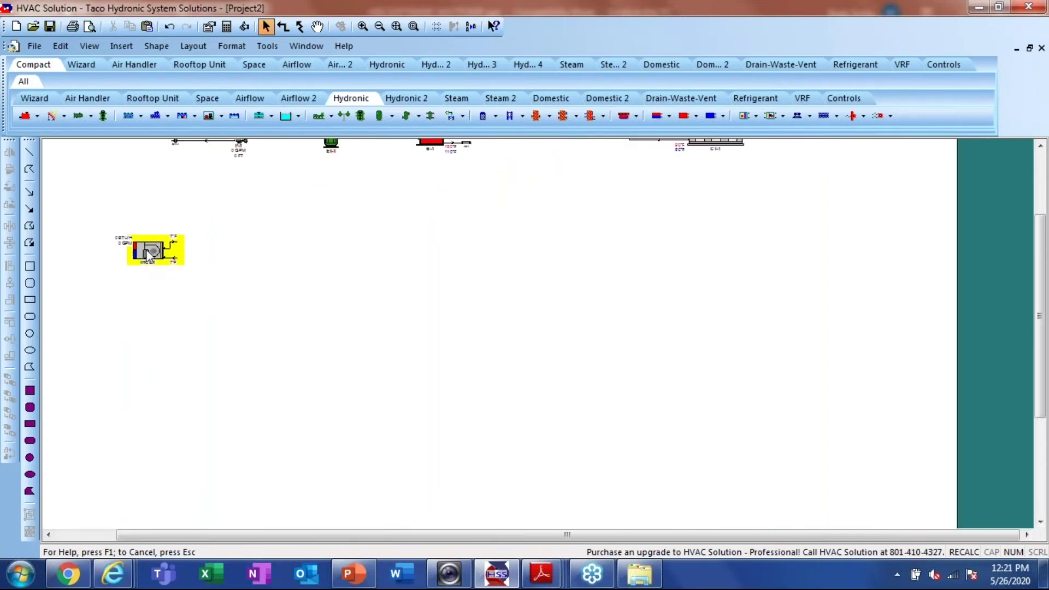
right_click(148, 254)
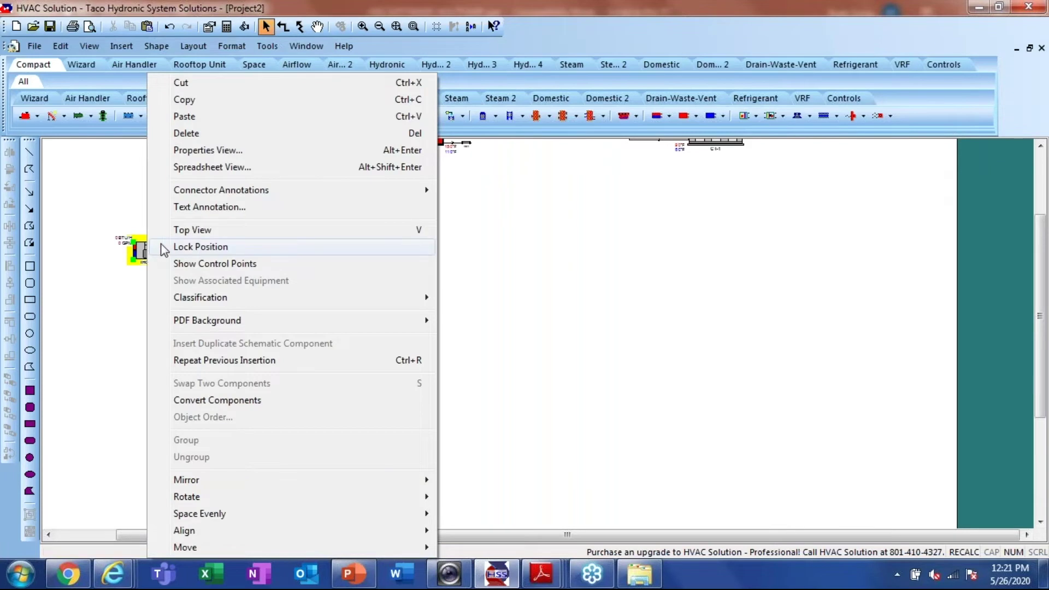
mouse_move(236, 498)
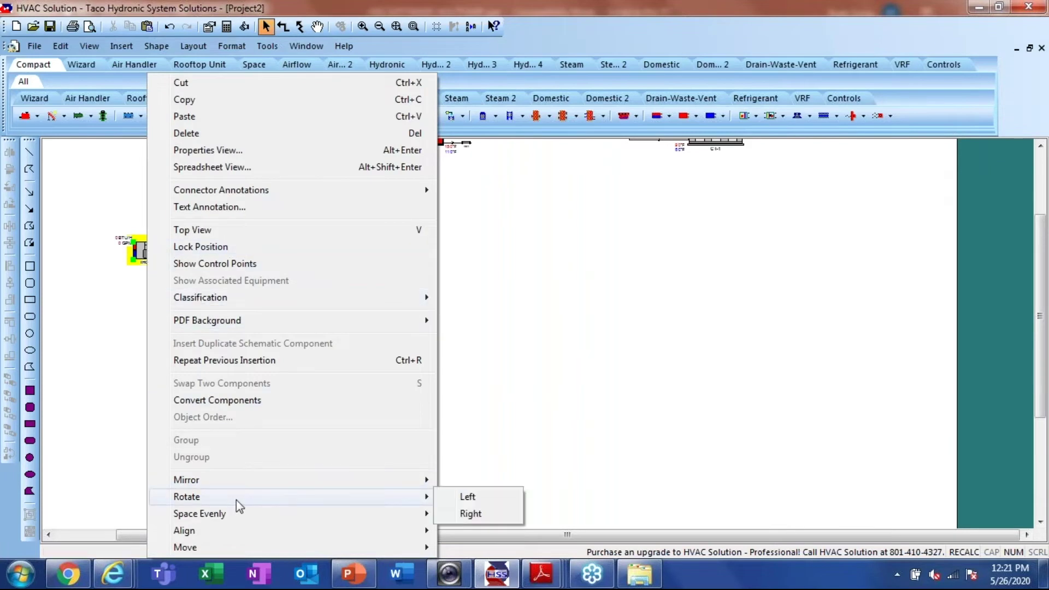
click(479, 499)
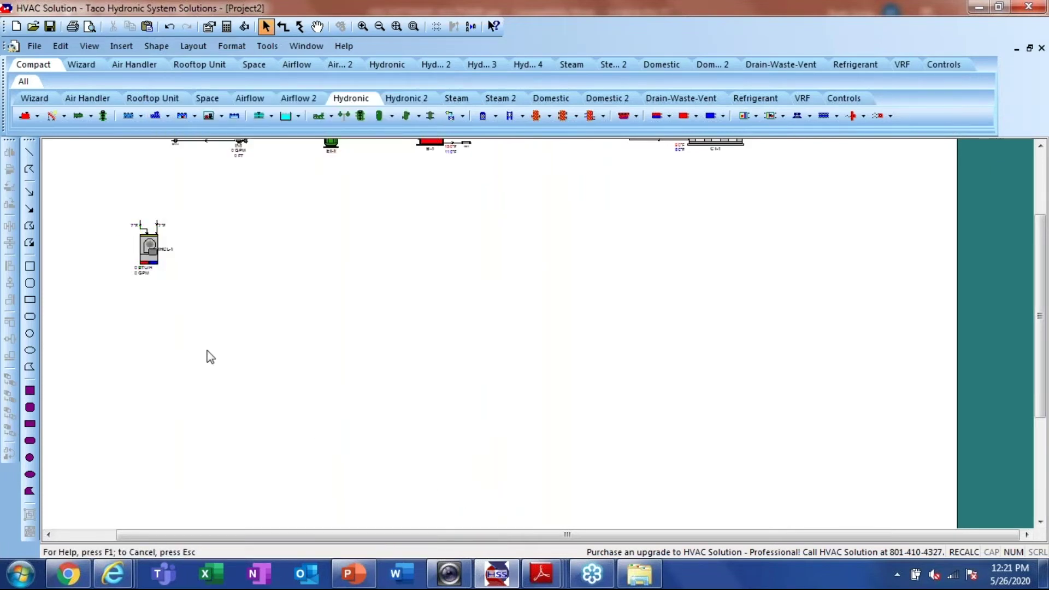
scroll(109, 232, up, 2)
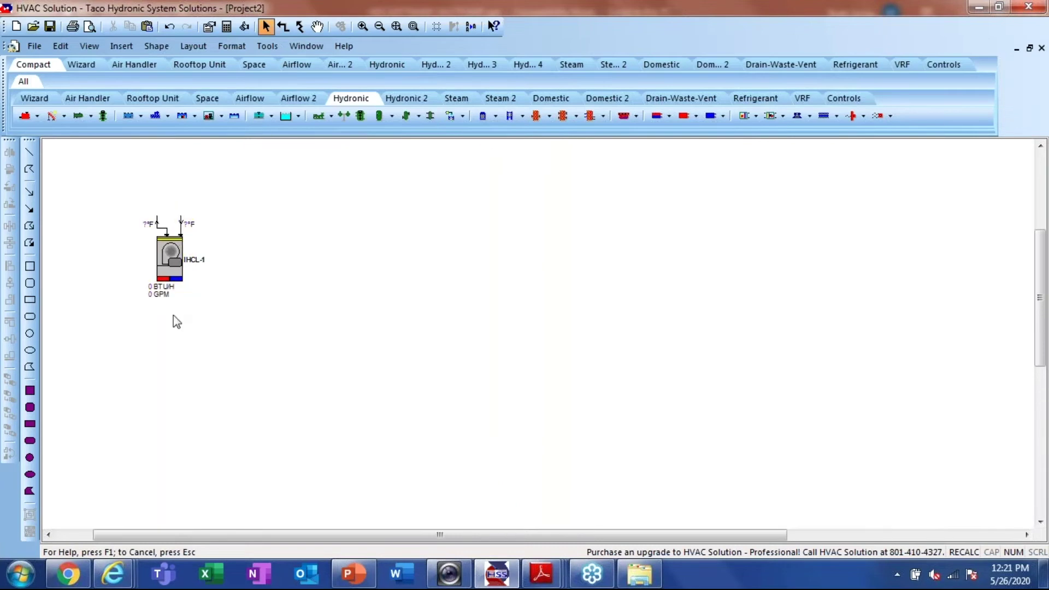
scroll(231, 368, down, 4)
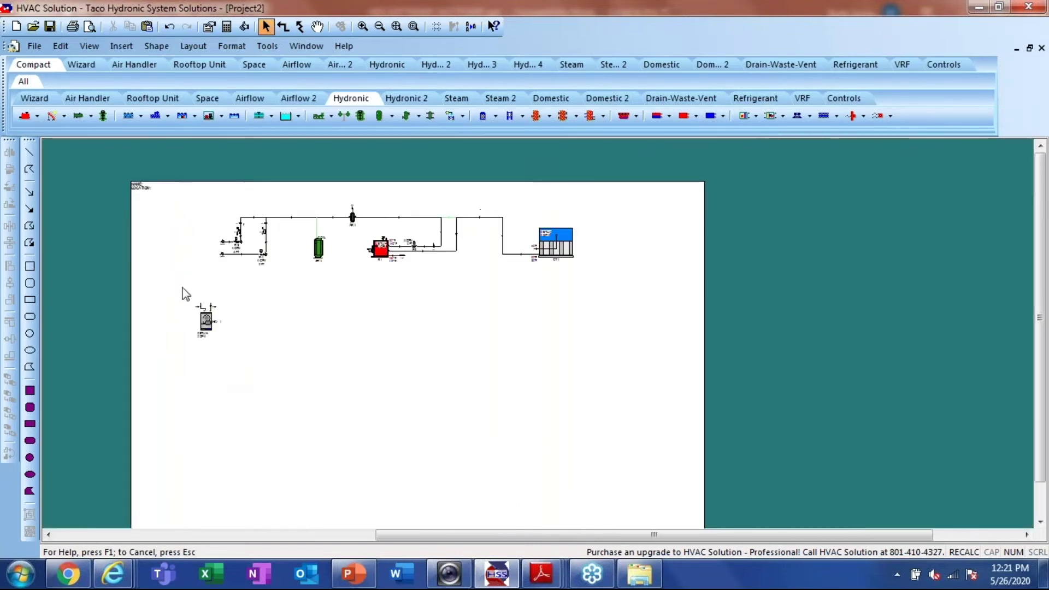
scroll(186, 294, up, 1)
click(213, 330)
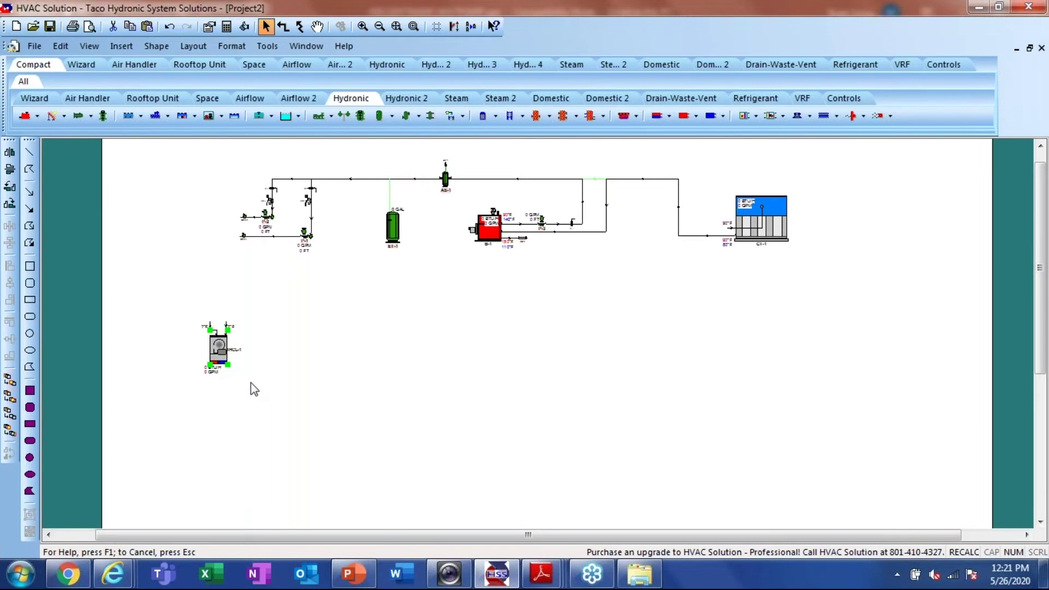
click(301, 321)
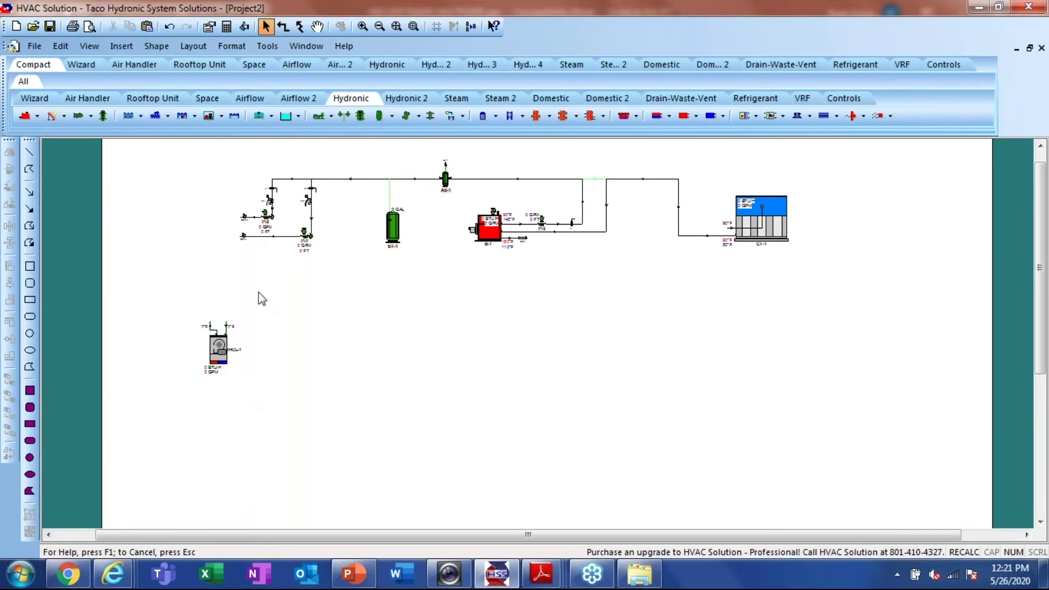
Insert a control valve with no manufacturer just above the heat pump's inlet connection
click(407, 99)
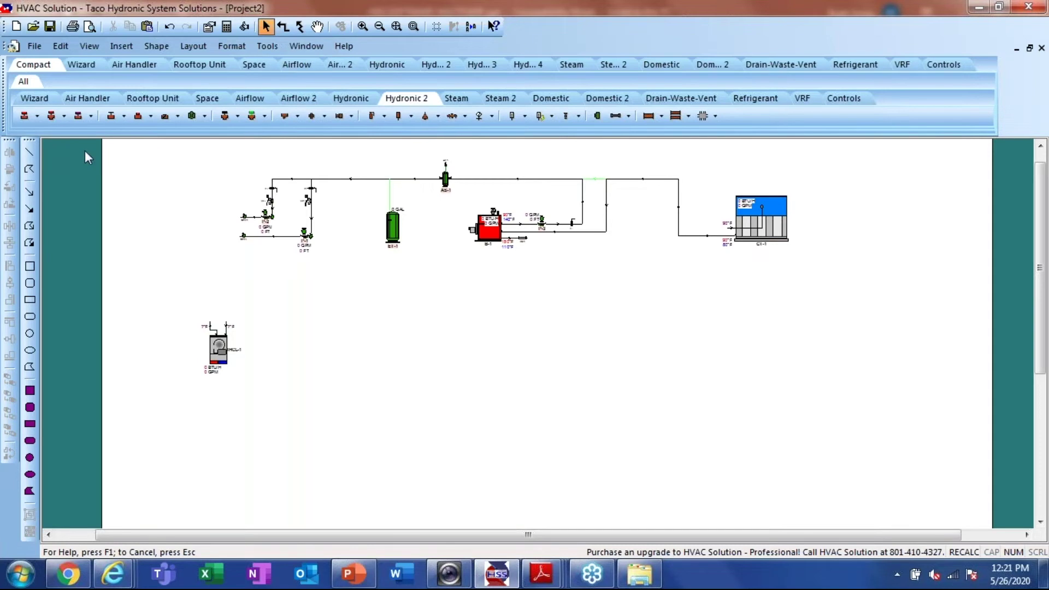
click(37, 115)
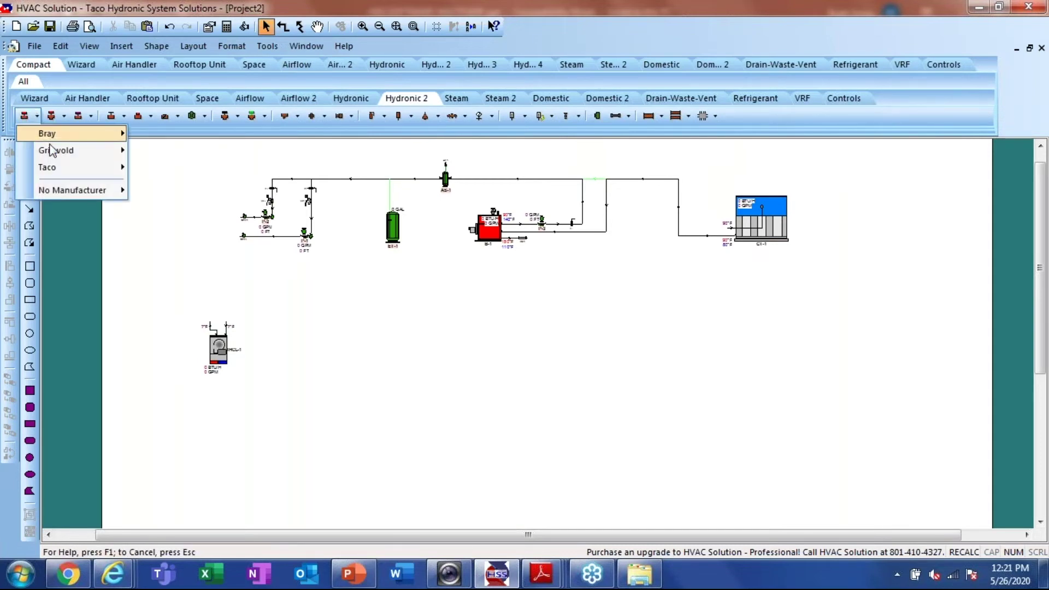
mouse_move(74, 191)
click(160, 193)
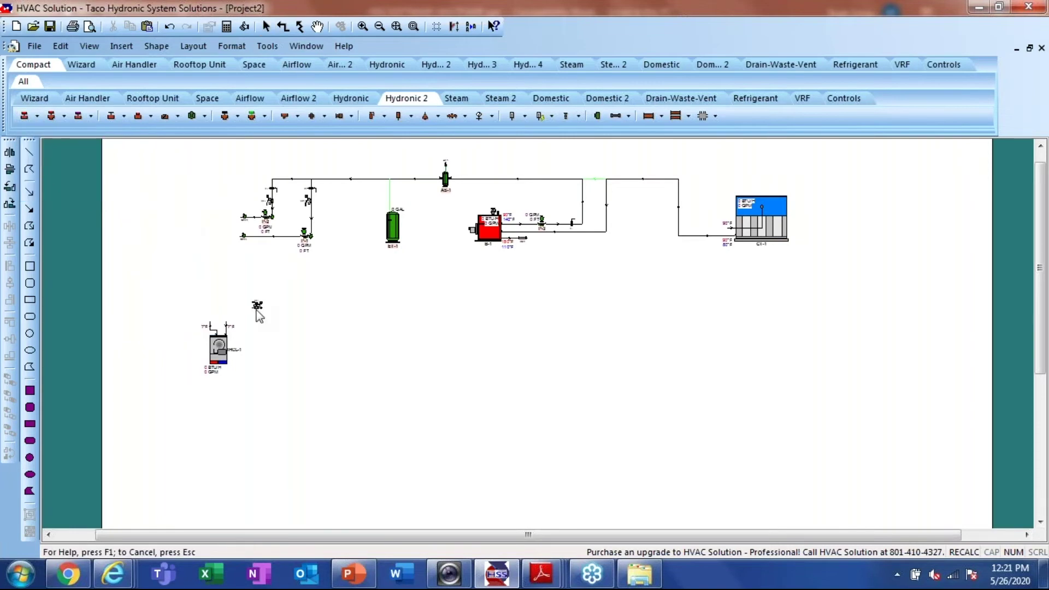
scroll(257, 314, up, 3)
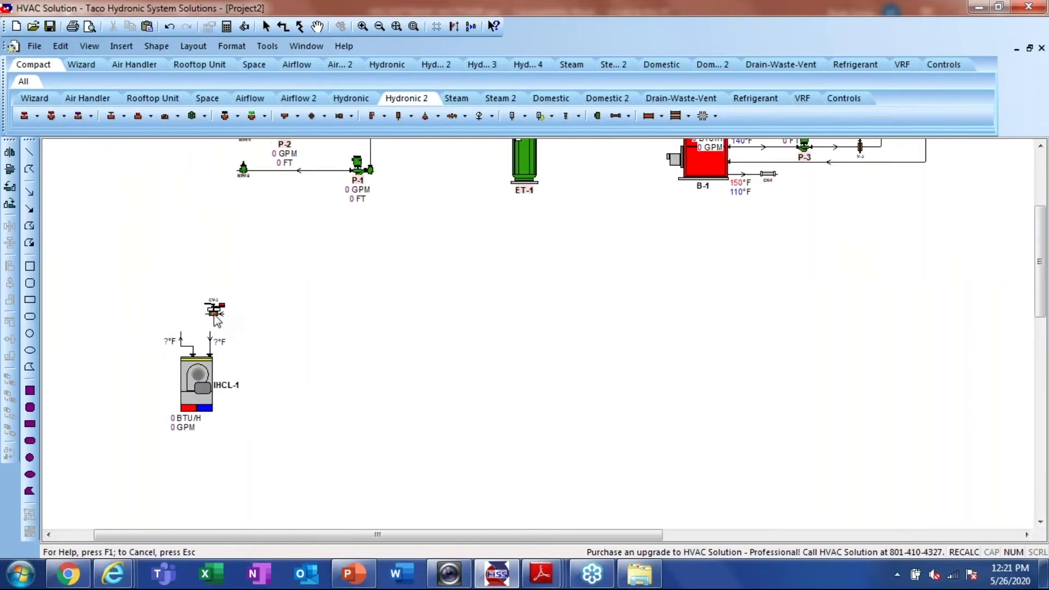
click(217, 320)
Rotate the control valve so it flows downward and connect it directly above the heat pump's hydronic inlet
scroll(236, 342, up, 1)
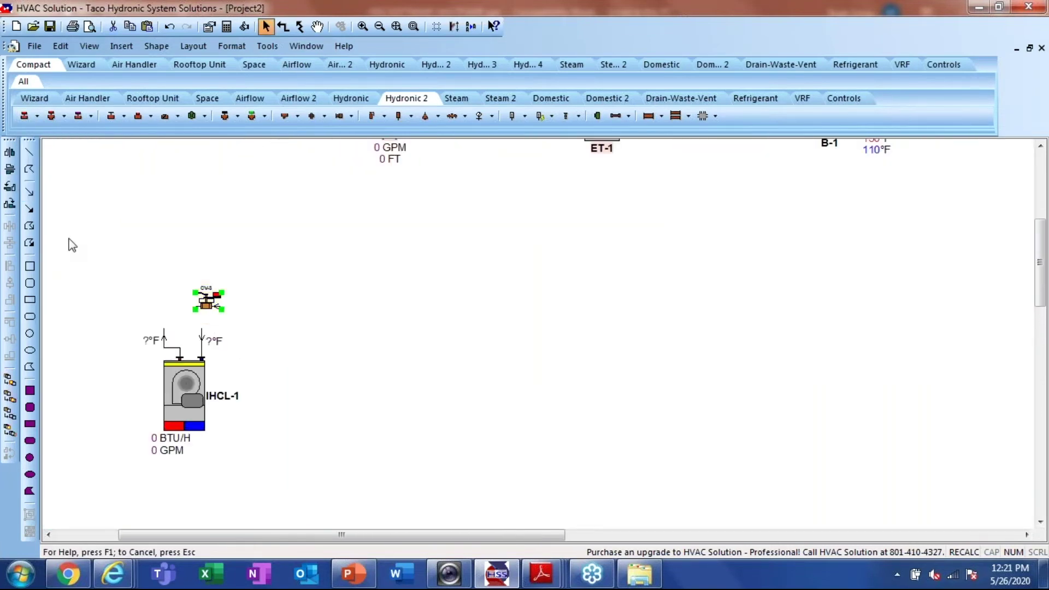
click(9, 203)
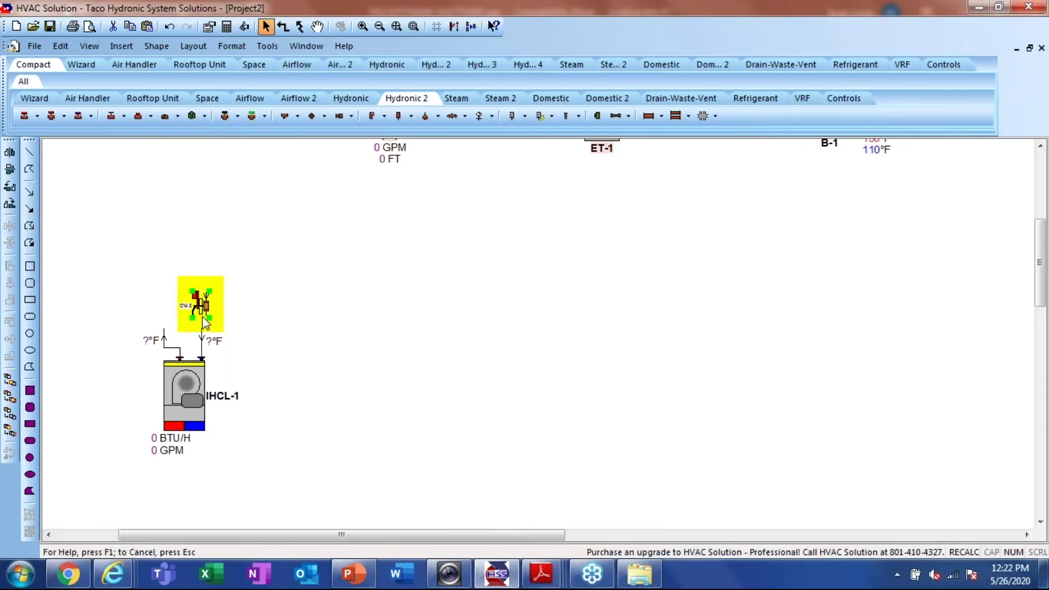
drag(207, 311, 201, 311)
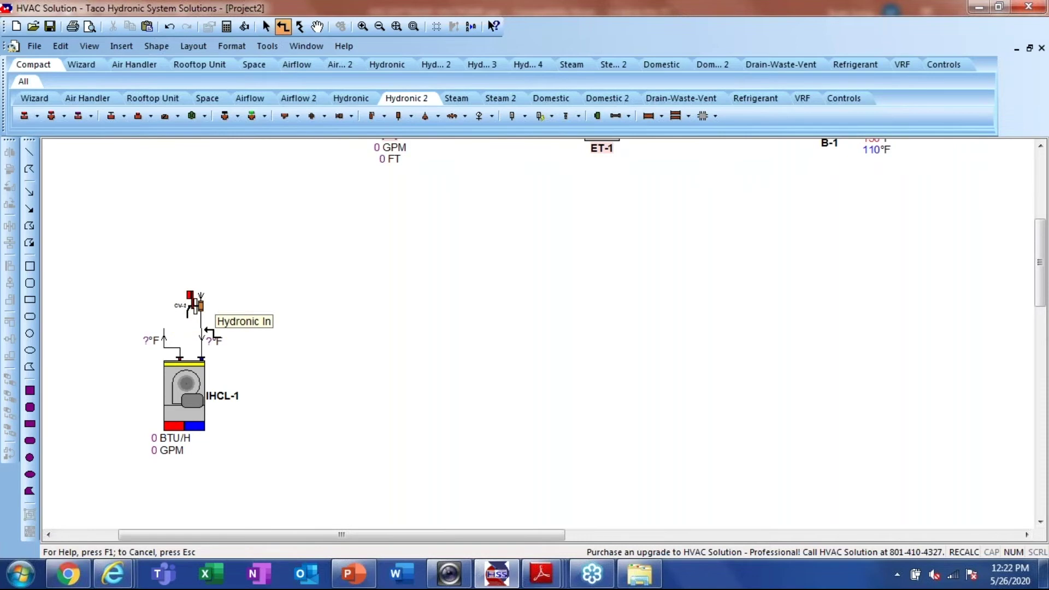
click(270, 318)
drag(203, 309, 203, 317)
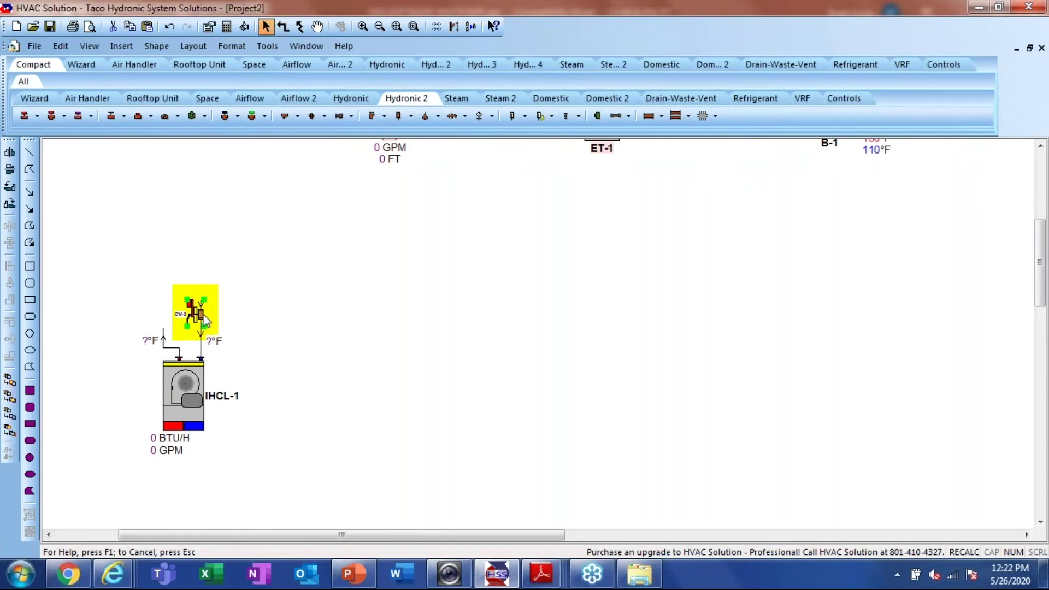
Insert a balance valve just above the heat pump's control valve and rotate it left so it flows downward
click(138, 115)
click(206, 280)
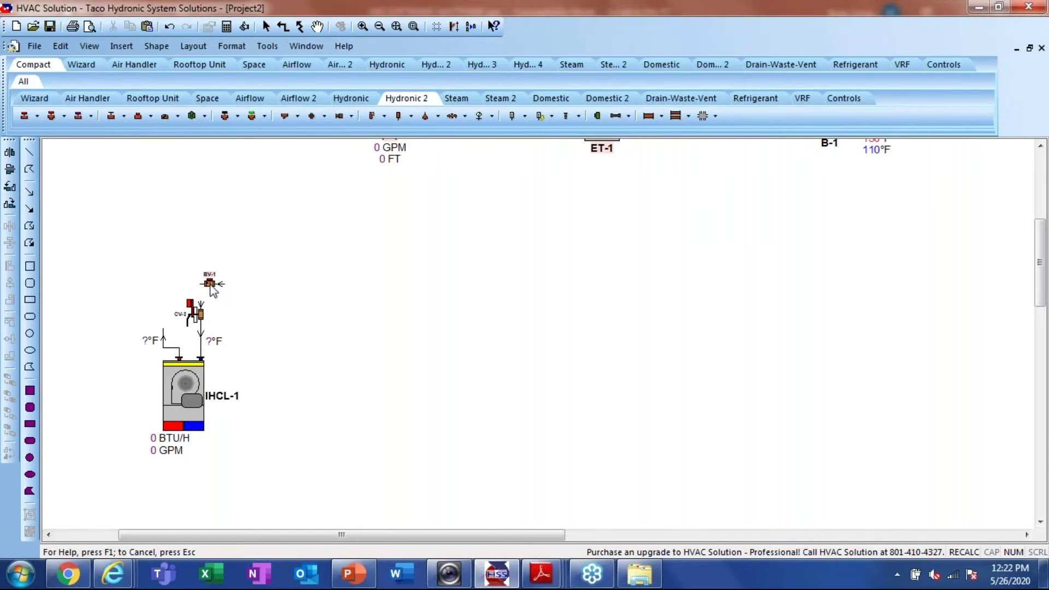
click(211, 285)
click(212, 286)
click(9, 170)
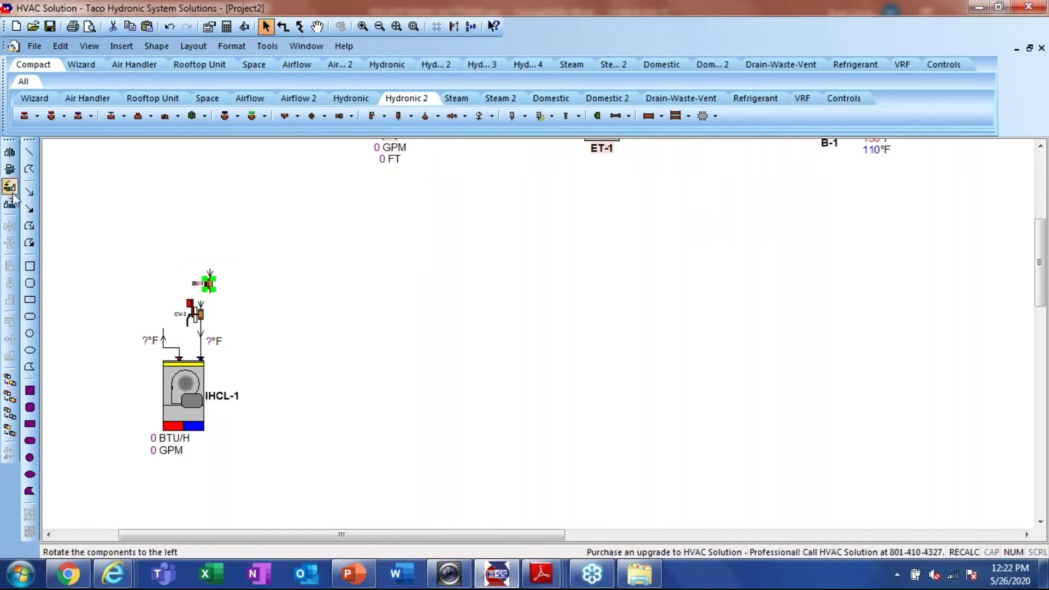
Line up the balance valve with the control valve below it and connect the two
drag(204, 283, 199, 284)
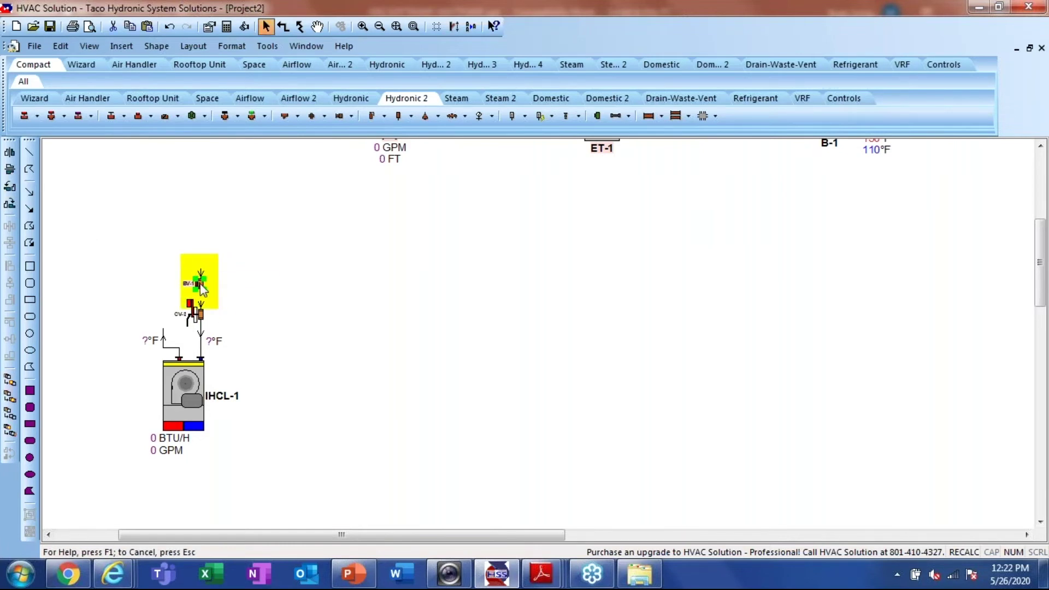
click(203, 291)
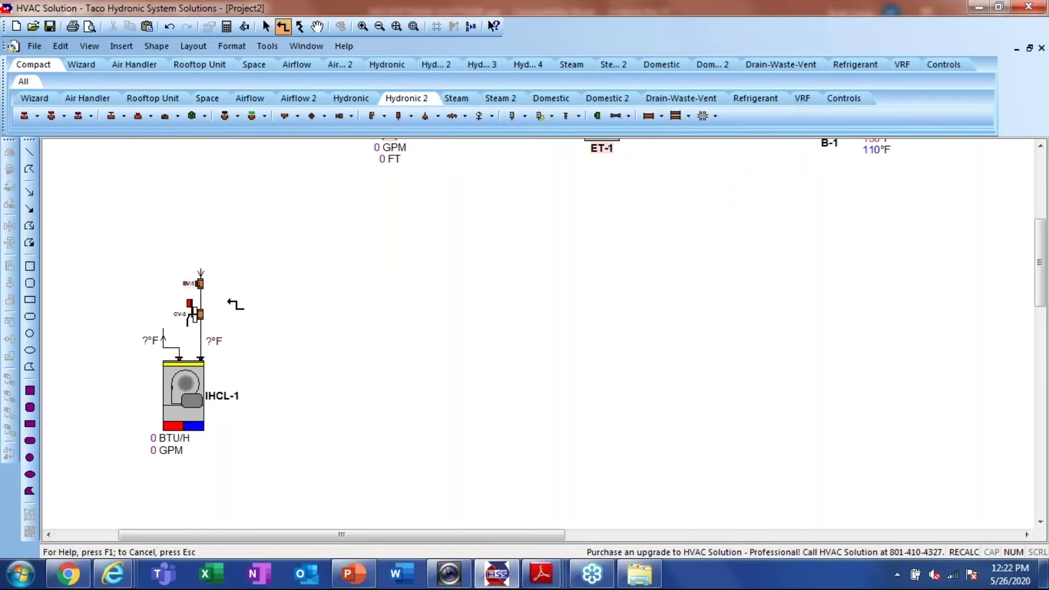
key(Escape)
Insert a shutoff valve above the balance valve, choosing another valve type from the list, and rotate it left to stand vertically
click(113, 116)
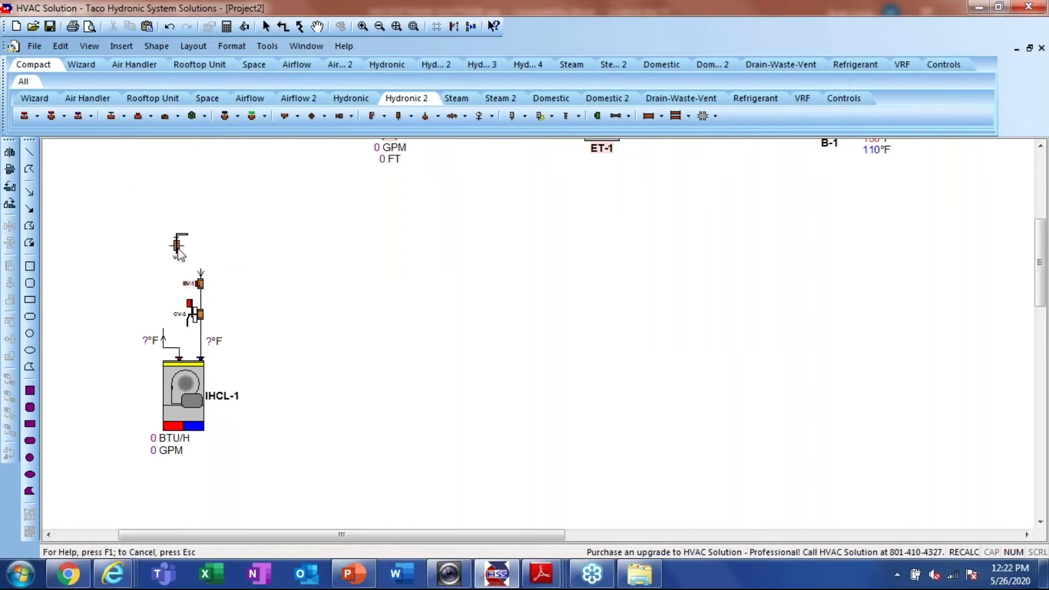
click(124, 116)
click(129, 134)
click(205, 249)
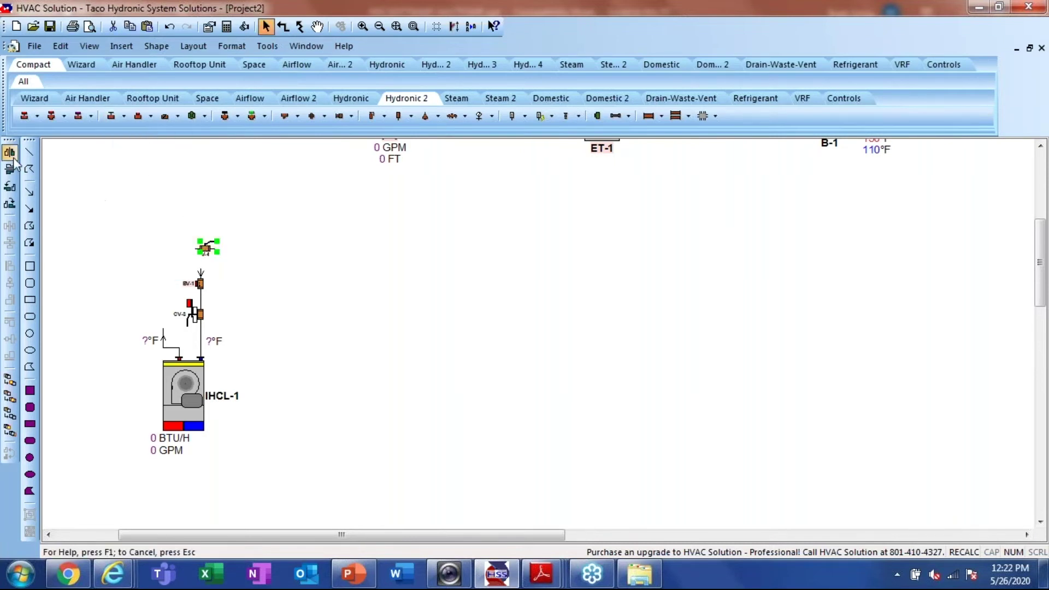
click(9, 187)
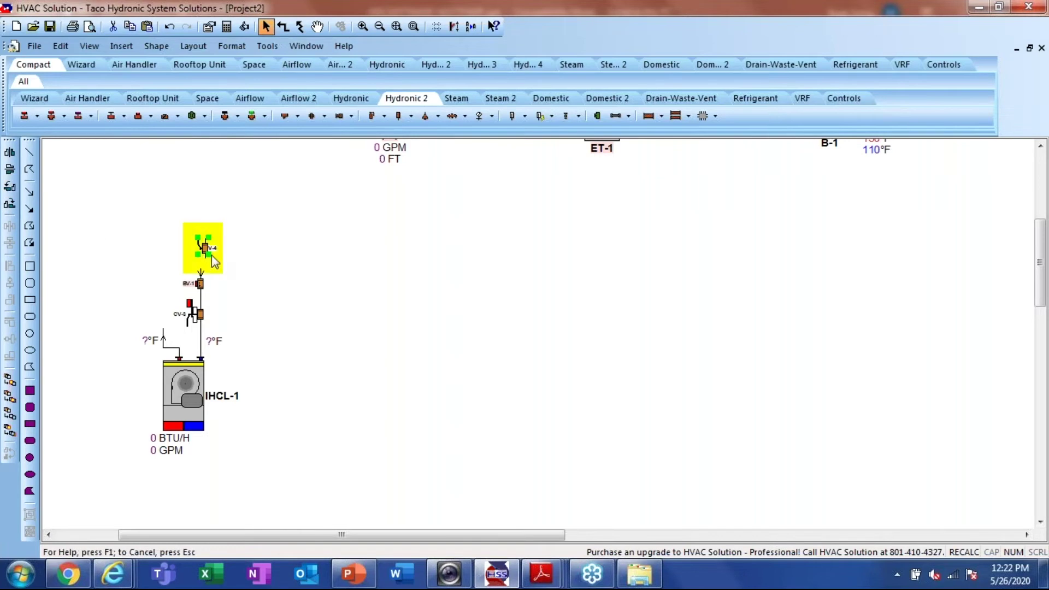
Line up the shutoff valve with the balance valve and pipe its lower hydronic connection to the balance valve's inlet
drag(203, 252, 198, 252)
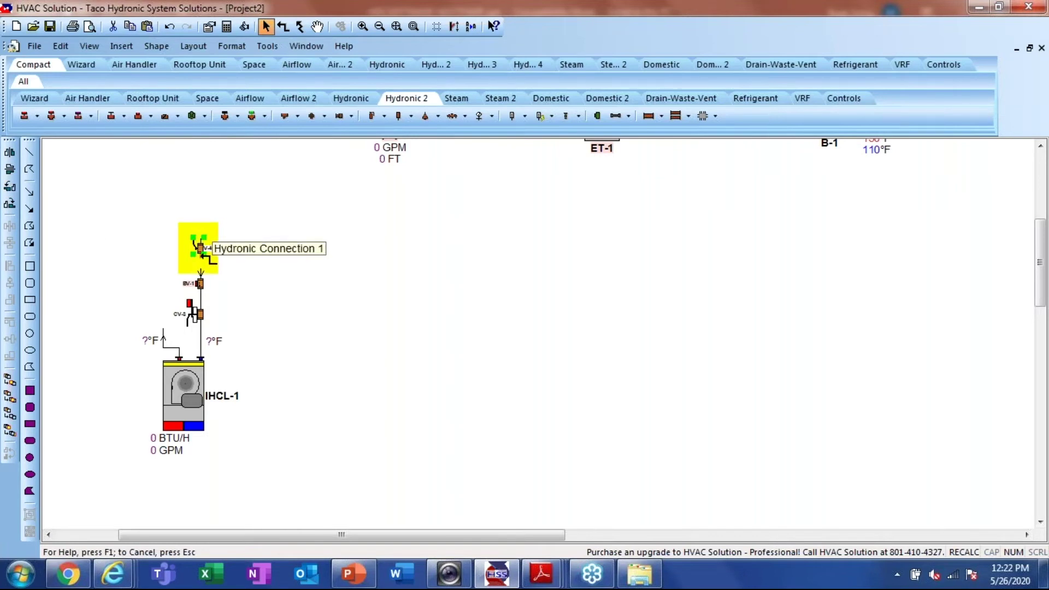
click(201, 256)
click(201, 271)
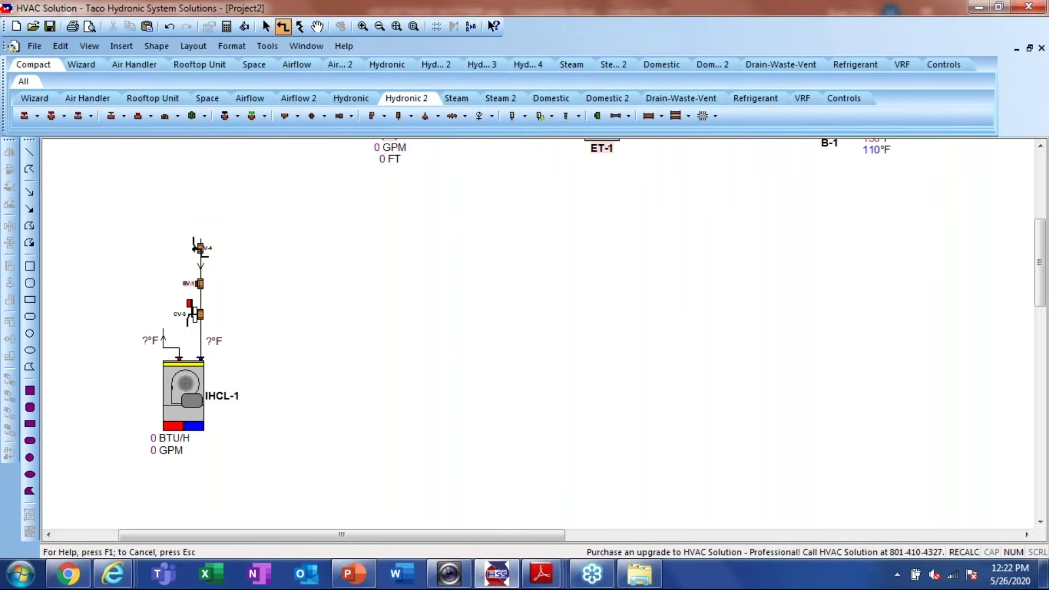
key(Escape)
Copy the shutoff valve and paste the duplicate above the heat pump's outlet, beside the original
click(199, 250)
right_click(203, 254)
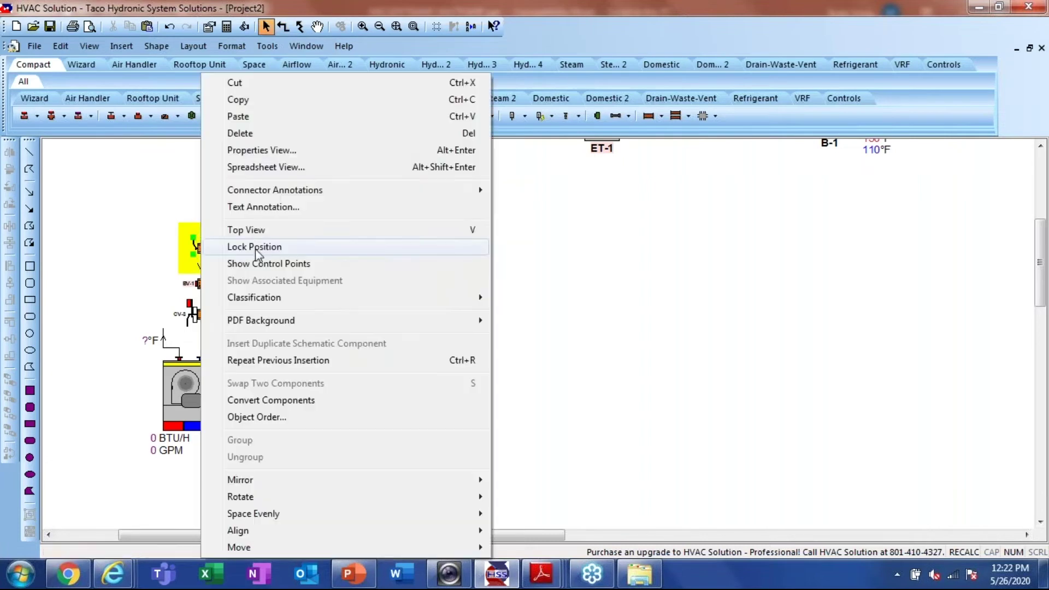
click(277, 100)
right_click(315, 197)
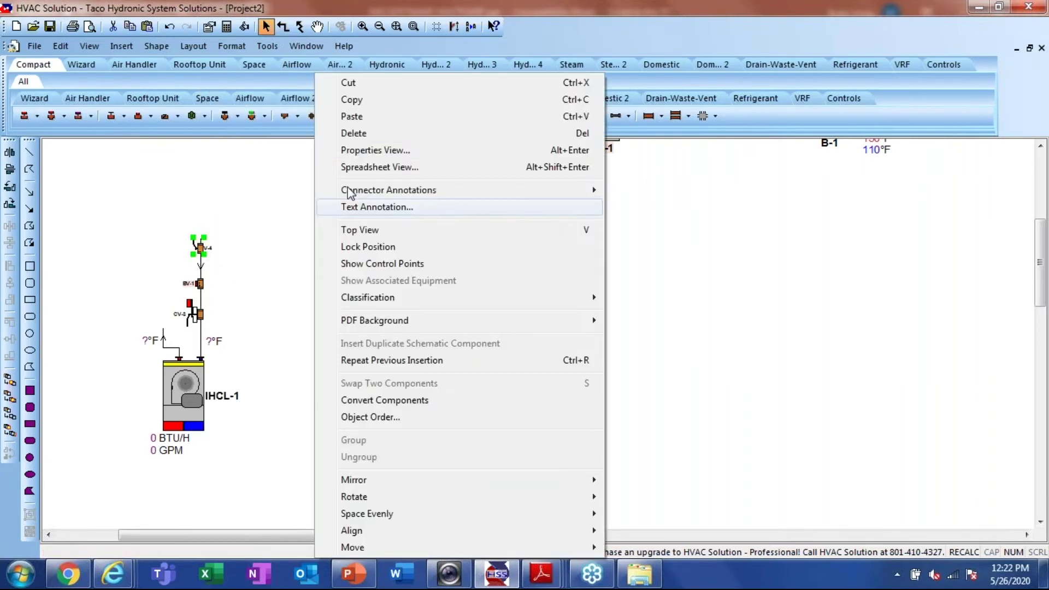
click(351, 100)
right_click(326, 238)
click(323, 234)
right_click(323, 235)
click(379, 124)
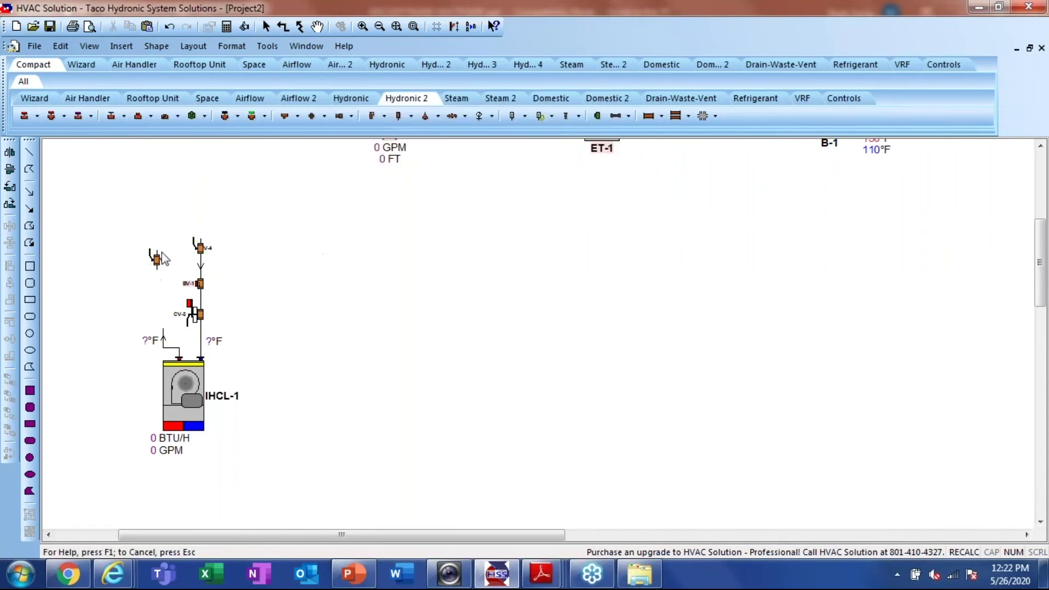
click(164, 253)
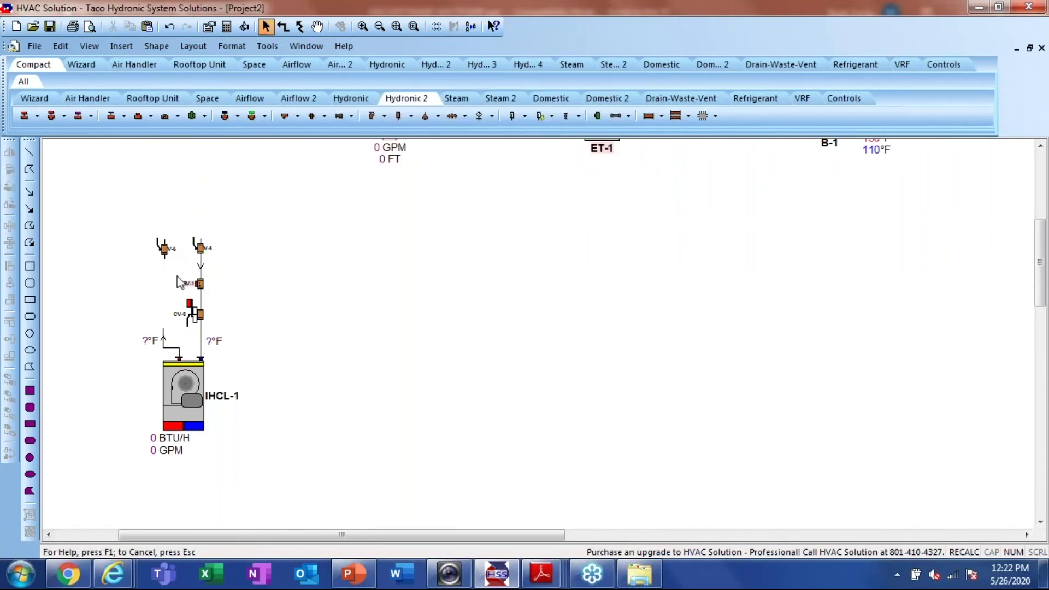
Pipe the duplicated shutoff valve to the heat pump's outlet connection and level the two shutoff valves with each other
drag(164, 255, 180, 359)
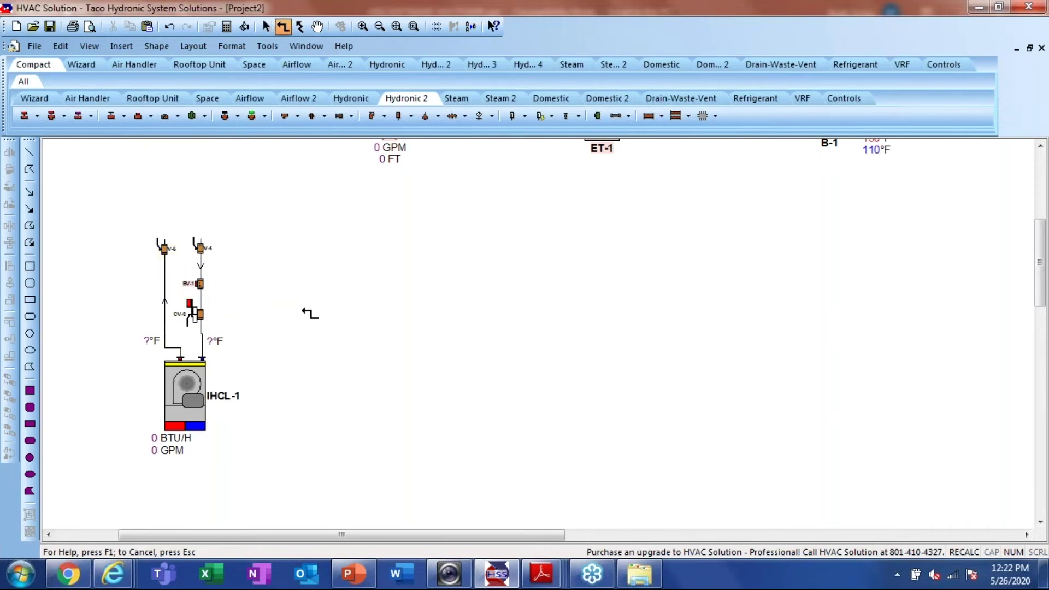
key(Escape)
drag(129, 235, 244, 255)
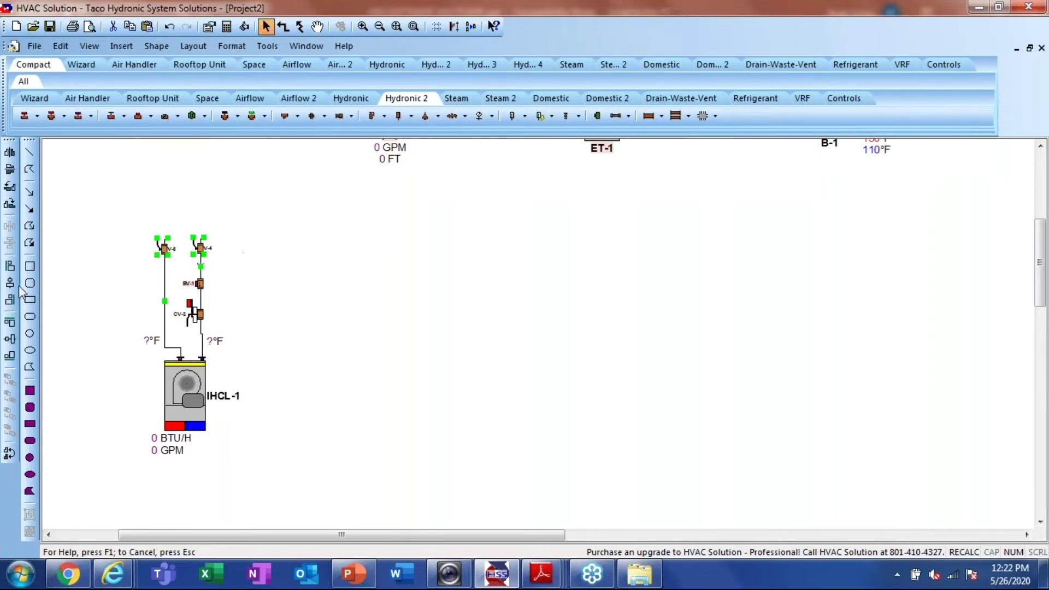
click(356, 294)
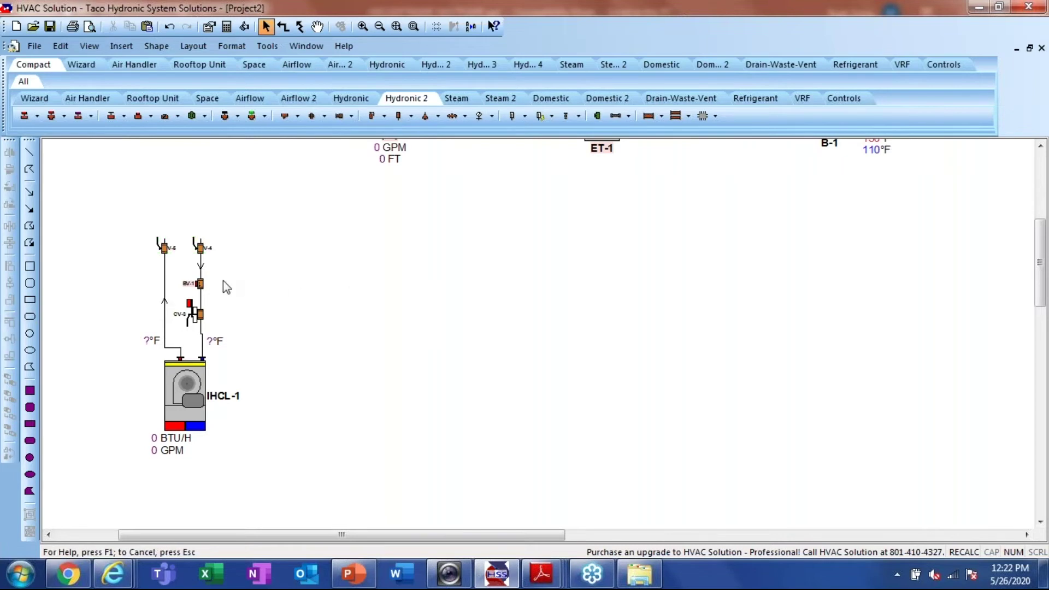
Move the heat pump together with its valves and piping slightly down the page
scroll(223, 280, down, 4)
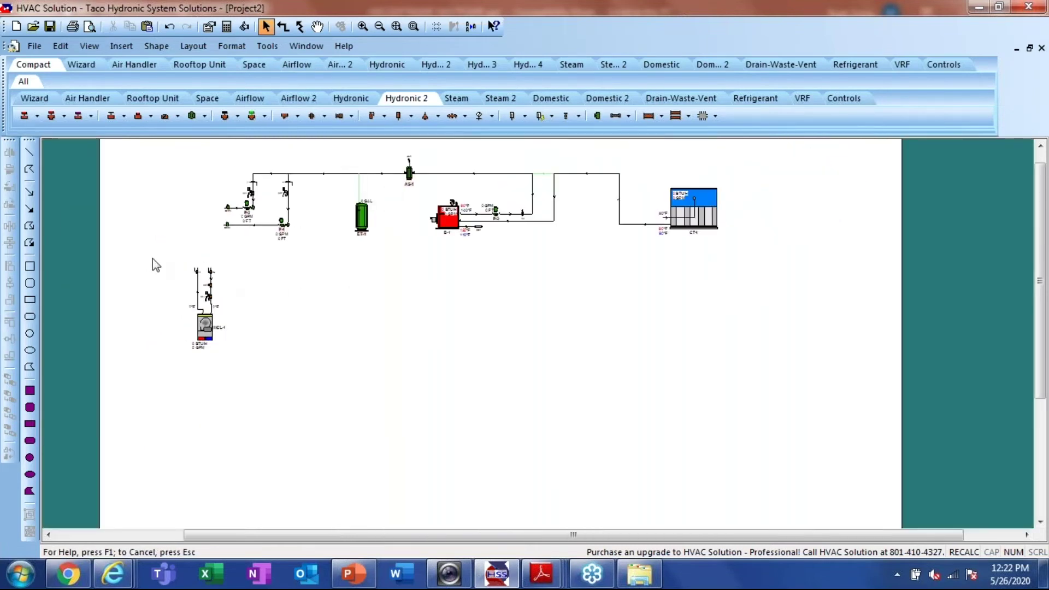
drag(168, 251, 207, 344)
click(254, 375)
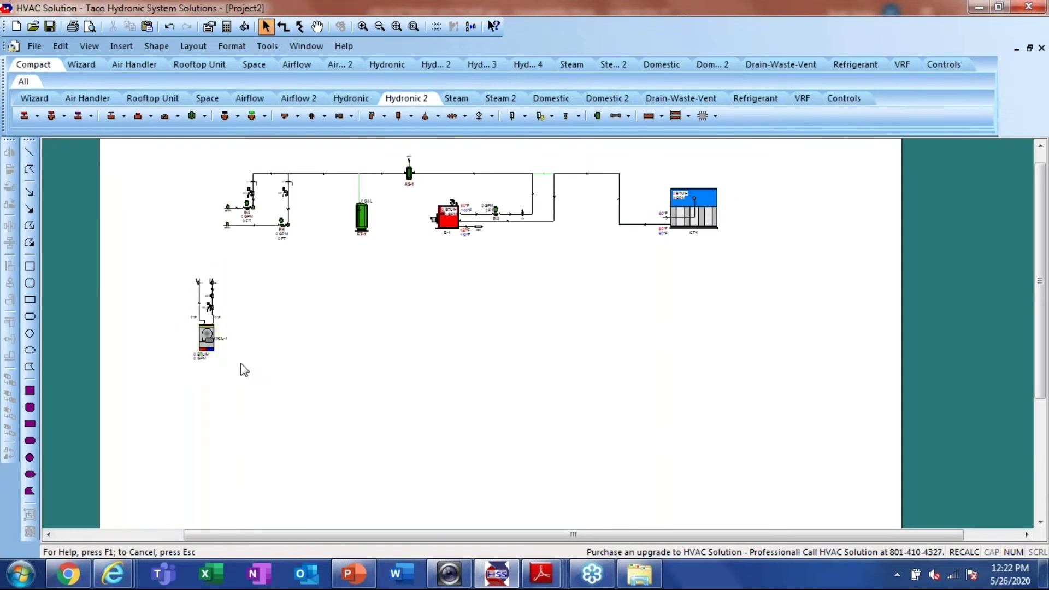
Override the heat pump's ID in its properties with UNIT A
scroll(231, 368, up, 1)
scroll(231, 371, up, 1)
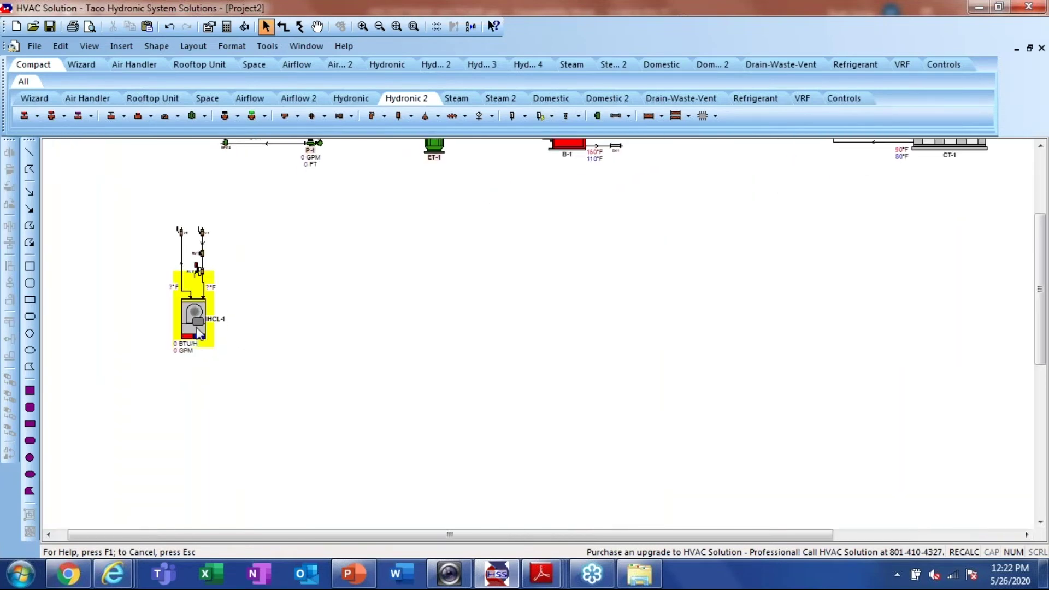
double_click(228, 317)
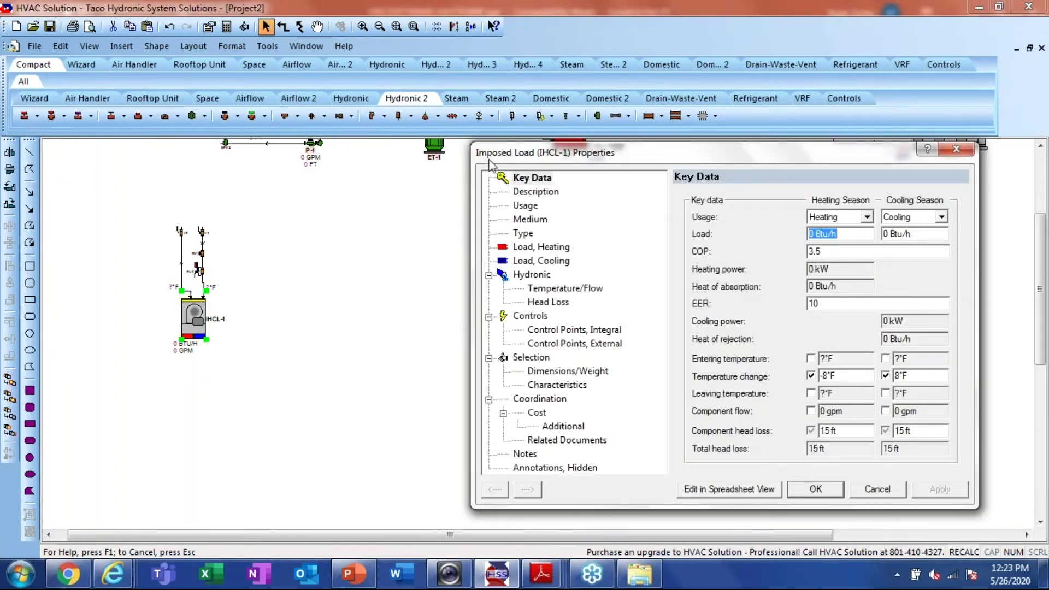
click(541, 192)
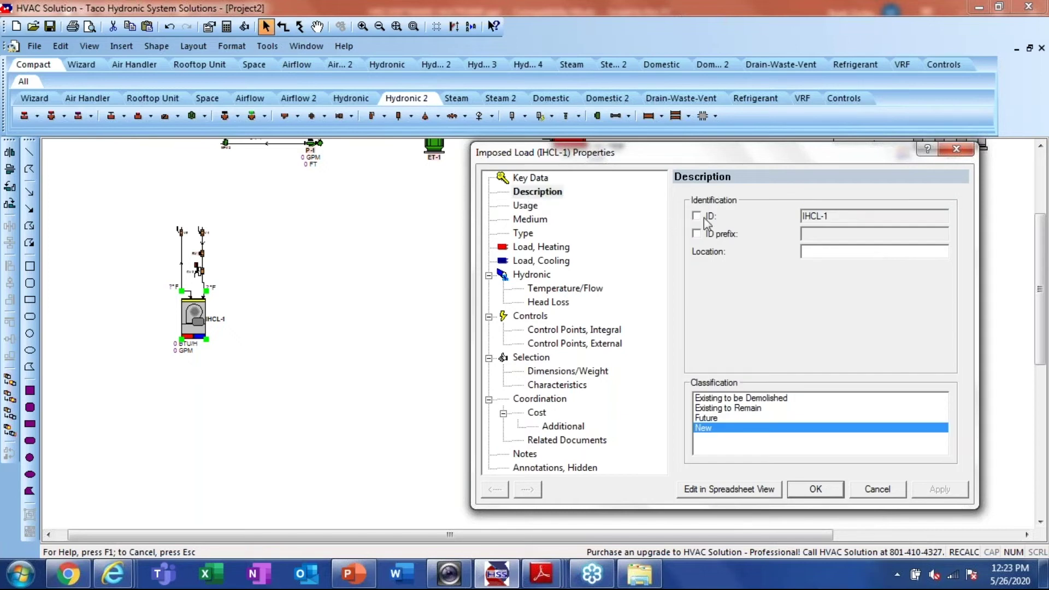
click(697, 217)
double_click(815, 217)
text(UNIT A)
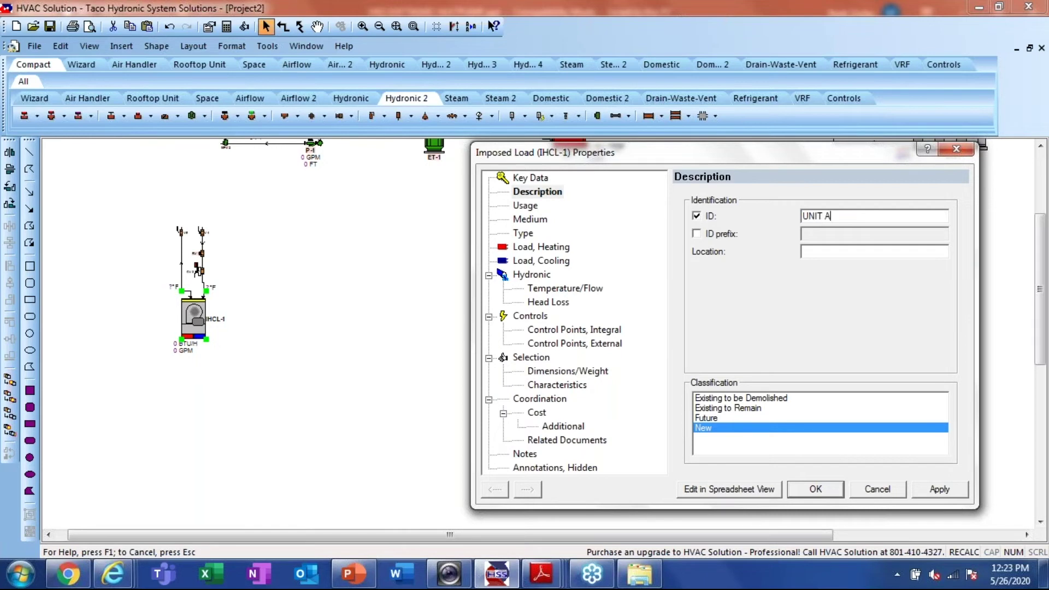
Set the heat pump's load to 36000 Btu/h for both the heating and cooling seasons
click(531, 178)
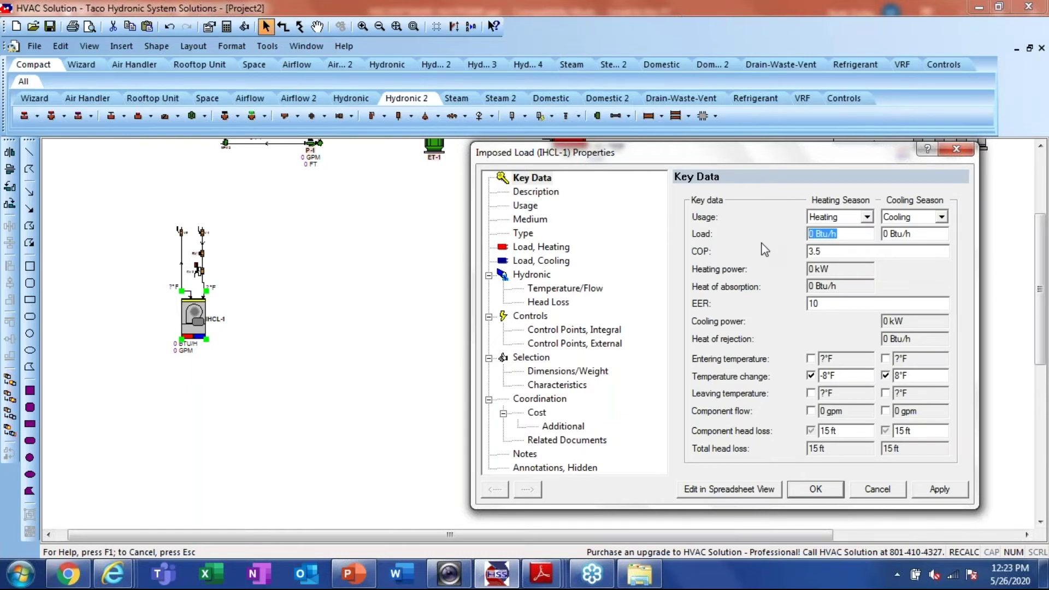
text(36000)
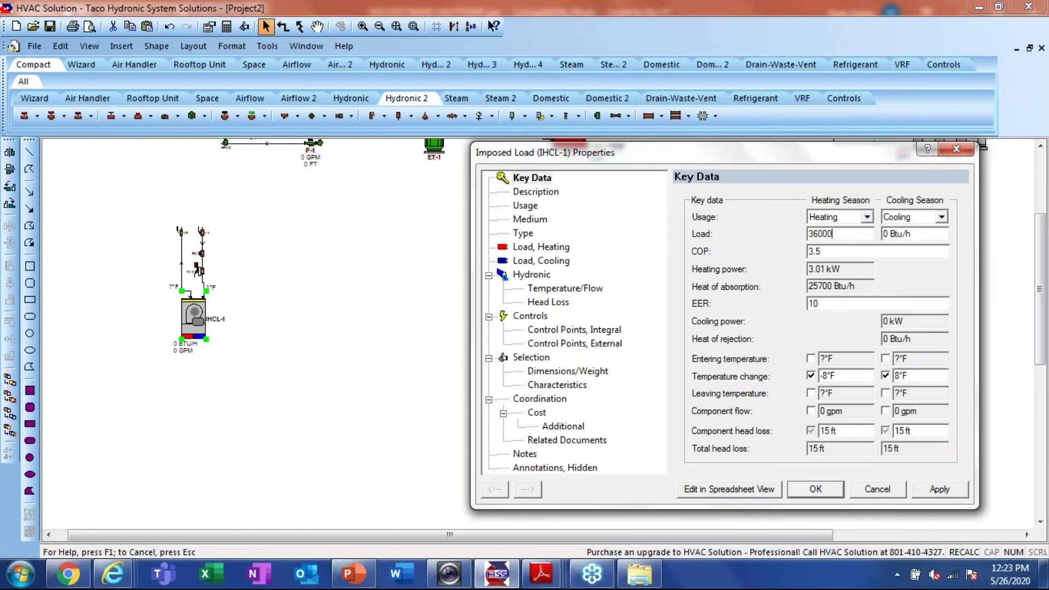
key(Tab)
text(36000)
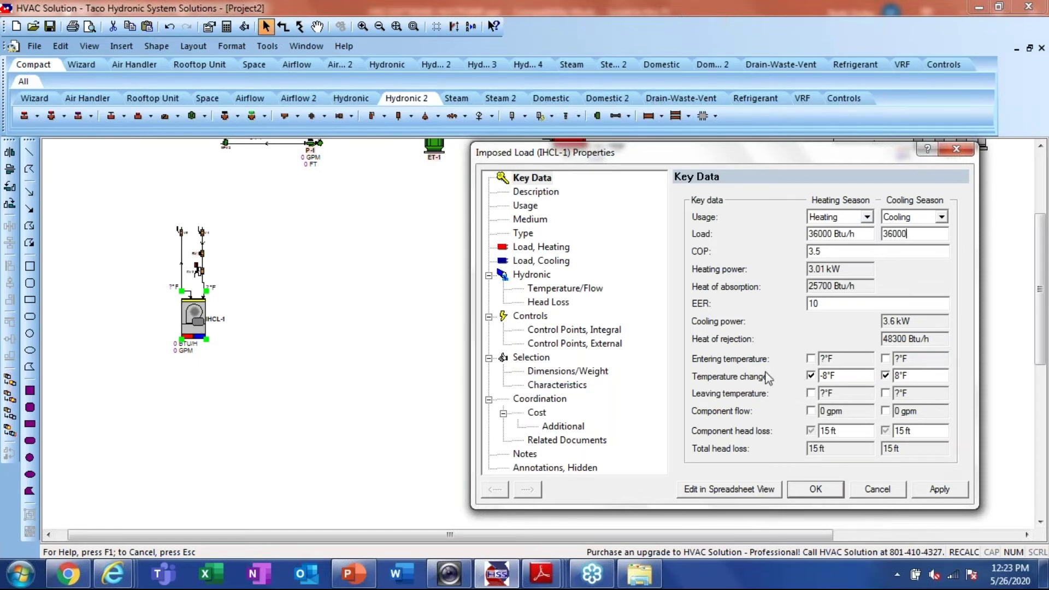
Set the heat pump's temperature change to -10°F for heating and 10°F for cooling, and apply the properties
drag(857, 371, 713, 378)
text(-10)
key(Tab)
text(1)
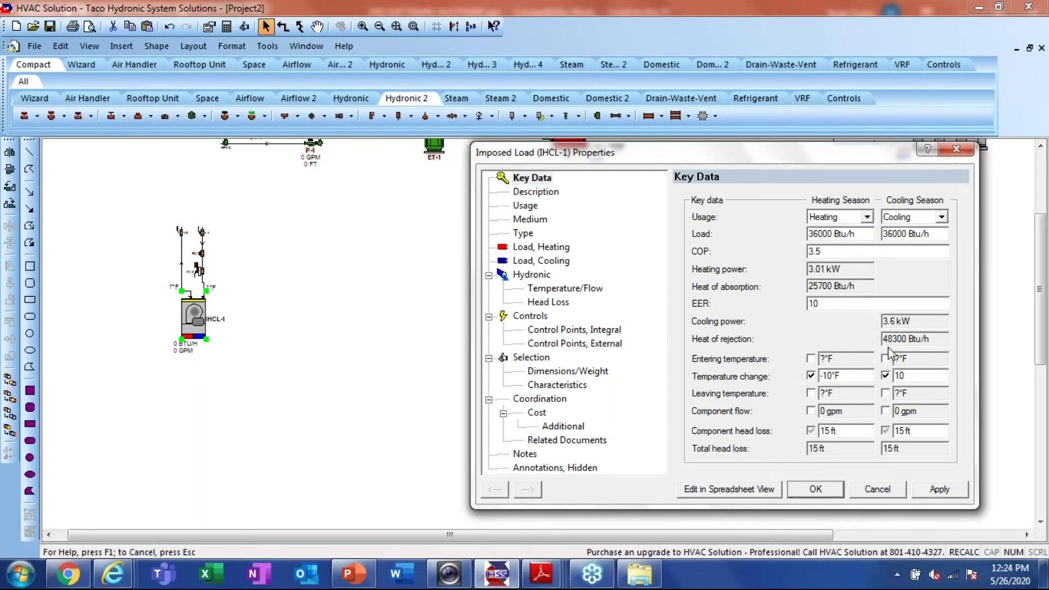
click(812, 491)
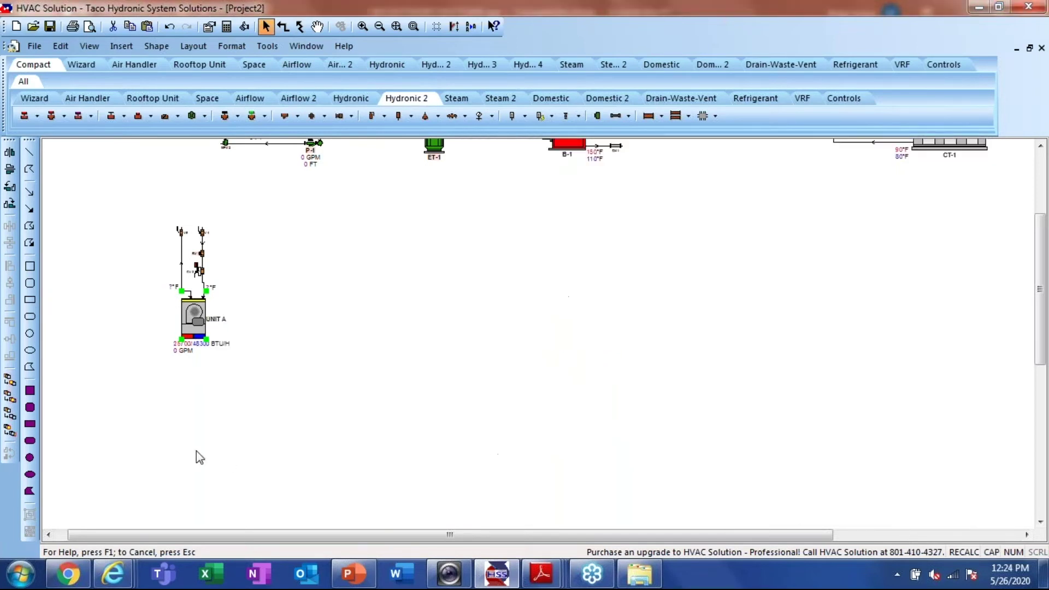
Copy UNIT A with its valves and piping and paste the duplicate beside it at the same height
scroll(163, 358, up, 3)
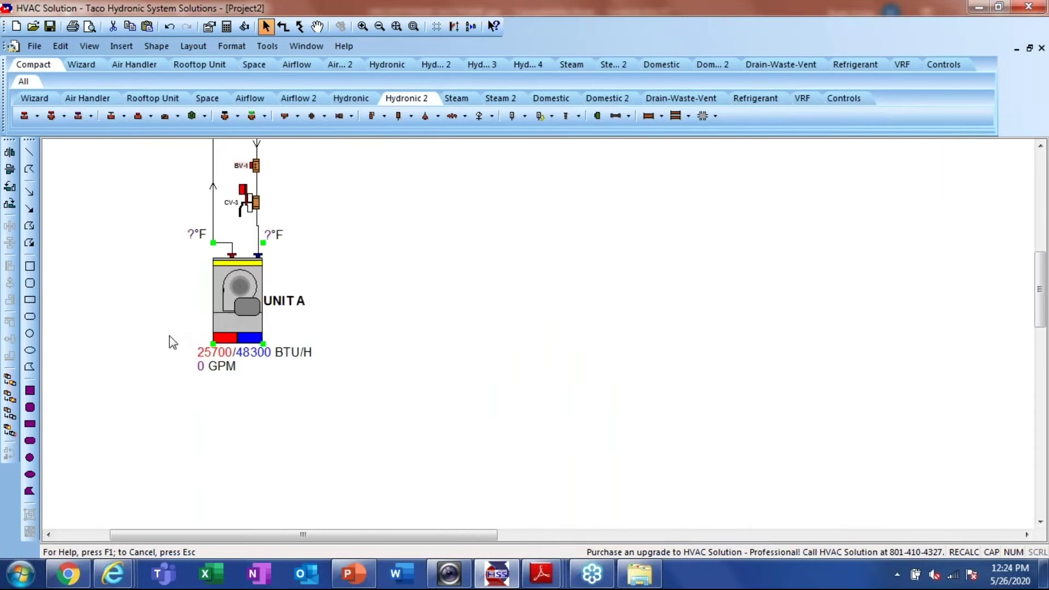
scroll(174, 344, down, 2)
scroll(142, 334, down, 3)
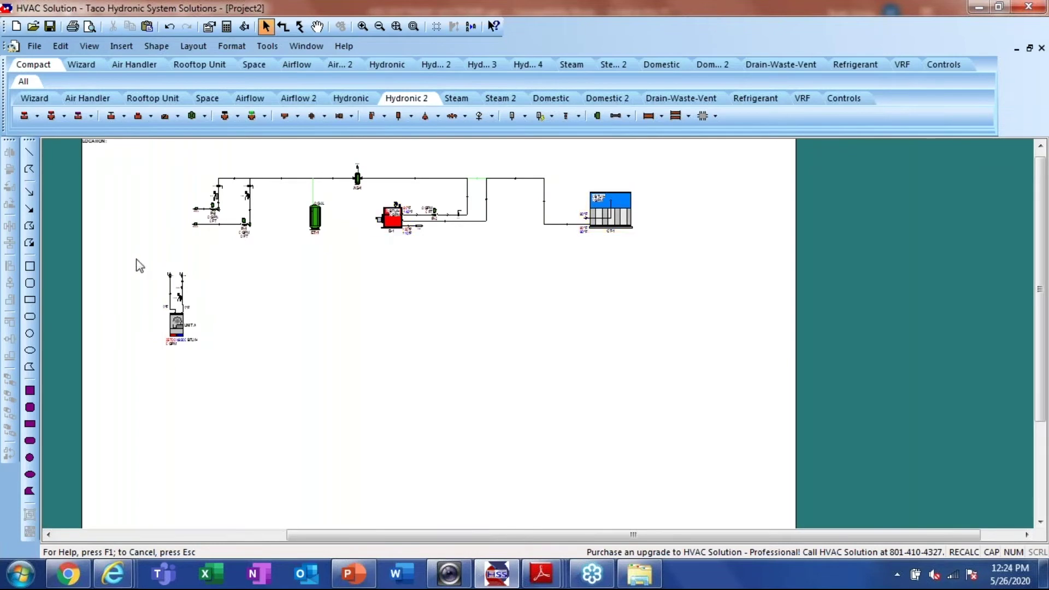
drag(147, 273, 249, 394)
right_click(266, 382)
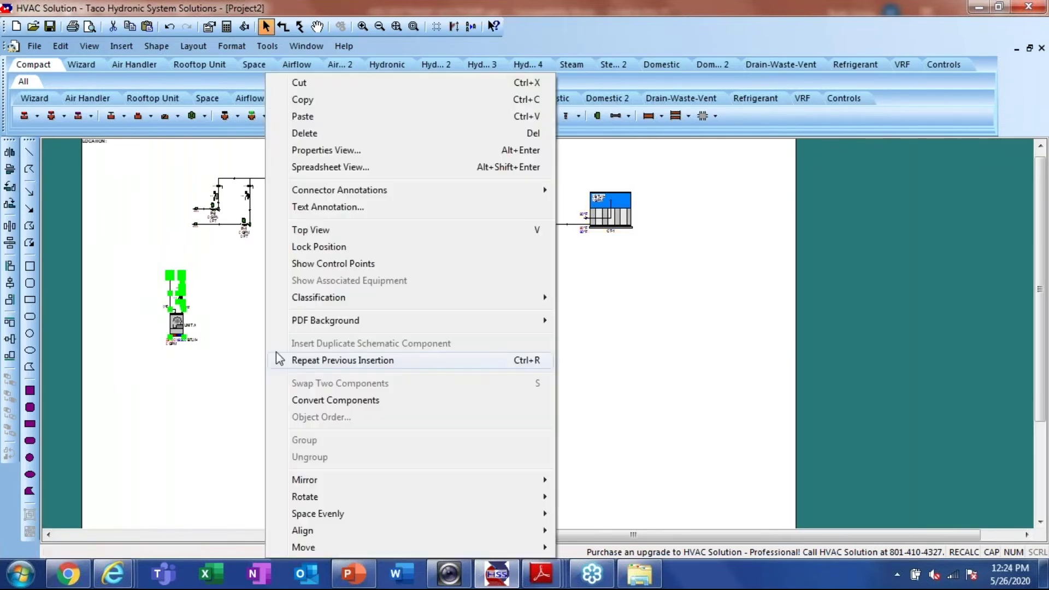
click(310, 104)
right_click(321, 304)
click(350, 115)
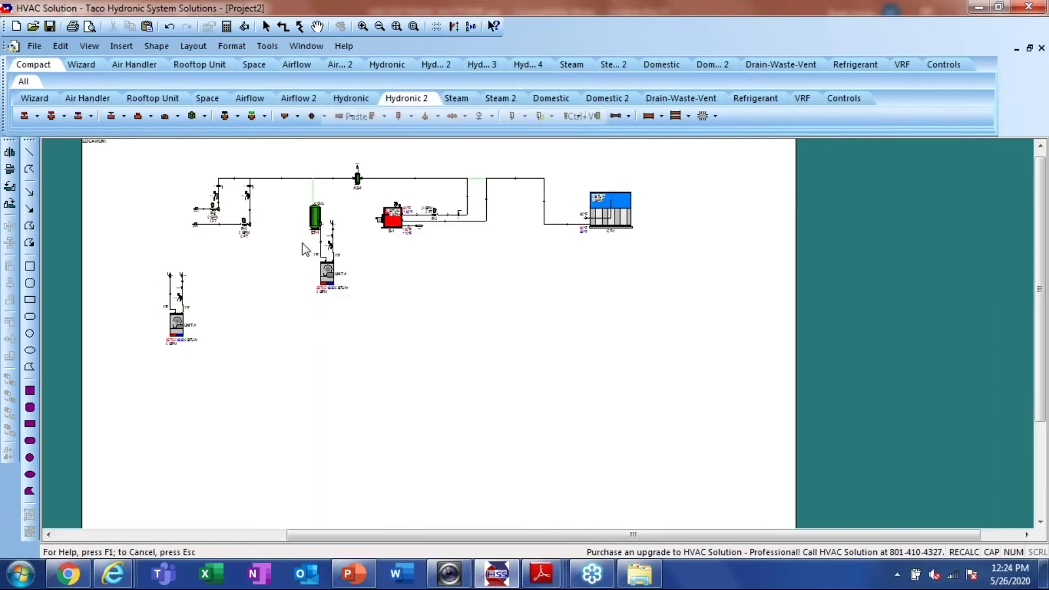
click(253, 275)
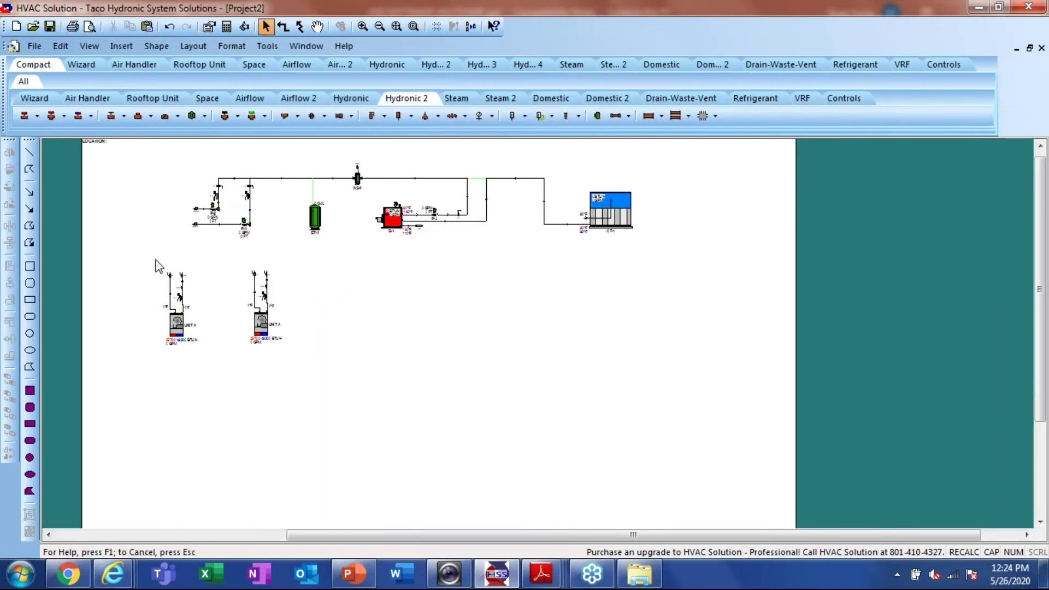
scroll(191, 338, up, 3)
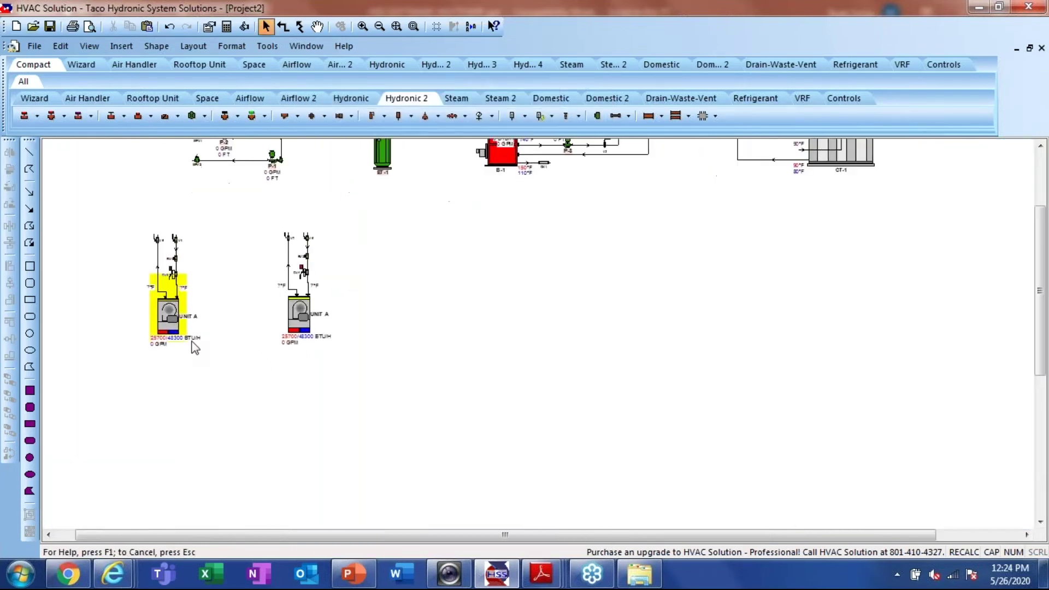
drag(97, 217, 365, 359)
right_click(365, 359)
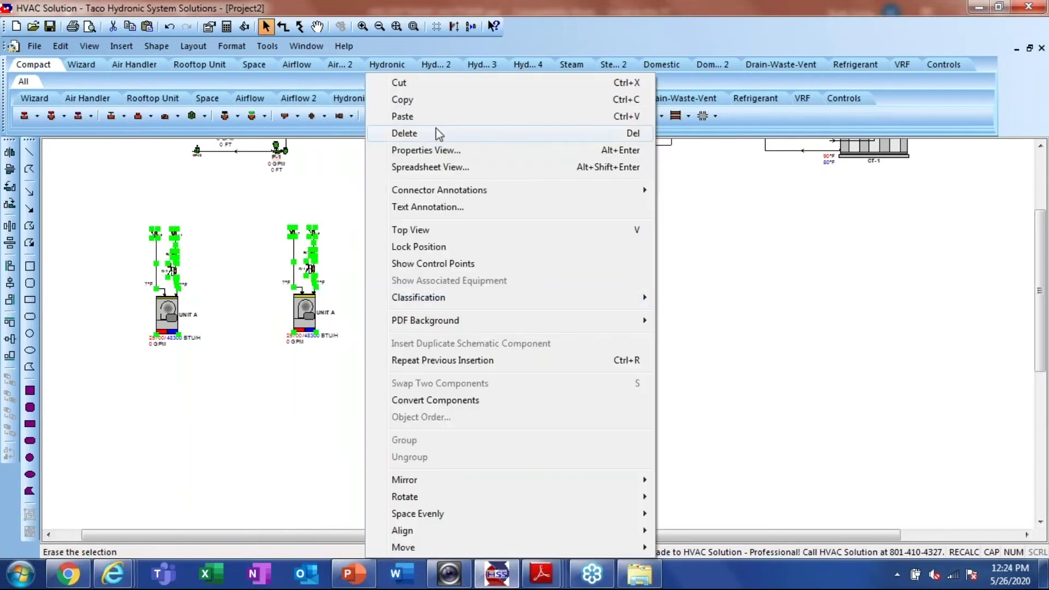
click(429, 104)
click(413, 355)
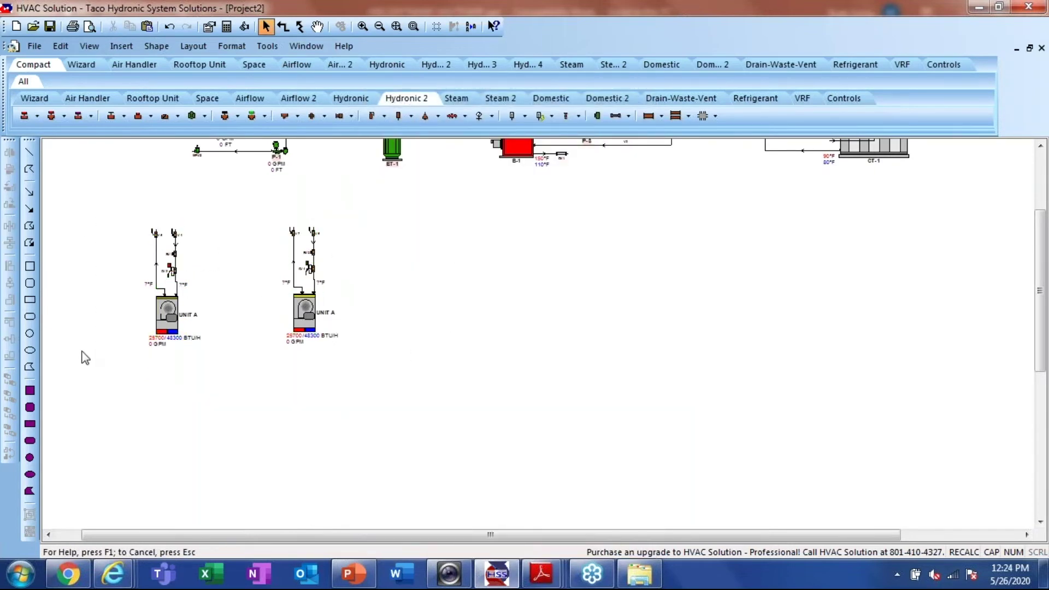
Align the two UNIT A heat pumps along their bottom edges
drag(120, 322, 335, 352)
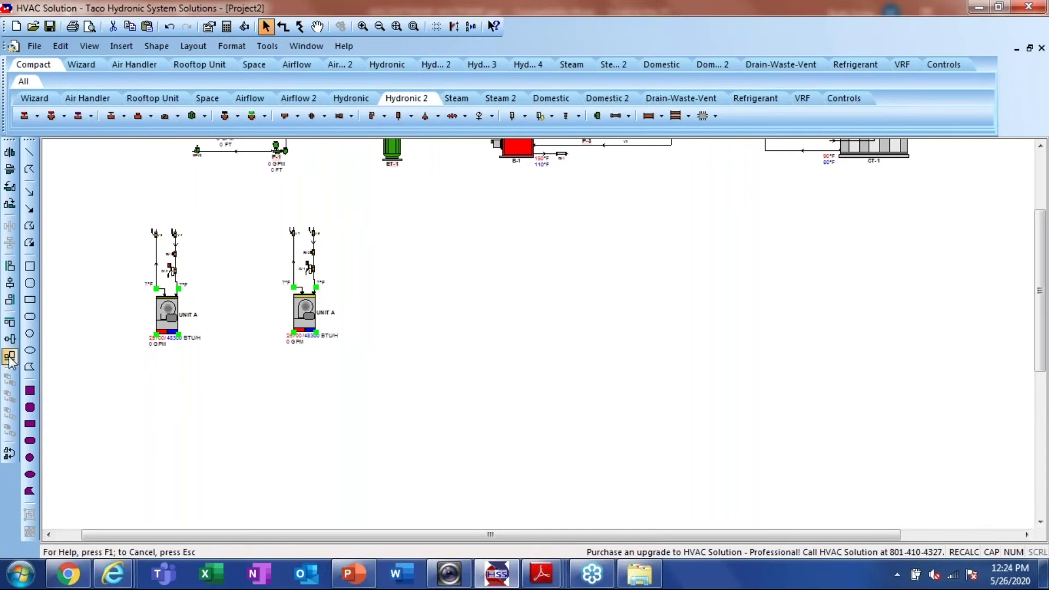
click(10, 357)
drag(110, 206, 417, 376)
right_click(416, 376)
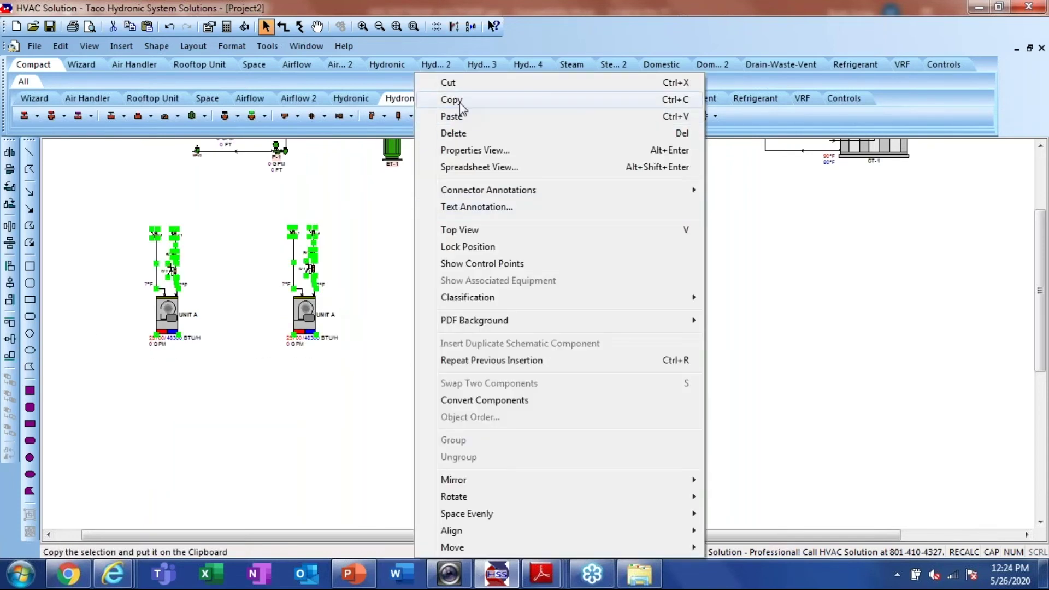
click(902, 437)
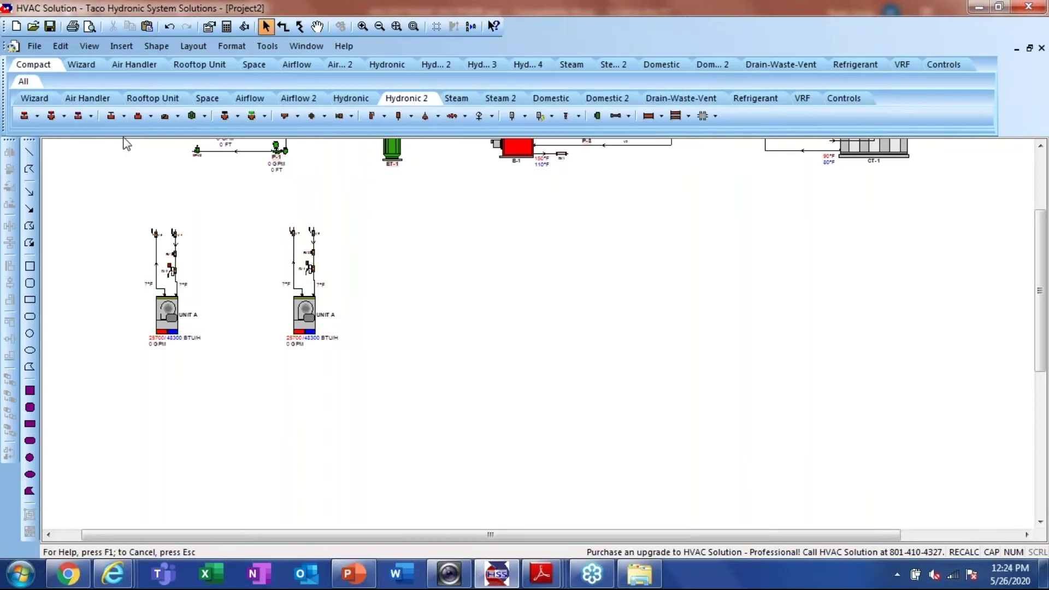
Show the schematic grid and paste a copy of the two UNIT A assemblies beside the originals in the same row
click(87, 45)
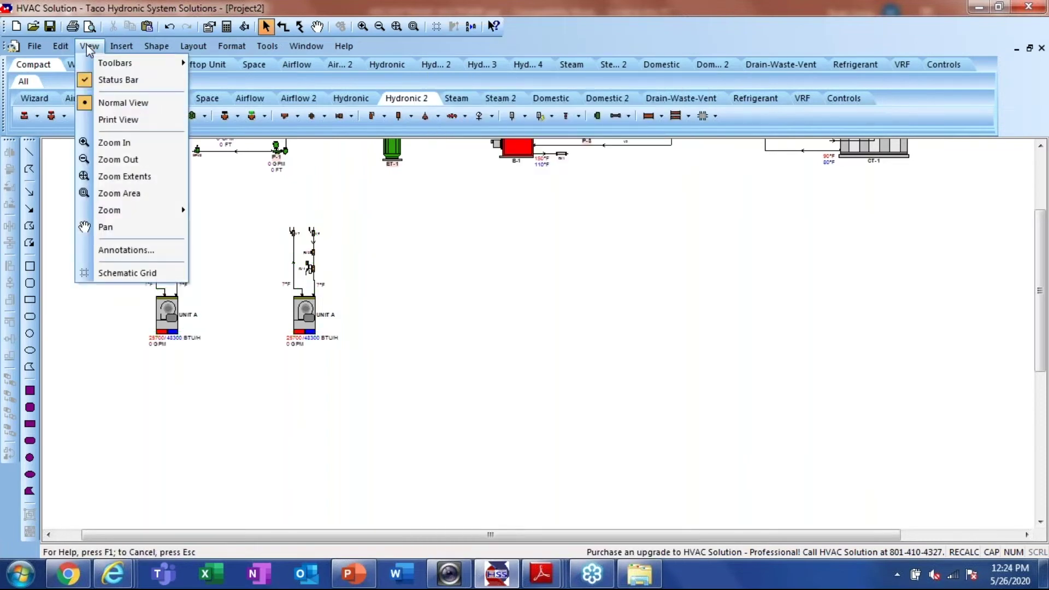
click(123, 273)
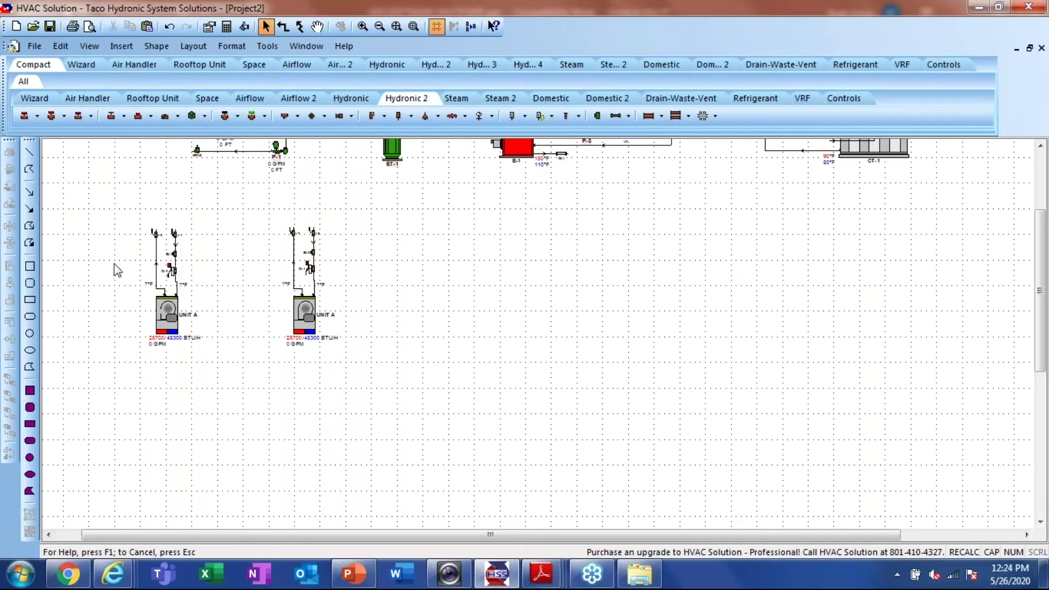
drag(108, 202, 340, 327)
right_click(395, 364)
click(431, 97)
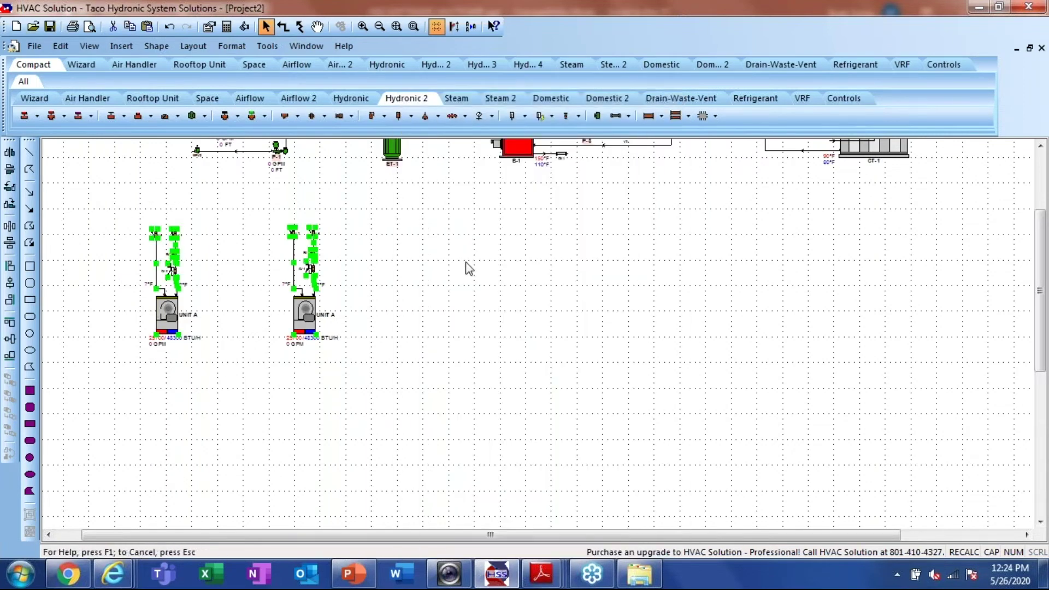
right_click(468, 268)
click(539, 119)
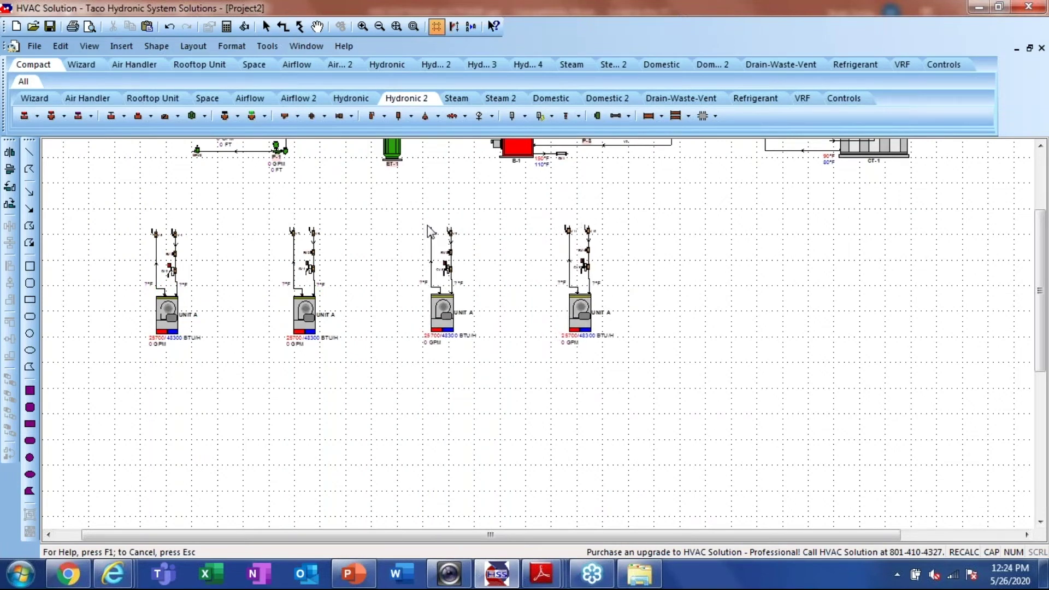
click(430, 231)
Try to align all four UNIT A assemblies along their bottoms, and undo the alignment
drag(115, 210, 671, 364)
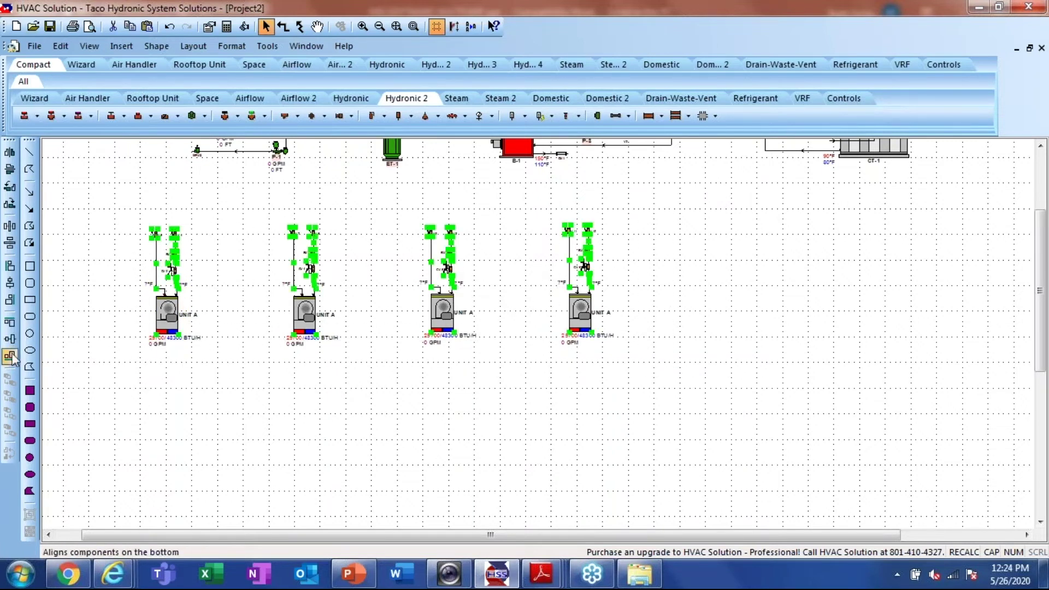
click(9, 358)
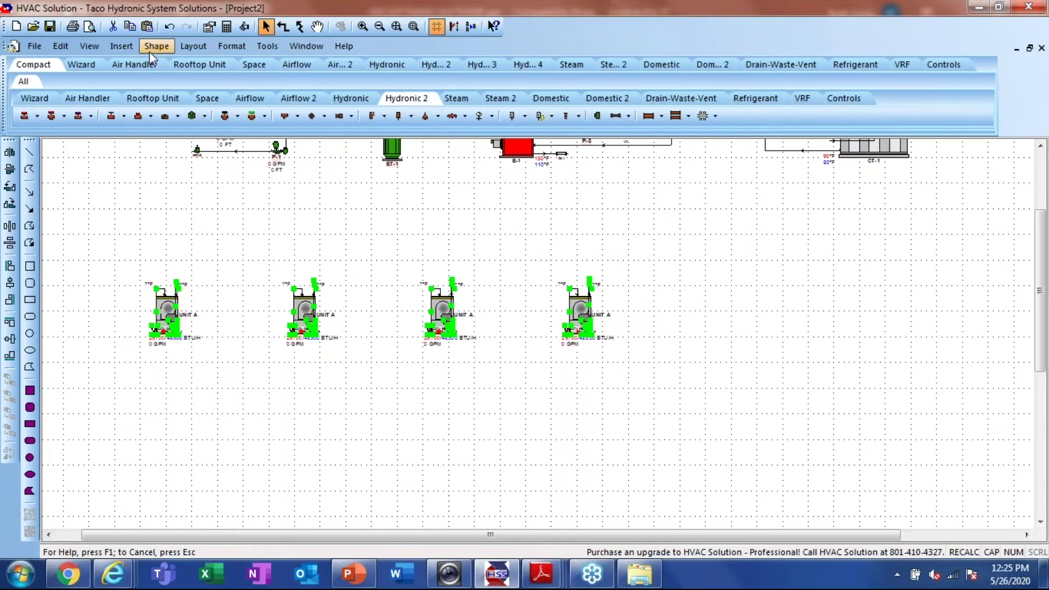
click(170, 28)
Paste another pair of UNIT A assemblies at the end of the row and adjust the pair's position to line up with the others
right_click(691, 370)
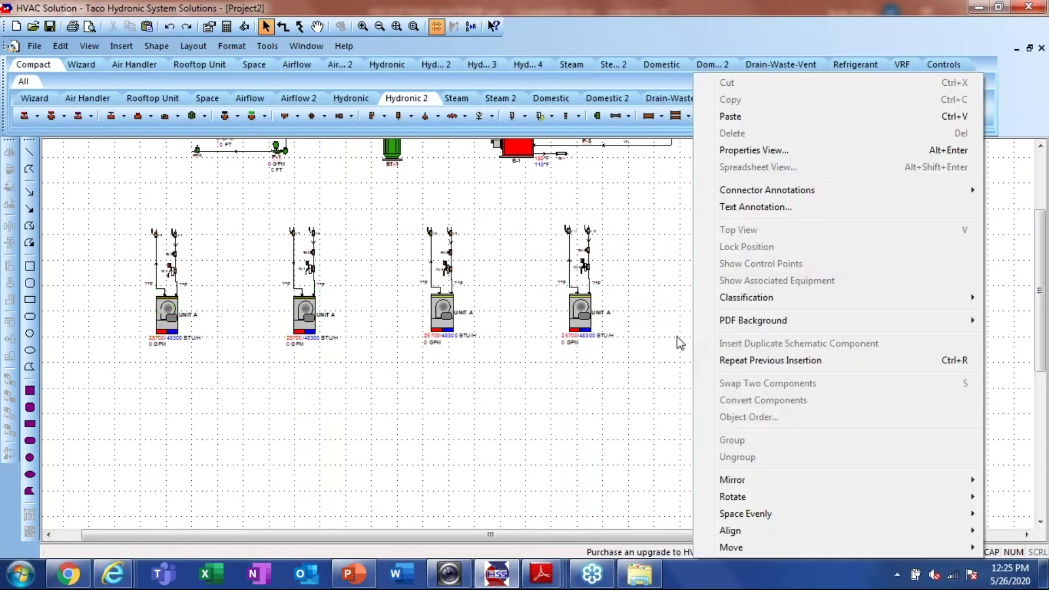
click(731, 117)
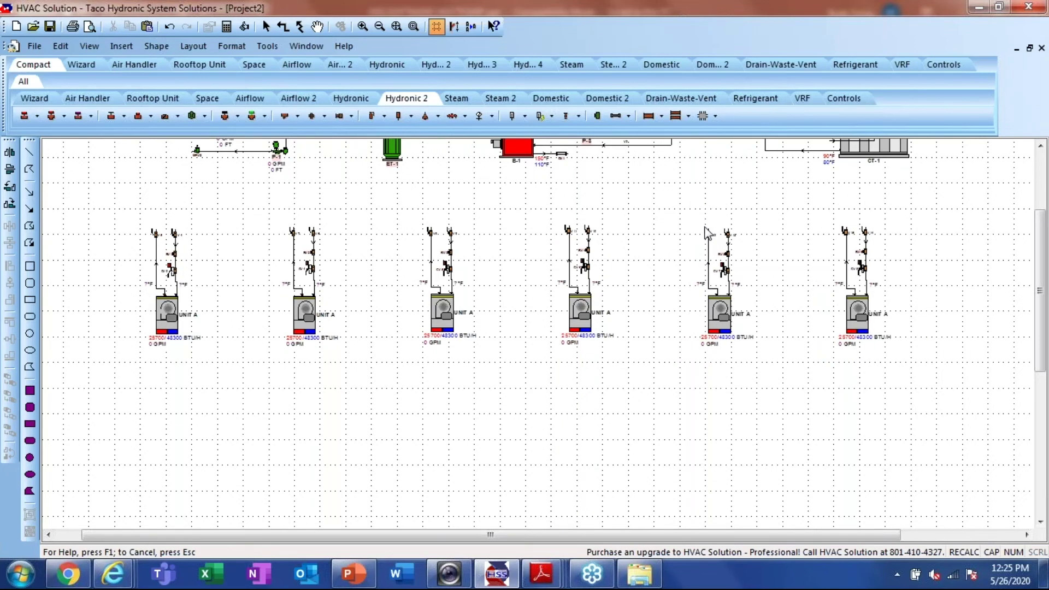
click(709, 234)
drag(675, 223, 929, 371)
mouse_move(861, 333)
mouse_down()
mouse_move(860, 317)
mouse_move(866, 323)
mouse_up()
click(848, 403)
scroll(509, 339, down, 2)
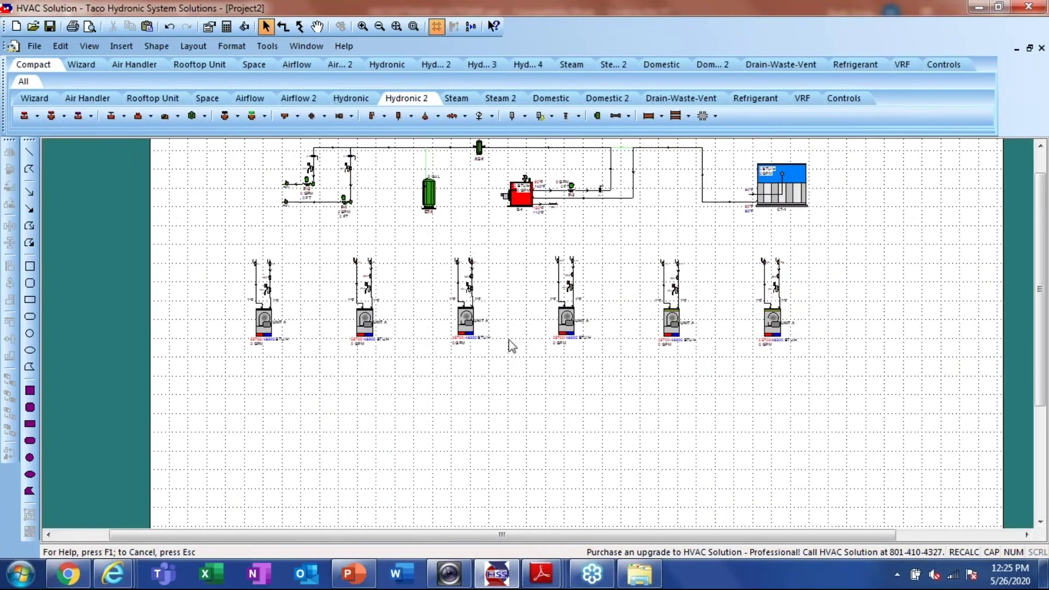
Move all six UNIT A assemblies together slightly to the right and down beneath the plant equipment
drag(308, 272, 739, 365)
drag(678, 336, 695, 345)
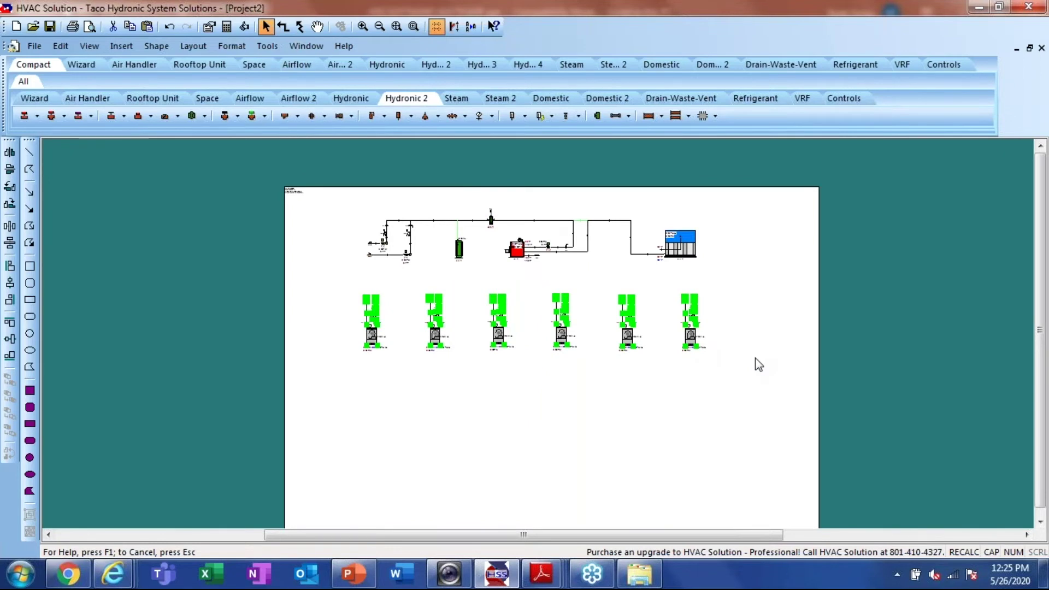
click(714, 323)
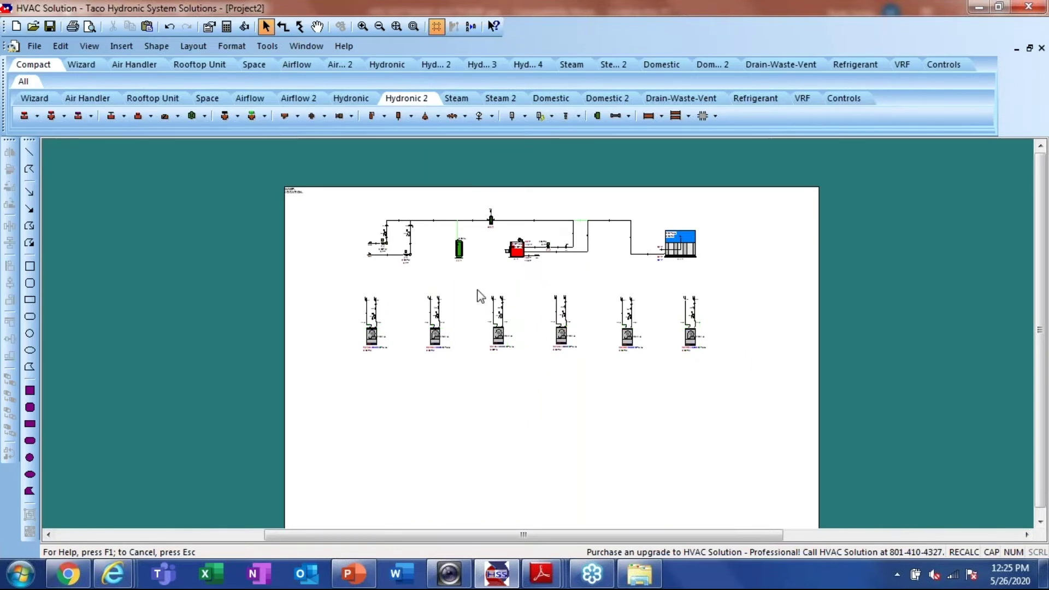
Pipe the P-1 outlet above the heat pump row to the sixth UNIT A supply valve, and branch to the fifth unit
scroll(386, 290, up, 1)
scroll(386, 290, up, 3)
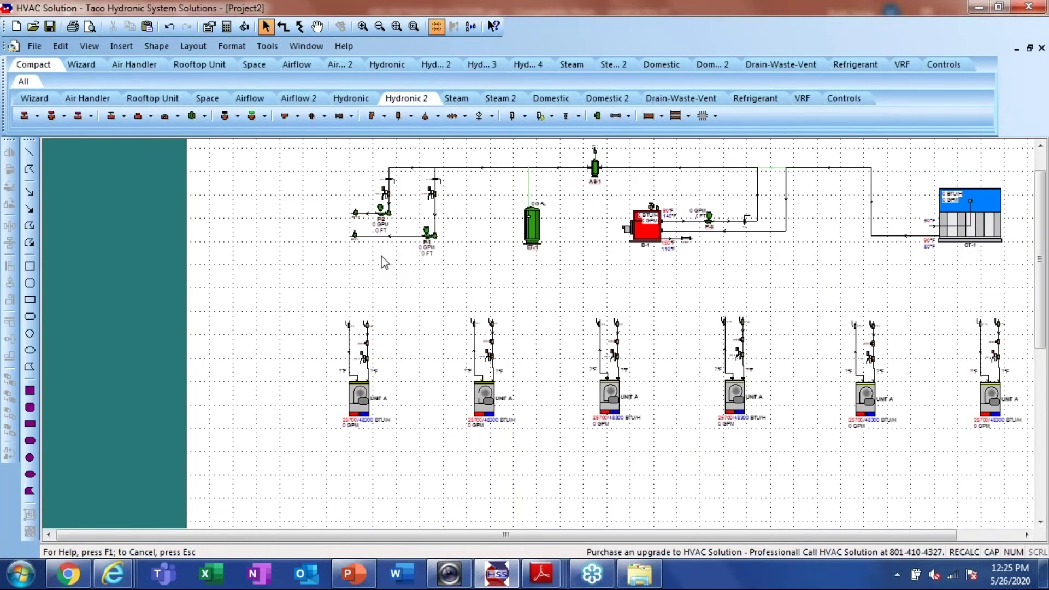
scroll(385, 264, down, 2)
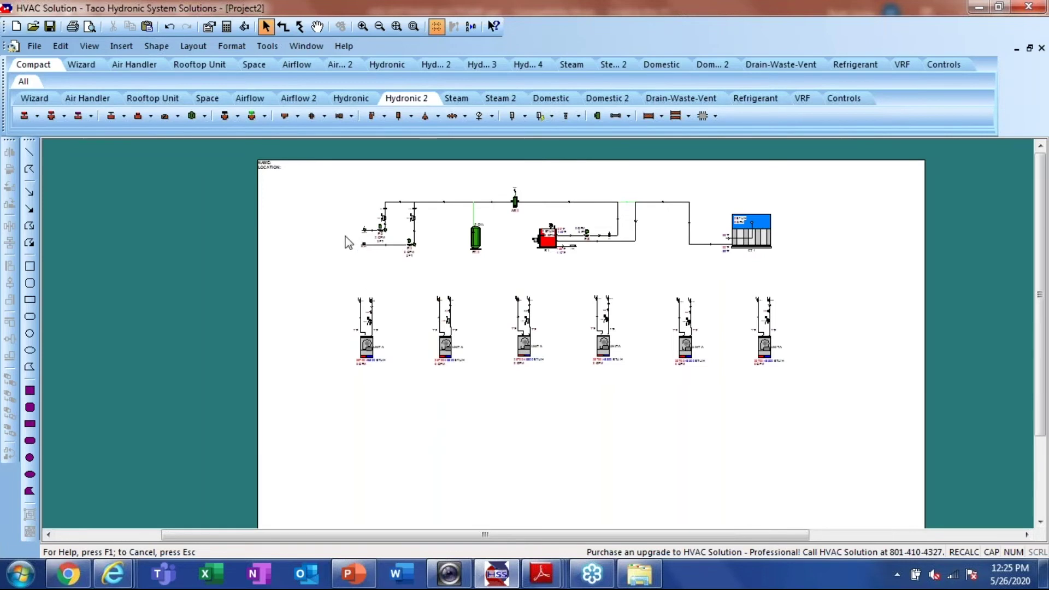
scroll(348, 242, up, 2)
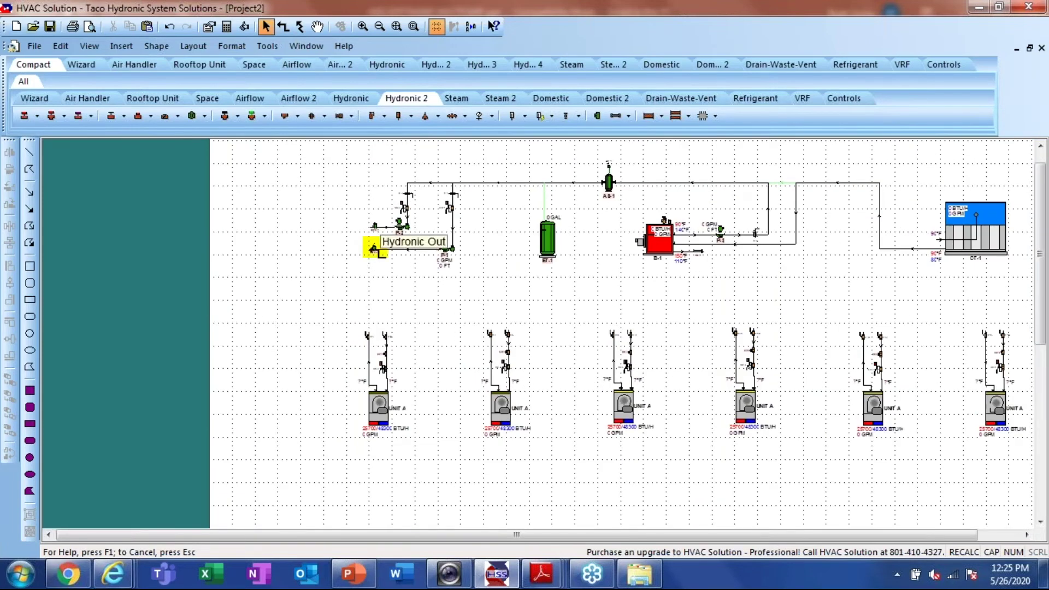
click(371, 252)
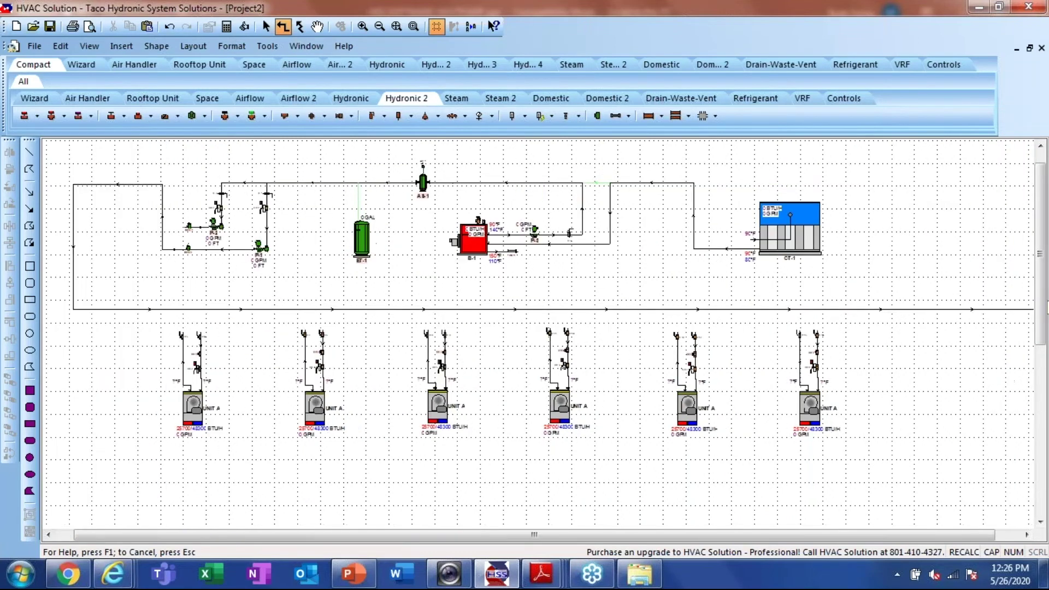
scroll(709, 303, up, 3)
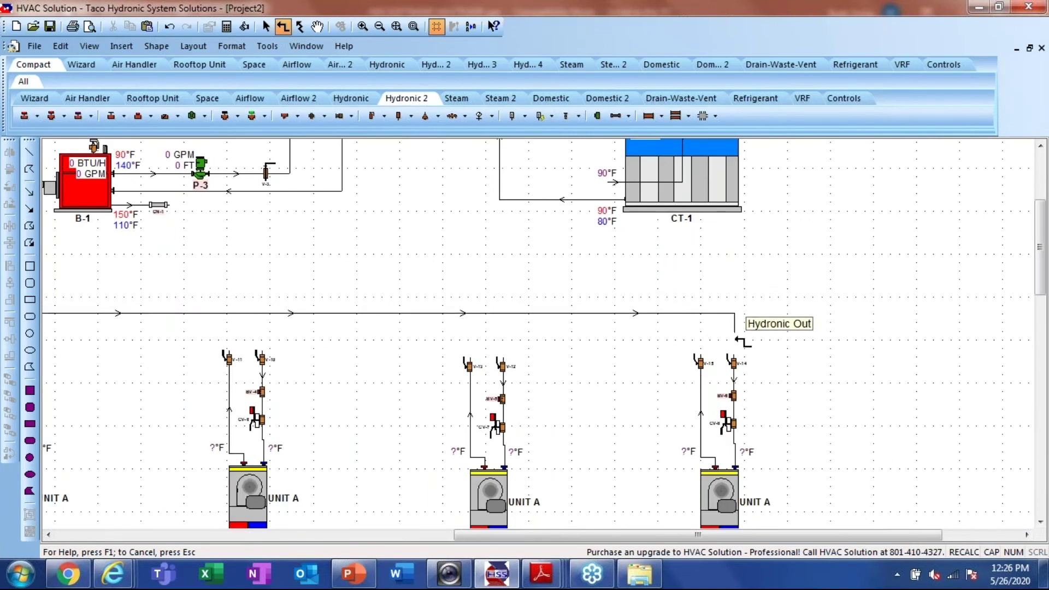
click(734, 358)
click(503, 361)
click(503, 313)
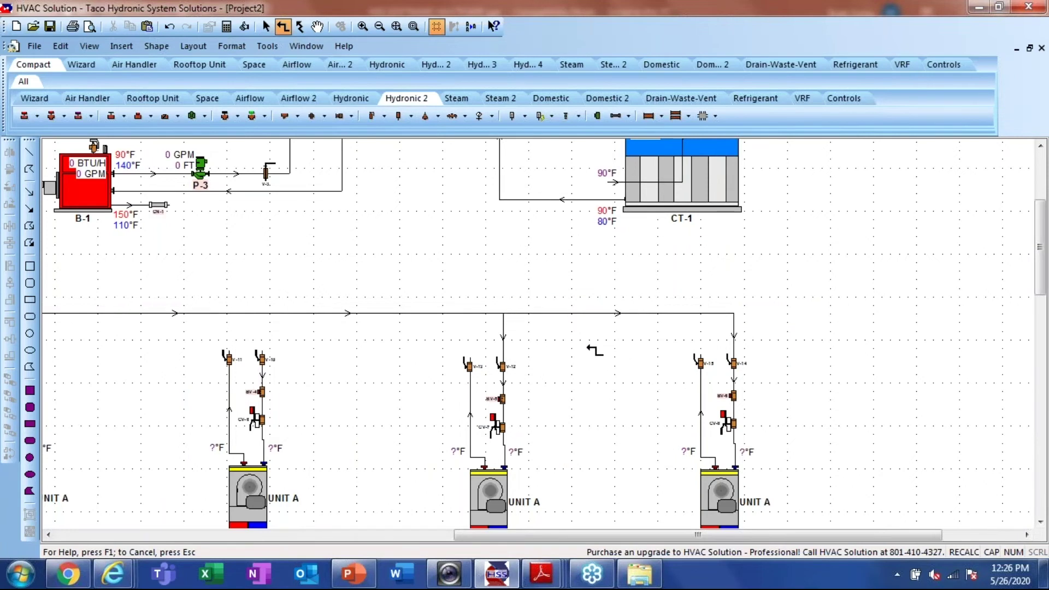
scroll(595, 350, down, 5)
key(Escape)
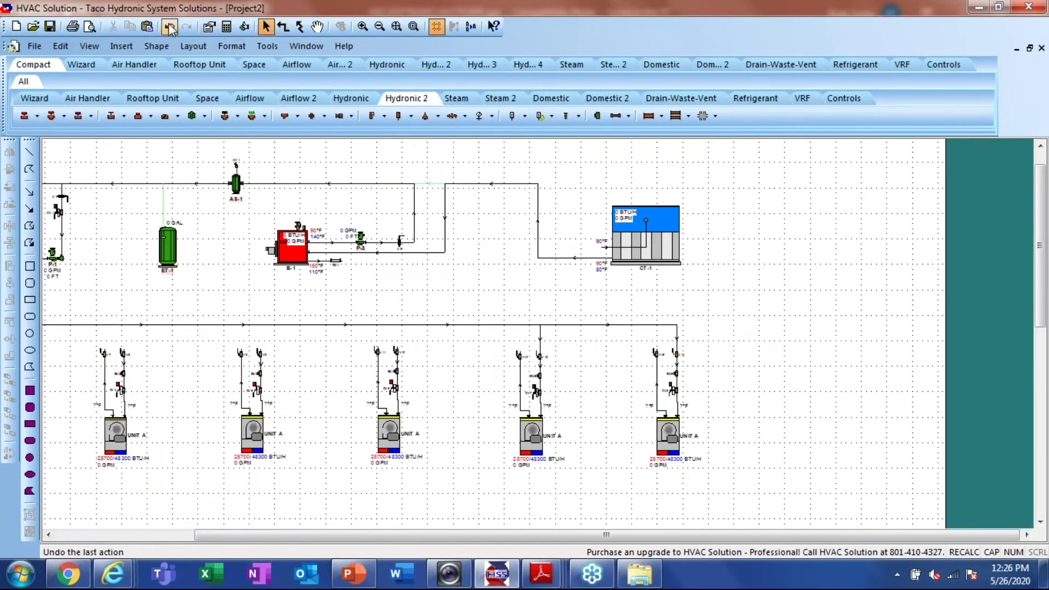
Undo the fifth unit's branch and the supply piping from P-1 to the sixth unit
click(169, 28)
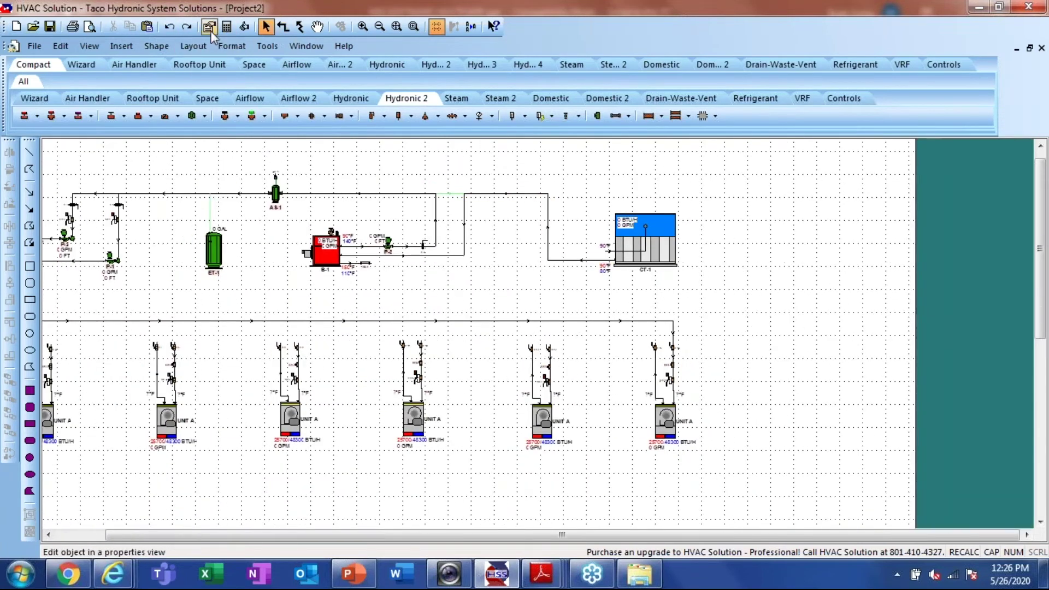
click(170, 28)
scroll(632, 339, down, 4)
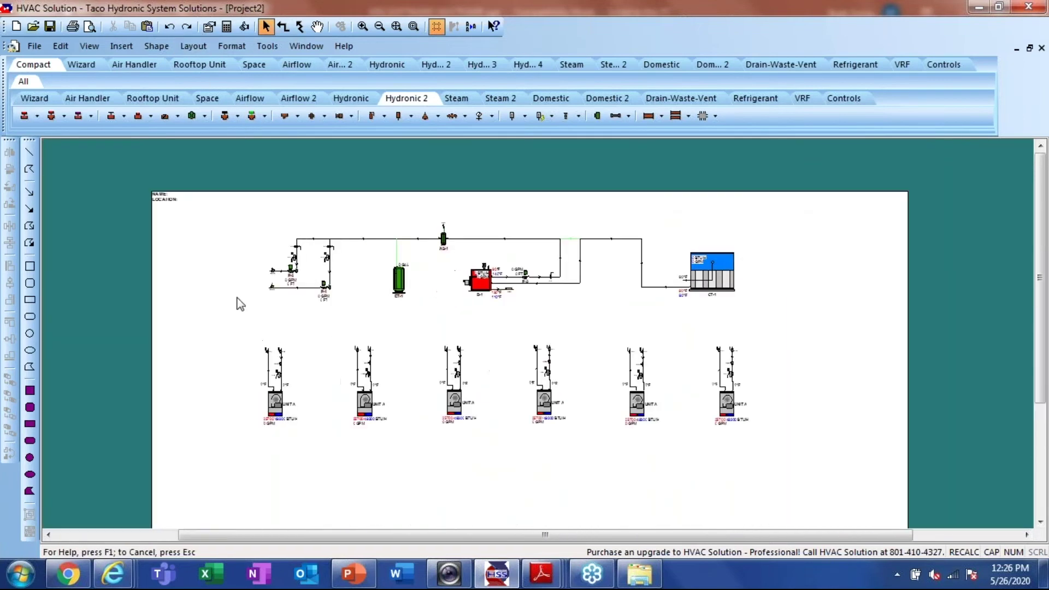
Pipe the P-1 outlet around to the first UNIT A supply valve and extend the supply header to the sixth unit's supply valve
mouse_move(277, 284)
mouse_down()
mouse_move(249, 262)
mouse_move(248, 216)
mouse_move(250, 225)
mouse_move(216, 224)
mouse_move(213, 326)
mouse_move(292, 343)
mouse_move(290, 367)
mouse_move(326, 350)
mouse_up()
scroll(326, 350, up, 2)
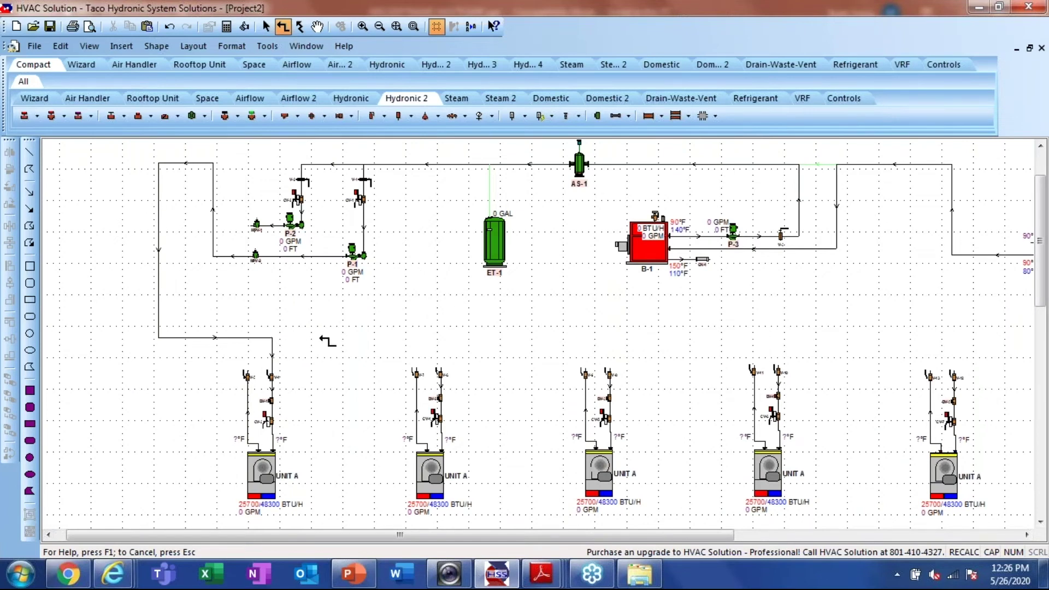
mouse_move(272, 339)
mouse_down()
mouse_move(1030, 339)
mouse_move(746, 349)
mouse_move(741, 370)
mouse_up()
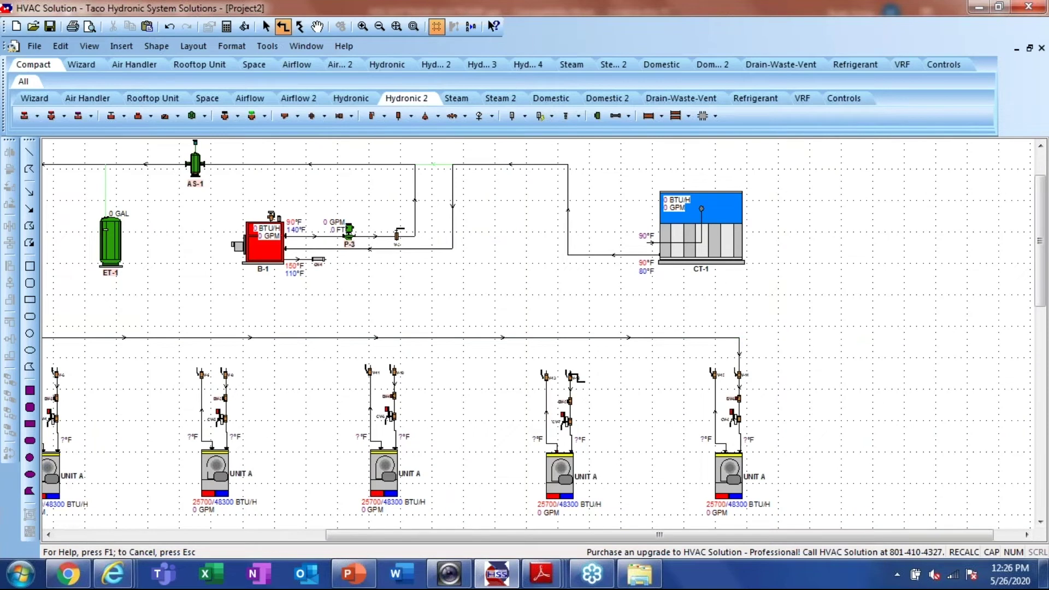
Connect the supply valves of the four middle UNIT A heat pumps to the supply header with vertical branches
drag(571, 374, 572, 339)
drag(393, 371, 396, 341)
drag(225, 366, 230, 339)
mouse_move(10, 346)
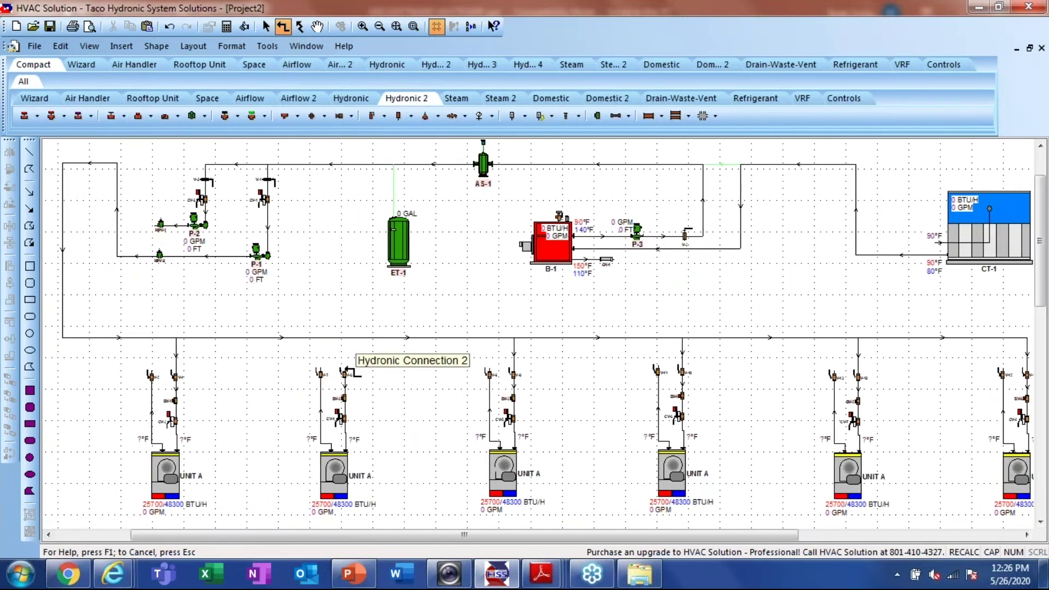
click(350, 338)
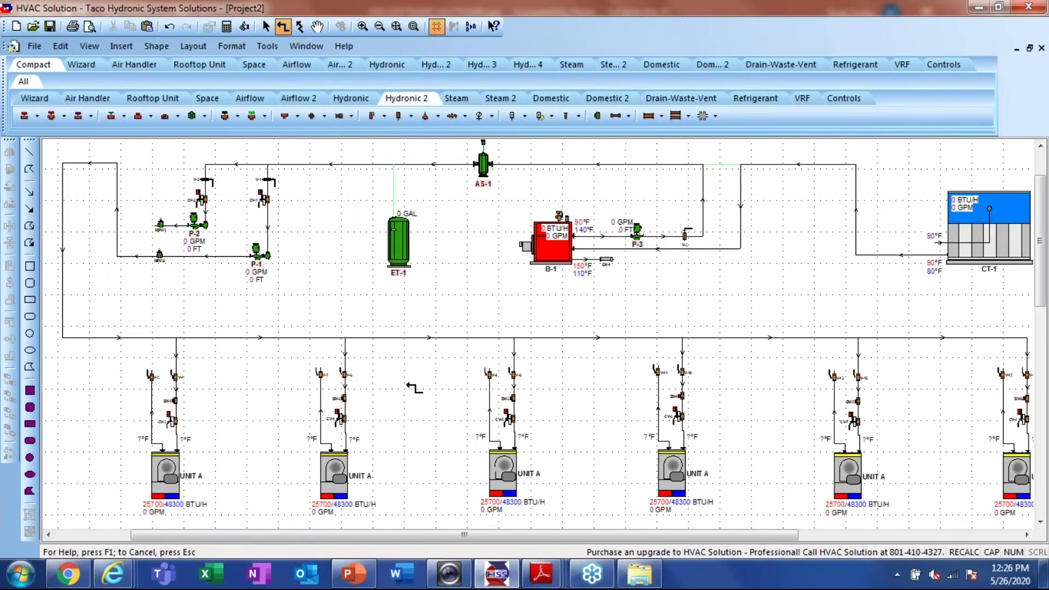
Pipe the first UNIT A return valve above the supply header and around to the CT-1 cooling tower inlet
scroll(404, 387, down, 2)
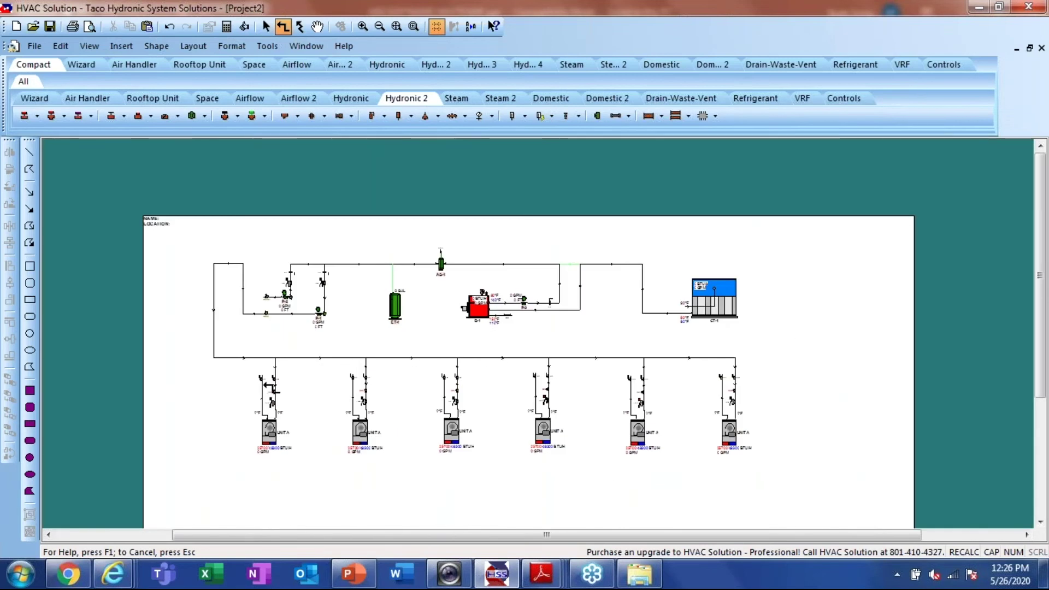
click(262, 377)
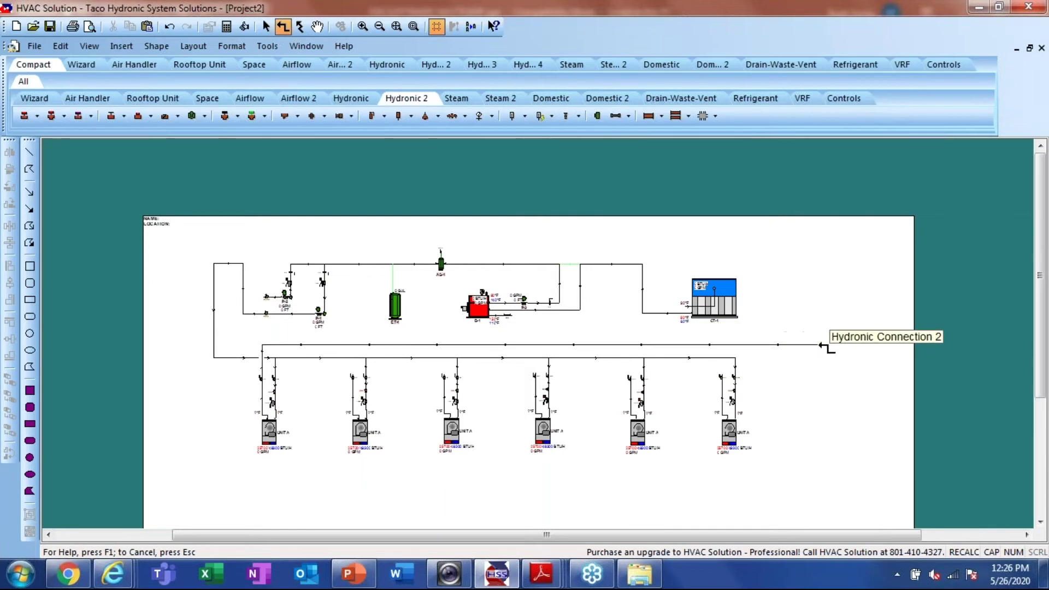
click(806, 265)
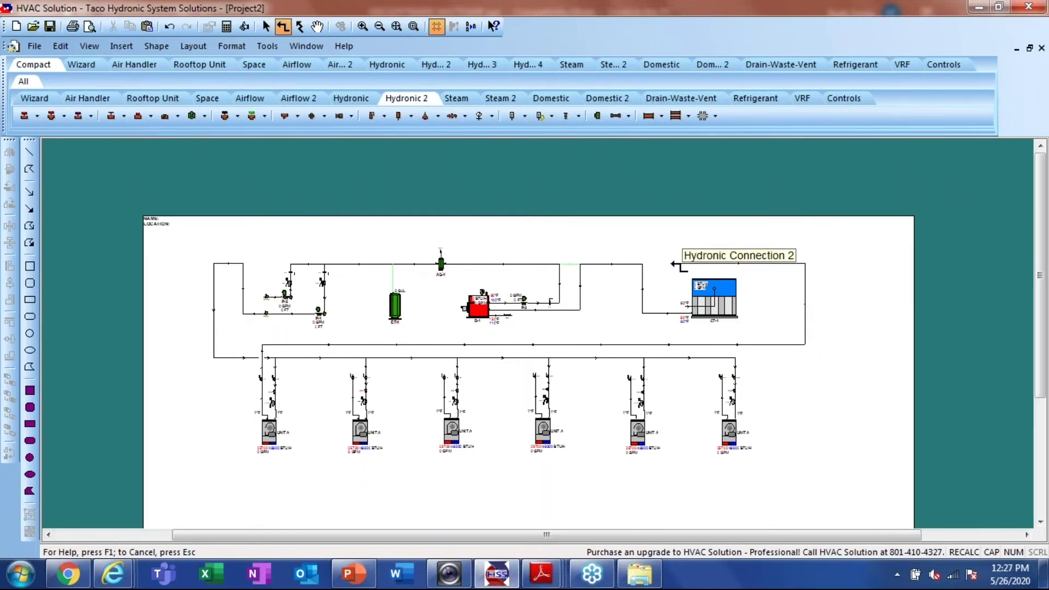
click(668, 312)
Connect the return valves of the sixth, fifth, fourth and third heat pumps to the return header with vertical branches
scroll(668, 309, up, 1)
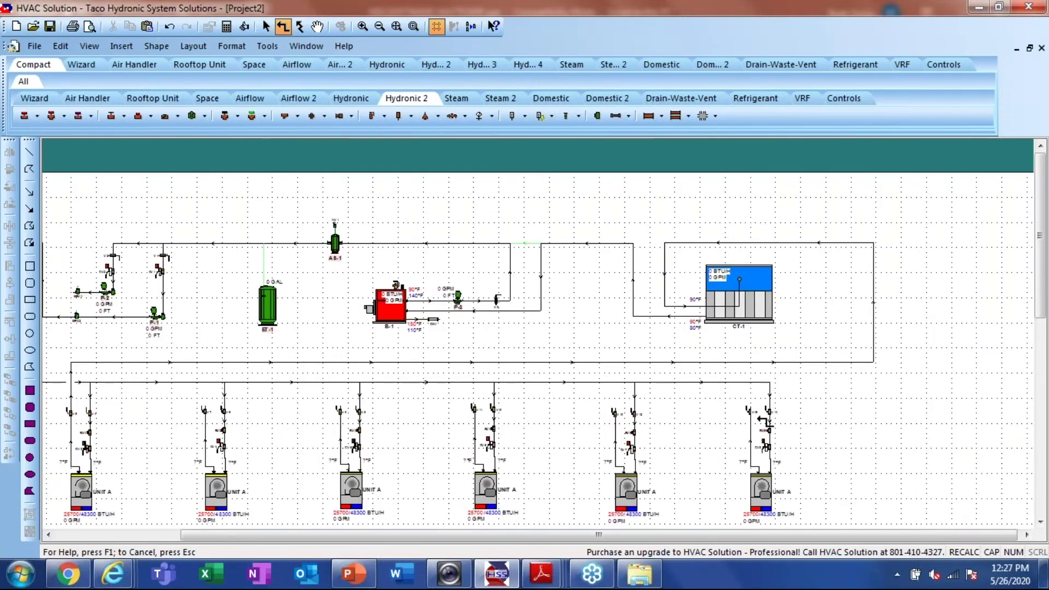
scroll(759, 418, up, 1)
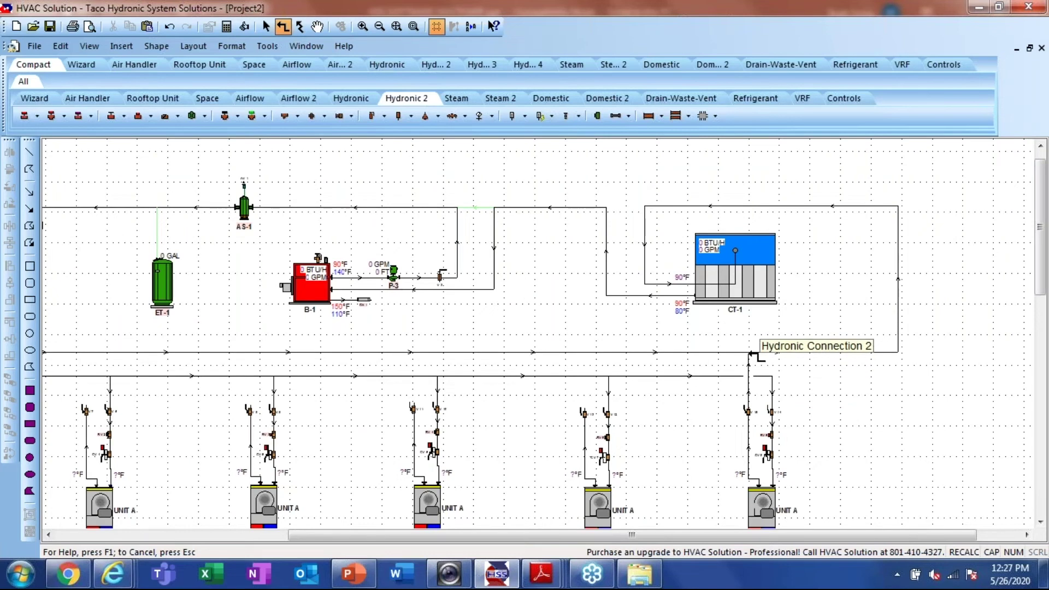
click(750, 354)
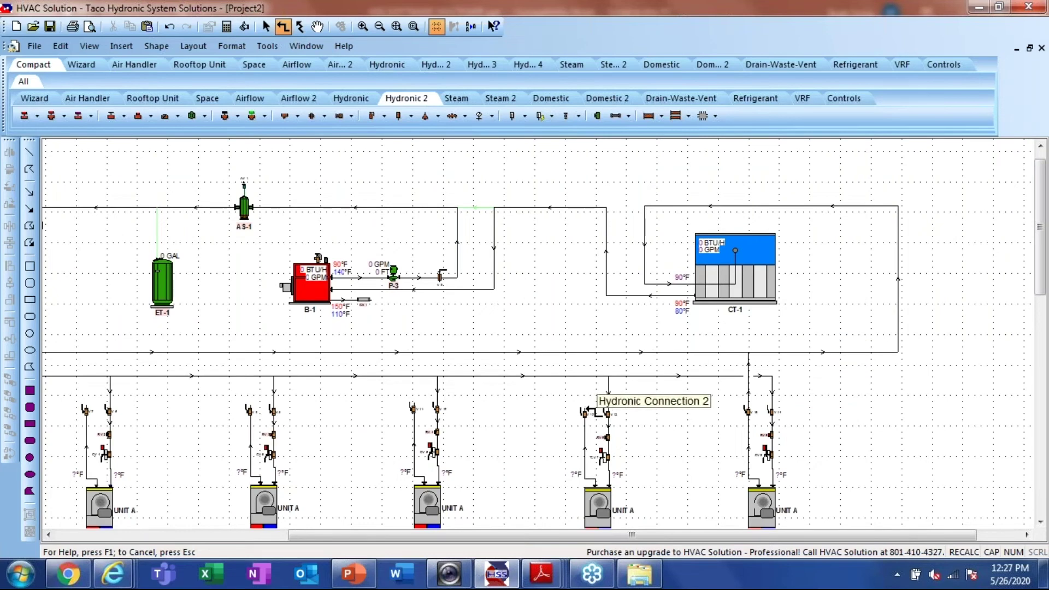
click(586, 409)
click(593, 355)
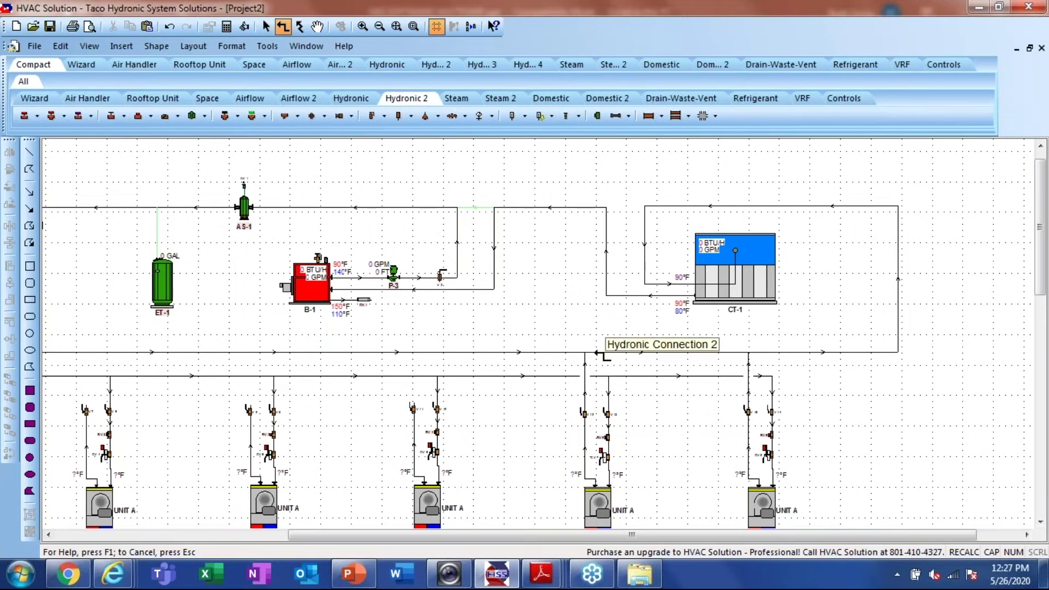
click(414, 409)
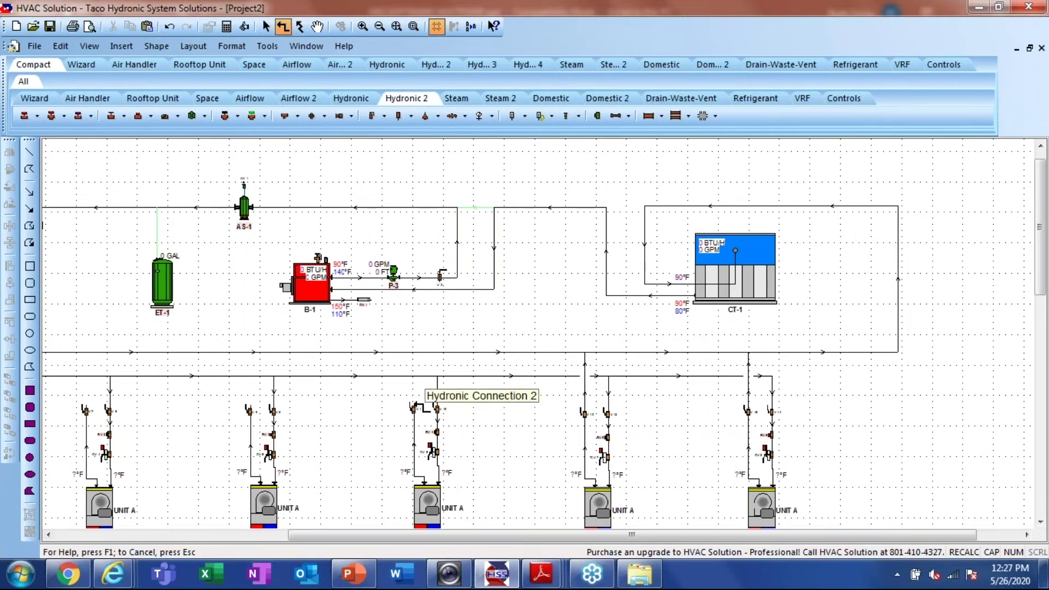
click(416, 353)
click(247, 411)
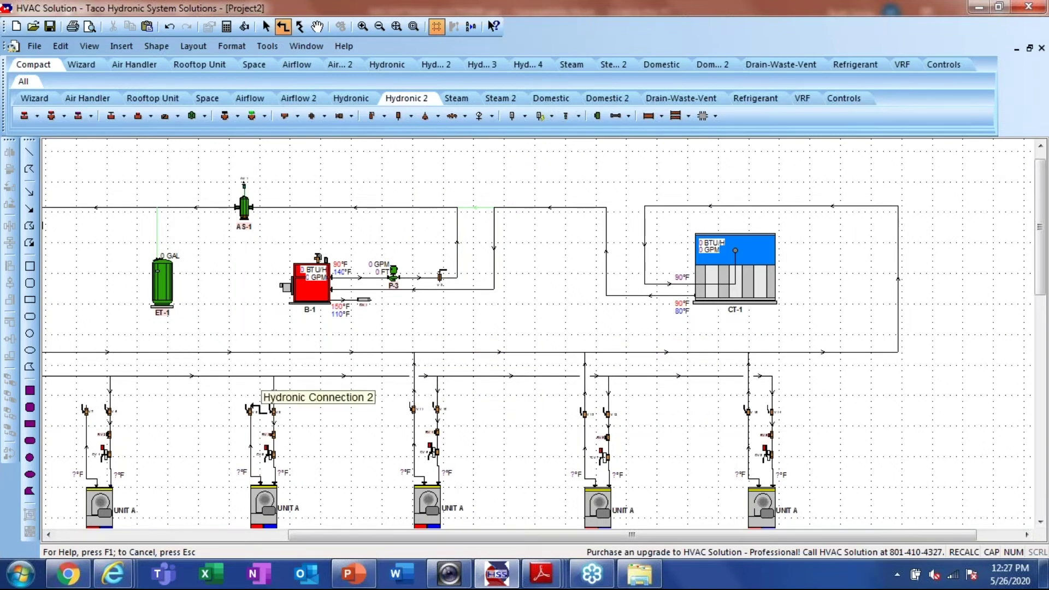
click(251, 353)
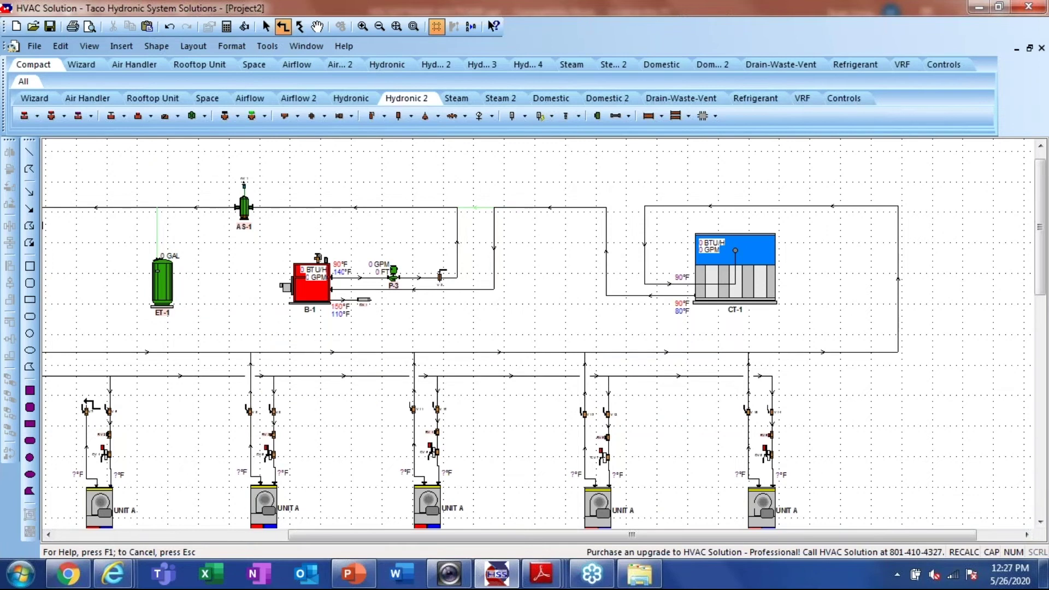
Connect the second heat pump's return valve to the return header, completing the return piping of the row
scroll(55, 416, left, 5)
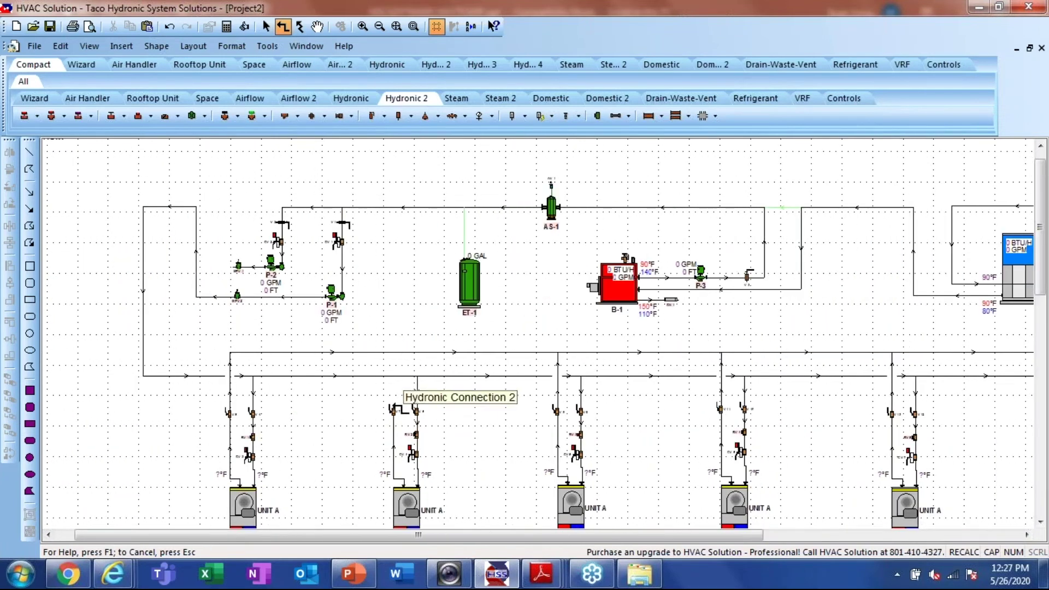
click(397, 408)
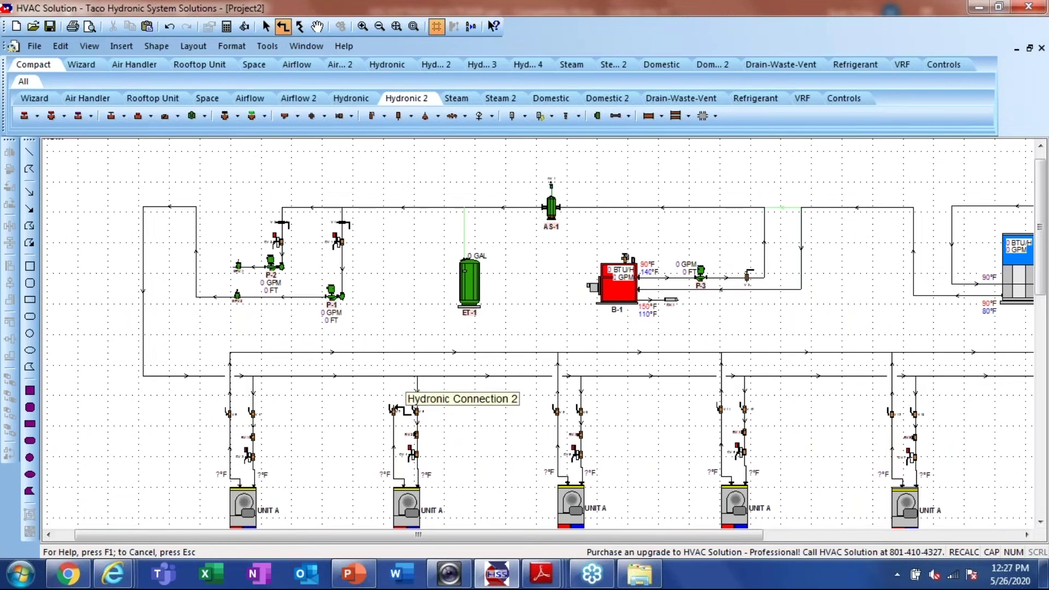
click(399, 354)
scroll(384, 322, down, 4)
key(Escape)
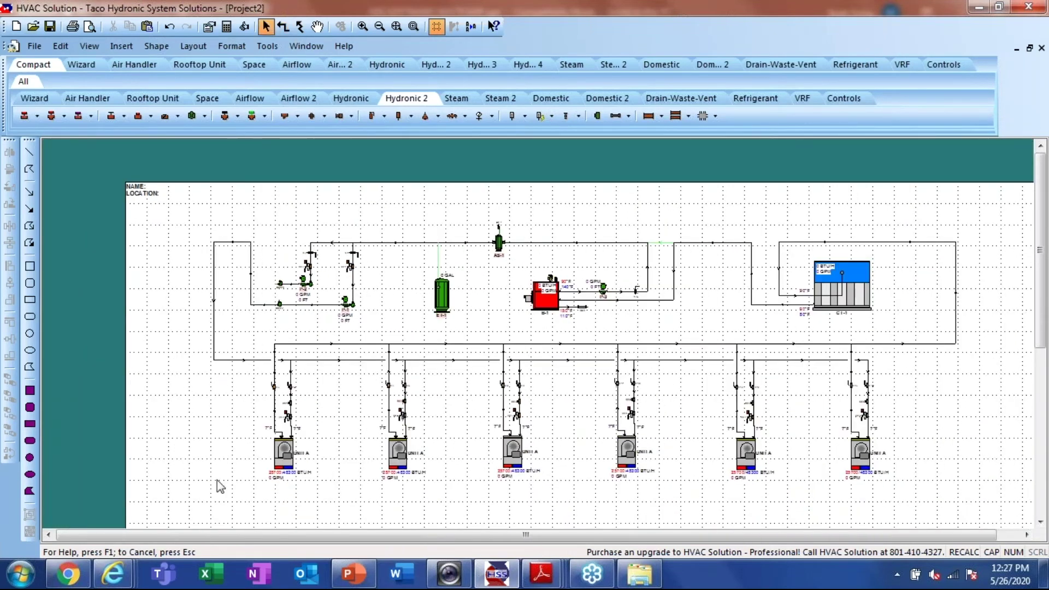
Set the third and fourth heat pumps together to 24000 Btu/h heating and cooling load with the ID UNIT B
scroll(417, 506, up, 3)
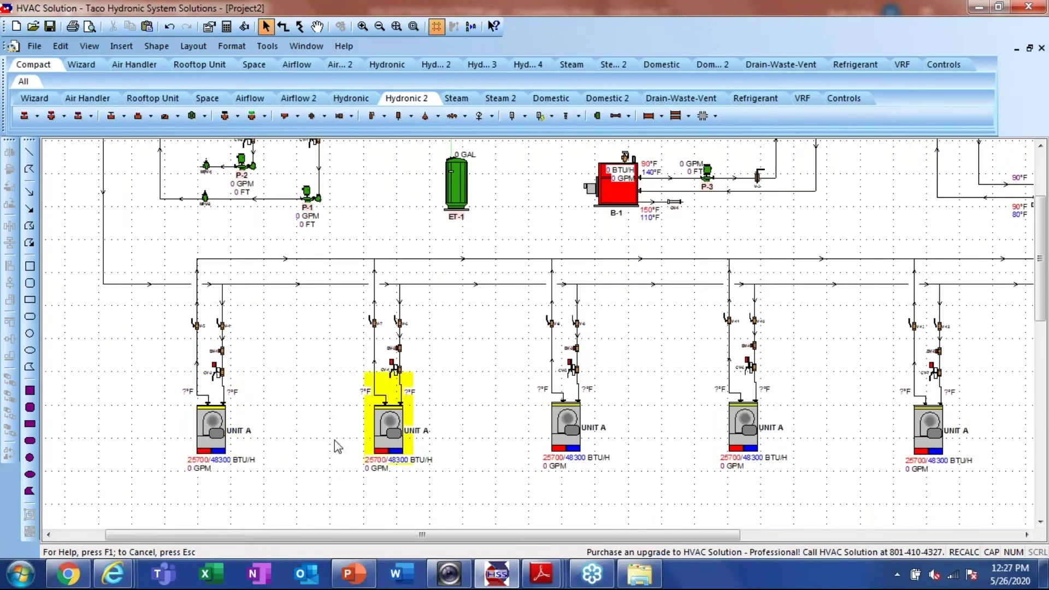
scroll(335, 441, down, 3)
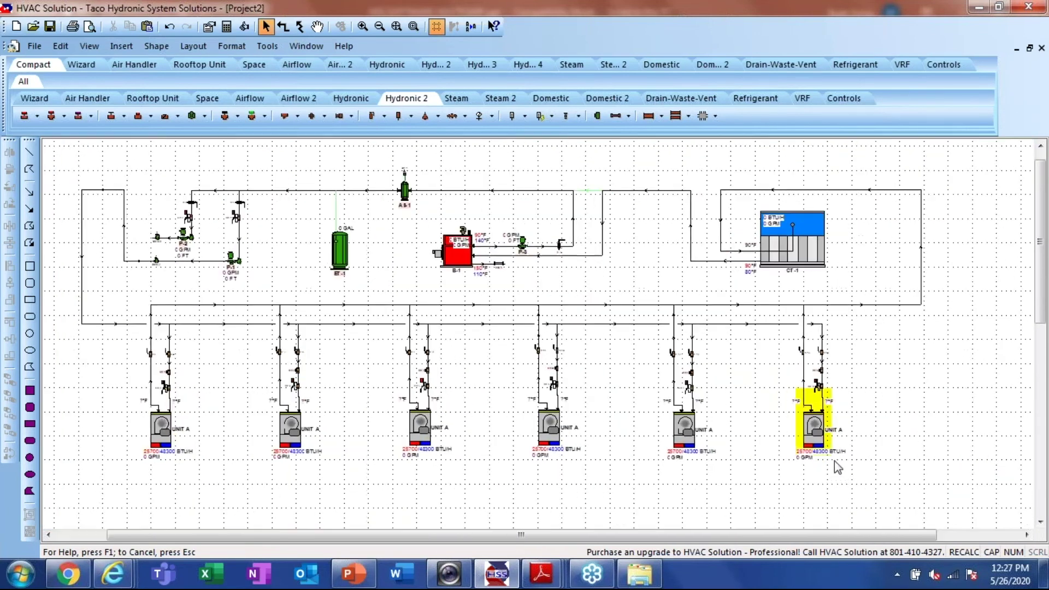
scroll(836, 466, up, 3)
click(280, 452)
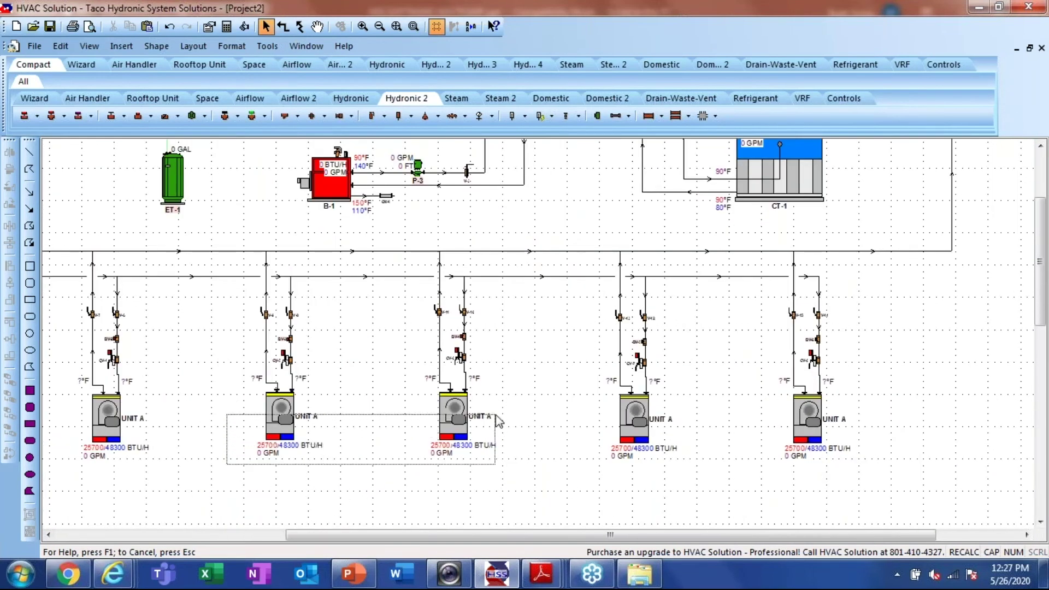
double_click(454, 412)
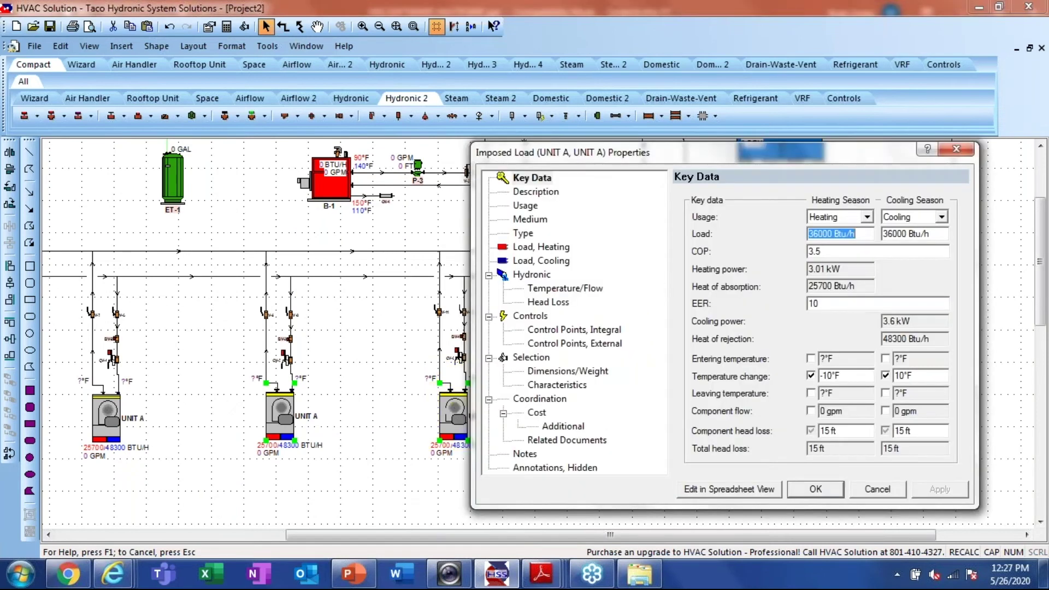
drag(819, 239, 760, 241)
text(24)
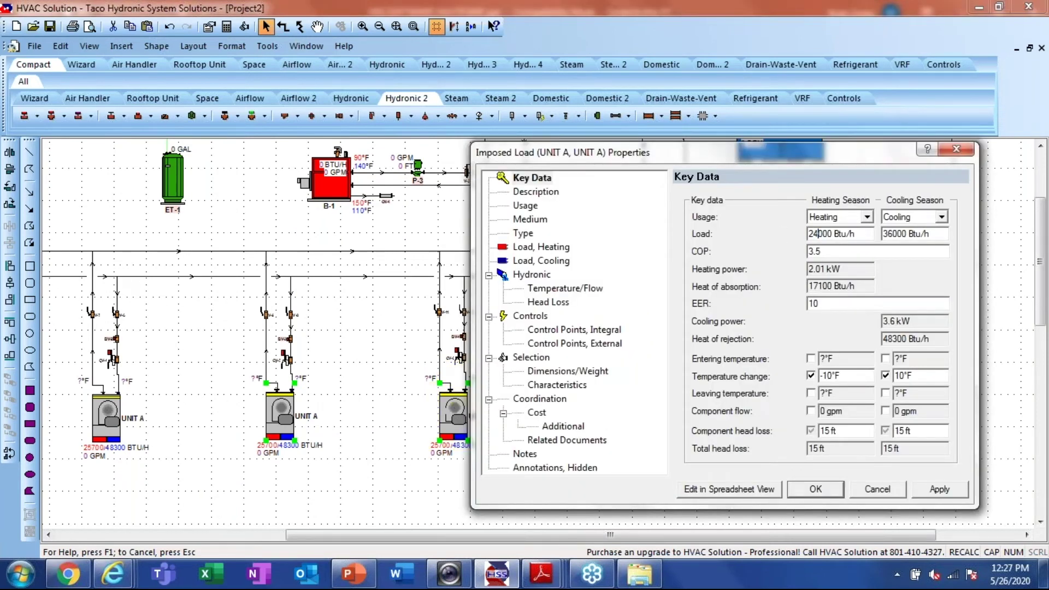
drag(894, 234, 808, 238)
text(24)
click(530, 194)
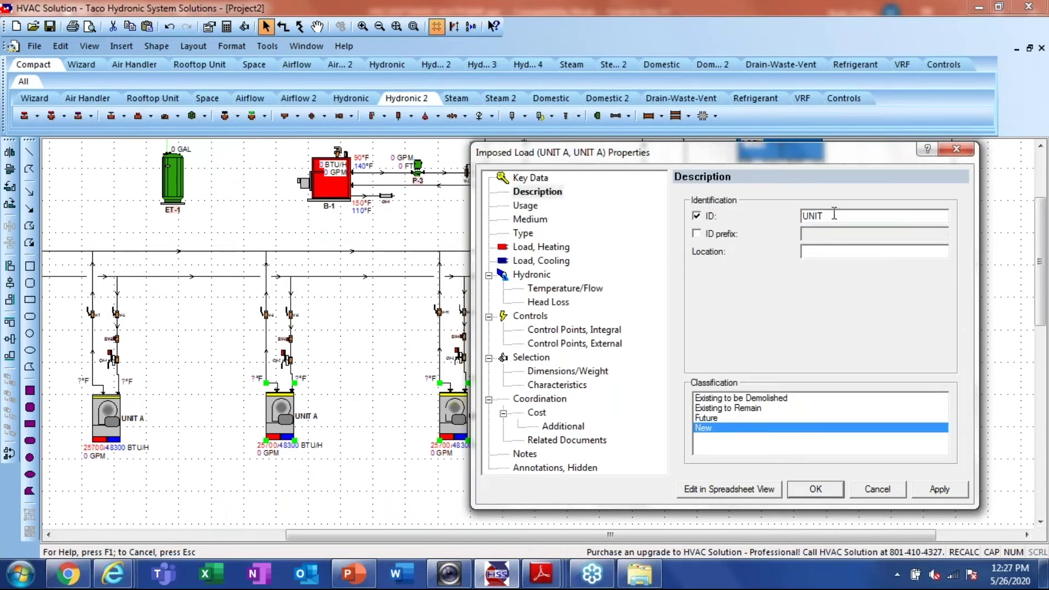
click(816, 490)
Set the fifth and sixth heat pumps together to the ID UNIT C with 30000 Btu/h heating and cooling load
click(519, 479)
drag(574, 474, 871, 419)
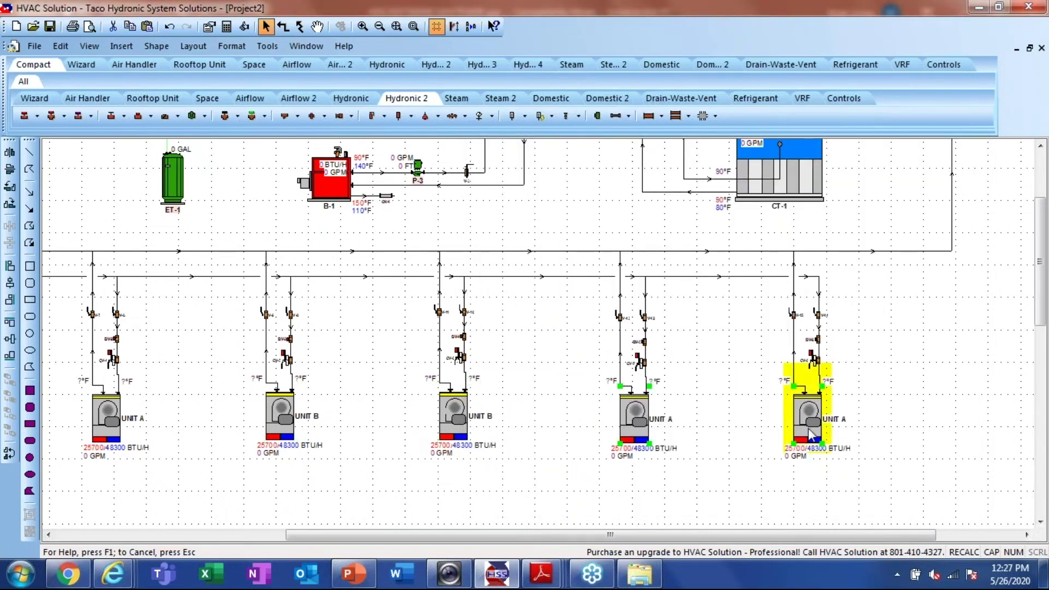
double_click(808, 428)
click(852, 217)
key(BackSpace)
click(529, 178)
click(837, 239)
click(820, 234)
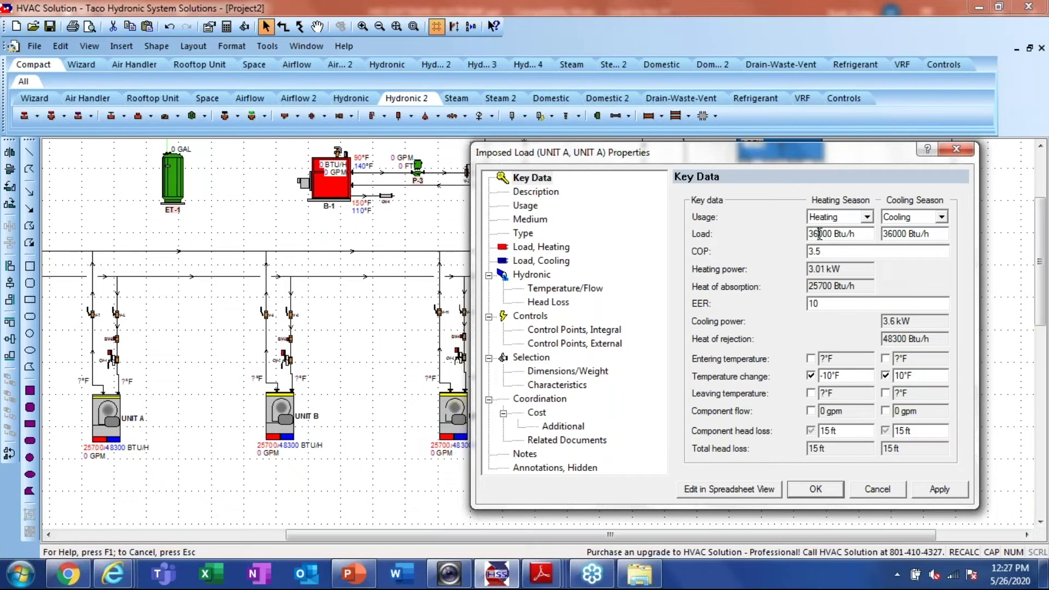
text(30)
text(30)
click(814, 492)
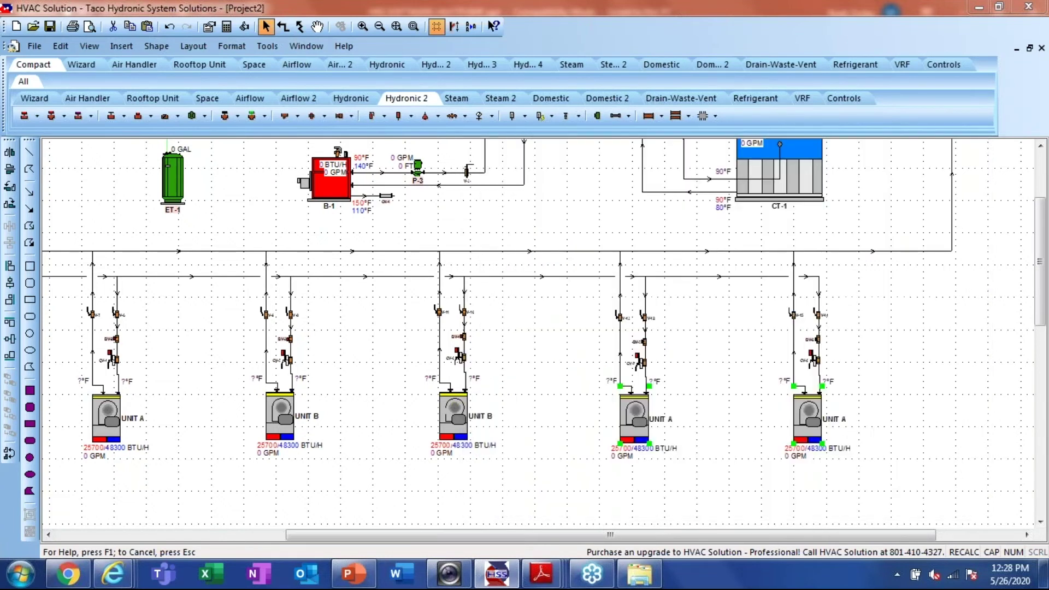
Insert a balancing valve in the supply header just upstream of the first UNIT A branch
scroll(668, 527, down, 2)
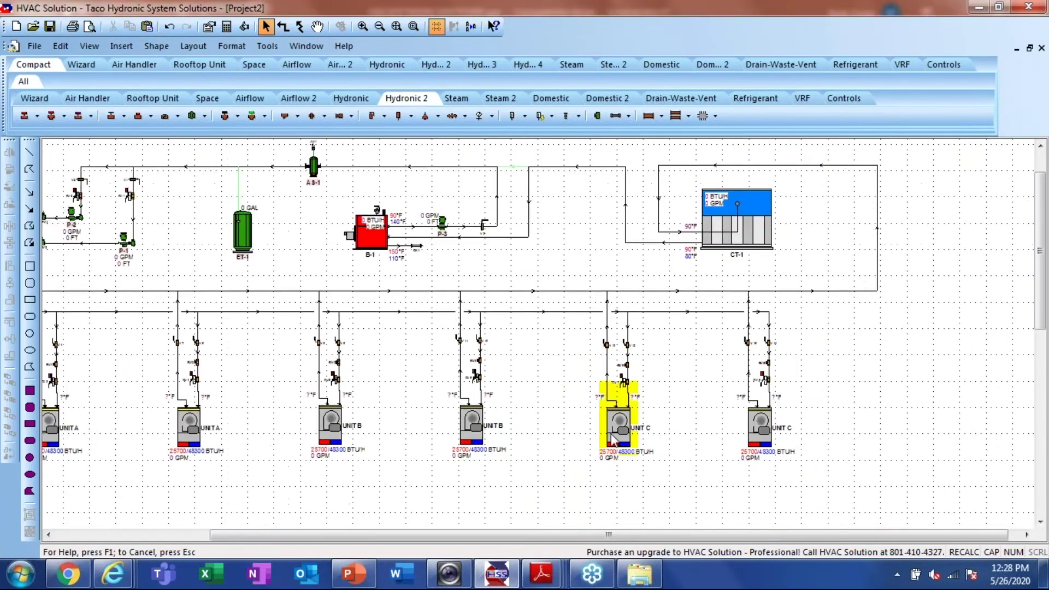
scroll(279, 377, up, 1)
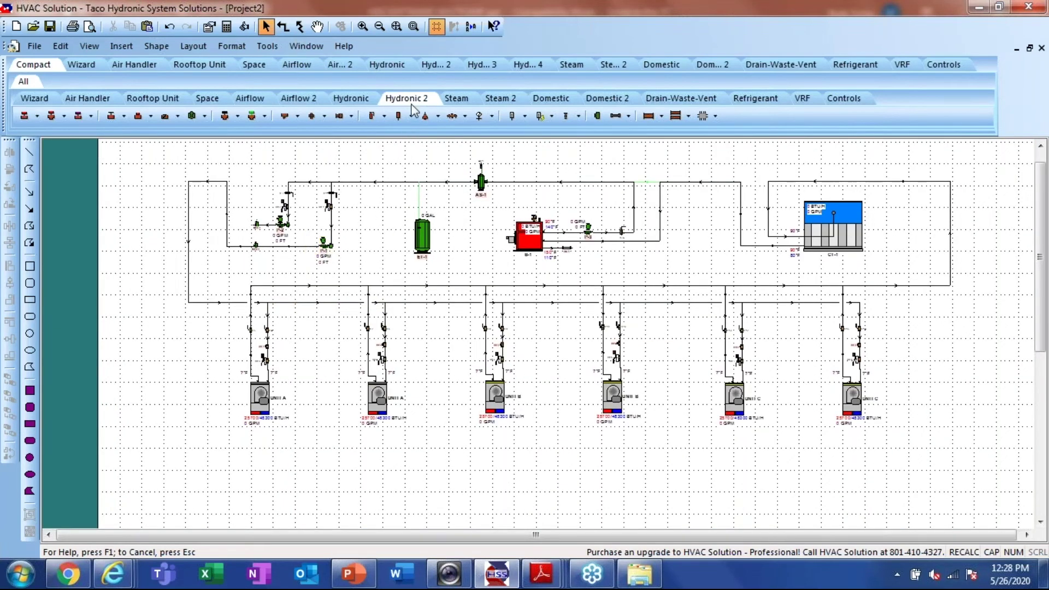
click(138, 117)
scroll(214, 312, up, 2)
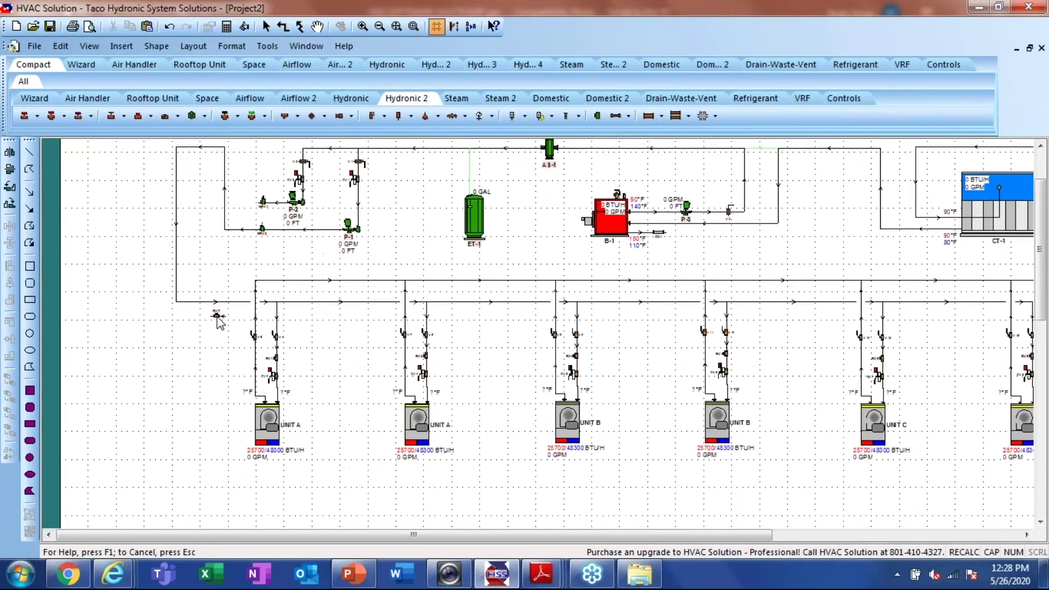
click(209, 308)
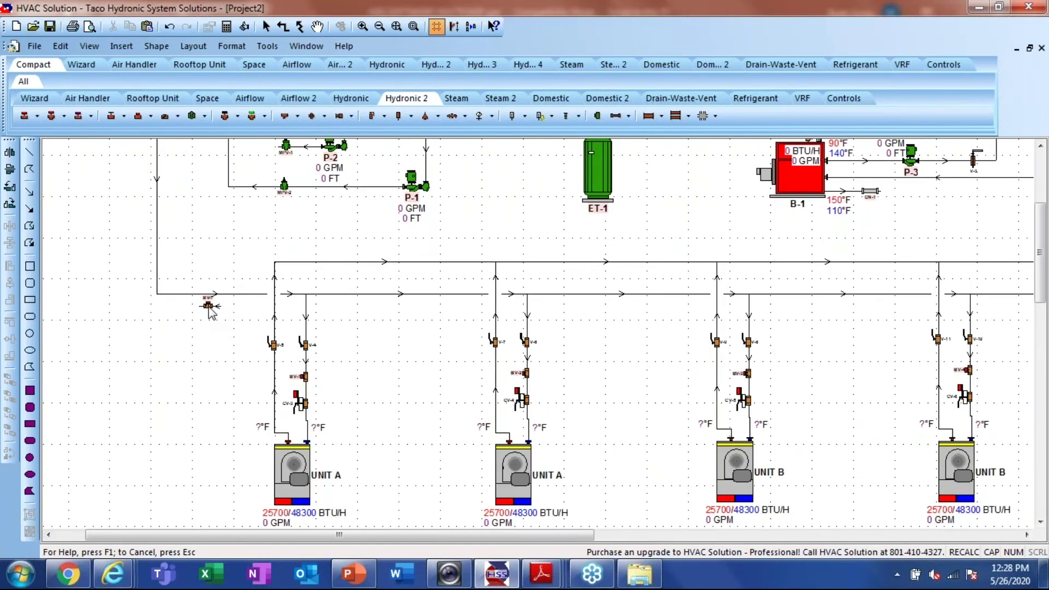
scroll(208, 300, up, 1)
key(Escape)
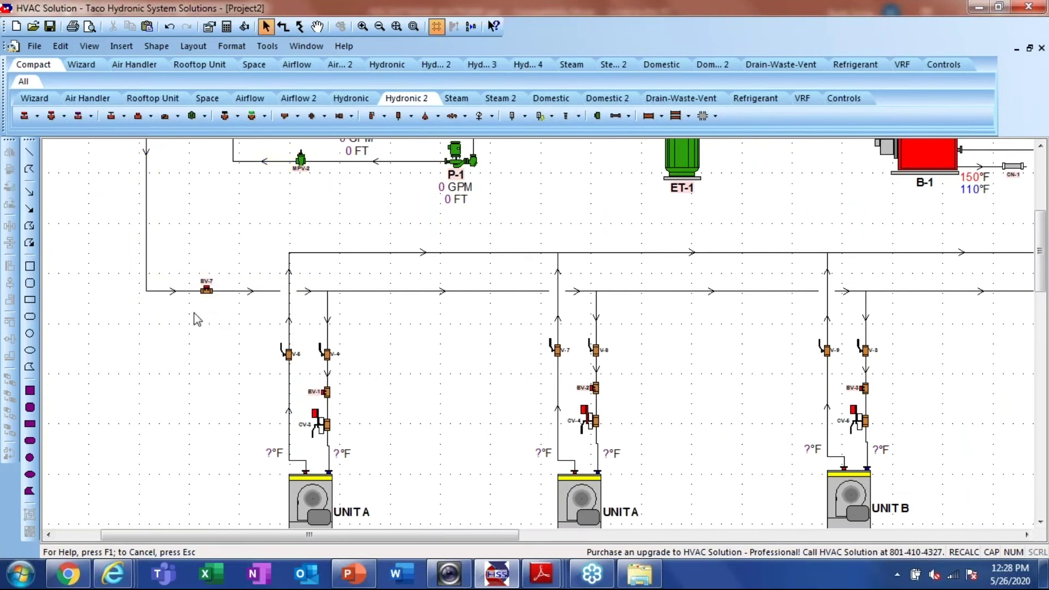
Copy the six-unit heat pump row with its headers and balancing valve, and paste it directly below the original row
scroll(192, 311, down, 4)
scroll(192, 311, down, 2)
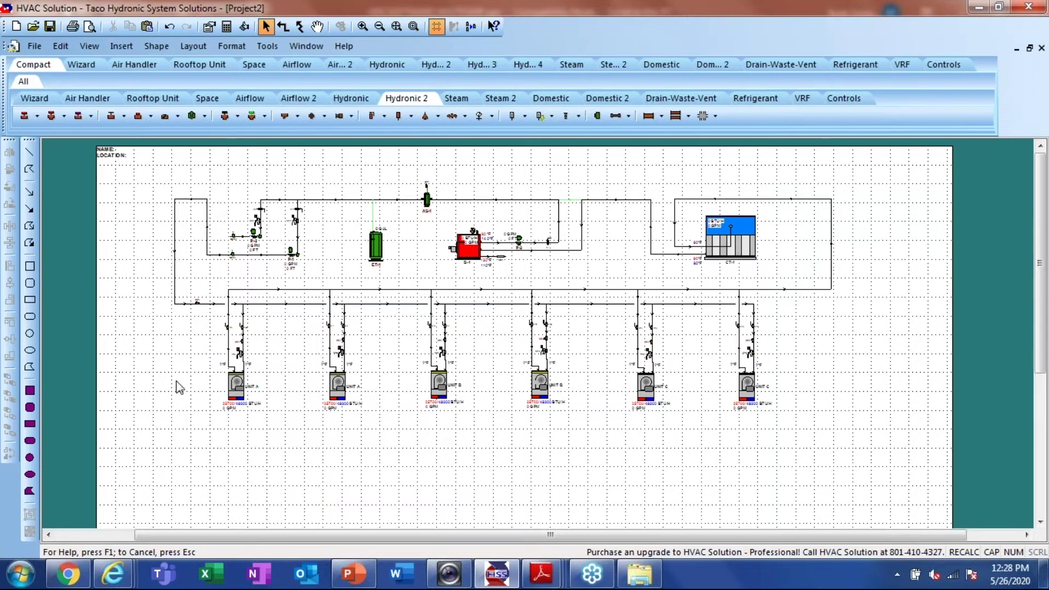
scroll(176, 383, down, 2)
scroll(175, 383, down, 1)
drag(157, 326, 558, 414)
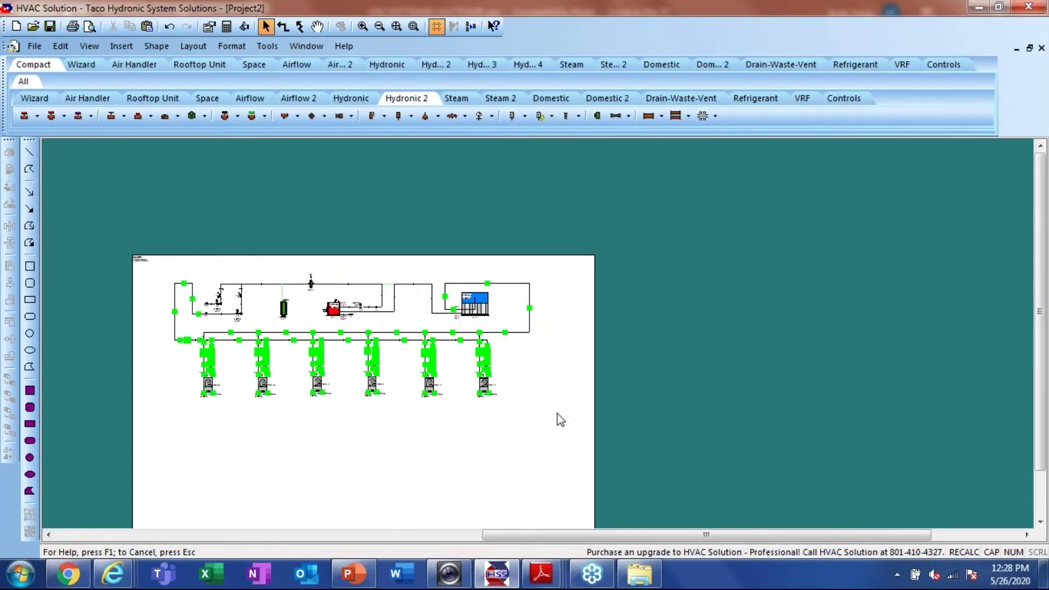
right_click(560, 419)
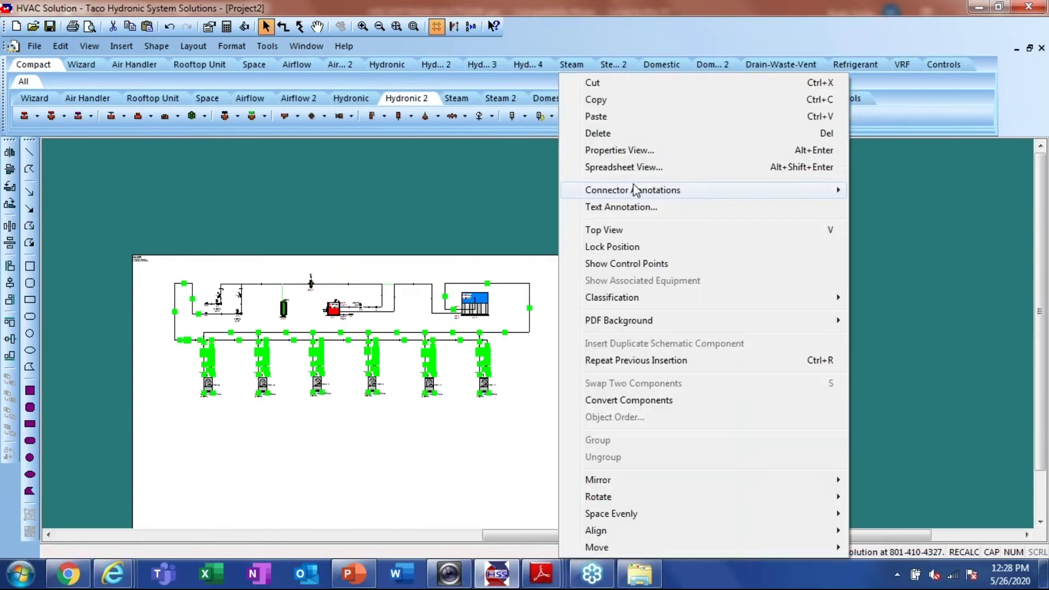
click(619, 100)
right_click(550, 389)
click(599, 116)
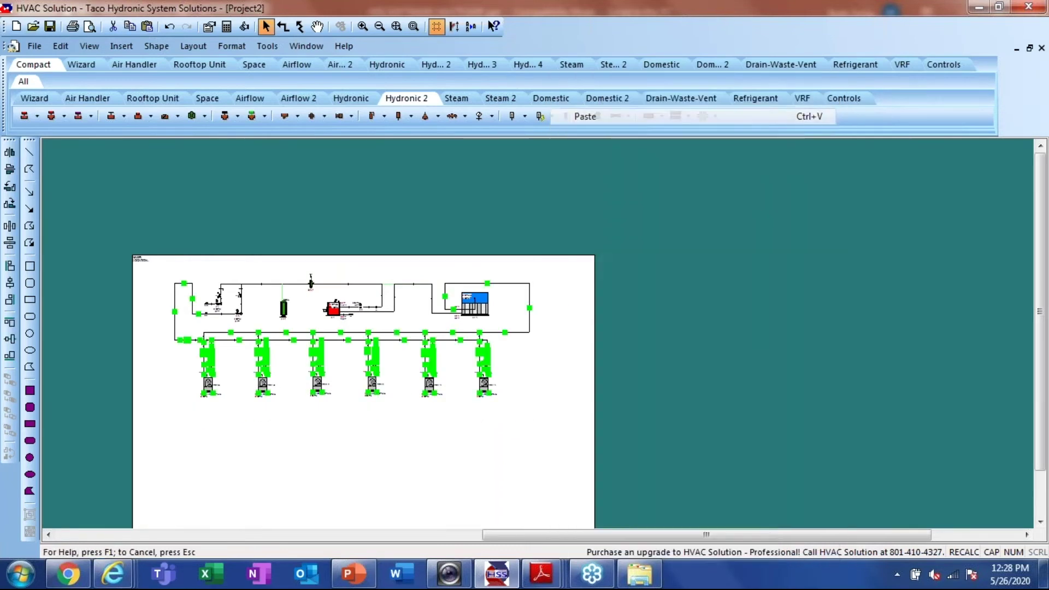
scroll(164, 432, up, 5)
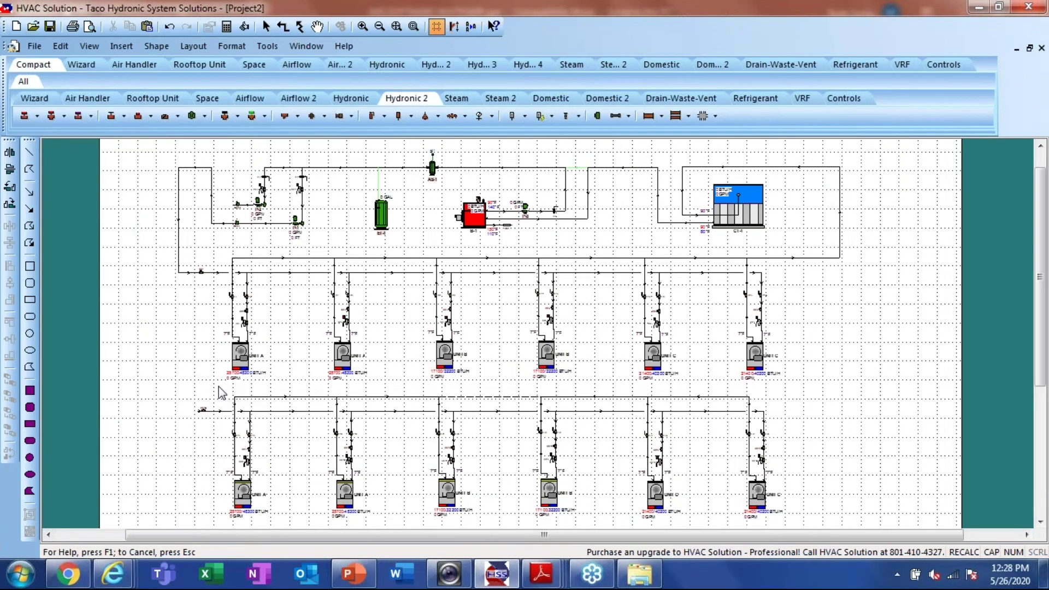
click(221, 393)
Paste another copy of the heat pump row as the third row, aligned below the second one
scroll(199, 382, down, 3)
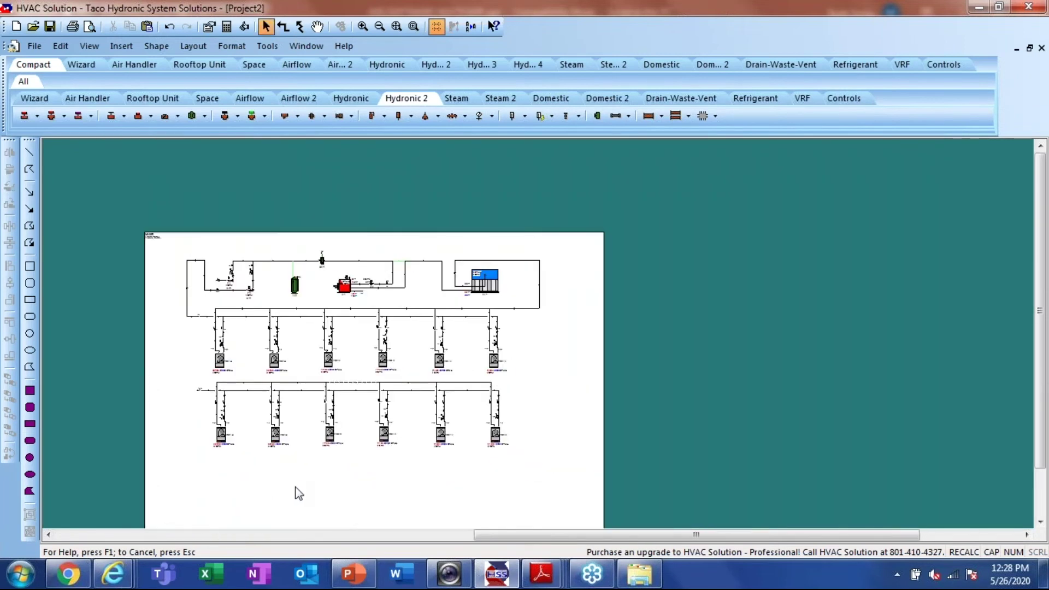
right_click(298, 493)
click(350, 46)
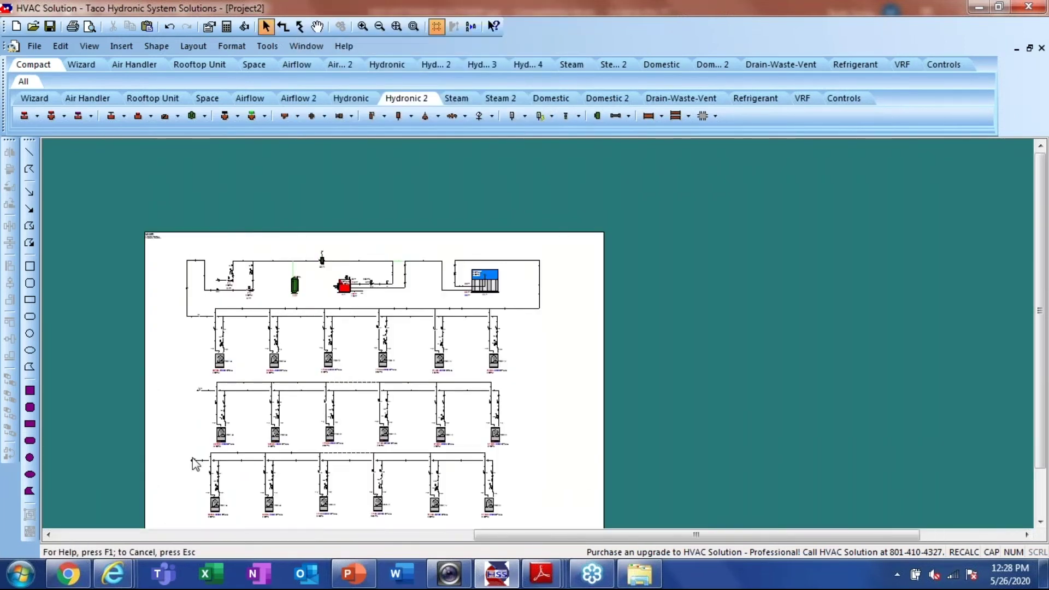
scroll(204, 479, down, 2)
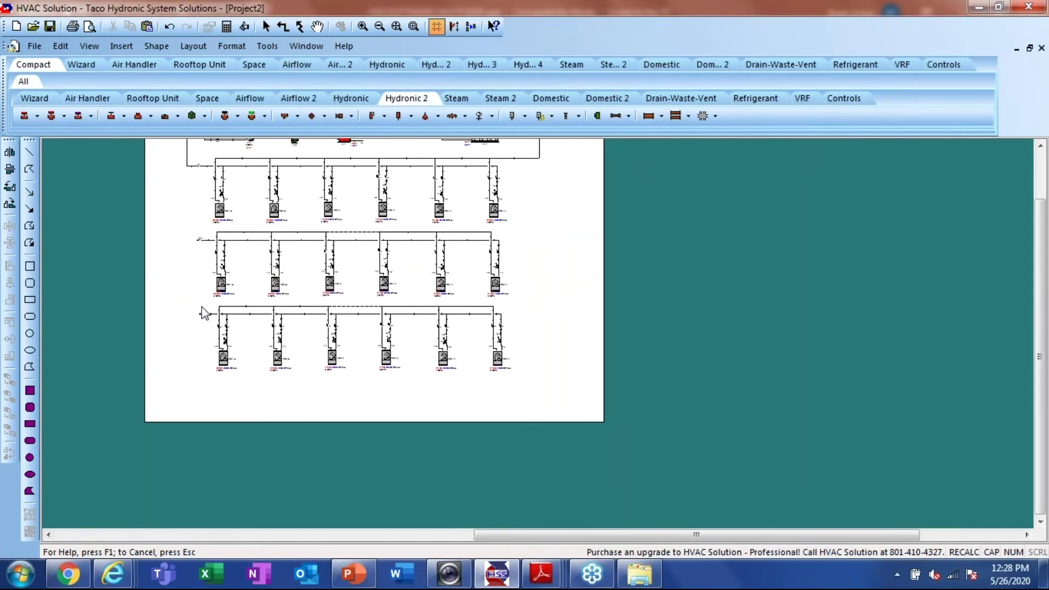
click(202, 307)
Paste a fourth heat pump row below the third one, across the lower page boundary
right_click(554, 277)
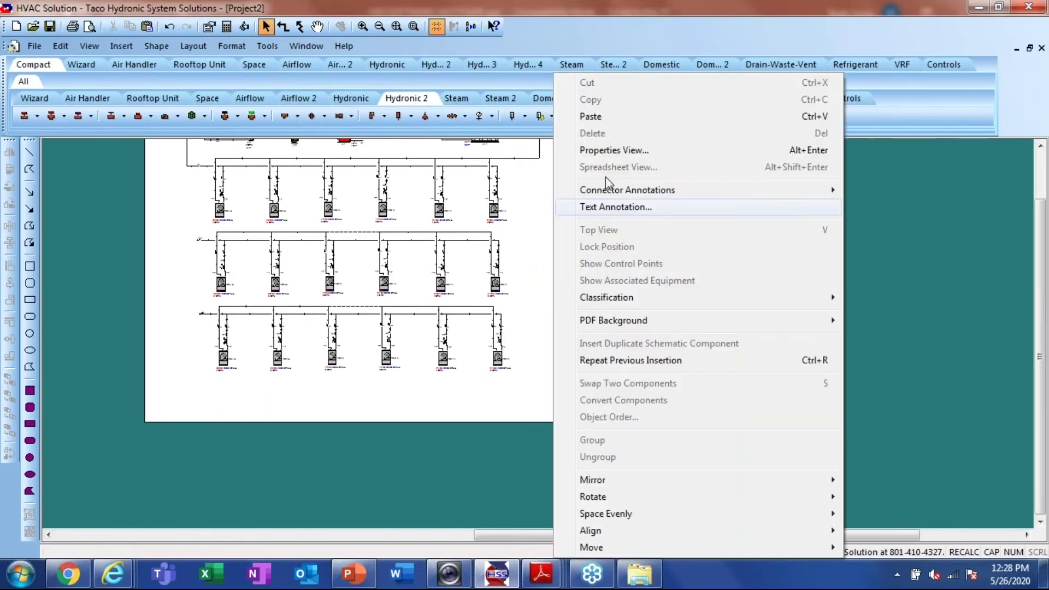
click(614, 119)
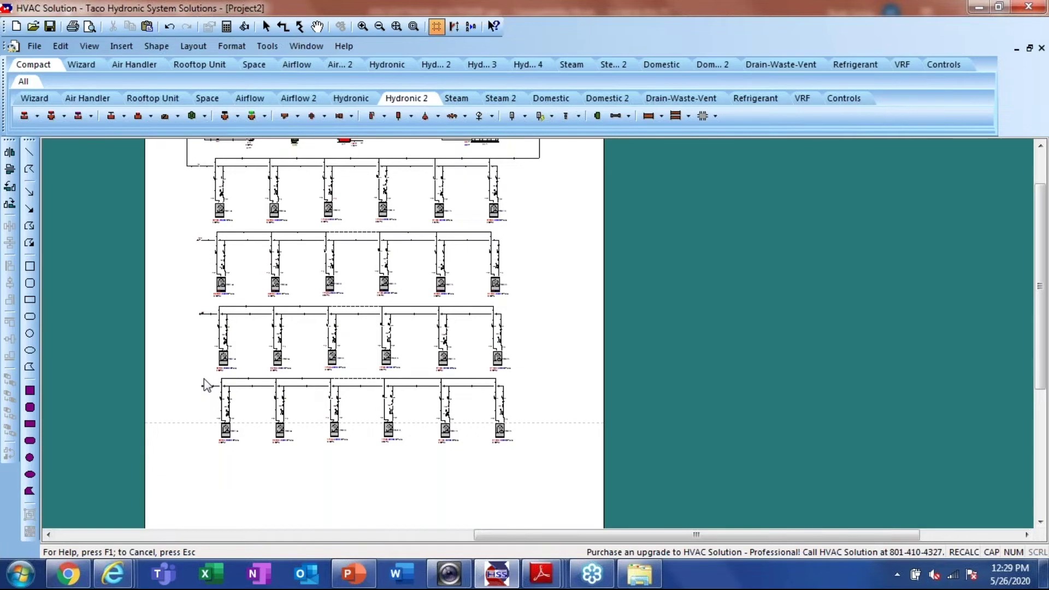
click(206, 385)
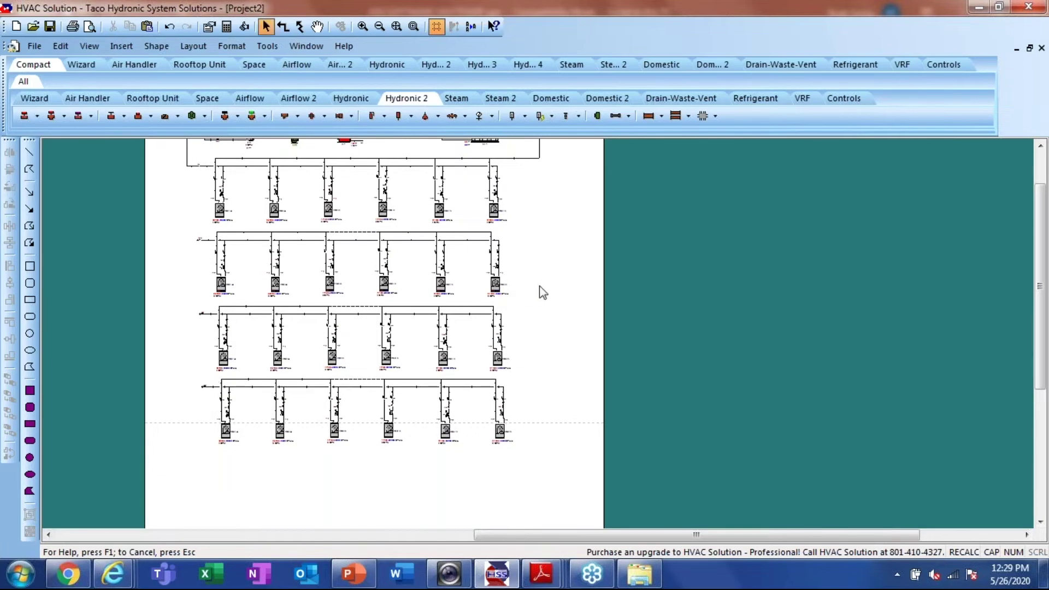
Paste a fifth heat pump row below the fourth one and shift it into line with the rows above
right_click(540, 287)
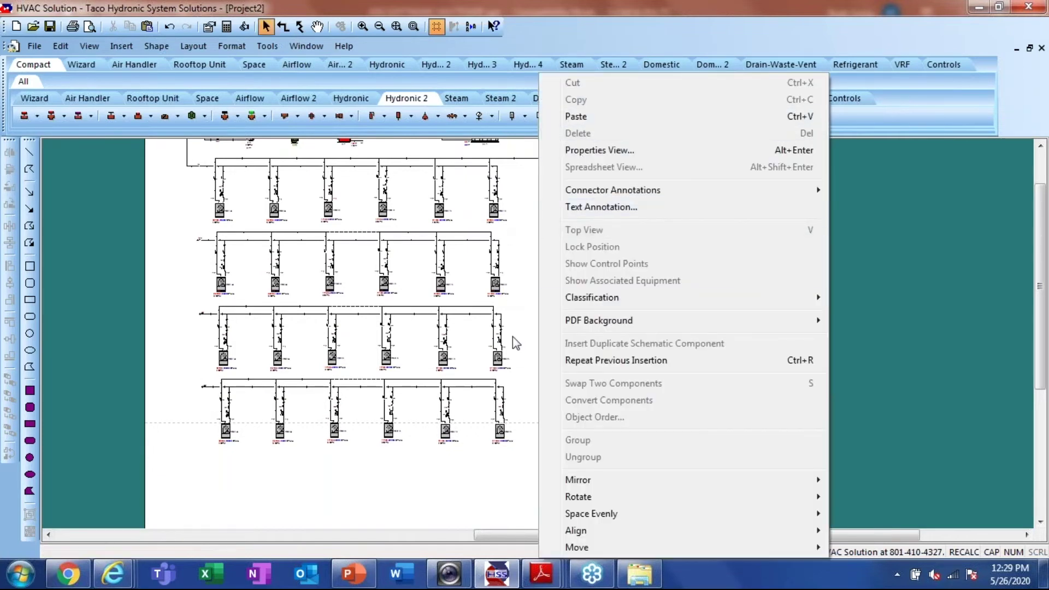
click(577, 116)
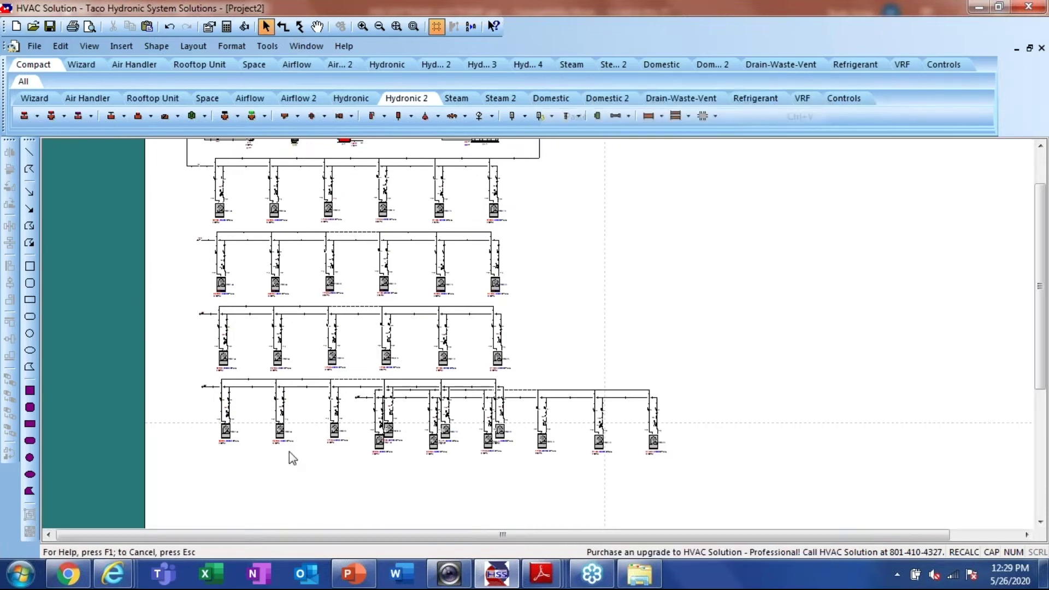
click(205, 458)
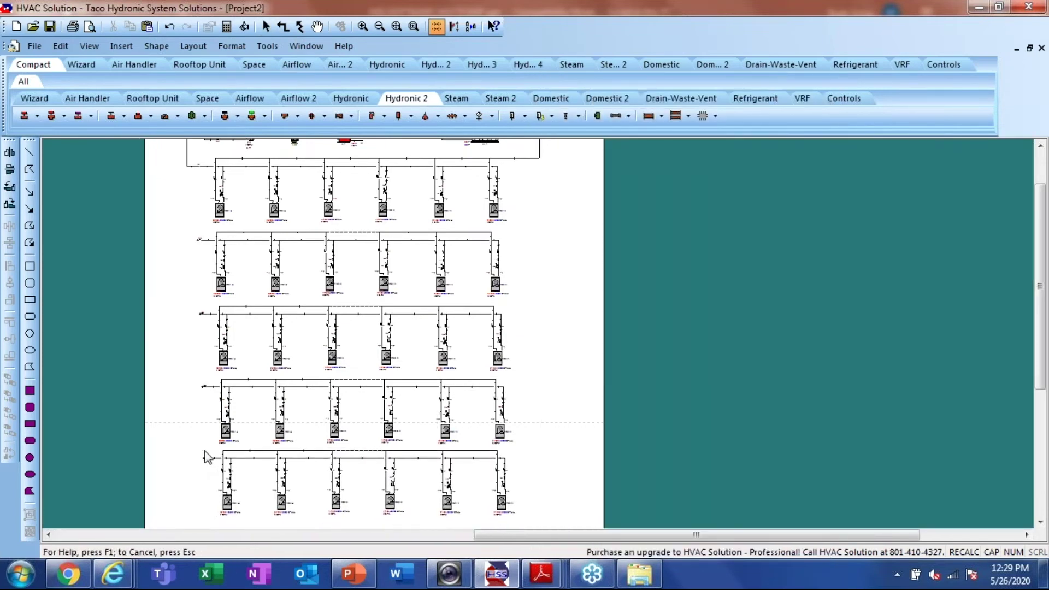
drag(207, 458, 202, 452)
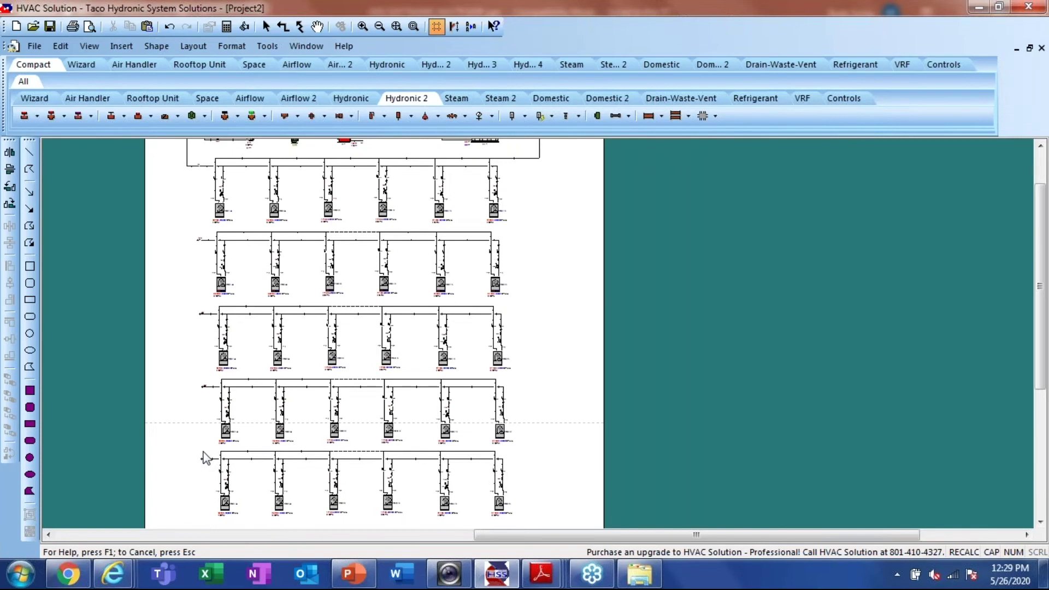
Connect the fifth row's supply inlet to the first row's supply line with a vertical supply main along the inlet side
scroll(178, 438, up, 5)
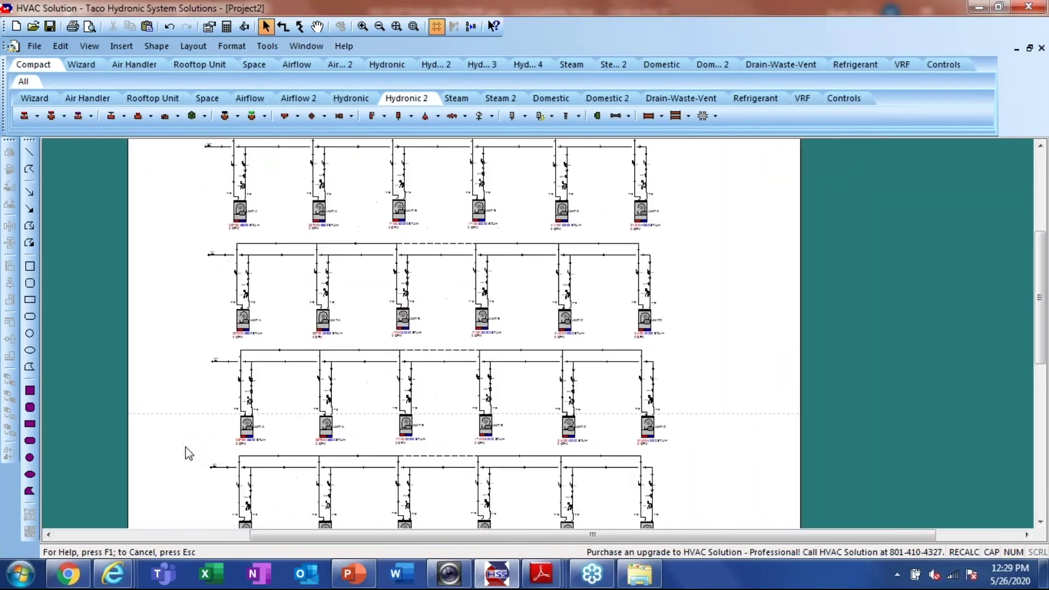
mouse_move(221, 468)
mouse_down()
mouse_move(183, 465)
mouse_move(206, 346)
mouse_move(205, 102)
mouse_move(159, 120)
mouse_move(143, 99)
mouse_move(149, 223)
mouse_up()
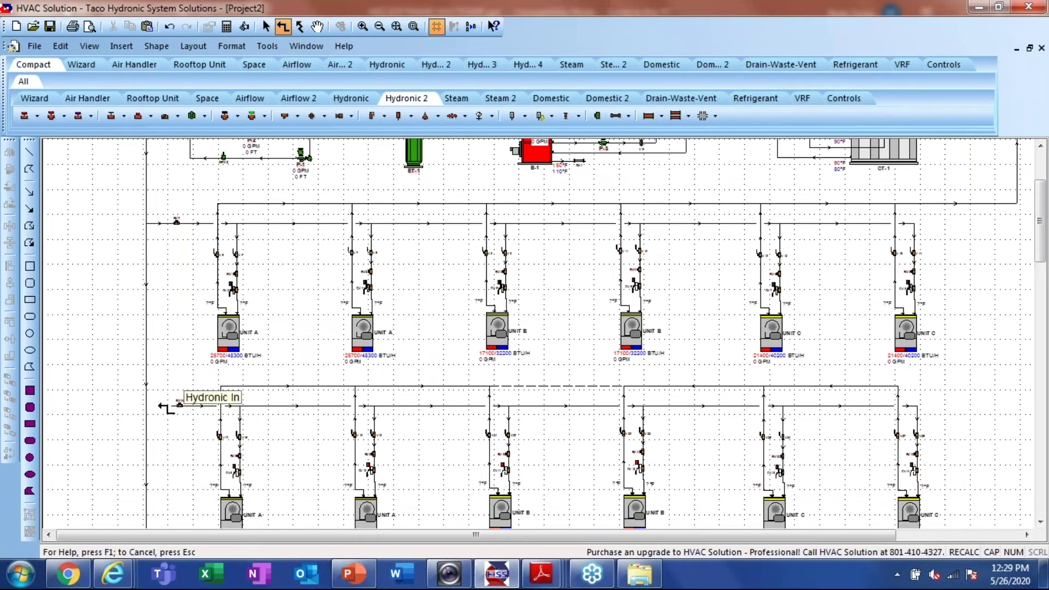
Connect the supply inlets of the second, third and fourth heat pump rows to the vertical supply main
scroll(147, 465, down, 4)
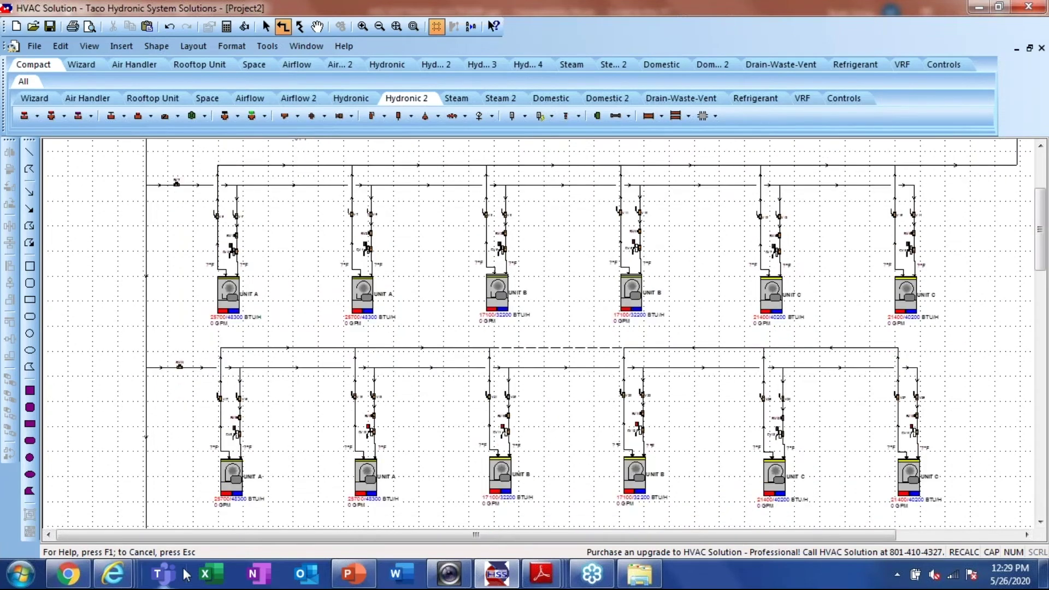
scroll(186, 380, down, 2)
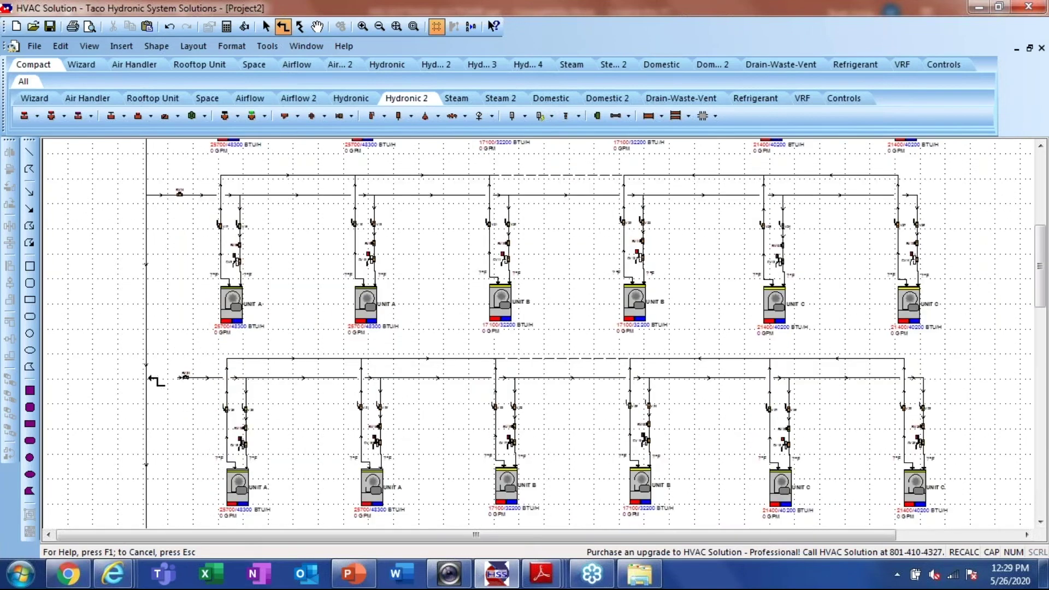
drag(186, 379, 148, 377)
scroll(183, 465, down, 3)
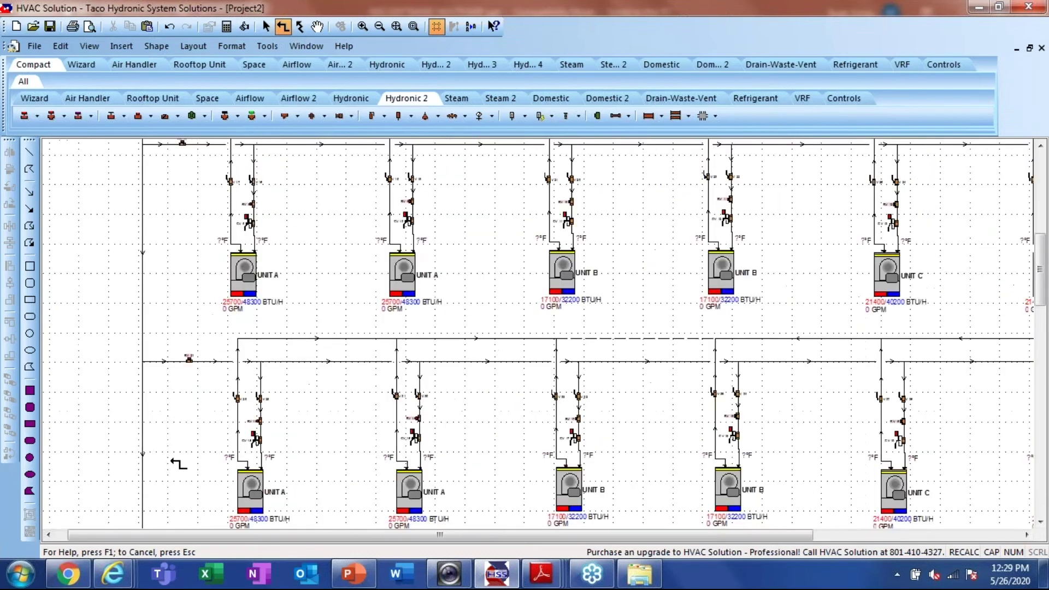
scroll(183, 464, down, 1)
scroll(183, 465, down, 1)
scroll(182, 360, up, 4)
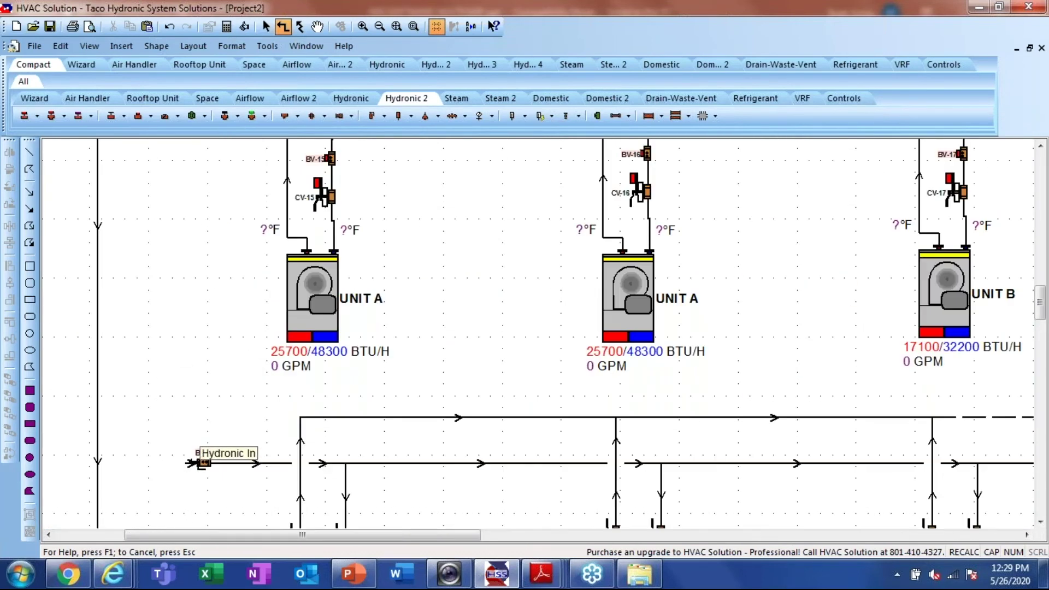
drag(193, 463, 101, 464)
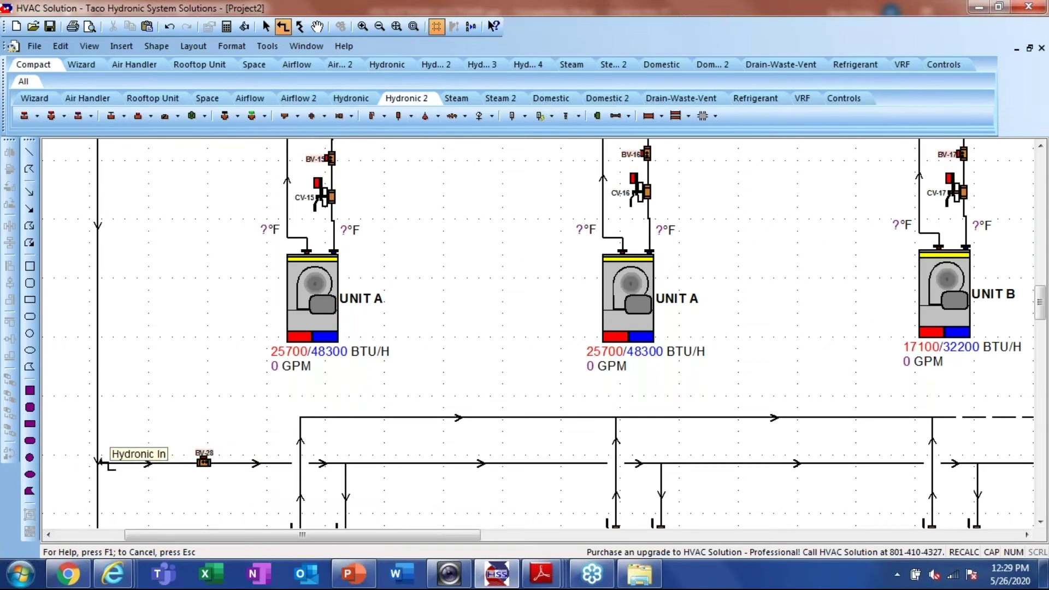
Connect the fifth row's return header from its last UNIT C to the cooling tower return line with a vertical return main
scroll(205, 312, down, 4)
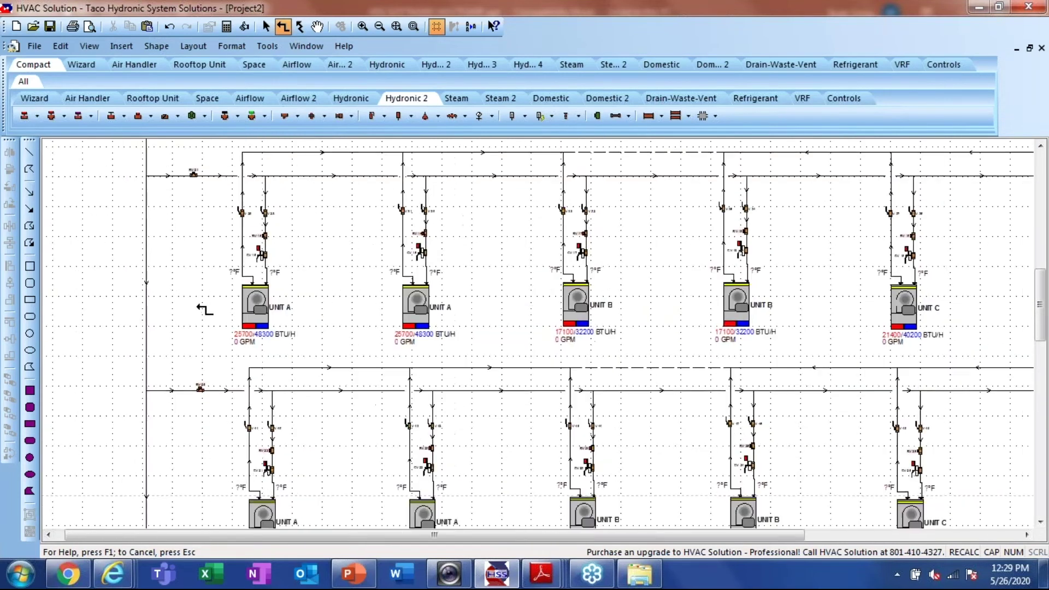
scroll(205, 314, down, 1)
scroll(191, 465, up, 3)
scroll(167, 429, down, 5)
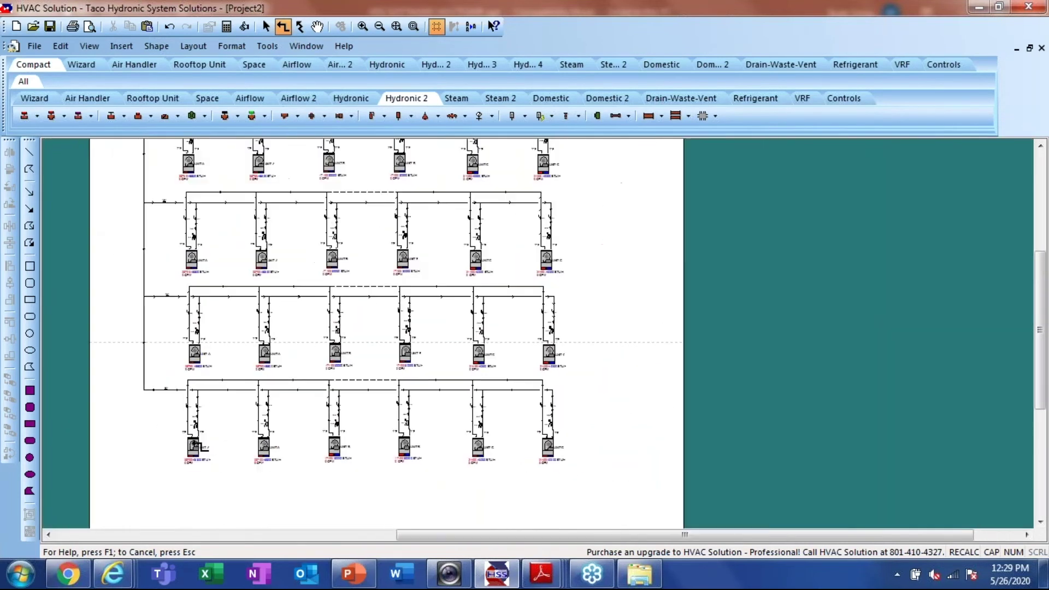
scroll(853, 352, up, 1)
scroll(608, 402, down, 5)
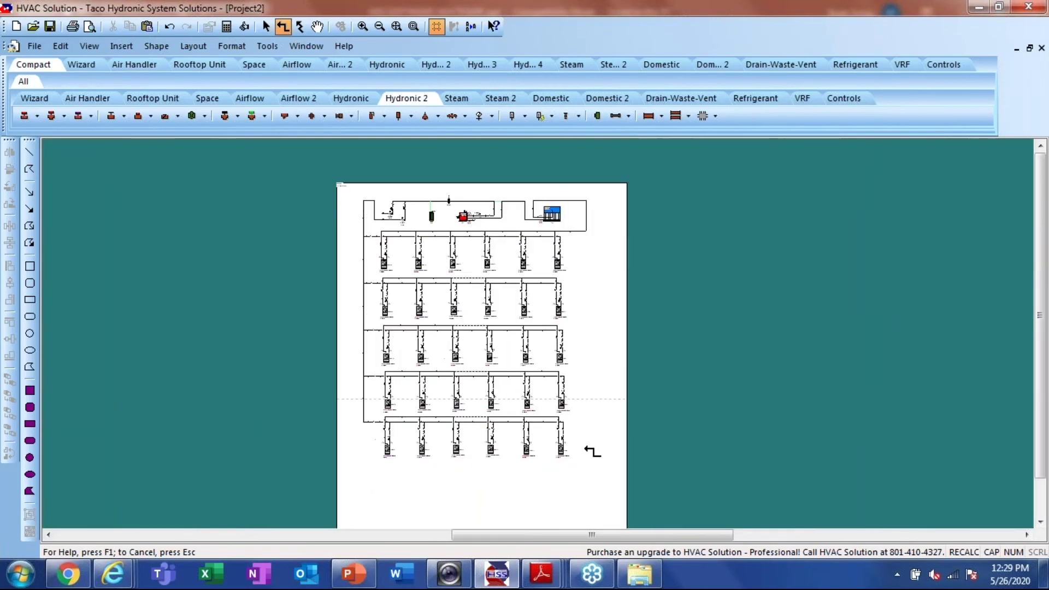
scroll(604, 266, up, 4)
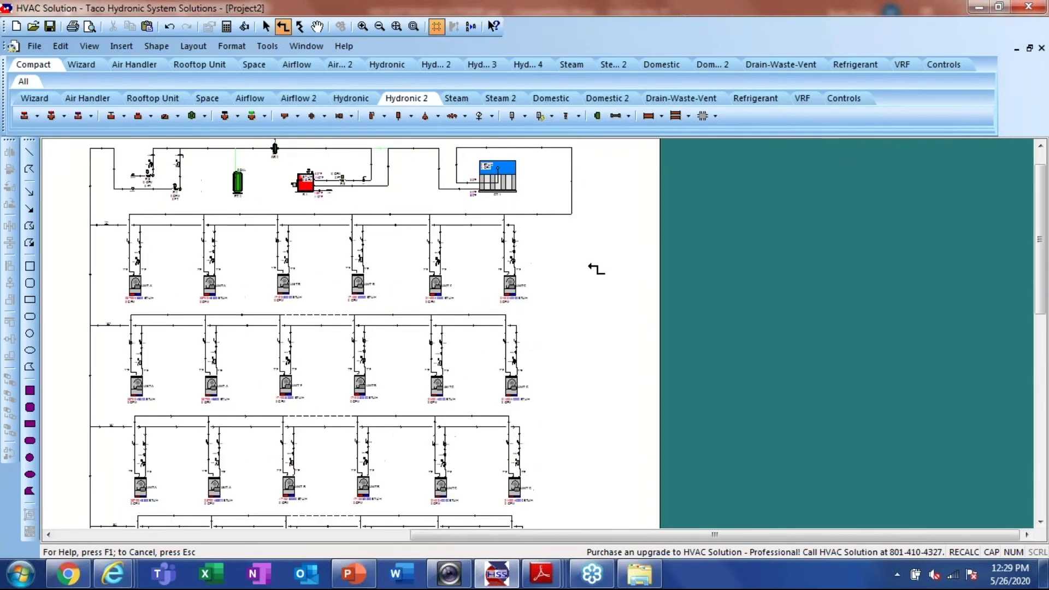
scroll(525, 375, up, 1)
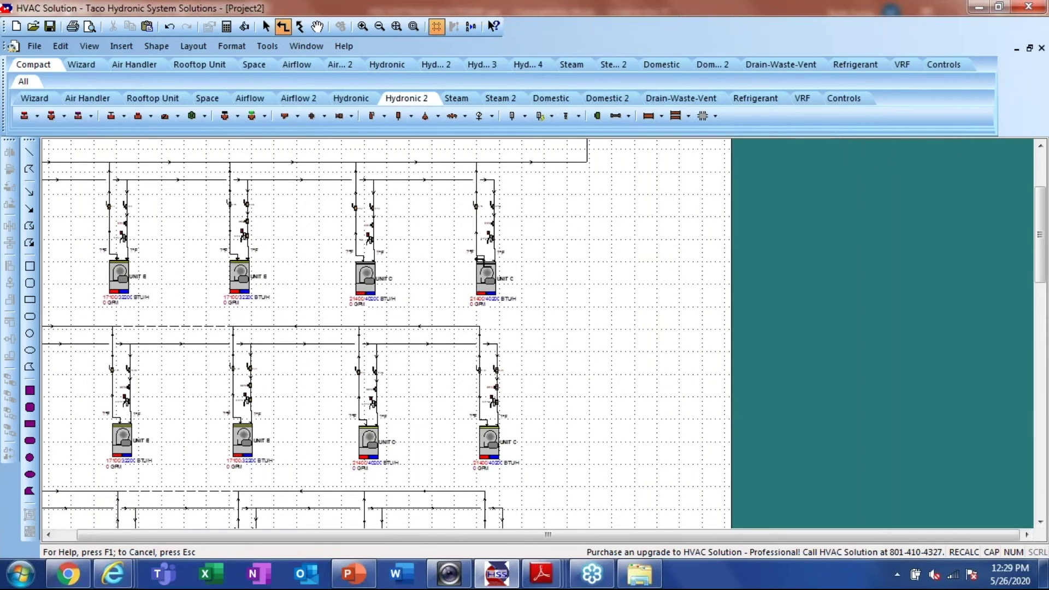
scroll(525, 375, down, 2)
scroll(519, 396, down, 1)
scroll(519, 396, up, 3)
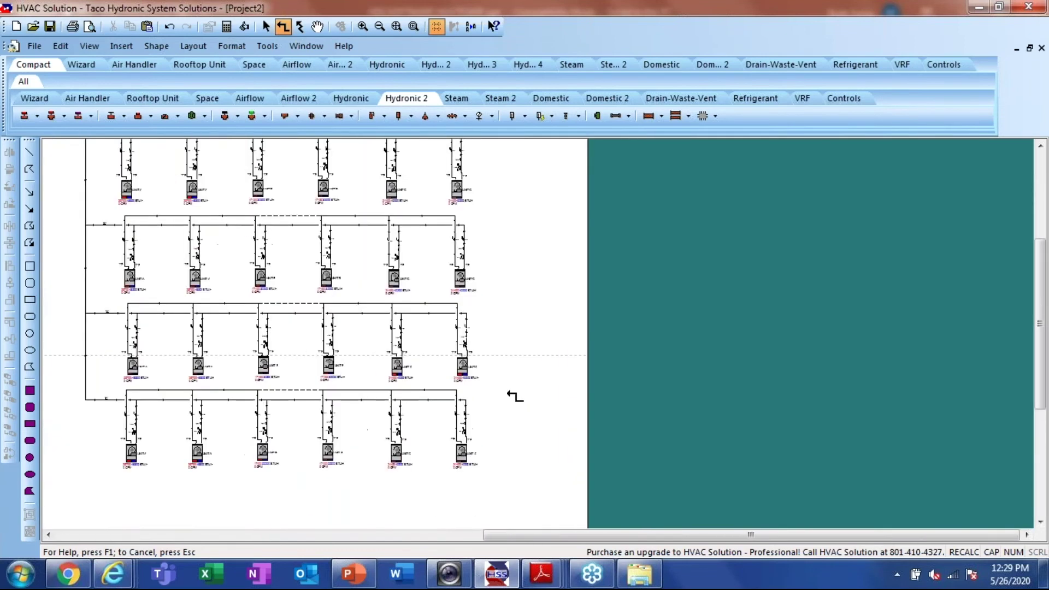
scroll(503, 396, up, 2)
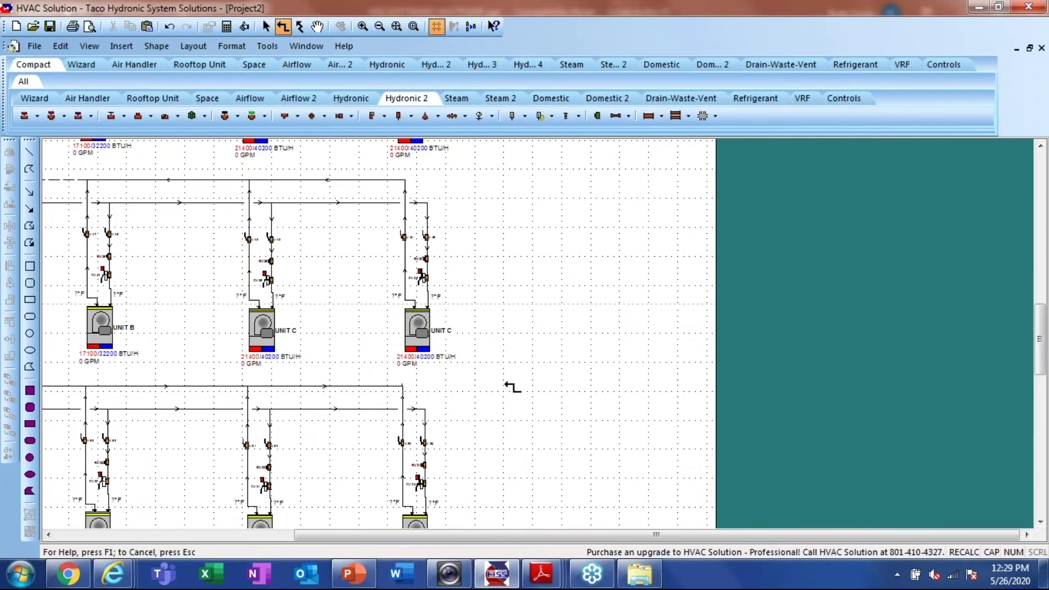
drag(513, 389, 849, 359)
scroll(762, 331, down, 2)
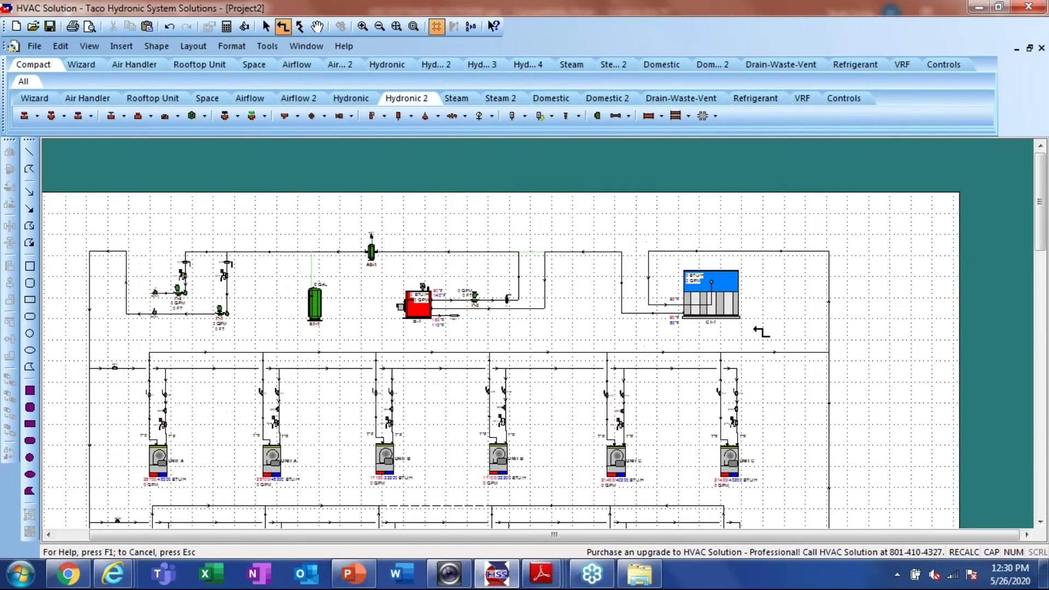
Connect the fourth row's return header at its last UNIT C branch to the vertical return main
scroll(762, 332, down, 3)
scroll(765, 464, up, 4)
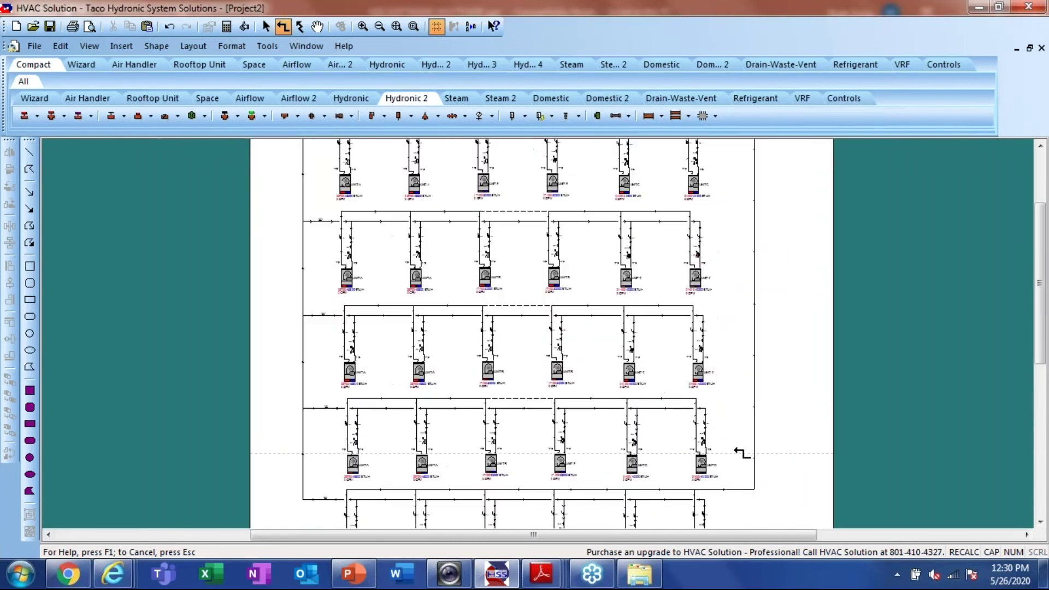
scroll(742, 452, up, 5)
scroll(683, 358, up, 3)
scroll(686, 358, down, 3)
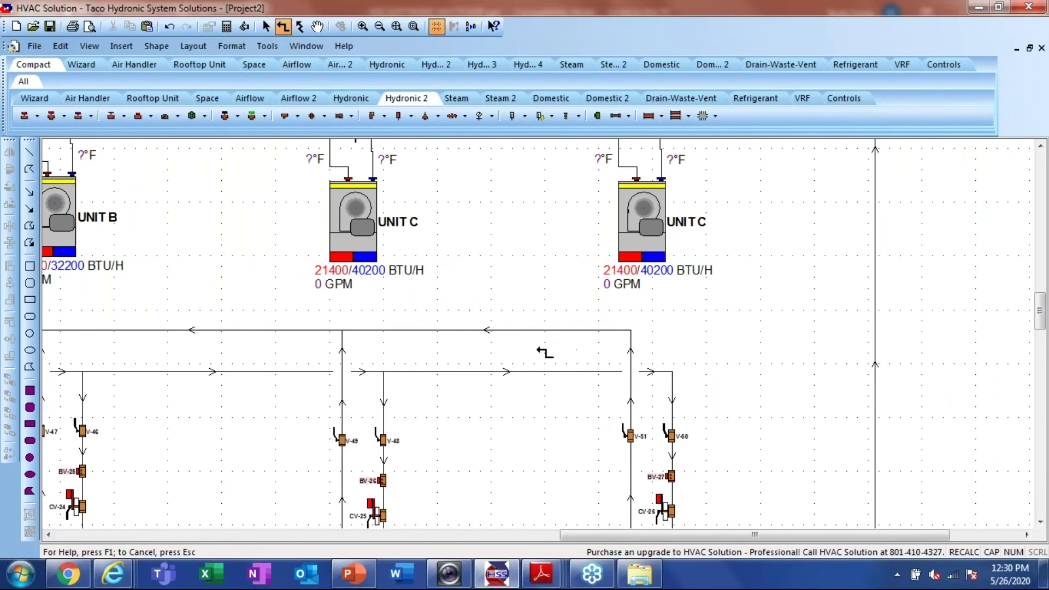
scroll(545, 352, down, 4)
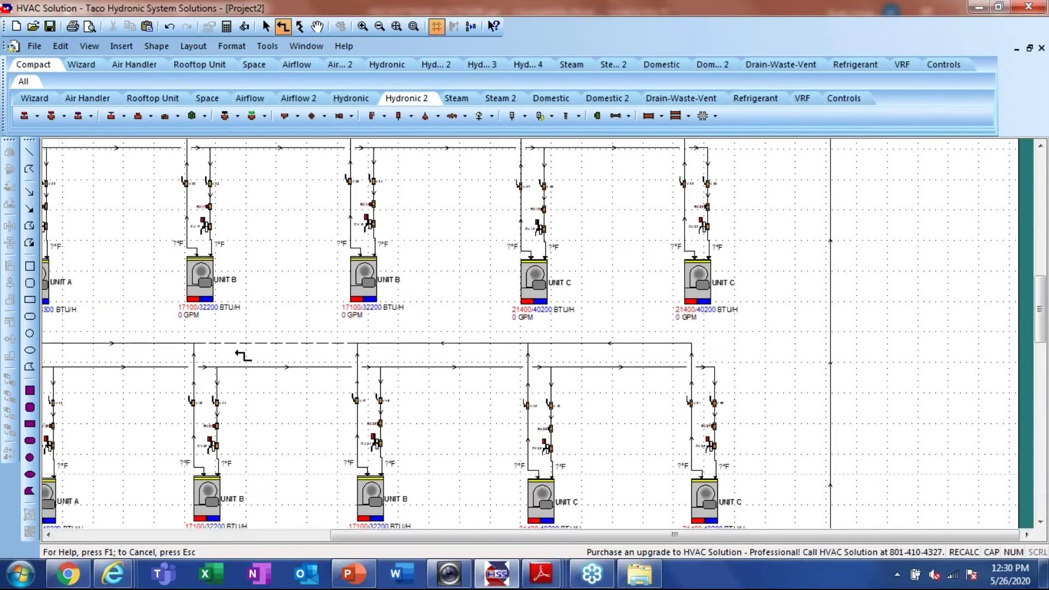
scroll(677, 346, down, 1)
scroll(520, 365, up, 4)
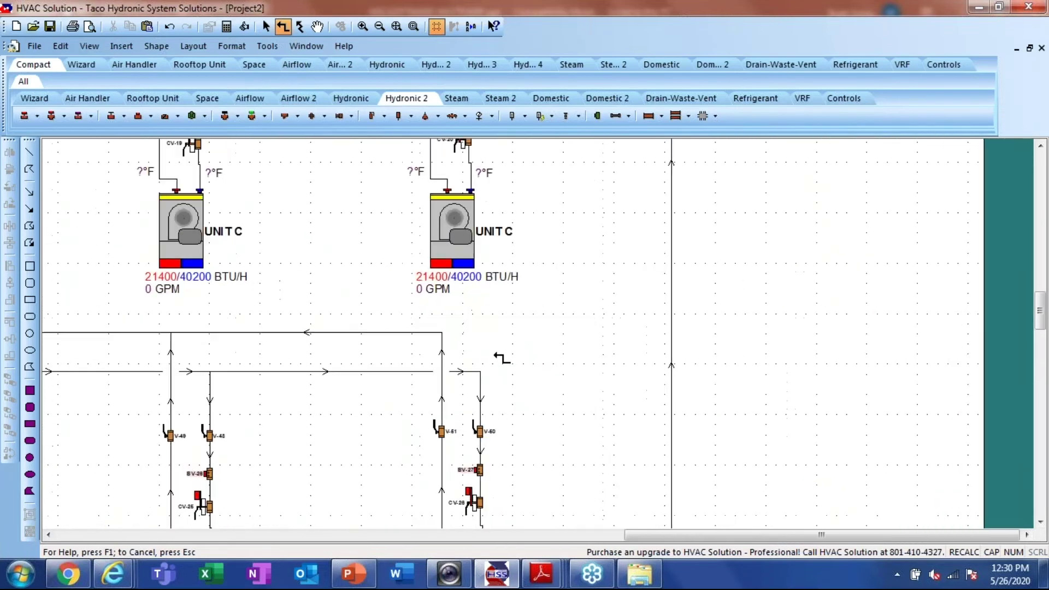
scroll(501, 358, up, 4)
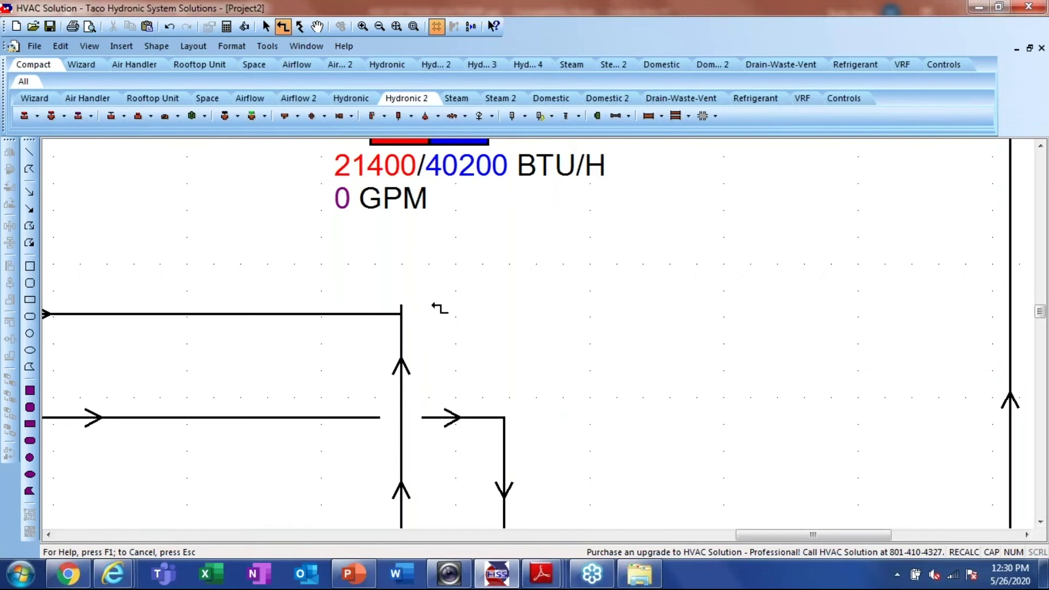
click(402, 316)
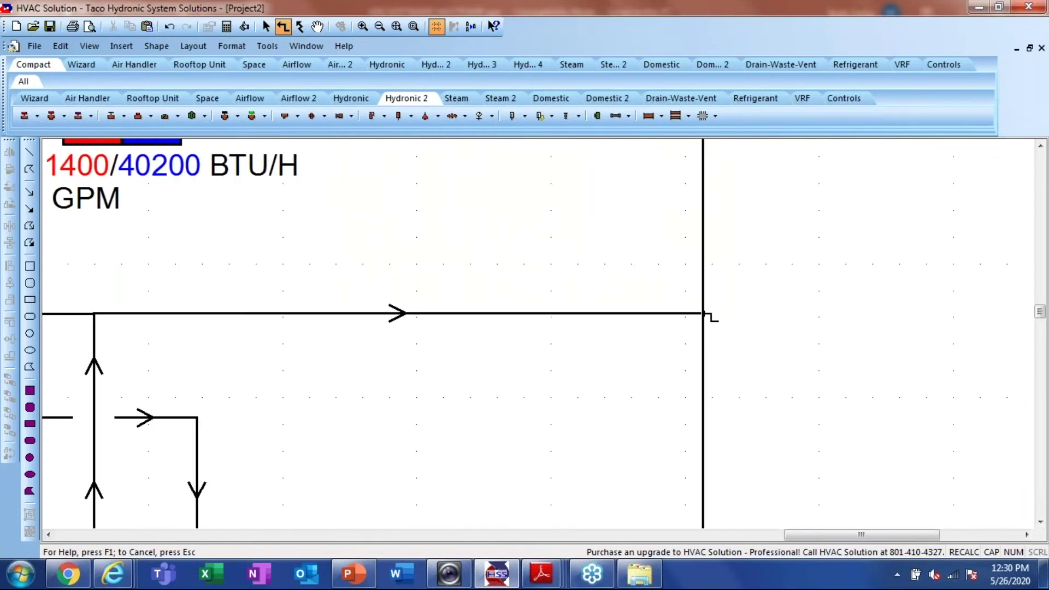
click(704, 314)
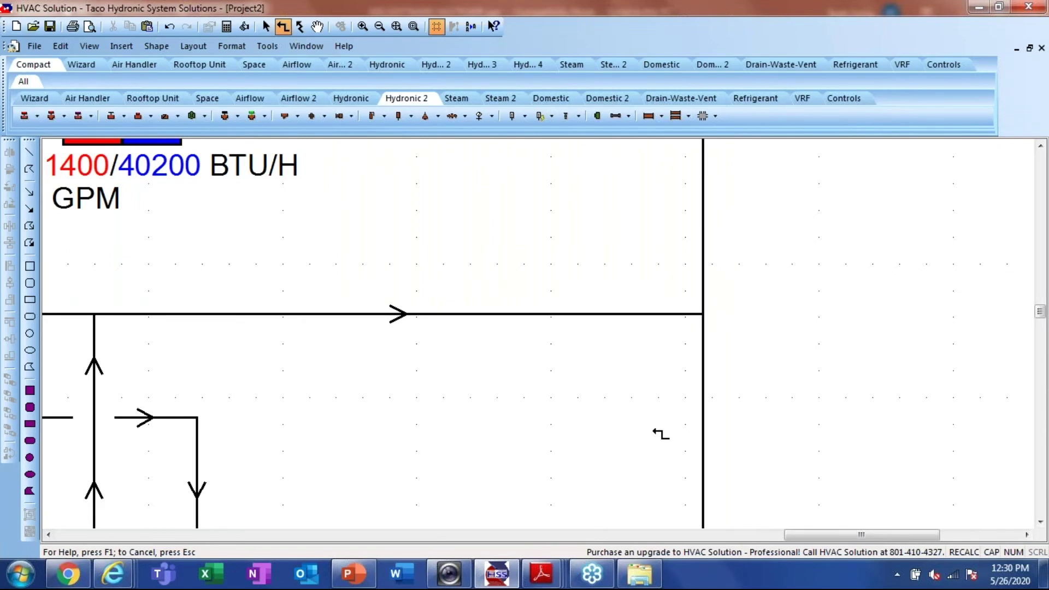
Connect the third row's return header at its last UNIT C branch to the vertical return main
scroll(662, 437, down, 1)
scroll(655, 438, down, 6)
scroll(549, 159, up, 7)
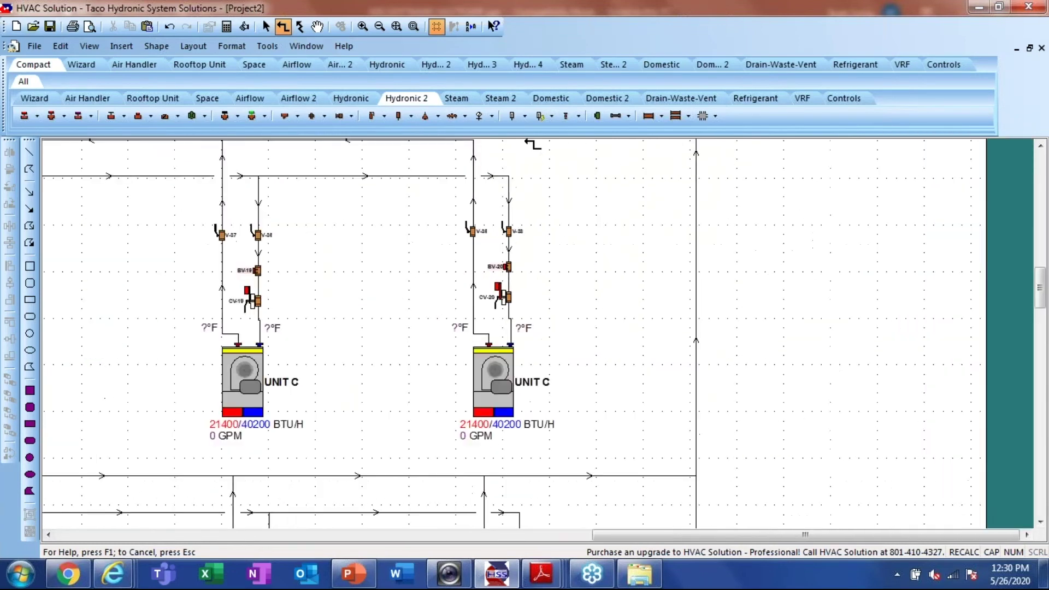
scroll(492, 229, up, 2)
scroll(481, 380, down, 4)
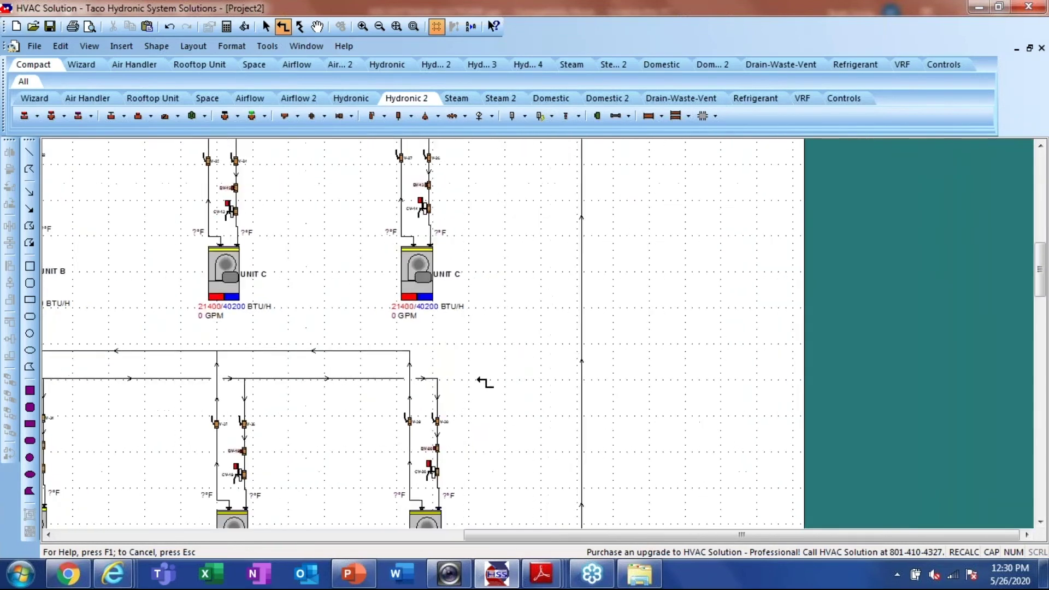
scroll(396, 348, up, 2)
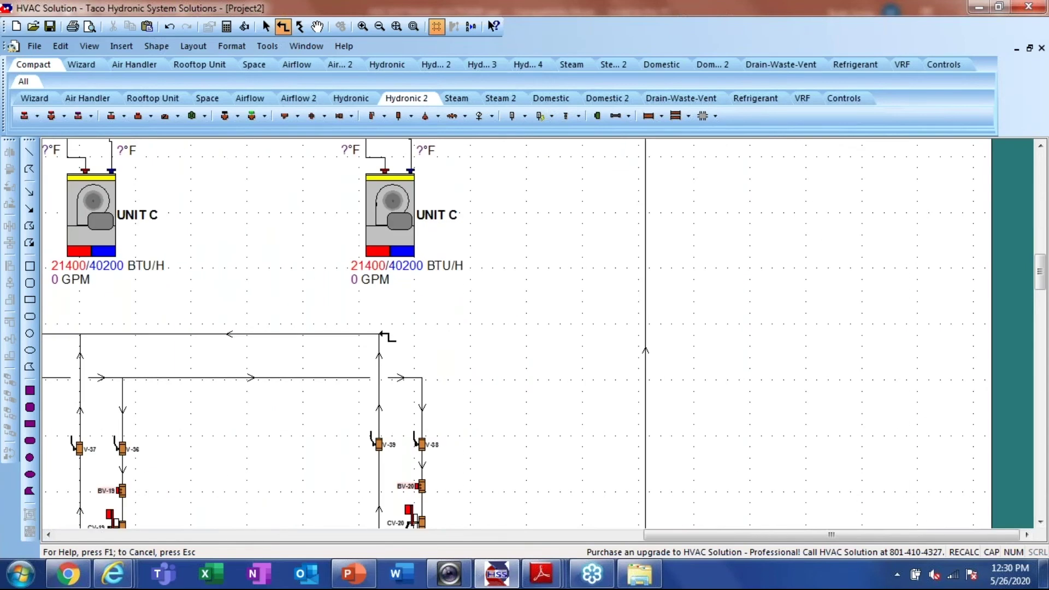
drag(381, 334, 646, 334)
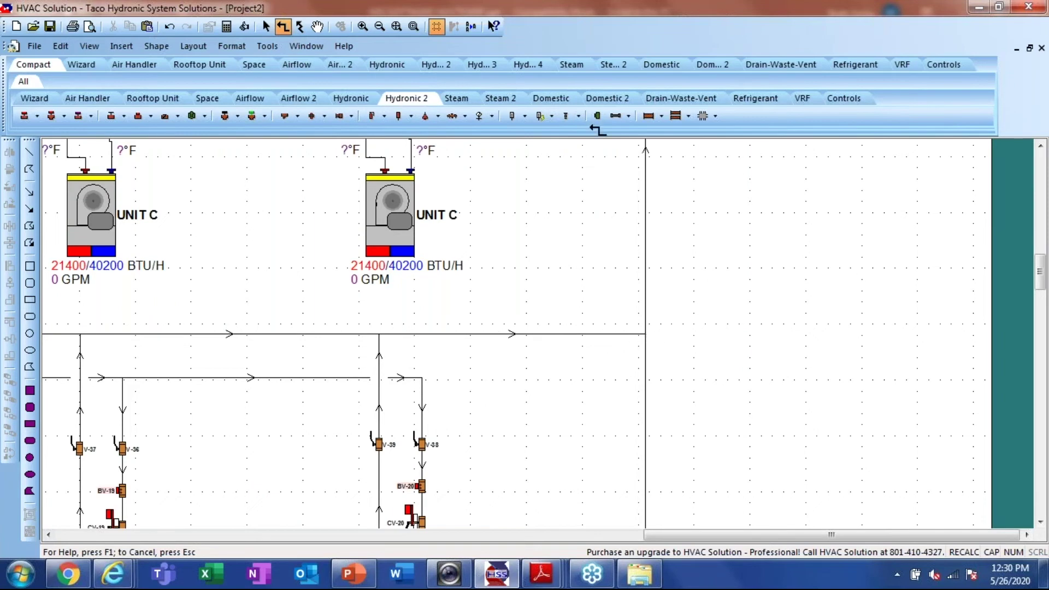
Connect the second row's return header to the vertical return main and finish the pipe connections
scroll(589, 143, up, 3)
drag(408, 424, 689, 425)
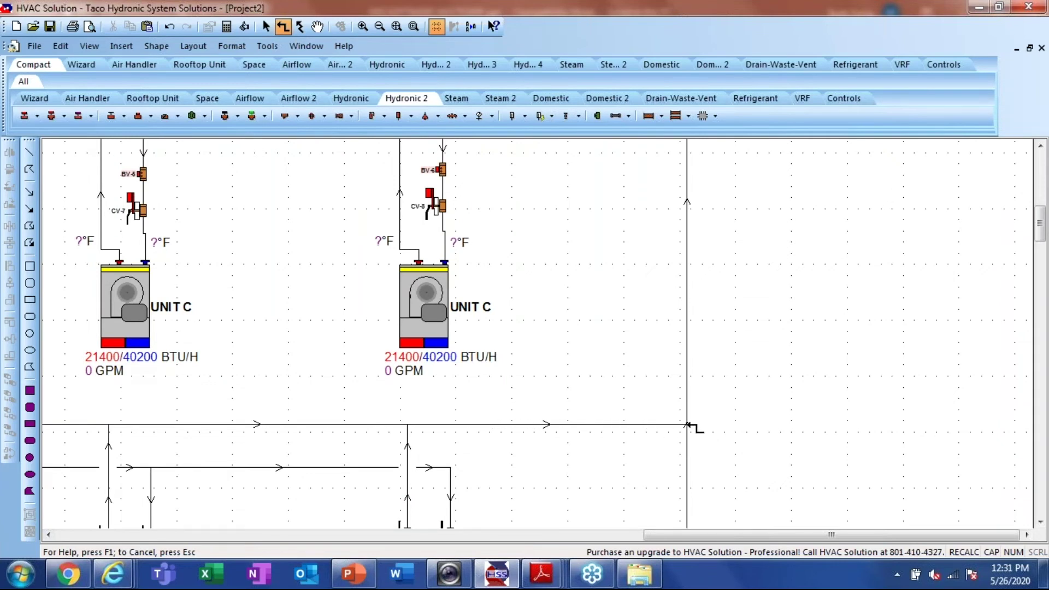
scroll(574, 137, up, 3)
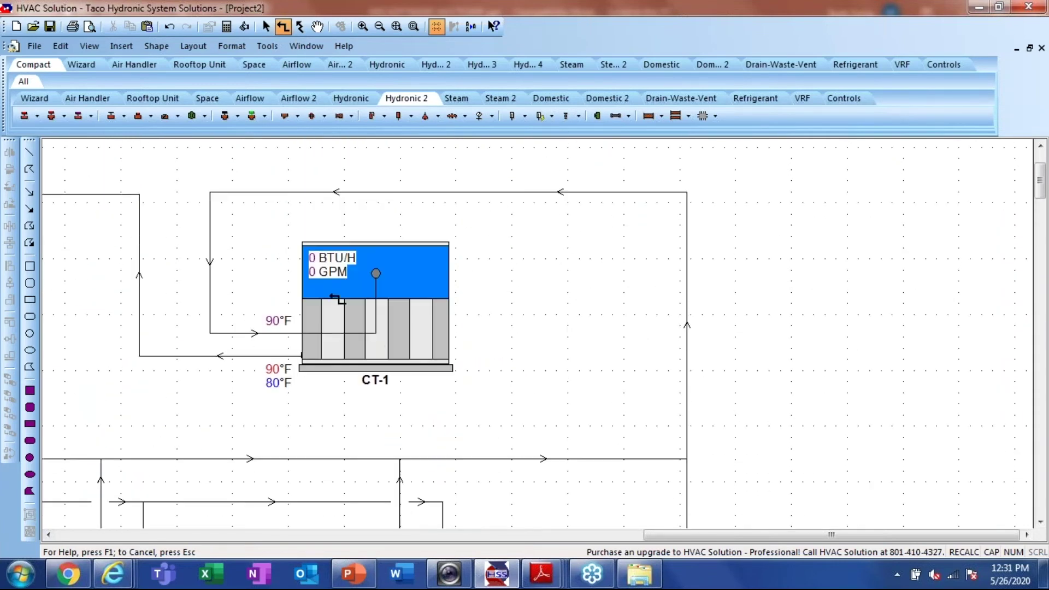
scroll(337, 300, down, 3)
key(Escape)
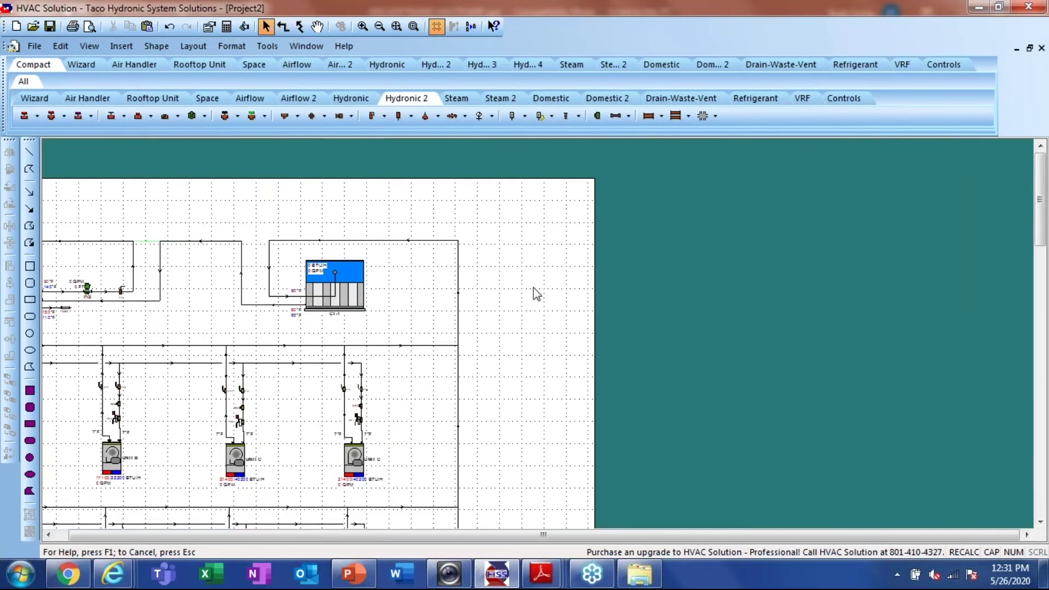
Turn off manual recalculation so the completed hydronic system calculates automatically
scroll(533, 287, down, 3)
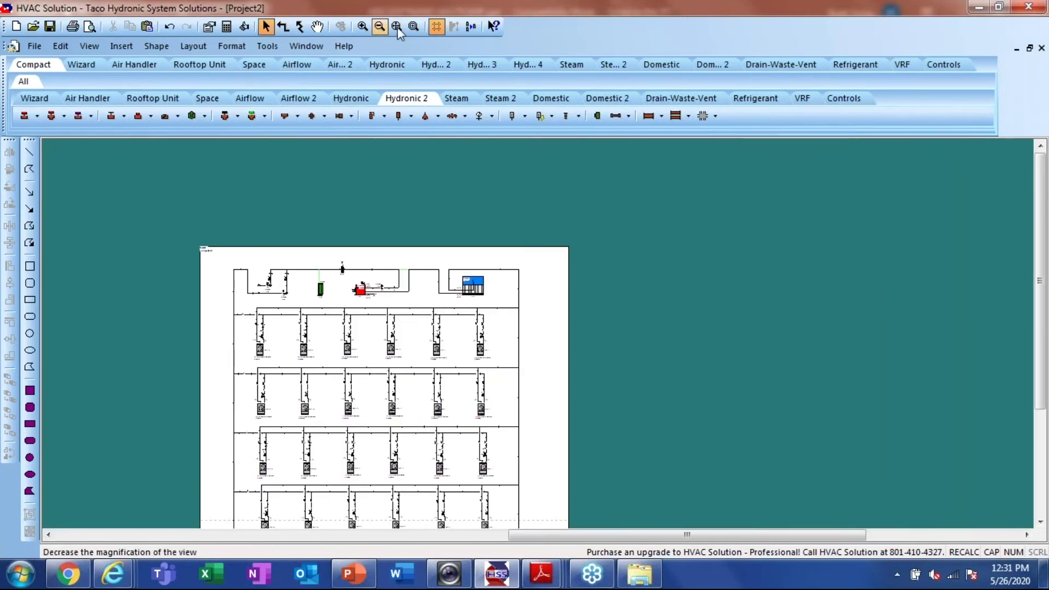
click(398, 29)
click(59, 46)
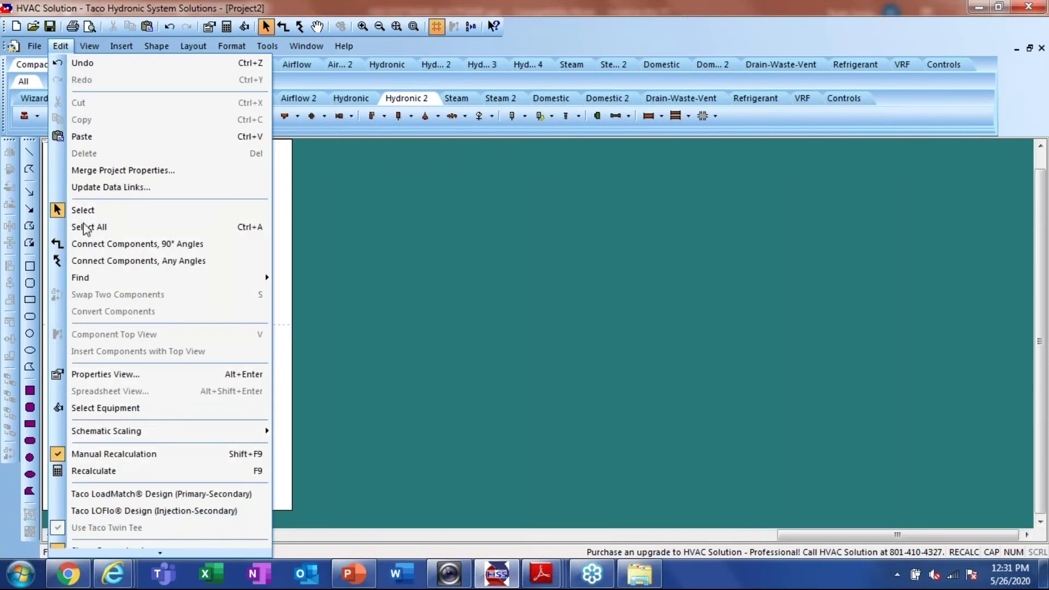
click(117, 457)
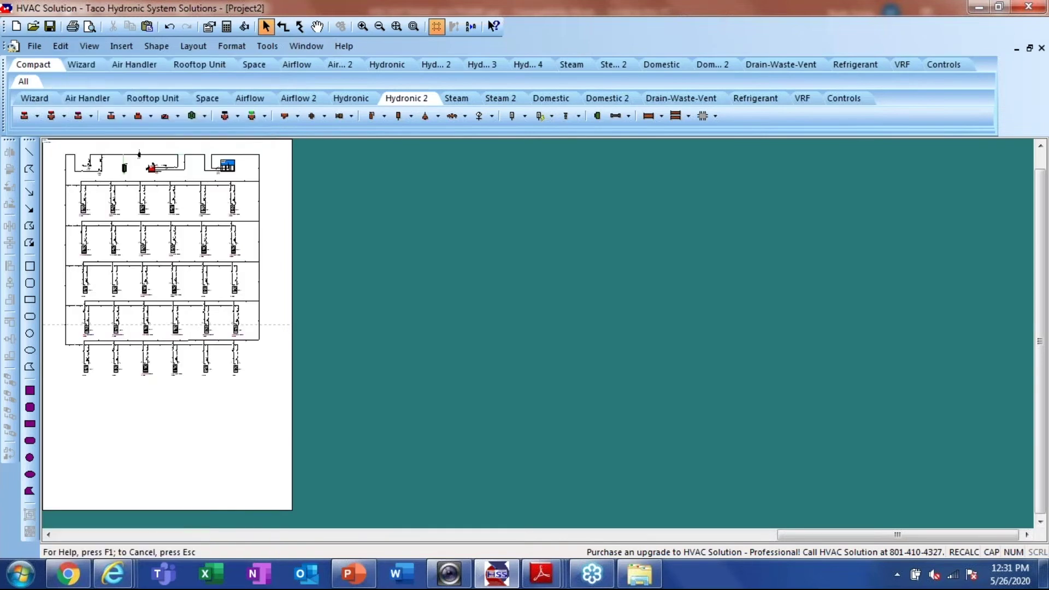
Connect the outlet of pump P-2's multi-purpose valve MPV-P-2 to the vertical supply line shared with pump P-1
scroll(32, 323, up, 4)
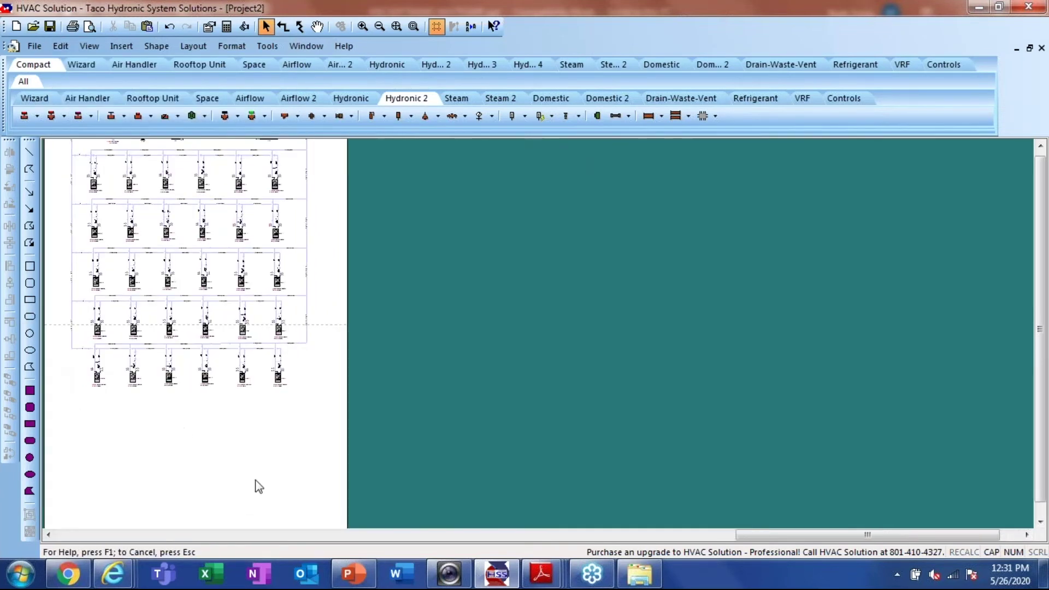
scroll(252, 478, down, 5)
scroll(105, 192, up, 5)
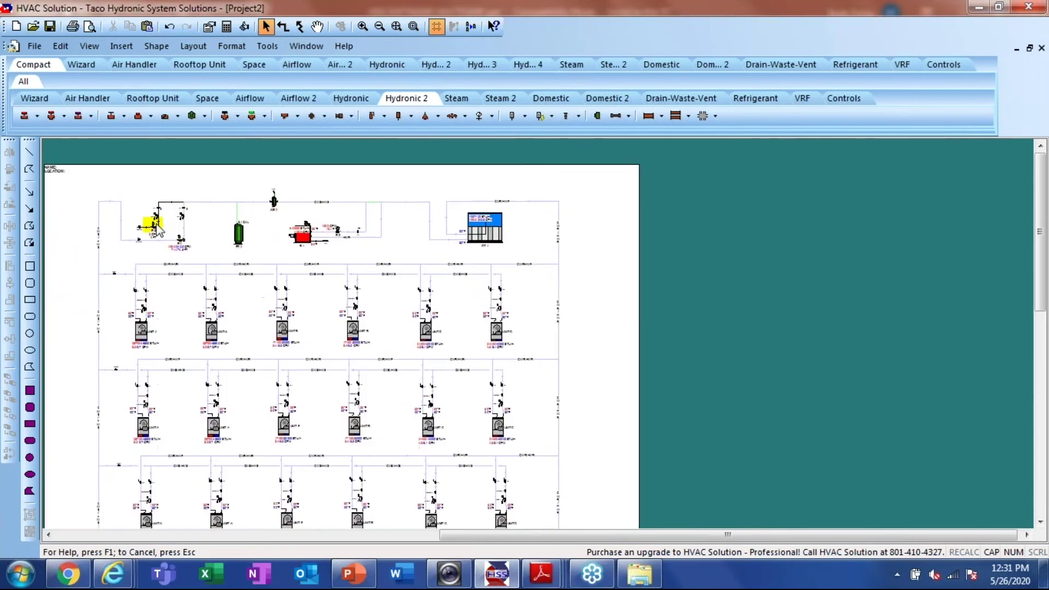
scroll(175, 258, up, 4)
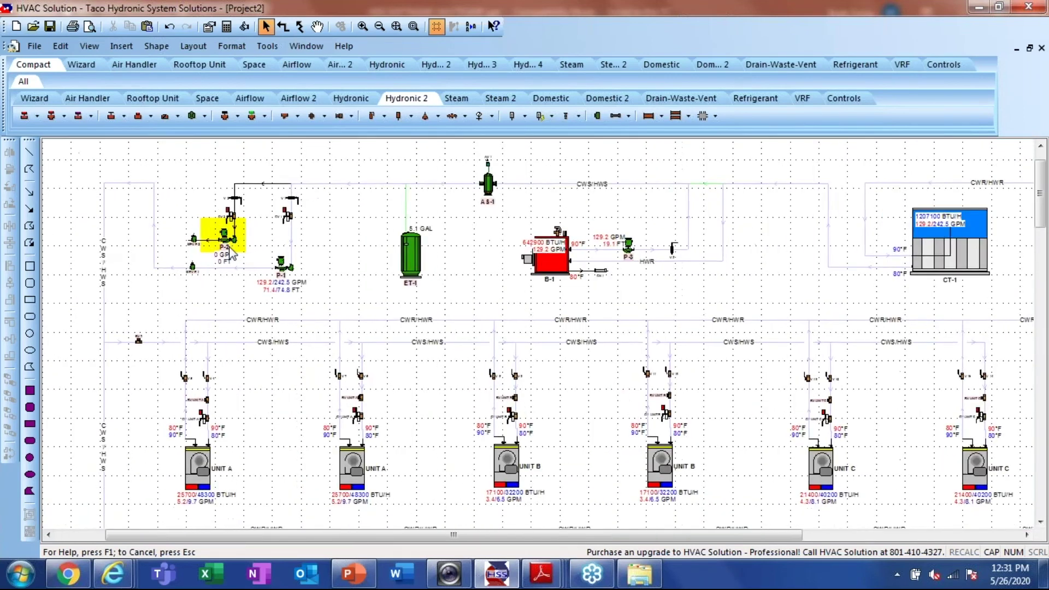
scroll(203, 232, up, 3)
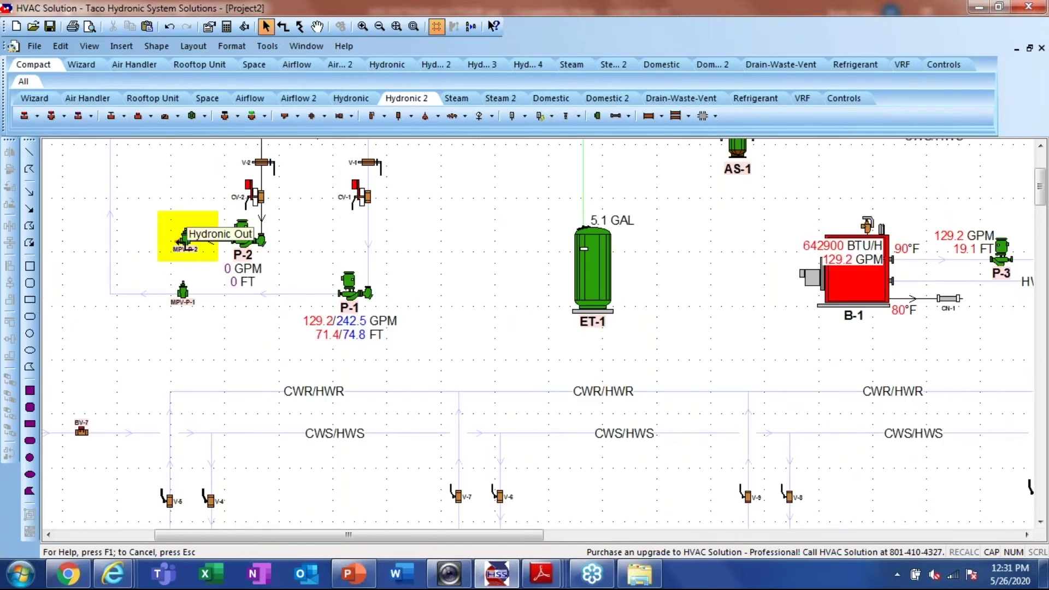
click(177, 241)
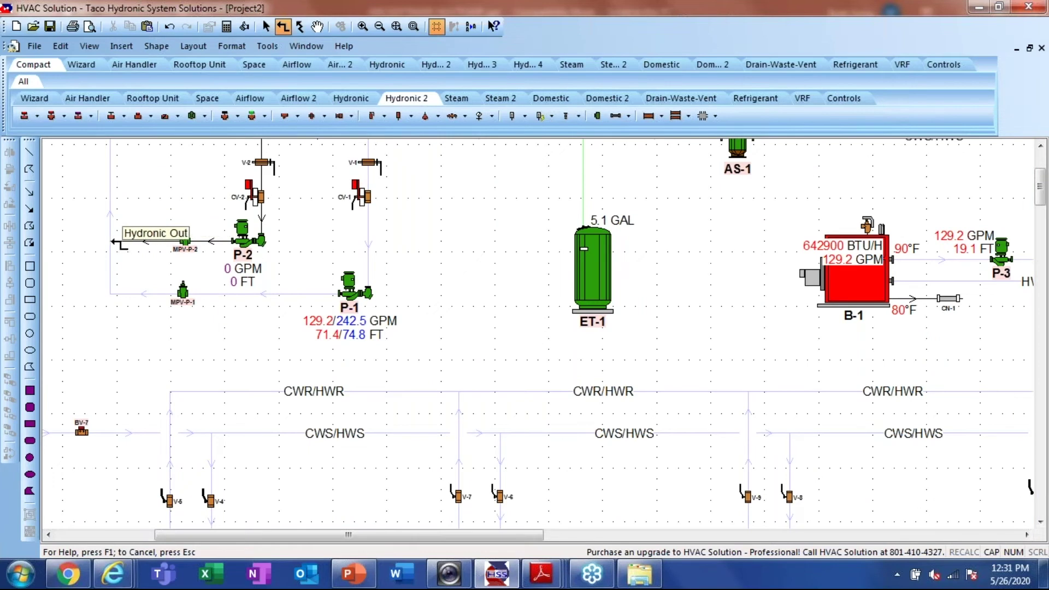
click(111, 242)
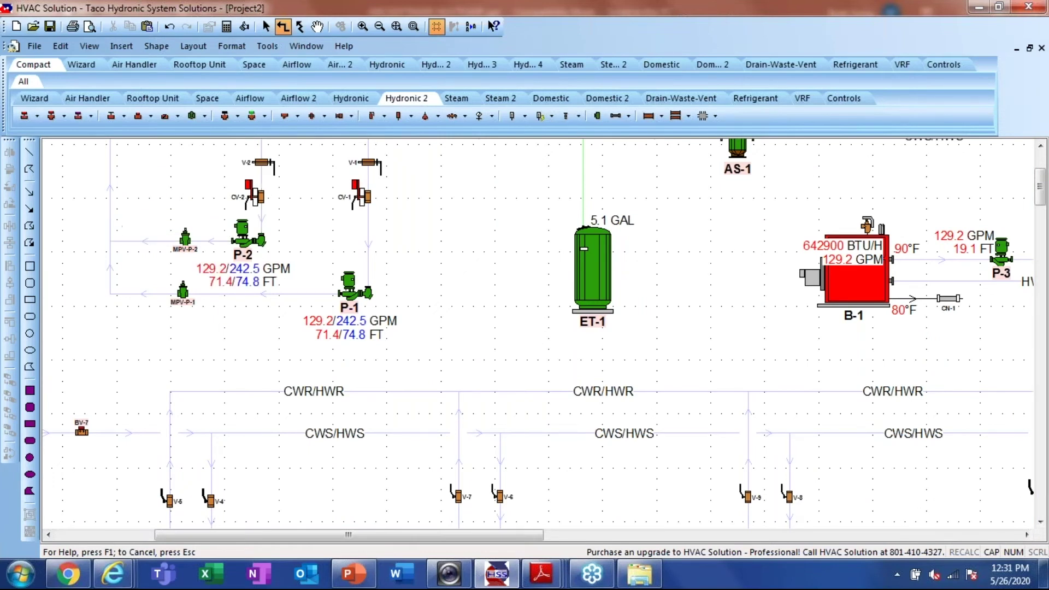
key(Escape)
Shift the entire selected schematic to the right on the landscape sheet and deselect it
scroll(195, 290, up, 3)
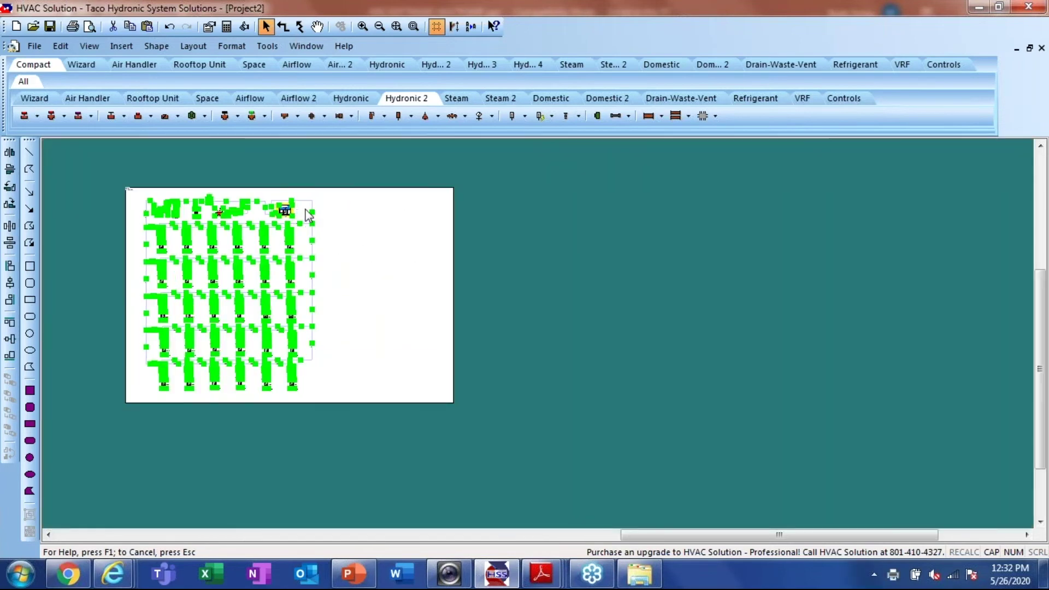
key(Right)
key(Right)
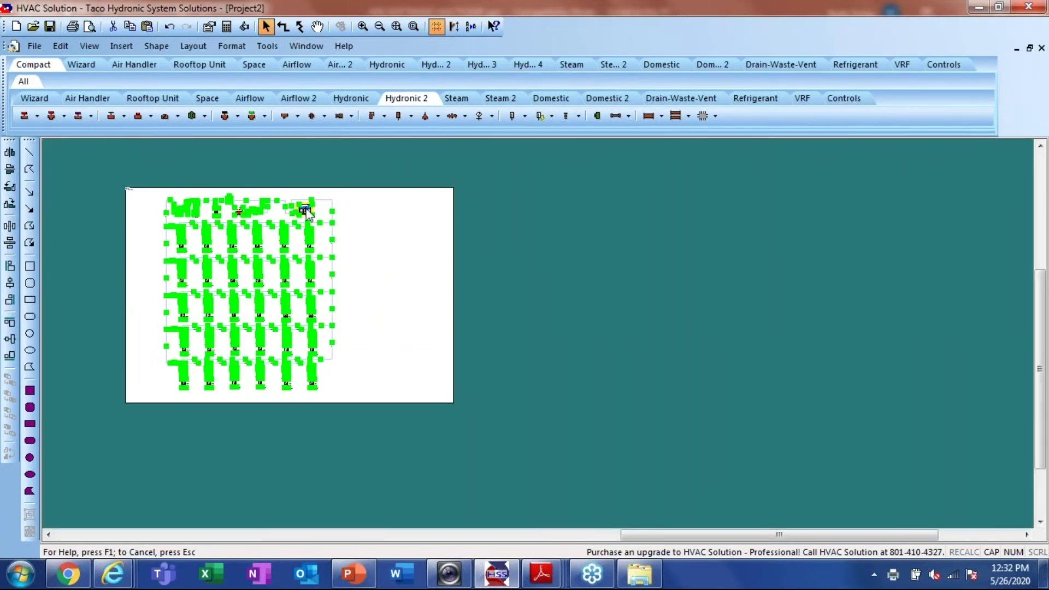
click(375, 228)
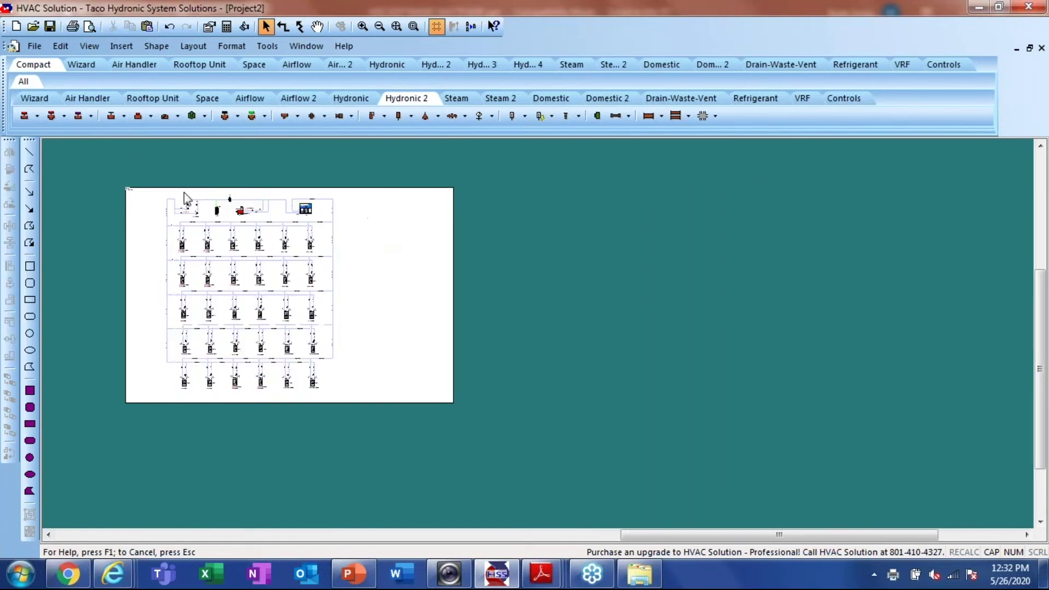
Select the whole schematic and show the diameter annotation on all pipe connectors
scroll(113, 194, up, 14)
scroll(461, 261, down, 4)
scroll(372, 482, up, 1)
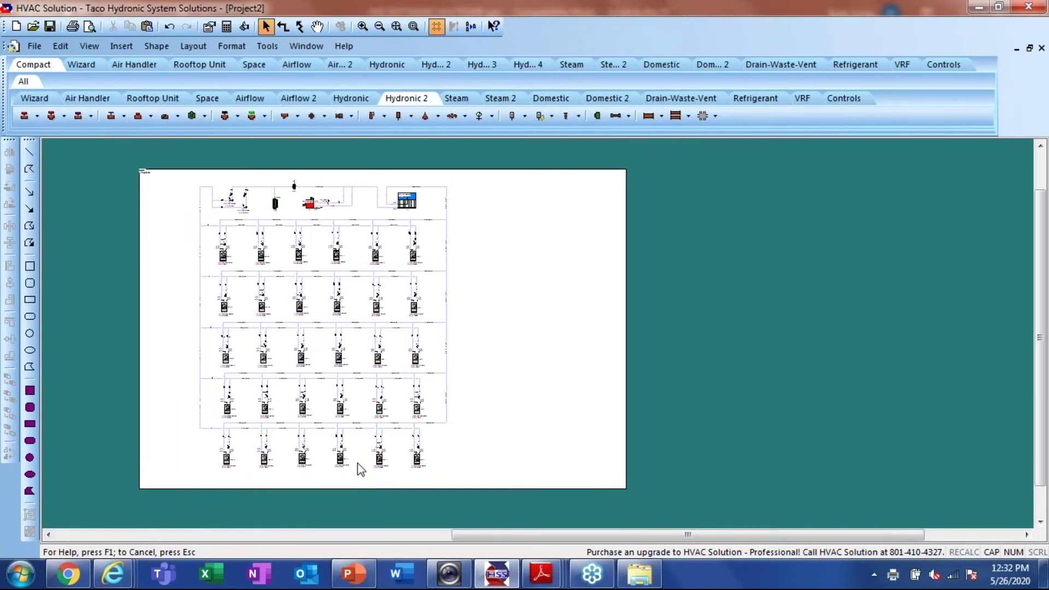
scroll(189, 273, up, 3)
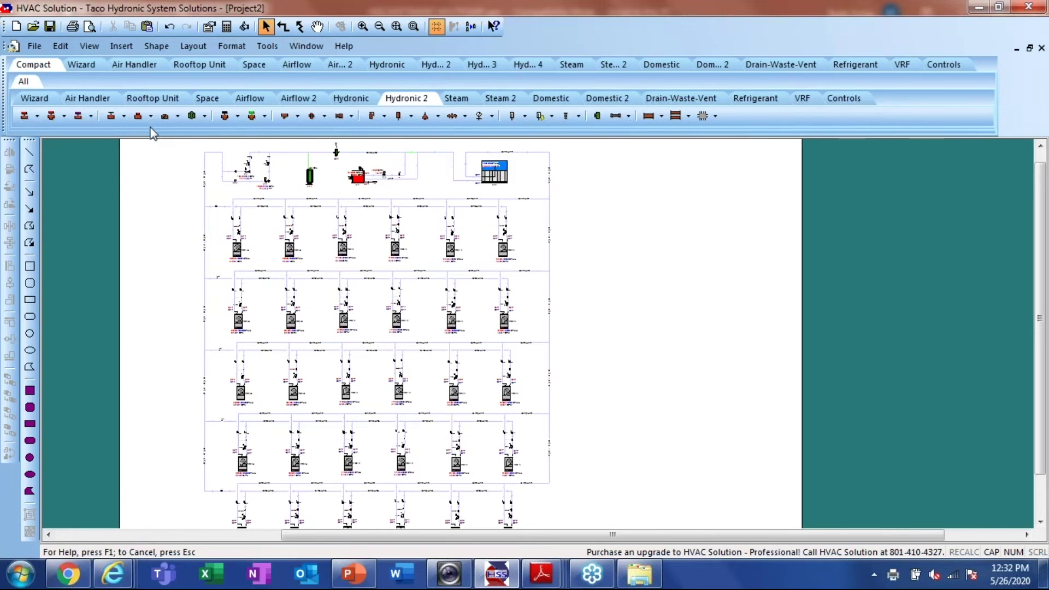
key(ctrl+a)
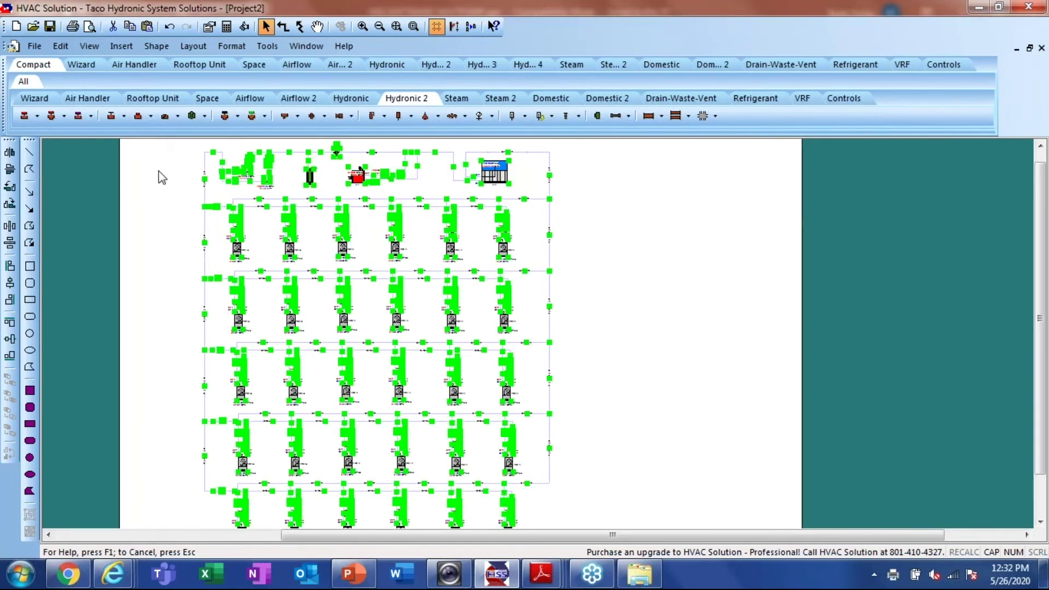
right_click(159, 172)
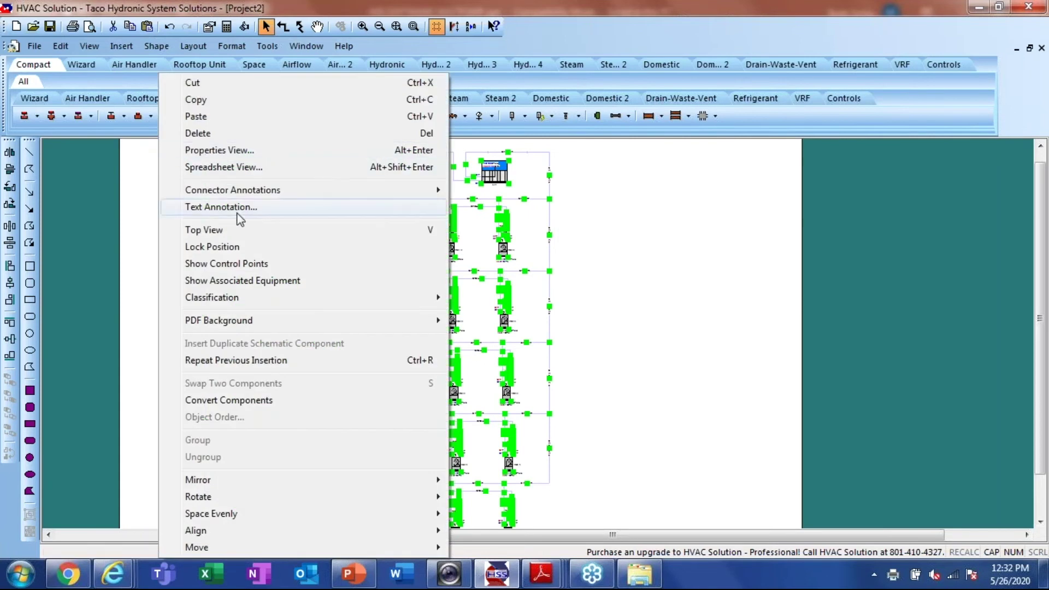
mouse_move(241, 195)
click(490, 190)
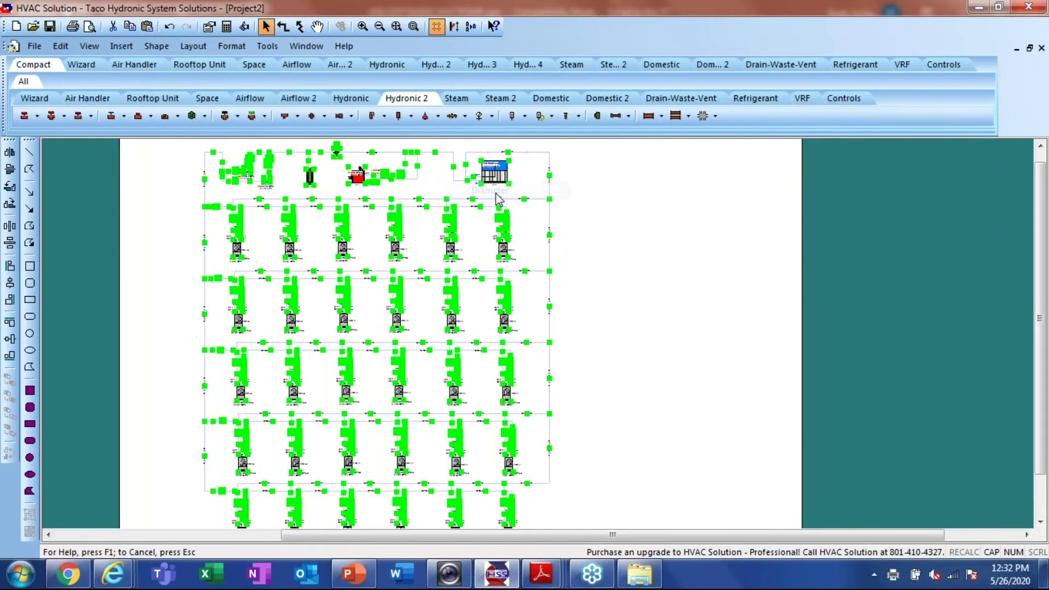
click(276, 189)
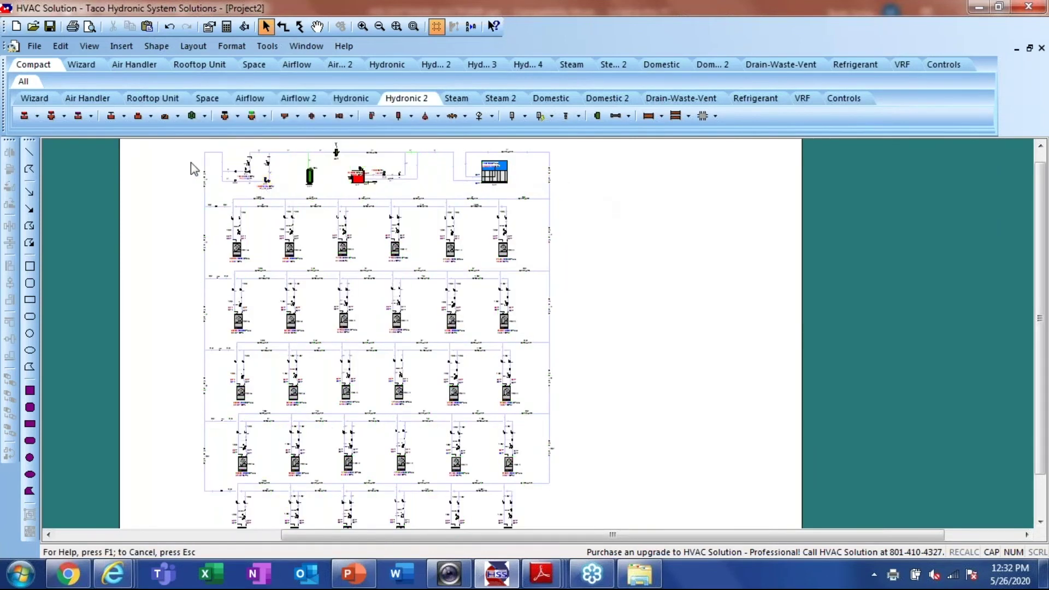
Look over the annotated pipe sizes and hide the schematic grid
scroll(191, 162, up, 2)
scroll(272, 164, up, 1)
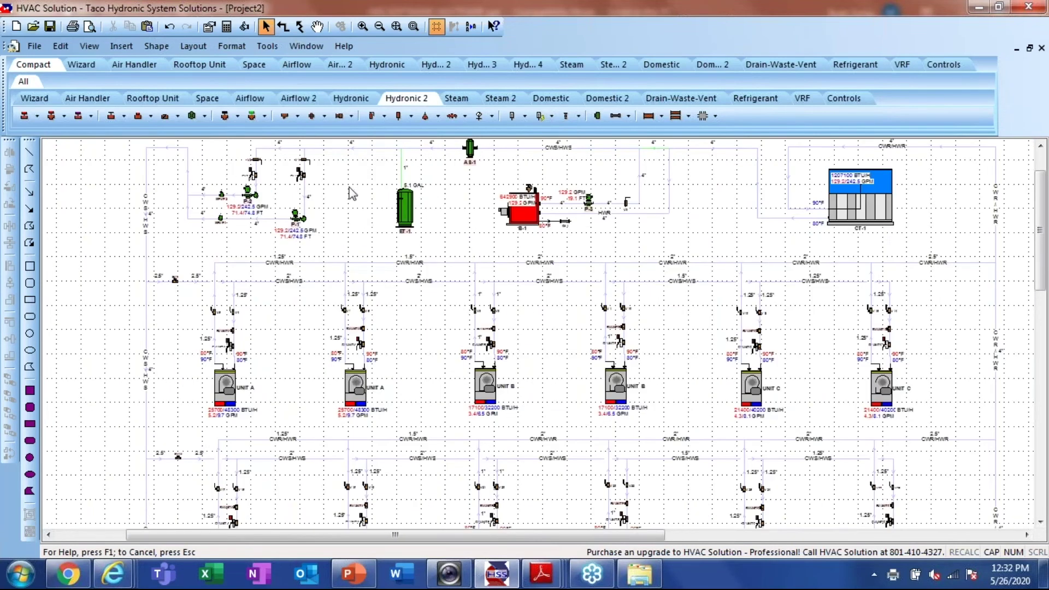
scroll(355, 192, up, 1)
scroll(351, 193, up, 1)
scroll(350, 191, down, 3)
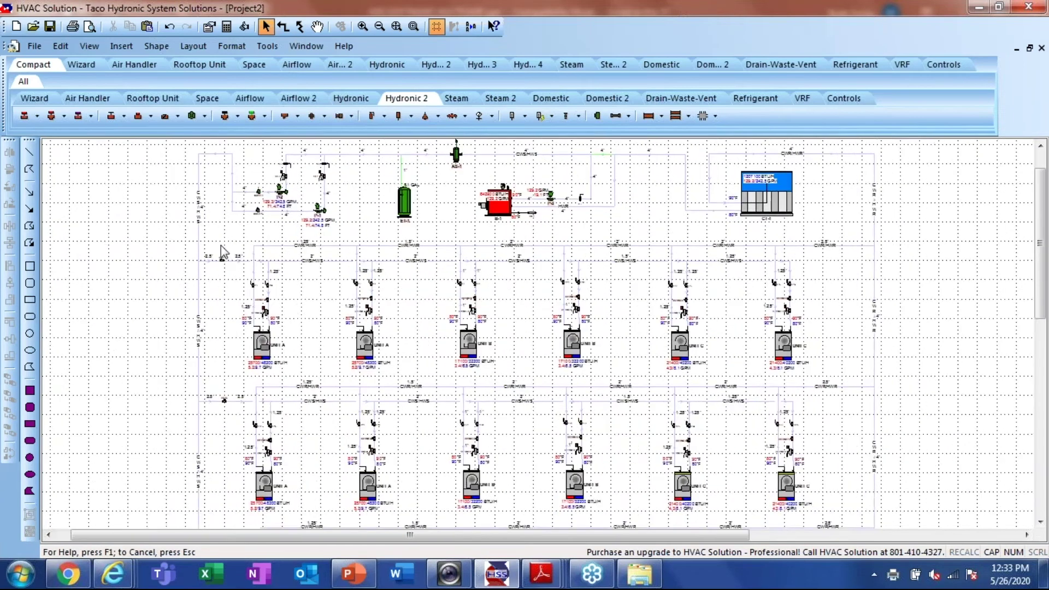
scroll(224, 245, up, 1)
click(90, 47)
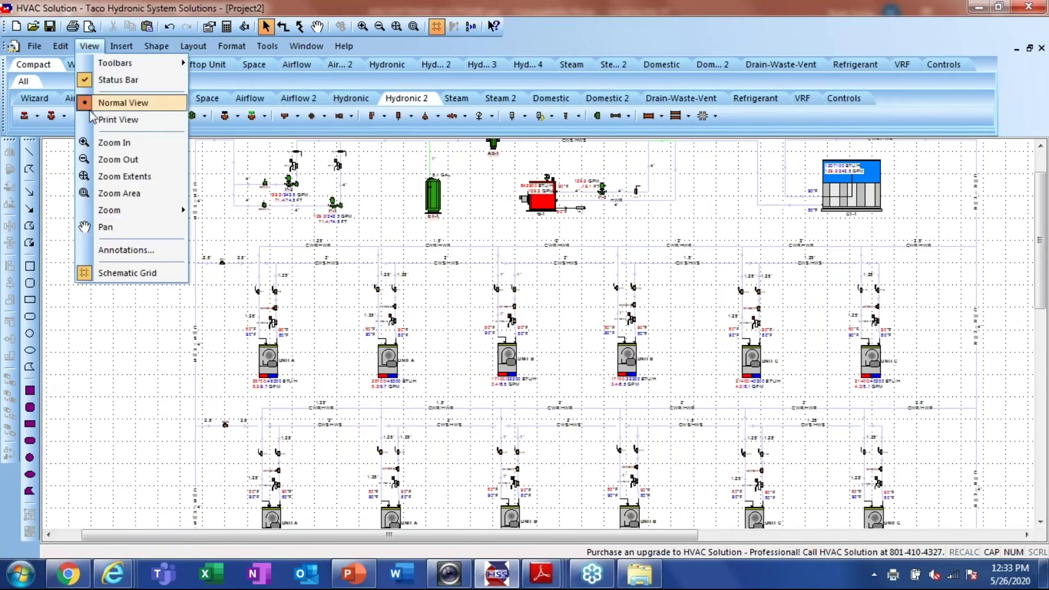
click(136, 274)
Try a 3-inch diameter override on the supply pipe between ET-1 and pump P-1, then remove it and cancel
scroll(298, 261, up, 3)
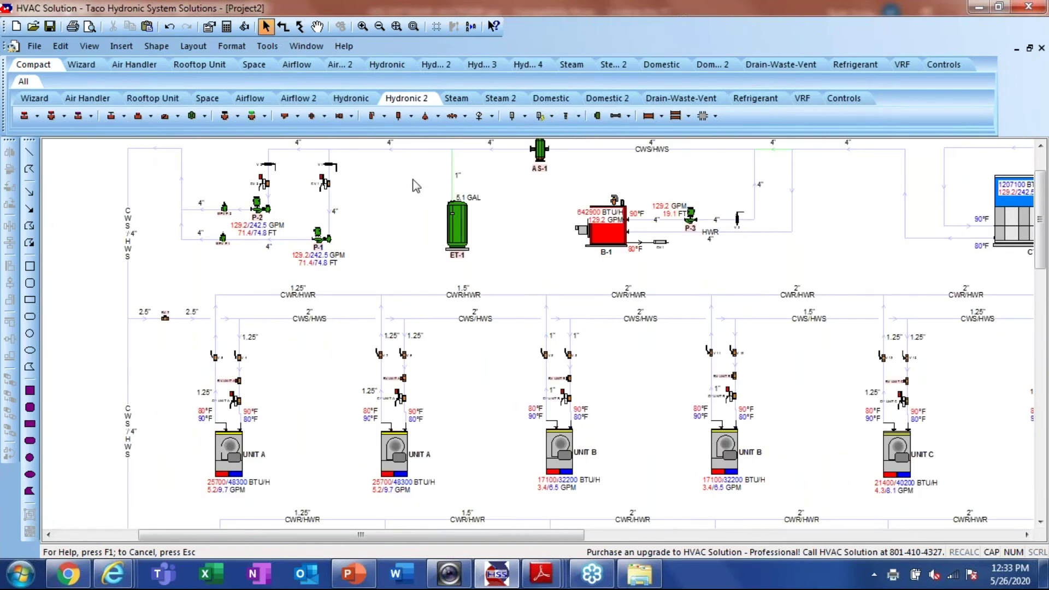
scroll(417, 186, down, 2)
scroll(394, 200, up, 3)
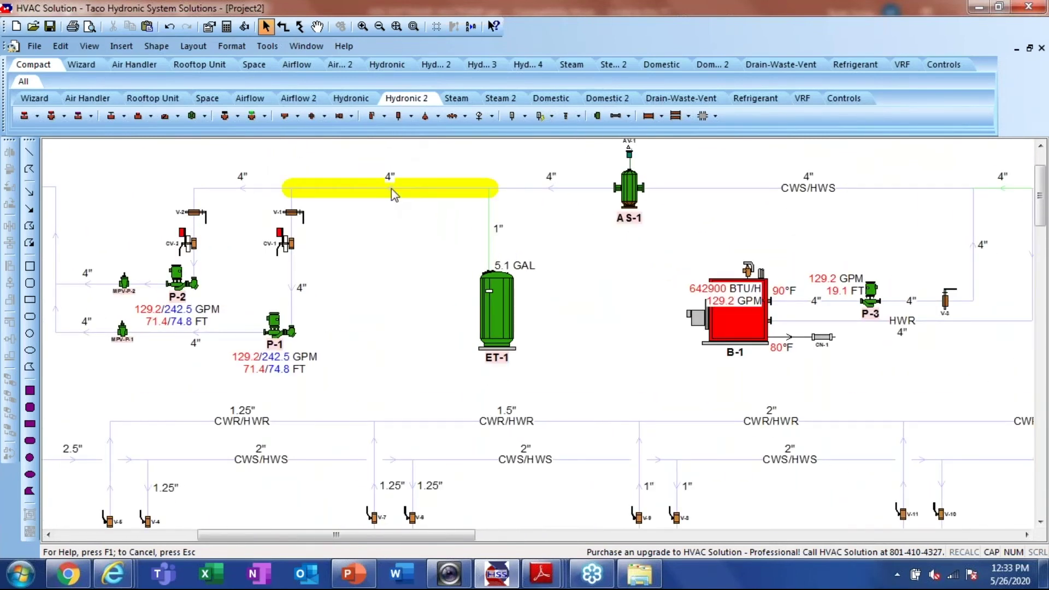
double_click(391, 189)
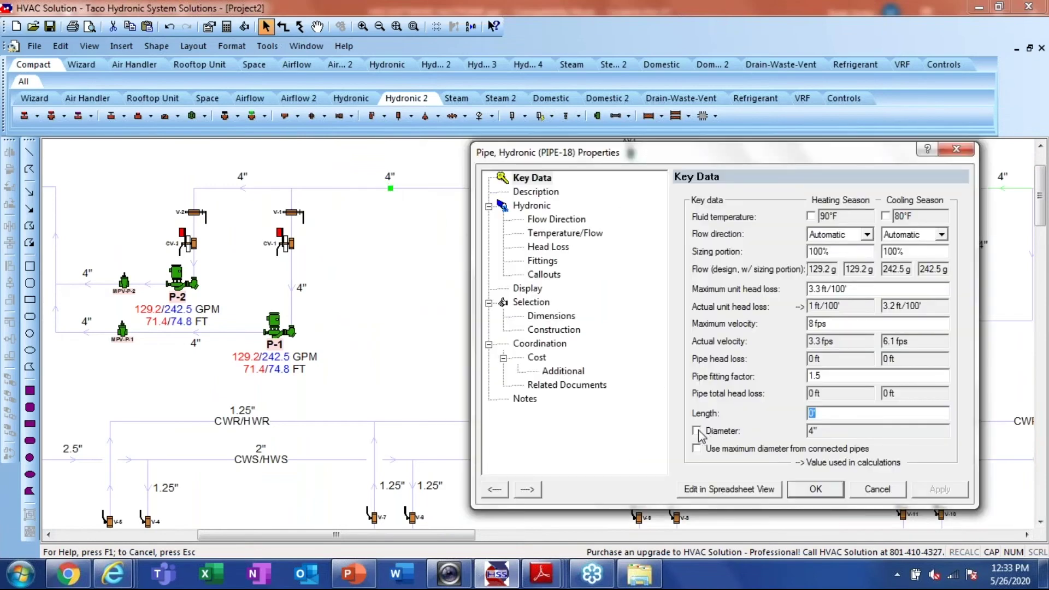
click(703, 431)
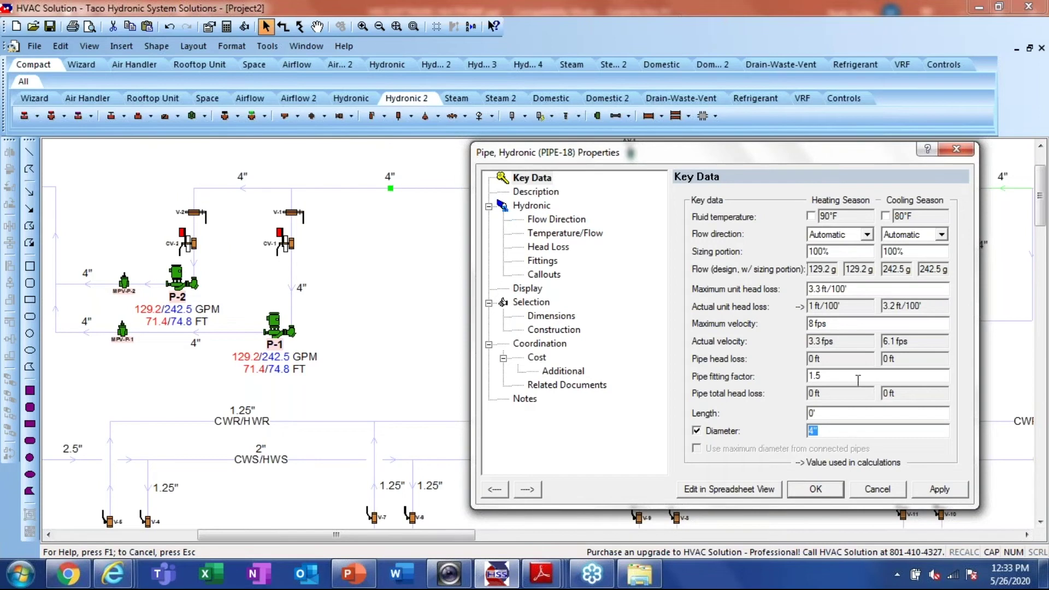
text(3)
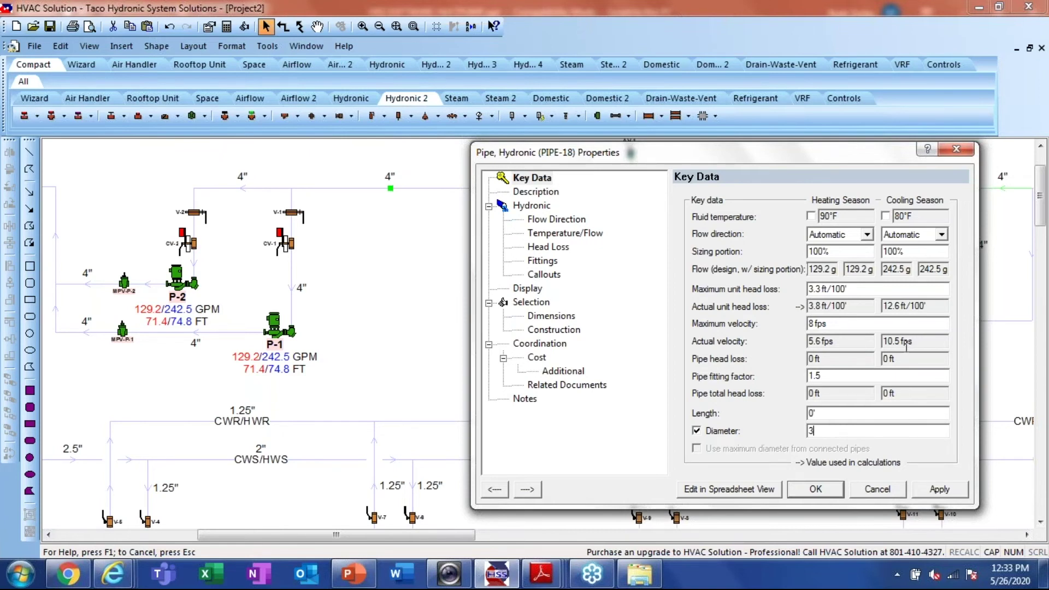
click(697, 431)
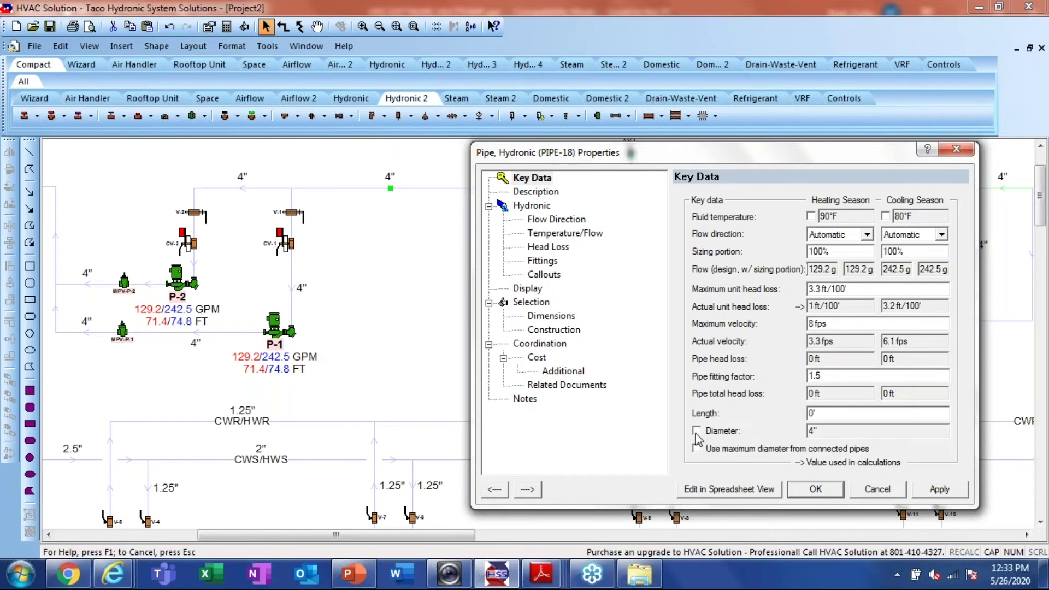
click(890, 490)
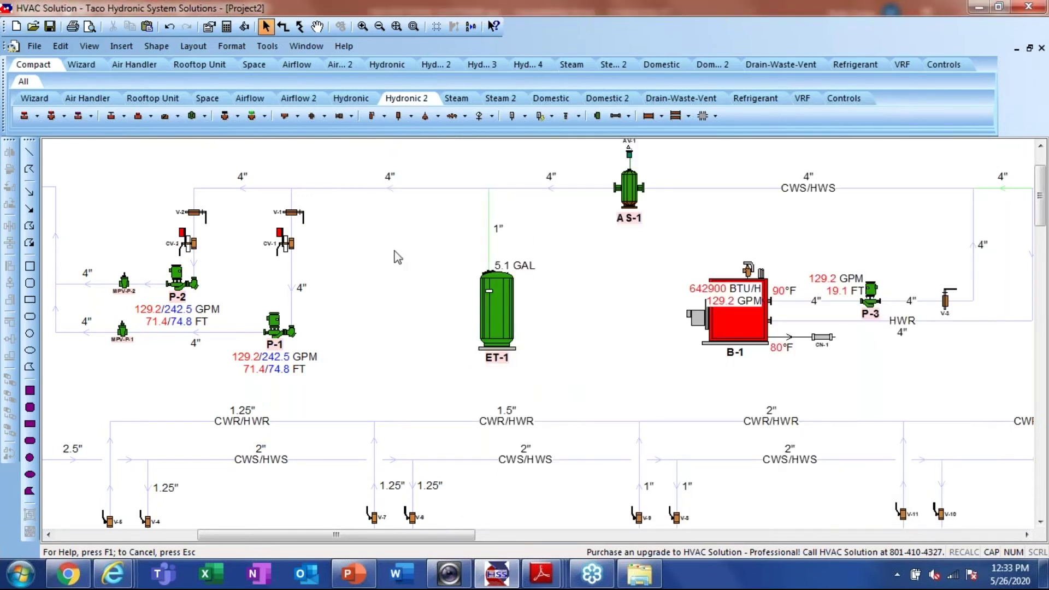
click(237, 190)
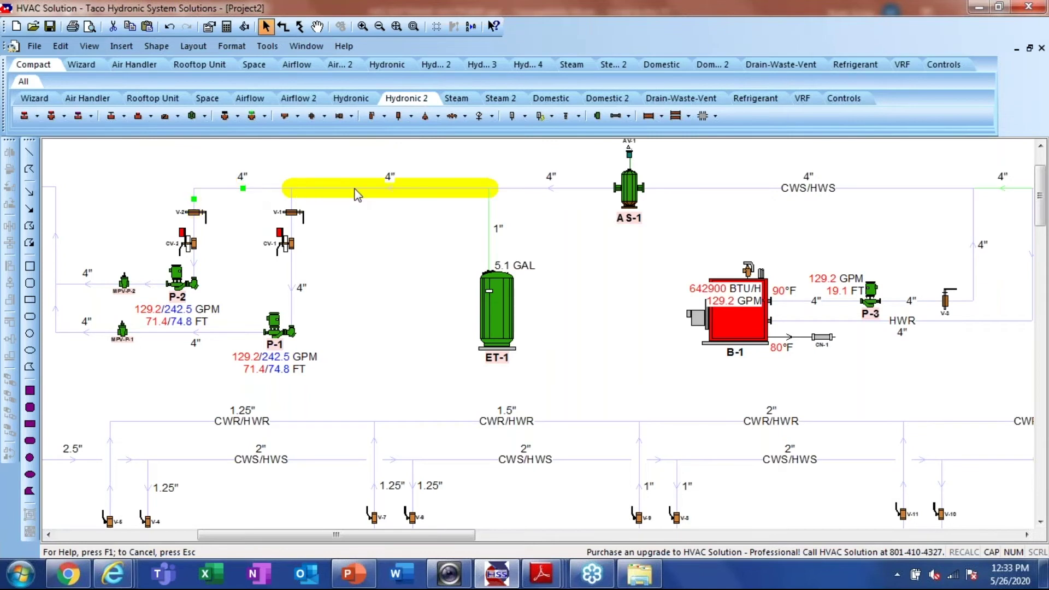
click(575, 239)
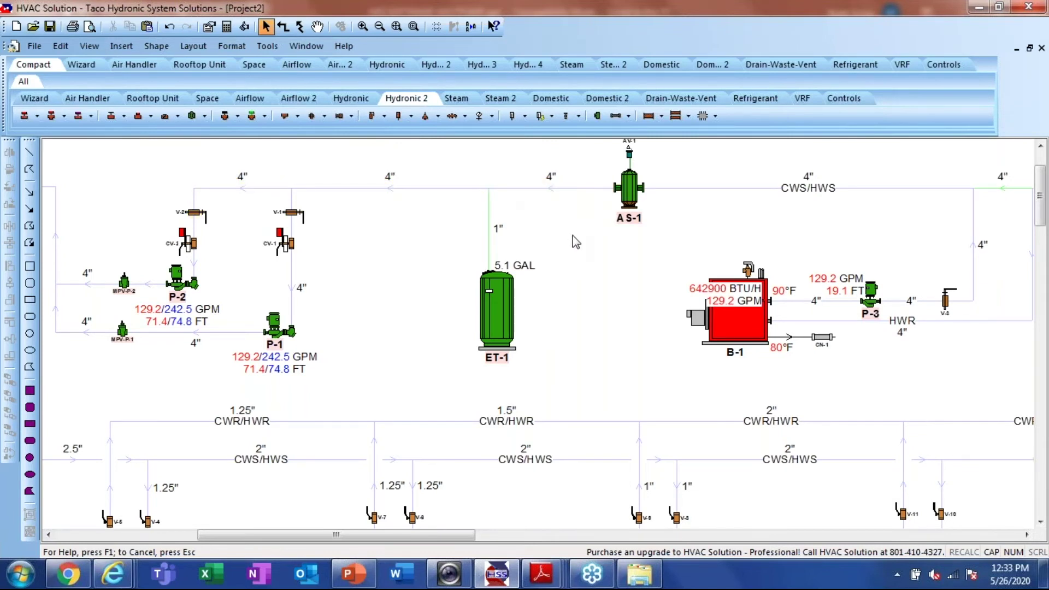
double_click(575, 239)
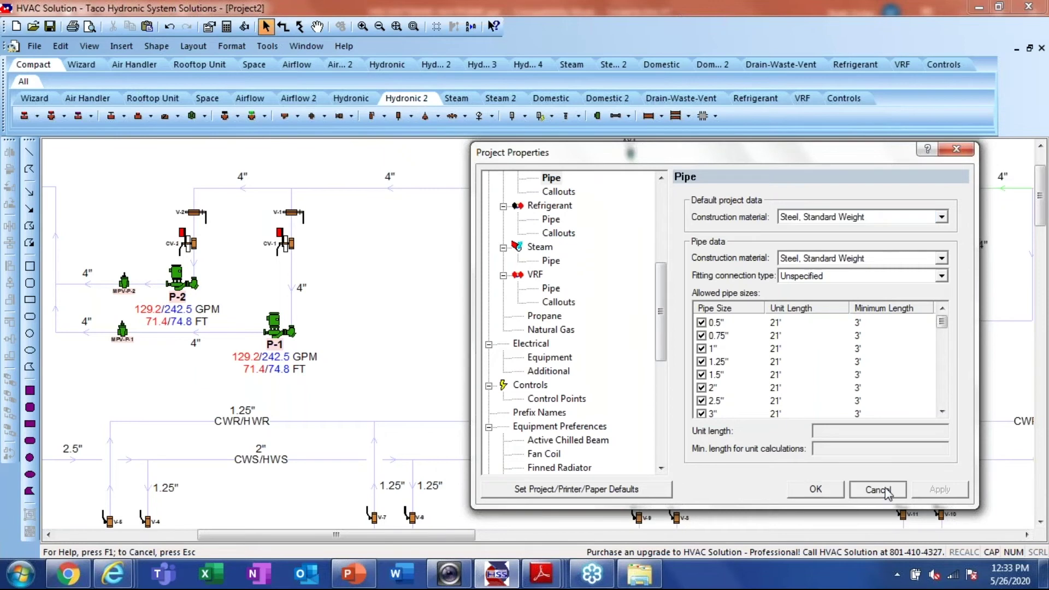
click(879, 490)
Select the three supply pipe segments between AS-1 and valve V-2, view their shared properties, and close without changes
click(252, 195)
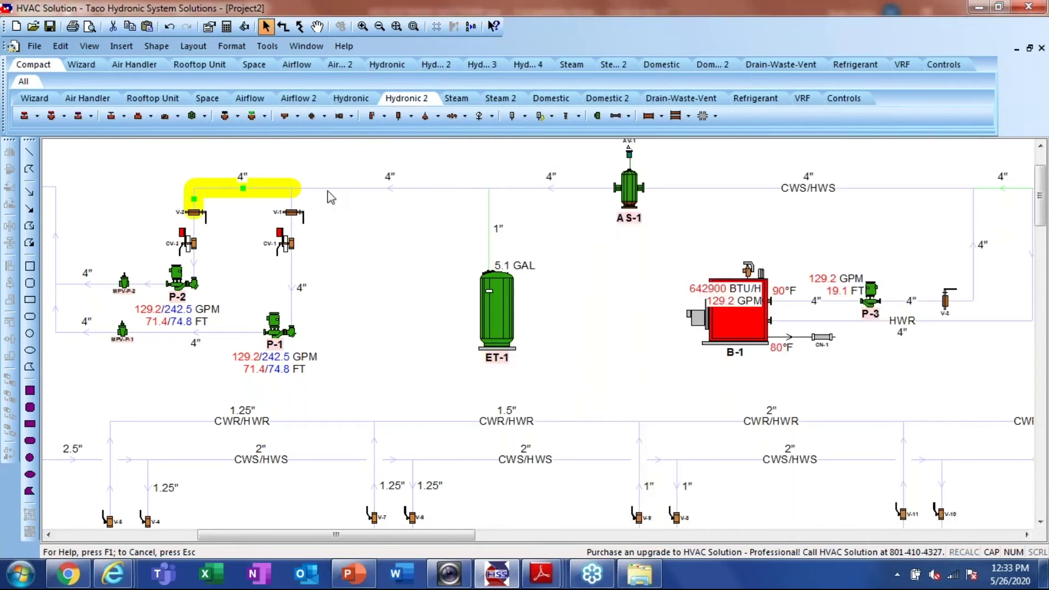
shift+click(391, 194)
shift+click(556, 189)
right_click(581, 259)
click(623, 150)
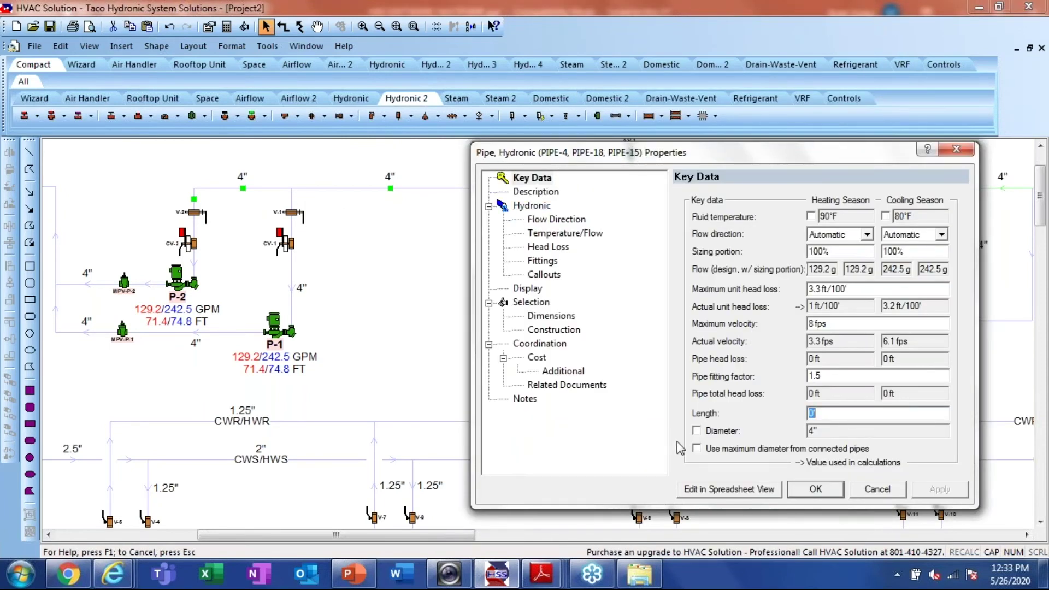
click(879, 489)
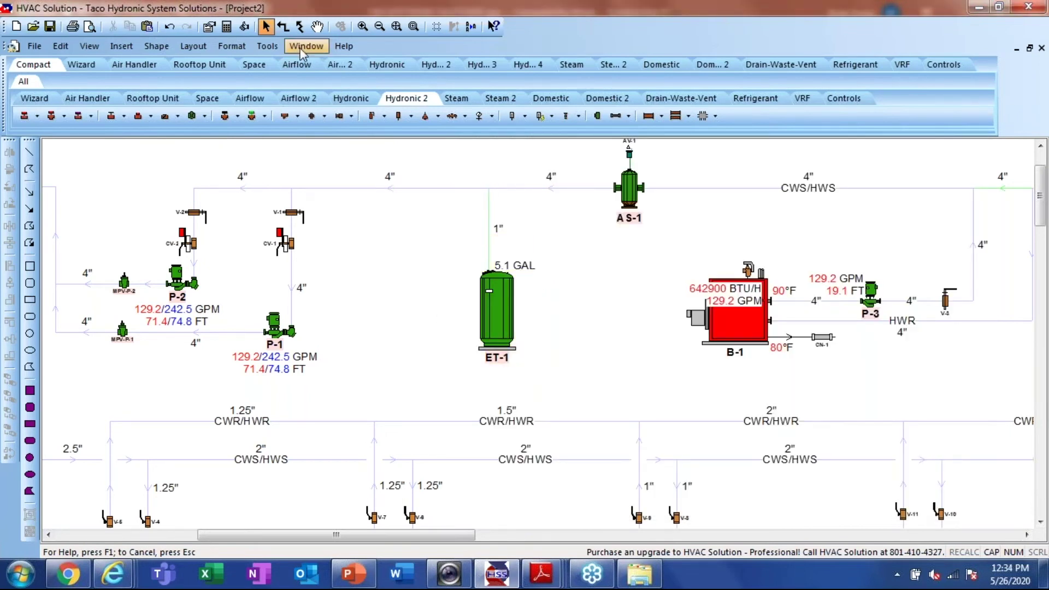
click(350, 98)
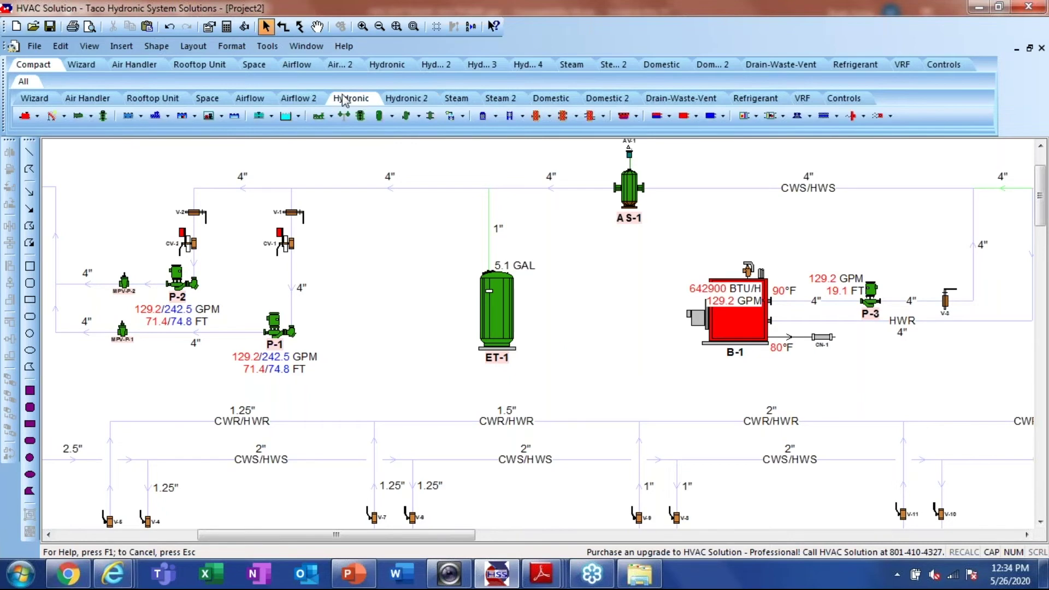
click(300, 47)
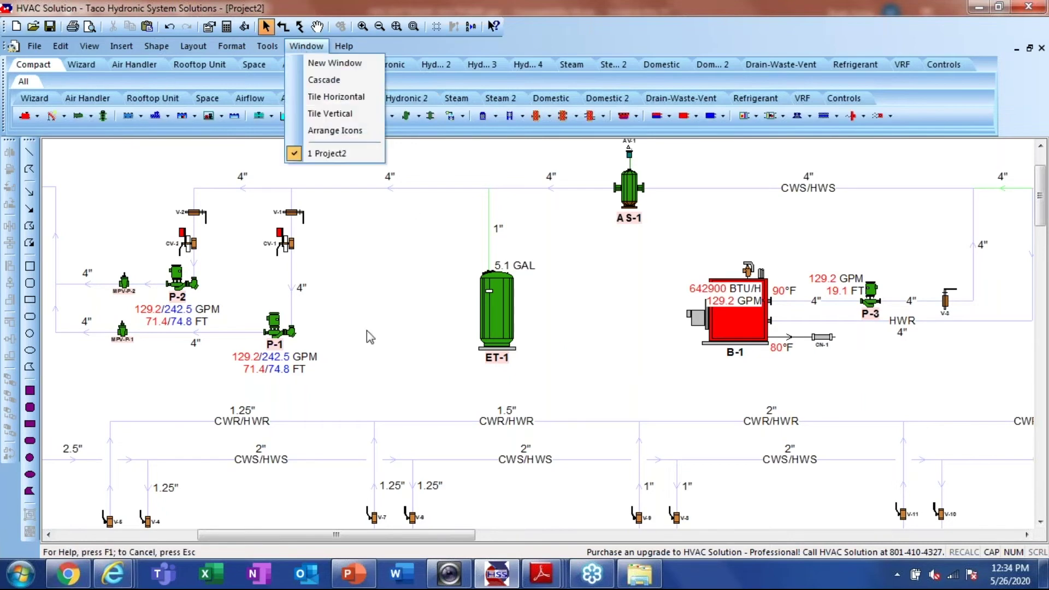
click(353, 160)
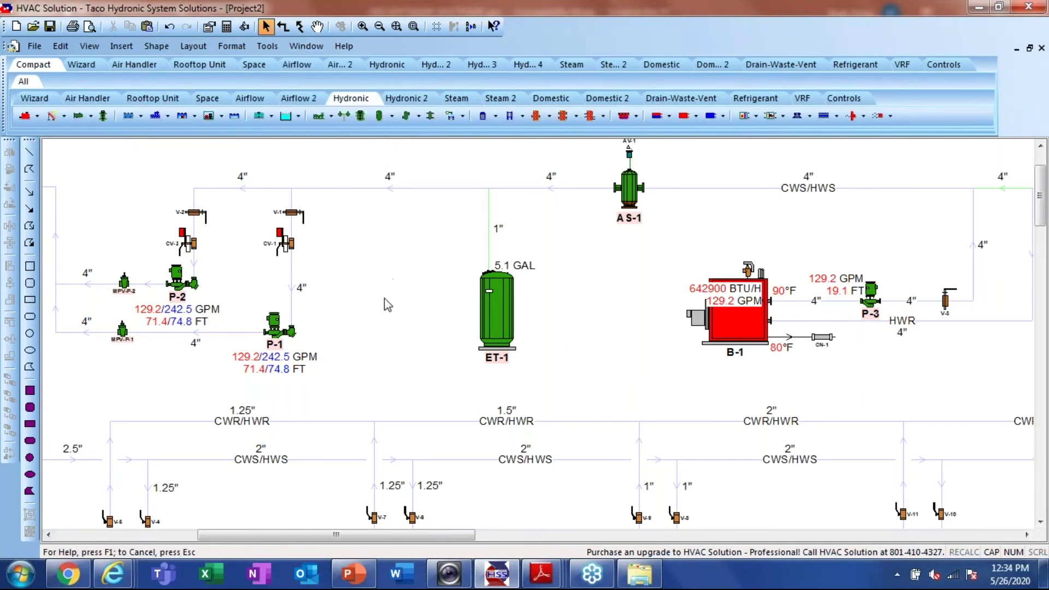
Select all vertical riser pipe segments along both outer sides of the five heat pump rows
click(397, 28)
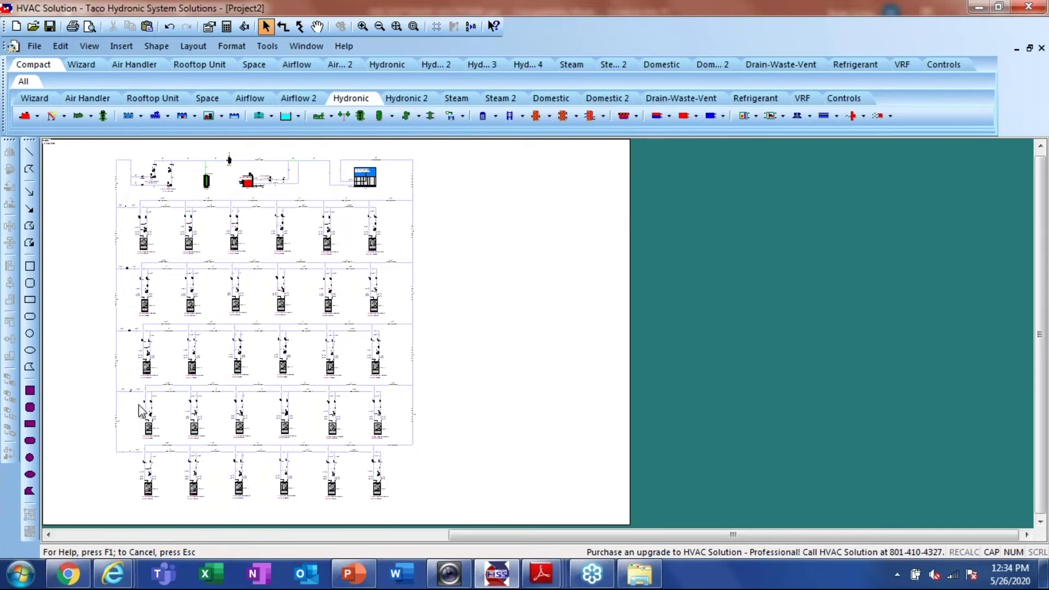
click(117, 192)
shift+click(117, 253)
shift+click(117, 316)
shift+click(116, 375)
shift+click(116, 431)
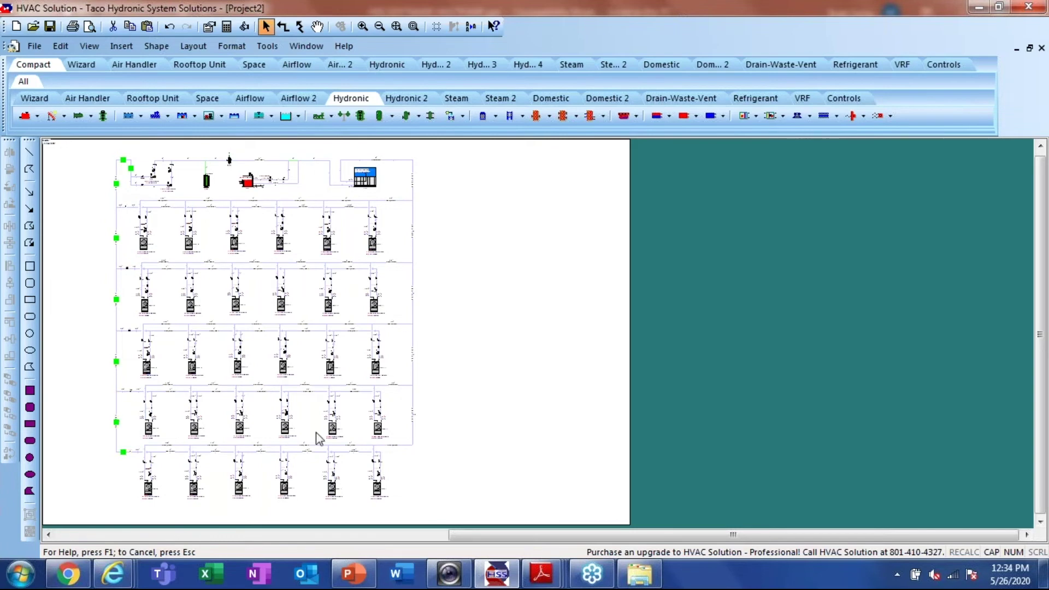
drag(403, 410, 438, 414)
shift+click(413, 296)
shift+click(411, 246)
shift+click(412, 185)
Edit the selected riser segments together as Pipe, Hydronic, set their length to 15, and deselect them
right_click(503, 189)
click(538, 146)
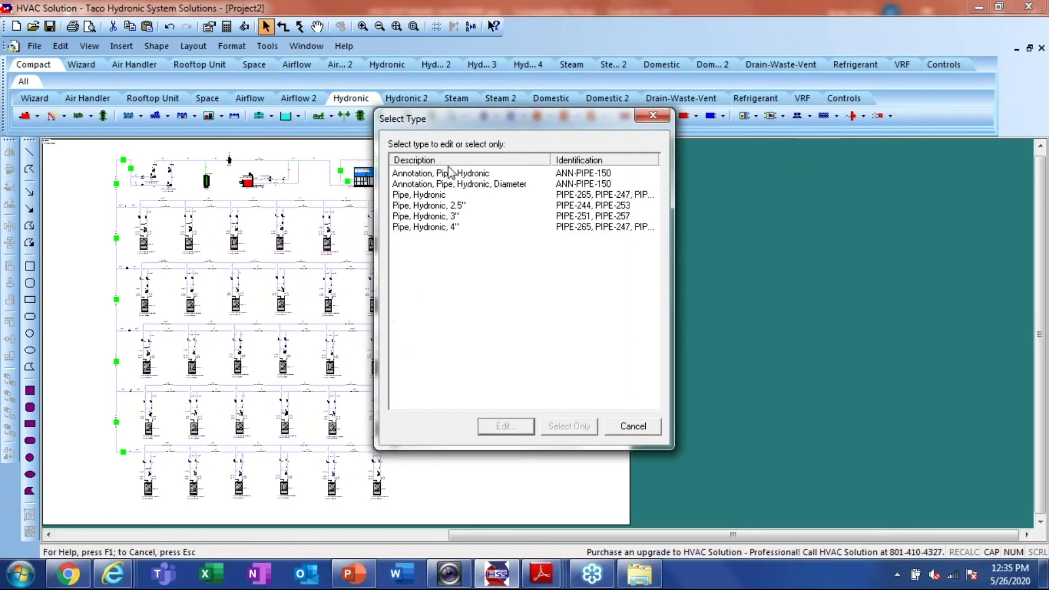
click(423, 201)
click(503, 427)
text(15)
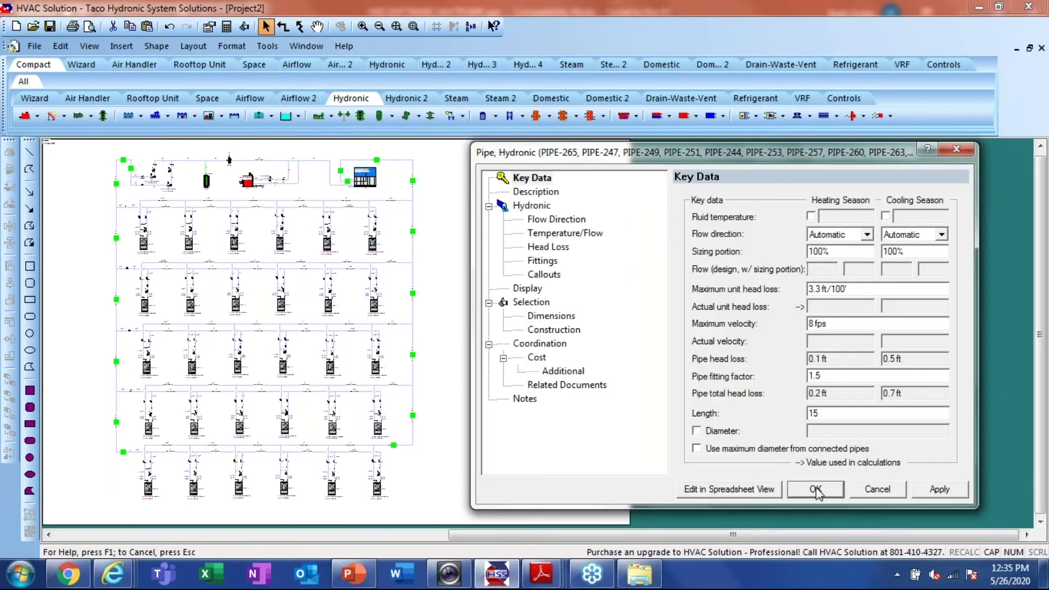
click(817, 490)
click(167, 142)
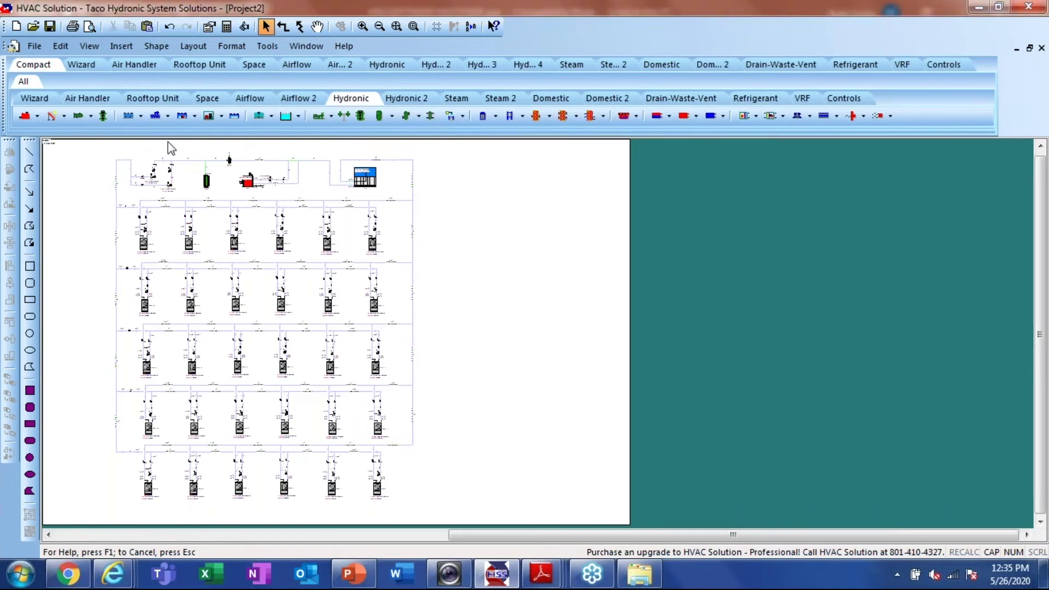
Set the length of the 4-inch supply pipe between ET-1 and the pump P-1 branch to 6
scroll(212, 147, up, 5)
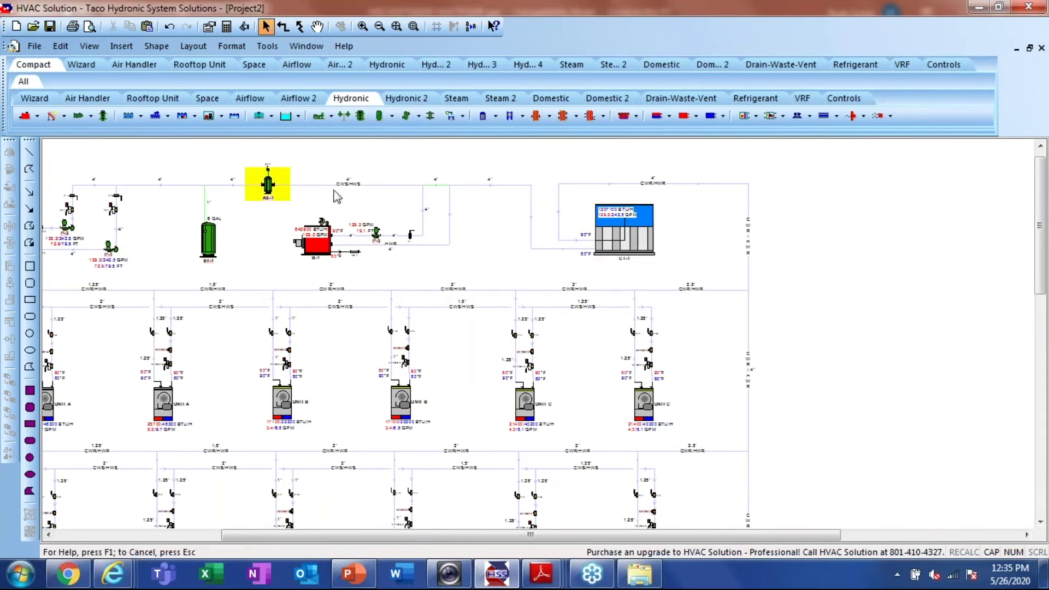
double_click(171, 185)
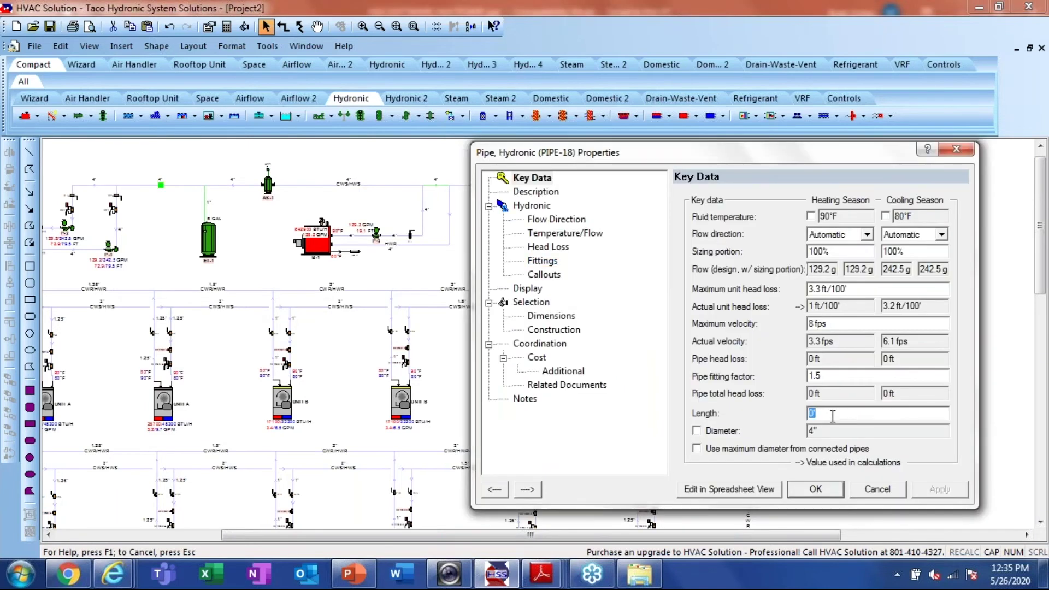
text(6)
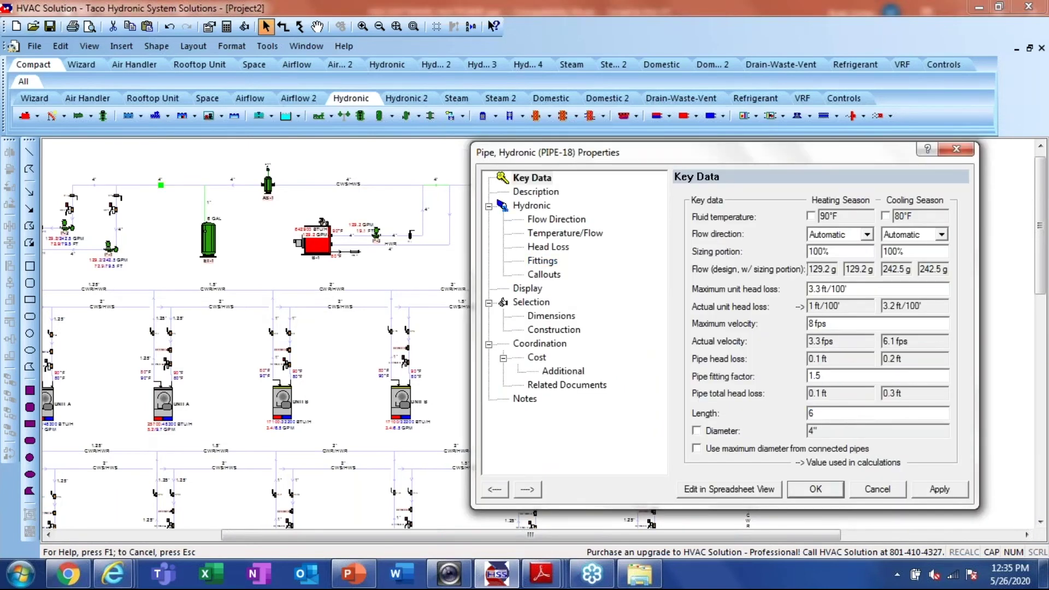
click(815, 490)
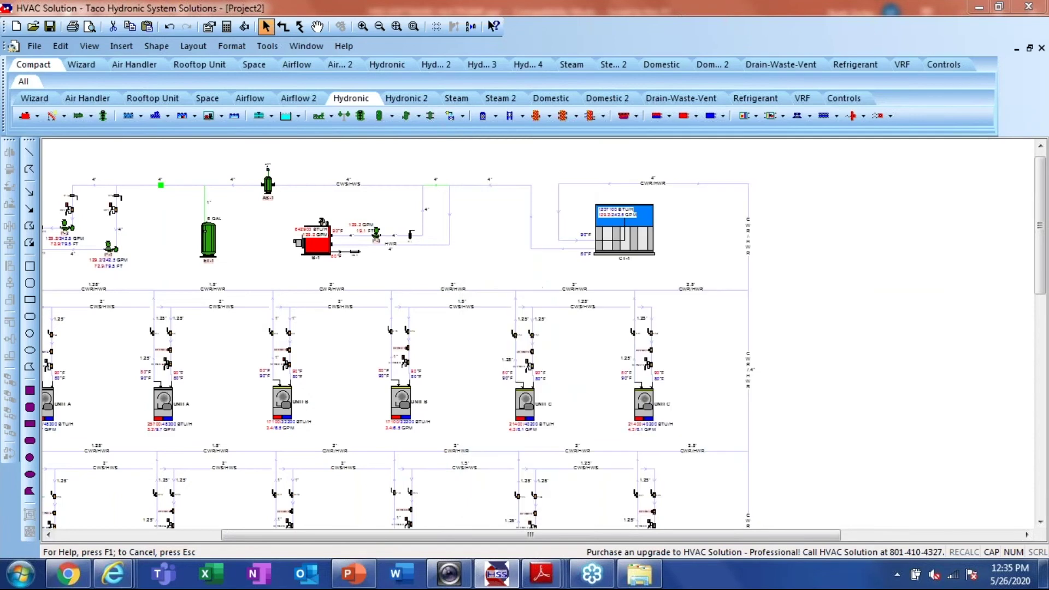
Enter a new length for the pipe between pump P-3 and valve V-3 and apply it
scroll(373, 215, up, 1)
scroll(372, 213, up, 3)
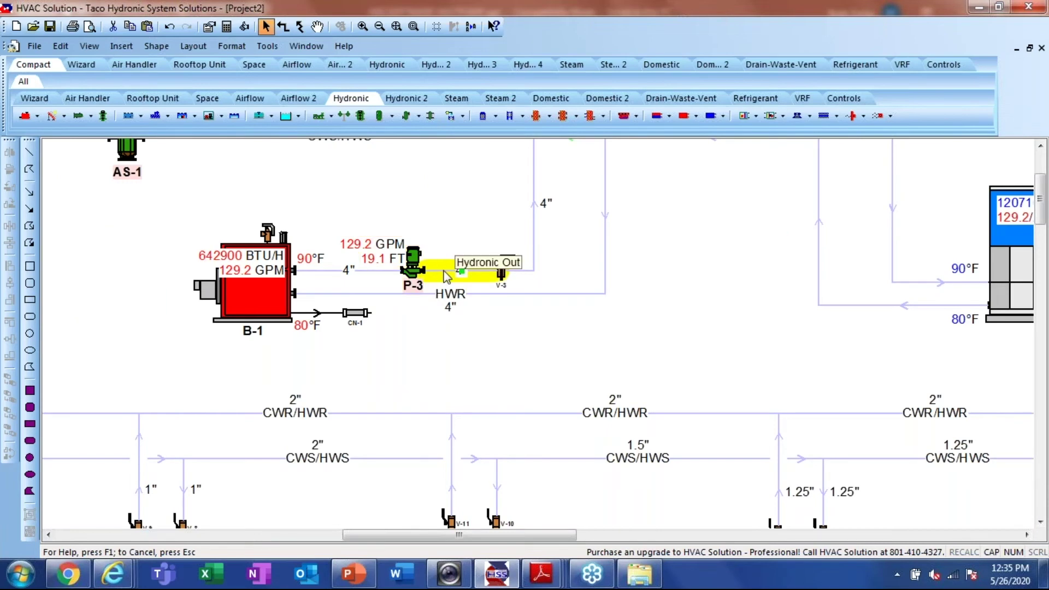
double_click(446, 276)
text(0)
click(816, 489)
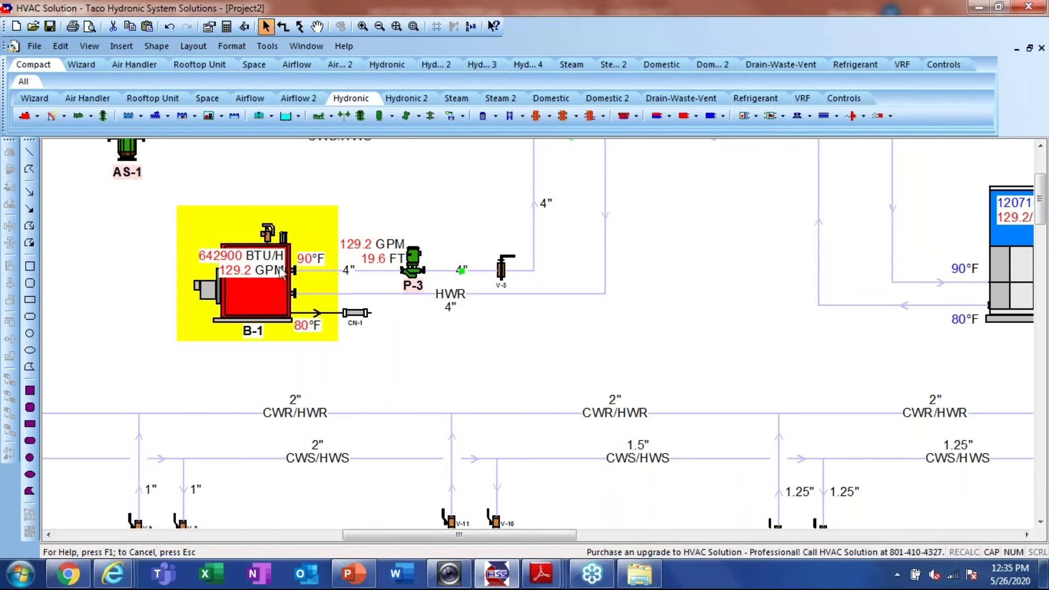
Exclude pump P-3 from the Equipment Schedule in its coordination properties
double_click(414, 270)
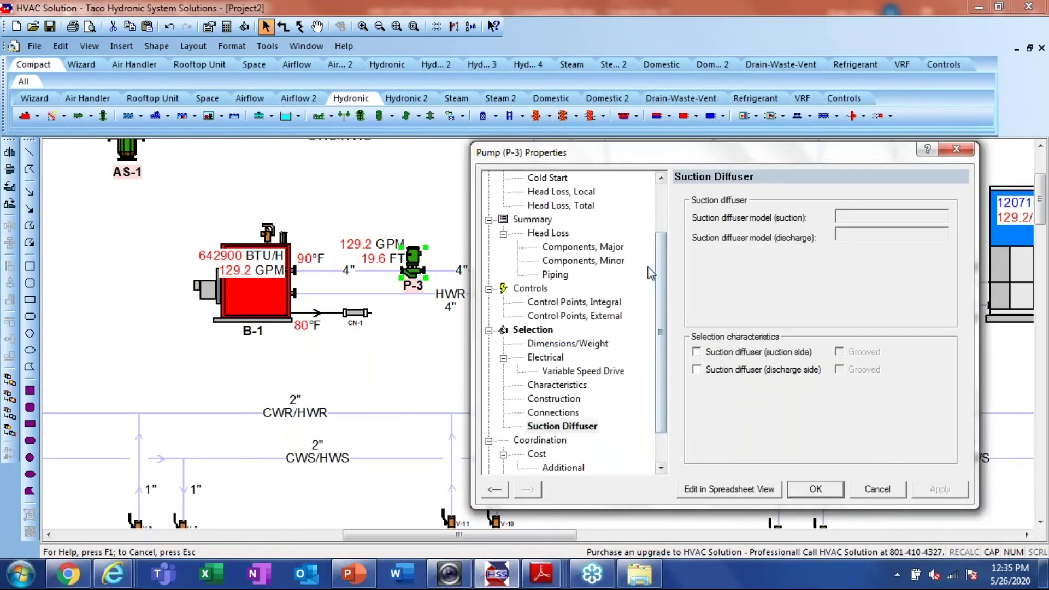
scroll(659, 284, down, 1)
click(551, 399)
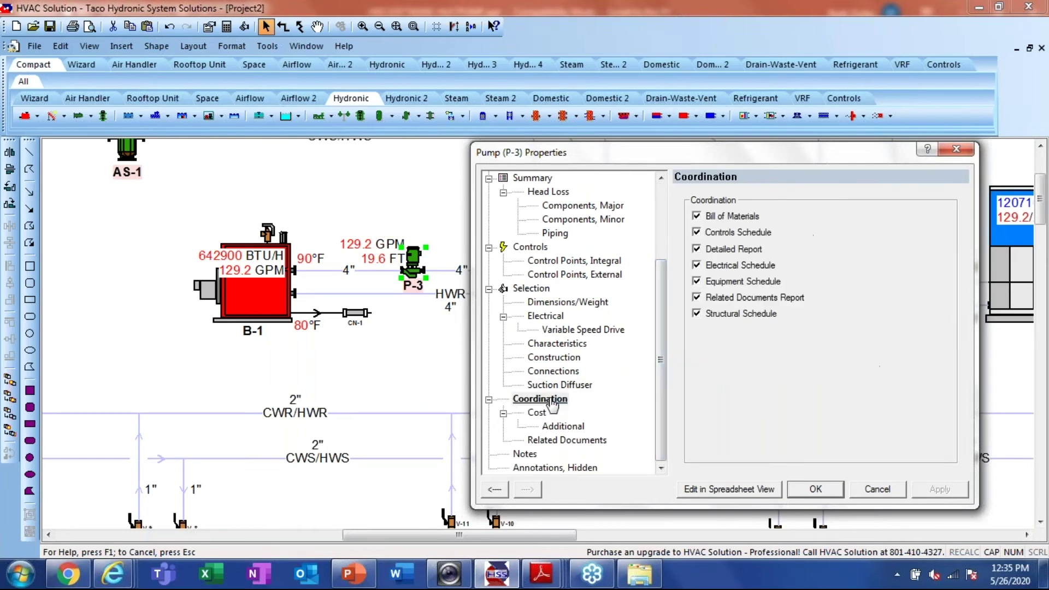
click(697, 281)
click(815, 489)
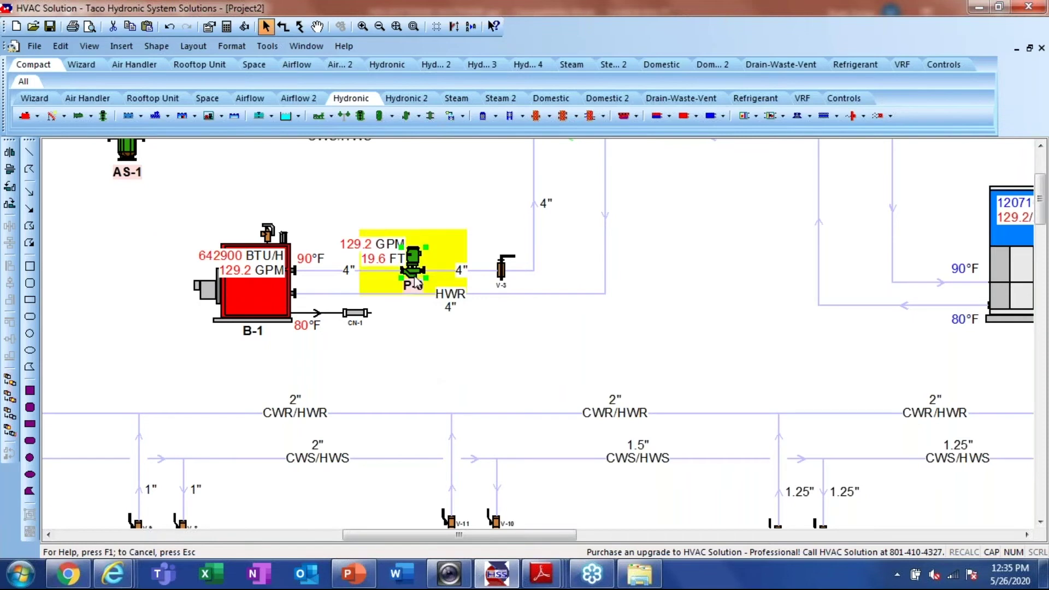
click(396, 26)
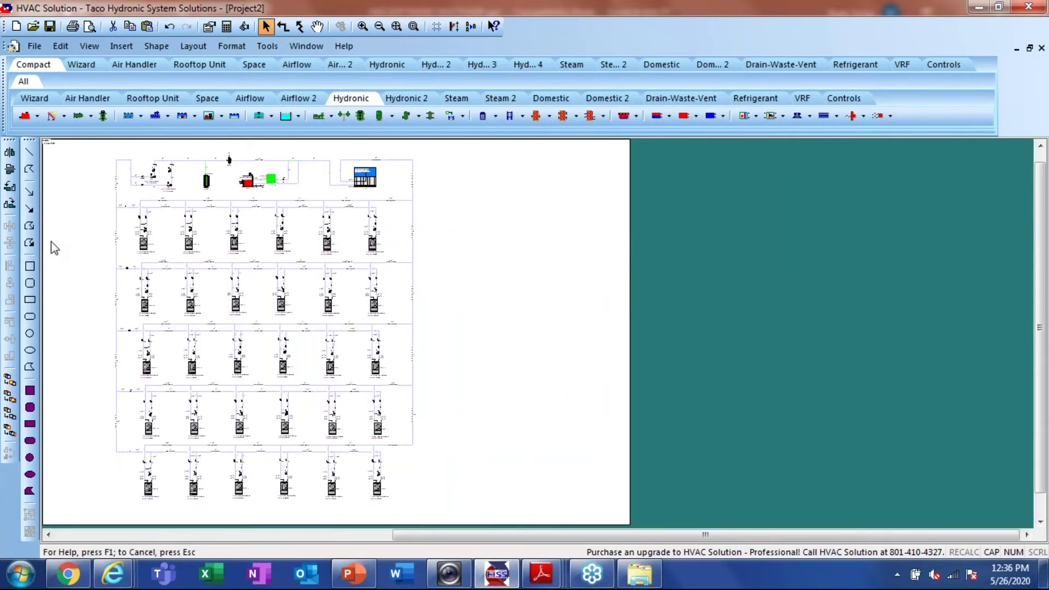
scroll(95, 230, up, 1)
scroll(95, 229, down, 1)
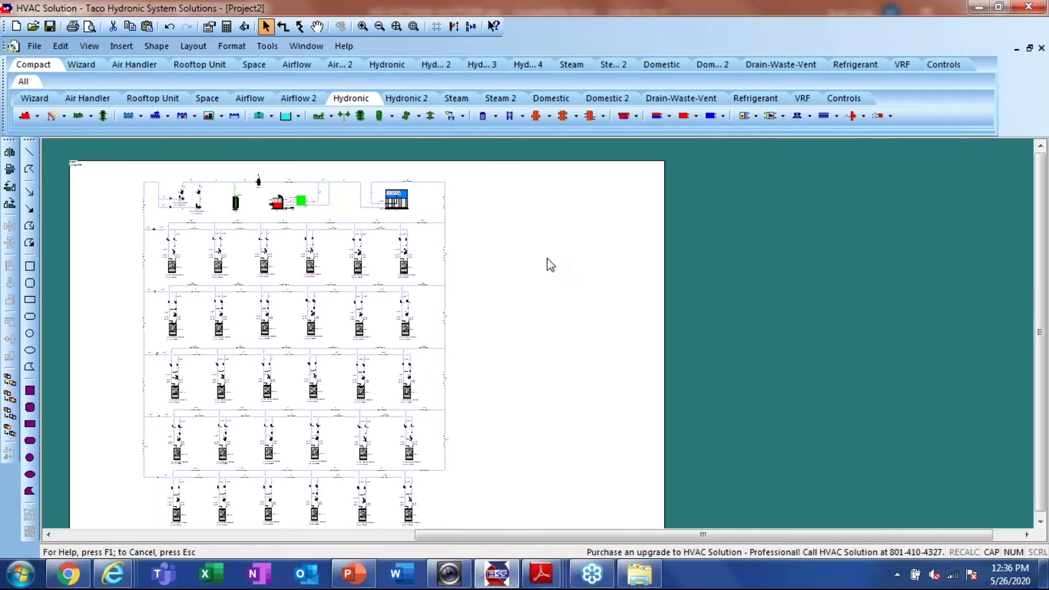
Examine the multi-row heat pump schematic and its distribution piping, clearing the current selection
scroll(547, 258, down, 1)
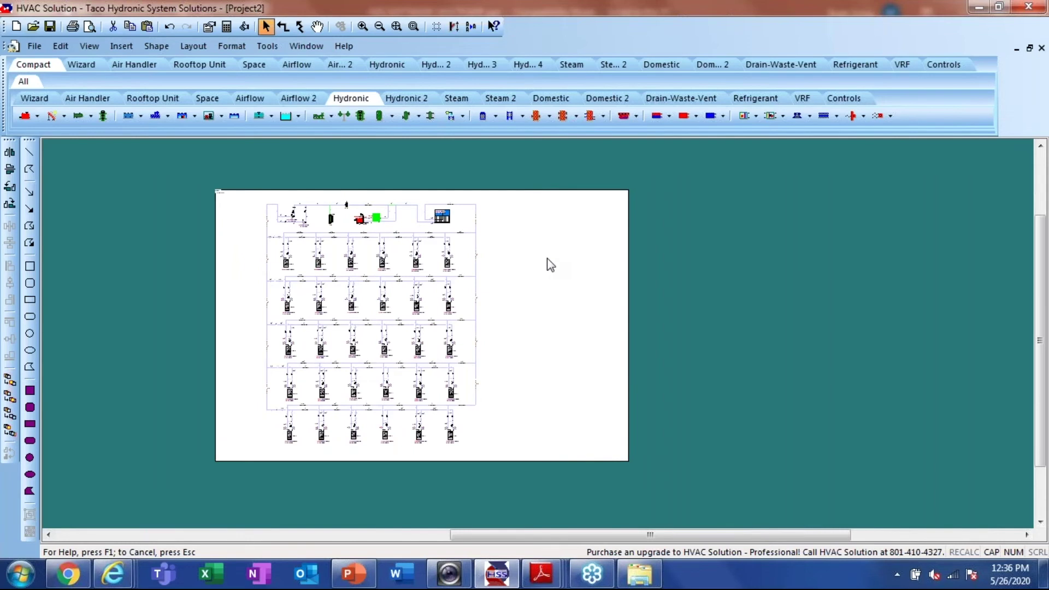
click(547, 261)
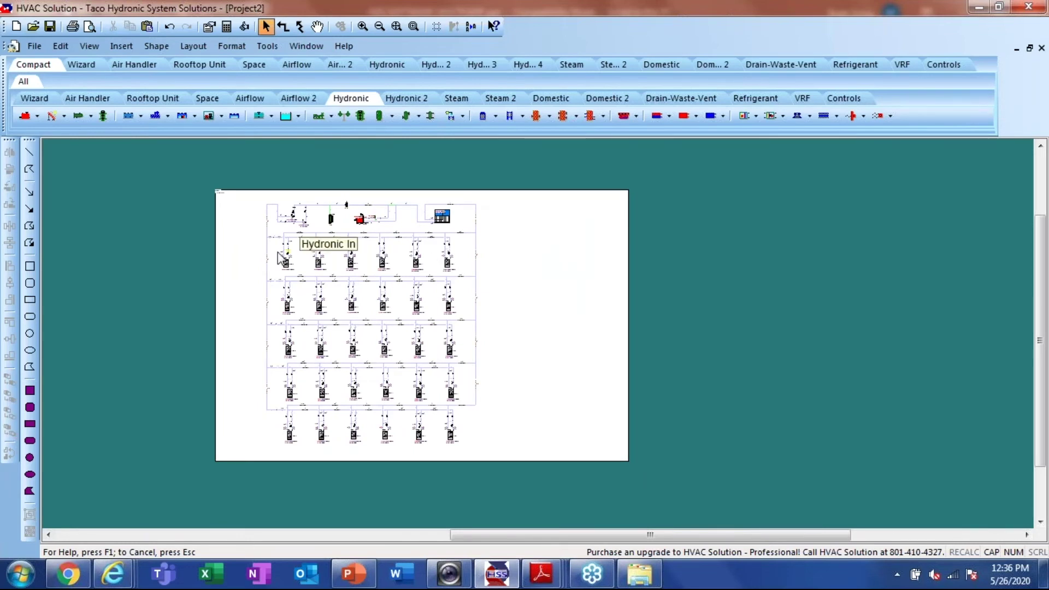
scroll(270, 254, up, 3)
scroll(270, 254, up, 4)
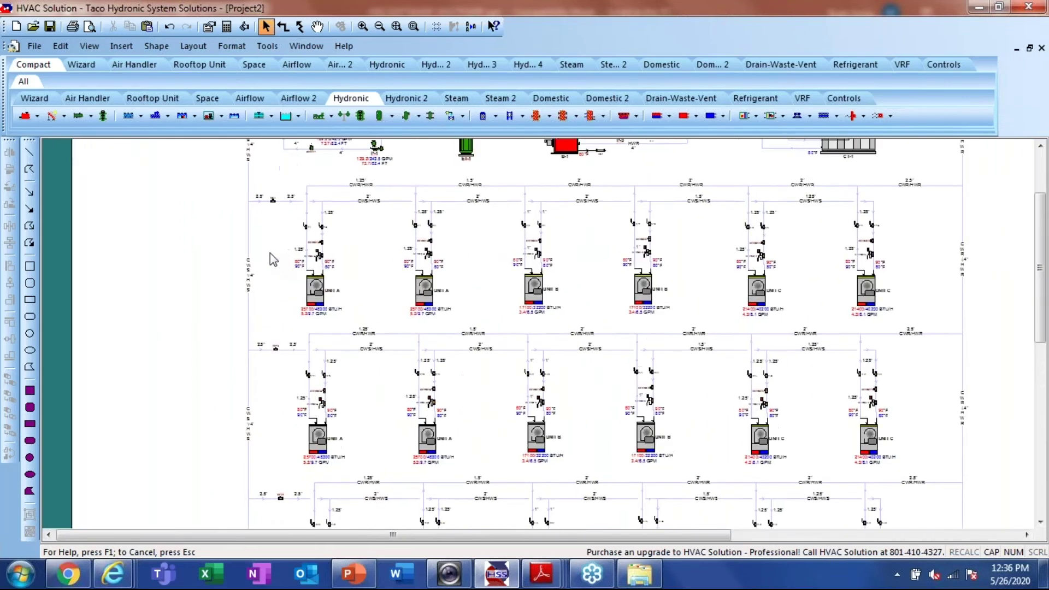
scroll(270, 251, down, 5)
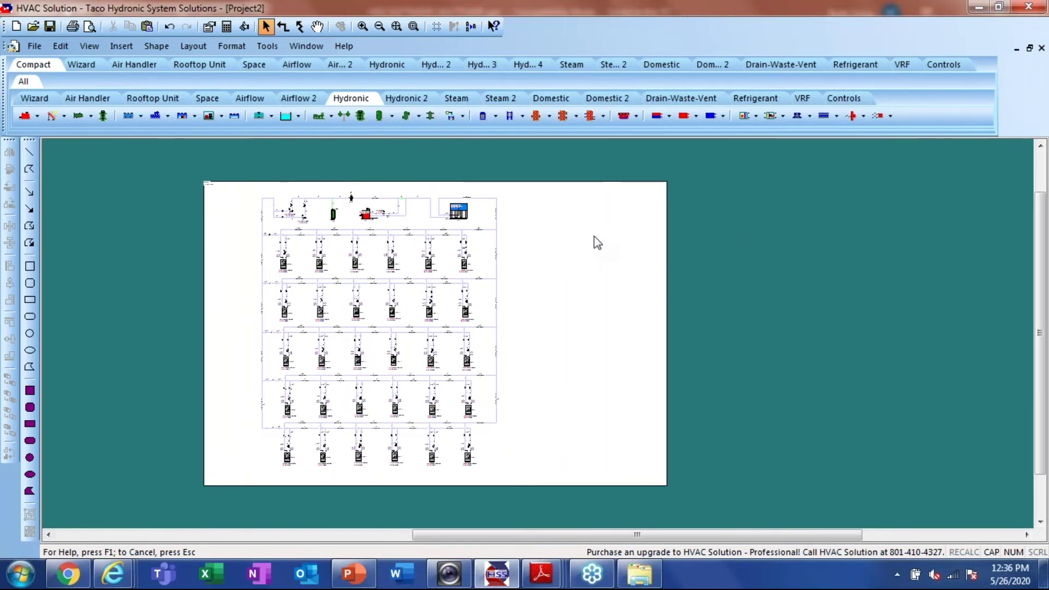
scroll(595, 236, up, 2)
scroll(594, 236, down, 1)
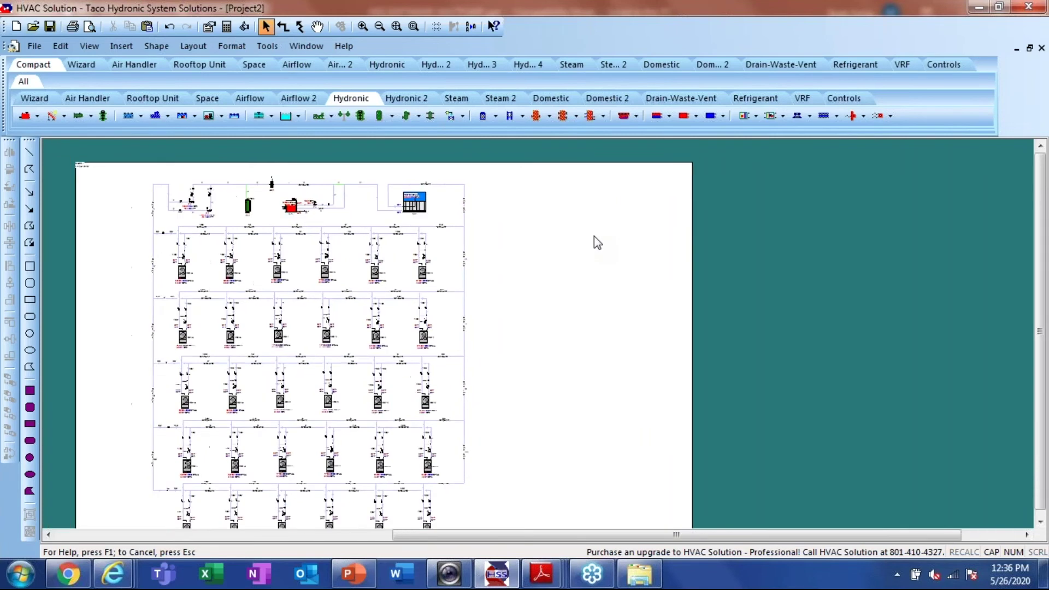
scroll(592, 236, up, 1)
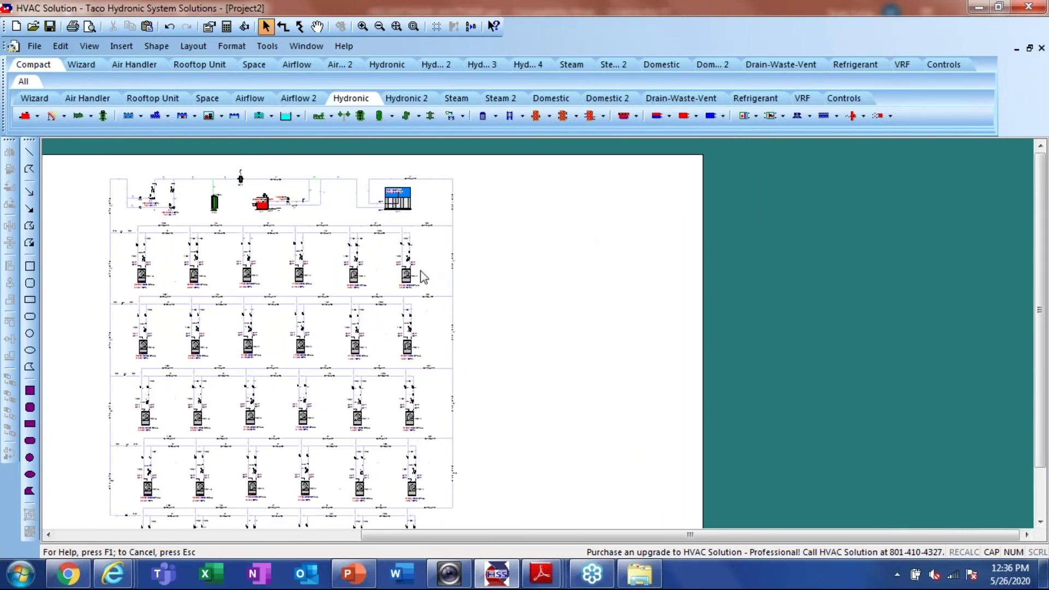
Copy the last Unit C heat pump in the first row and paste the copy between the row's two Unit C heat pumps
right_click(406, 283)
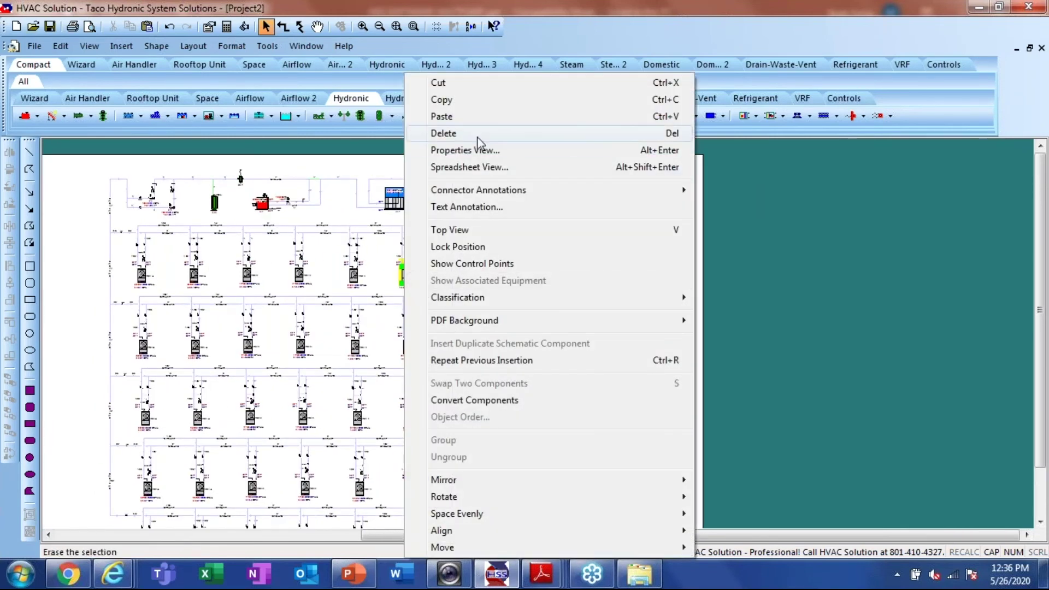
click(458, 100)
scroll(539, 259, up, 1)
scroll(374, 285, up, 1)
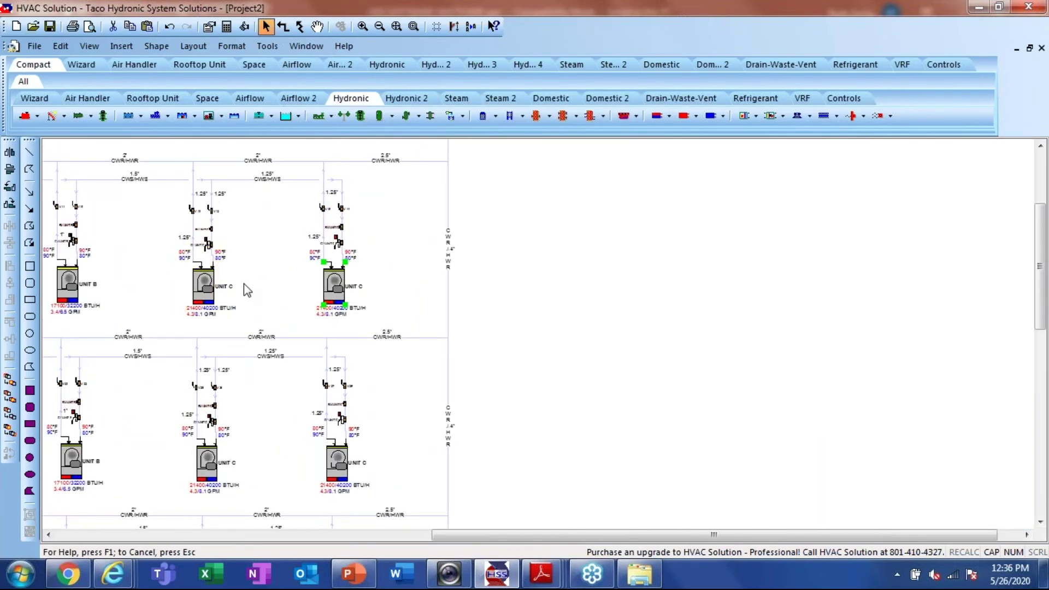
scroll(328, 281, up, 1)
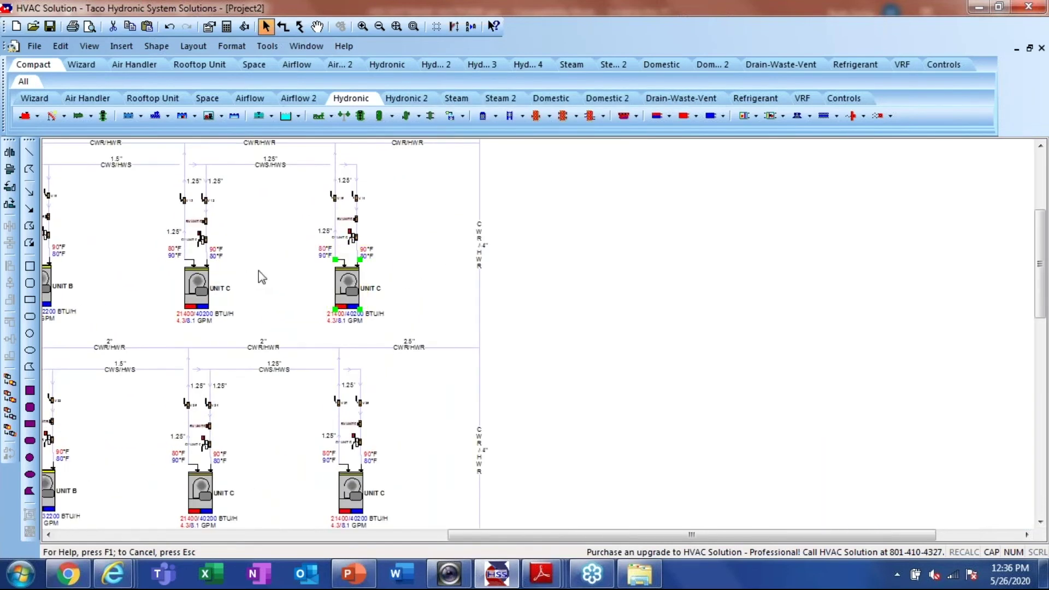
right_click(261, 272)
click(301, 117)
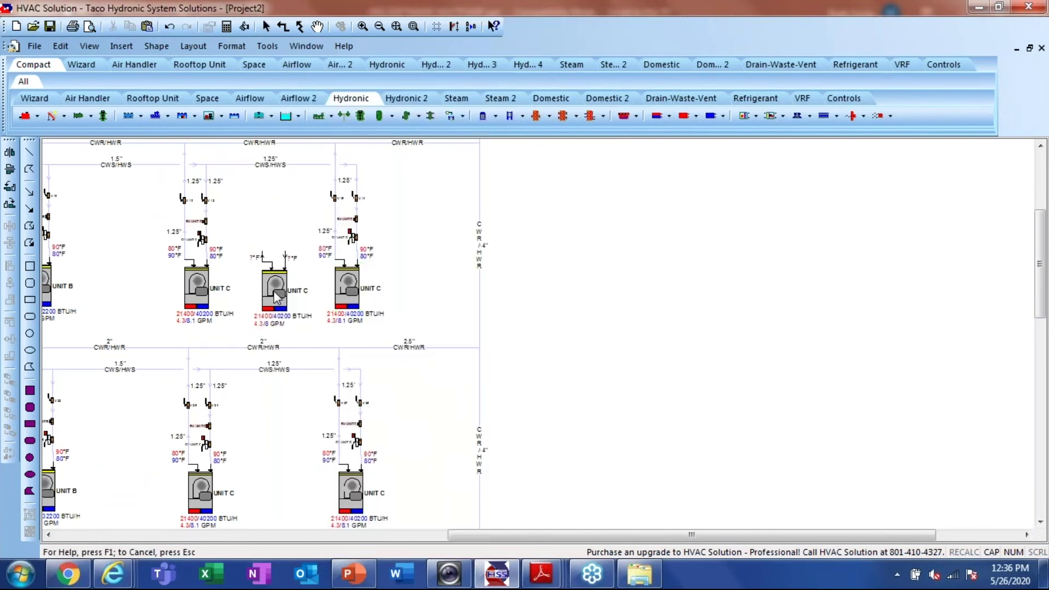
click(268, 290)
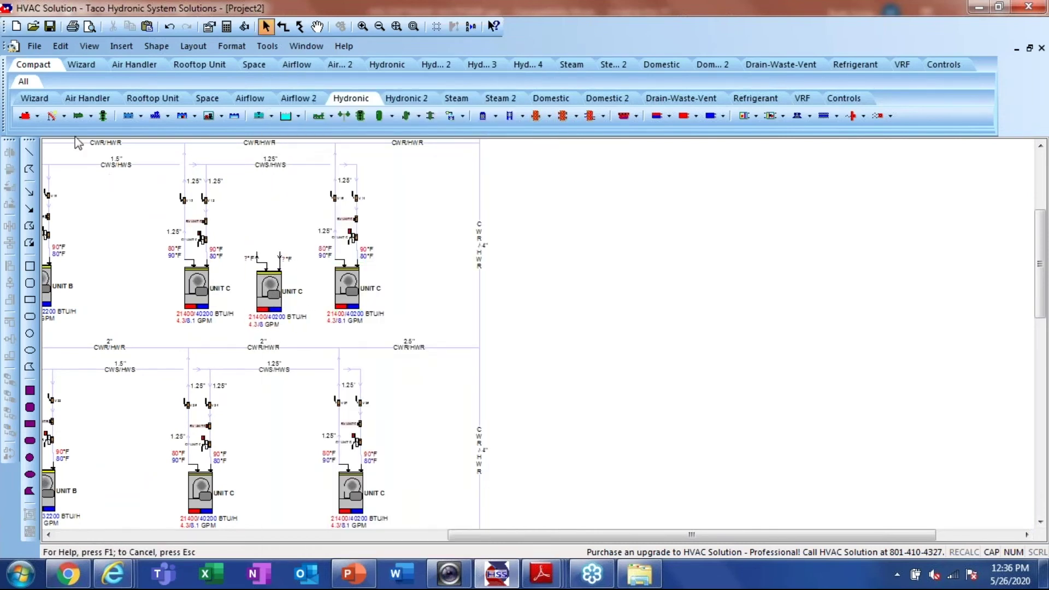
Enable the Taco LoadMatch Design (Primary-Secondary) option
click(58, 47)
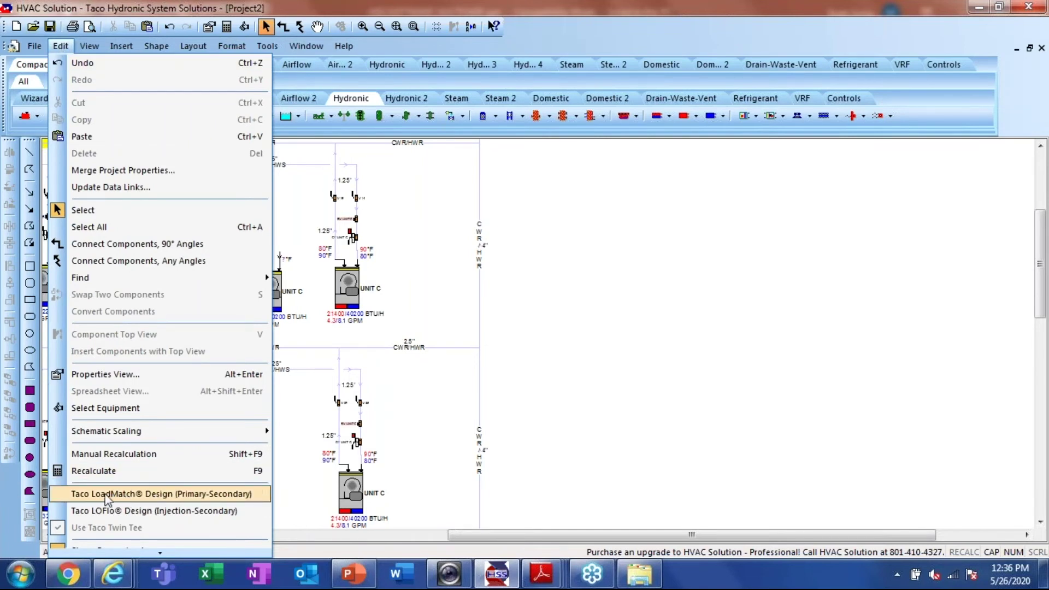
click(163, 495)
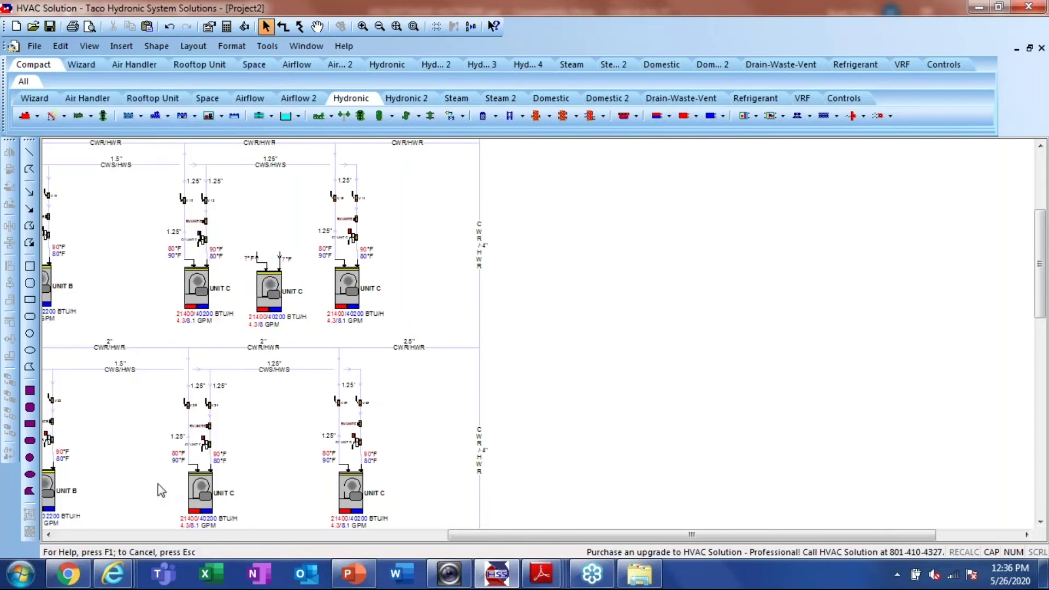
click(60, 46)
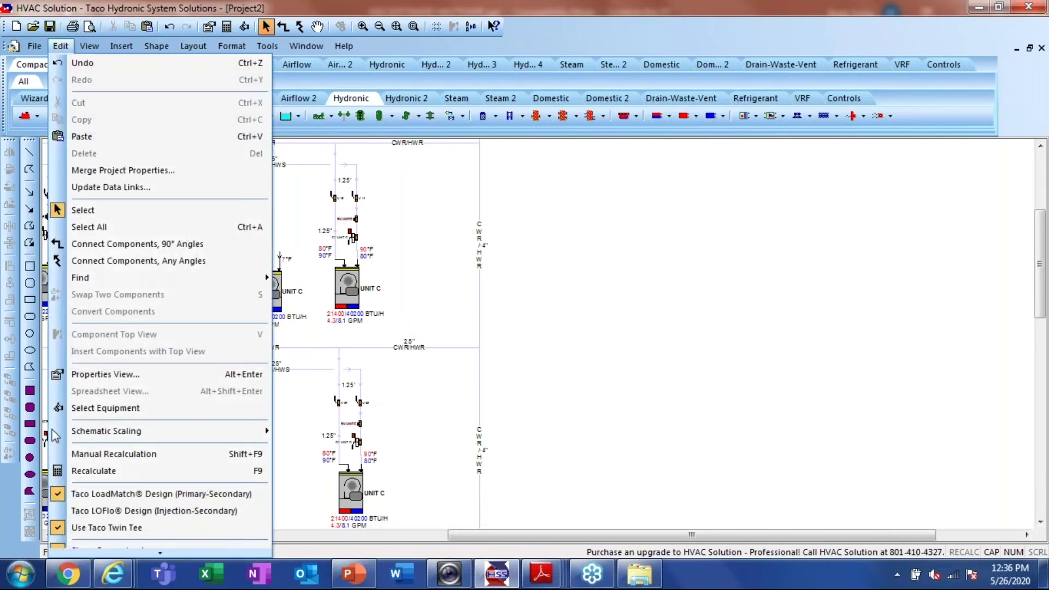
click(419, 278)
Connect the hydronic inlet of the copied Unit C heat pump to the CWS/HWS supply main above it
click(281, 273)
scroll(280, 271, up, 1)
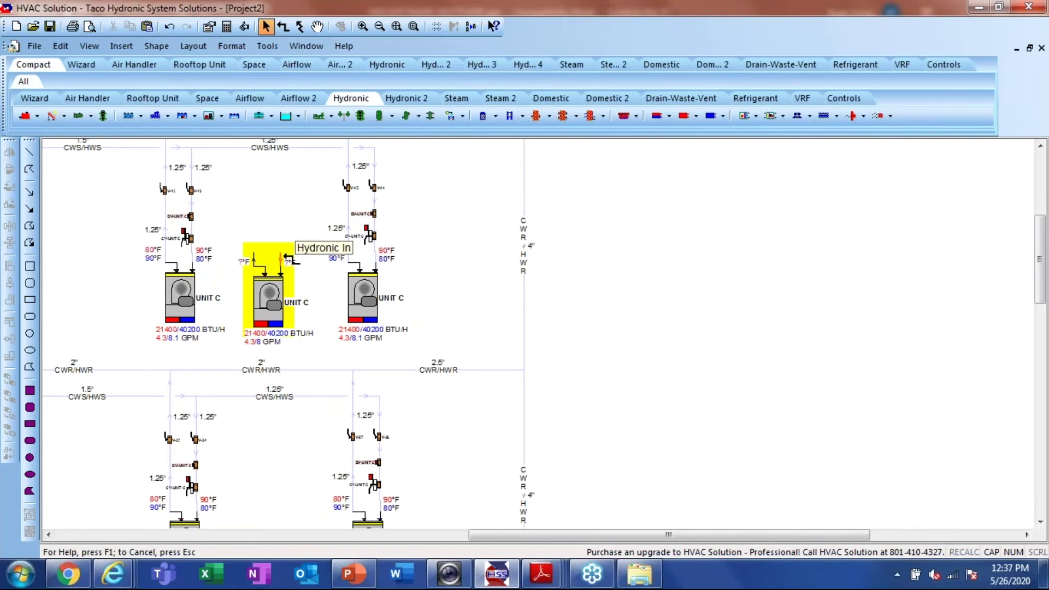
drag(282, 256, 281, 146)
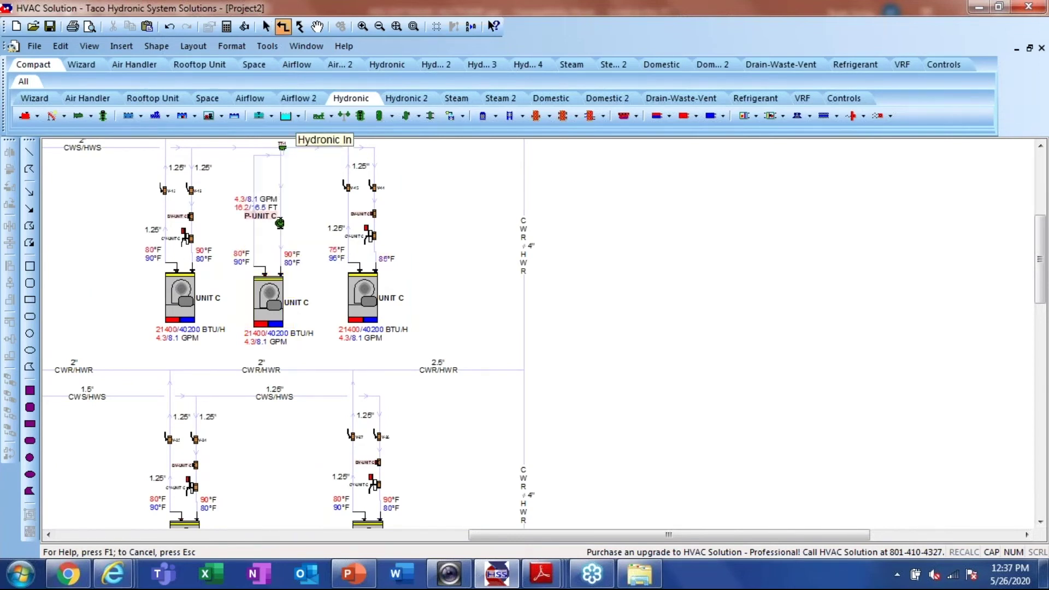
scroll(286, 145, up, 1)
scroll(335, 203, up, 1)
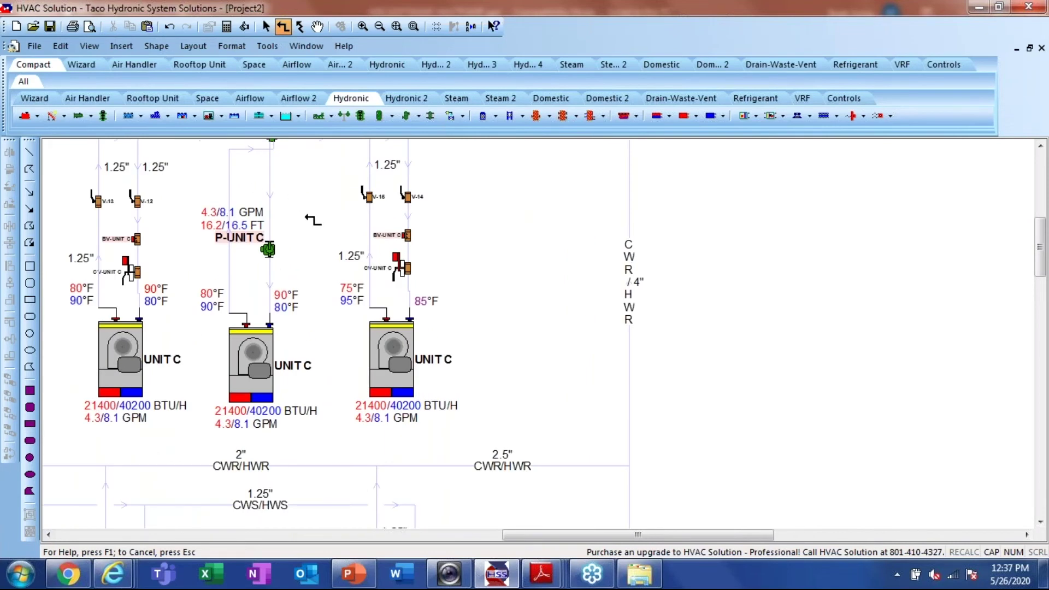
key(Escape)
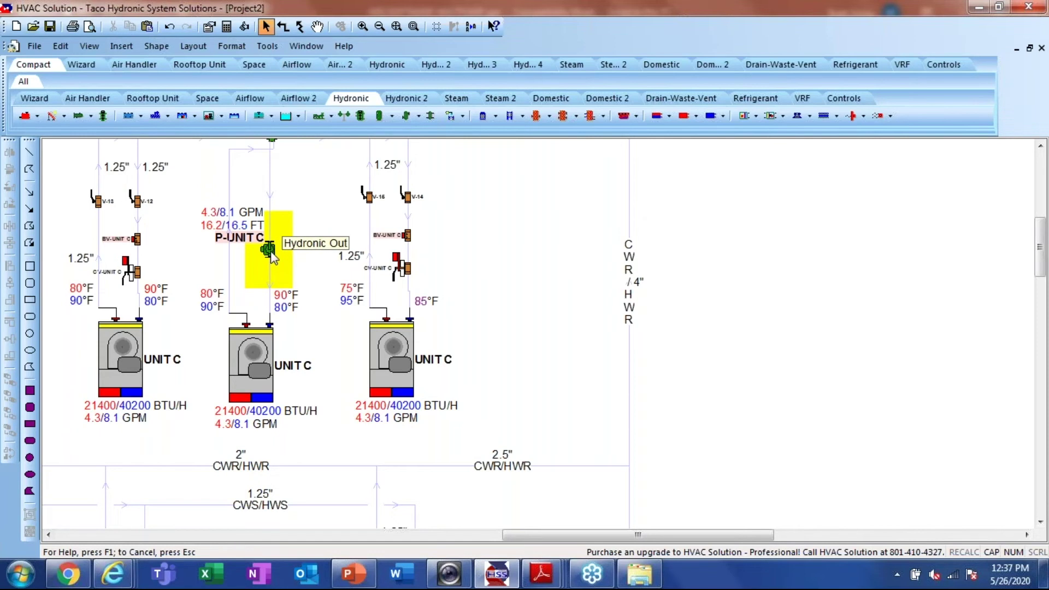
Disable the Taco LoadMatch Design (Primary-Secondary) option
click(60, 46)
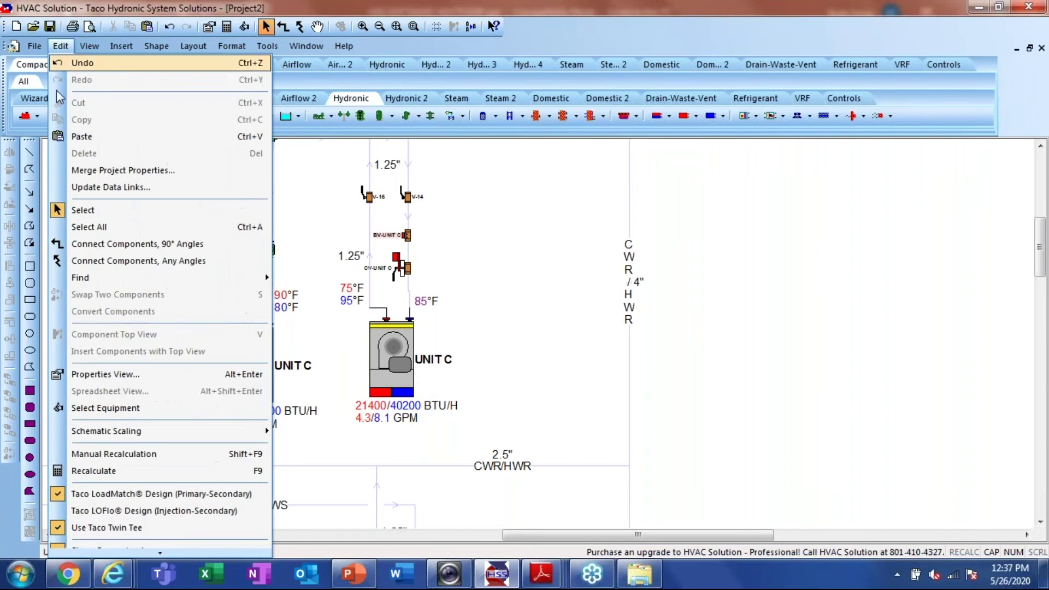
click(101, 495)
click(59, 46)
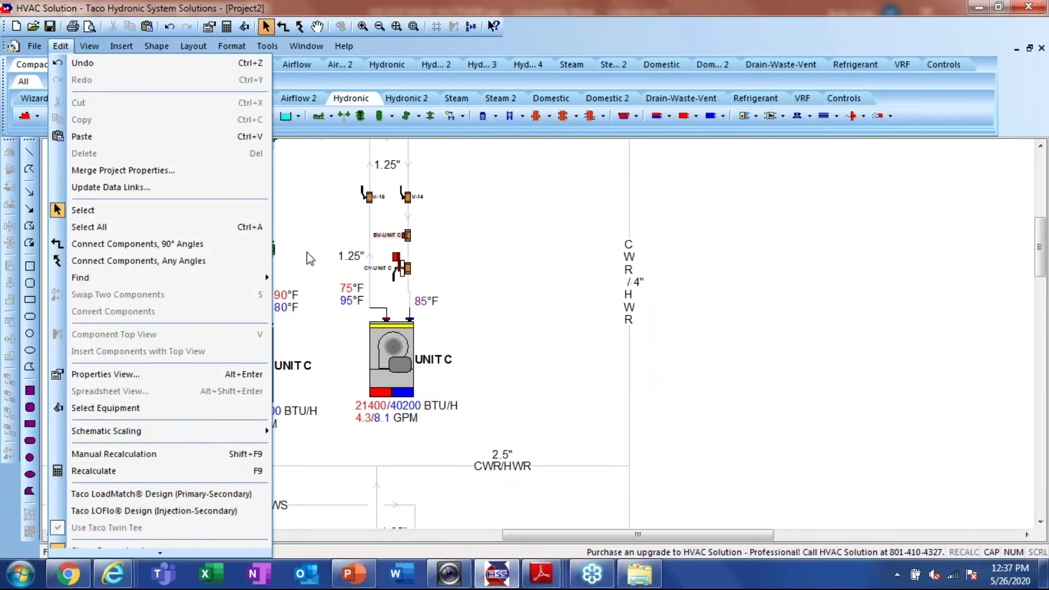
click(136, 495)
Delete the copied Unit C heat pump together with its P-UNIT C pump and connecting pipes
drag(194, 202, 310, 410)
right_click(319, 224)
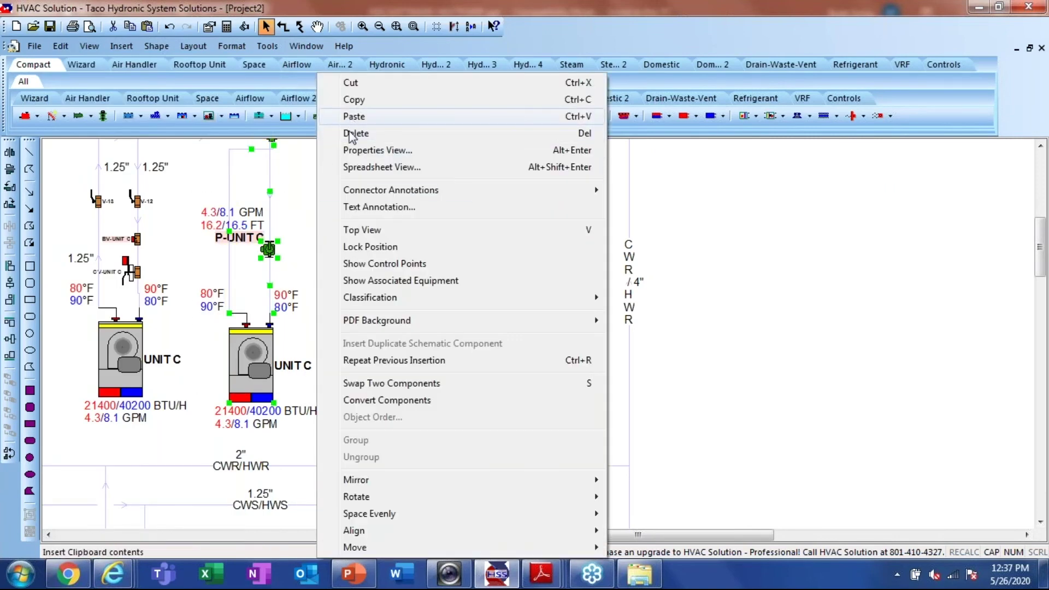
click(351, 117)
key(Delete)
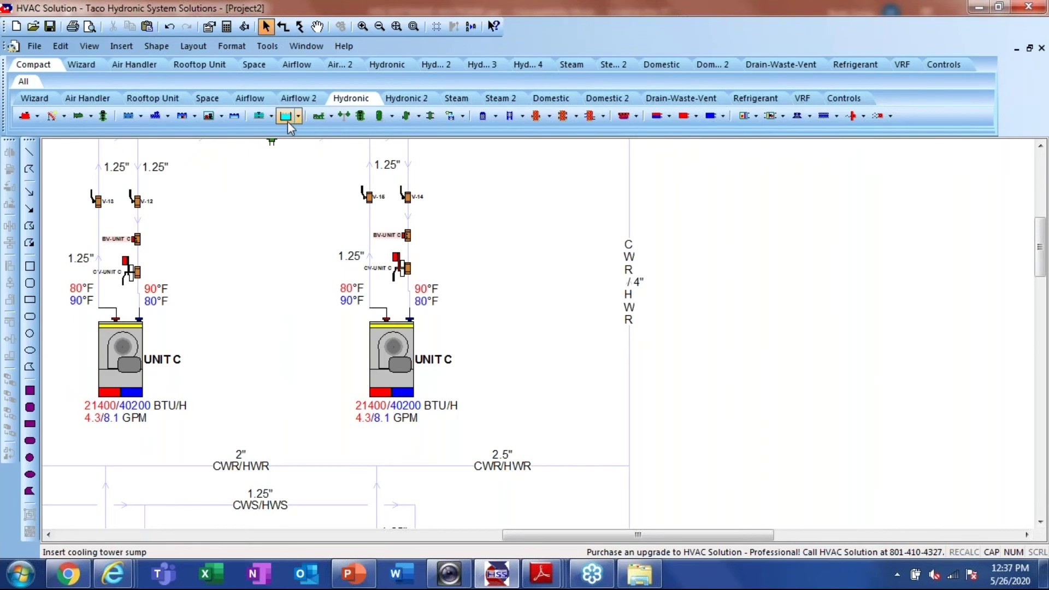
Delete the leftover twin tee TT-1 from the supply main of the first row
scroll(256, 166, up, 5)
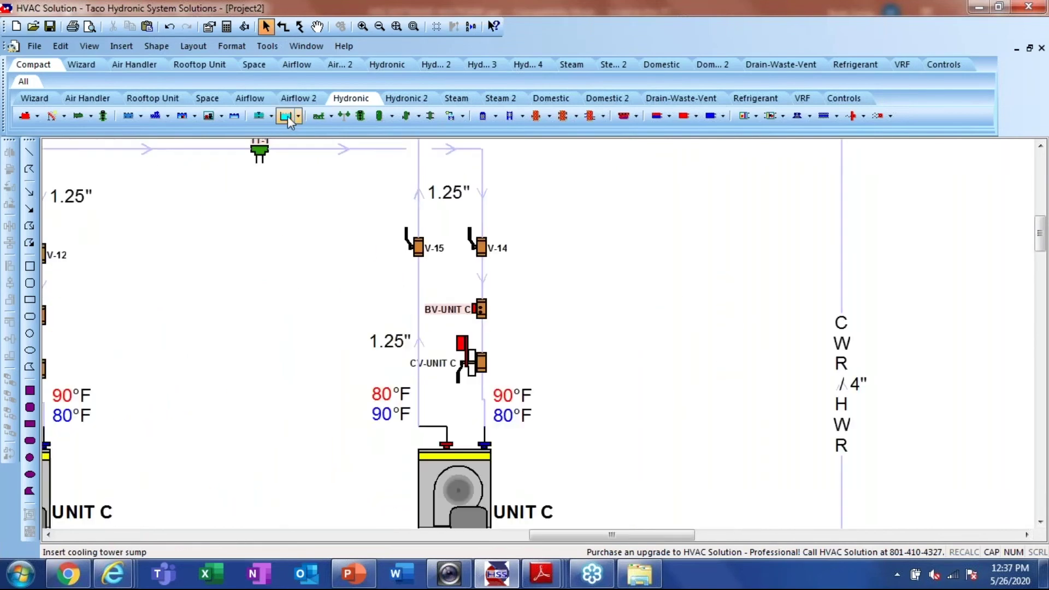
click(255, 179)
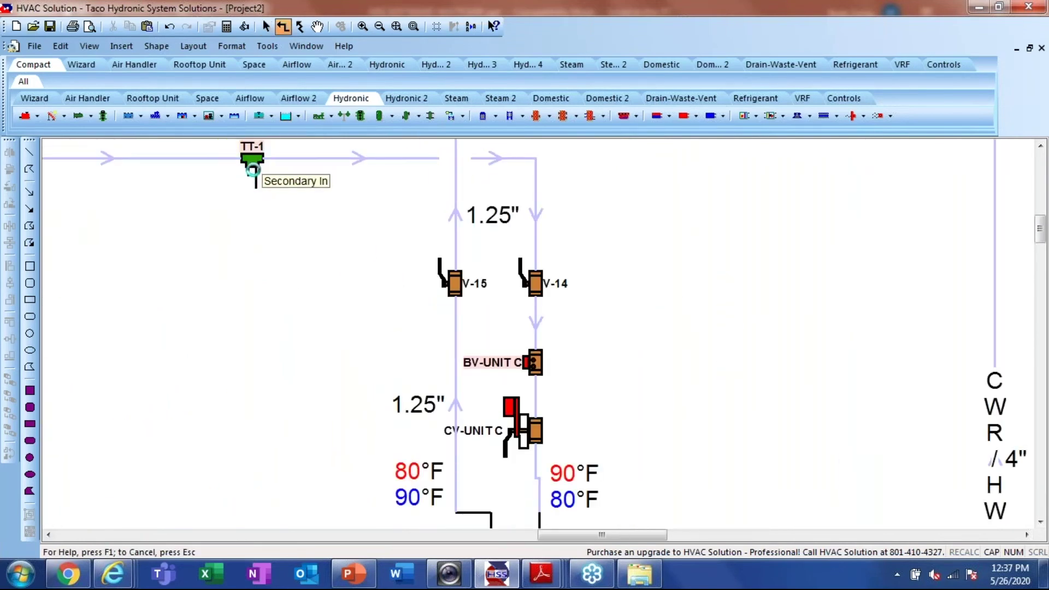
key(Escape)
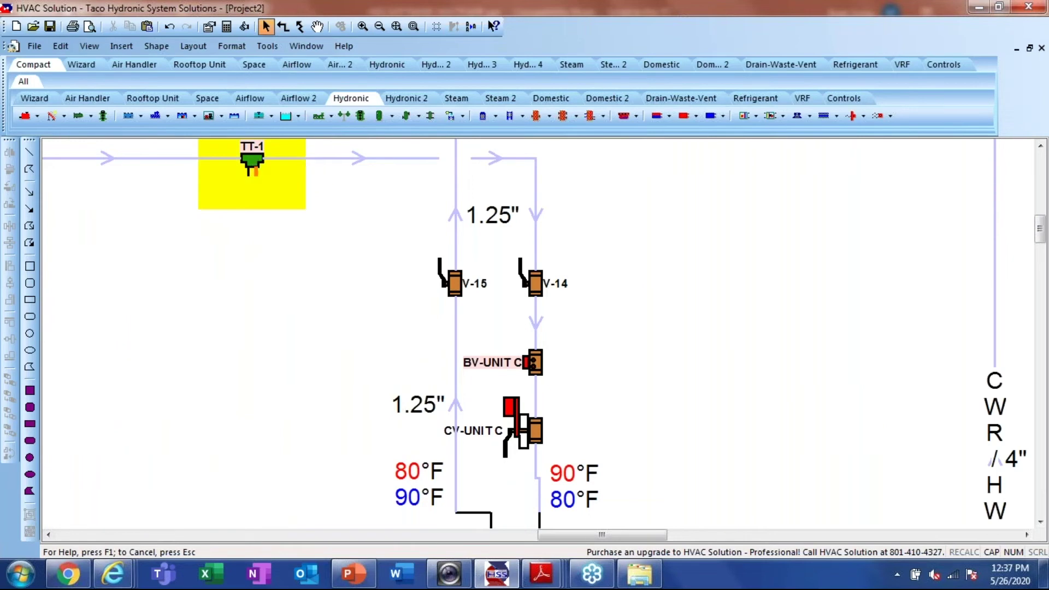
right_click(252, 164)
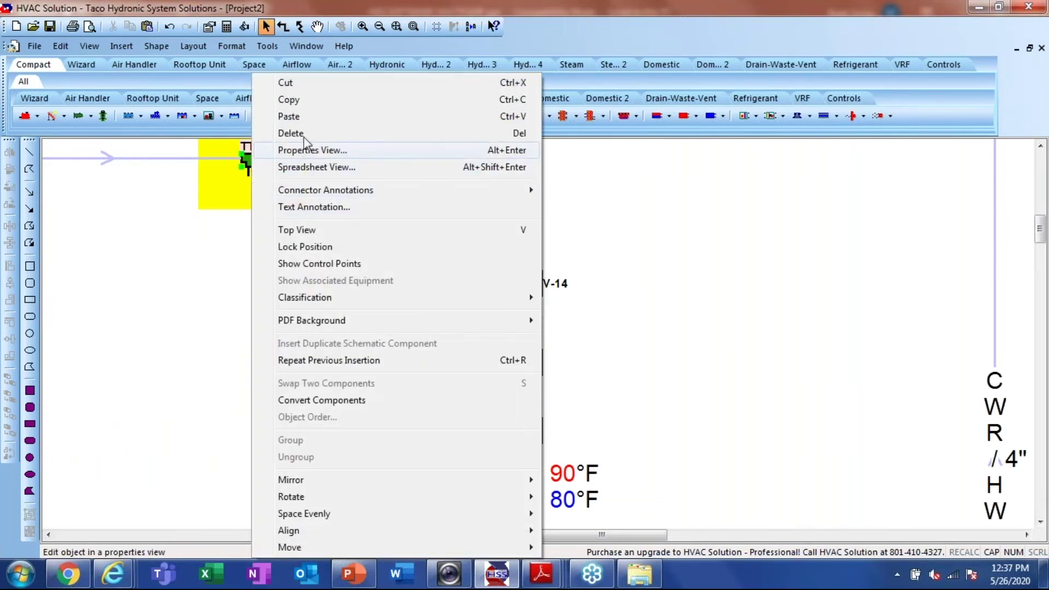
click(290, 150)
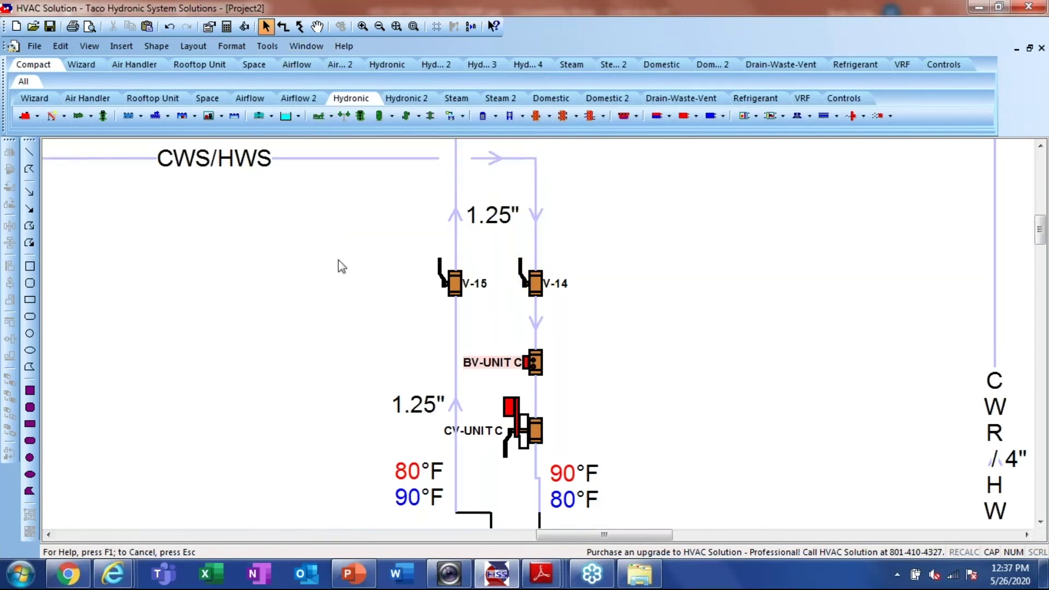
Review the Key Data properties of the supply pipe running from pumps P-1 and P-2 to the riser, and close them without changes
ctrl+scroll(339, 262, down, 1)
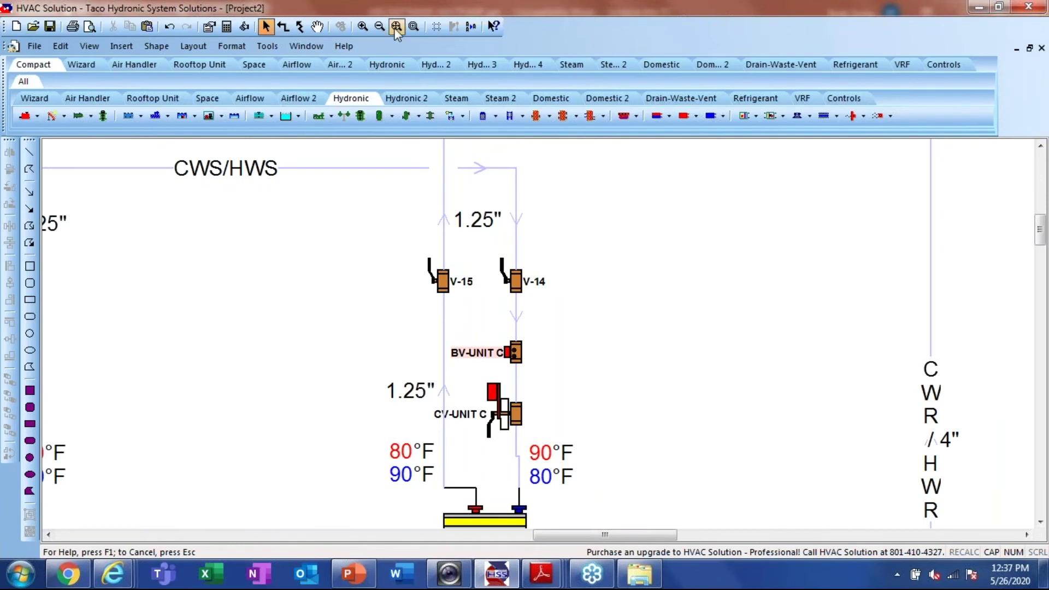
click(395, 27)
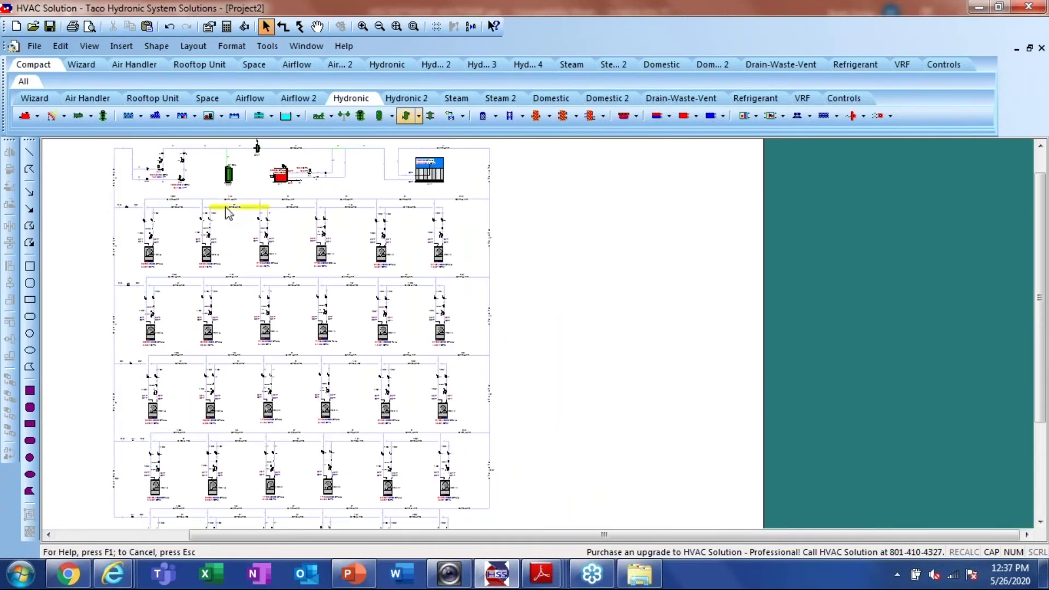
ctrl+scroll(258, 219, up, 3)
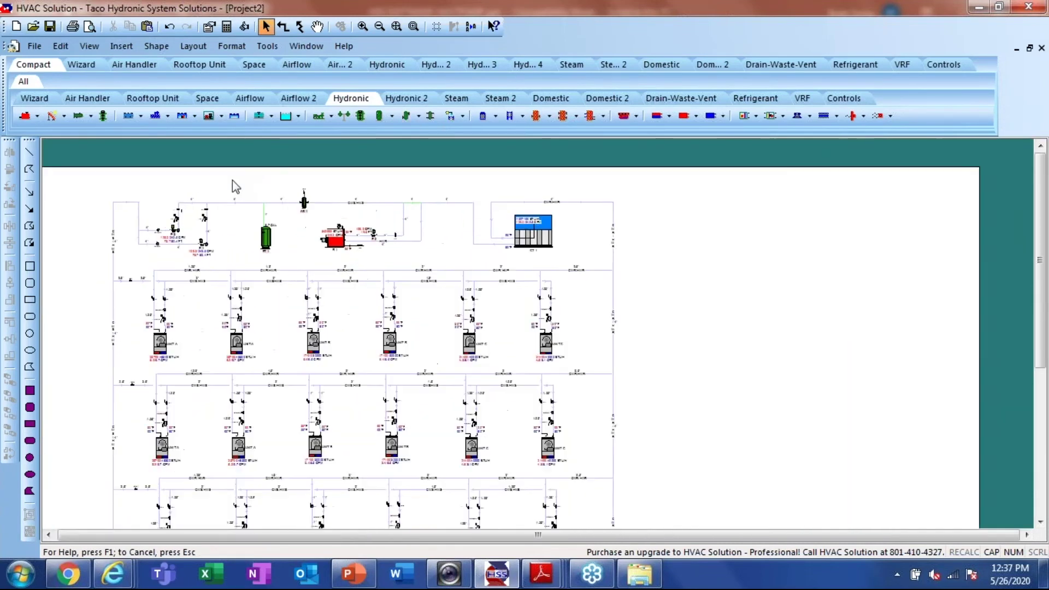
ctrl+scroll(232, 186, up, 5)
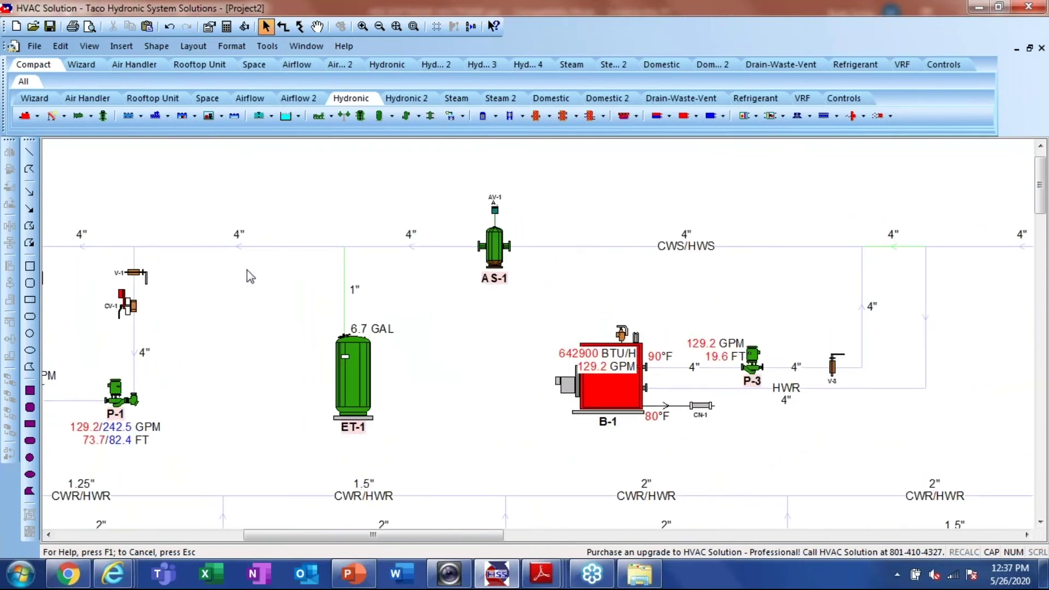
ctrl+scroll(247, 270, down, 4)
ctrl+scroll(101, 272, up, 3)
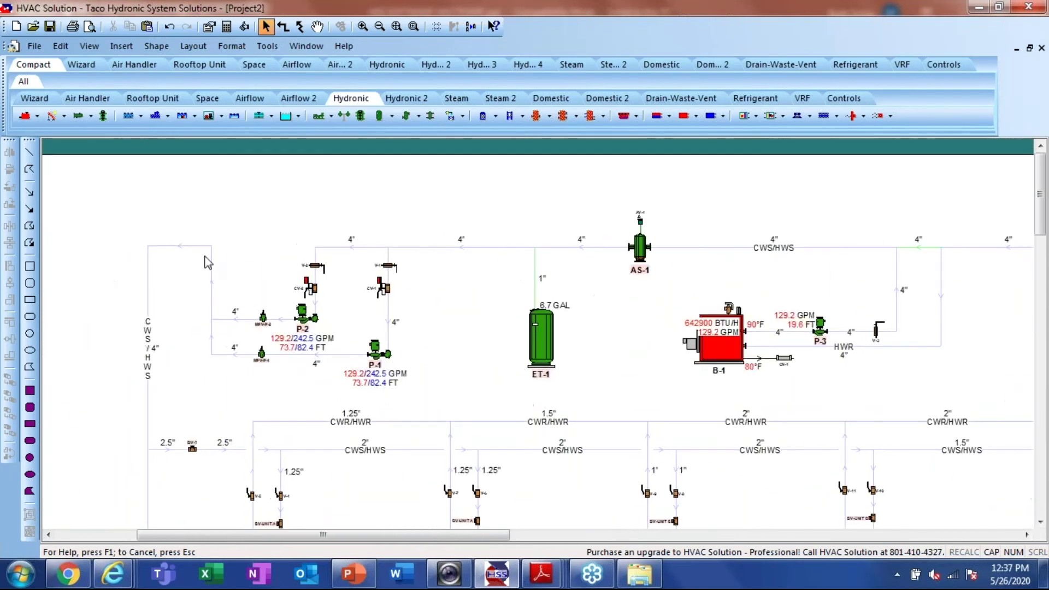
double_click(185, 247)
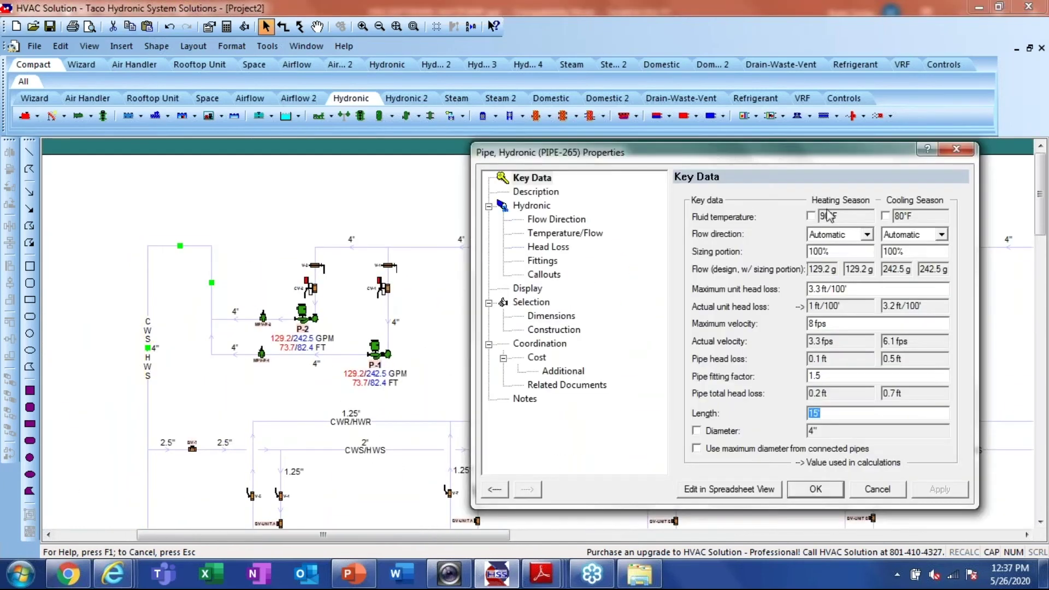
drag(822, 156, 603, 58)
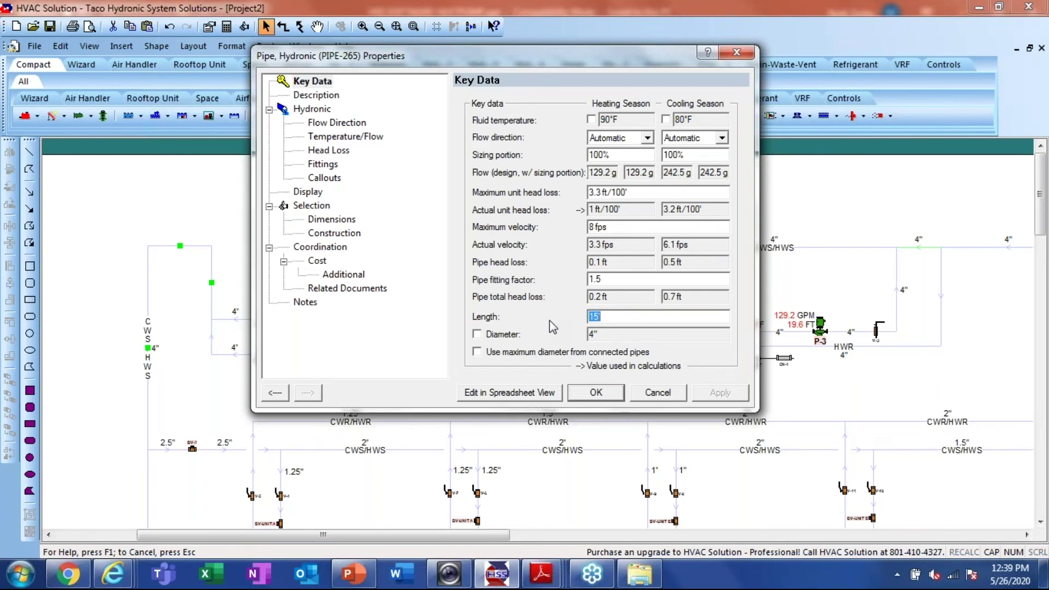
click(660, 393)
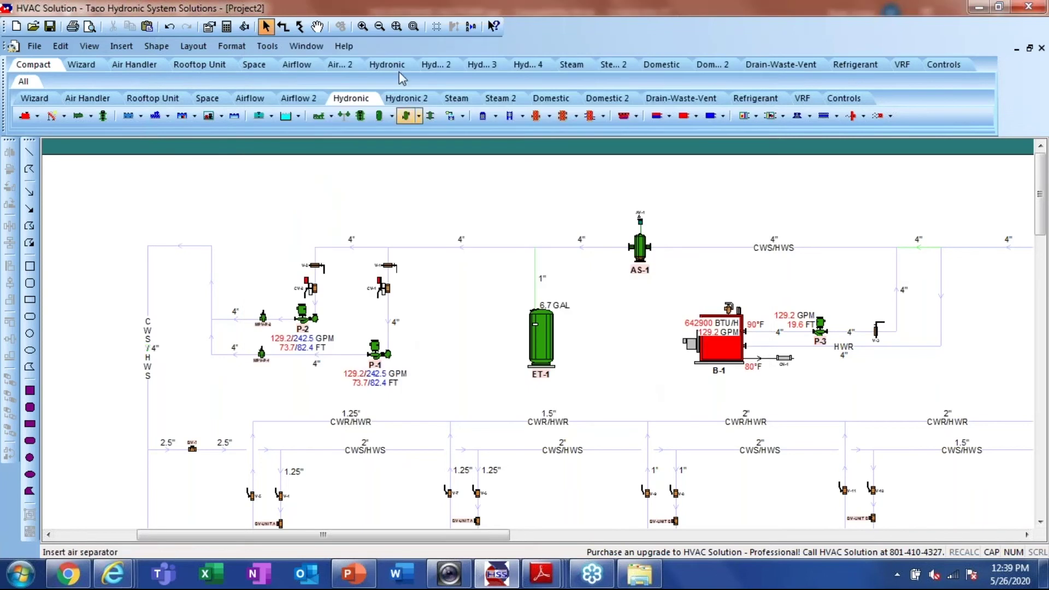
Examine the overall layout of the five heat pump rows and the pumps, boiler and cooling tower that serve them
click(397, 26)
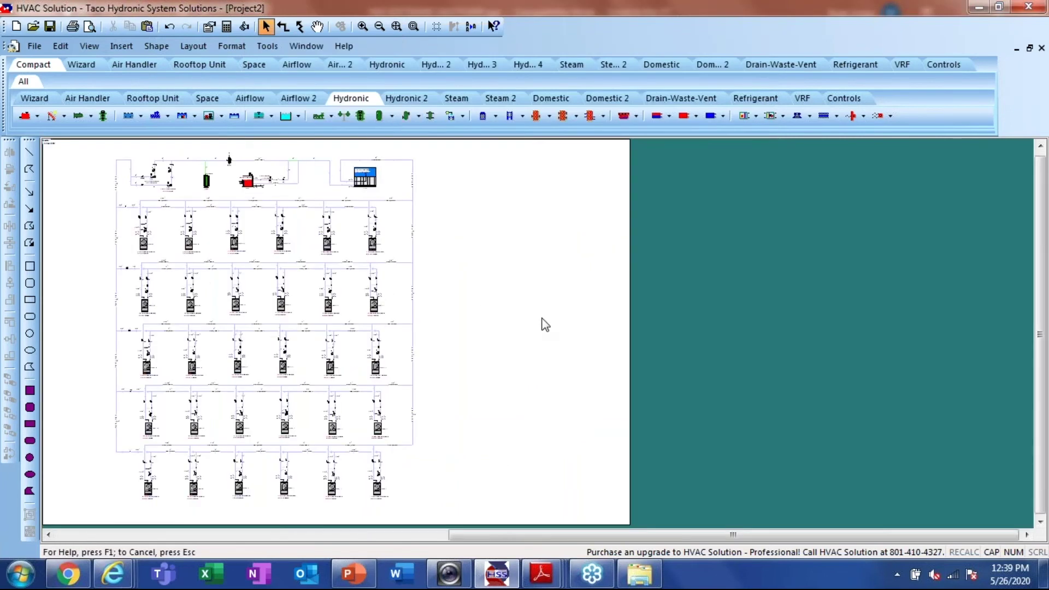
scroll(541, 323, down, 3)
scroll(156, 195, up, 2)
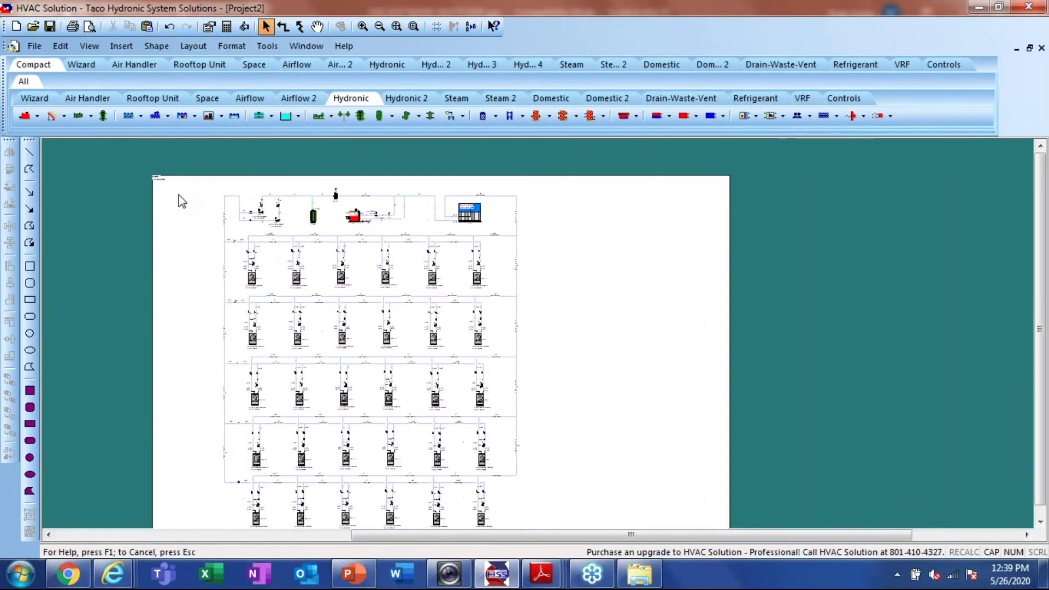
scroll(179, 195, down, 2)
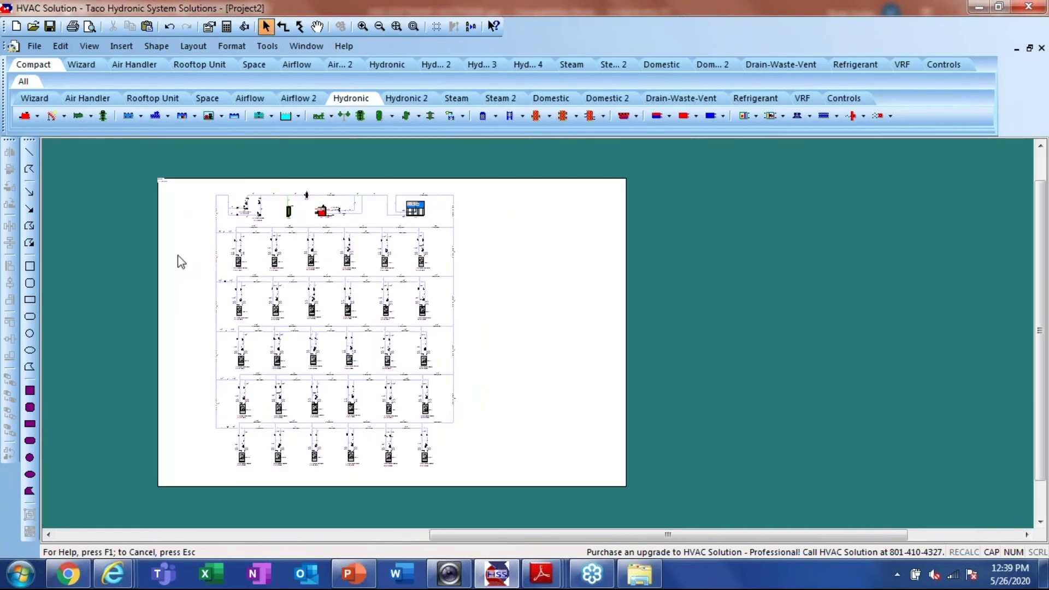
scroll(178, 261, up, 1)
click(391, 25)
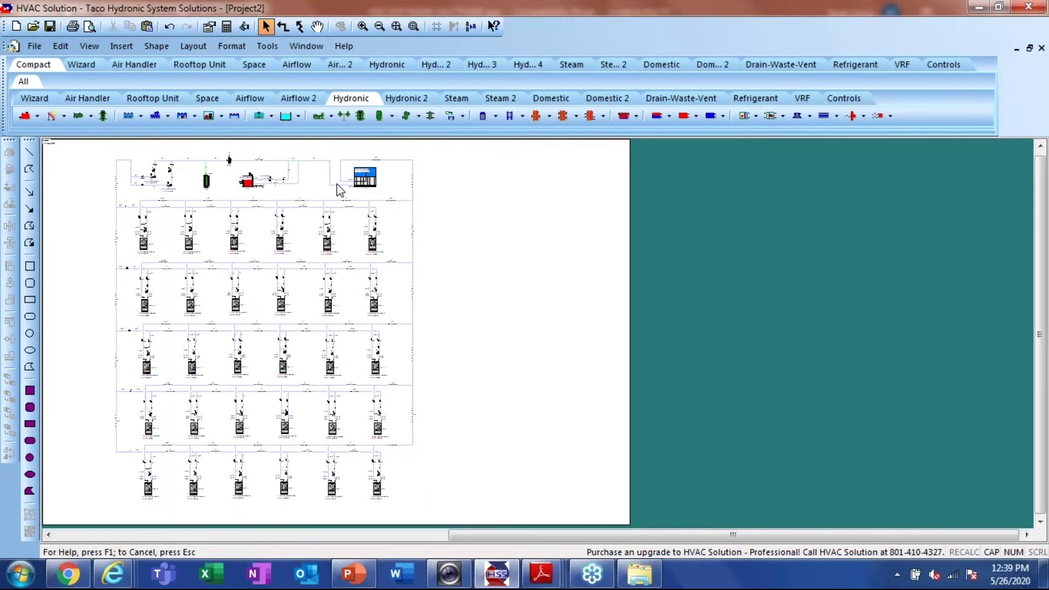
scroll(124, 170, up, 1)
scroll(175, 208, down, 1)
scroll(117, 187, down, 1)
scroll(117, 187, up, 2)
scroll(119, 188, down, 1)
scroll(117, 182, up, 1)
scroll(117, 183, down, 1)
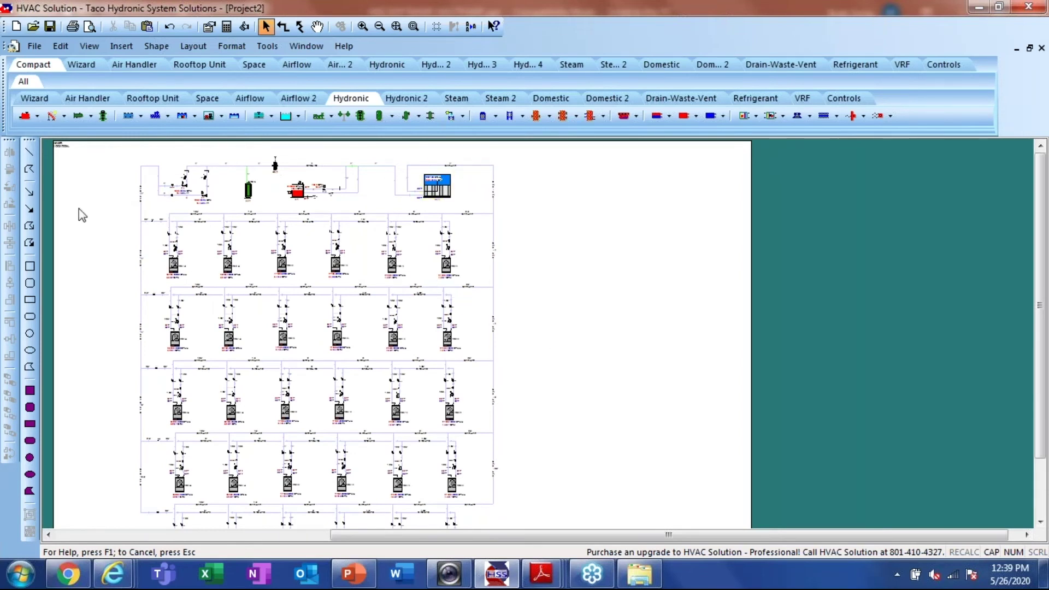
scroll(164, 203, up, 3)
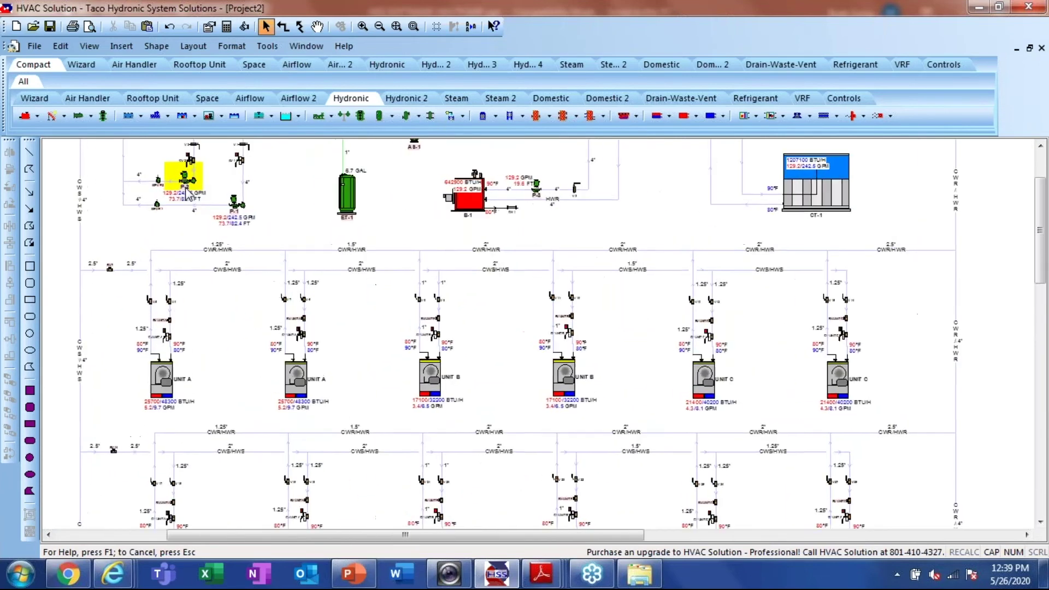
scroll(188, 191, up, 1)
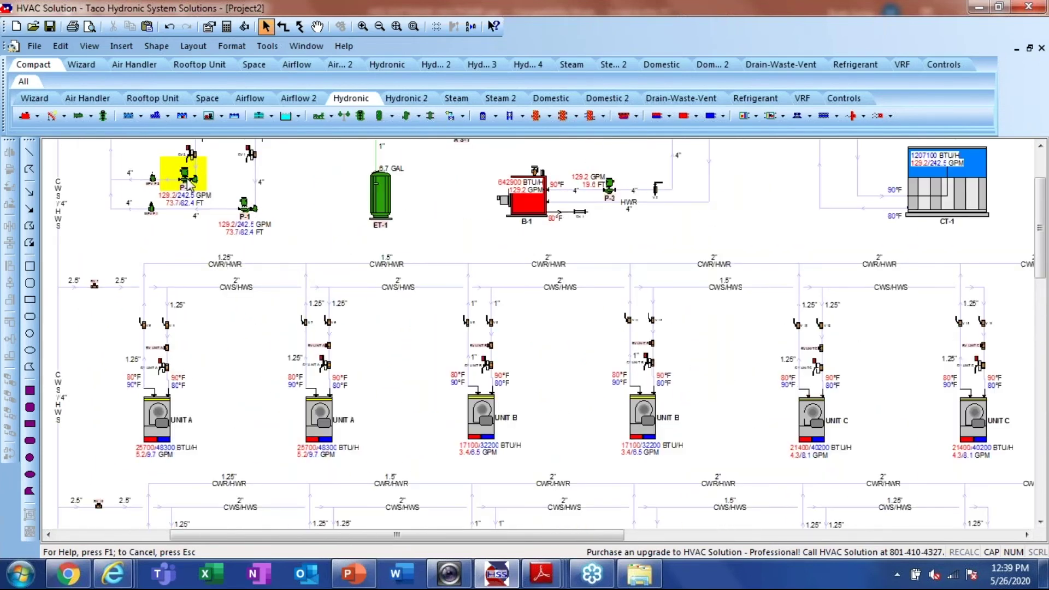
Review the Key Data properties of cooling tower CT-1, including its head losses, and close them without changes
scroll(188, 186, down, 5)
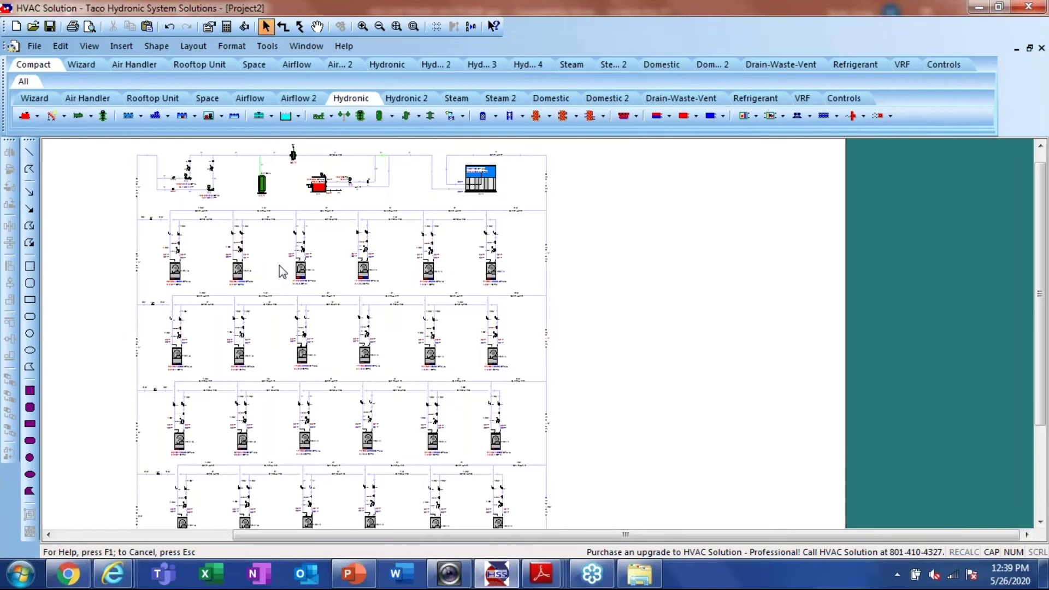
click(488, 186)
double_click(485, 184)
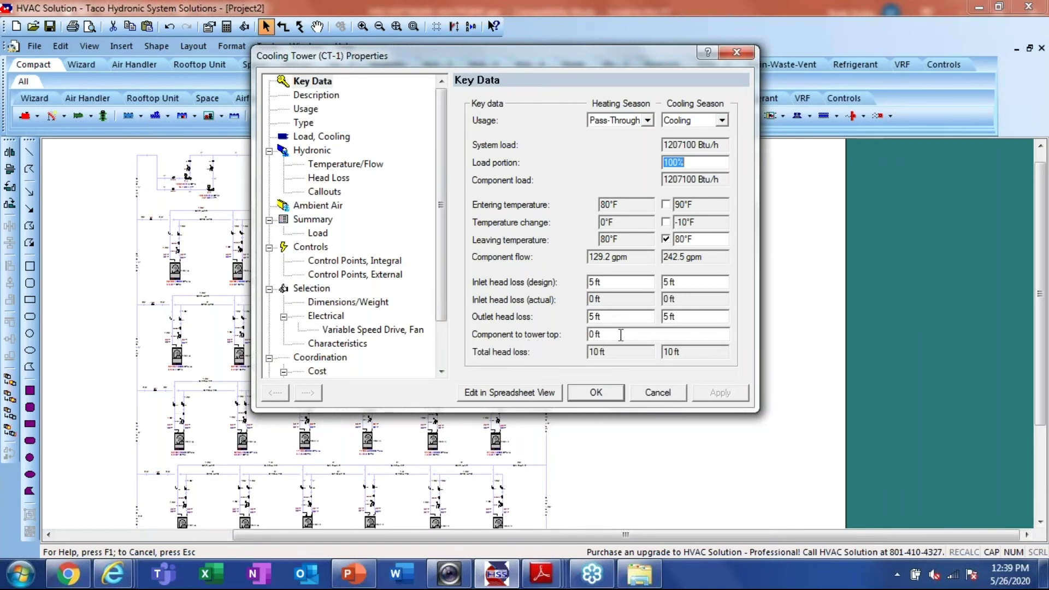
click(671, 394)
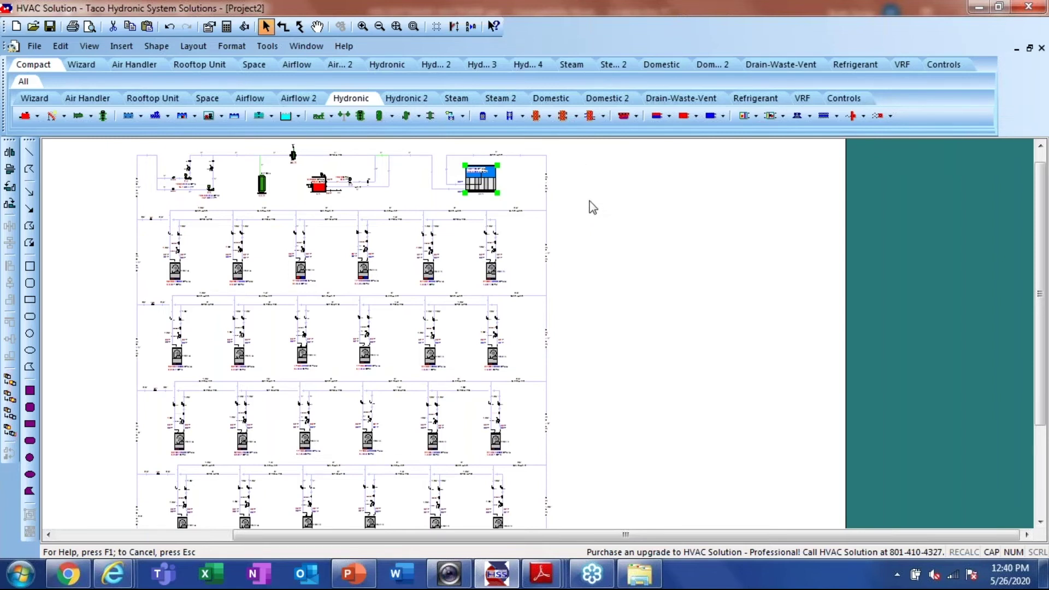
click(414, 26)
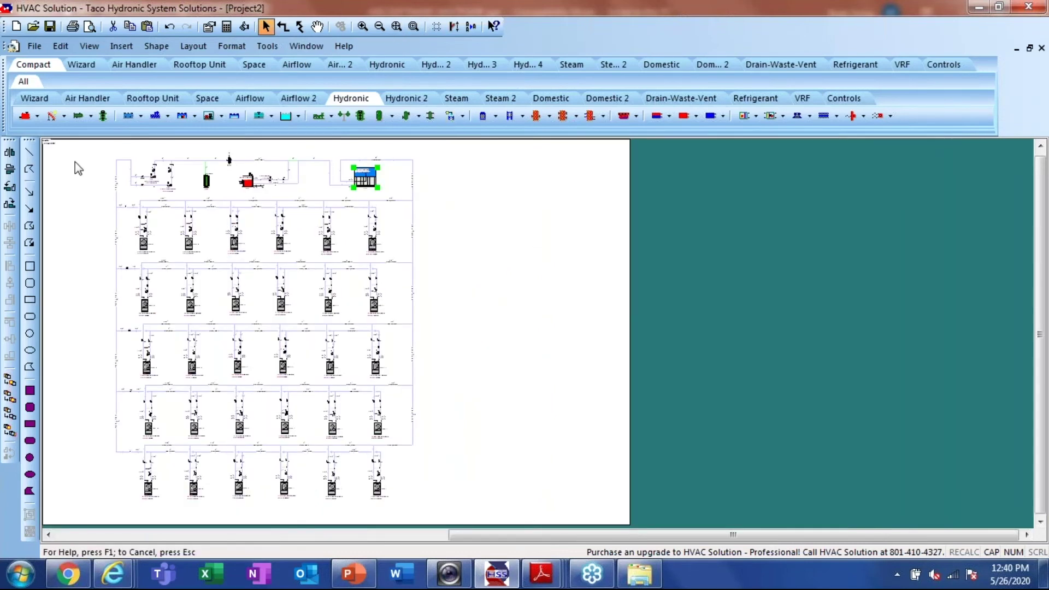
scroll(77, 159, up, 1)
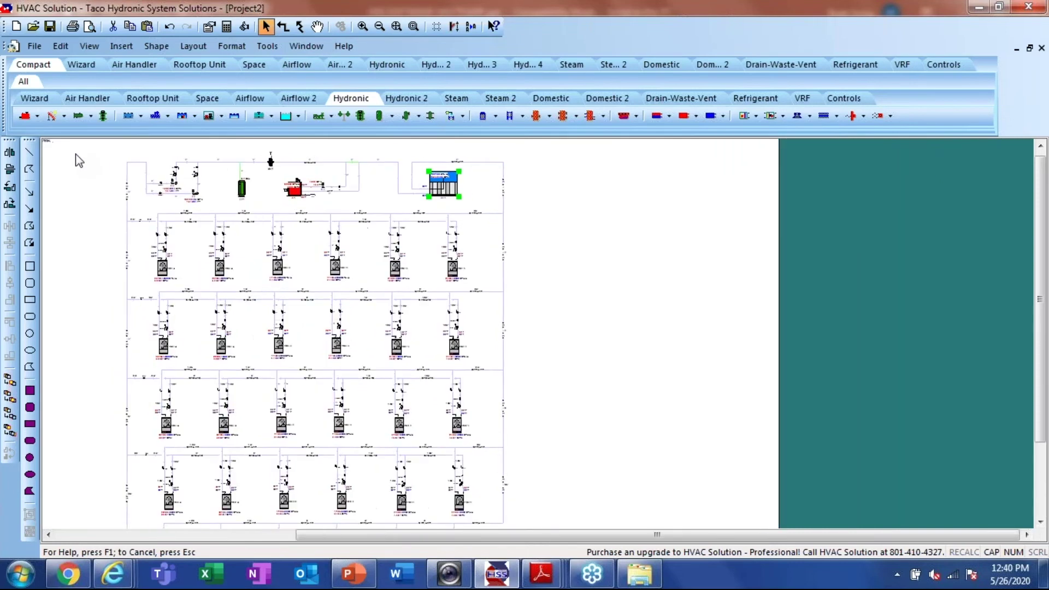
scroll(77, 159, up, 2)
scroll(75, 155, down, 3)
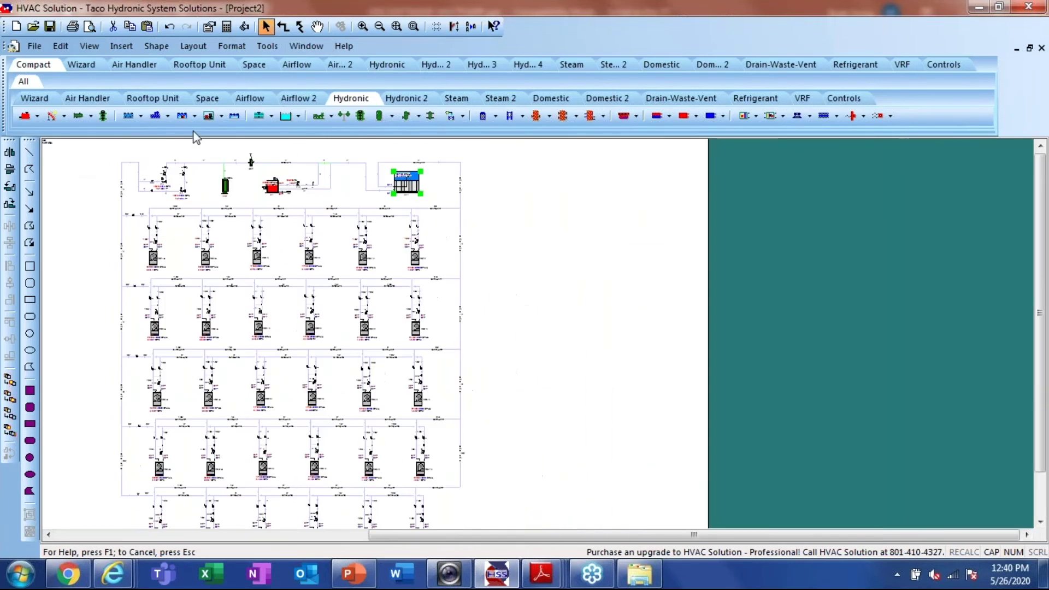
click(397, 26)
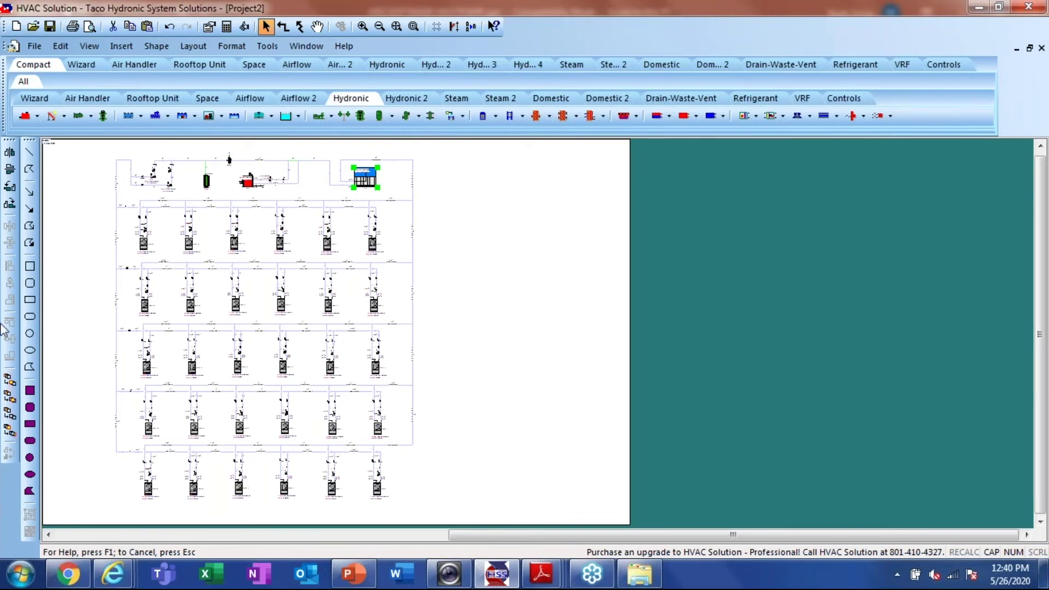
Place a text annotation reading FIFTH FLOOR beside the uppermost heat pump row, overriding the default font with size 24
scroll(71, 224, up, 5)
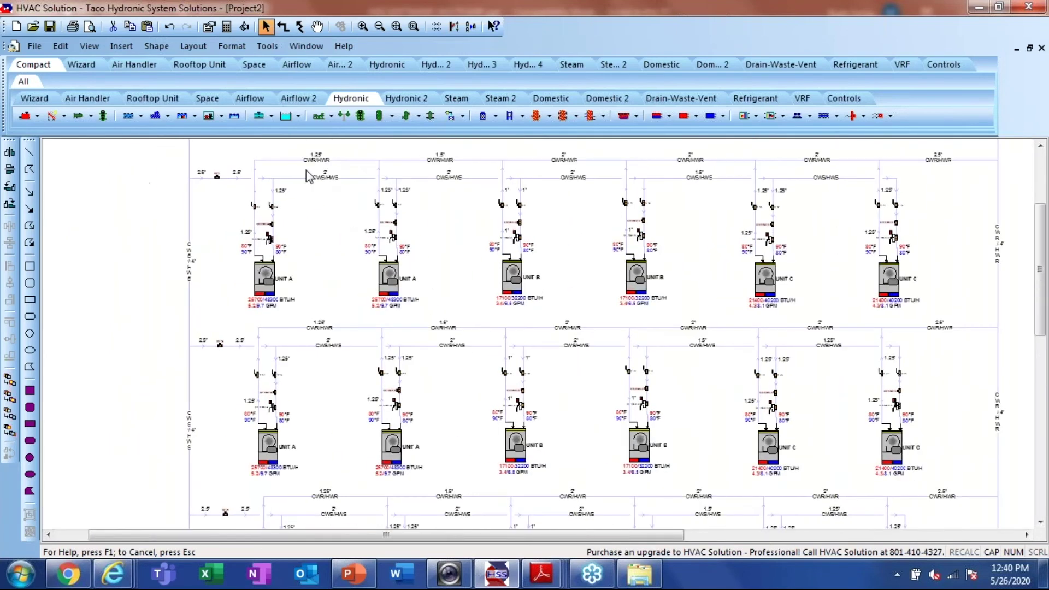
scroll(354, 246, down, 1)
scroll(354, 246, down, 3)
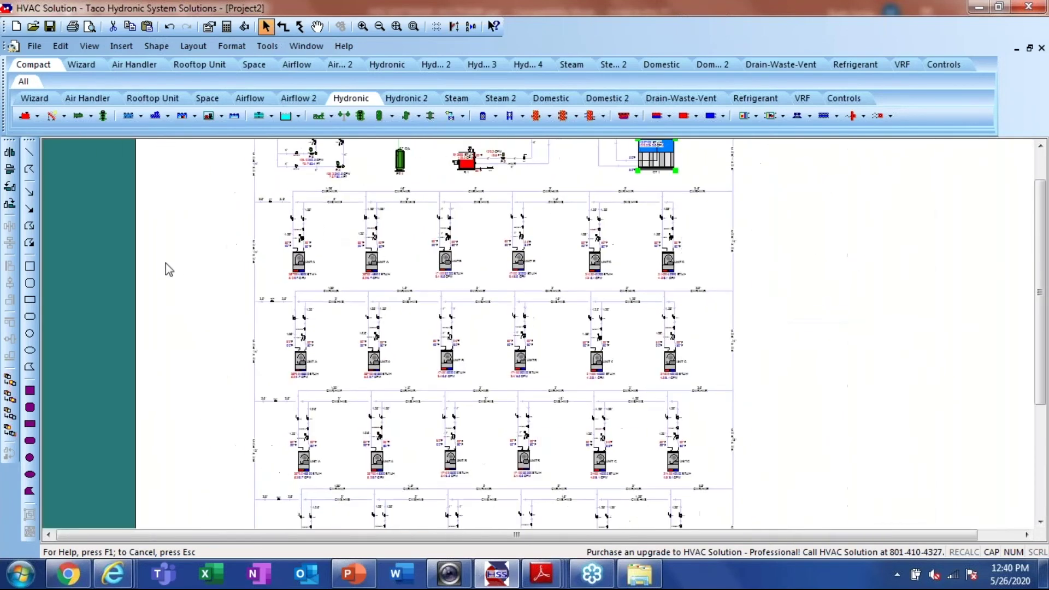
right_click(172, 264)
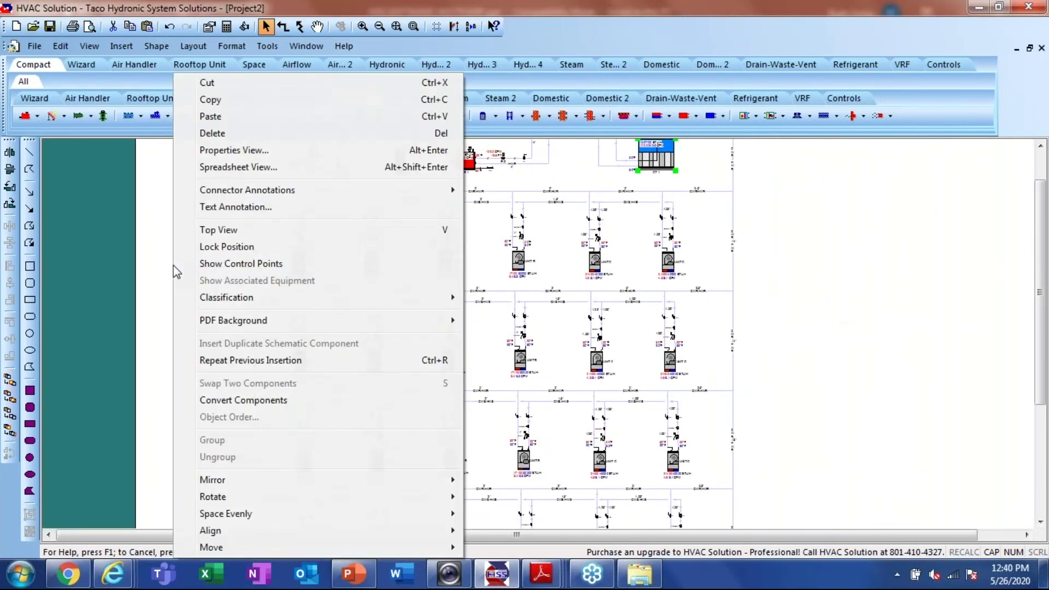
click(218, 208)
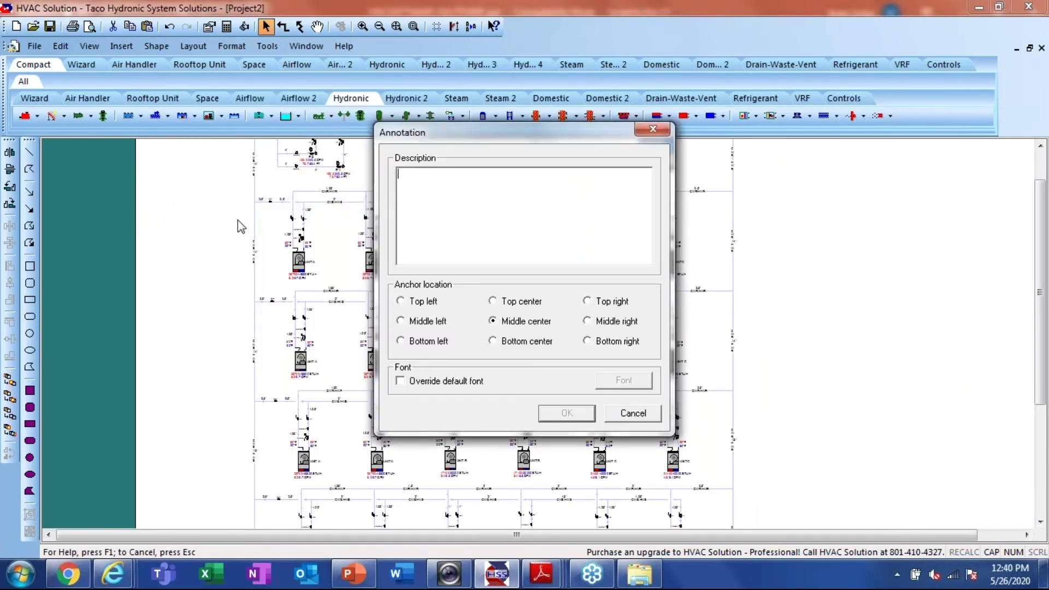
text(FIFTH FLOOR)
click(402, 382)
click(622, 381)
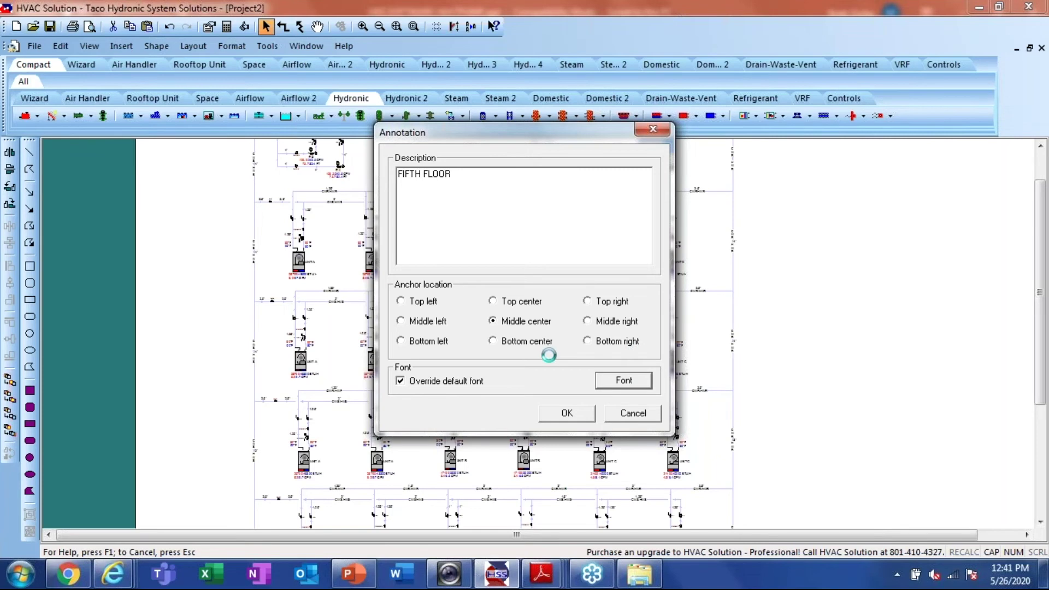
click(612, 266)
click(586, 268)
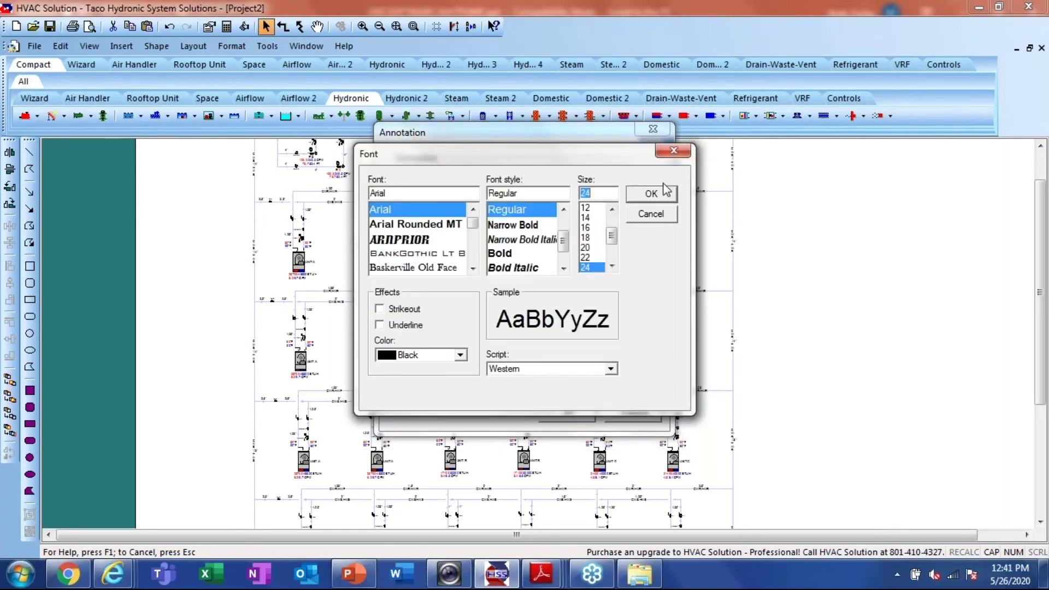
click(664, 191)
click(569, 412)
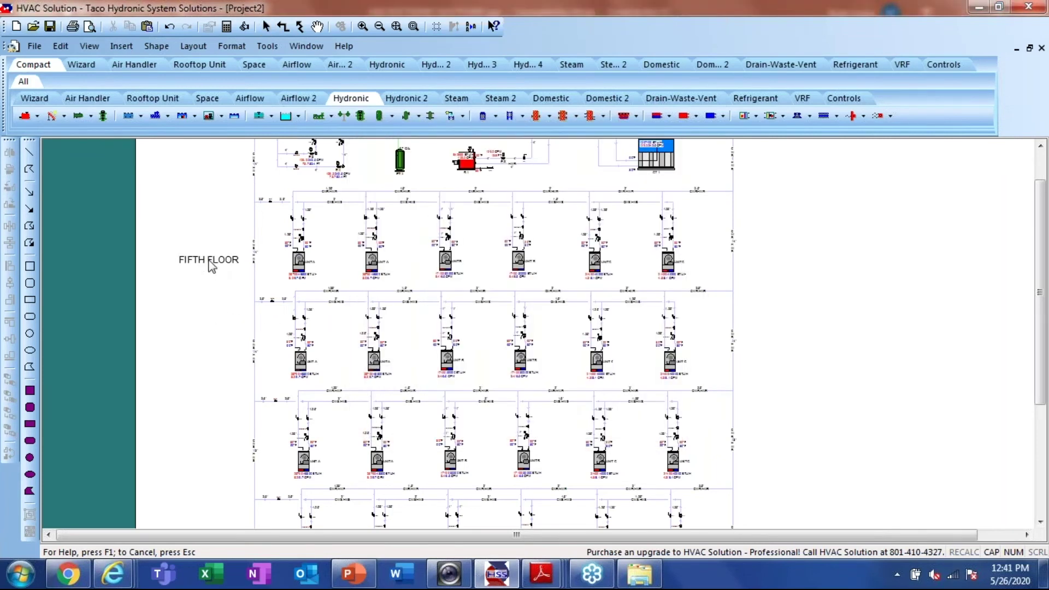
click(212, 267)
Copy the FIFTH FLOOR annotation, paste it beside the second heat pump row, and cancel the project calculations
scroll(246, 295, down, 3)
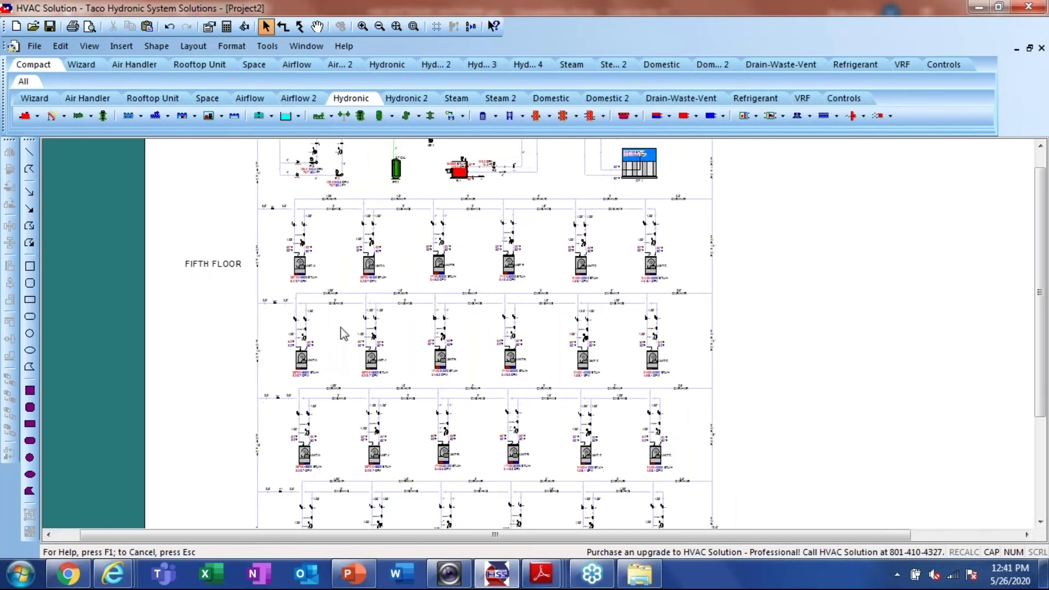
right_click(284, 293)
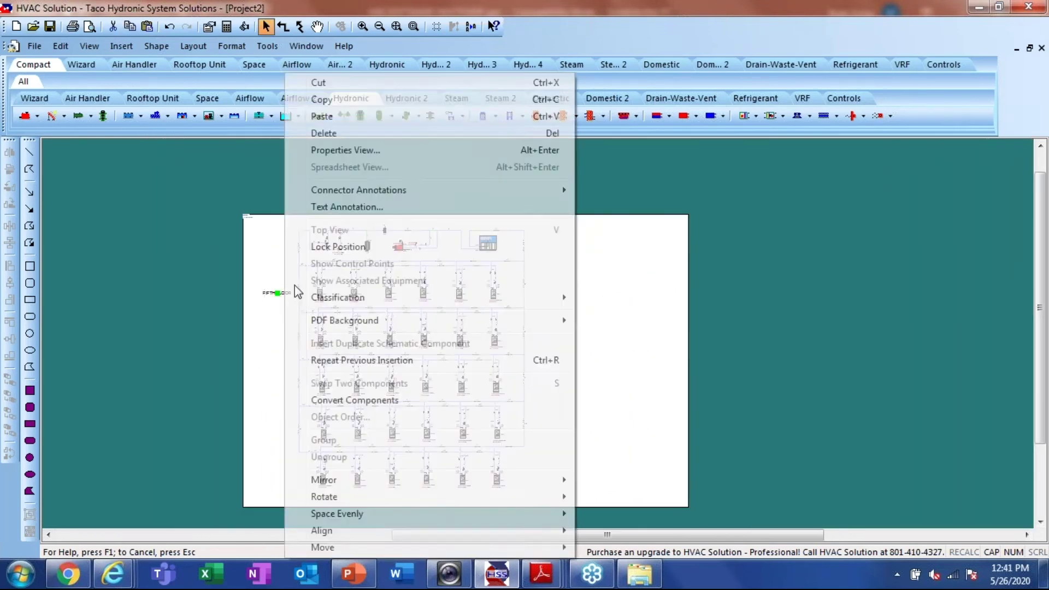
click(329, 101)
right_click(264, 293)
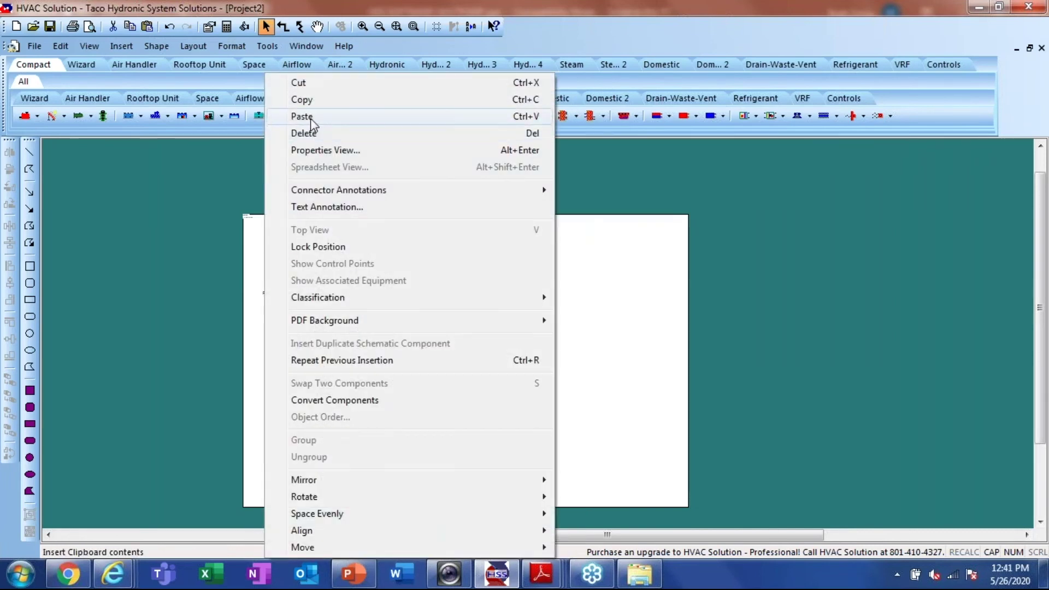
click(302, 117)
click(267, 342)
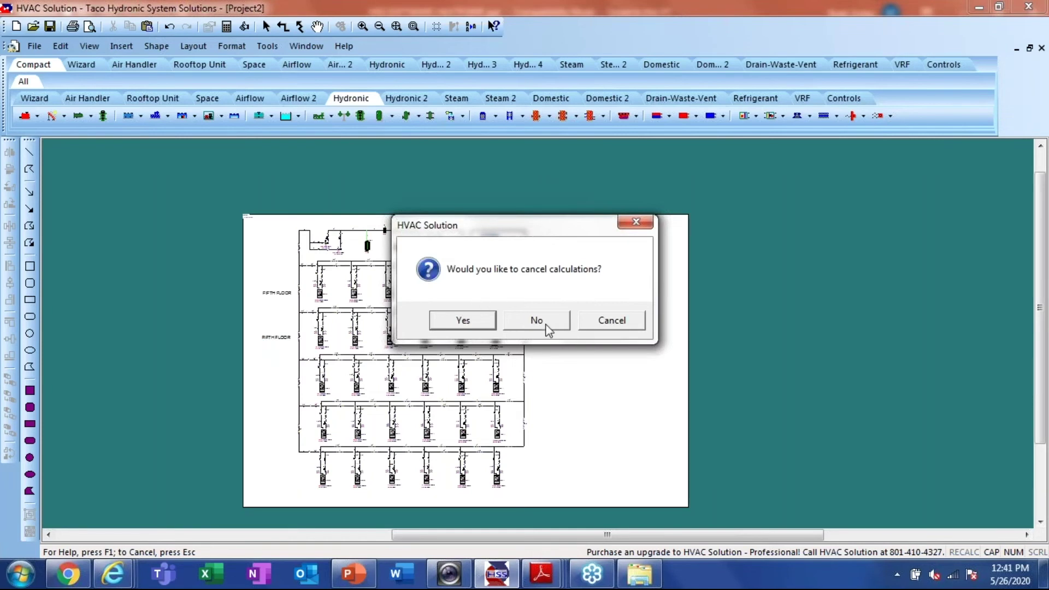
click(492, 323)
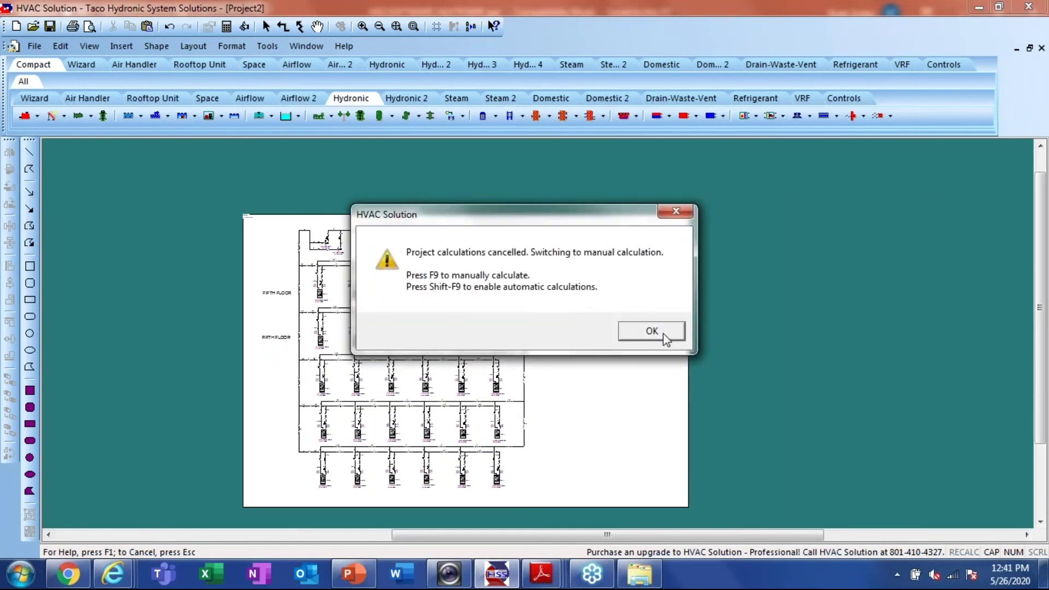
click(667, 335)
Paste further copies of the FIFTH FLOOR annotation beside the third, fourth and fifth heat pump rows
right_click(632, 281)
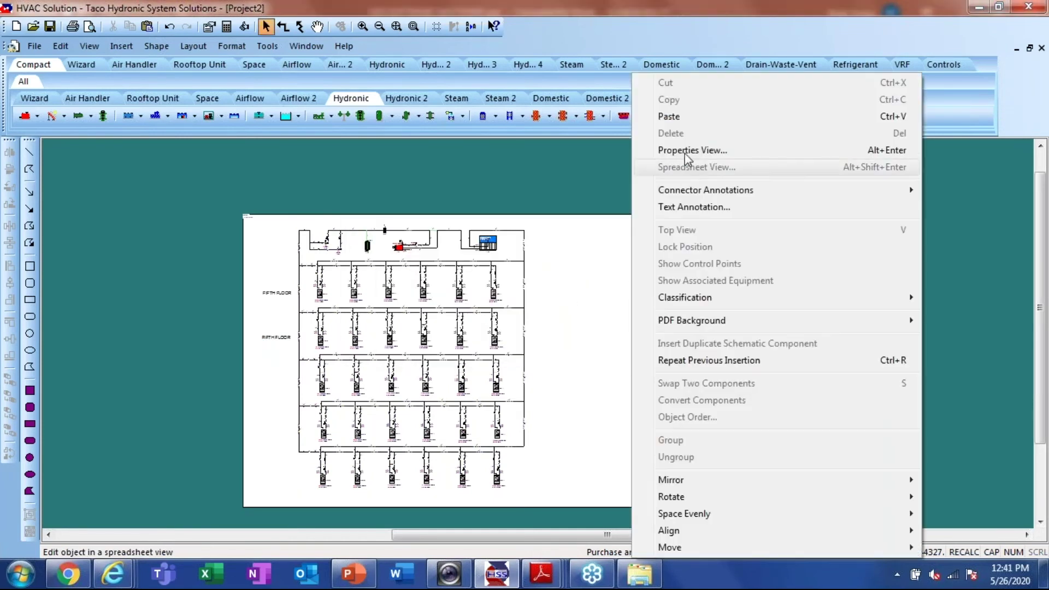
click(676, 115)
click(262, 381)
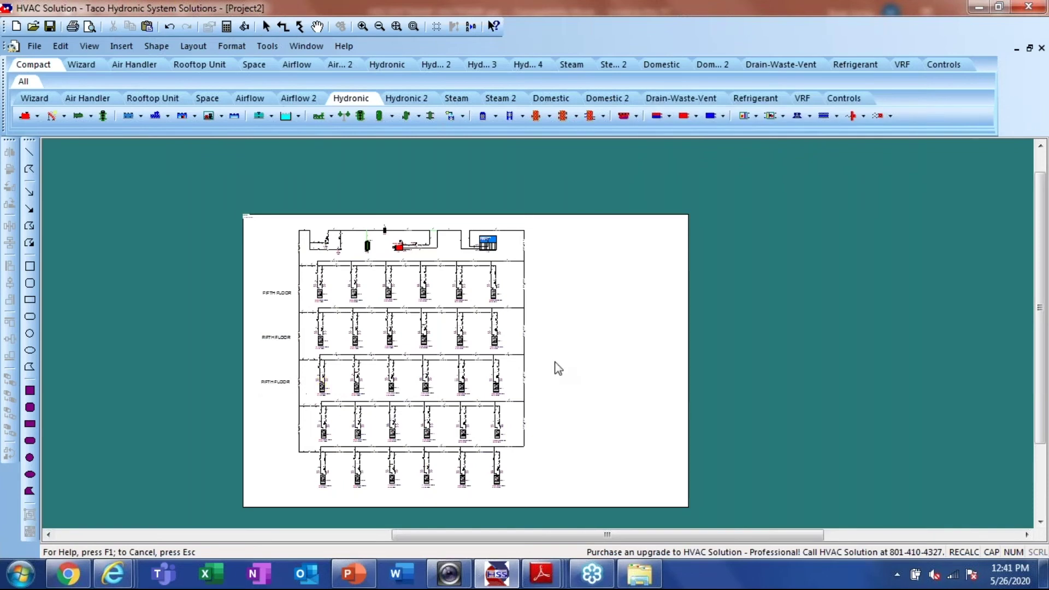
right_click(555, 362)
click(599, 117)
click(262, 424)
right_click(581, 326)
click(601, 149)
click(260, 472)
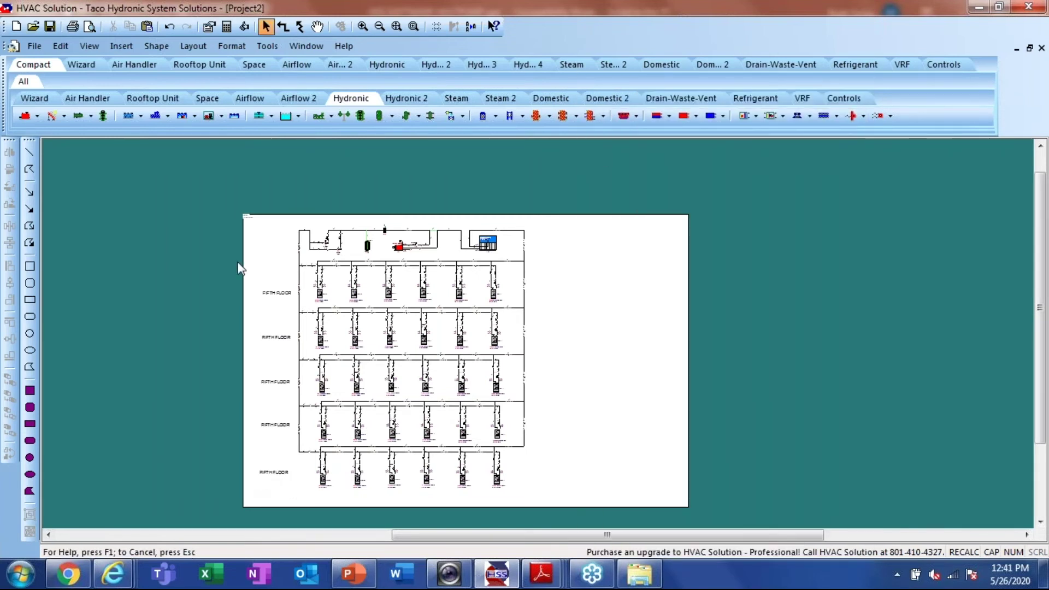
Change the annotation beside the second heat pump row to FOURTH FLOOR
double_click(276, 340)
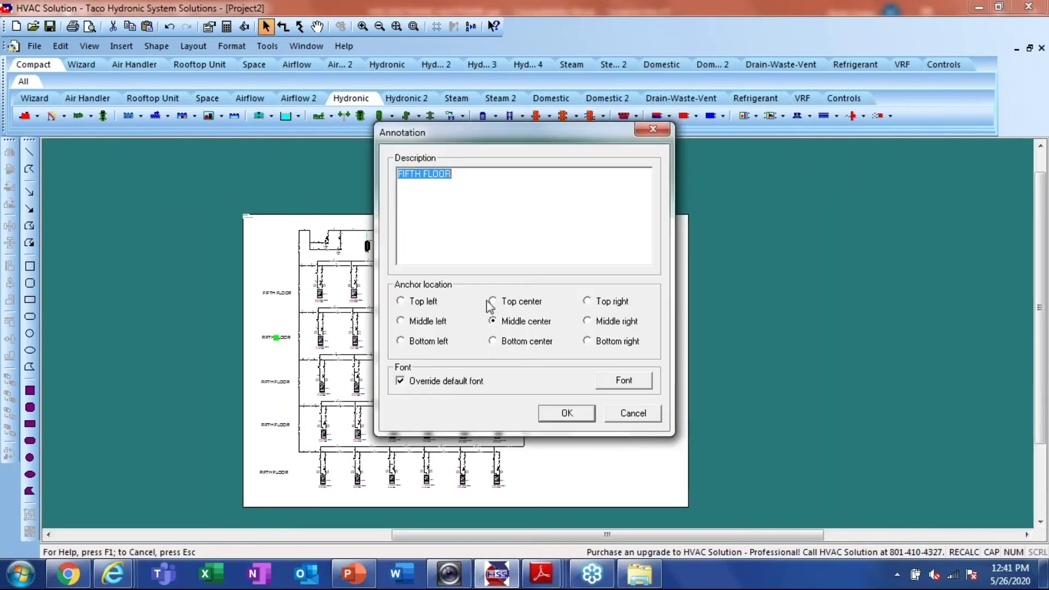
drag(421, 179, 271, 184)
text(FOURTH)
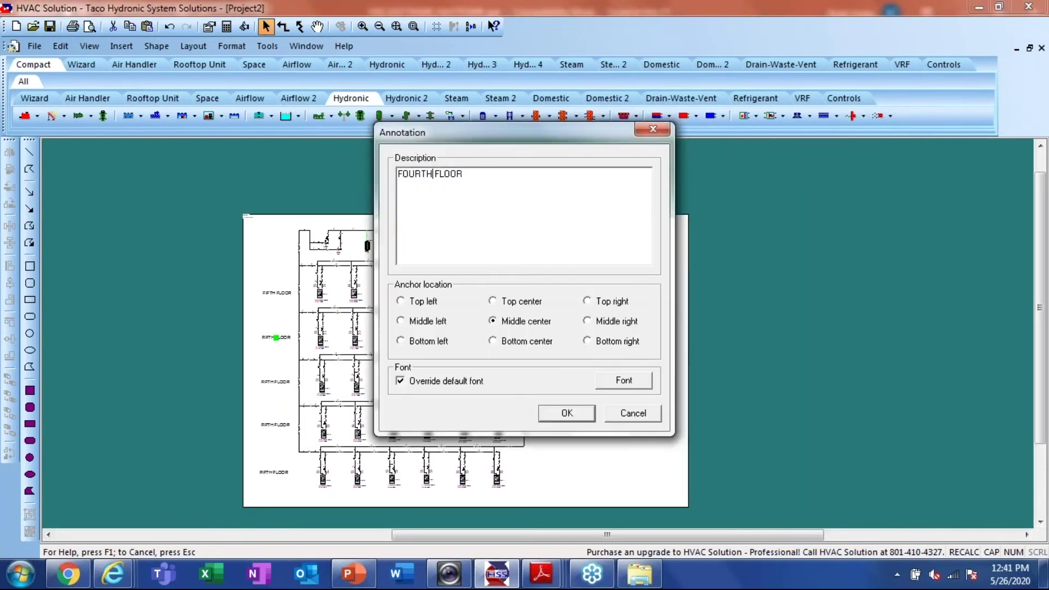
click(568, 414)
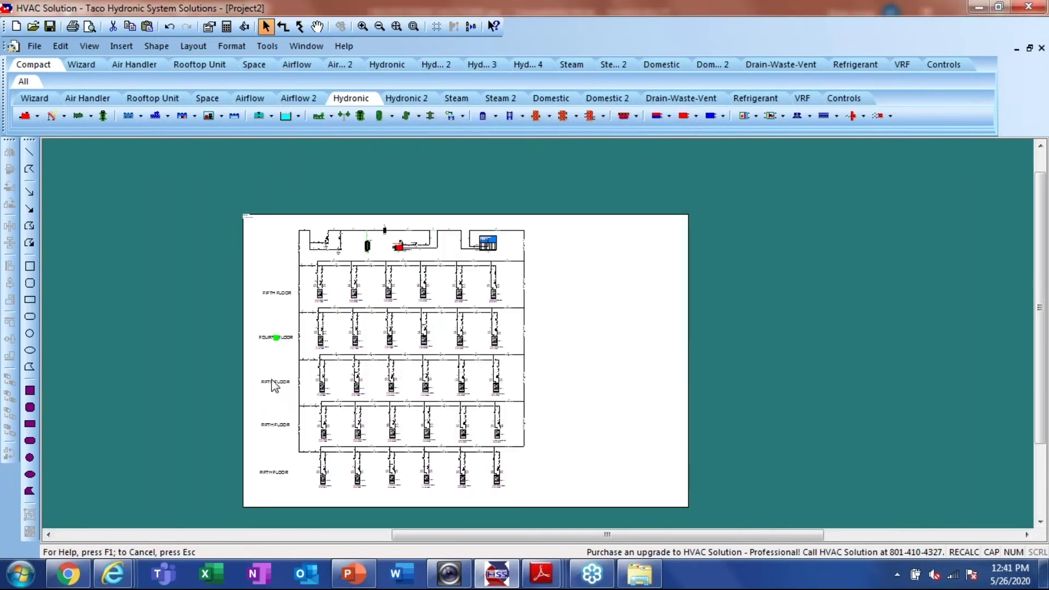
Change the annotation beside the third heat pump row to THIRD FLOOR
double_click(275, 382)
double_click(419, 177)
text(THIRD)
click(569, 414)
Change the annotation beside the fourth heat pump row to SECOND FLOOR
double_click(275, 425)
double_click(412, 175)
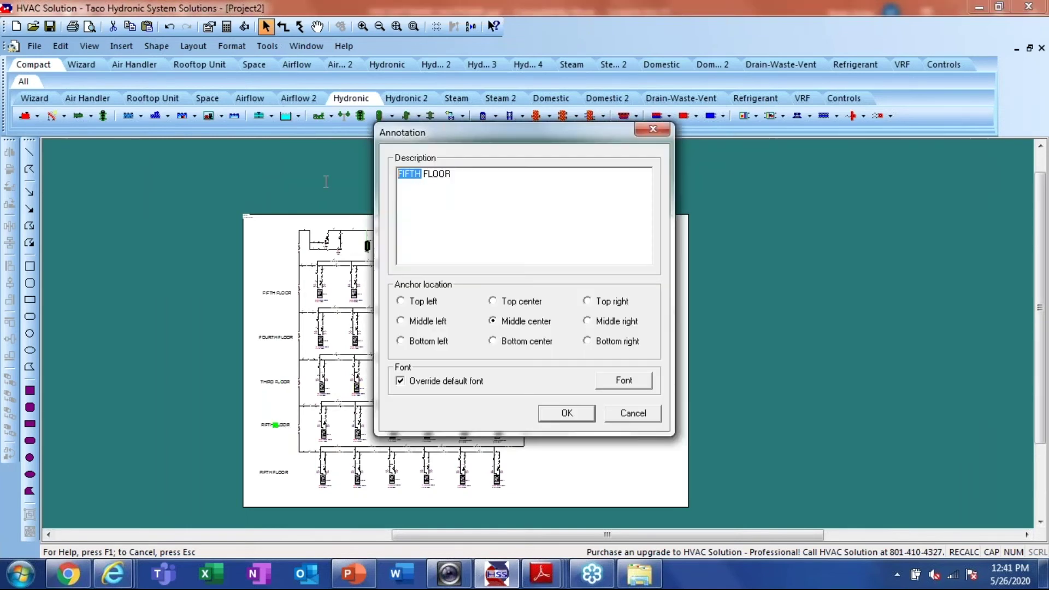
text(SECOND)
click(567, 414)
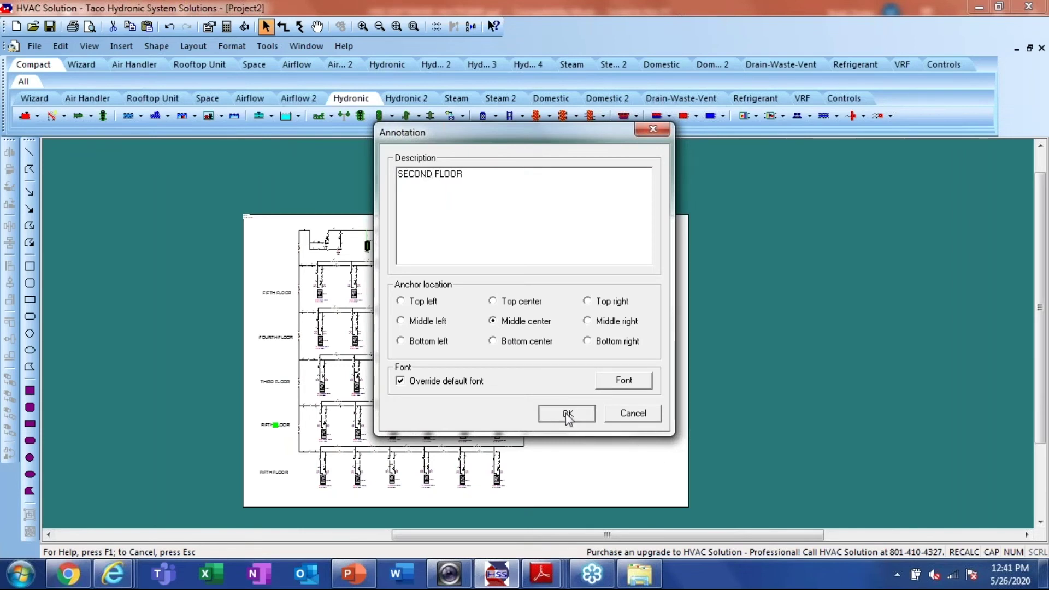
Change the annotation beside the fifth heat pump row to FIRST FLOOR
double_click(274, 473)
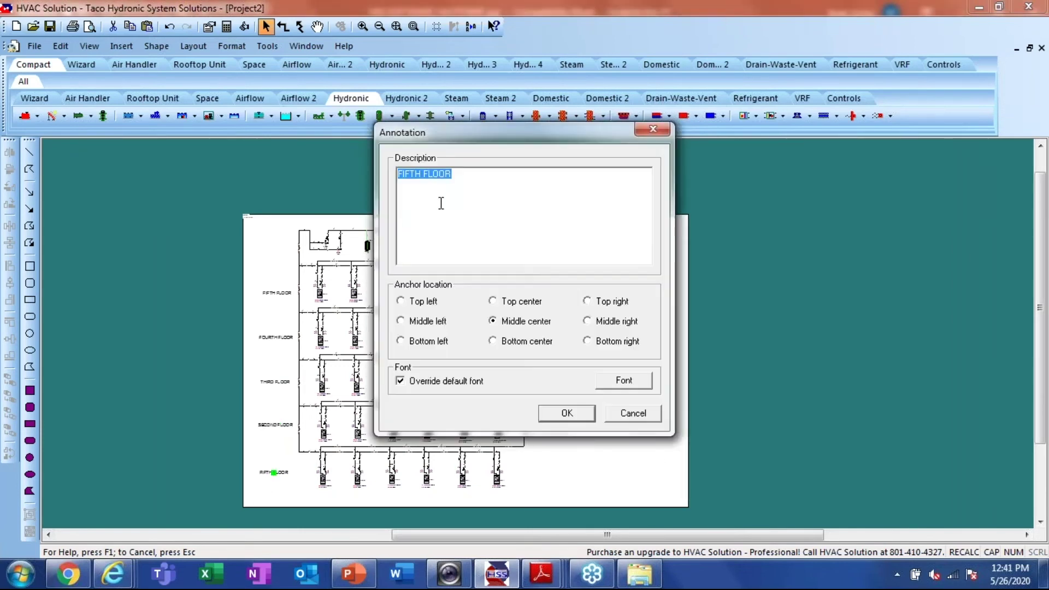
double_click(420, 174)
text(FIRST)
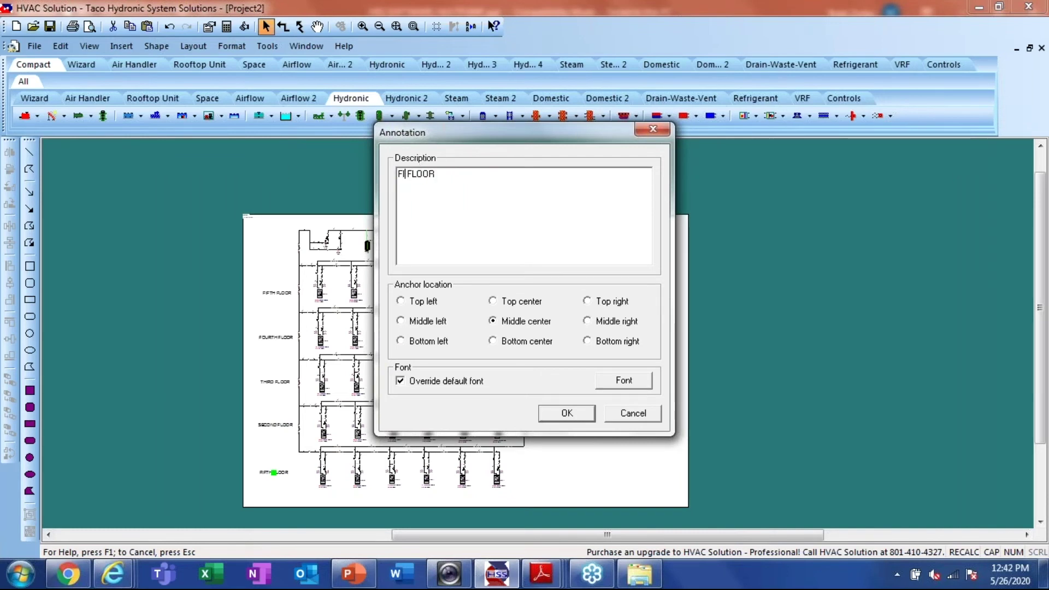
click(567, 413)
Align the five floor annotations along their left edges
drag(257, 272, 281, 497)
click(10, 266)
click(599, 347)
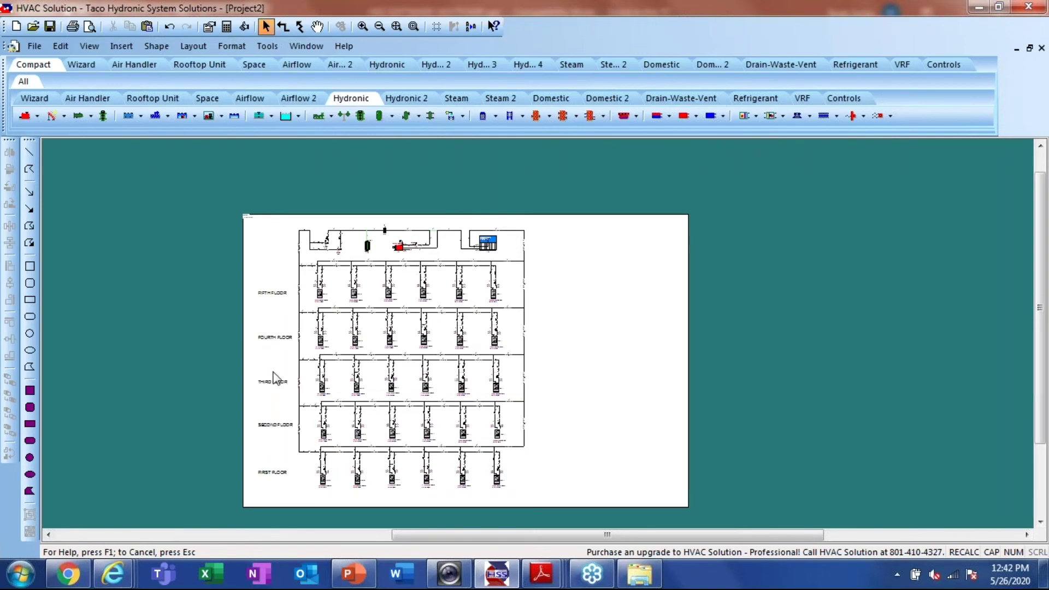
Run the system calculation for the complete five-floor schematic
scroll(272, 425, up, 3)
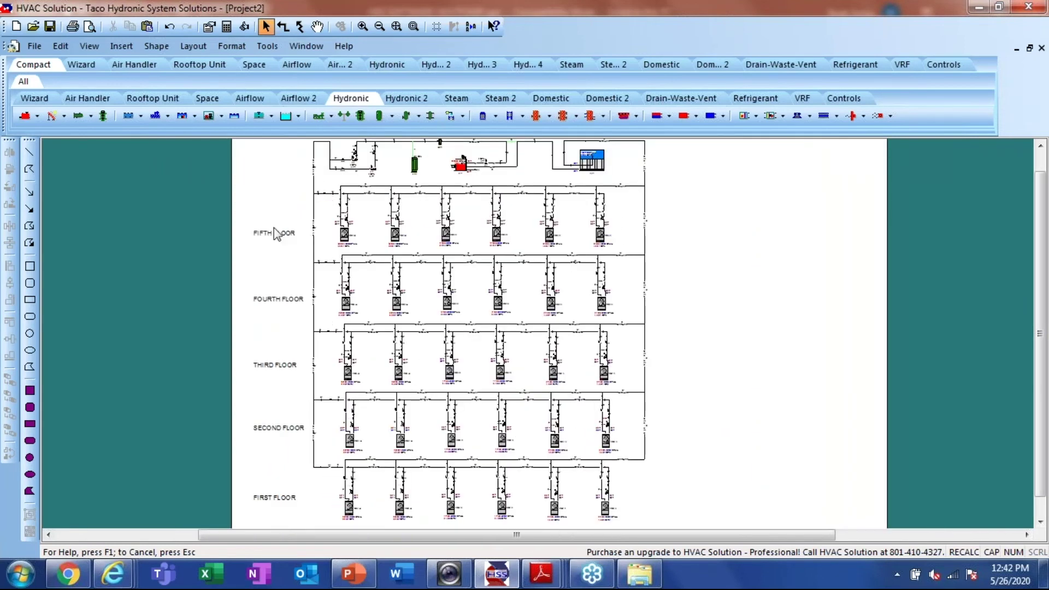
scroll(272, 223, down, 4)
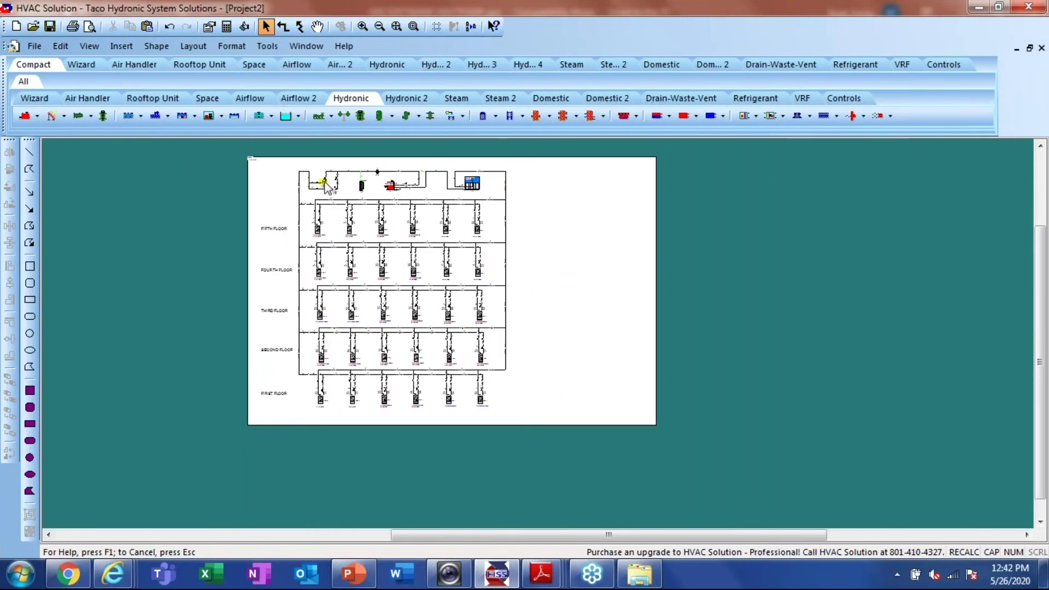
scroll(326, 178, up, 2)
click(225, 26)
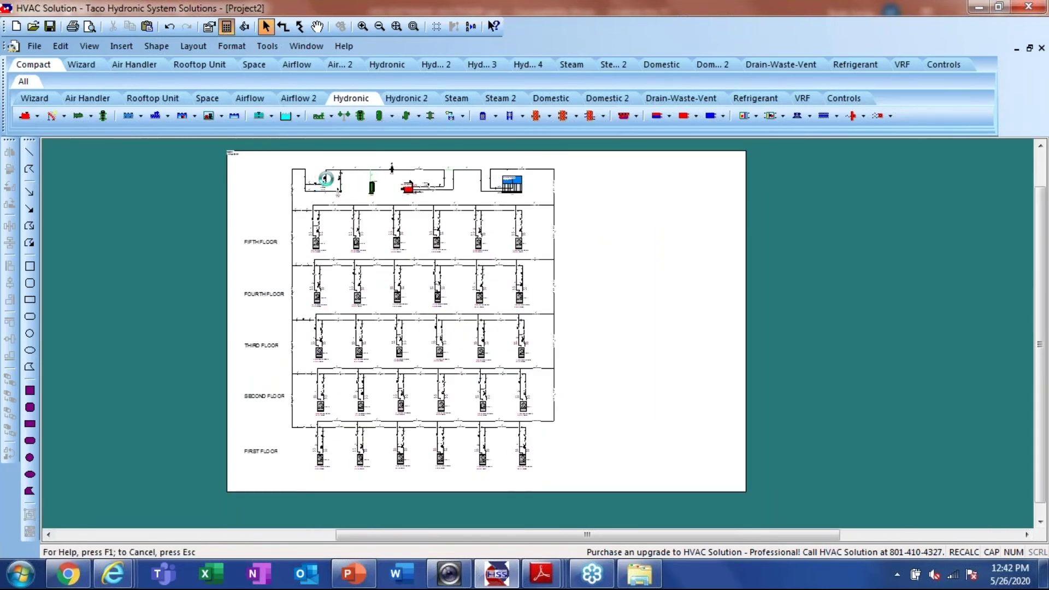
Select the Taco 4905AD-5 model for air separator AS-1 and apply it
scroll(361, 183, up, 3)
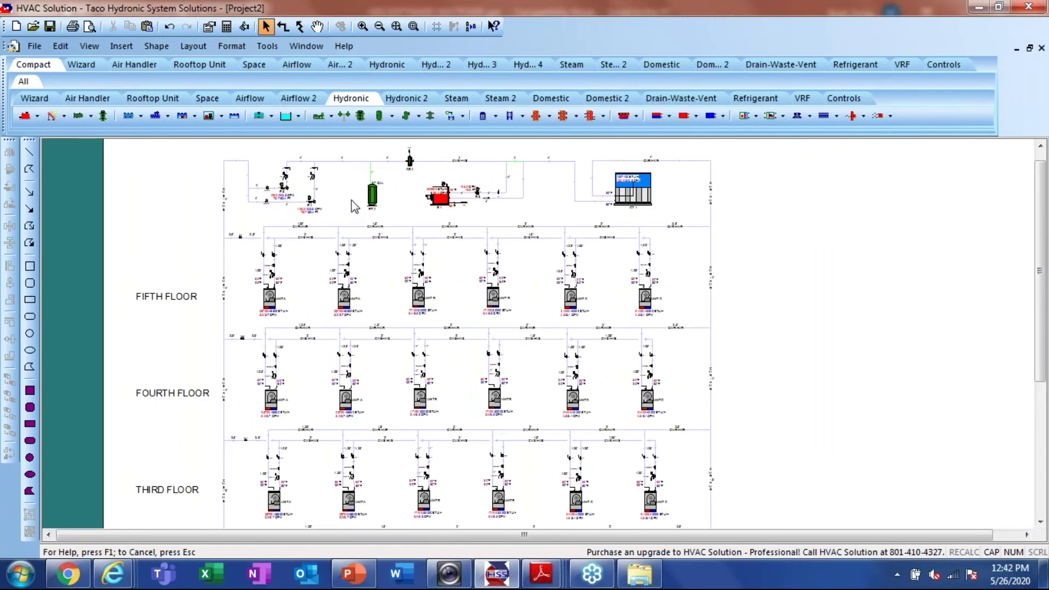
scroll(352, 200, up, 3)
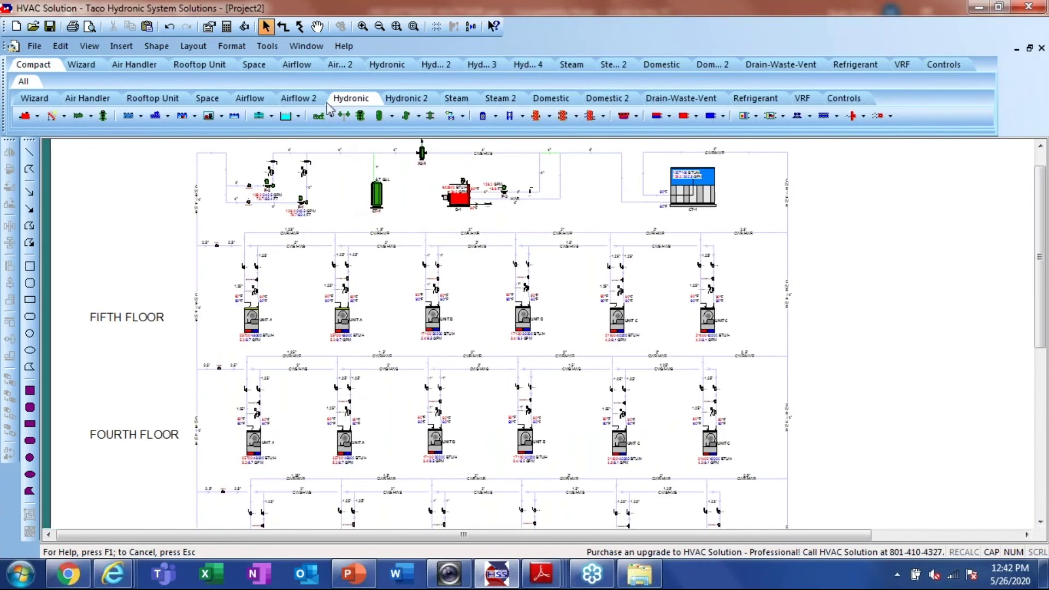
scroll(388, 118, up, 2)
scroll(437, 208, up, 3)
scroll(505, 227, up, 1)
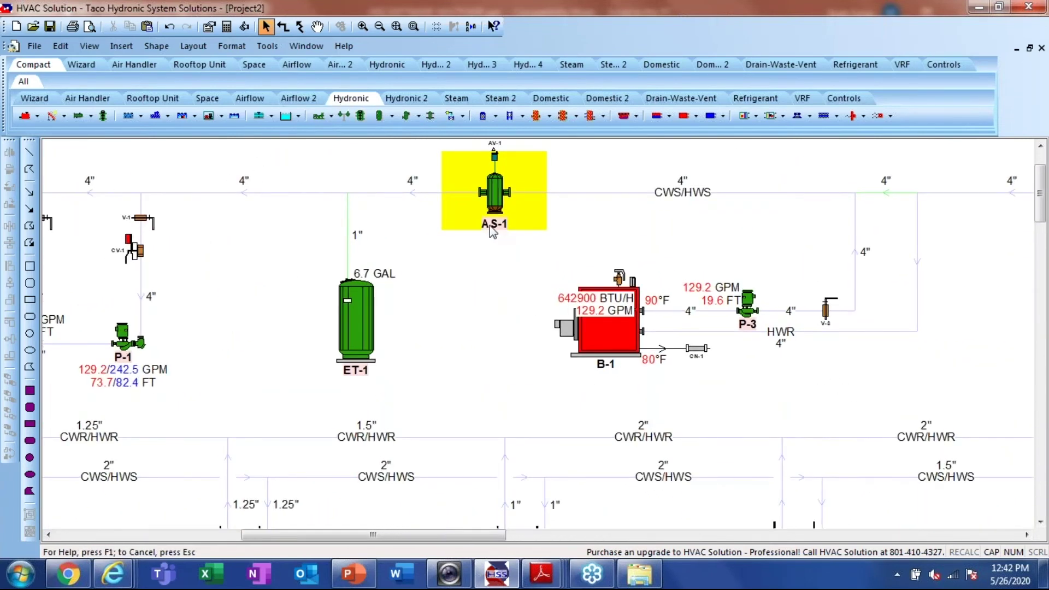
double_click(498, 195)
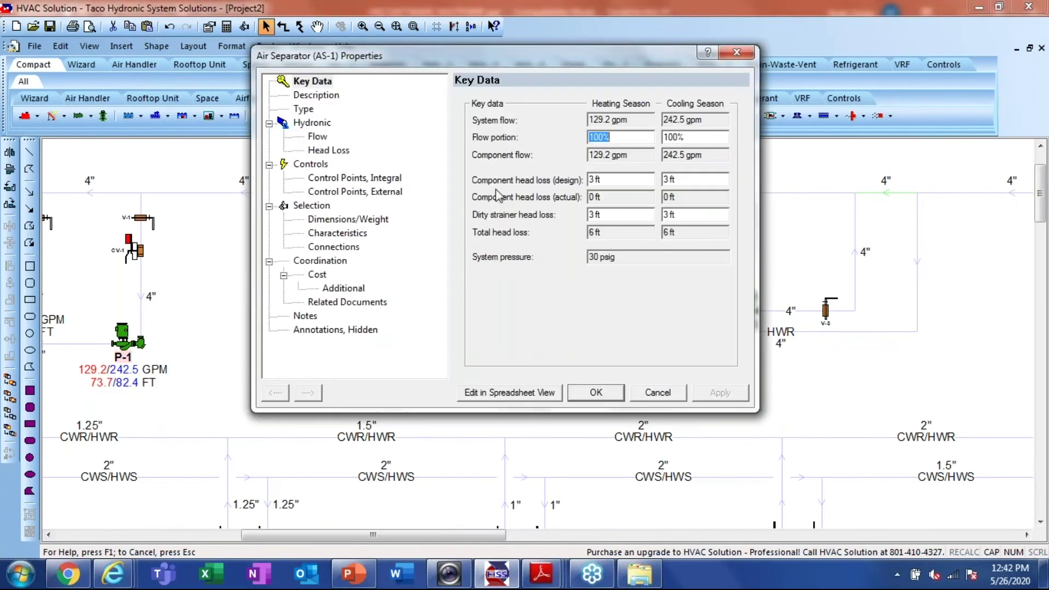
click(312, 206)
click(618, 158)
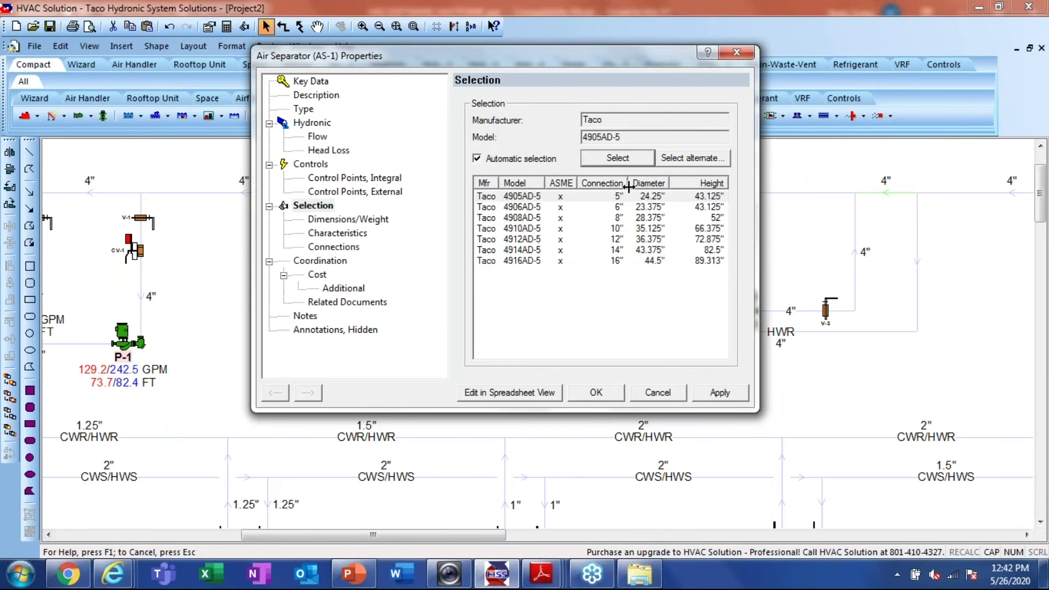
click(600, 394)
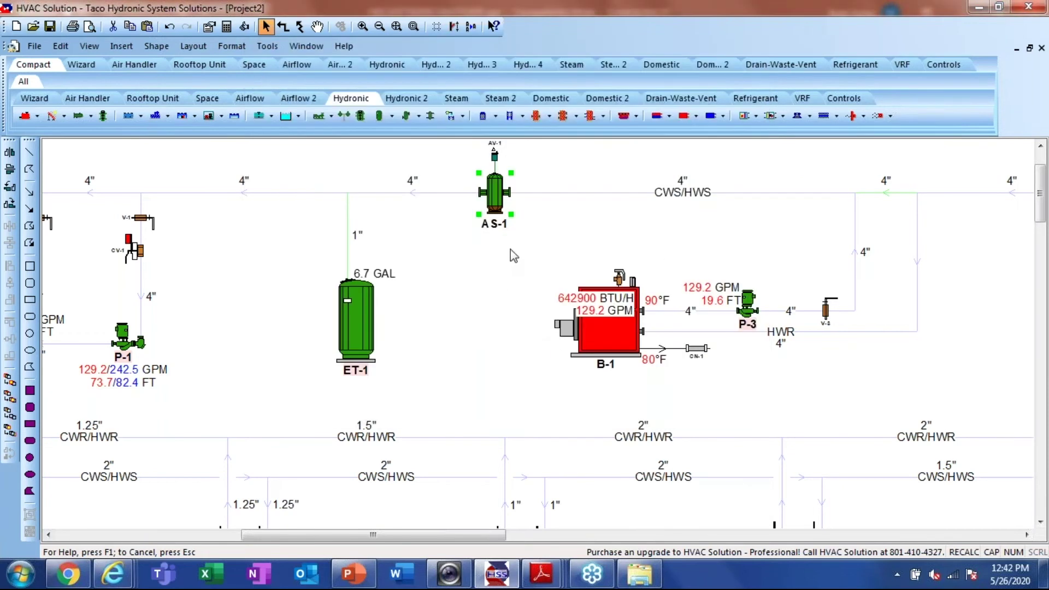
Run the Select Equipment command for the schematic's components and clear the air separator's selection
scroll(523, 246, down, 2)
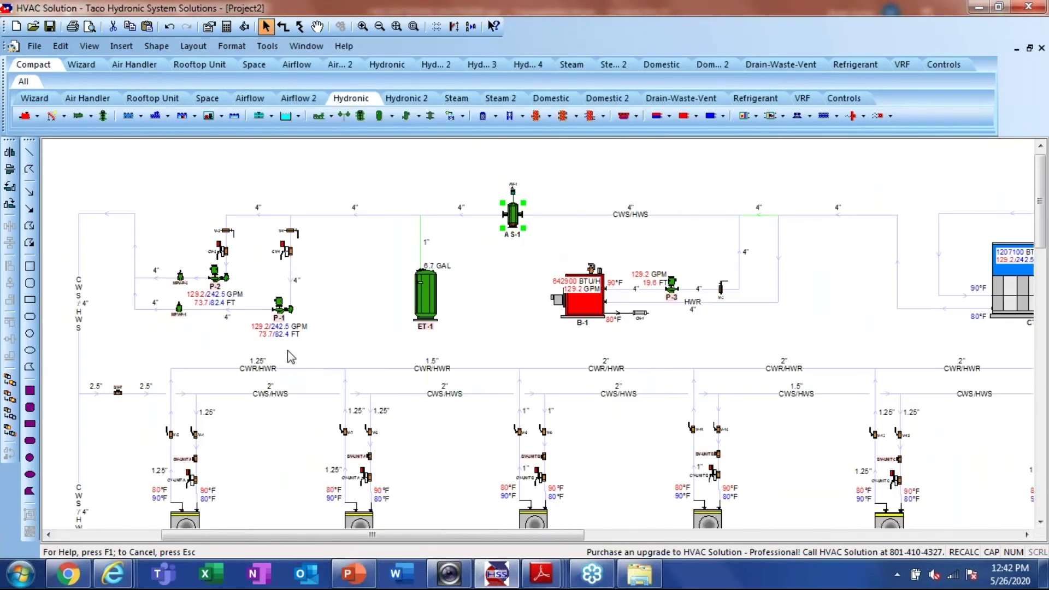
scroll(303, 301, down, 3)
scroll(213, 257, up, 1)
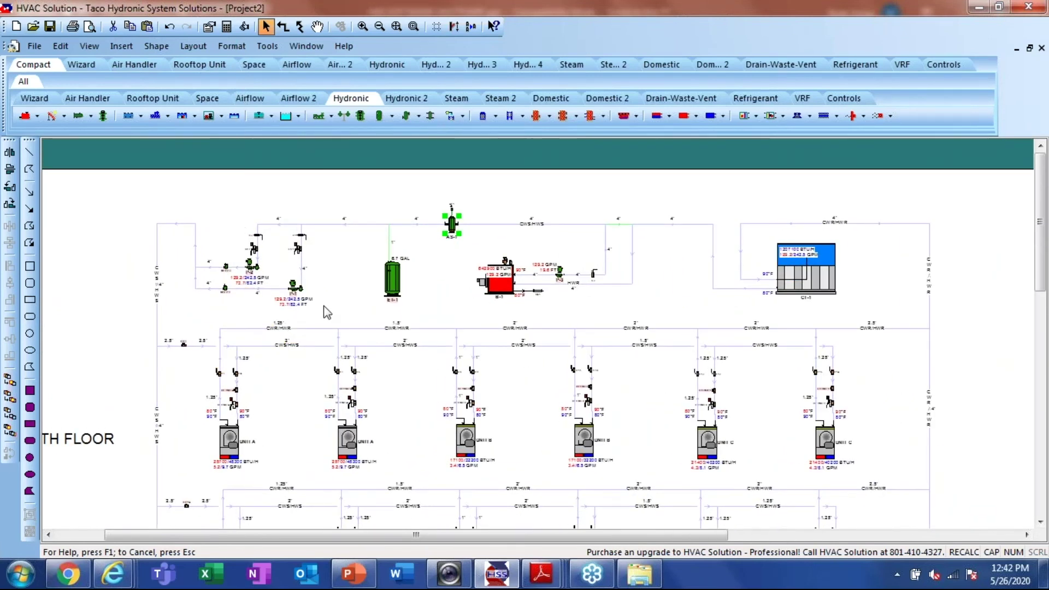
scroll(314, 304, up, 1)
scroll(268, 328, up, 1)
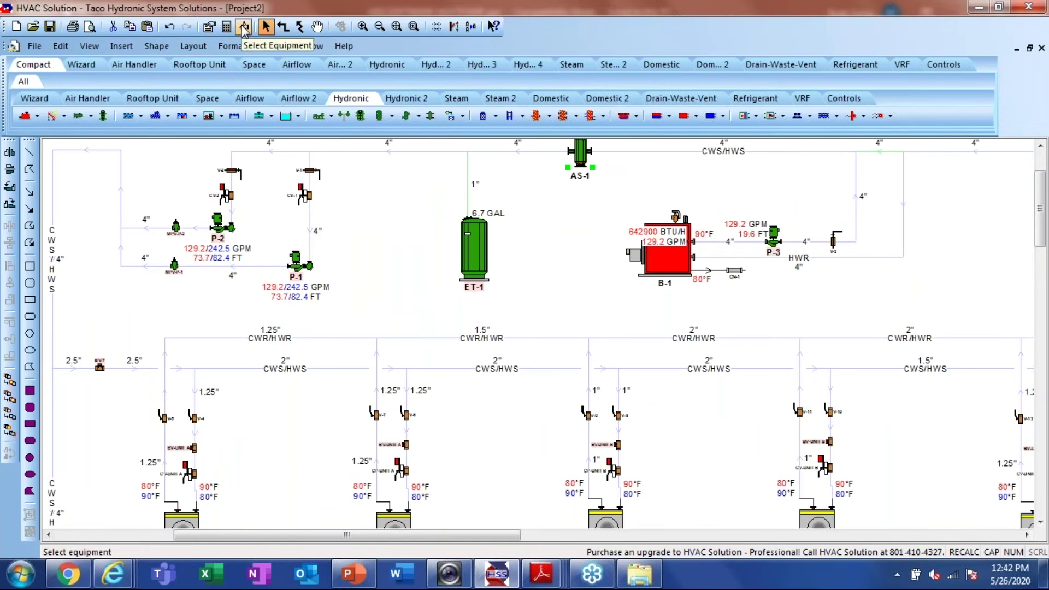
click(245, 26)
click(309, 267)
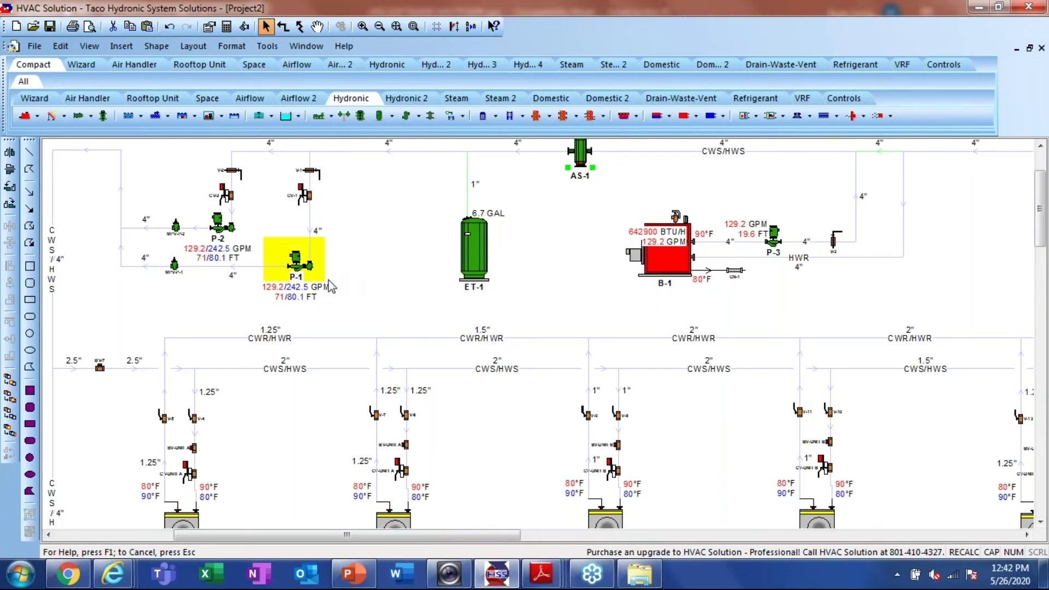
scroll(327, 279, down, 5)
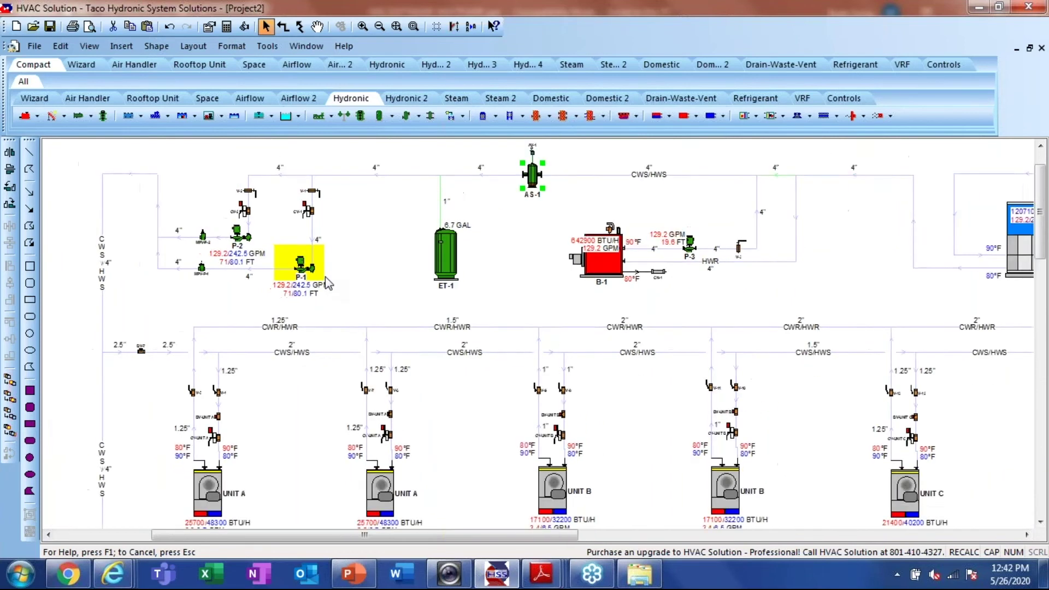
scroll(350, 281, up, 4)
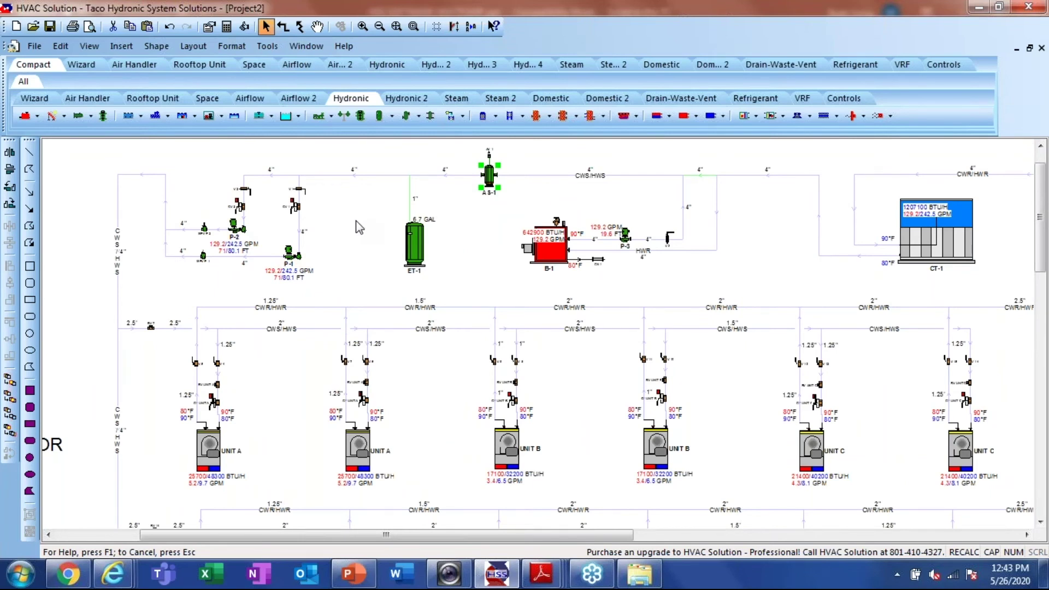
click(359, 227)
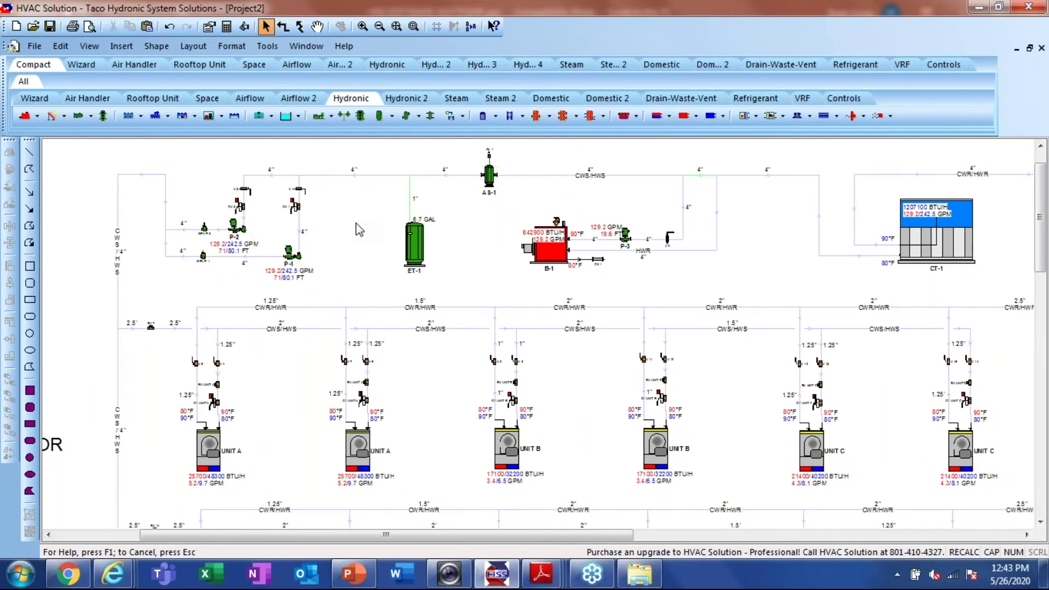
click(397, 26)
click(36, 115)
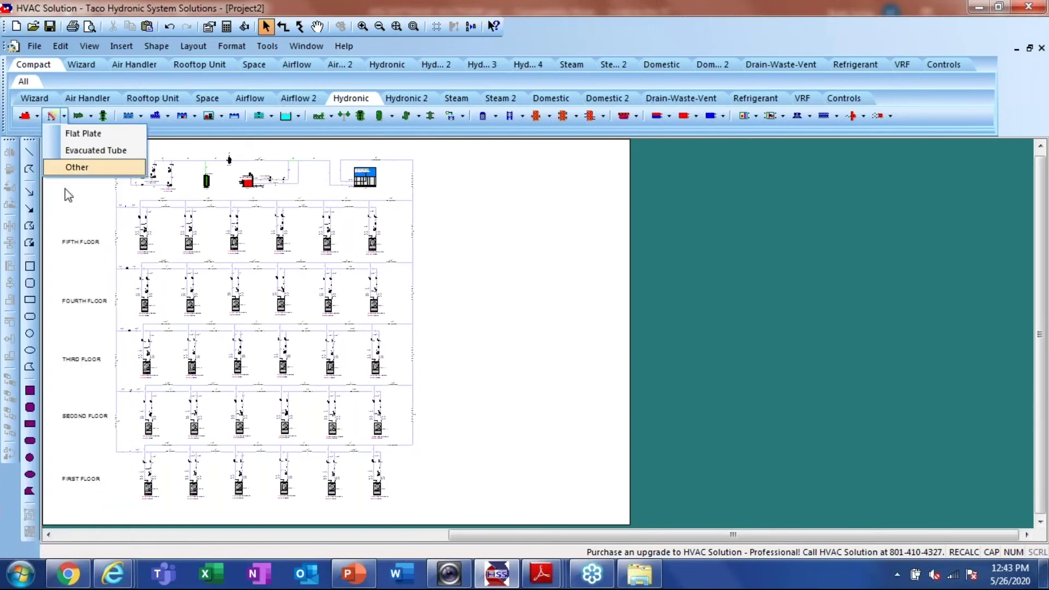
click(533, 253)
scroll(73, 187, down, 2)
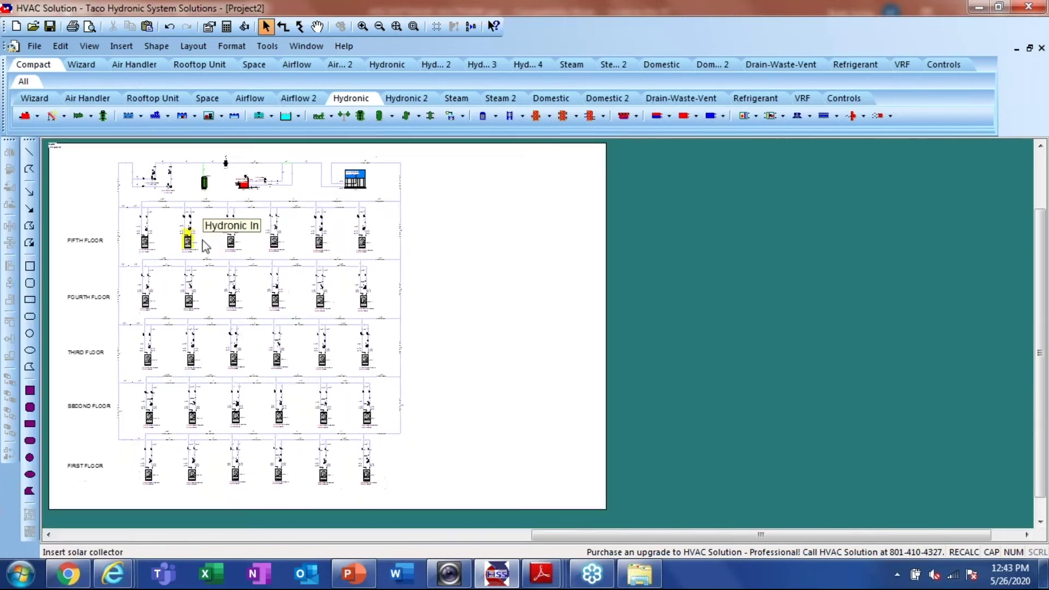
scroll(58, 191, up, 3)
scroll(246, 183, up, 5)
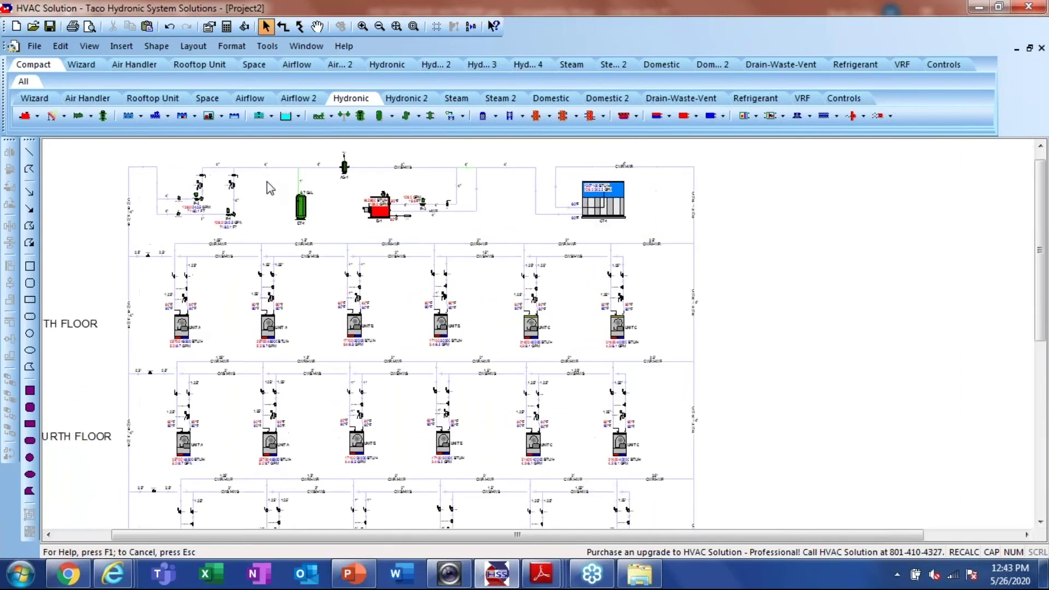
scroll(270, 196, down, 3)
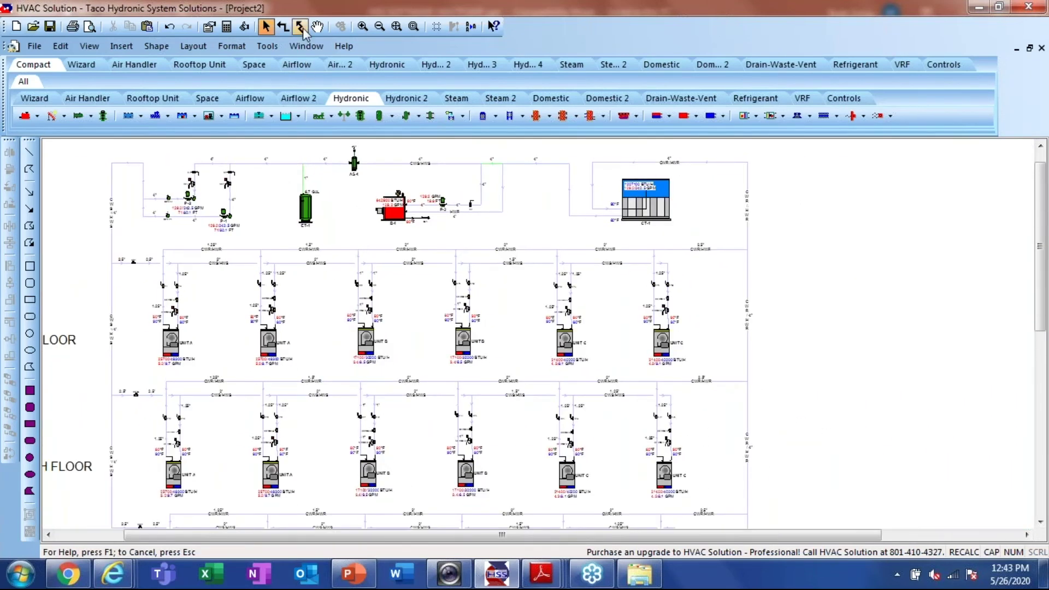
Examine the major and minor component head loss summaries of pump P-1
click(397, 26)
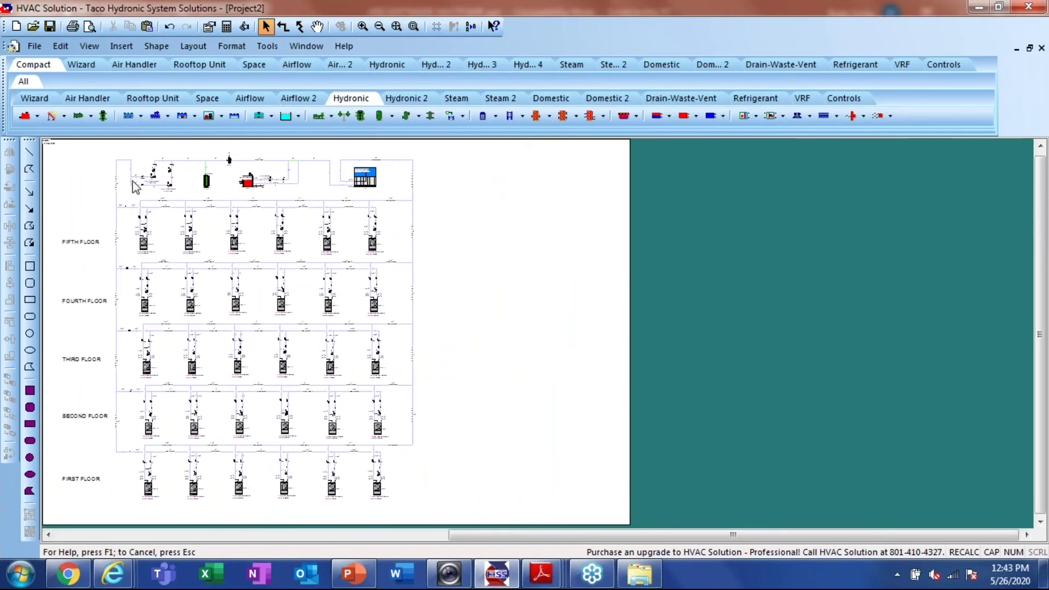
double_click(169, 185)
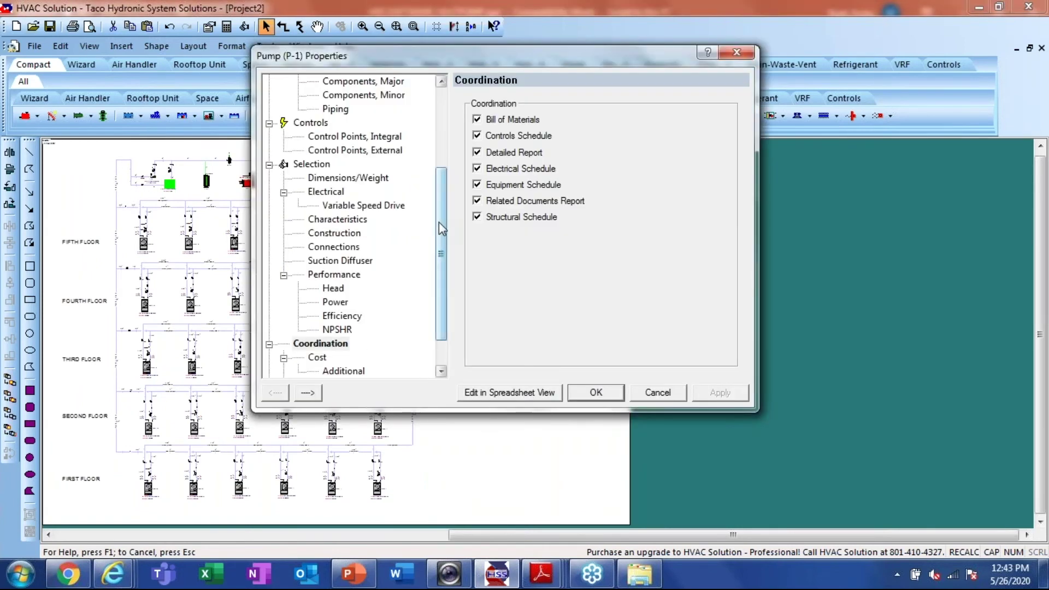
drag(442, 229, 431, 122)
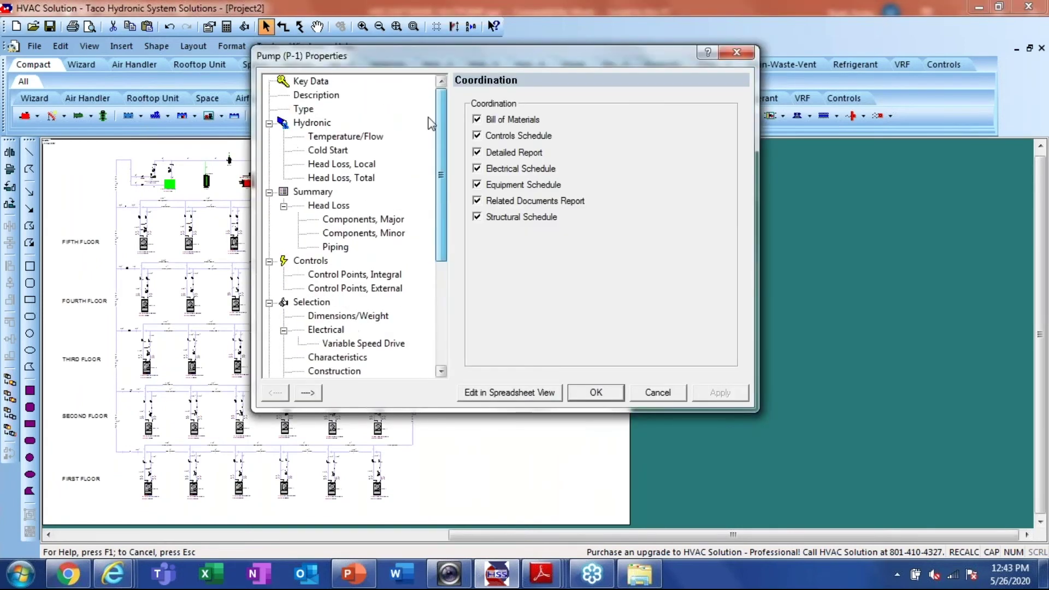
click(311, 193)
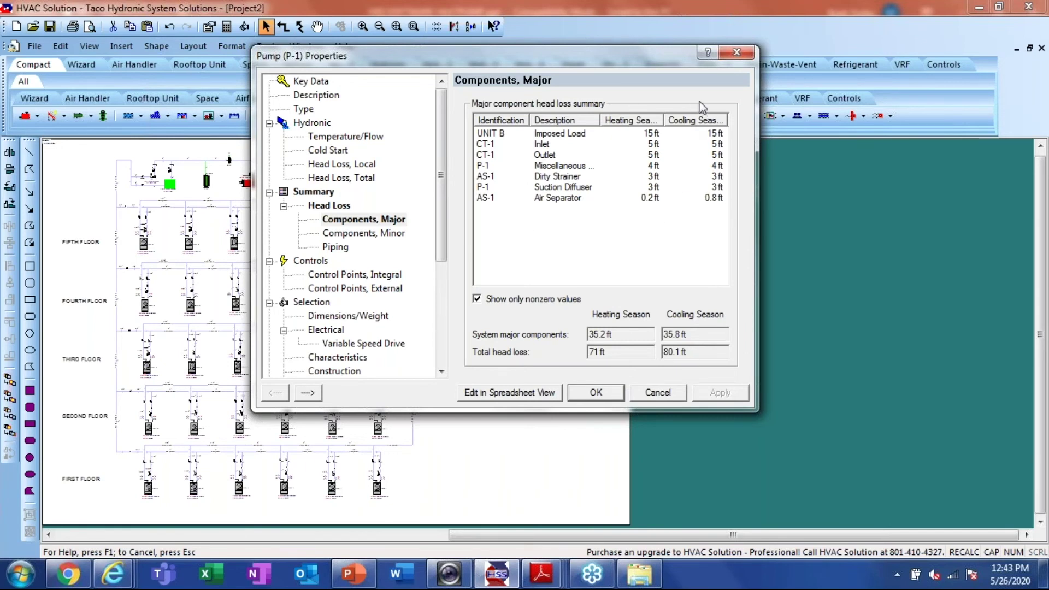
click(383, 234)
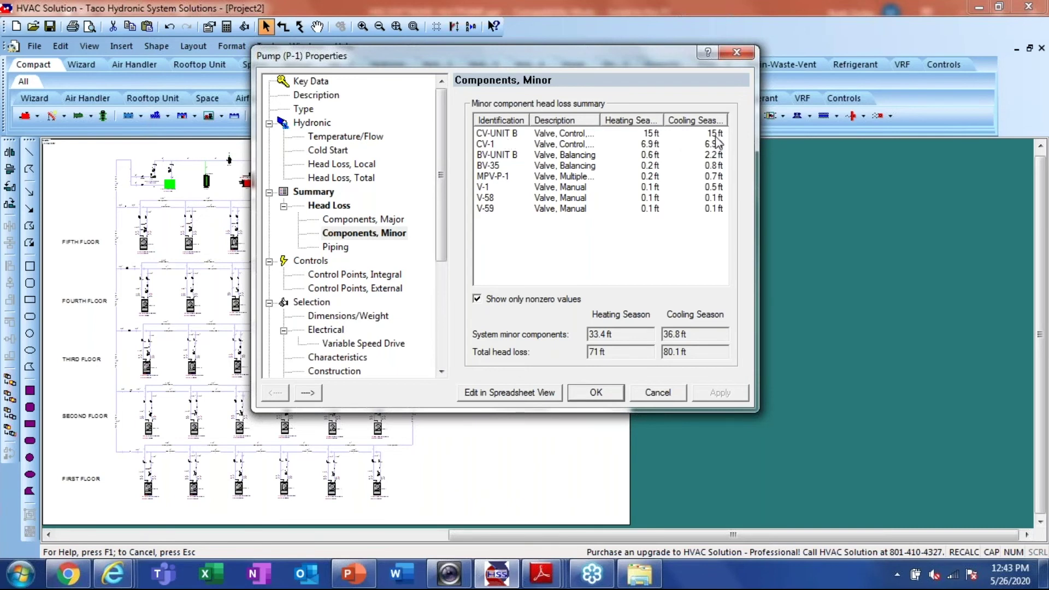
click(598, 403)
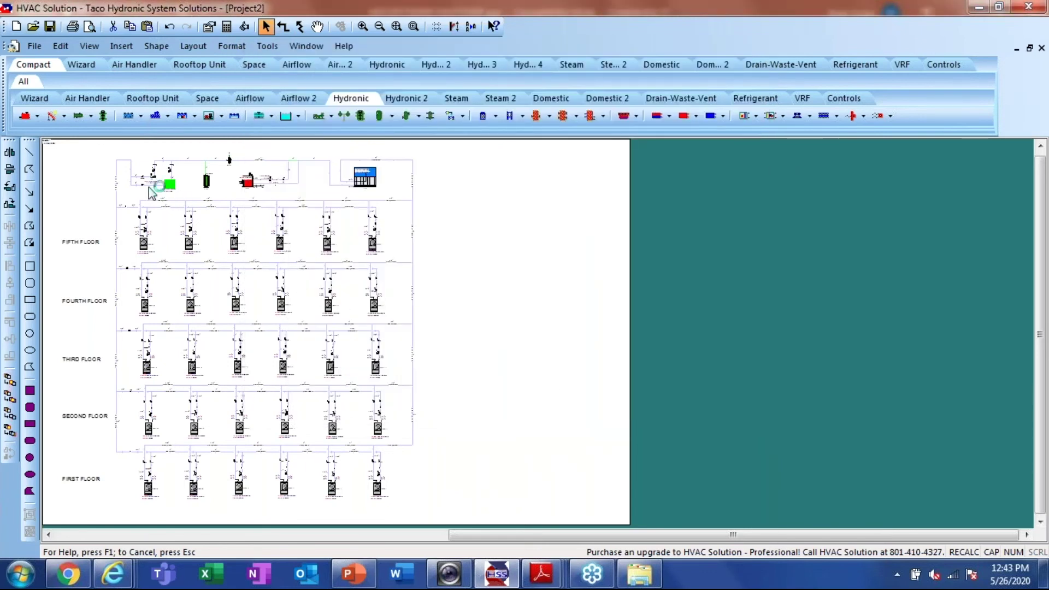
Examine the piping head loss summary of pump P-1 and close its properties
double_click(169, 185)
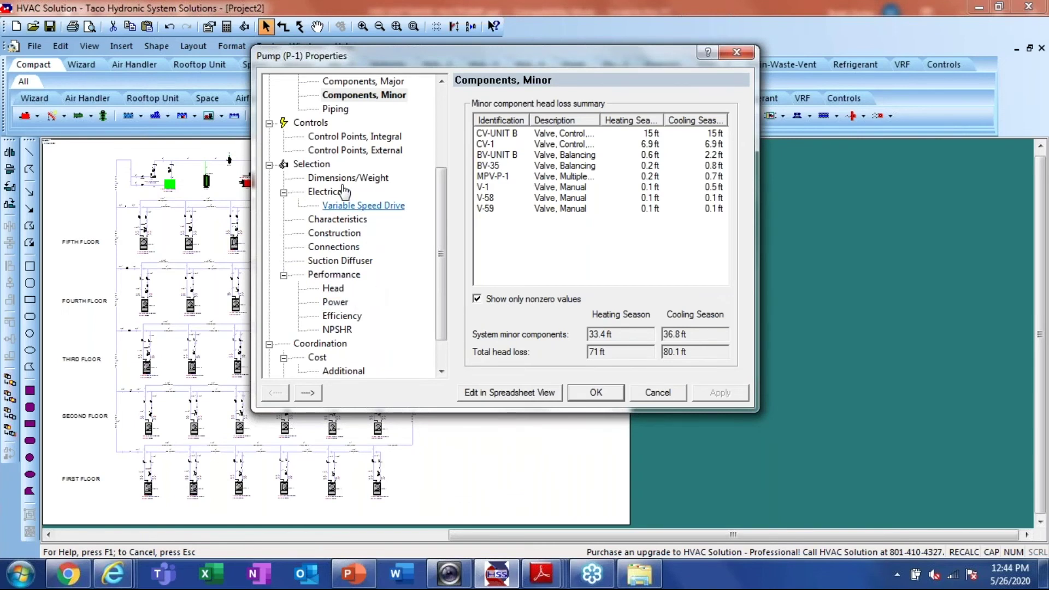
click(335, 109)
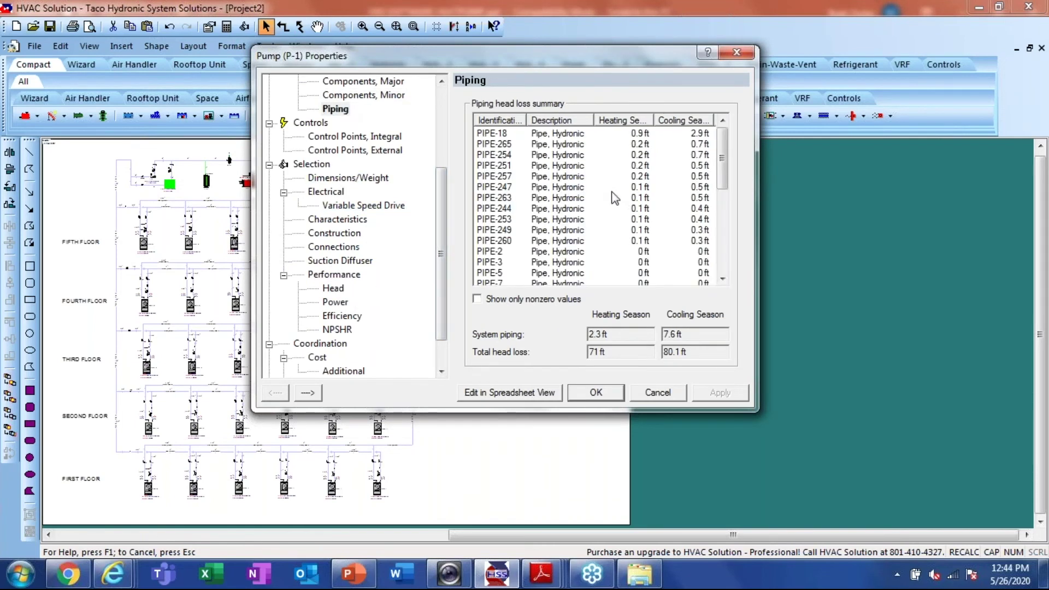
mouse_move(725, 159)
mouse_down()
mouse_move(725, 246)
mouse_move(724, 154)
mouse_up()
click(659, 394)
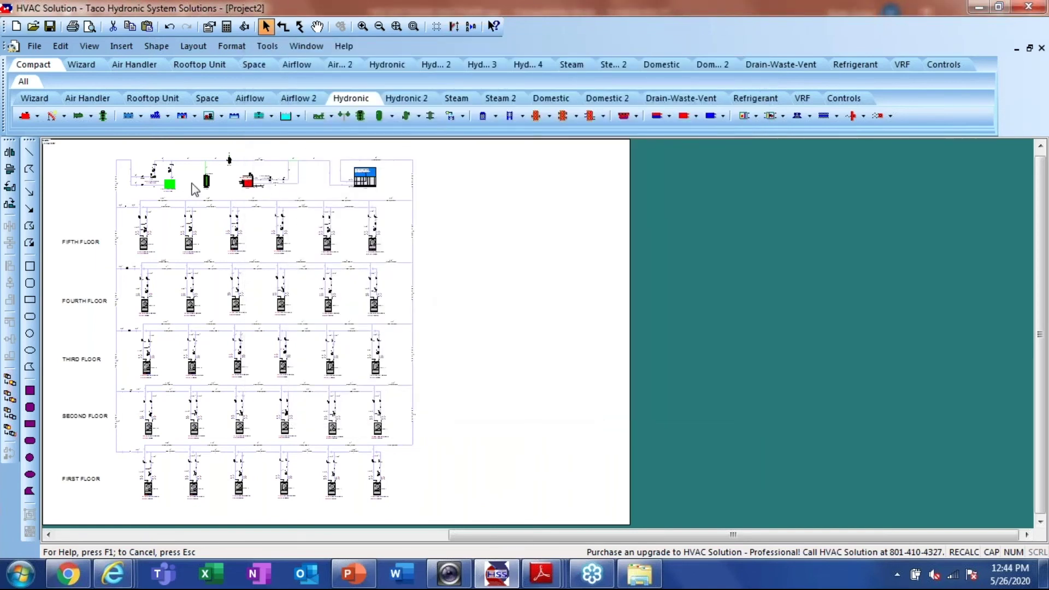
click(186, 185)
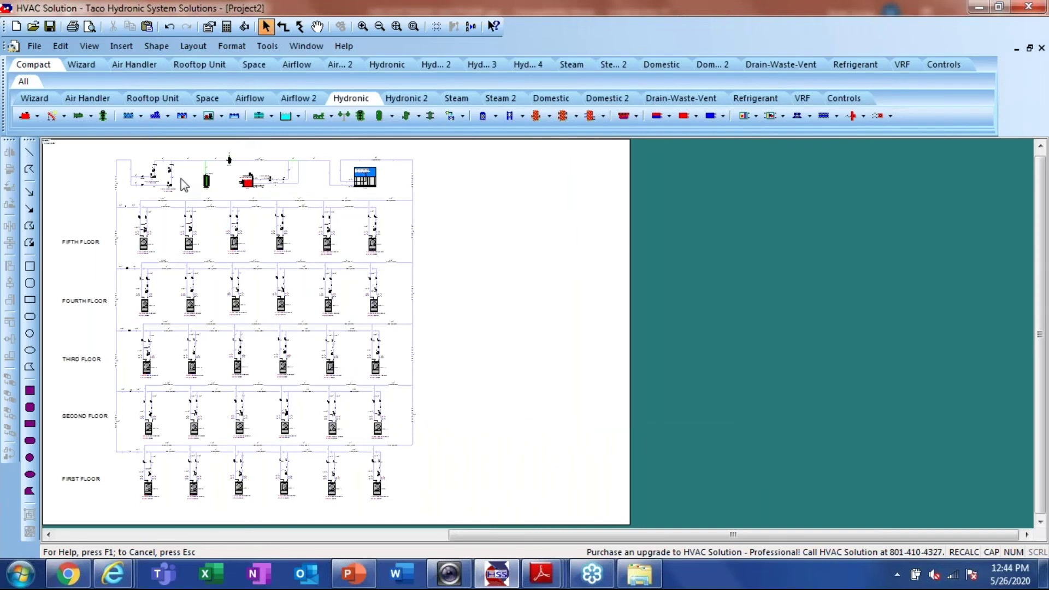
Set the actual heating-season component head loss of a fifth-floor Unit B control valve to 10 ft
scroll(200, 289, up, 5)
scroll(253, 229, up, 3)
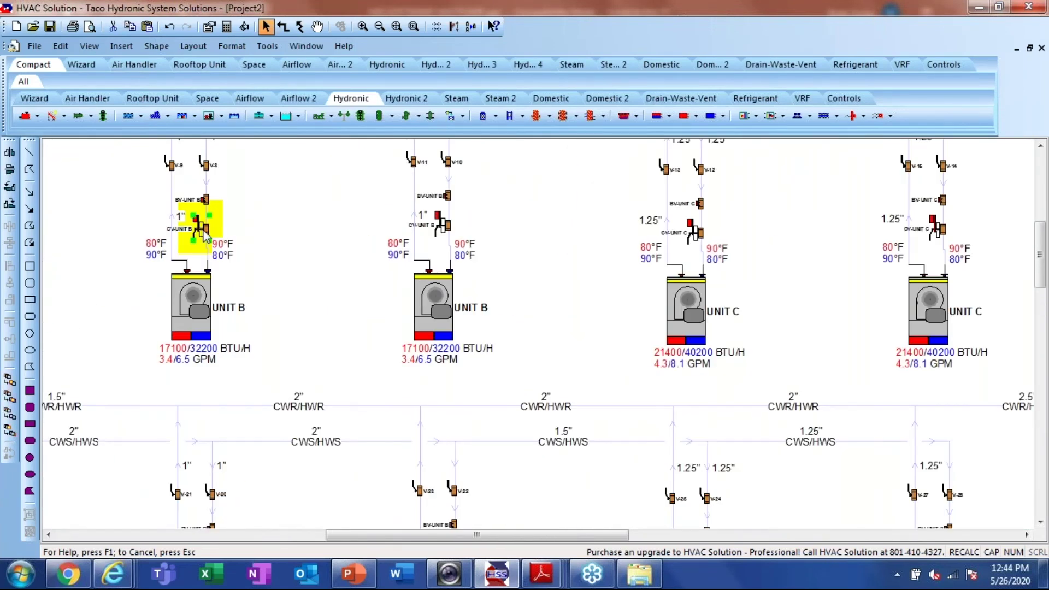
double_click(204, 235)
click(627, 281)
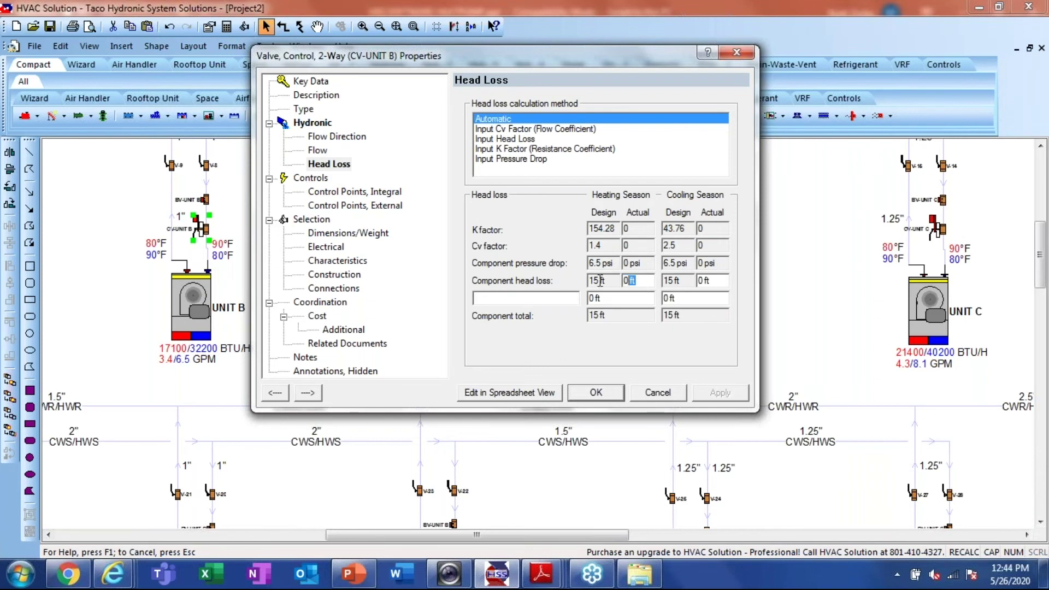
text(10)
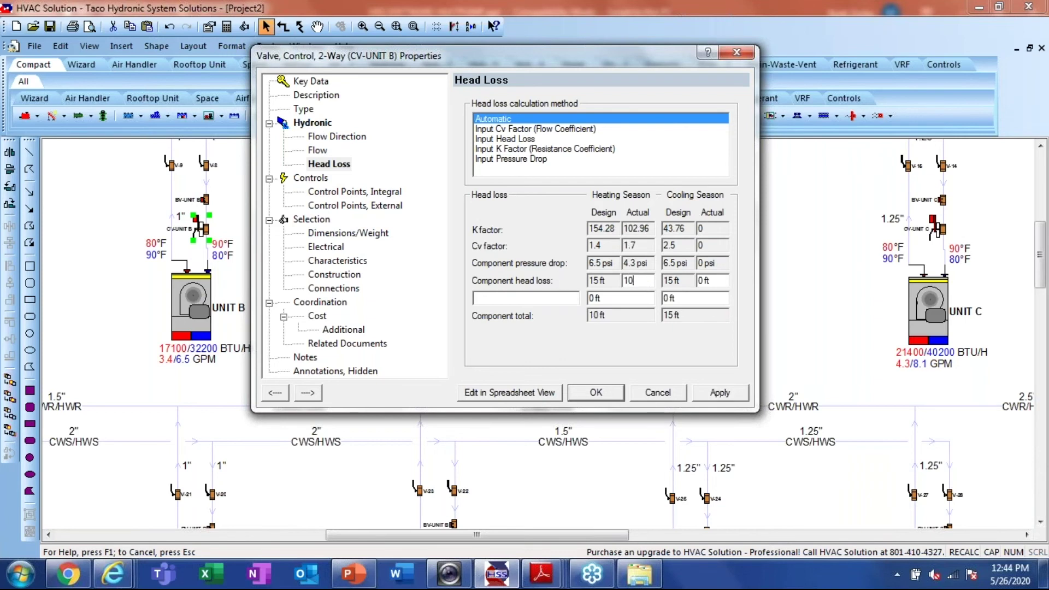
click(602, 392)
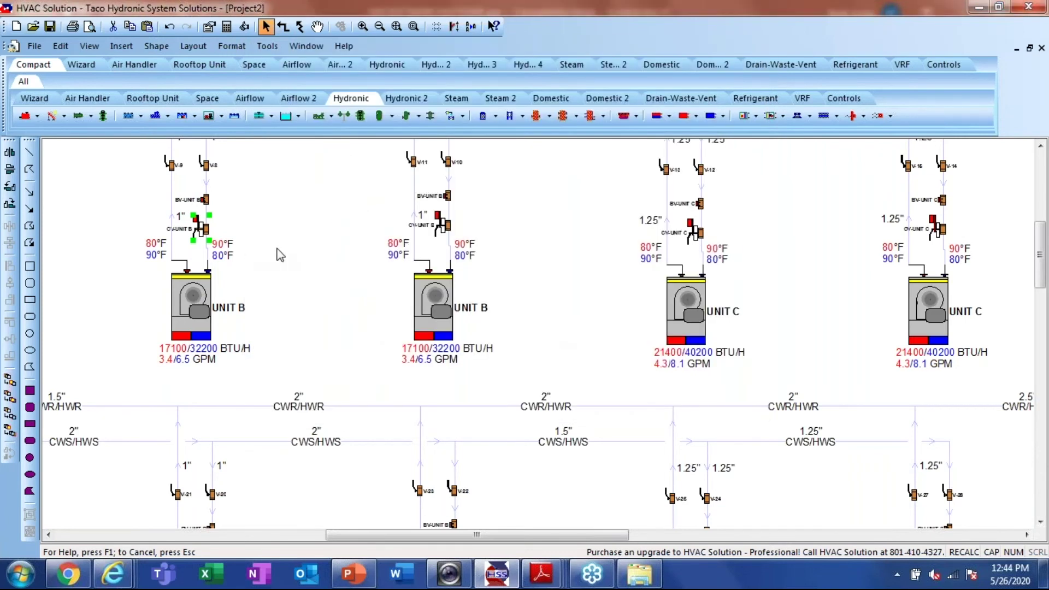
click(397, 26)
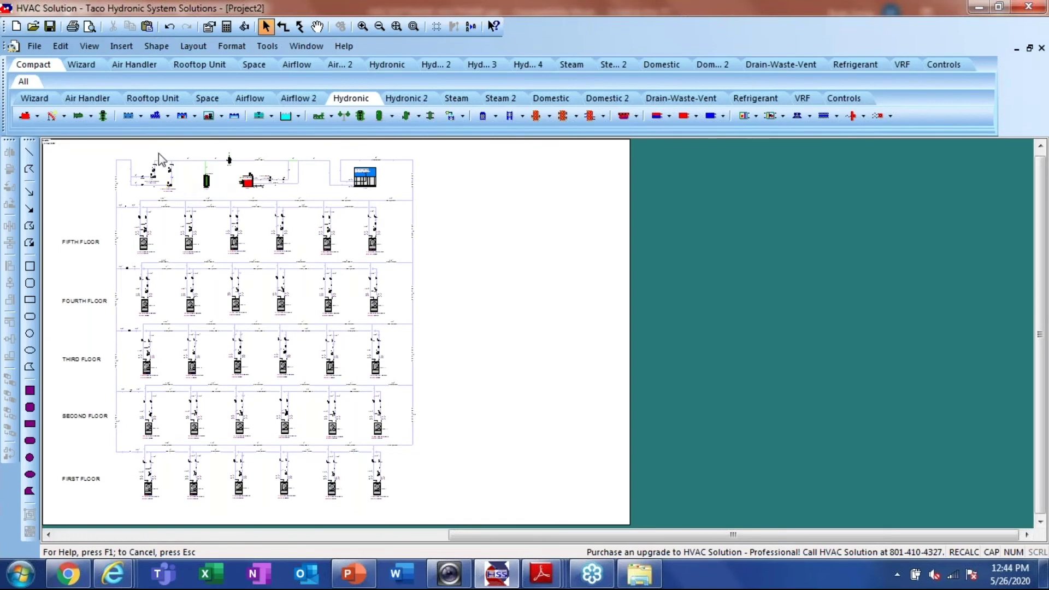
click(33, 47)
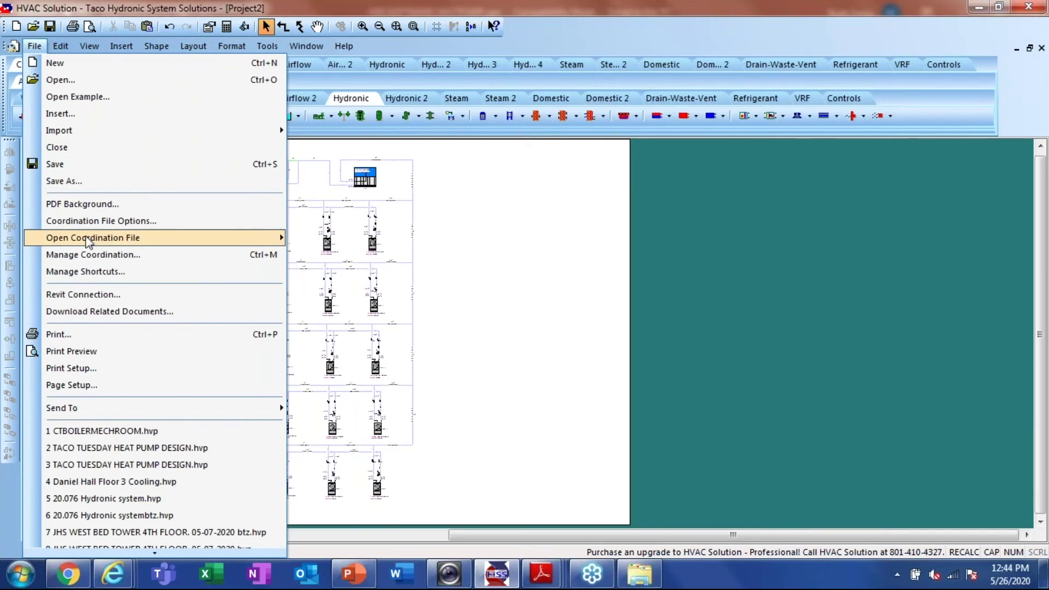
mouse_move(88, 241)
click(572, 216)
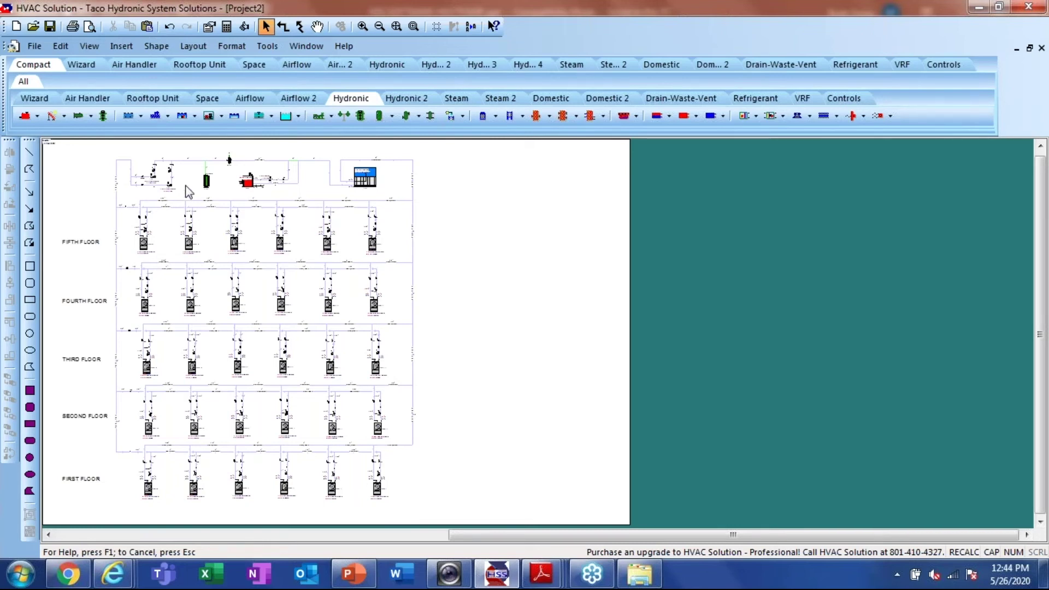
scroll(73, 169, up, 4)
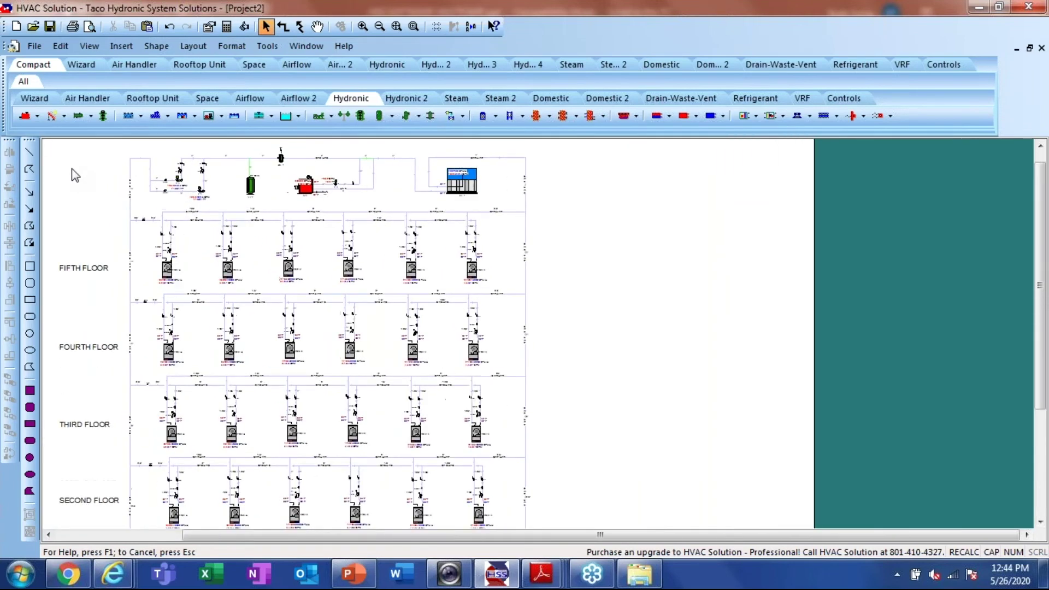
scroll(81, 180, down, 3)
scroll(83, 162, up, 2)
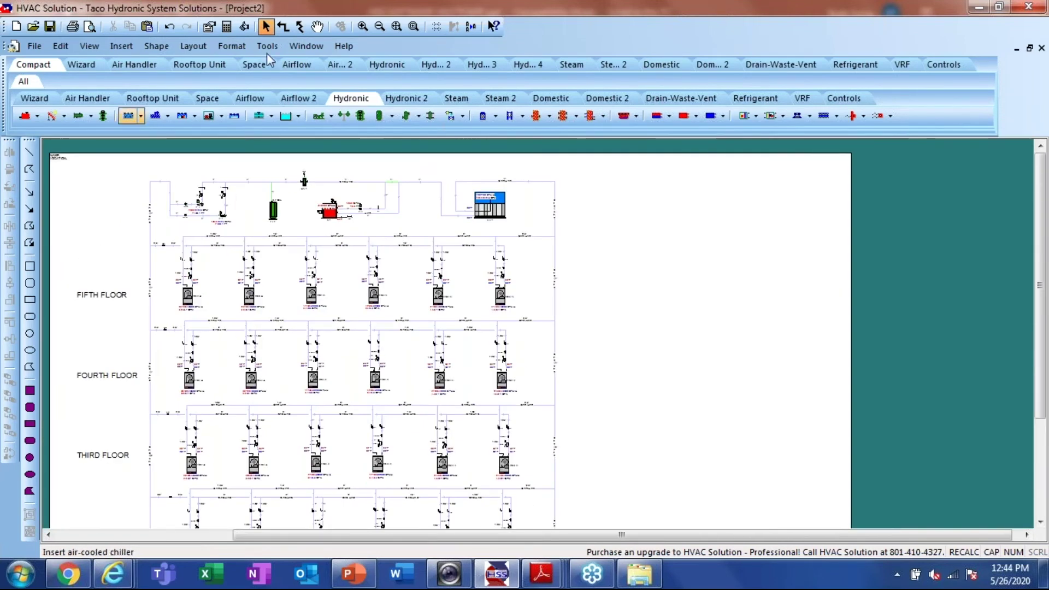
click(395, 26)
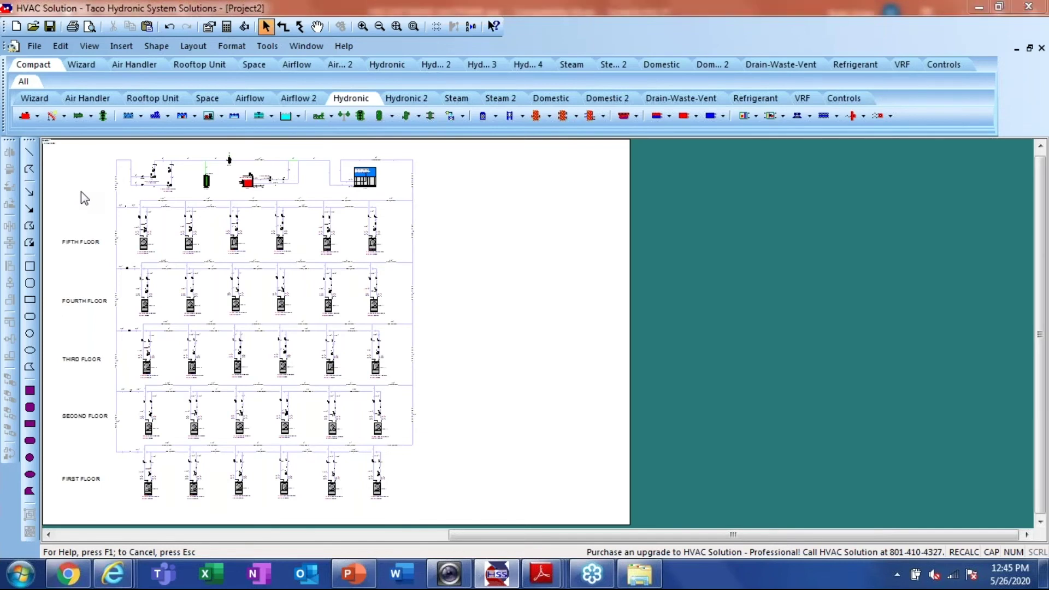
Switch the project's units of measure to metric units and recalculate the schematic
drag(444, 215, 441, 105)
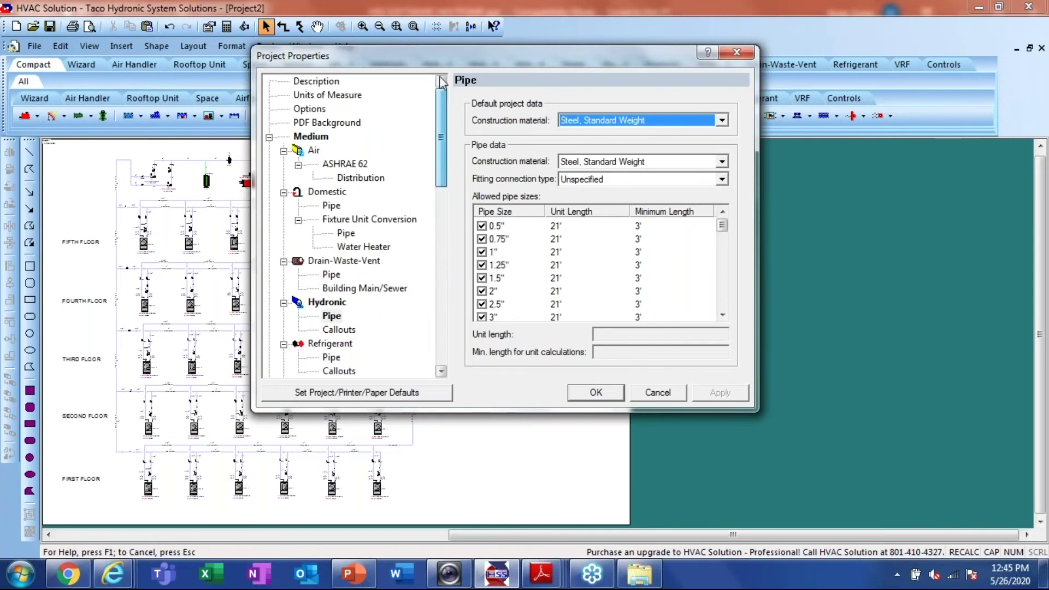
click(657, 393)
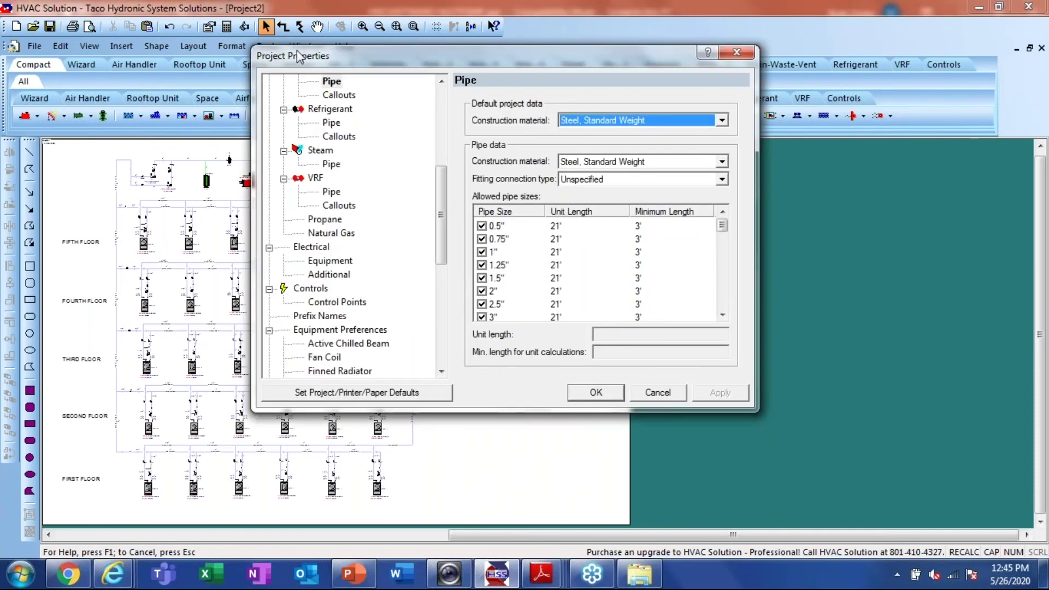
drag(444, 216, 443, 139)
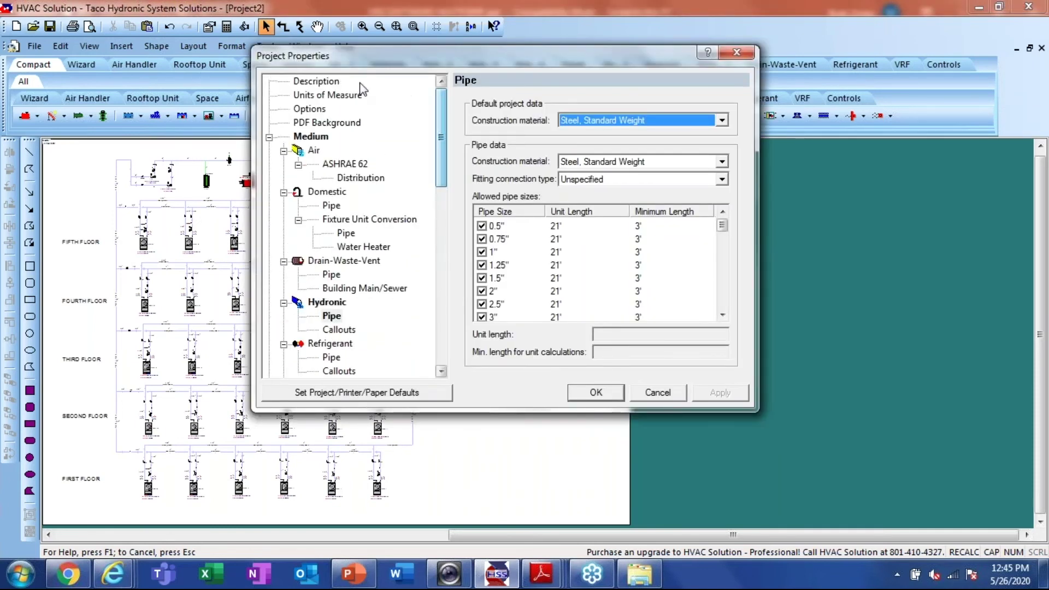
click(322, 97)
click(479, 138)
click(599, 393)
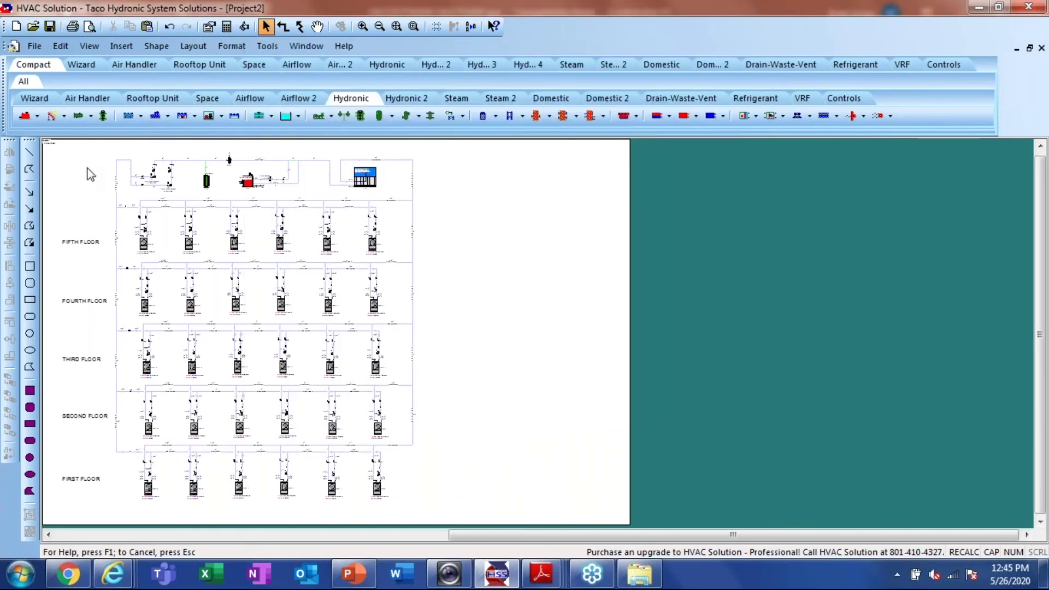
click(227, 25)
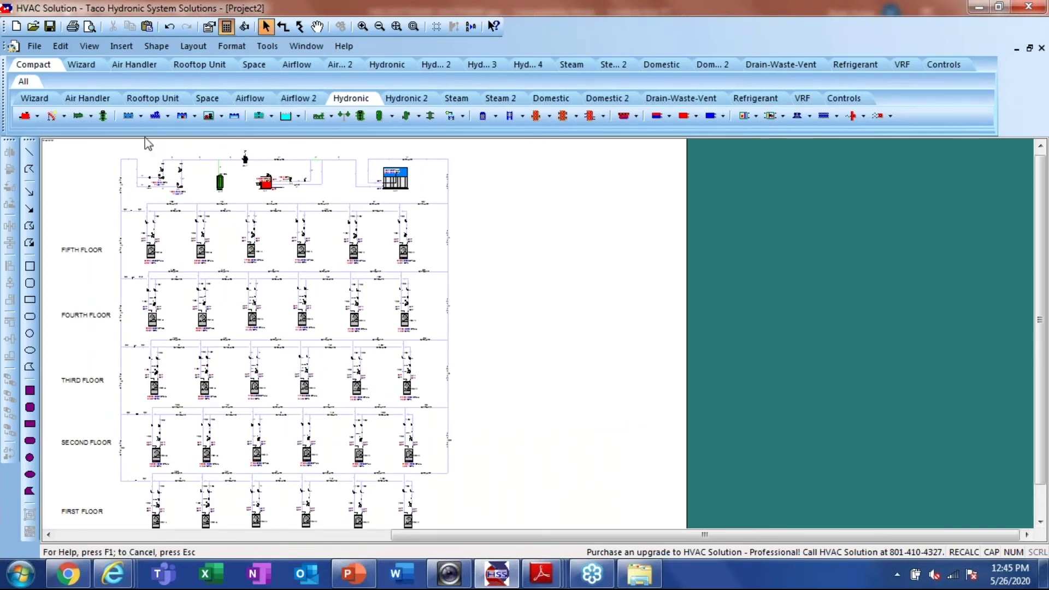
scroll(83, 154, up, 5)
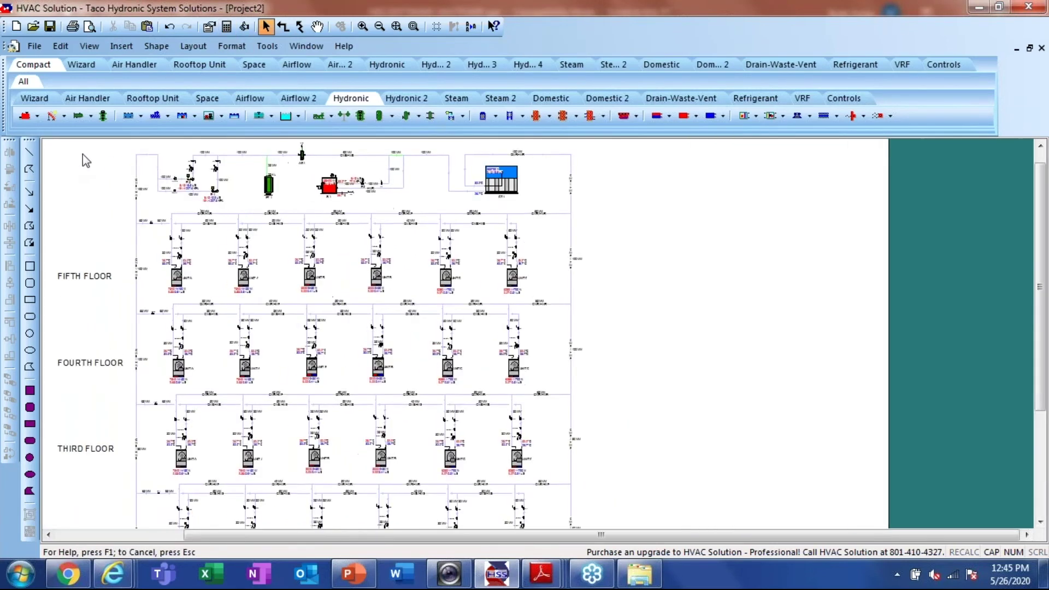
scroll(146, 199, up, 1)
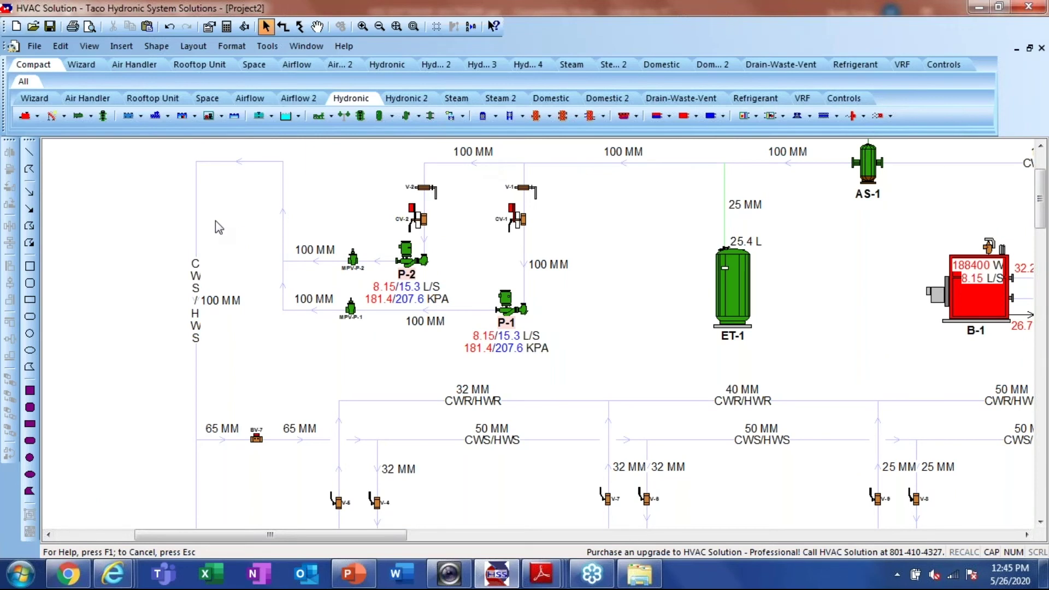
scroll(245, 251, down, 3)
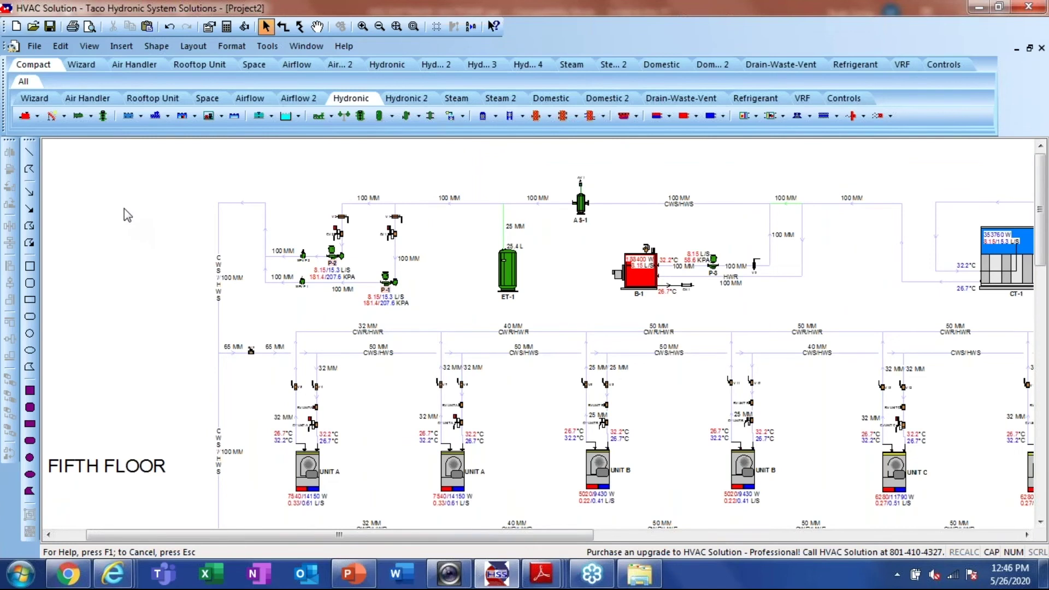
Enable the use of both units of measure in the project's coordination file options and recalculate the schematic
double_click(125, 207)
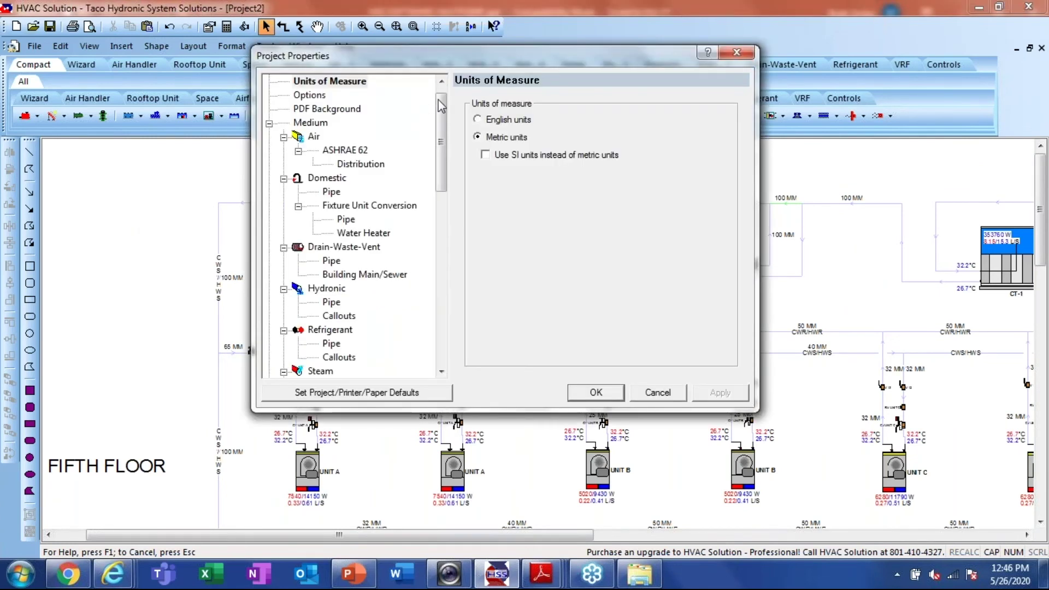
drag(441, 108, 440, 271)
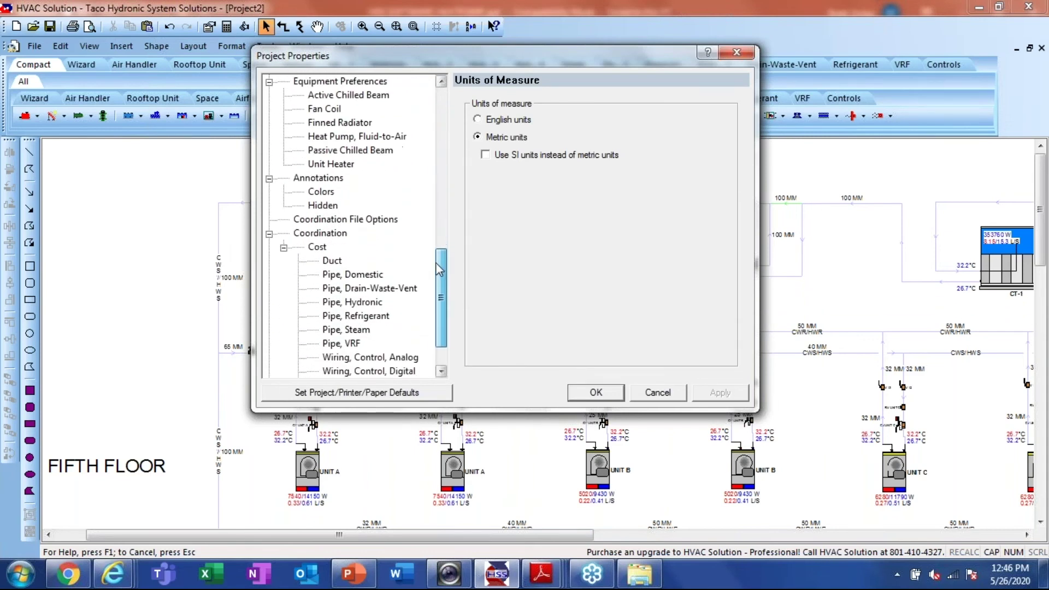
click(340, 221)
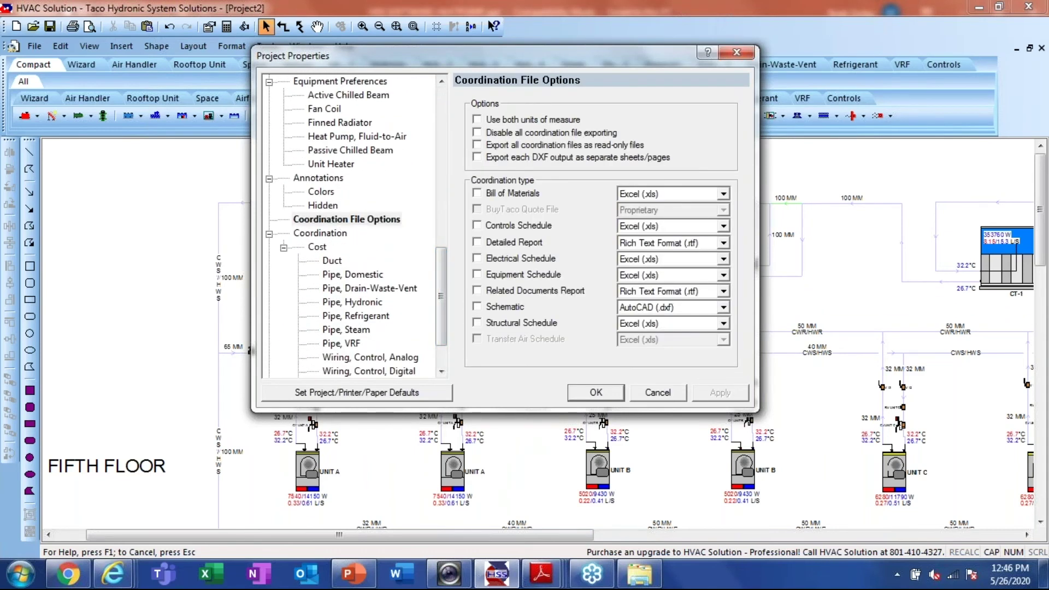
click(477, 120)
click(596, 393)
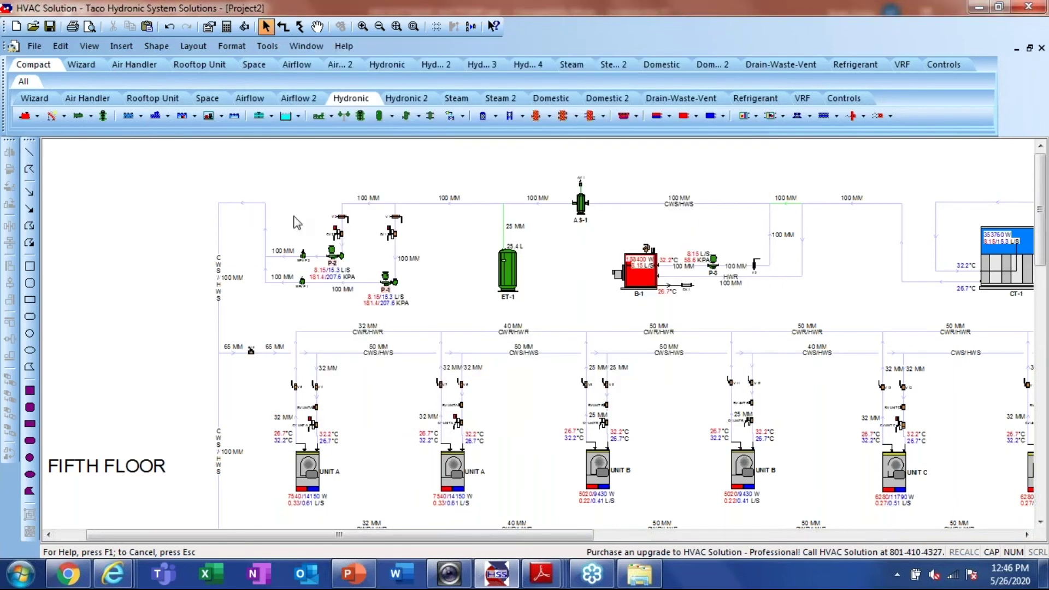
click(227, 26)
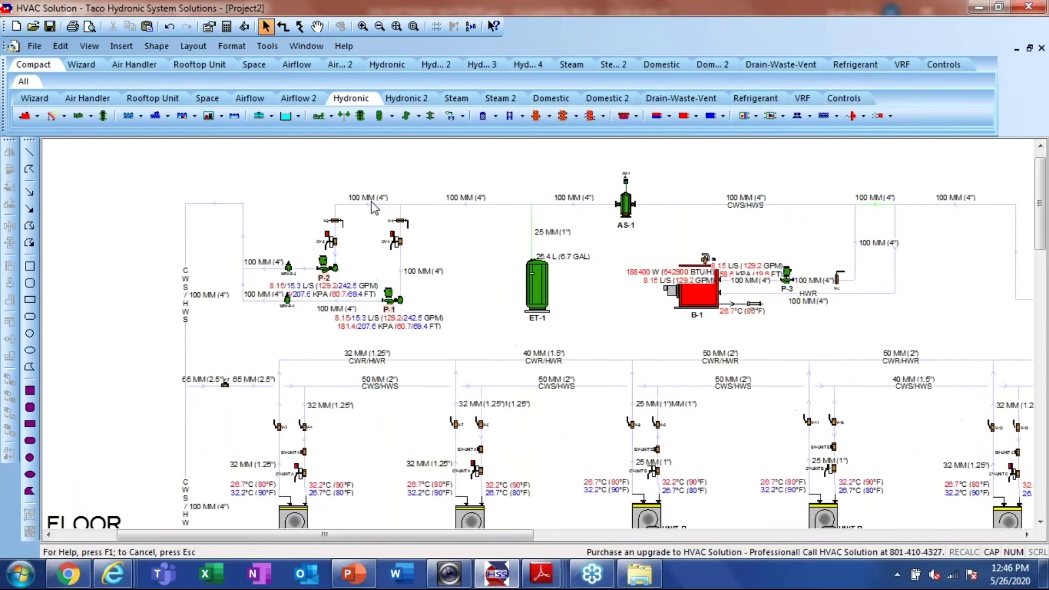
scroll(439, 214, up, 2)
scroll(411, 350, up, 2)
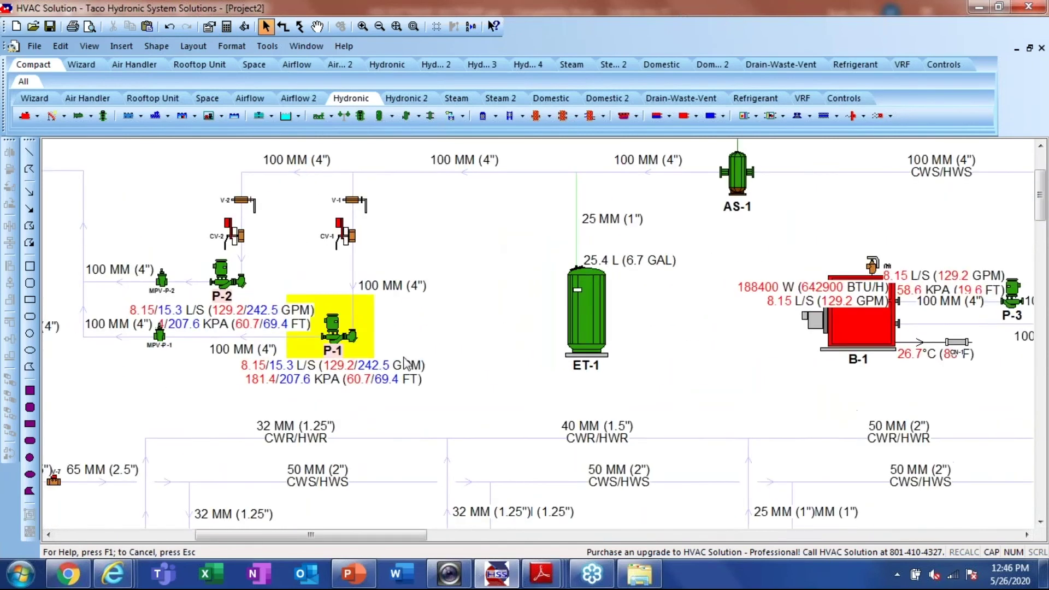
scroll(592, 232, down, 3)
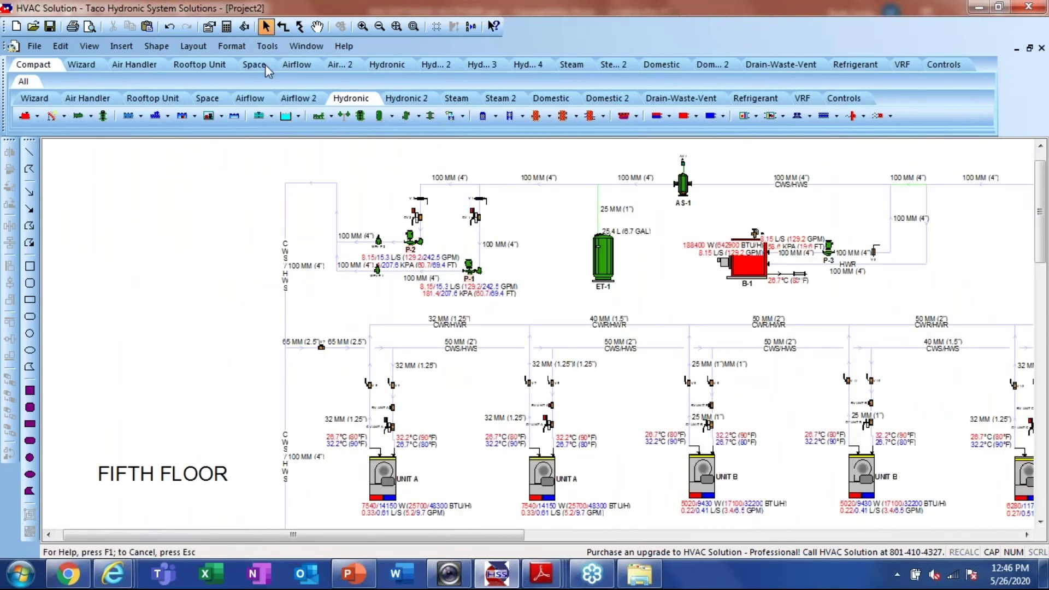
Undo the project unit changes and recalculate the schematic
click(169, 27)
click(227, 26)
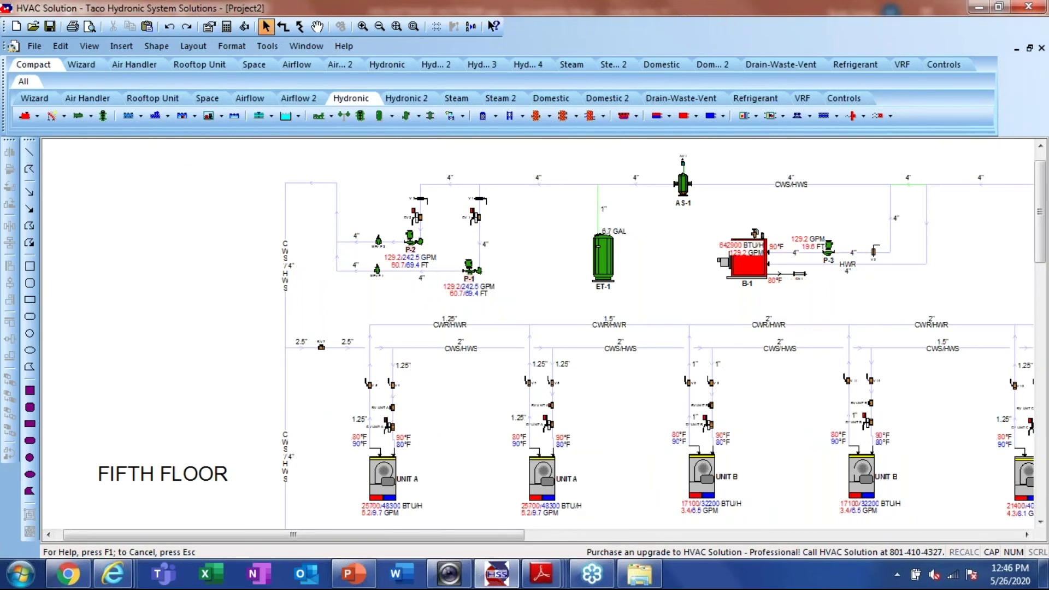
click(396, 26)
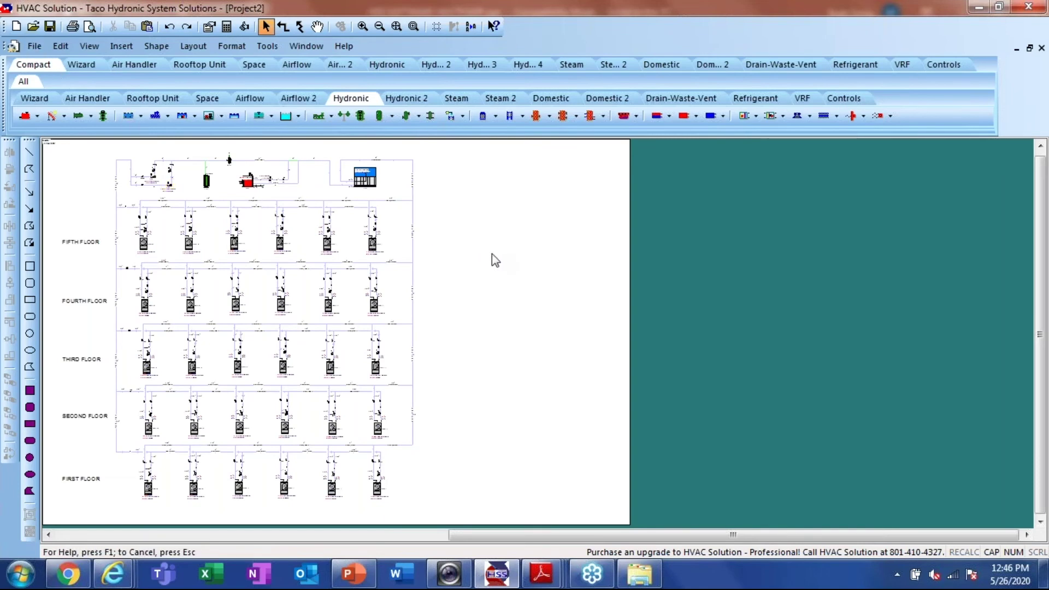
Examine pumps P-1 and P-2, the central plant equipment and the fifth-floor heat pumps in the schematic
mouse_move(572, 536)
mouse_down()
mouse_move(232, 554)
mouse_move(400, 553)
mouse_move(366, 549)
mouse_up()
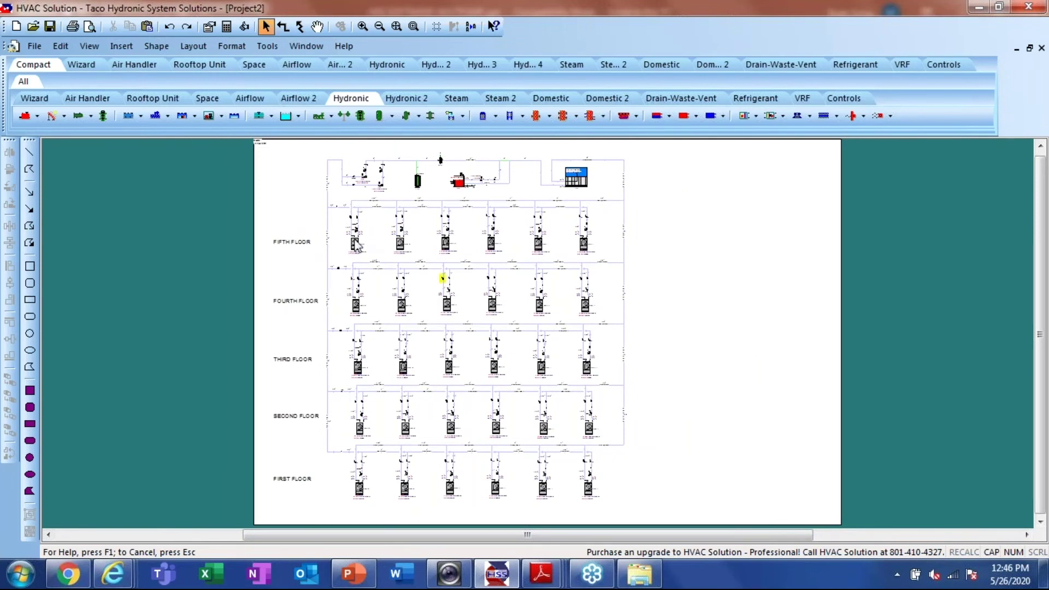
scroll(348, 158, up, 5)
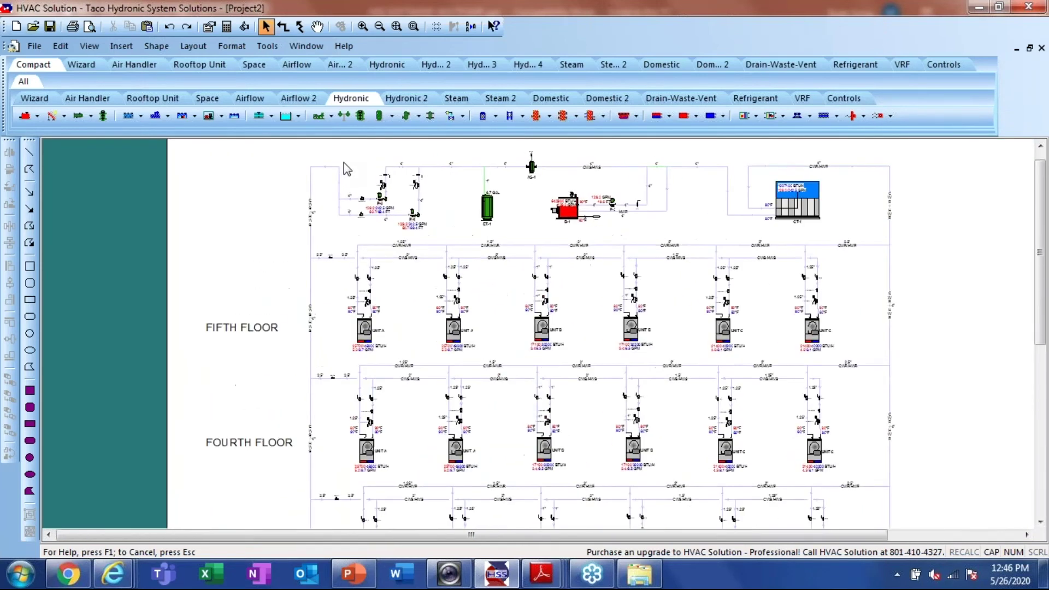
scroll(358, 198, up, 5)
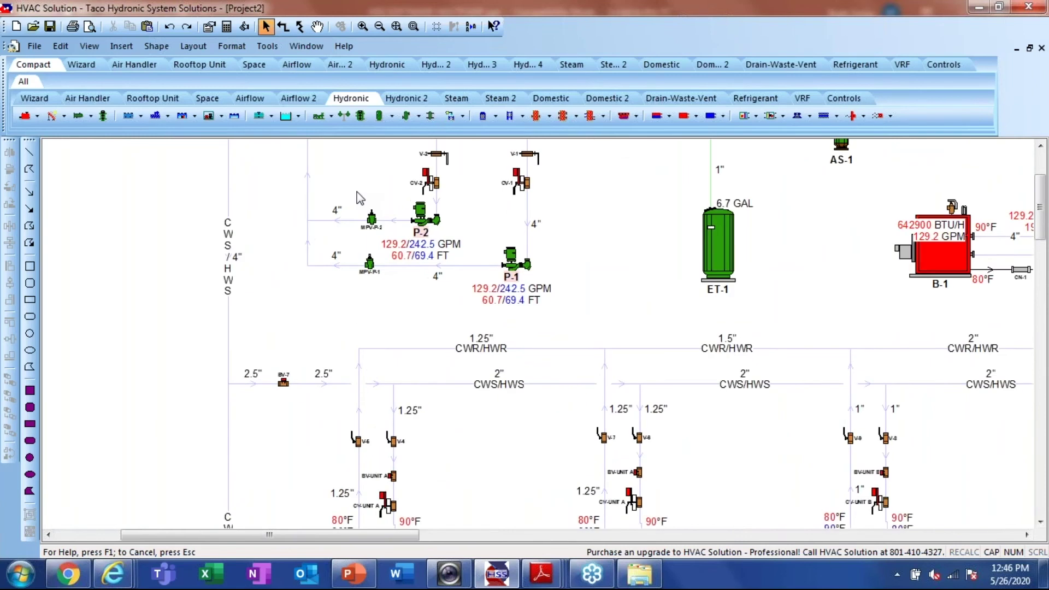
scroll(359, 198, down, 5)
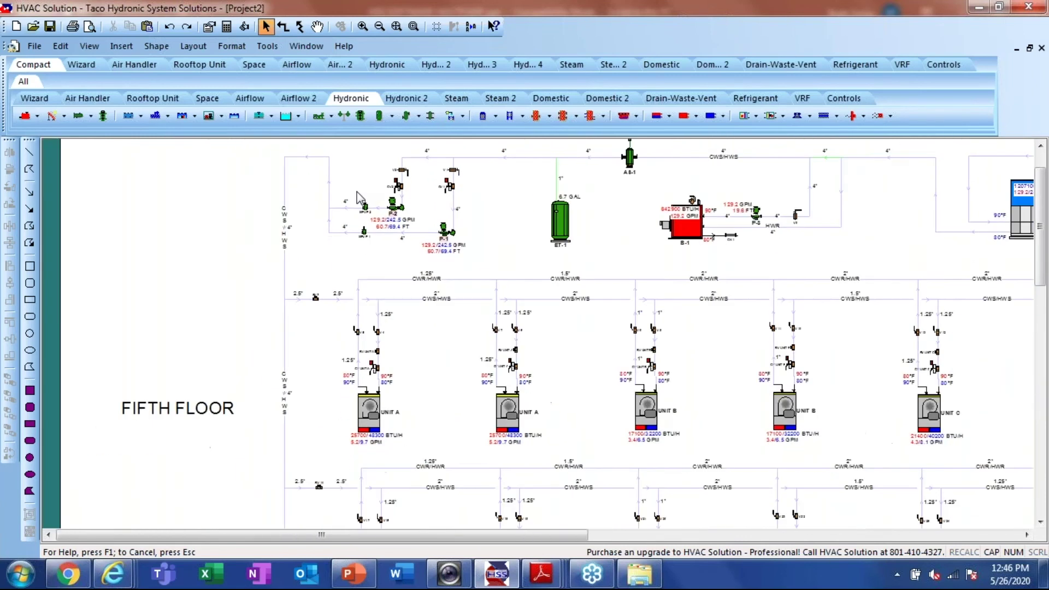
scroll(382, 243, up, 3)
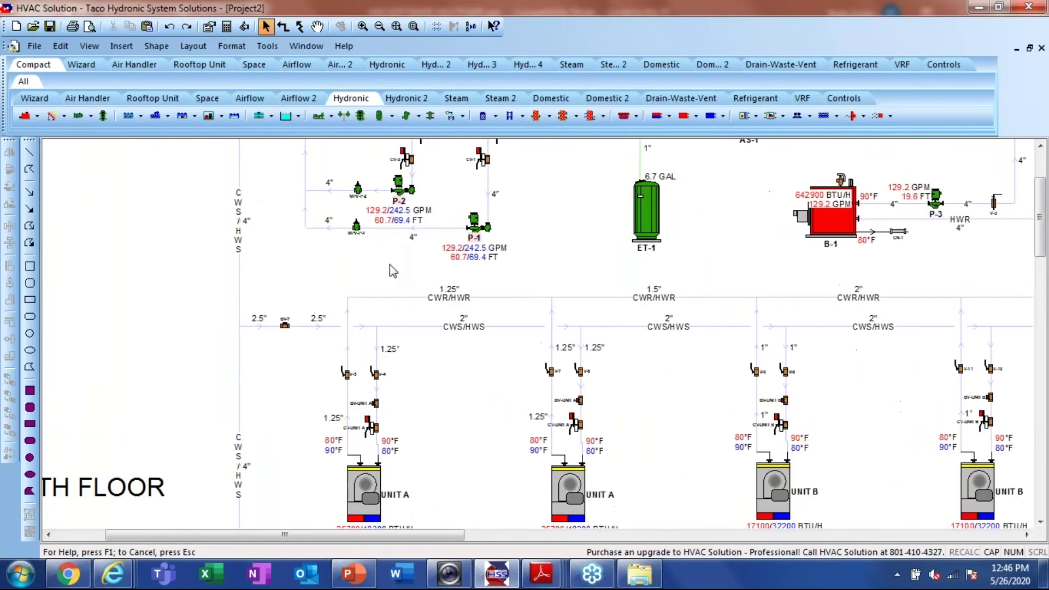
scroll(389, 275, down, 2)
scroll(390, 272, up, 5)
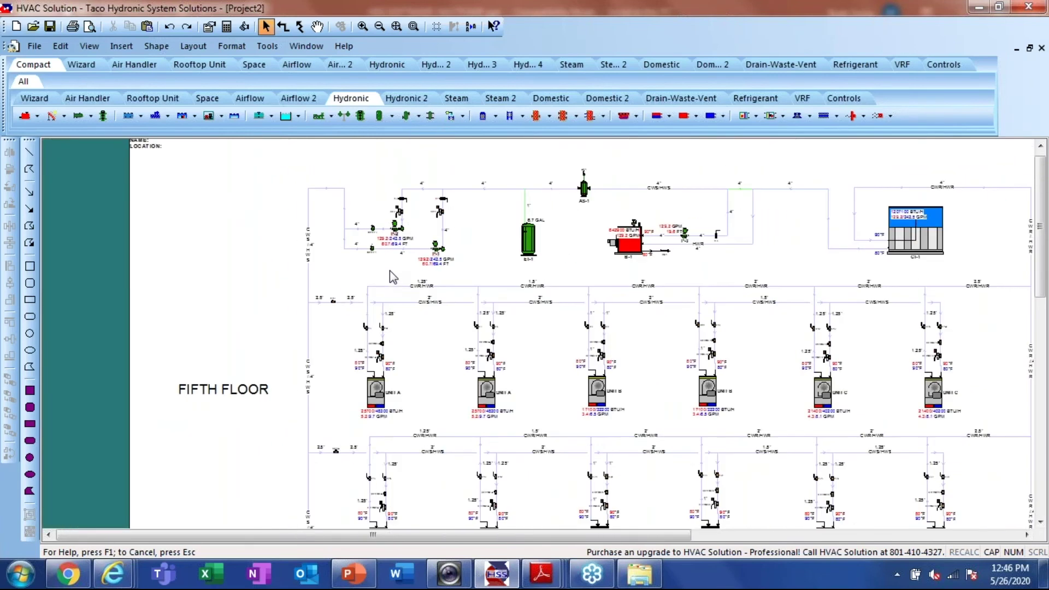
scroll(365, 187, up, 1)
scroll(366, 191, down, 3)
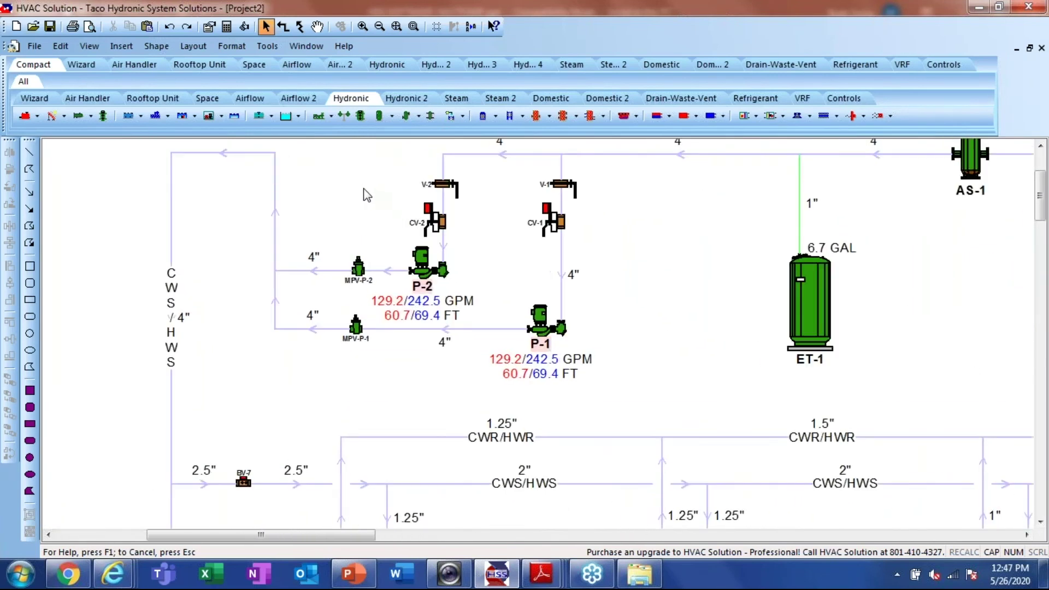
scroll(367, 199, down, 2)
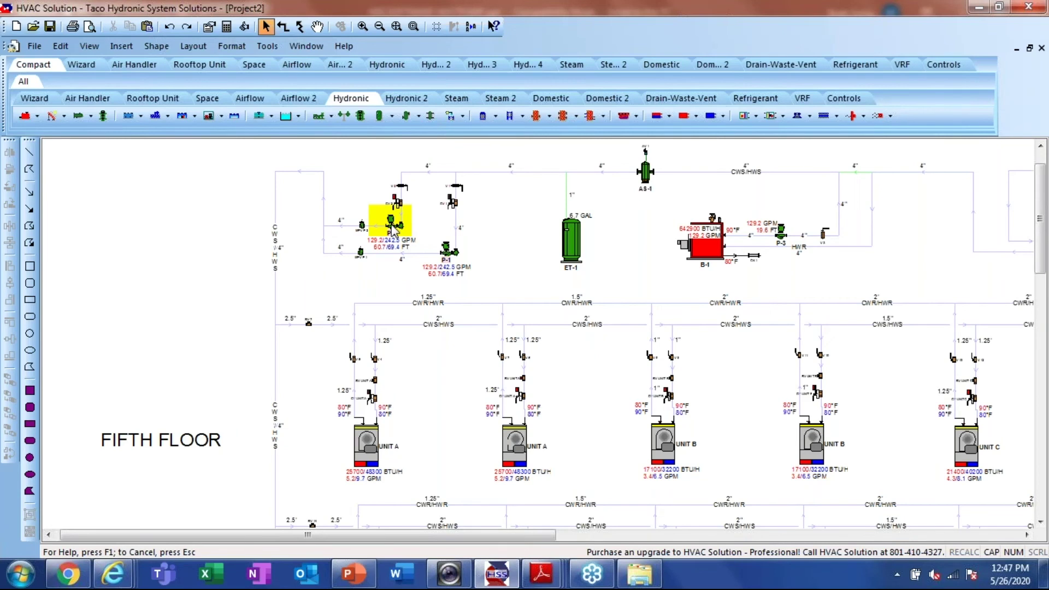
Set the flow portion of pumps P-2 and P-1 together to 80% for heating and cooling seasons, and recalculate the schematic
click(392, 228)
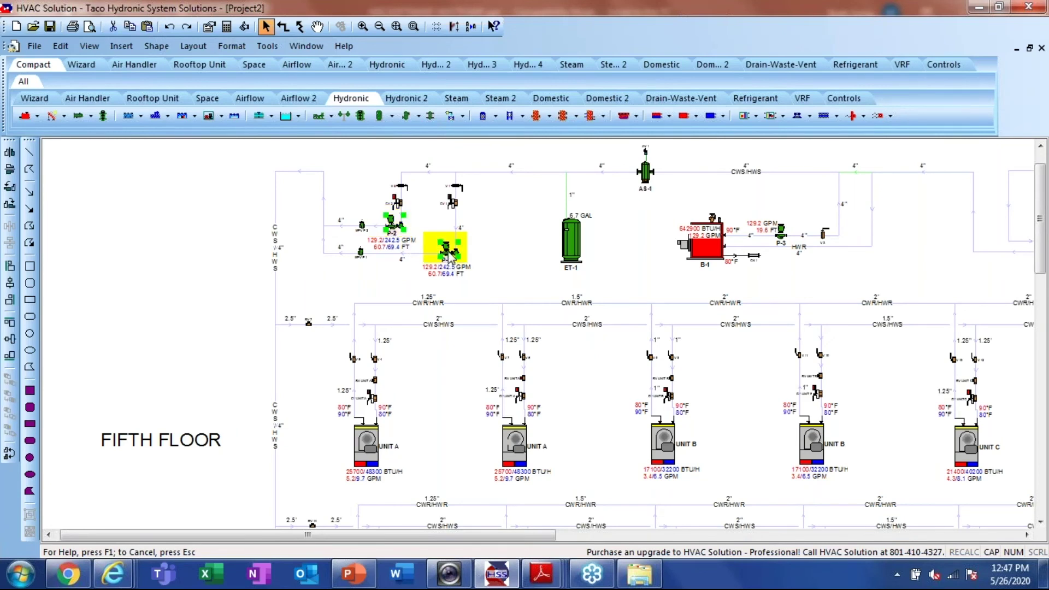
double_click(448, 255)
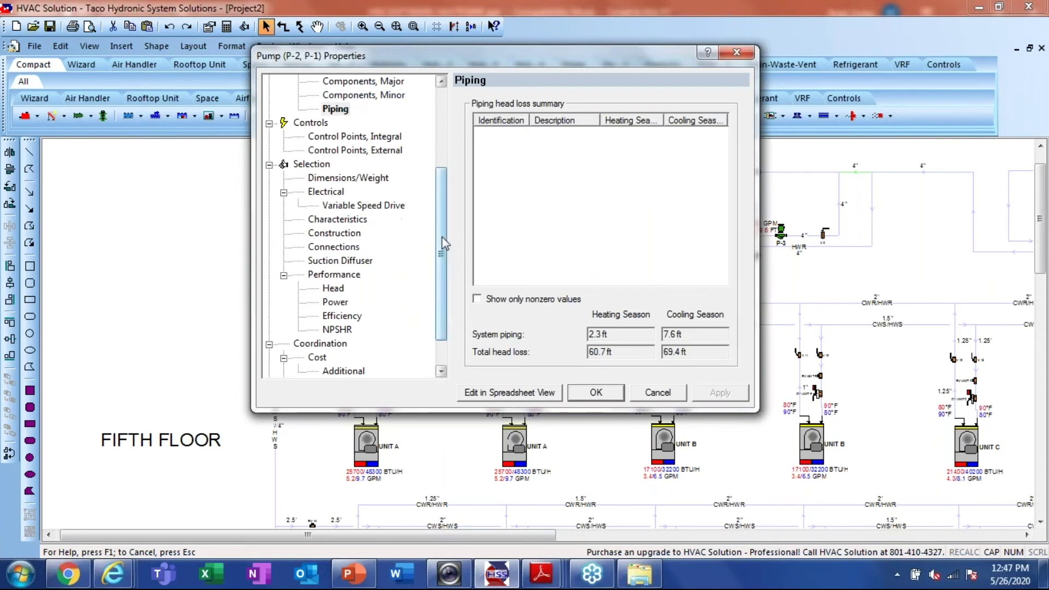
drag(444, 254, 446, 120)
click(311, 81)
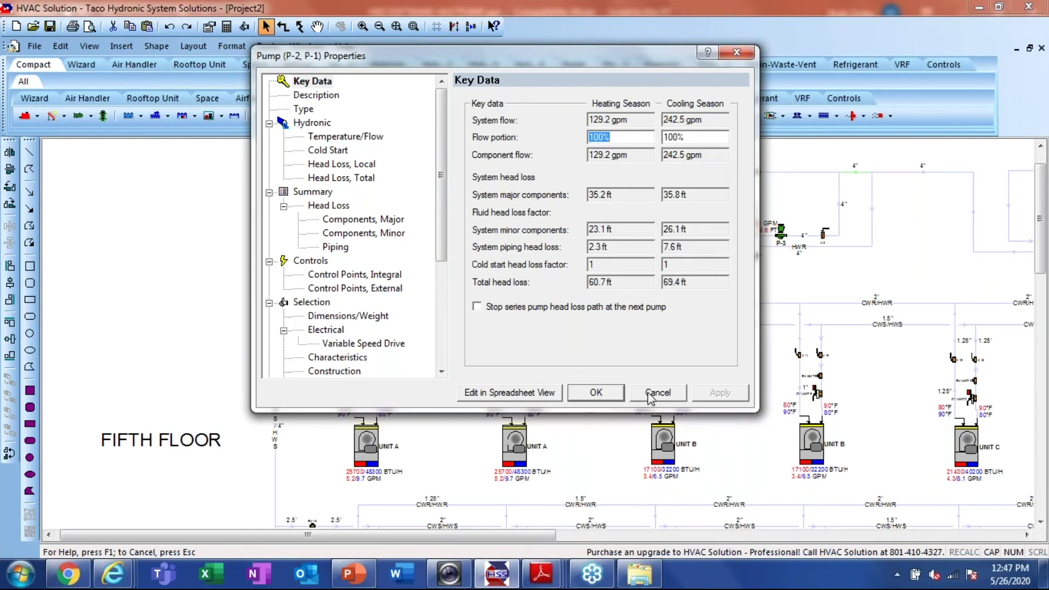
drag(586, 60, 773, 49)
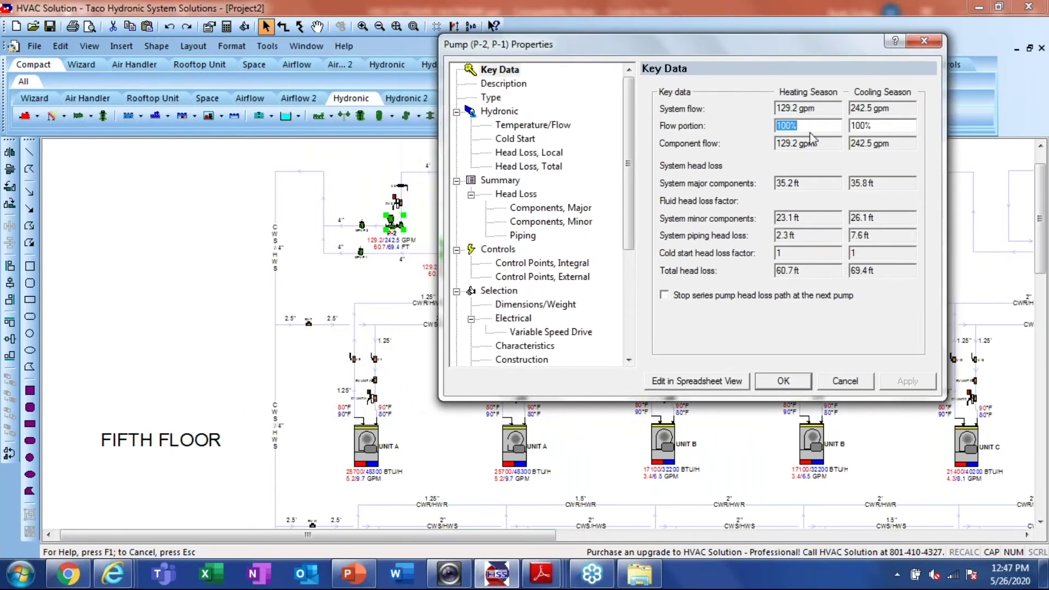
text(80)
key(Tab)
text(80)
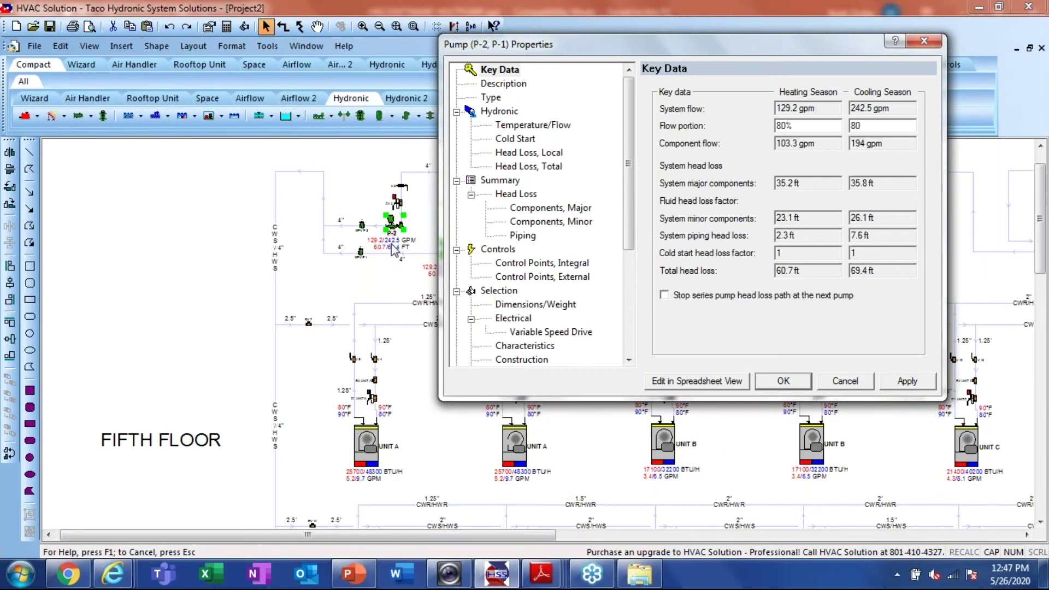
click(784, 381)
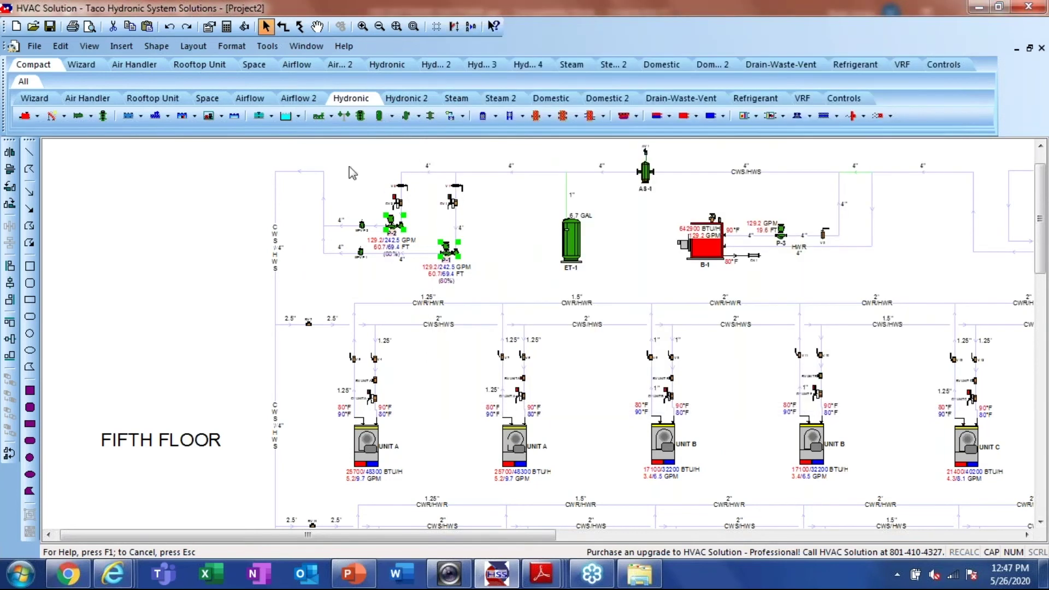
click(226, 26)
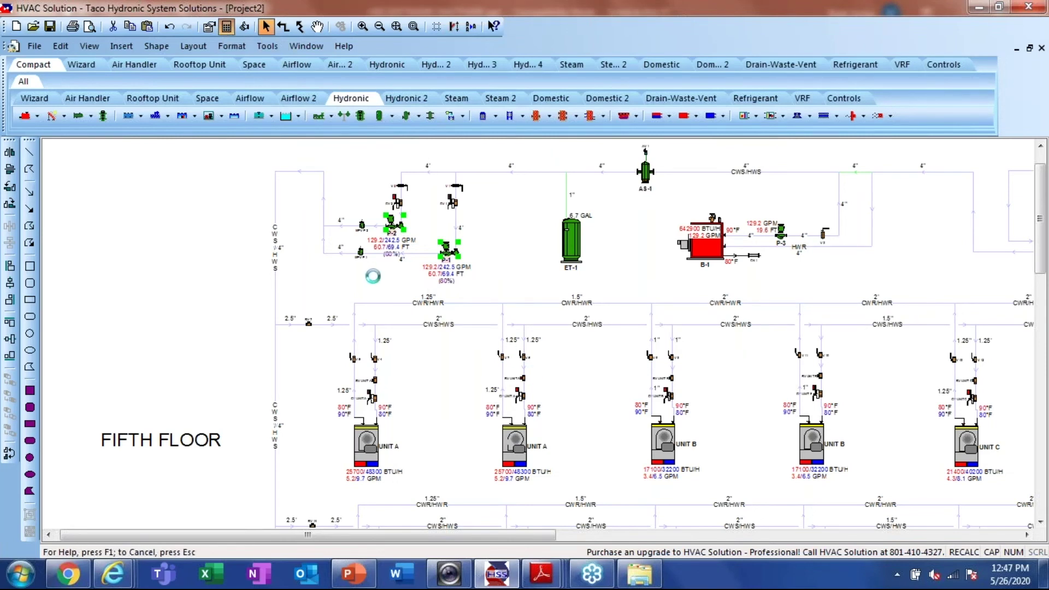
scroll(397, 252, up, 2)
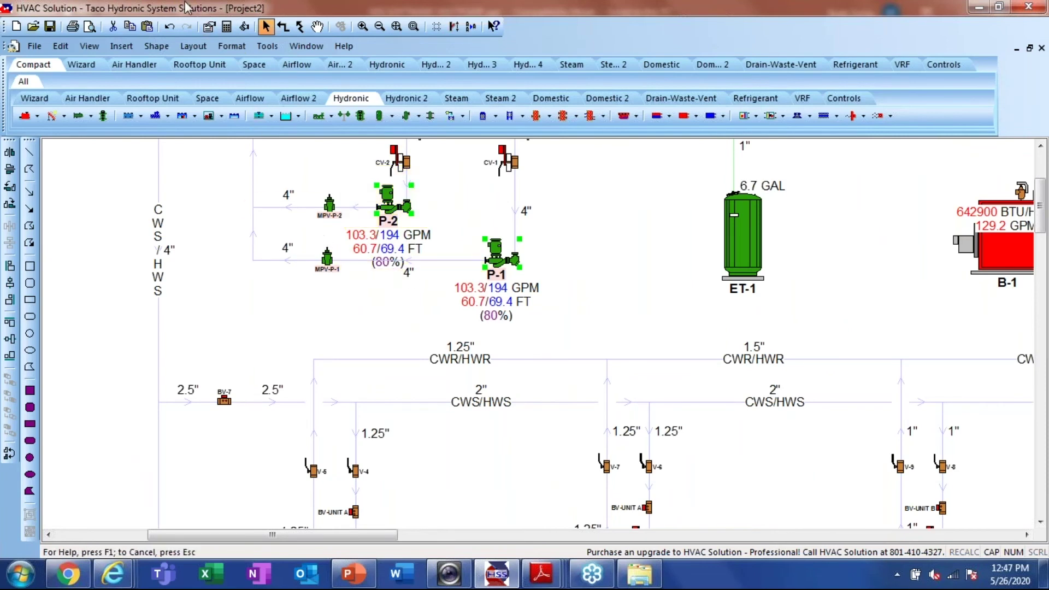
Undo the flow portion change on pumps P-2 and P-1
click(171, 26)
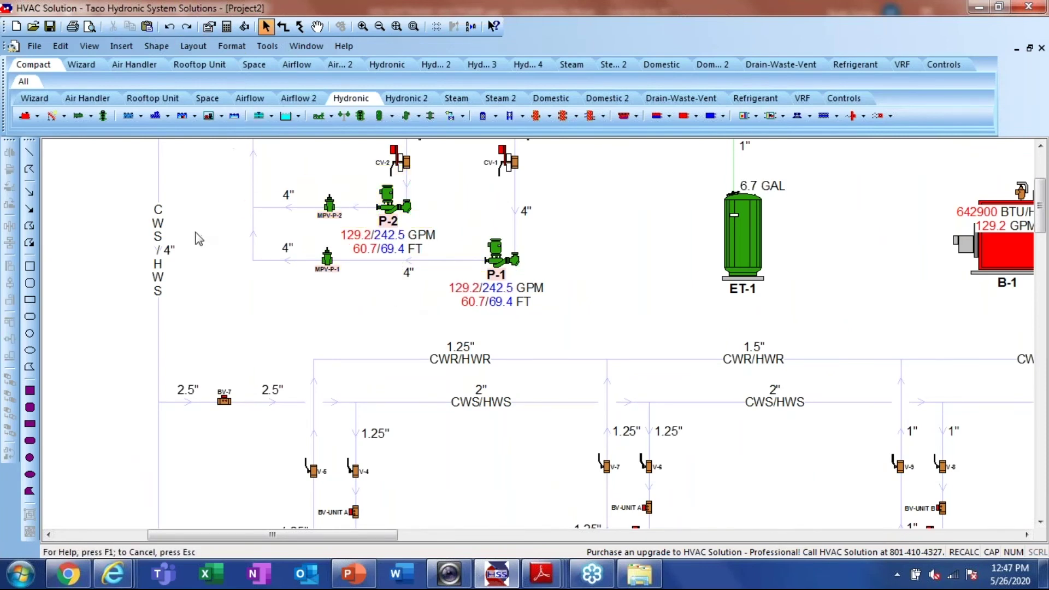
scroll(182, 214, down, 3)
scroll(181, 213, down, 1)
scroll(841, 218, up, 5)
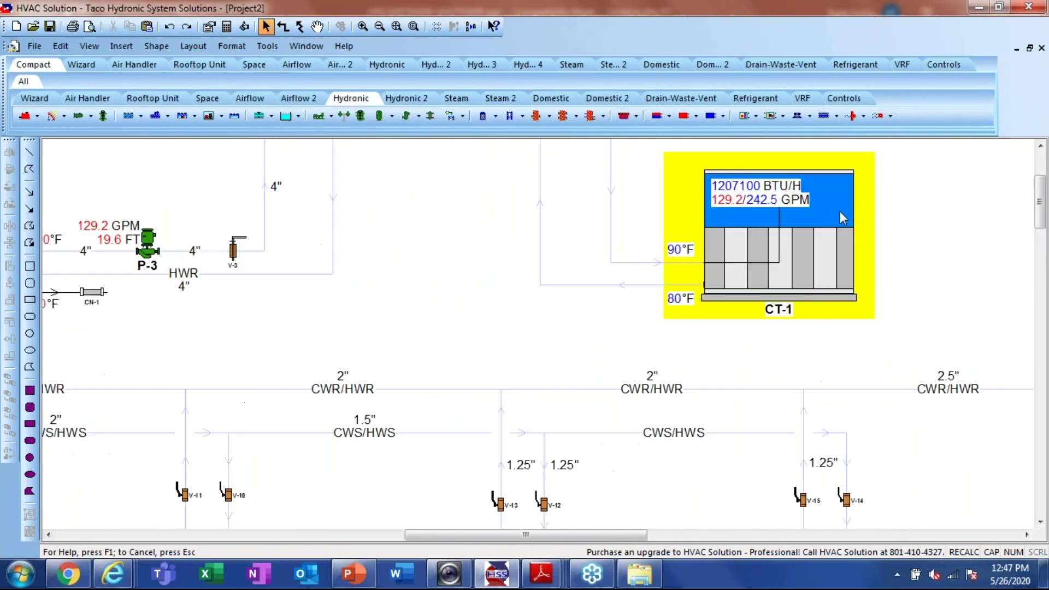
Set cooling tower CT-1's load portion to 80% for both seasons and recalculate the schematic
double_click(813, 243)
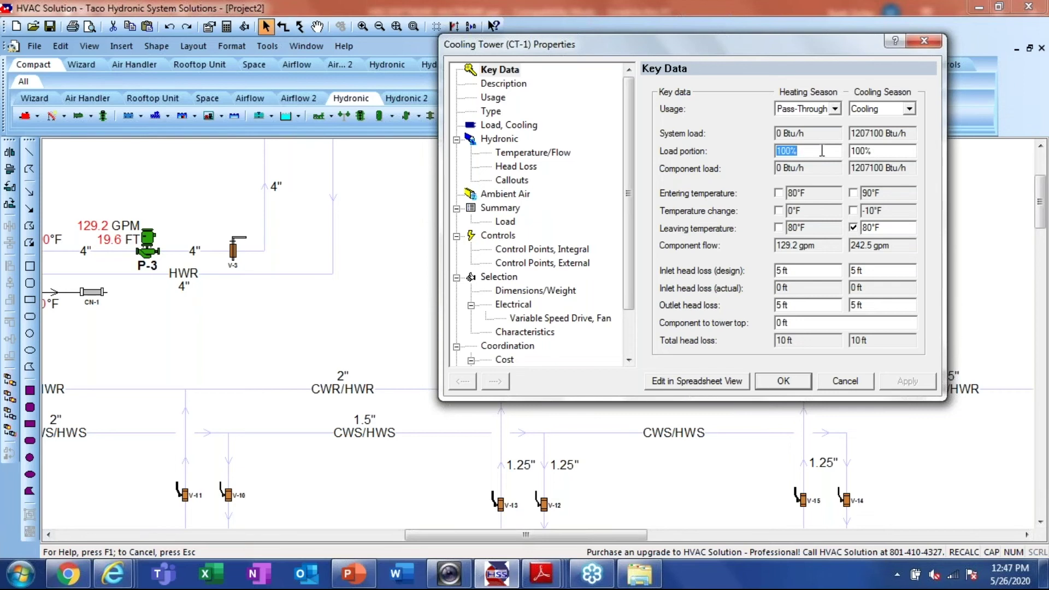
text(80)
key(Tab)
text(80)
click(783, 381)
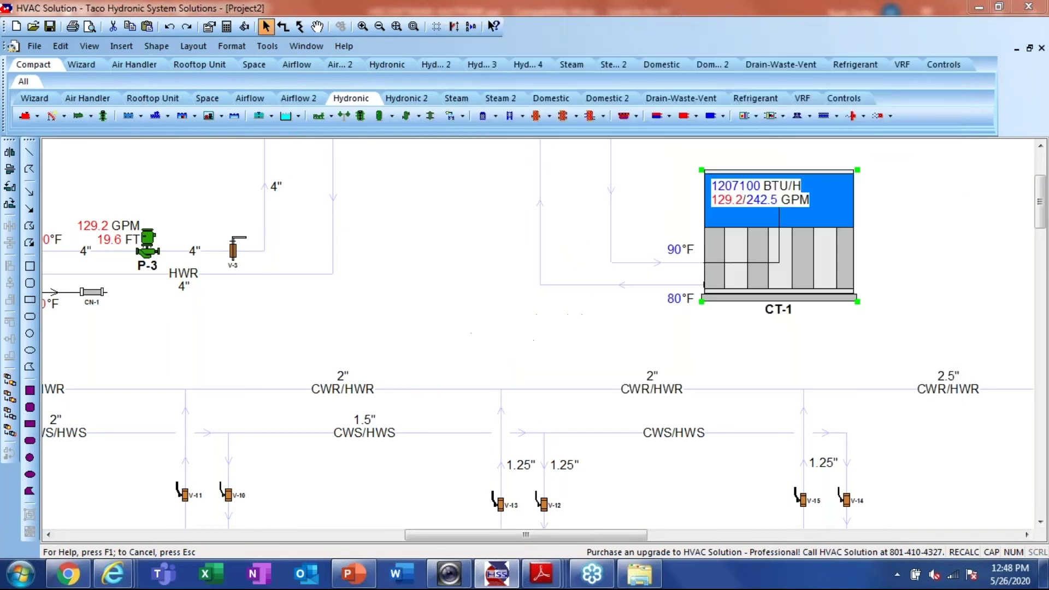
click(244, 27)
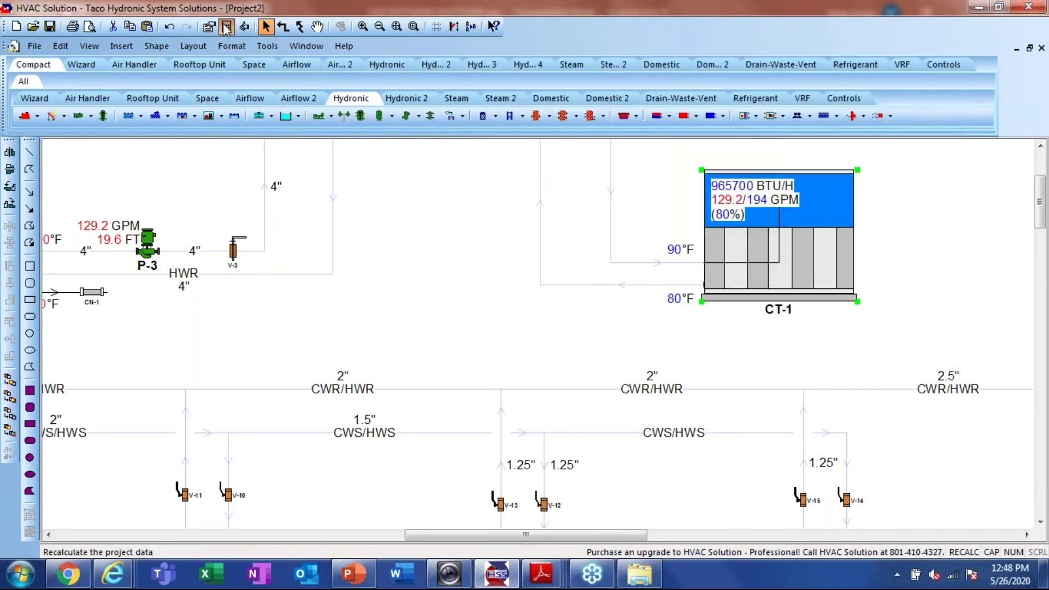
scroll(929, 278, down, 5)
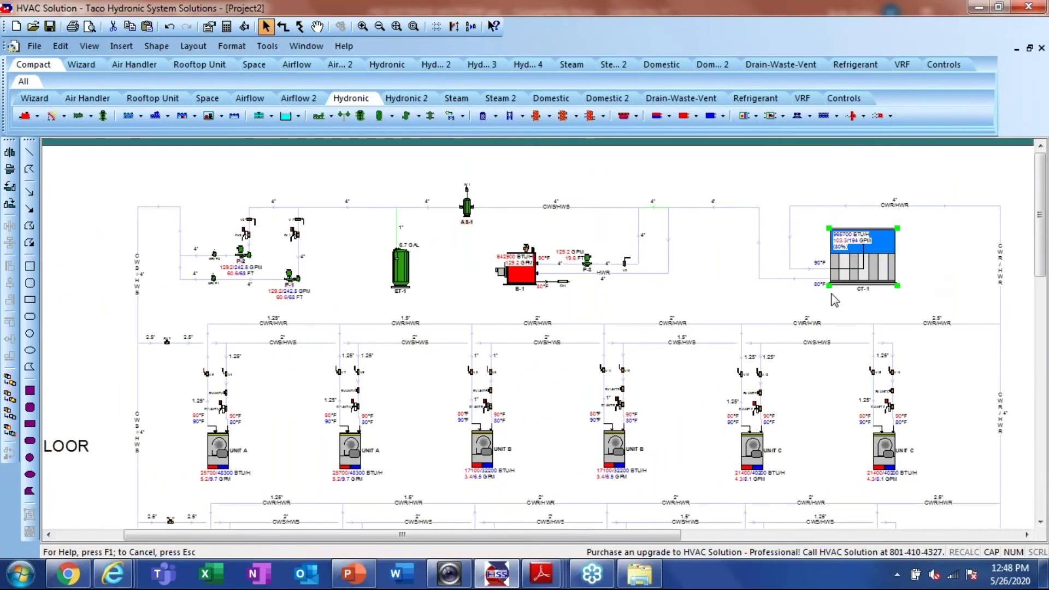
scroll(831, 299, up, 3)
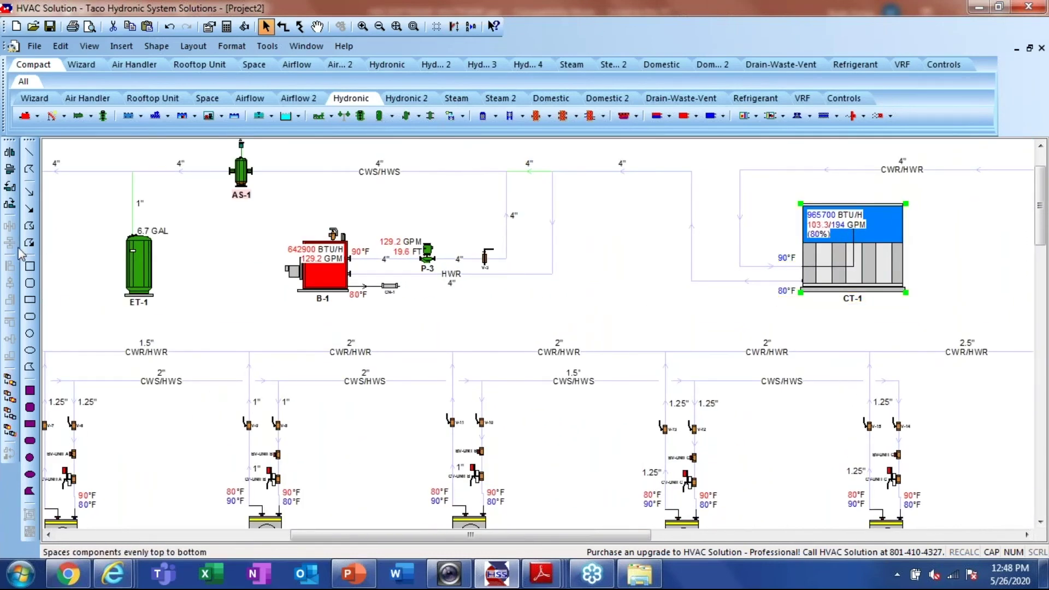
scroll(60, 273, down, 1)
scroll(46, 311, up, 3)
scroll(46, 319, up, 1)
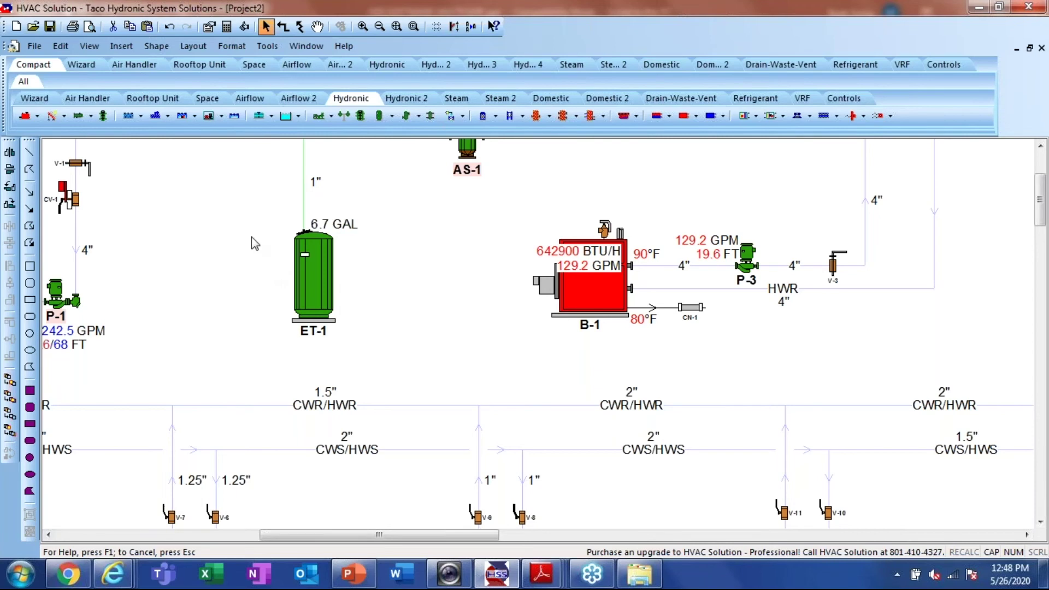
Undo the load portion change on cooling tower CT-1
click(170, 28)
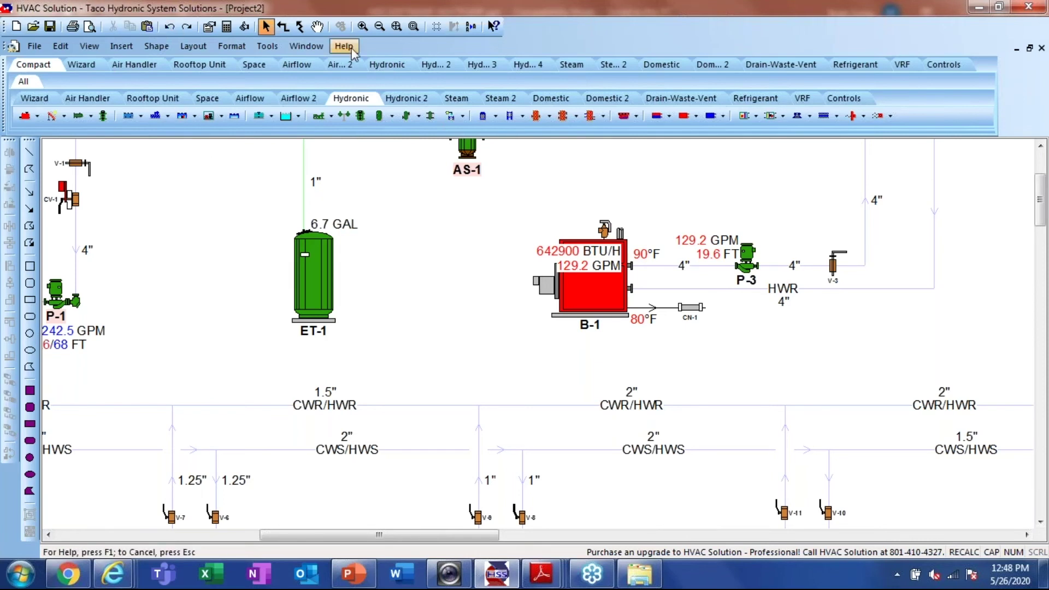
click(397, 26)
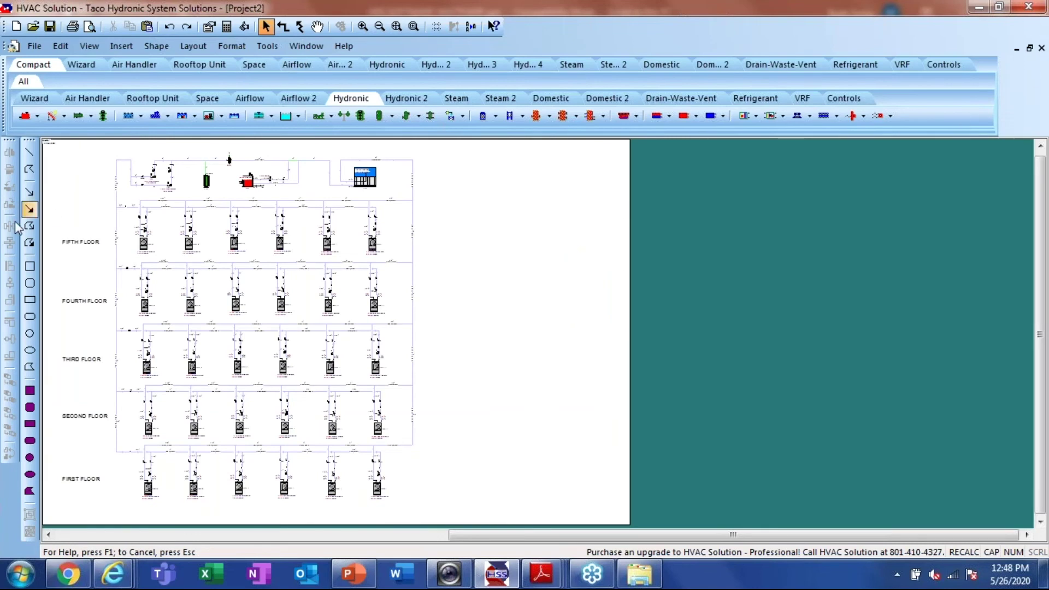
scroll(72, 173, up, 3)
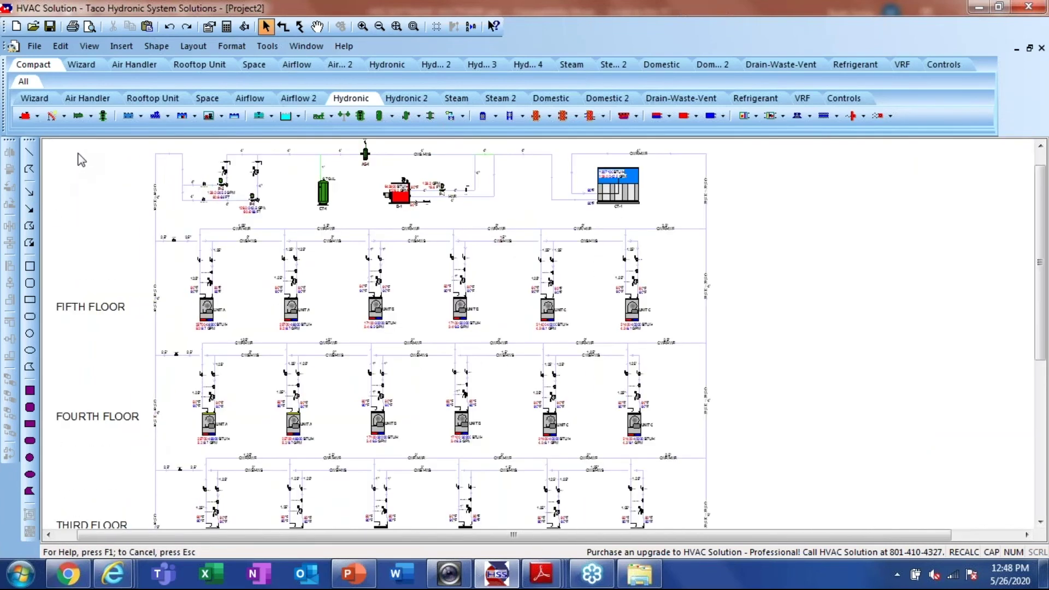
scroll(82, 159, up, 2)
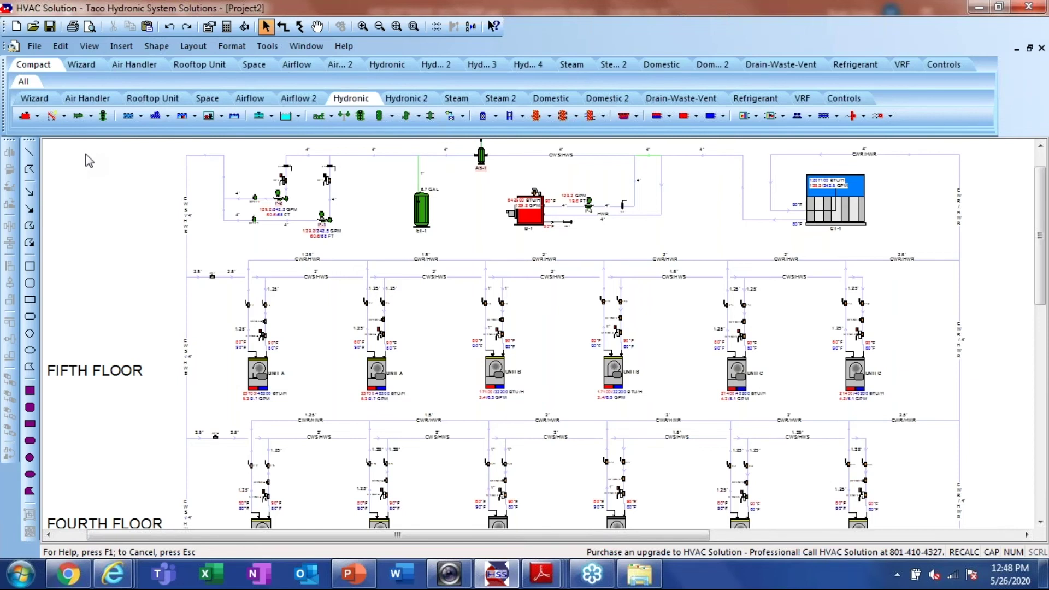
Select pumps P-2 and P-1 with cooling tower CT-1, and set the tower's load portion to 80% for both seasons
click(278, 193)
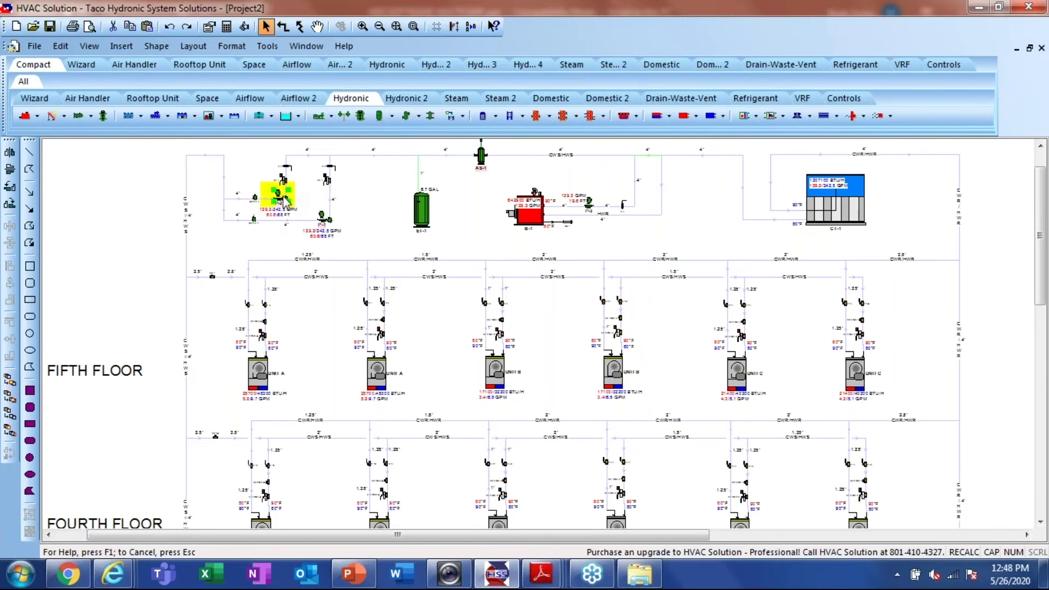
shift+click(324, 216)
shift+click(857, 216)
double_click(857, 216)
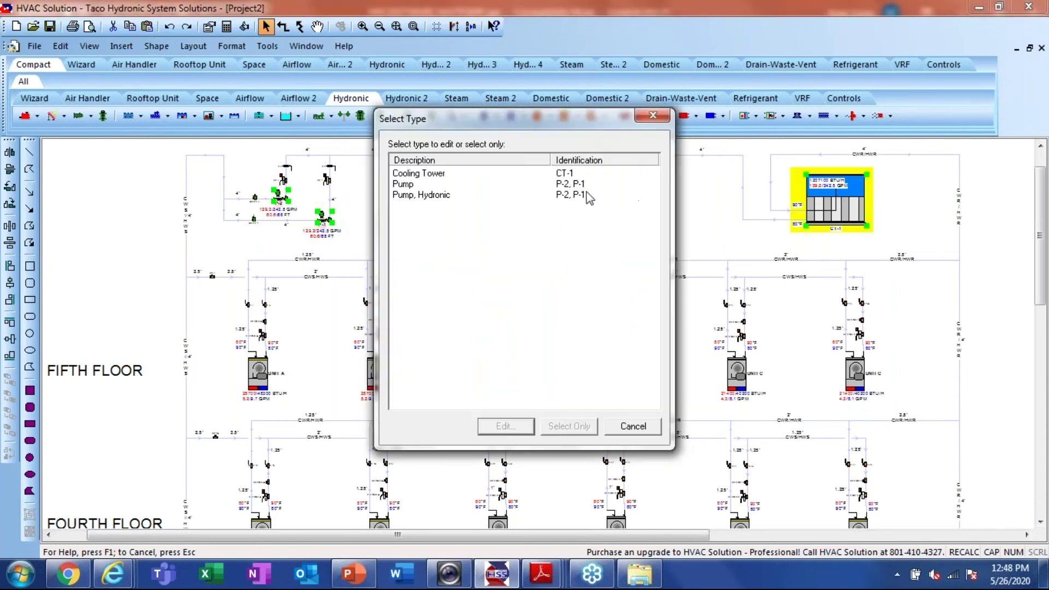
click(436, 174)
click(498, 430)
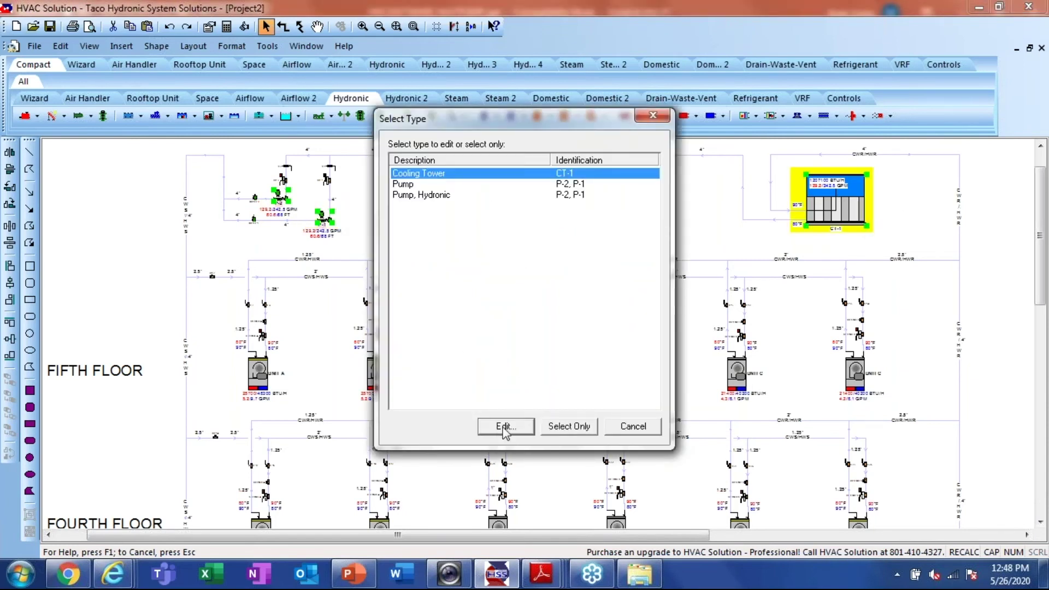
text(80)
key(Tab)
text(80)
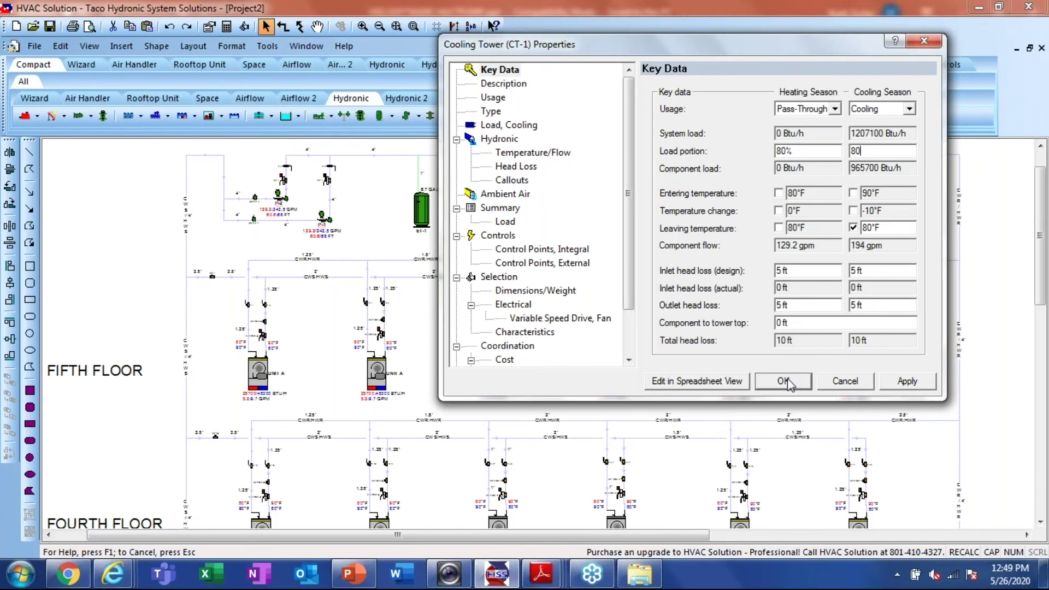
click(783, 381)
Edit the pumps within the same selection and set their flow portion to 80% for heating and cooling seasons
right_click(391, 209)
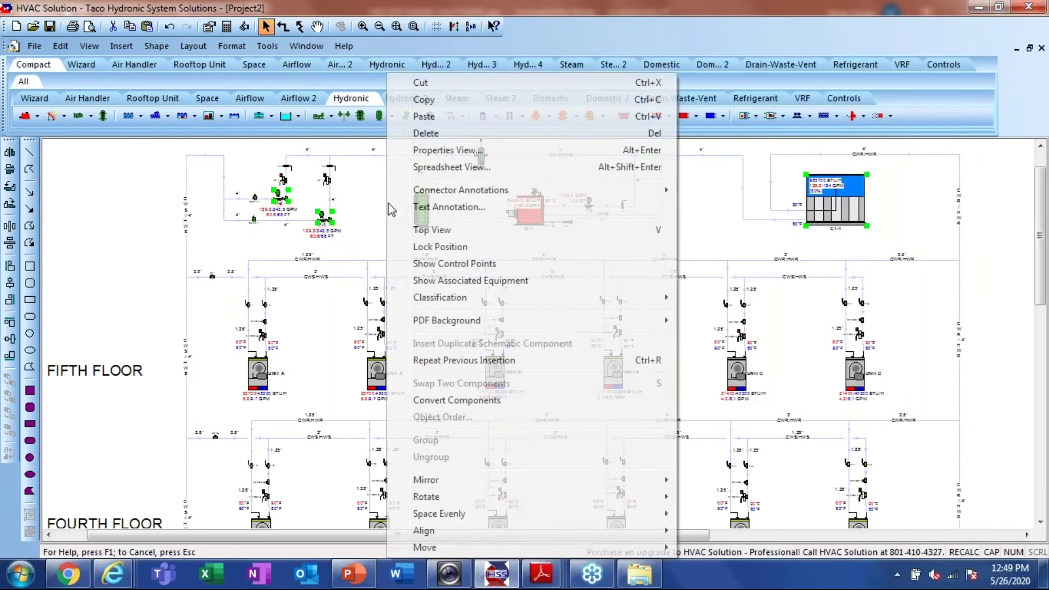
click(442, 152)
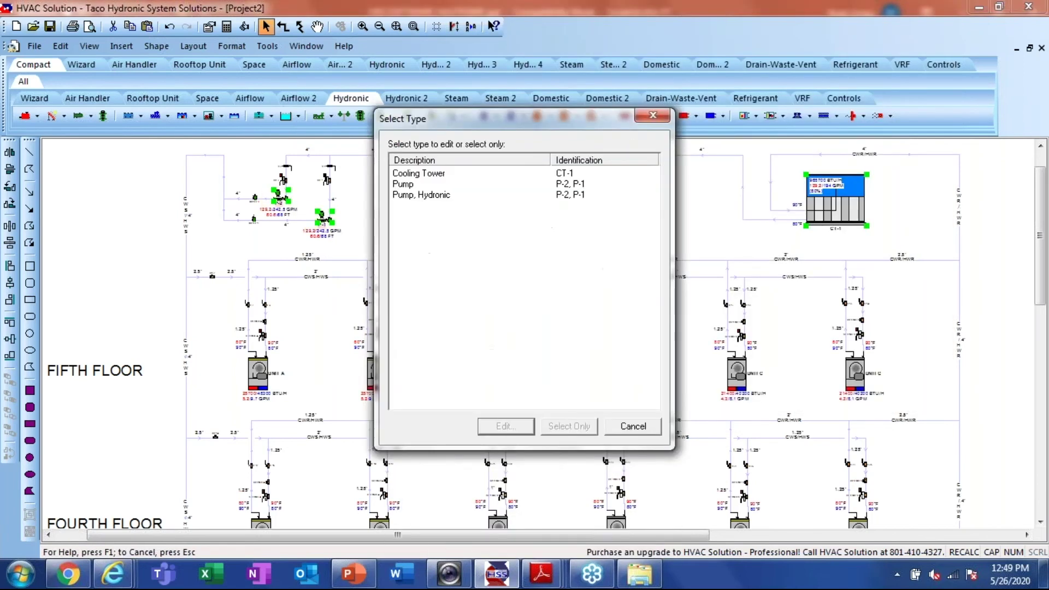
click(415, 185)
click(516, 427)
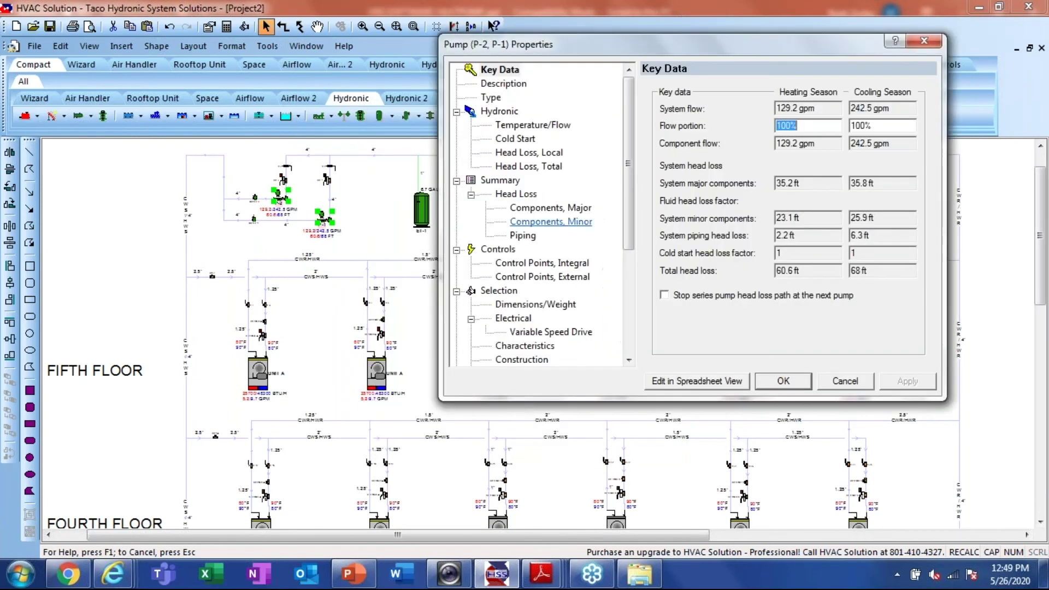
text(80)
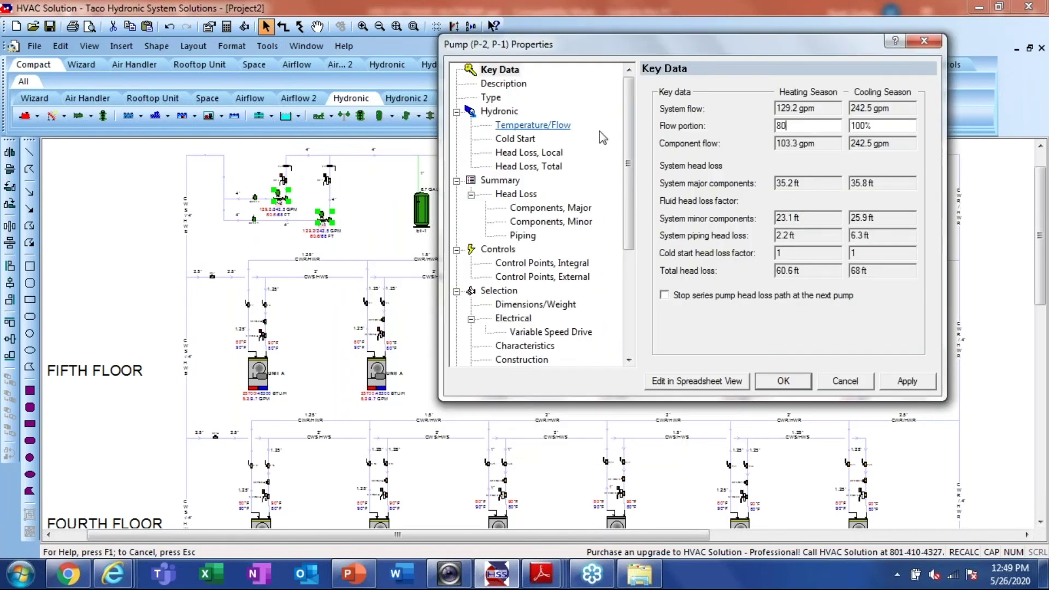
key(Tab)
text(80)
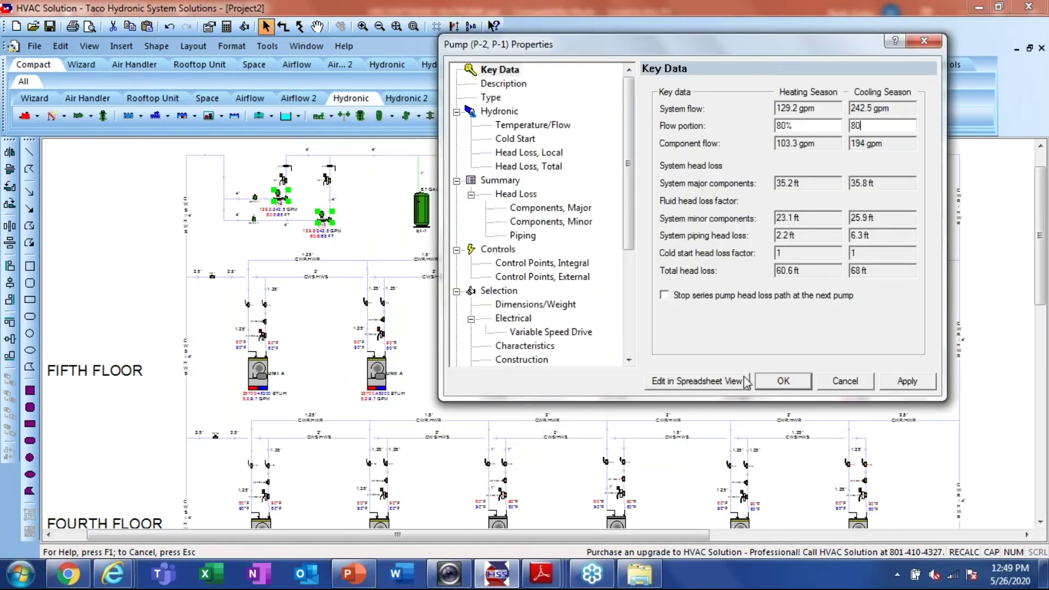
click(784, 381)
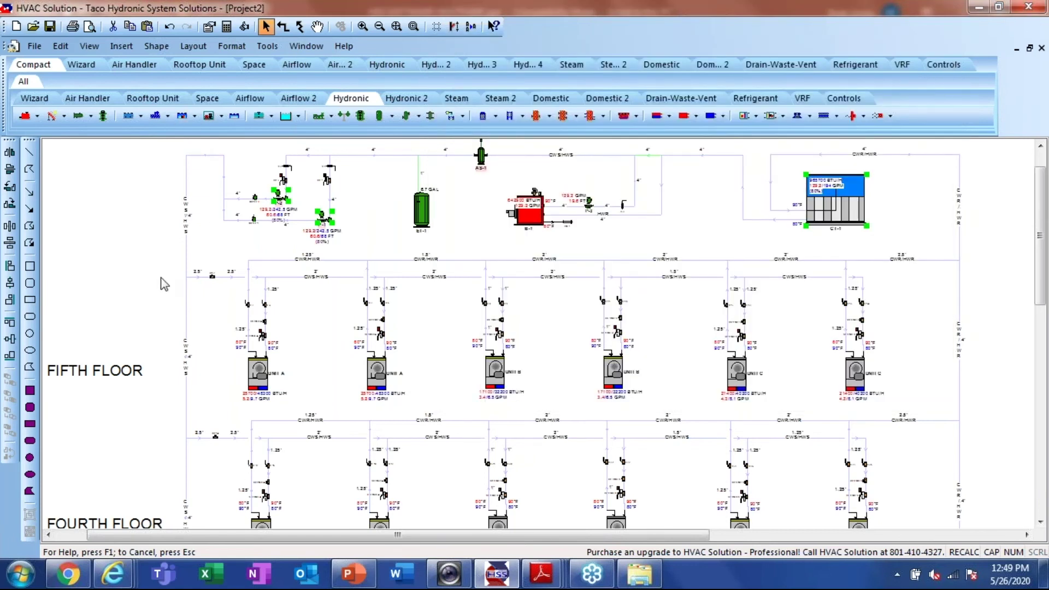
Check the design flows of the 4" CWS/HWS riser pipe above the fifth-floor branch
scroll(161, 264, up, 2)
click(194, 245)
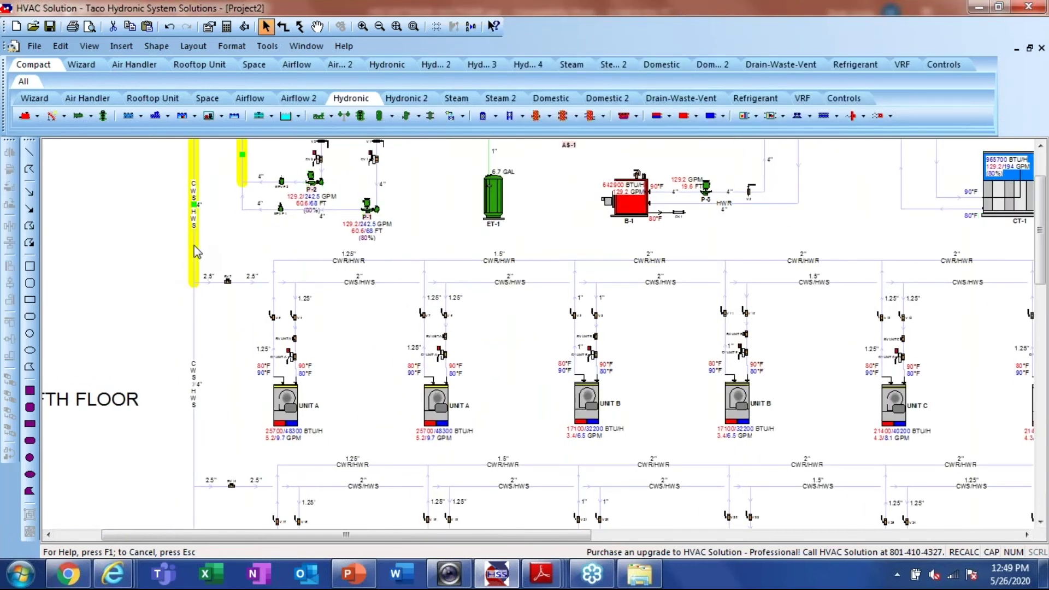
double_click(196, 252)
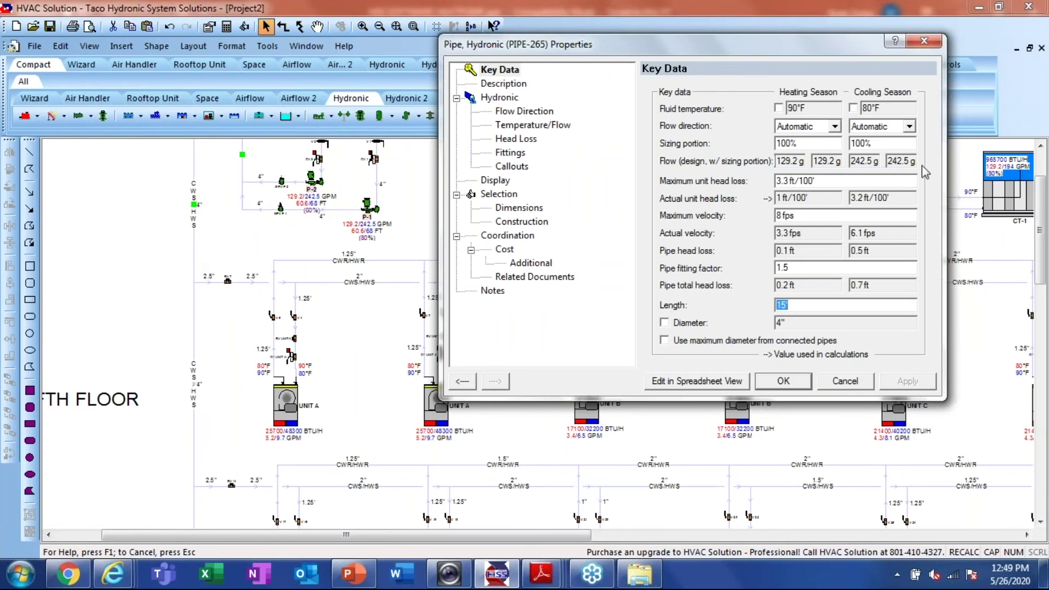
click(786, 381)
Recalculate the schematic and recheck the flows in the 4" CWS/HWS riser pipe's properties
click(243, 27)
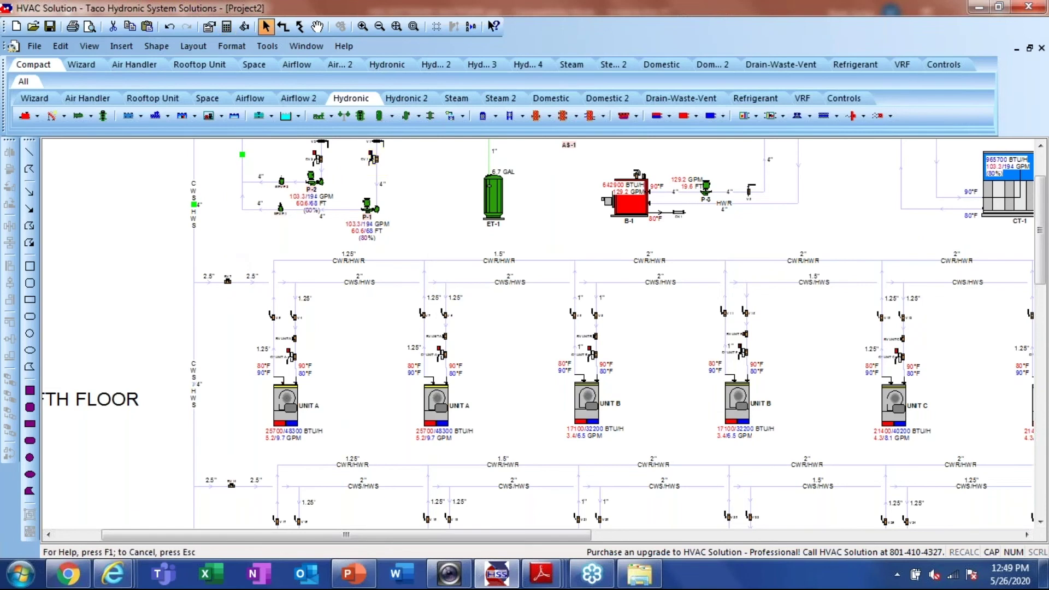
double_click(197, 249)
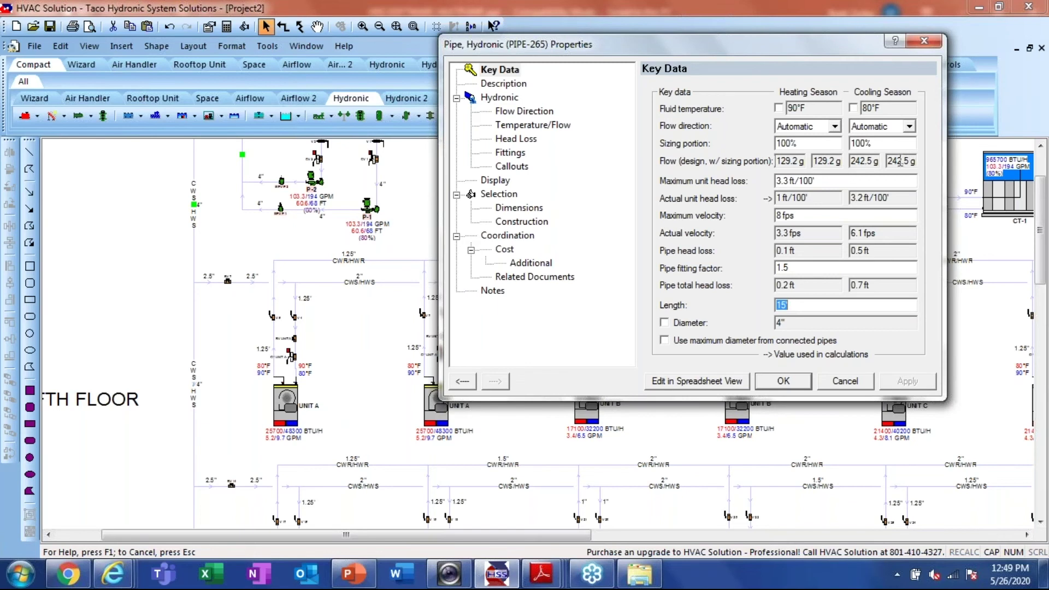
click(845, 381)
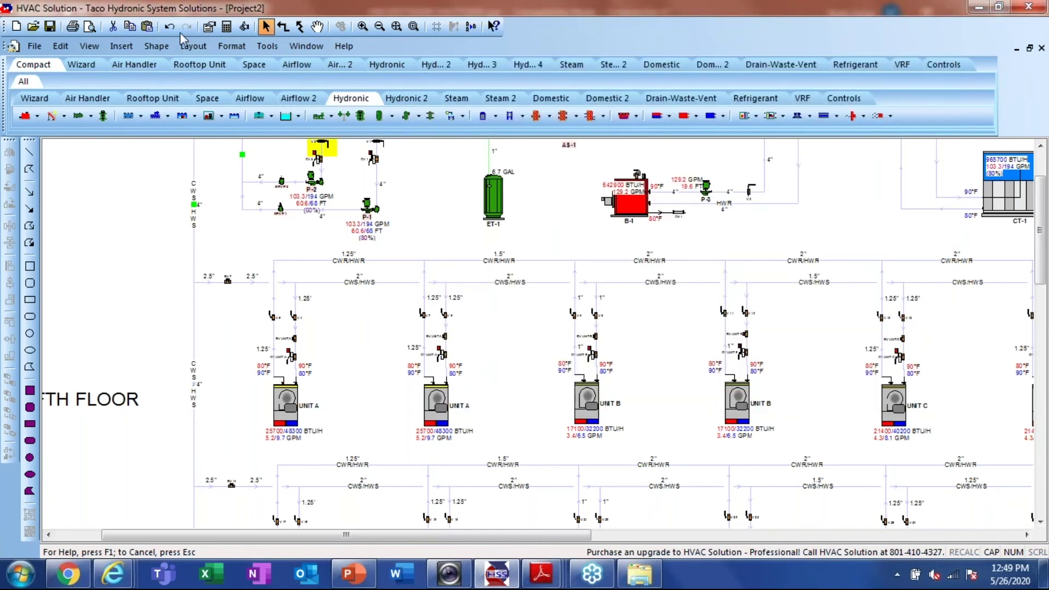
Undo the 80% load and flow portion changes on pumps P-1 and P-2 and cooling tower CT-1, and review the schematic
click(169, 26)
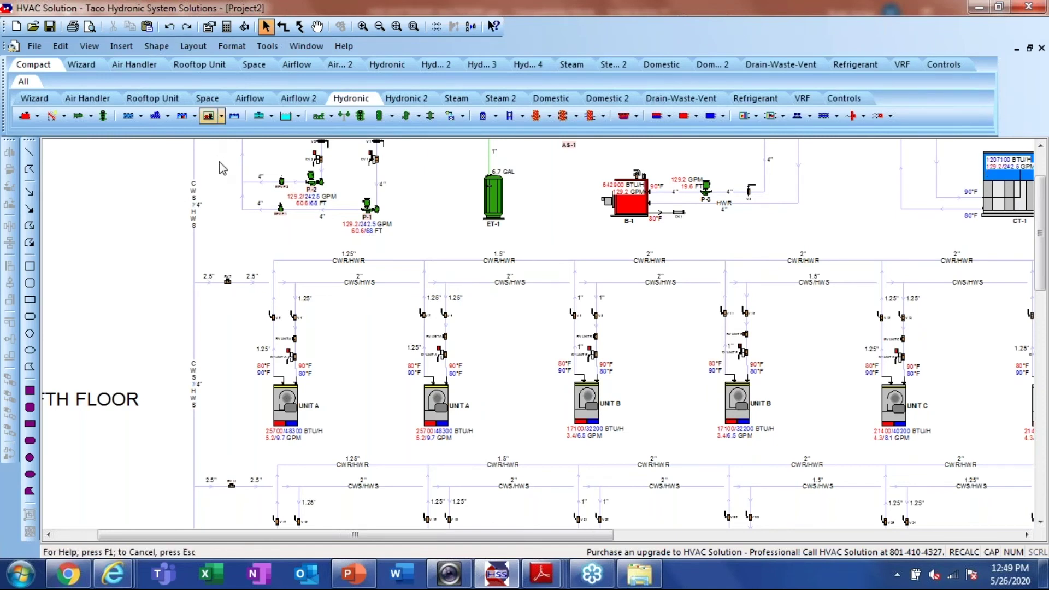
click(383, 26)
click(397, 26)
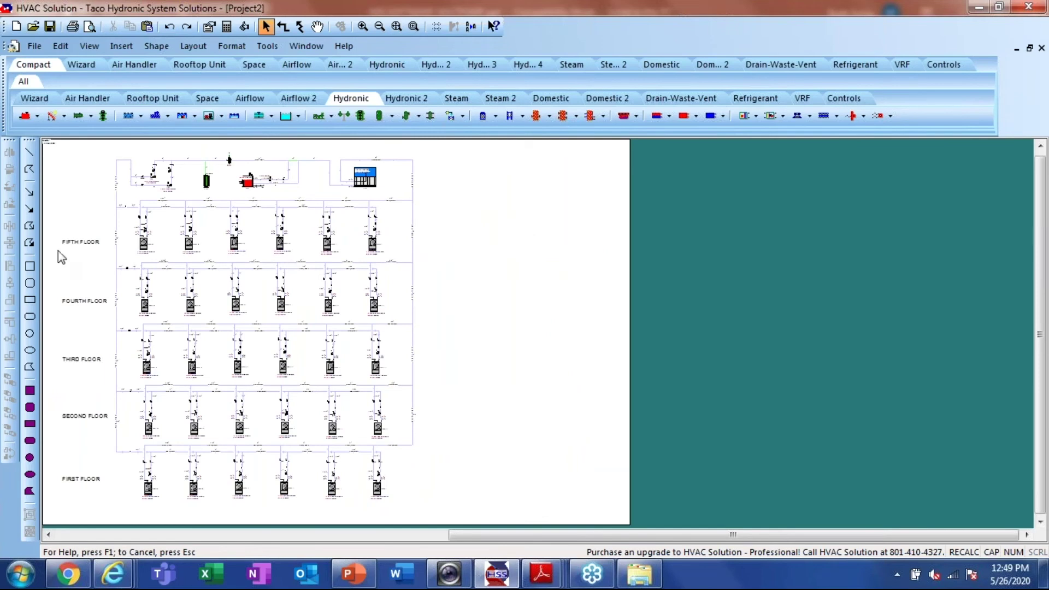
scroll(54, 194, up, 1)
scroll(124, 218, down, 1)
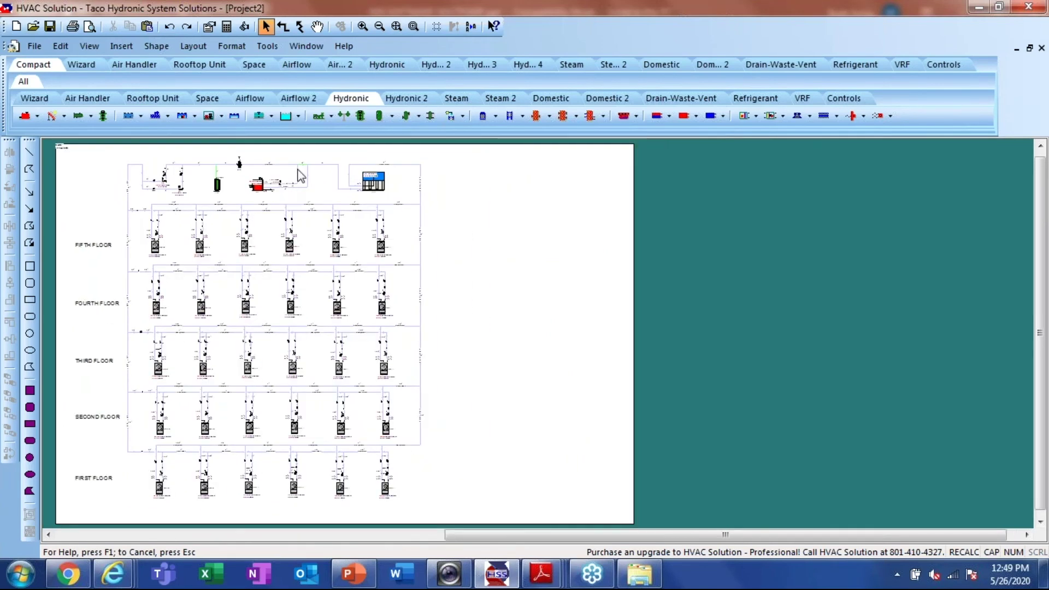
scroll(92, 185, up, 2)
scroll(99, 186, up, 5)
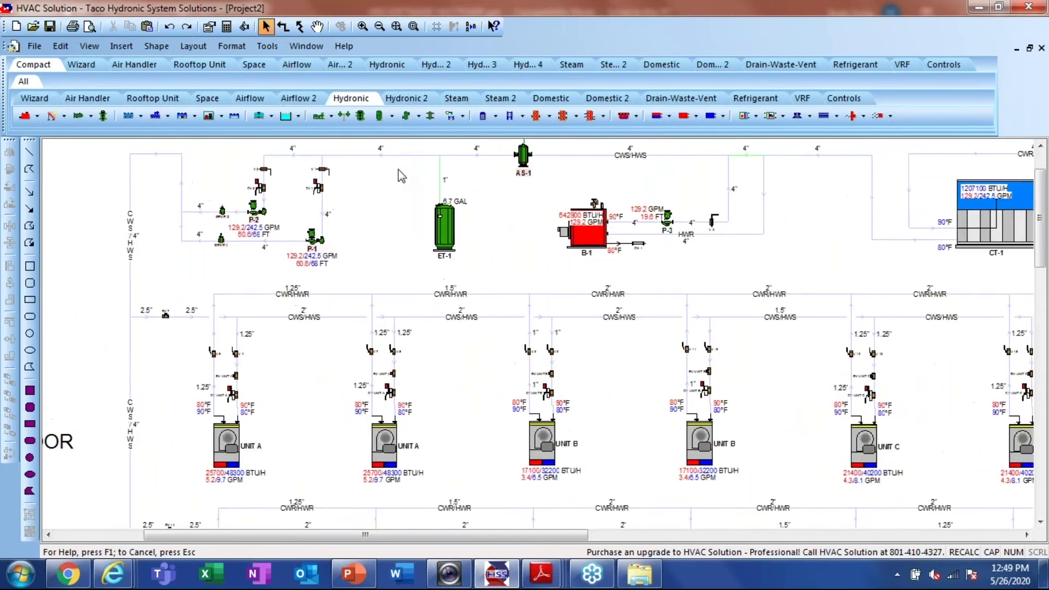
scroll(383, 164, up, 1)
scroll(402, 176, up, 1)
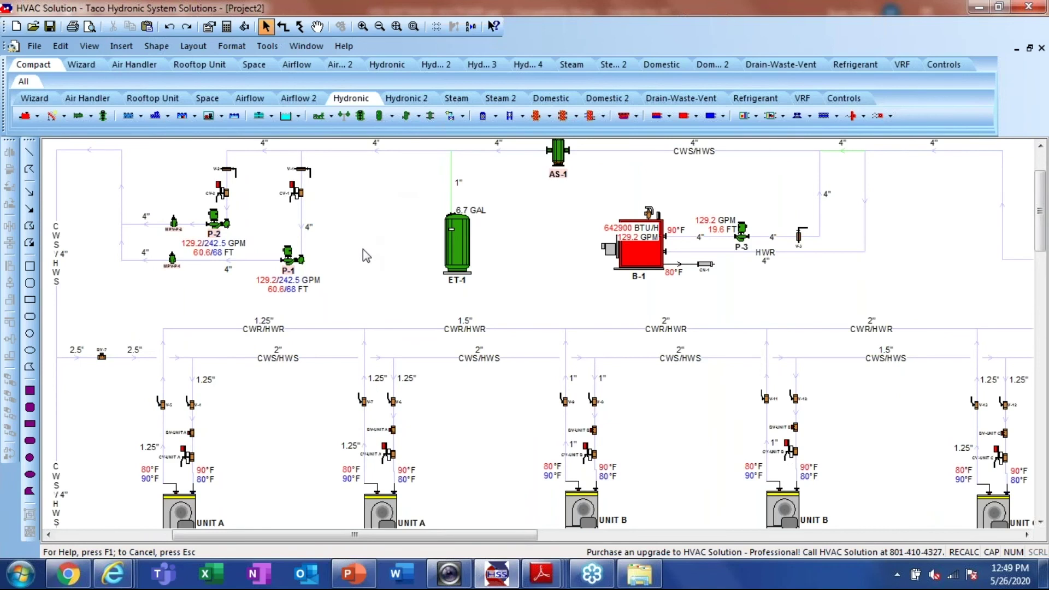
scroll(371, 232, down, 4)
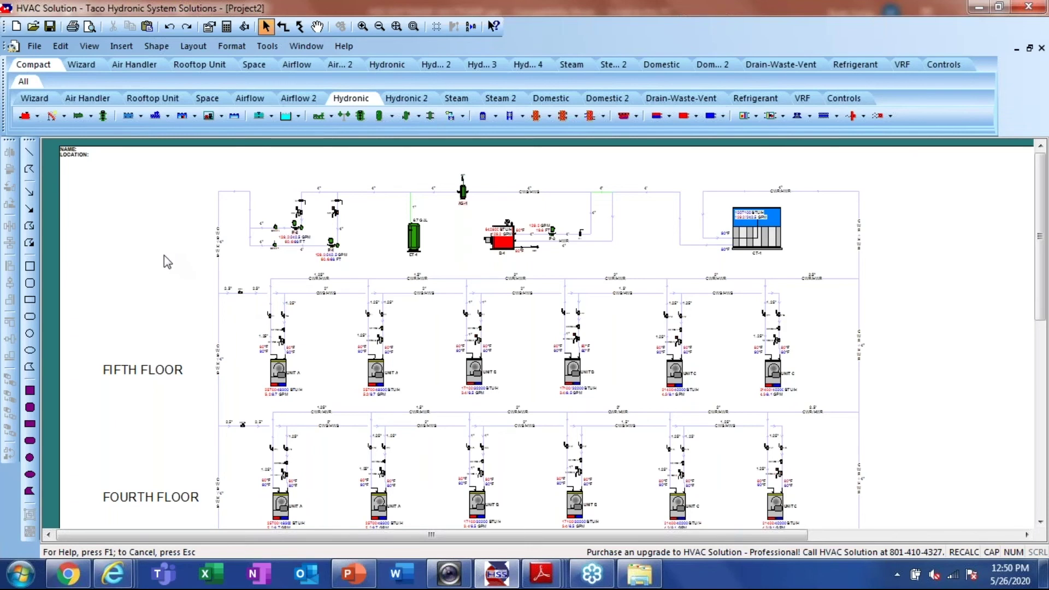
Enable the Equipment Schedule as an Excel (.xls) export in the project's coordination file options
click(34, 46)
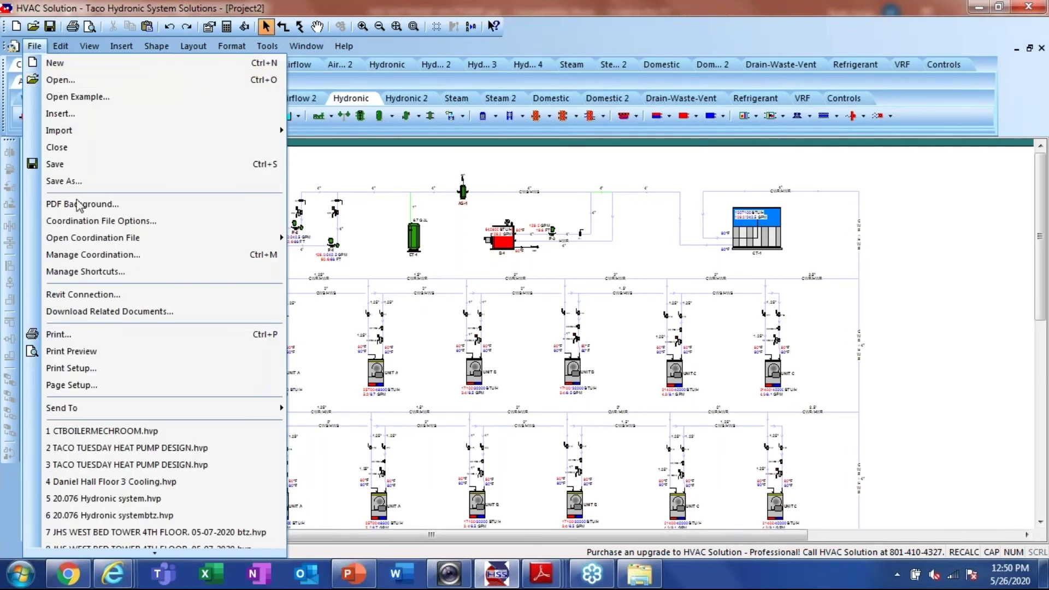
click(276, 220)
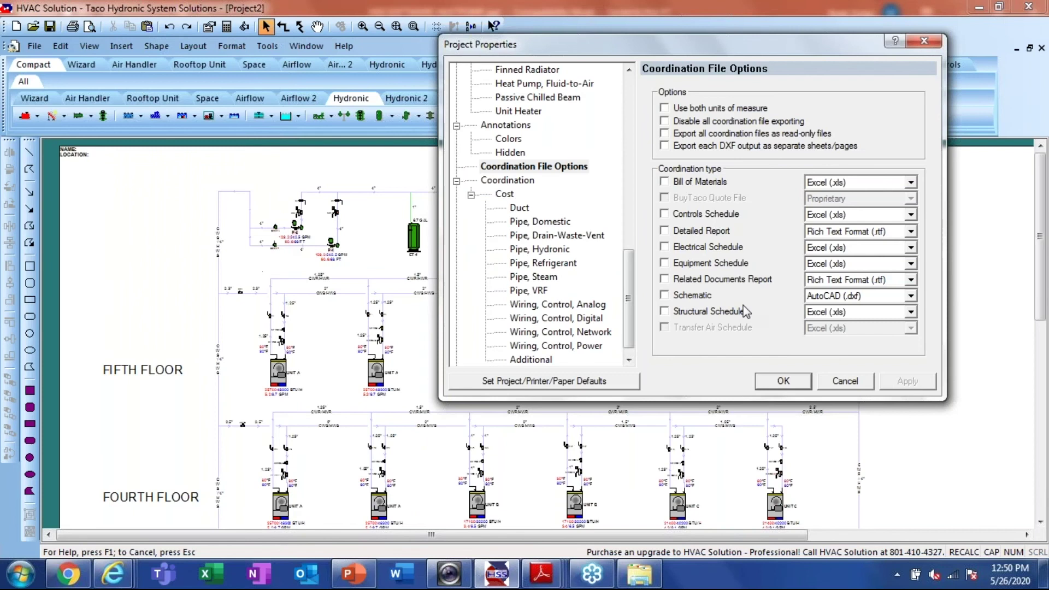
click(664, 264)
click(784, 381)
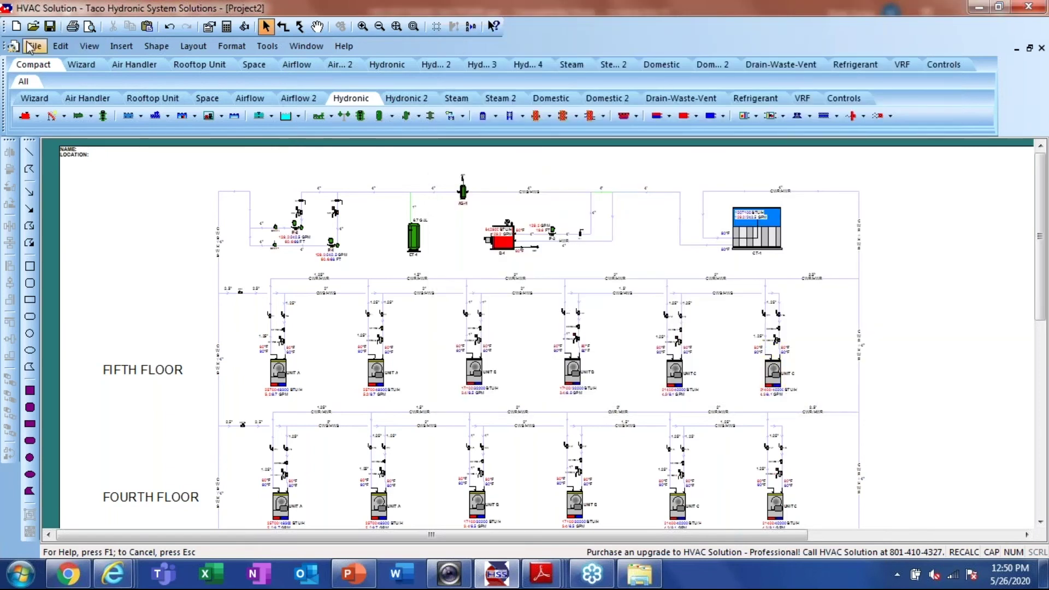
Save the heat pump project as Project2.hvp
click(32, 47)
click(80, 181)
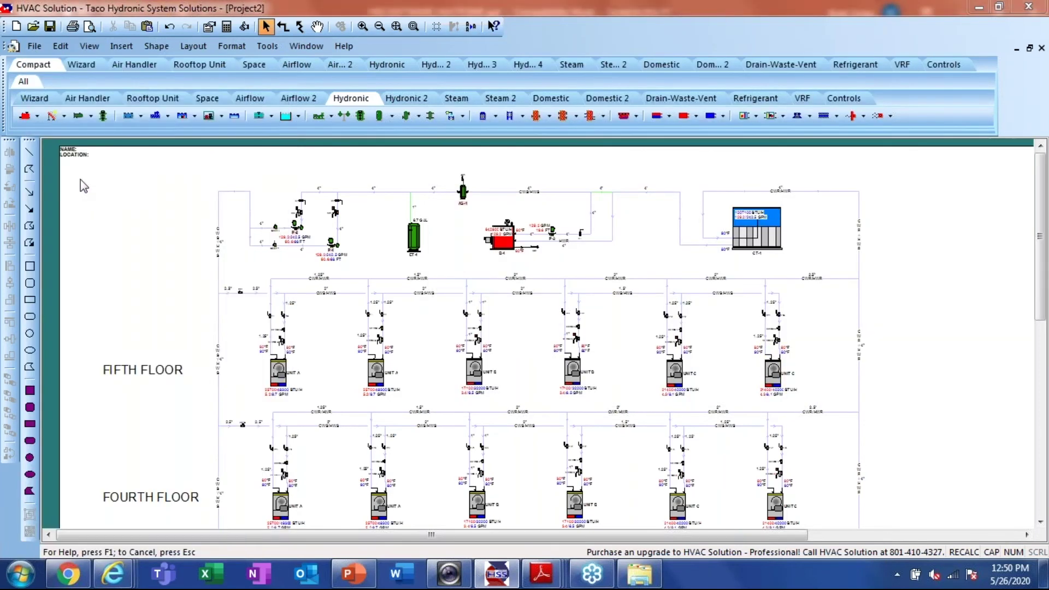
click(708, 427)
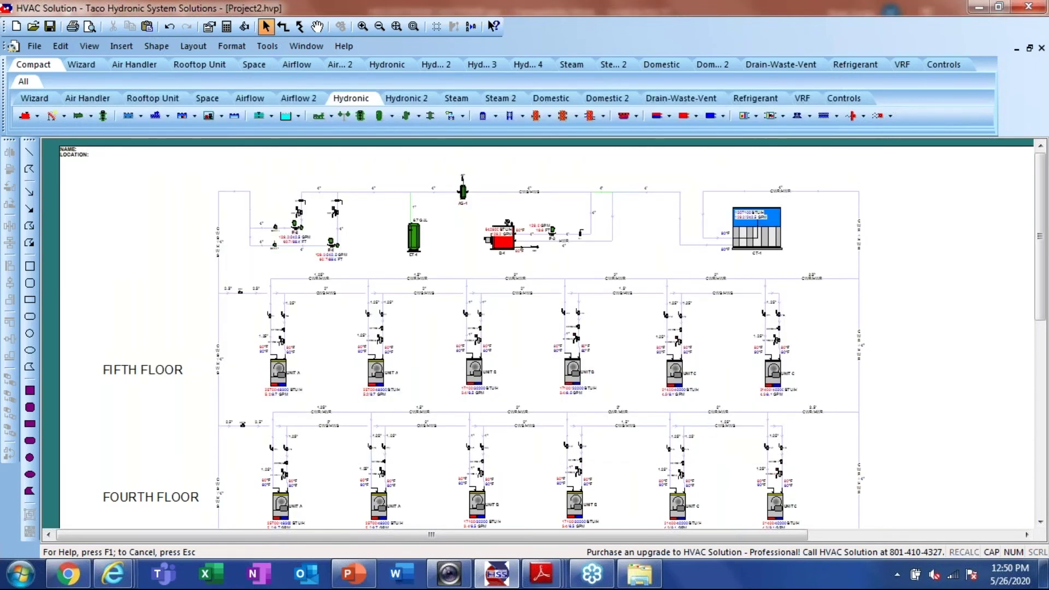
Open the project's Equipment Schedule coordination file in Excel to view it, and close it again
click(35, 46)
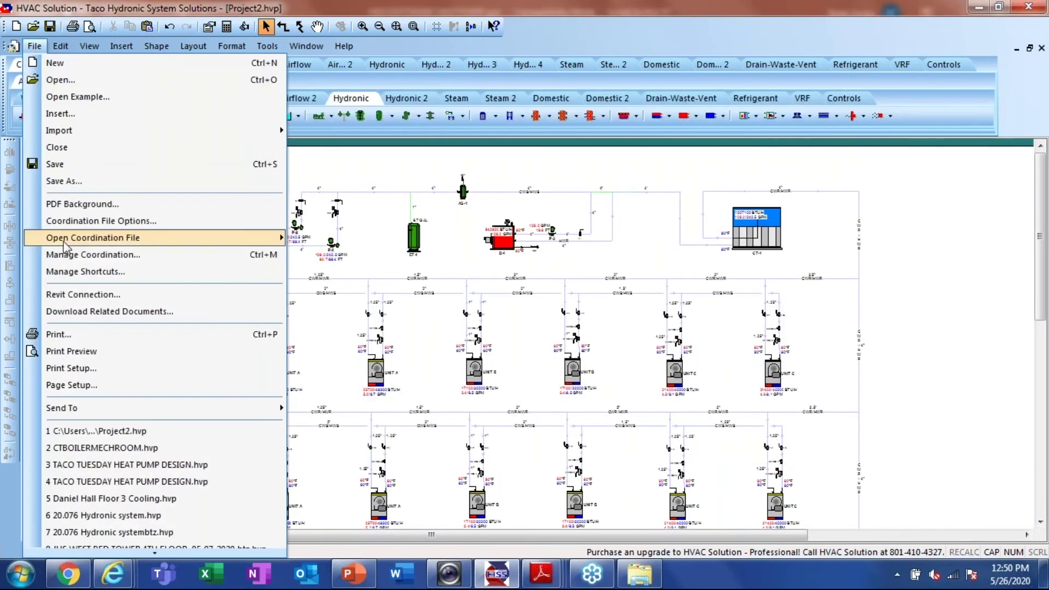
mouse_move(82, 241)
click(361, 242)
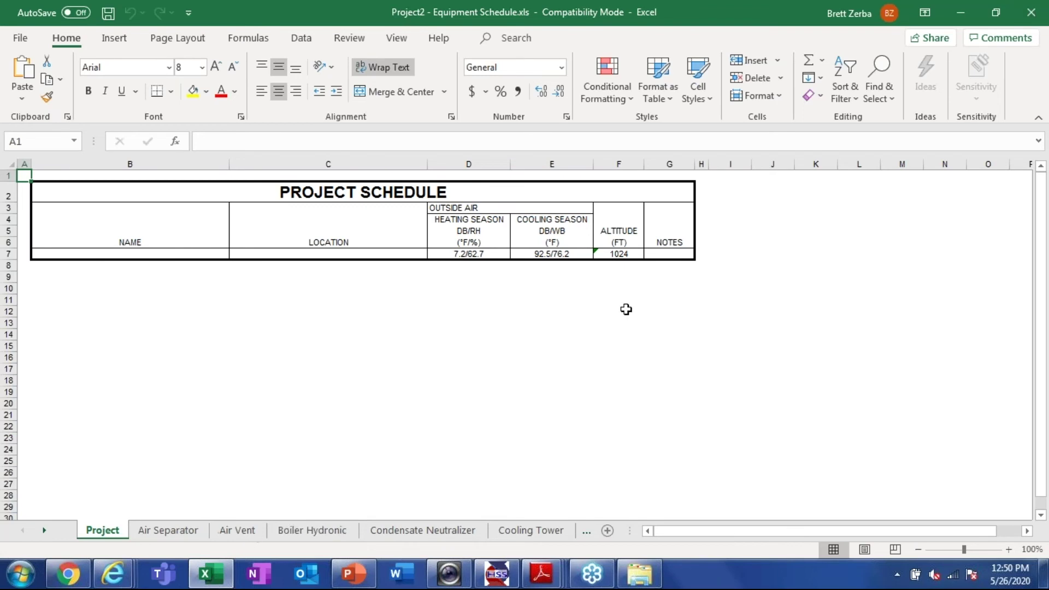
double_click(742, 14)
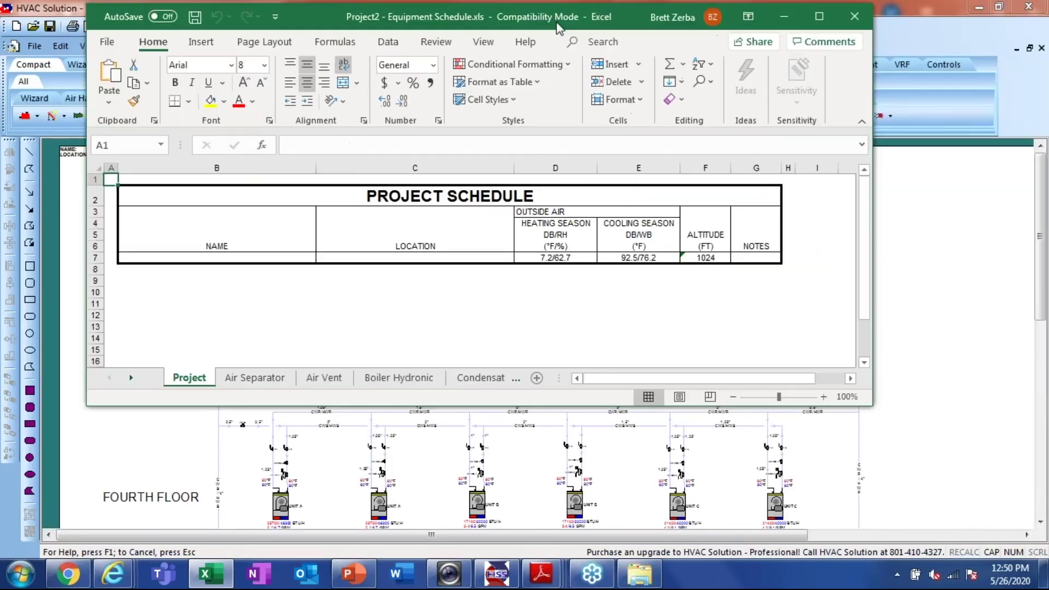
click(850, 19)
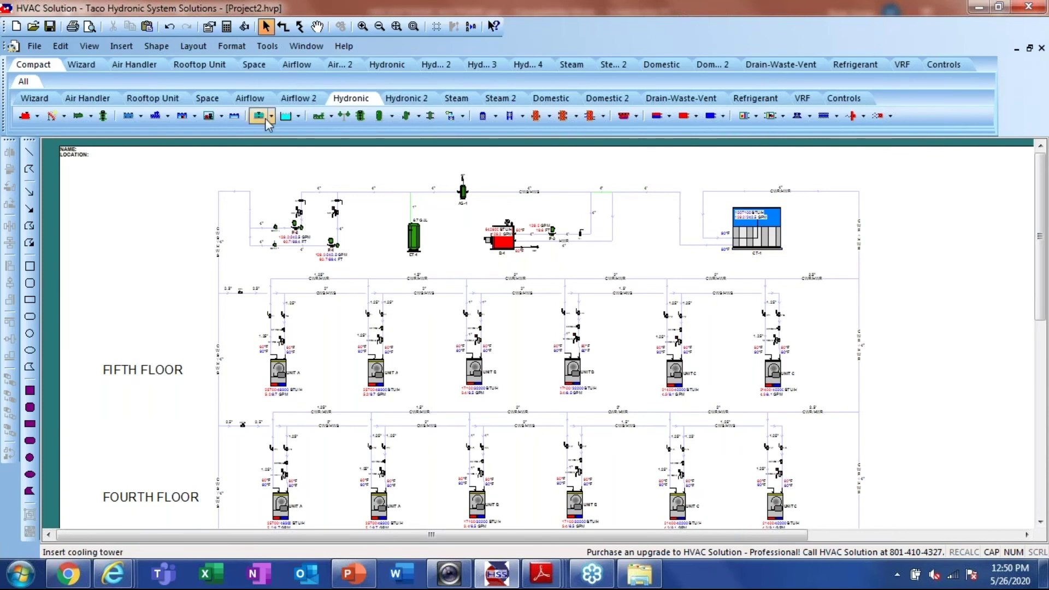
Create a new project, open its print settings and choose CutePDF Writer as the printer
click(34, 47)
click(58, 64)
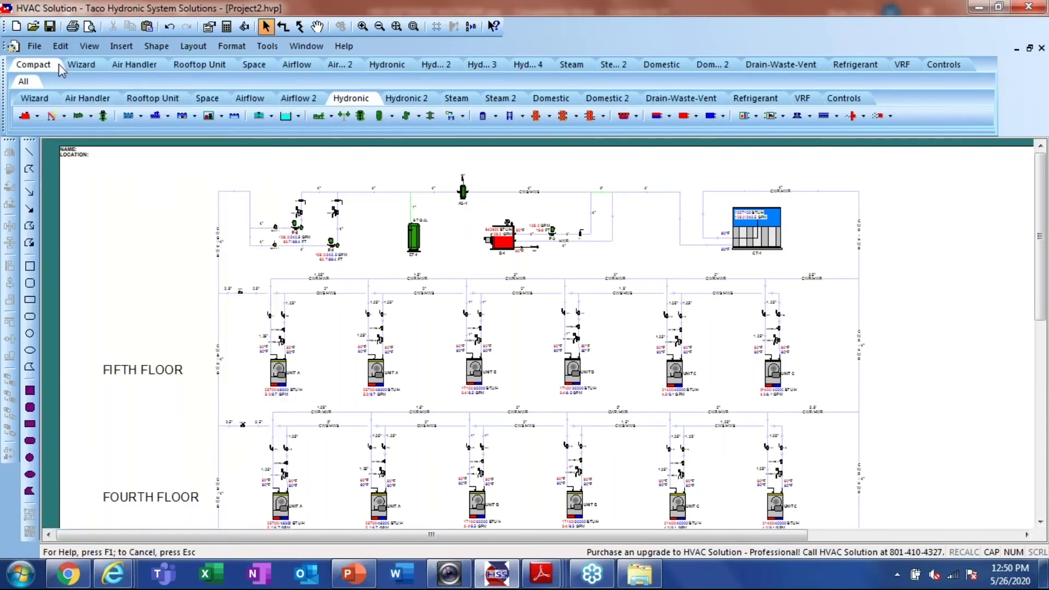
click(34, 46)
click(136, 336)
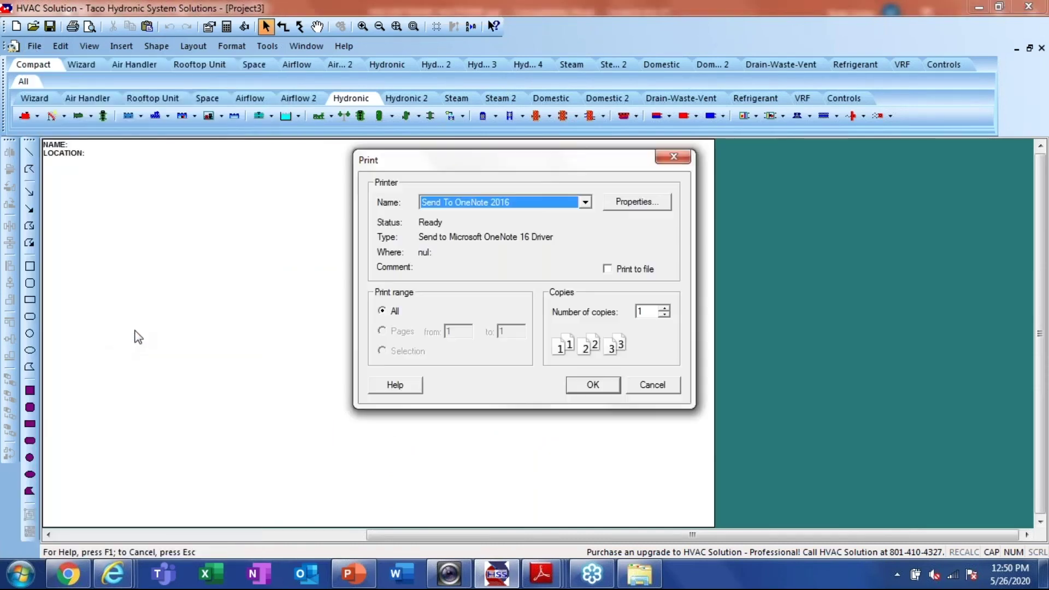
click(638, 202)
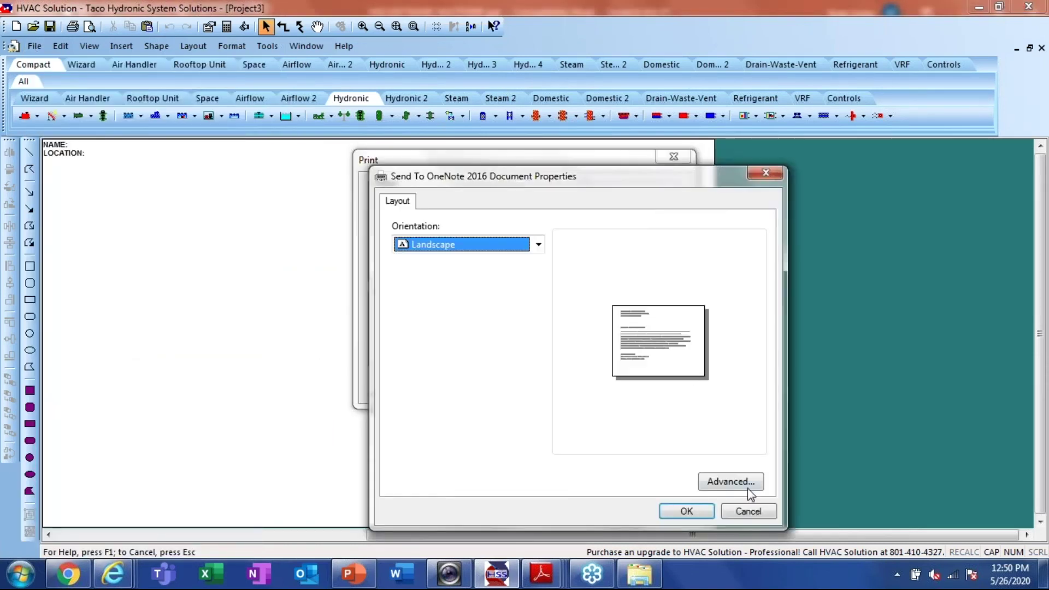
click(748, 512)
click(586, 203)
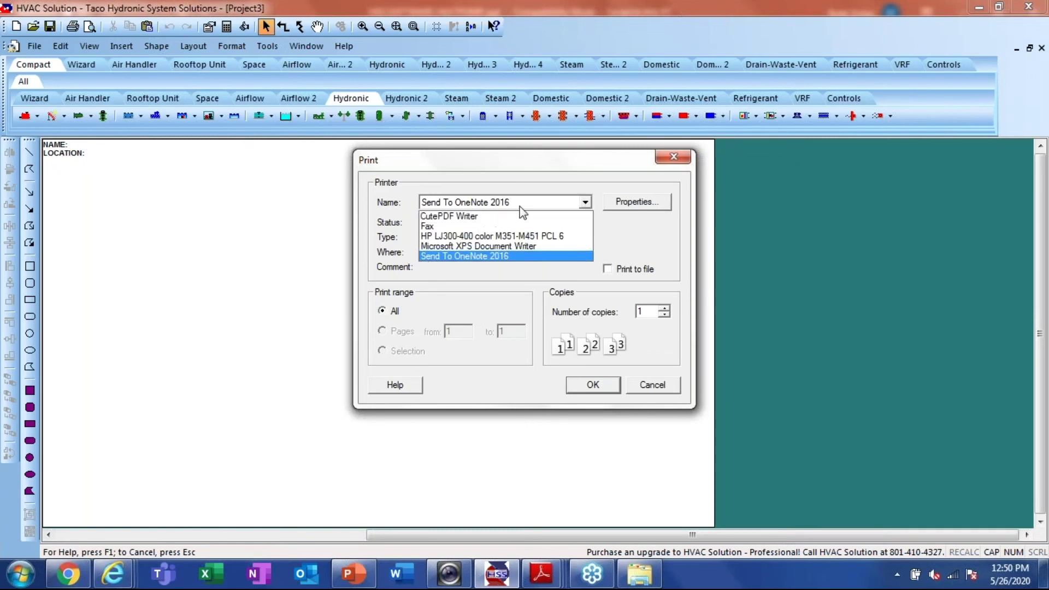
click(471, 214)
Set CutePDF Writer's paper size to ARCH D and print the blank project, cancelling the PDF save
click(634, 204)
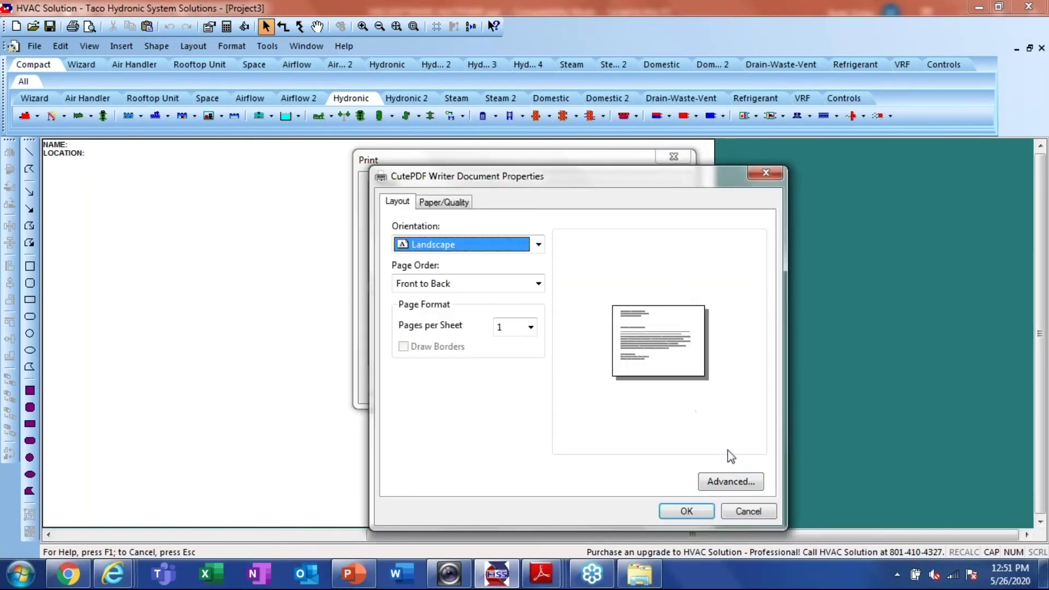
click(733, 481)
click(674, 253)
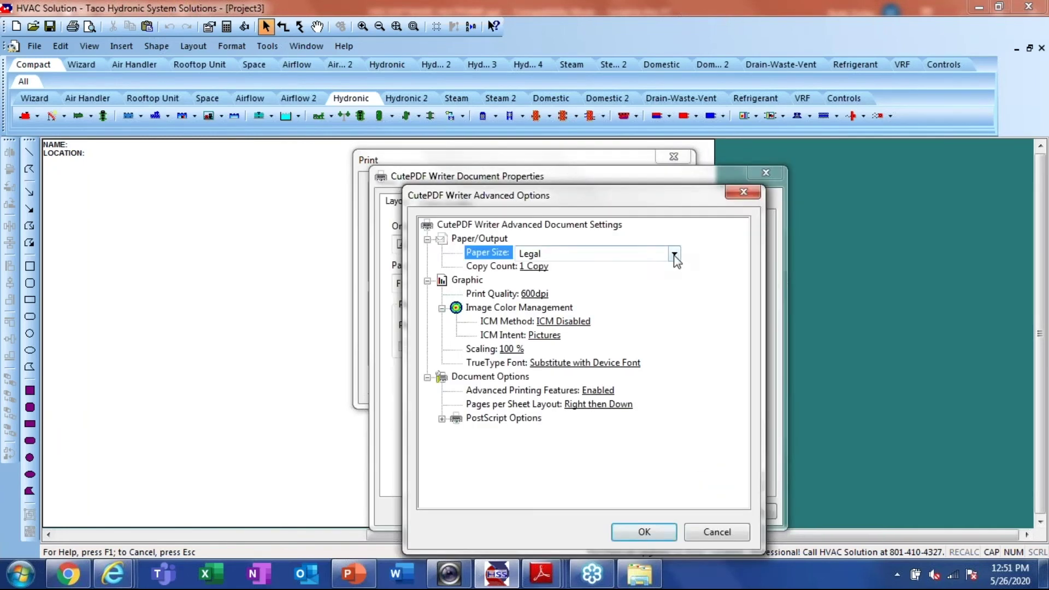
click(553, 48)
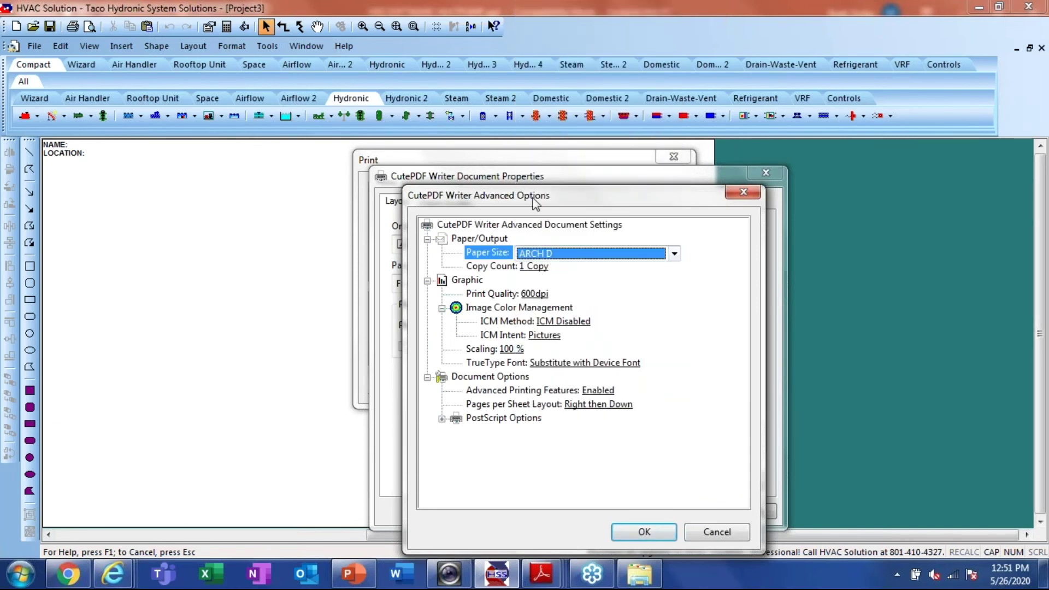
click(645, 532)
click(681, 510)
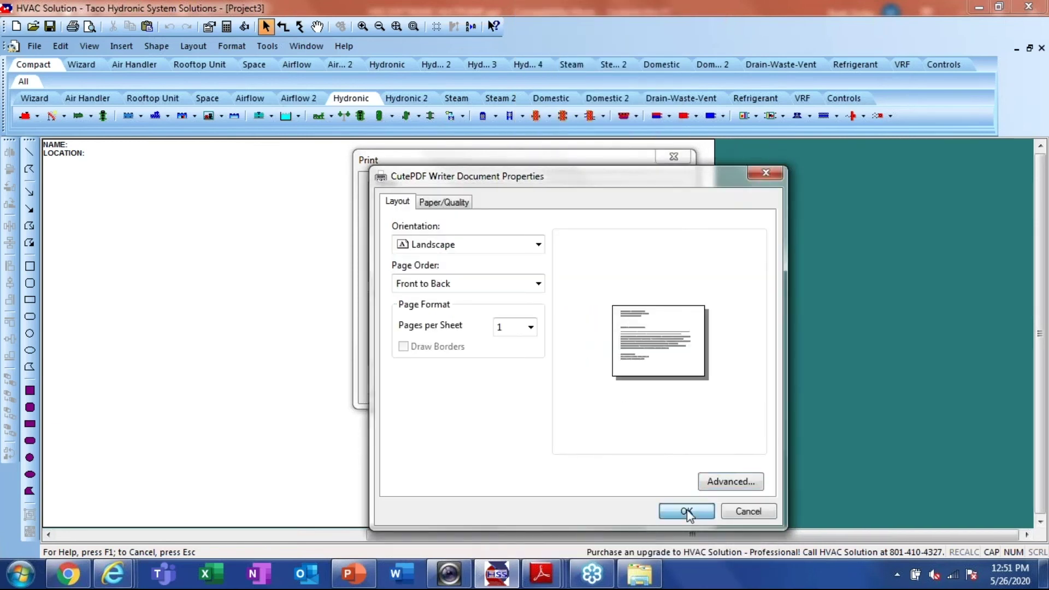
click(594, 385)
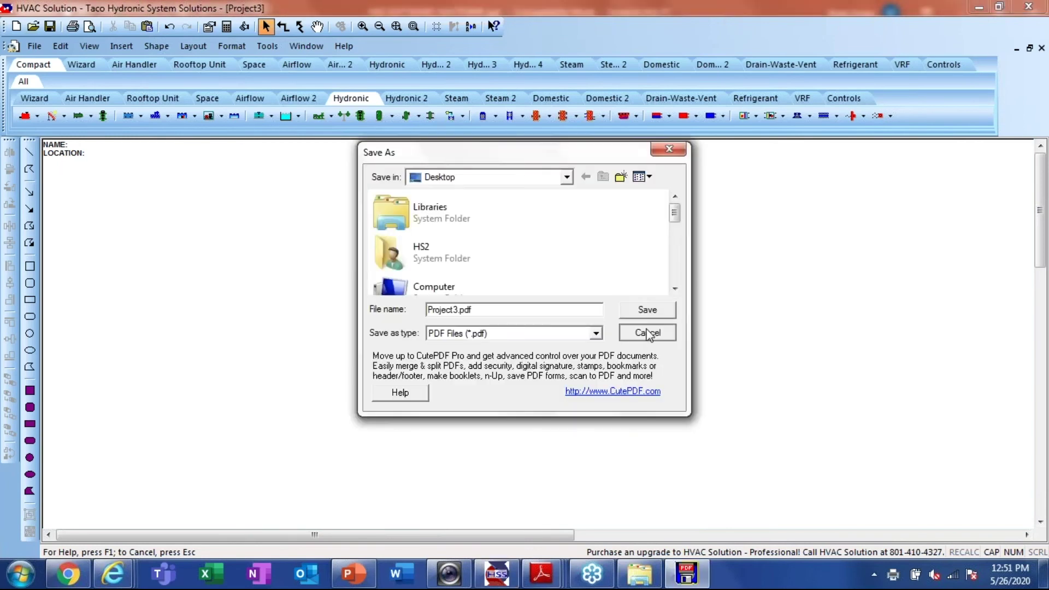
click(649, 334)
click(395, 26)
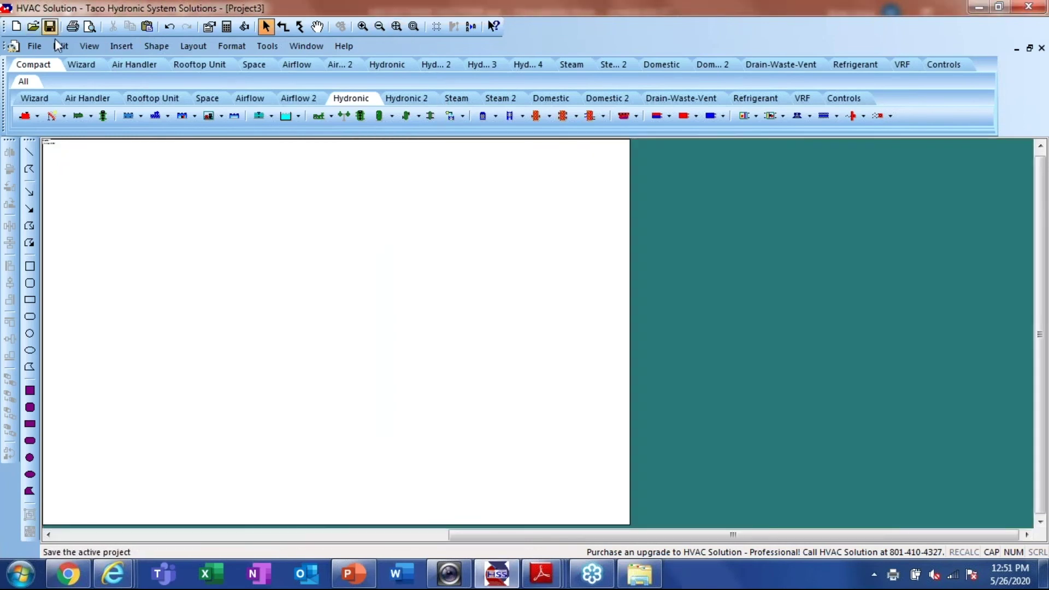
Start the Hydronic System wizard with direct return, two pipe distribution and combined heating and cooling on 1 changeover piping loop
click(82, 64)
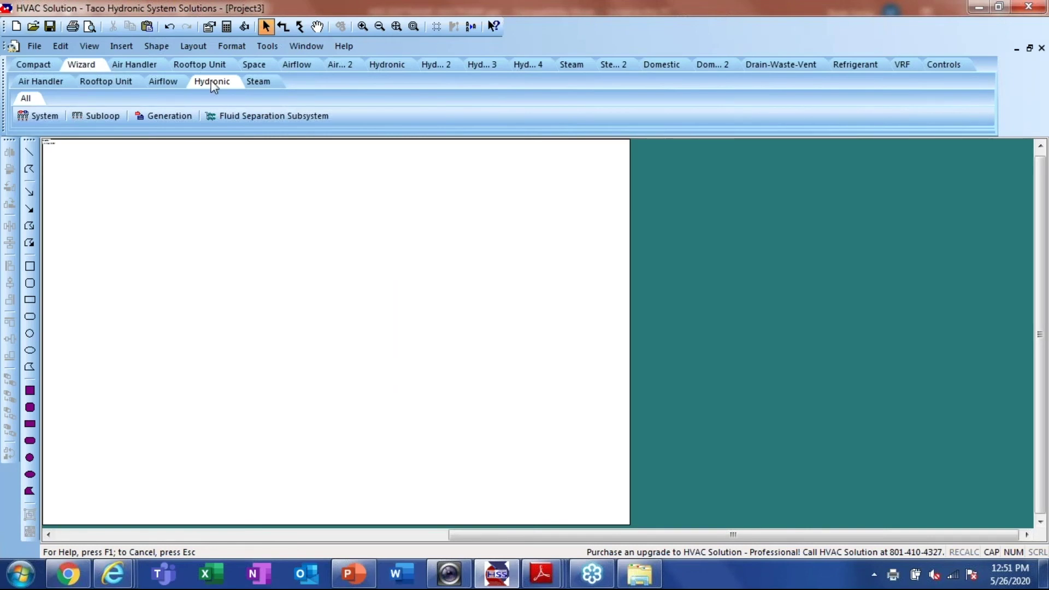
click(43, 117)
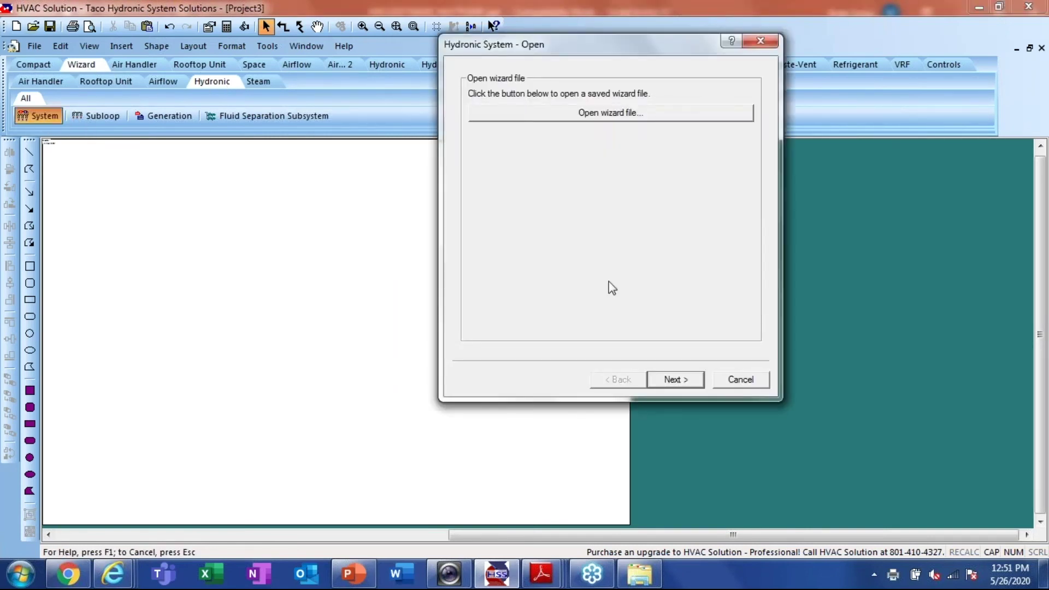
click(676, 381)
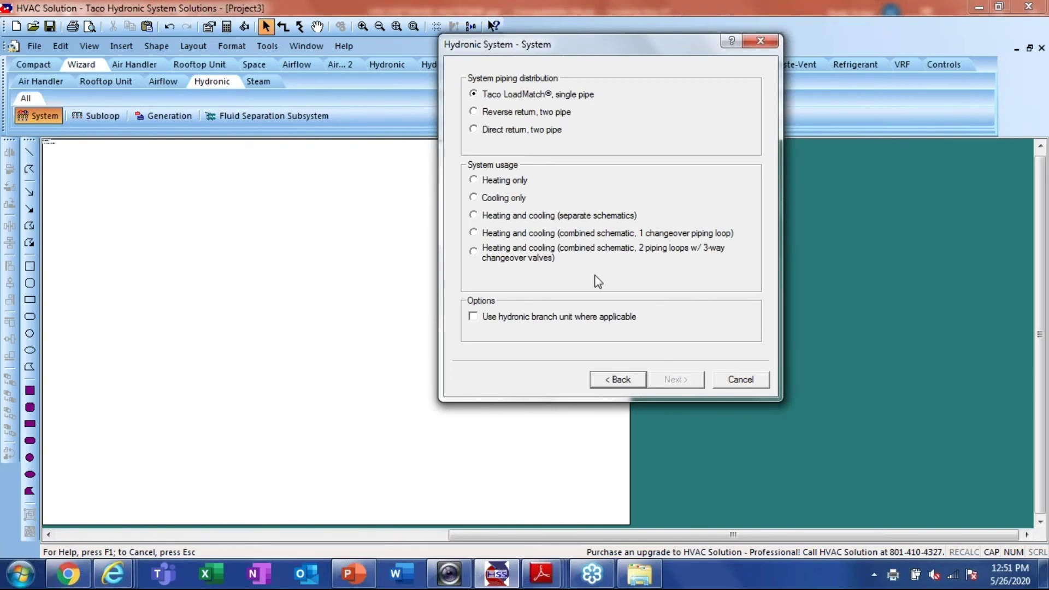
click(475, 131)
click(476, 239)
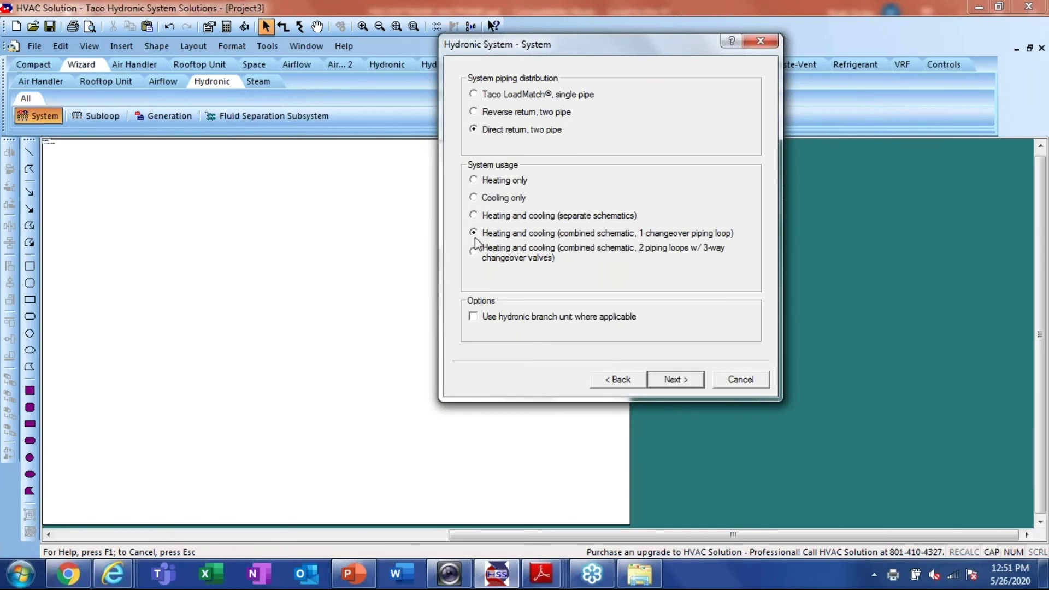
click(676, 379)
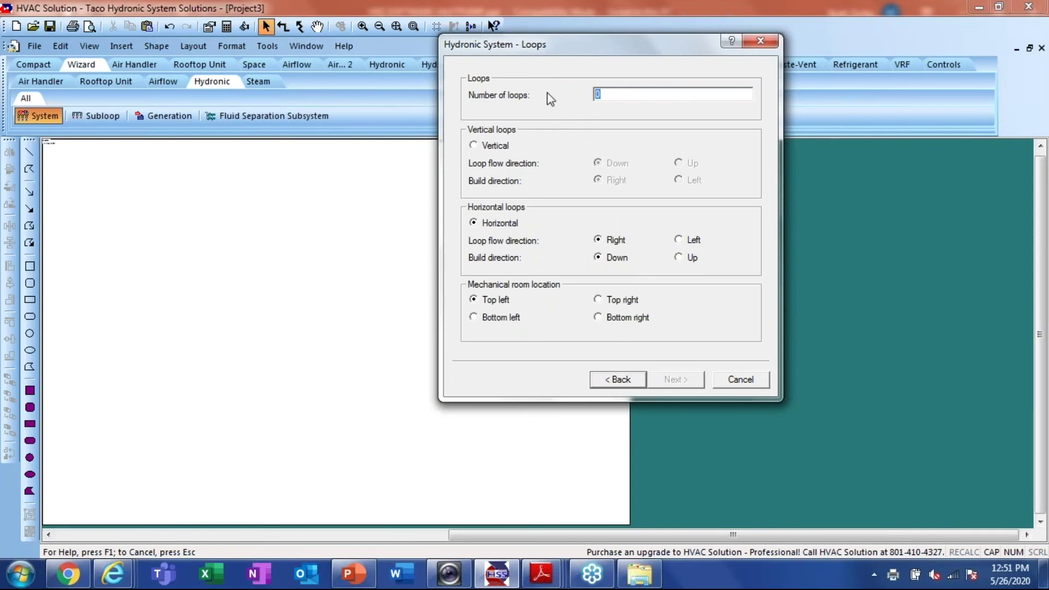
Define 5 horizontal loops with 6 loads on each, placing the loads below the piping on all loops
text(5)
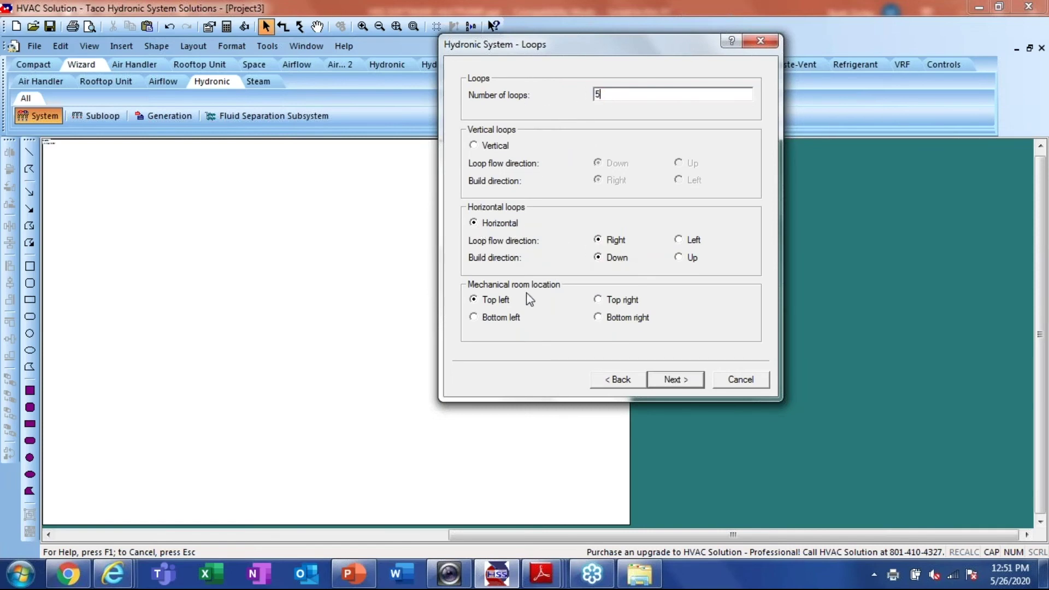
click(678, 381)
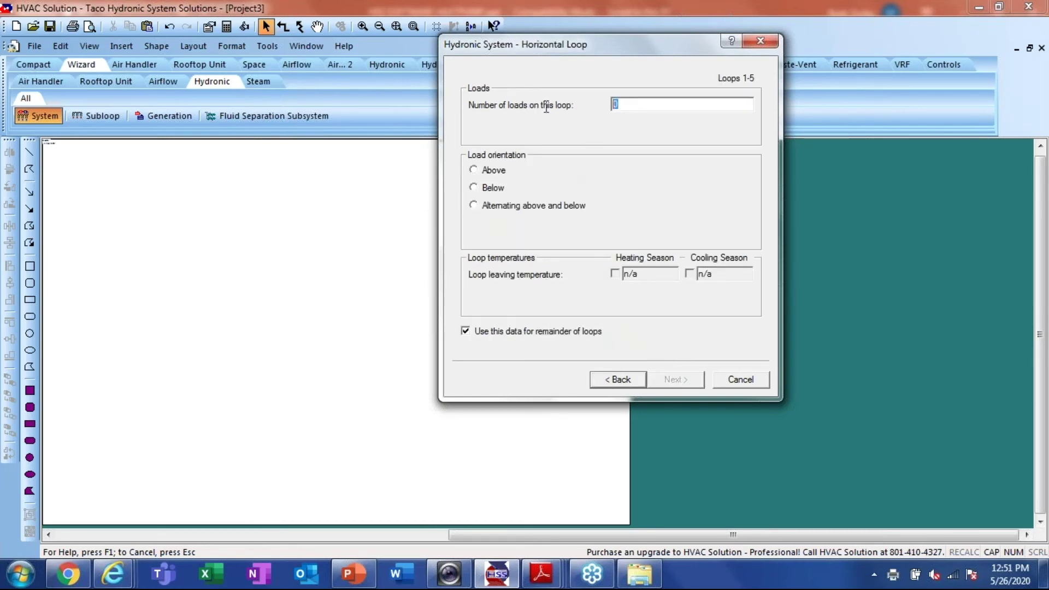
click(475, 189)
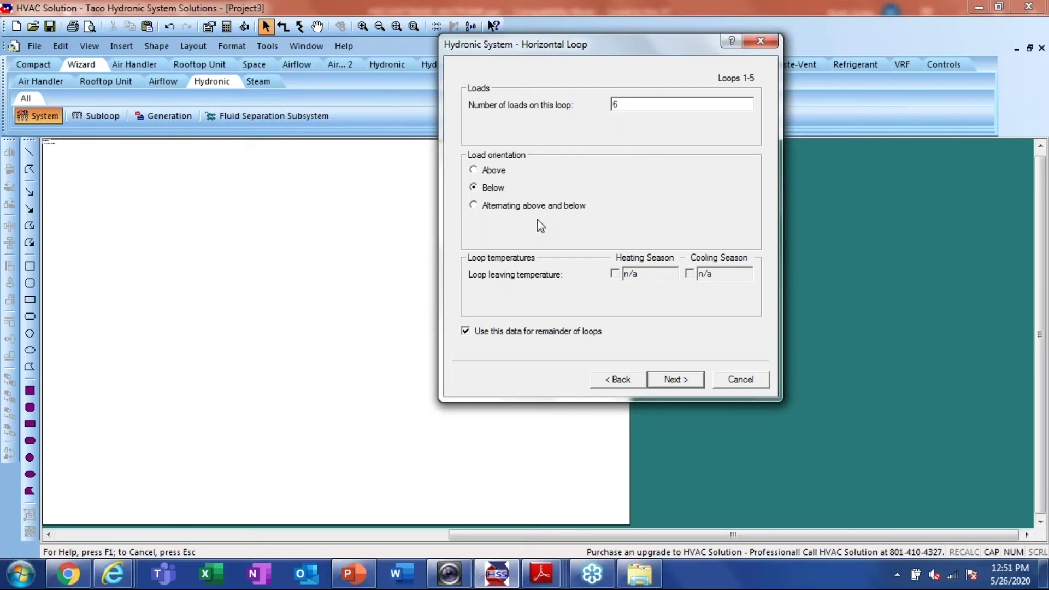
click(676, 380)
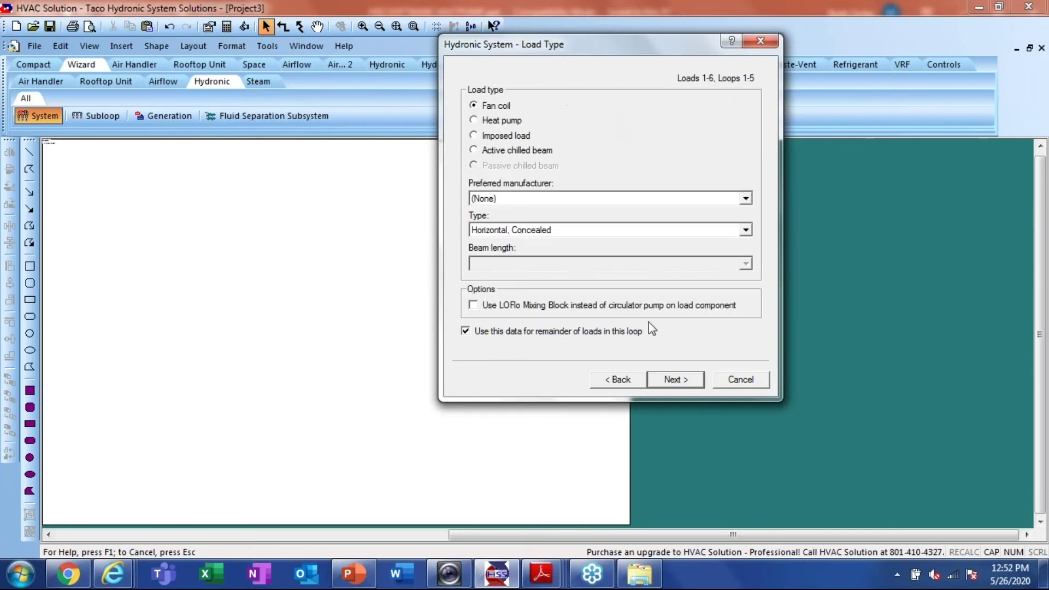
Make every load an imposed load of type Terminal, Heat Pump, keeping the default 2-way control valve at the coil outlet
click(475, 136)
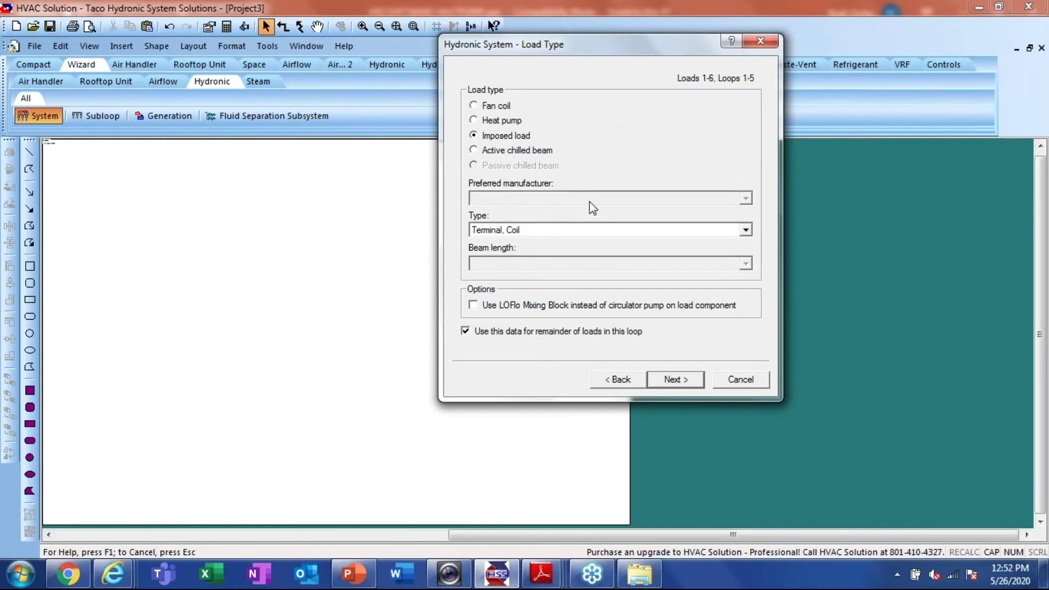
click(747, 230)
click(547, 314)
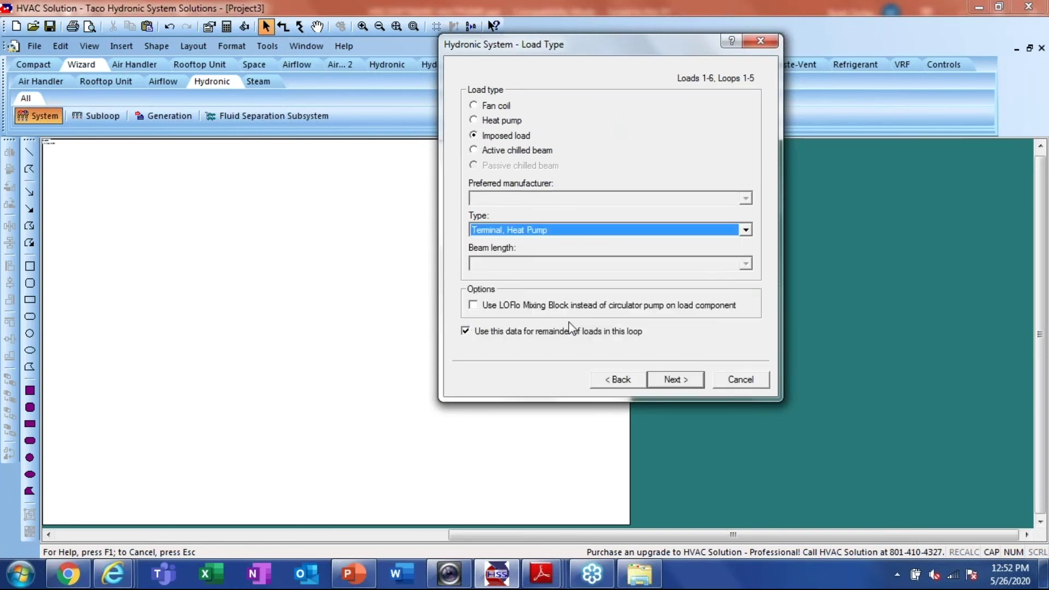
click(681, 379)
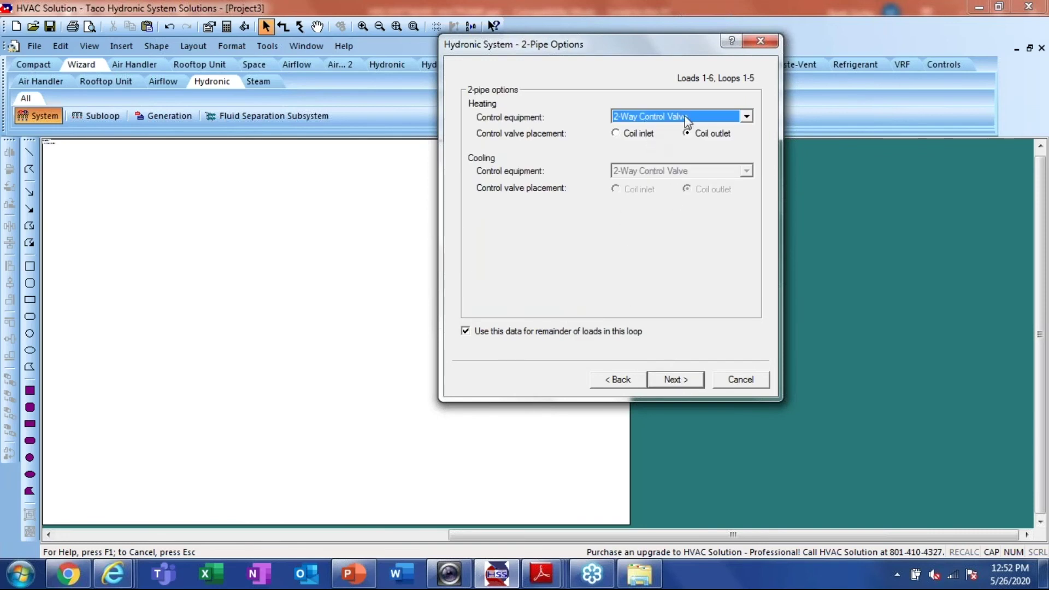
click(678, 380)
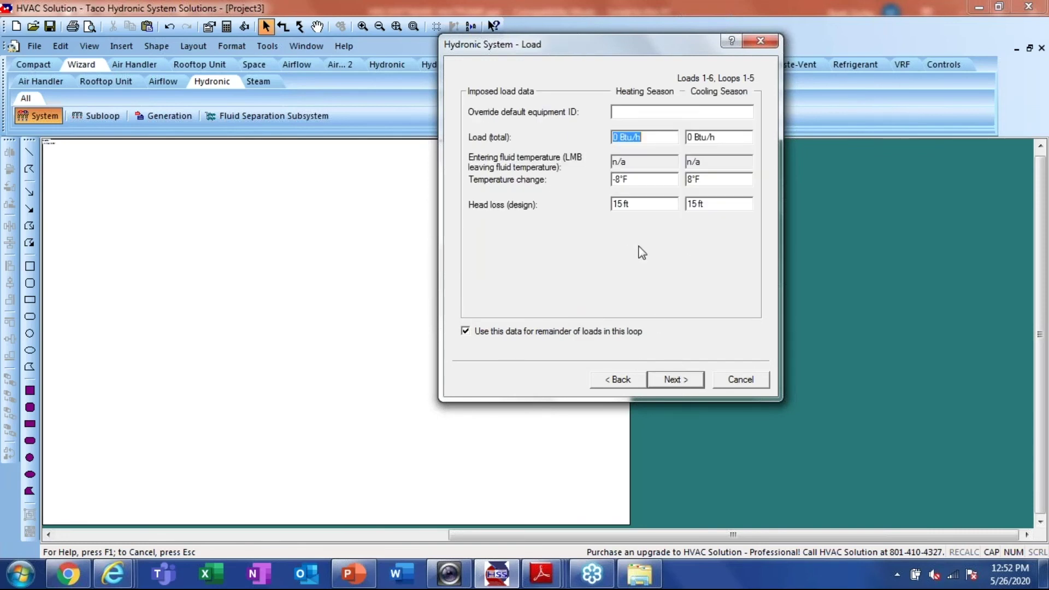
Override the loads' equipment ID with UNIT A and enter a 36000 Btu/h heating load and a matching cooling load
click(625, 112)
text(UNIT A)
click(623, 133)
text(36000)
key(Tab)
text(3)
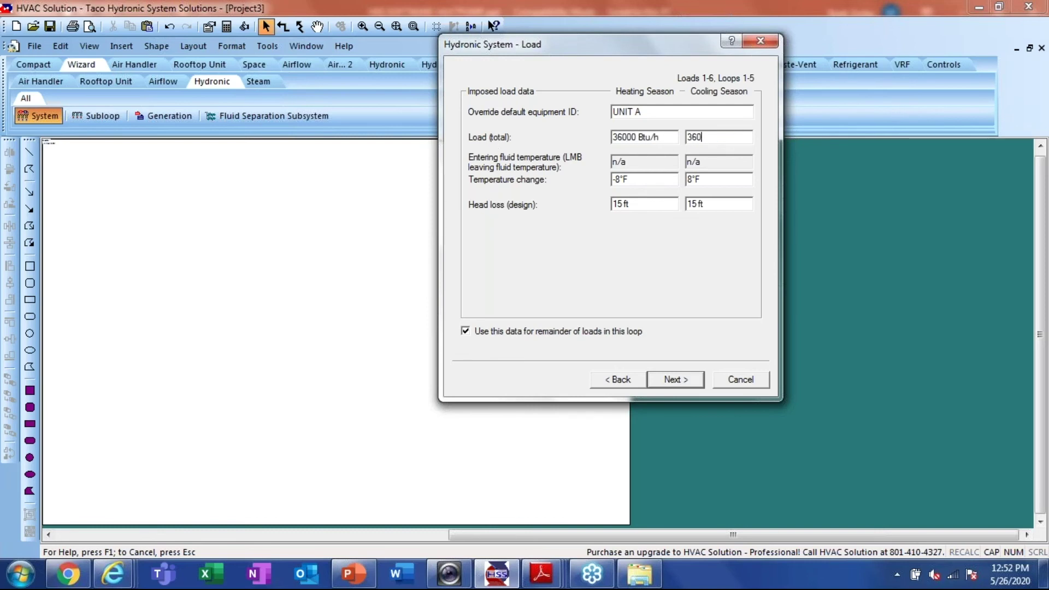
click(672, 378)
Choose a boiler as heating source and a cooling tower as cooling source, accepting the default settings for both
click(493, 91)
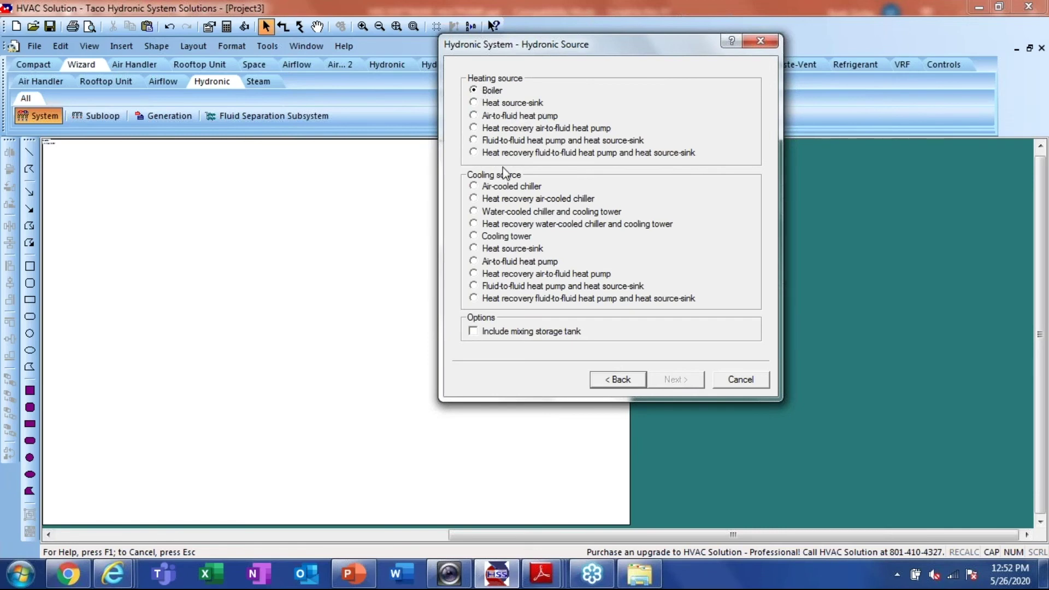
click(475, 236)
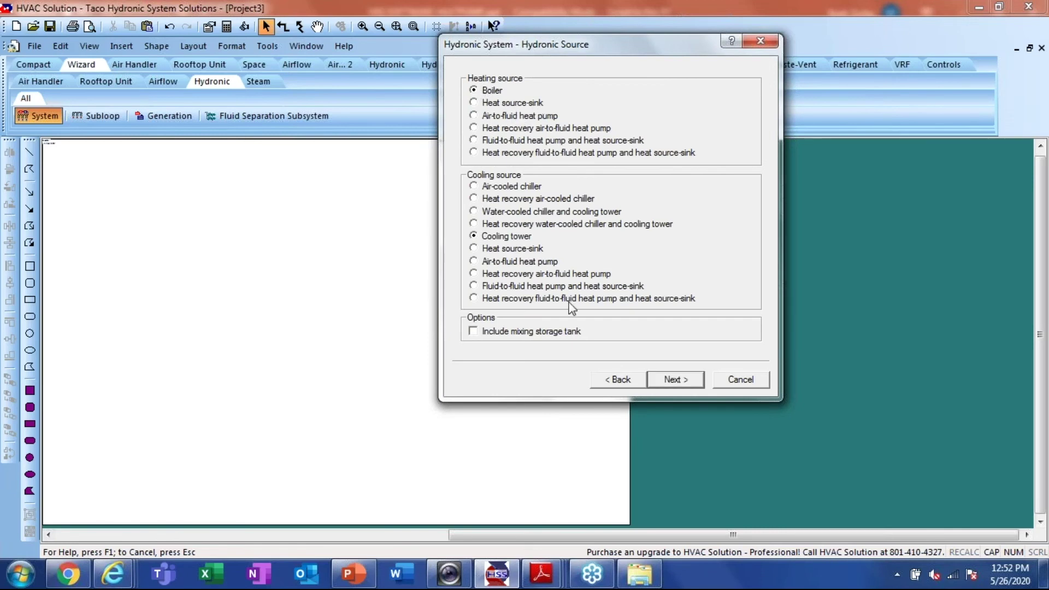
click(677, 380)
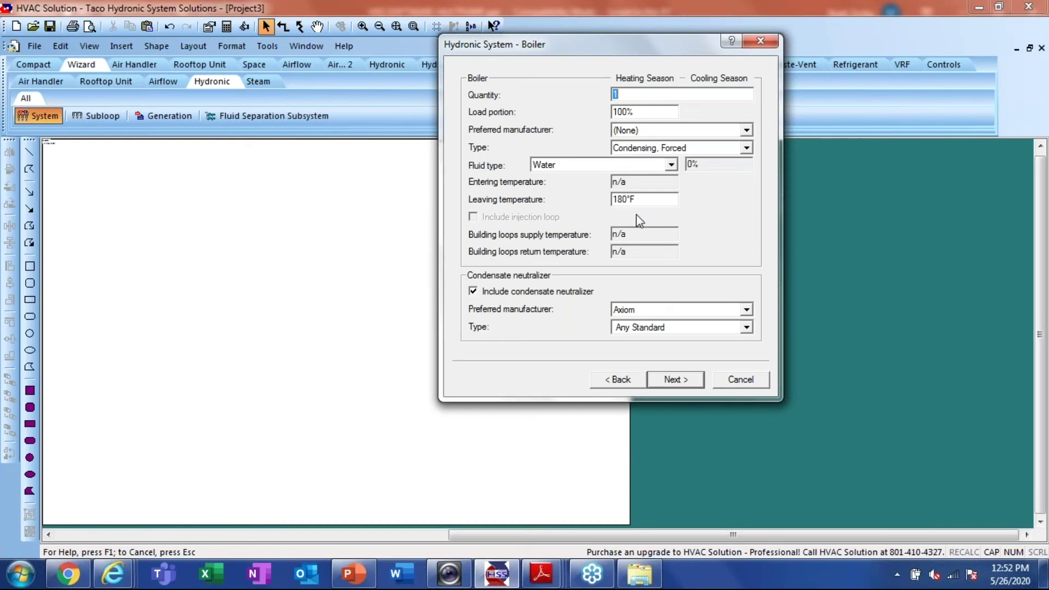
click(675, 380)
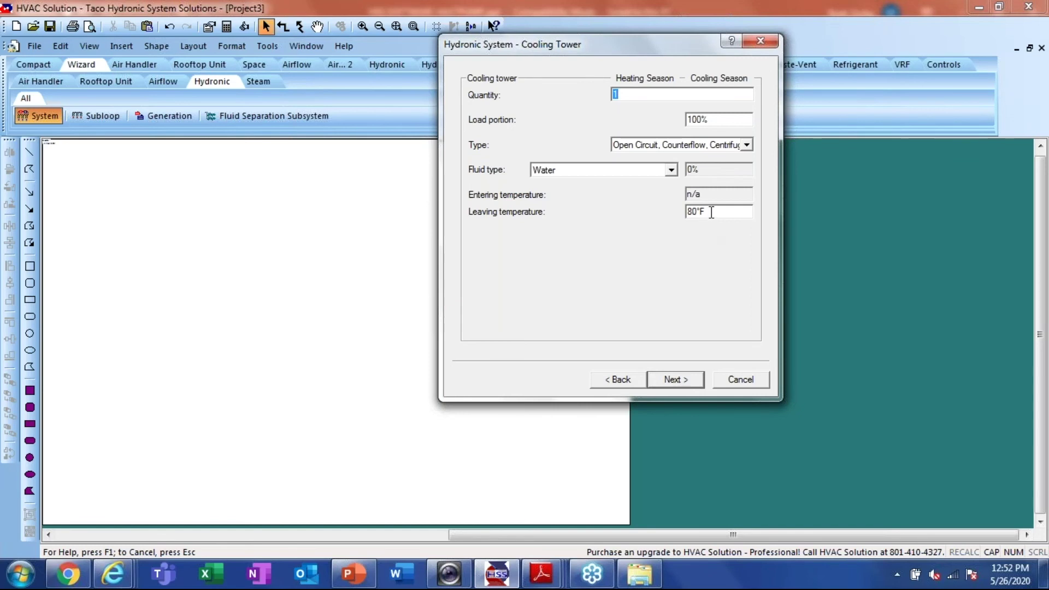
click(676, 380)
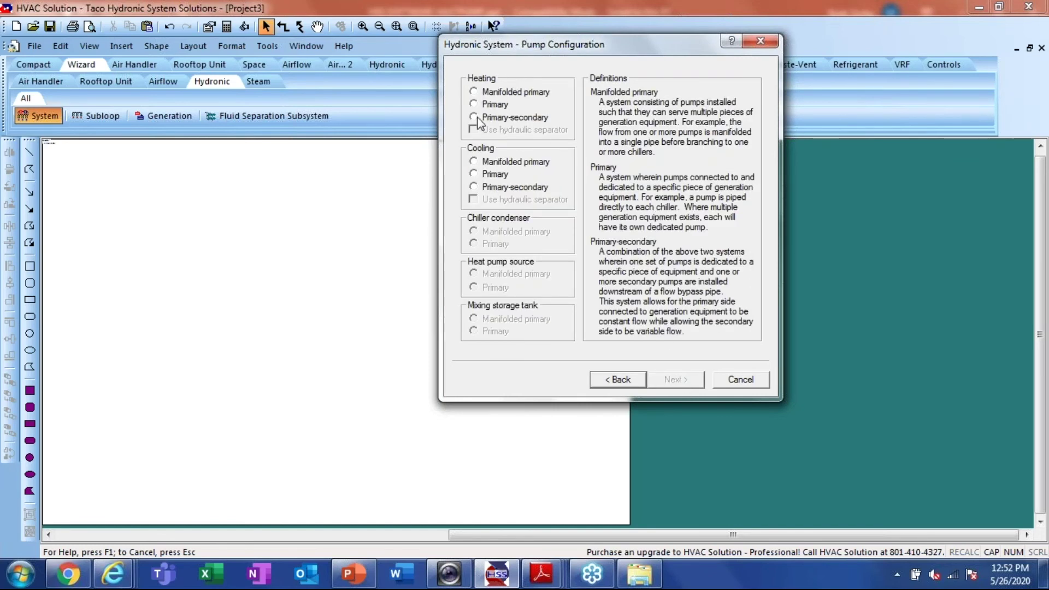
Configure heating pumps as primary-secondary with a hydraulic separator and cooling pumps as manifolded primary
click(474, 117)
click(473, 129)
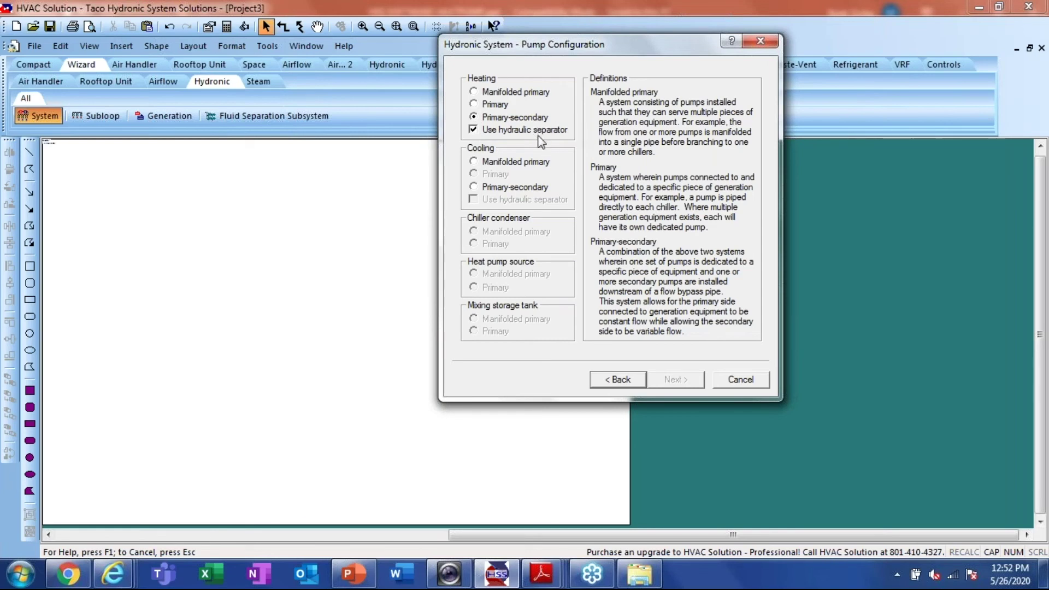
click(474, 161)
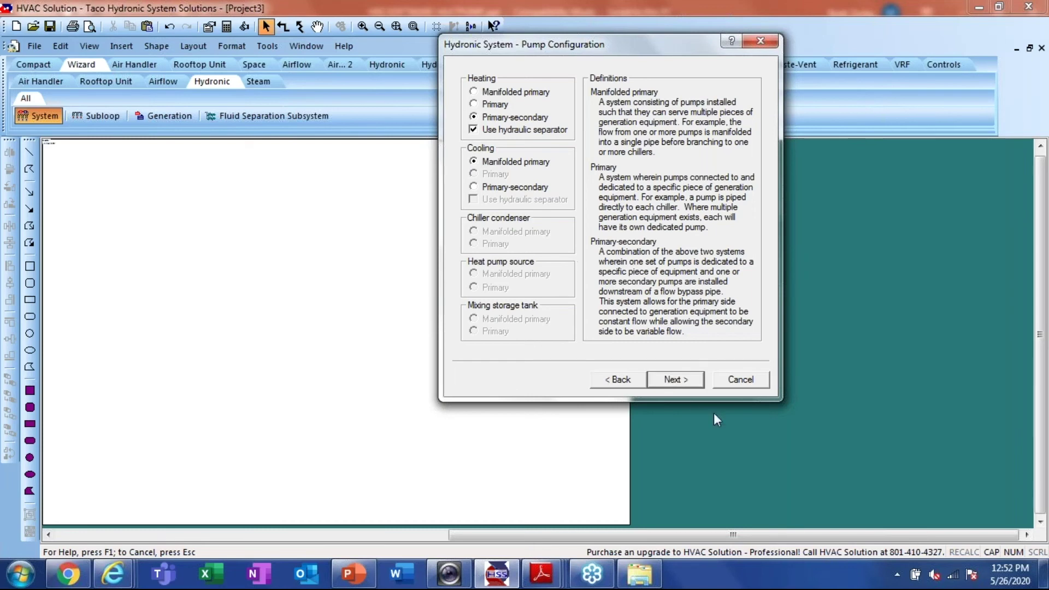
click(676, 380)
Set 2 secondary heating pumps of type Horizontal Frame-Mounted End-Suction with a suction diffuser on the suction side
double_click(612, 197)
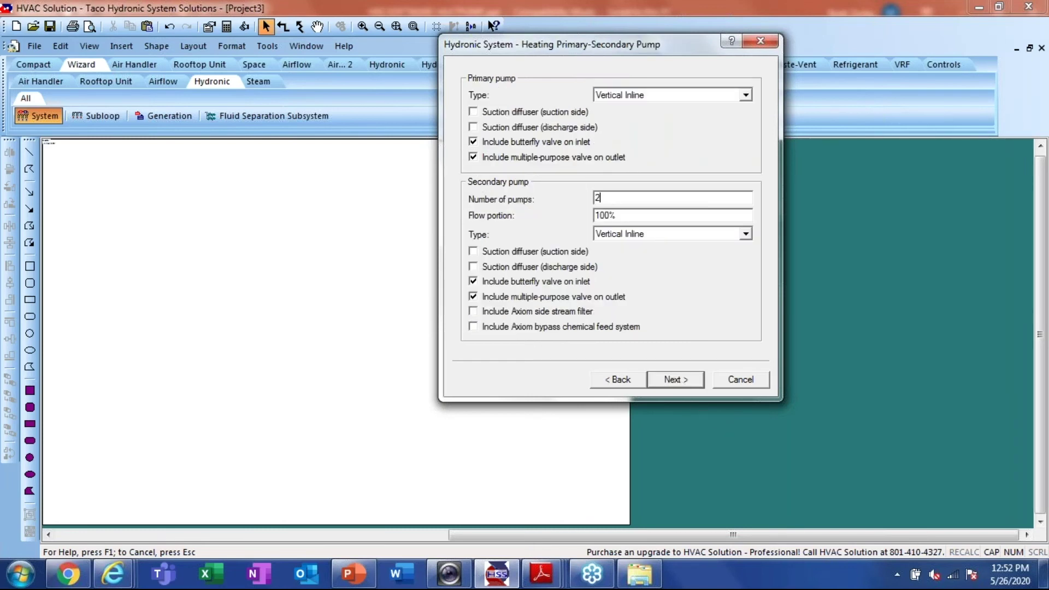
click(745, 234)
click(666, 277)
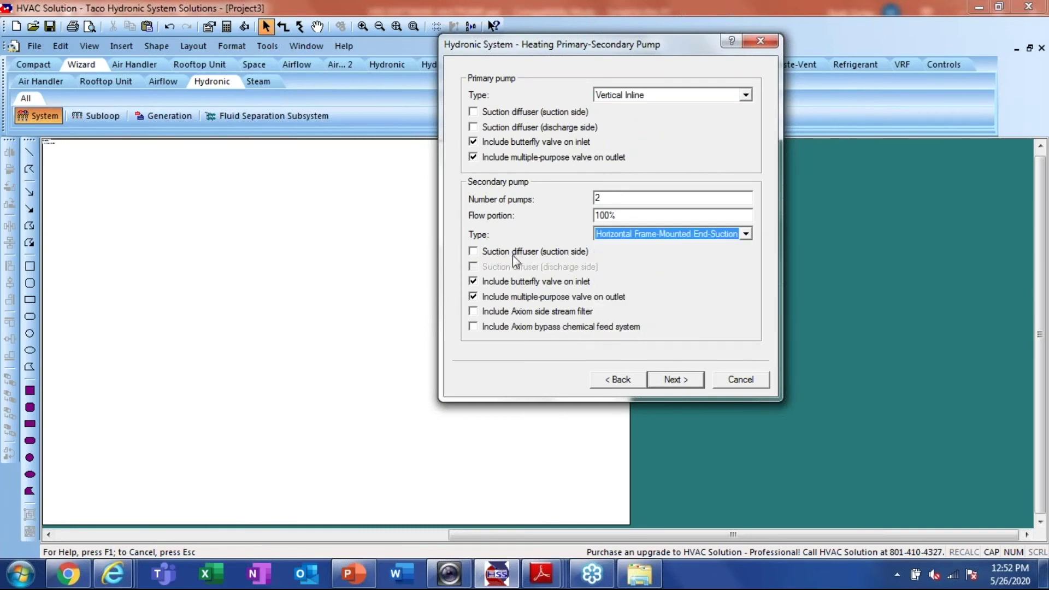
click(474, 252)
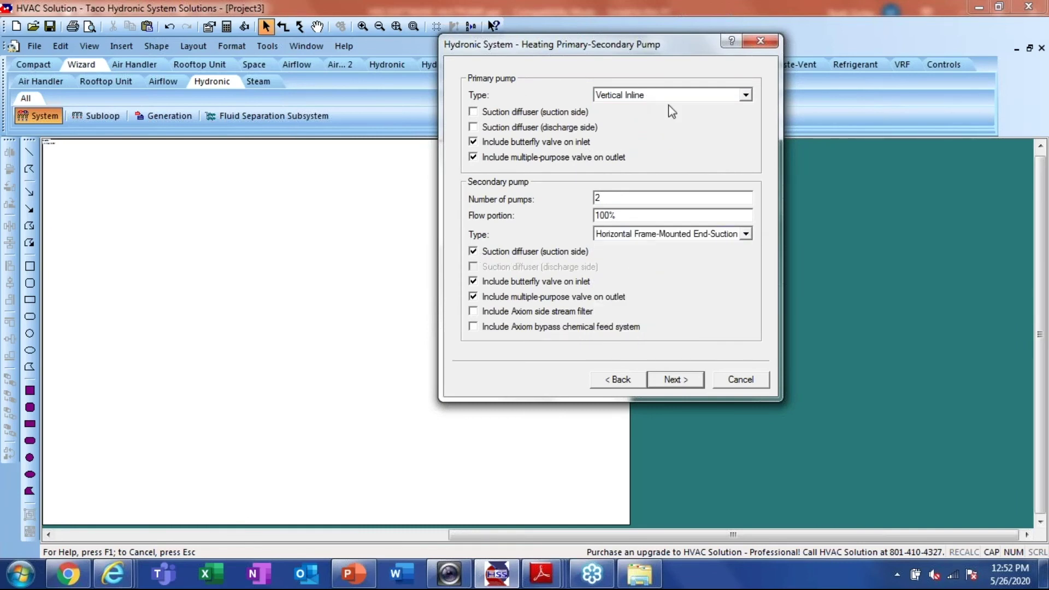
click(680, 378)
Accept the remaining wizard defaults, including the expansion tank, generate the hydronic system and calculate it
click(684, 384)
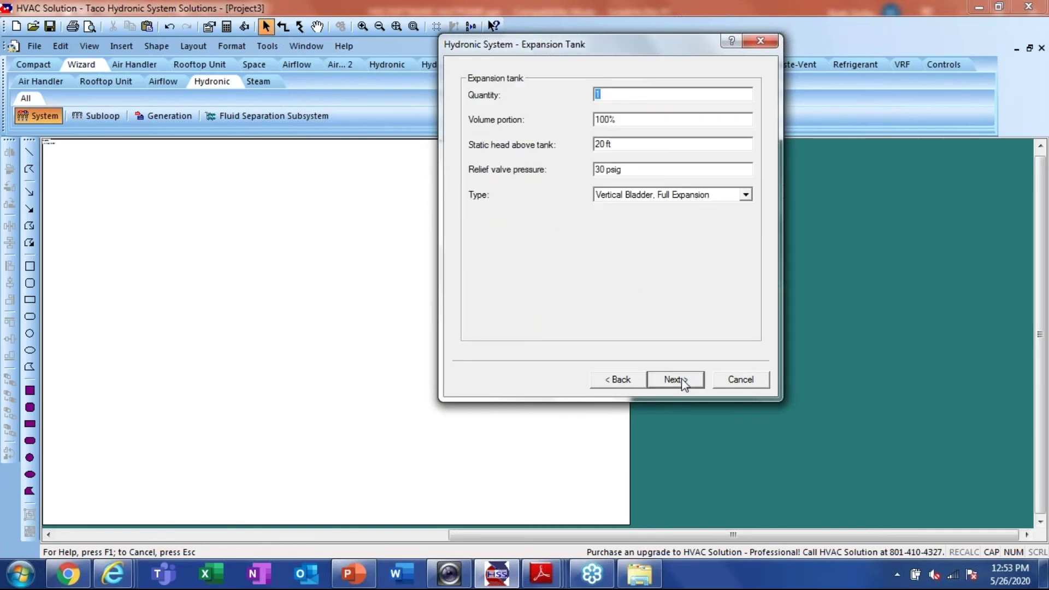
click(684, 384)
click(684, 385)
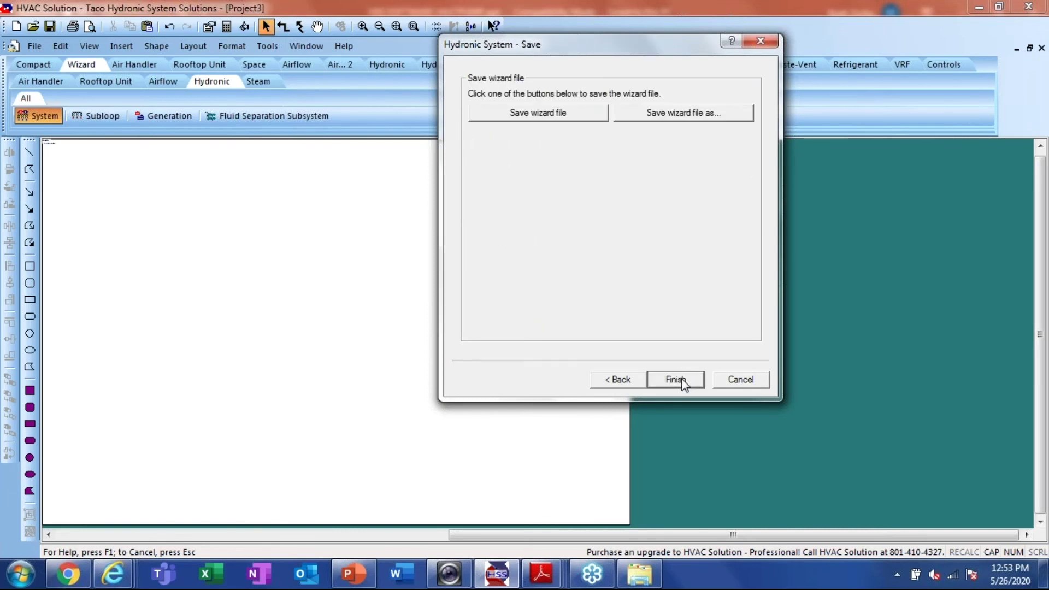
click(682, 380)
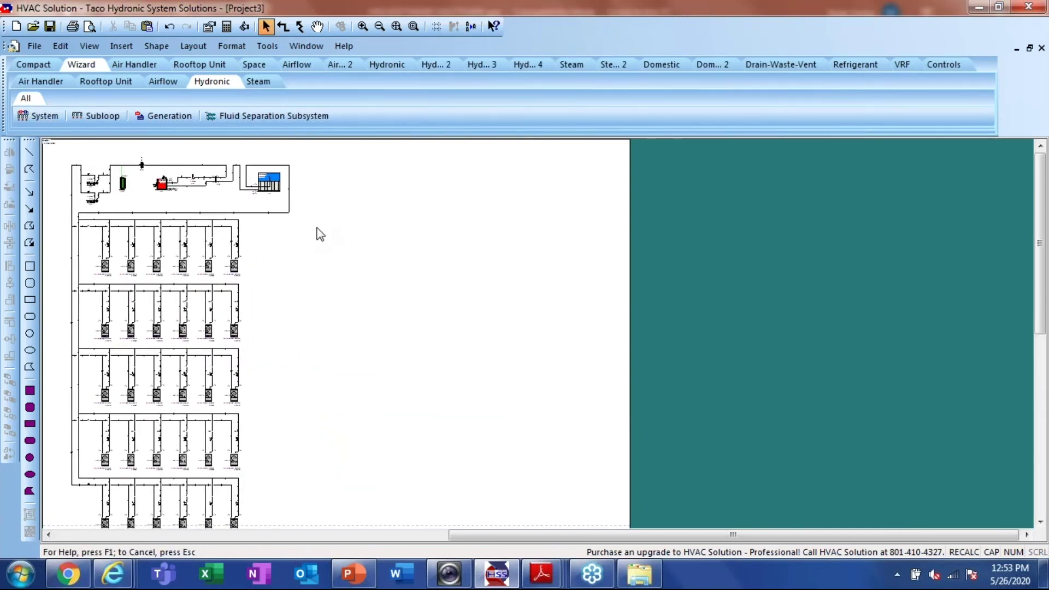
click(227, 27)
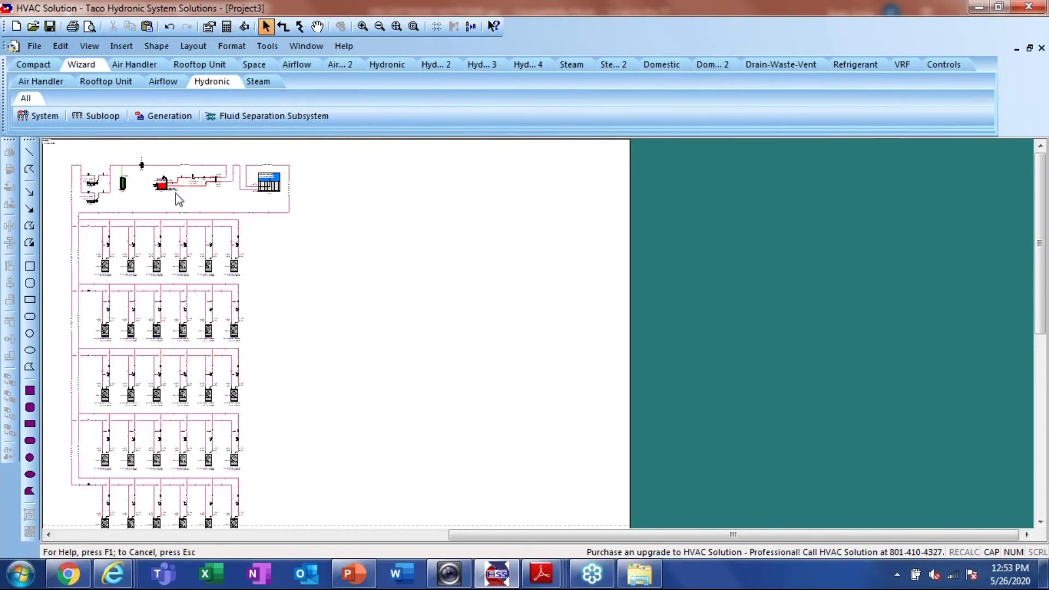
Set the boiler's leaving temperature to 90°F and recalculate the system
double_click(162, 186)
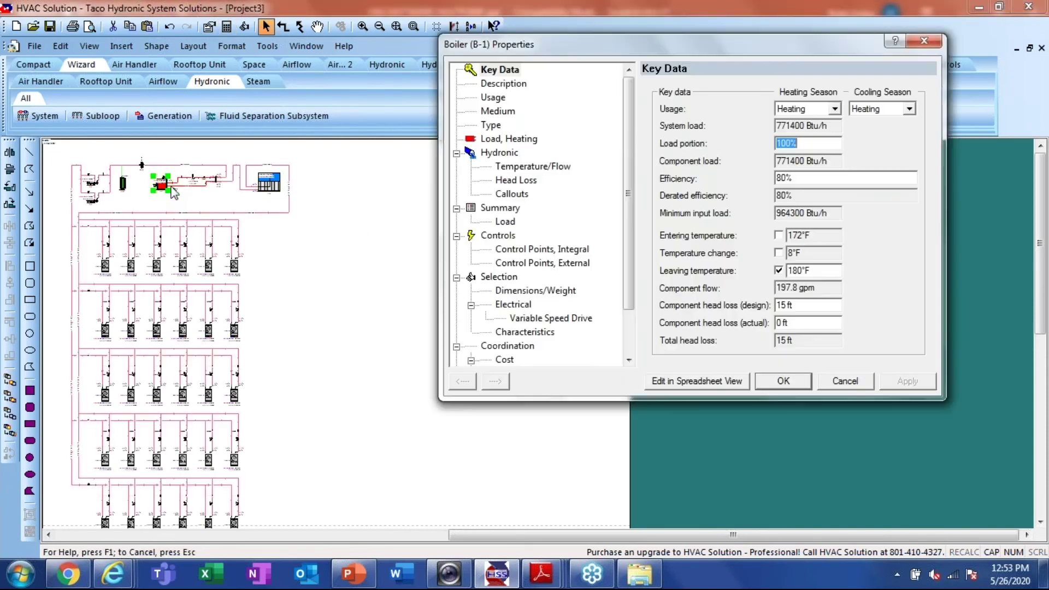
click(820, 272)
text(9)
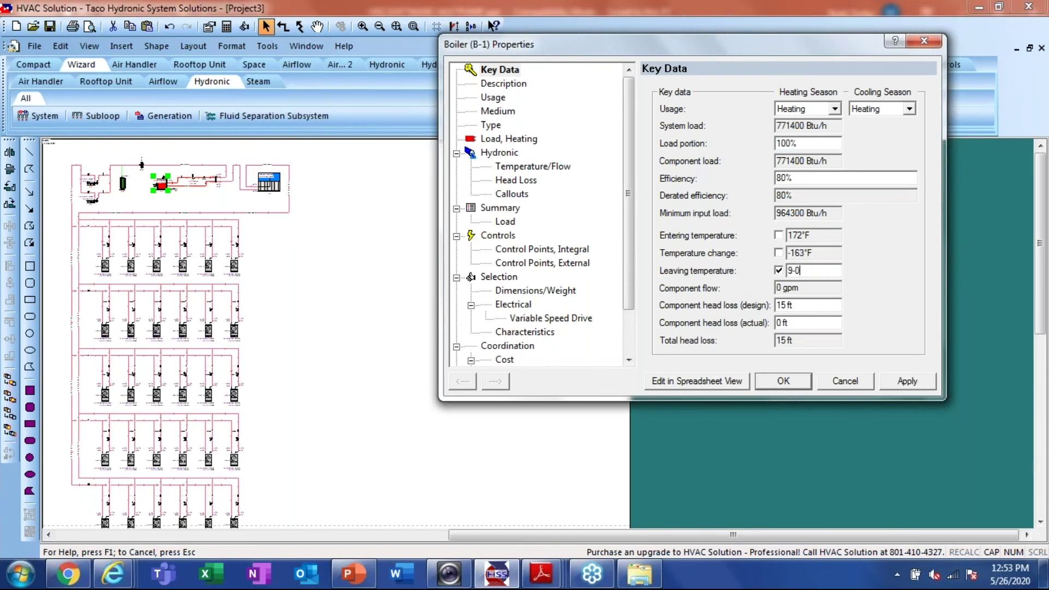
text(0)
click(782, 382)
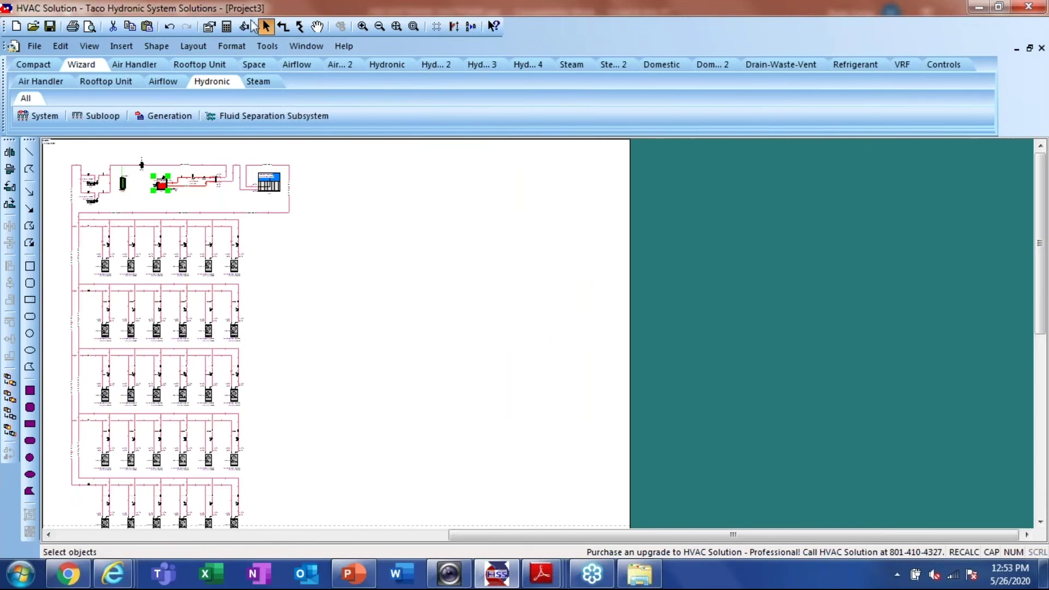
click(226, 26)
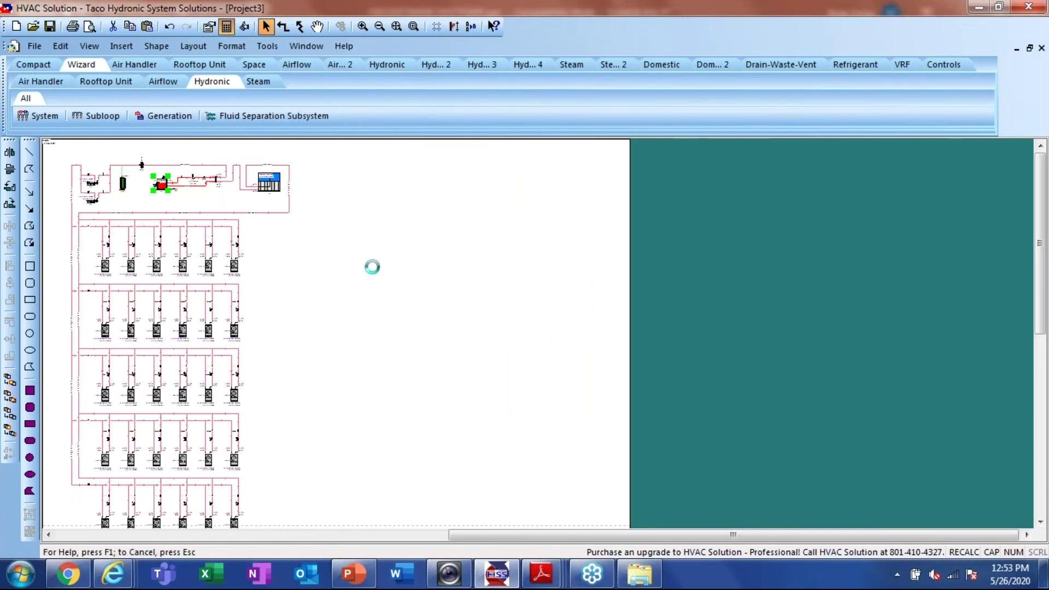
Add diameter annotations to all piping in the schematic and inspect the mechanical room equipment and loops
scroll(375, 270, down, 2)
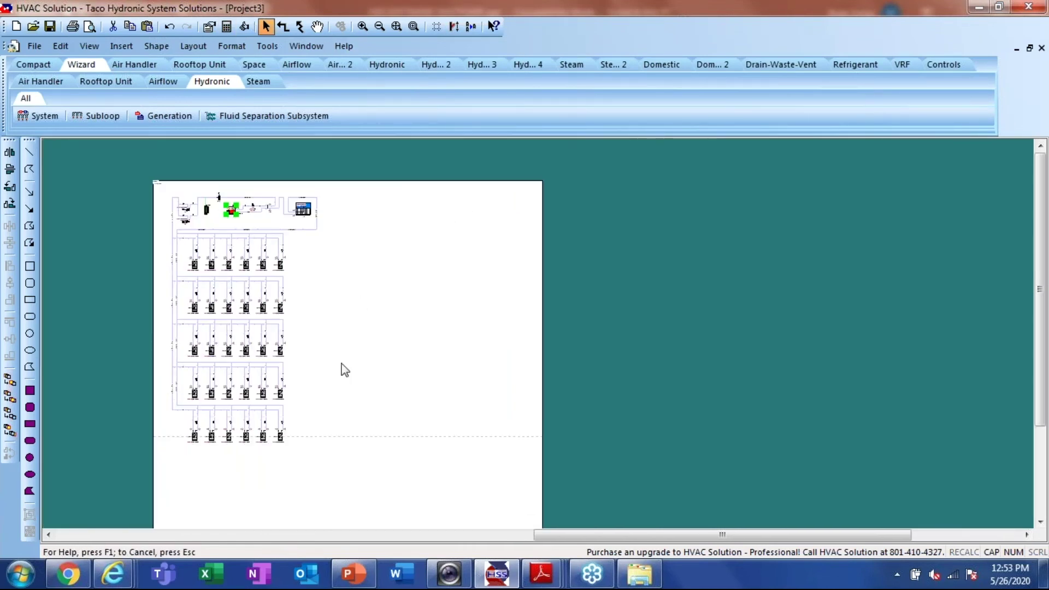
key(ctrl+a)
right_click(386, 269)
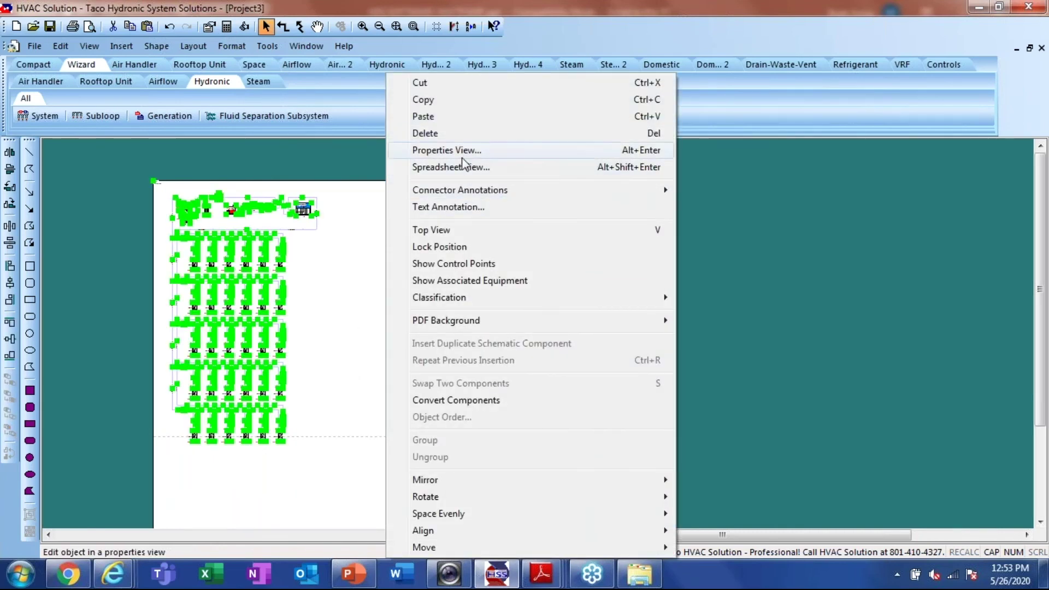
mouse_move(464, 191)
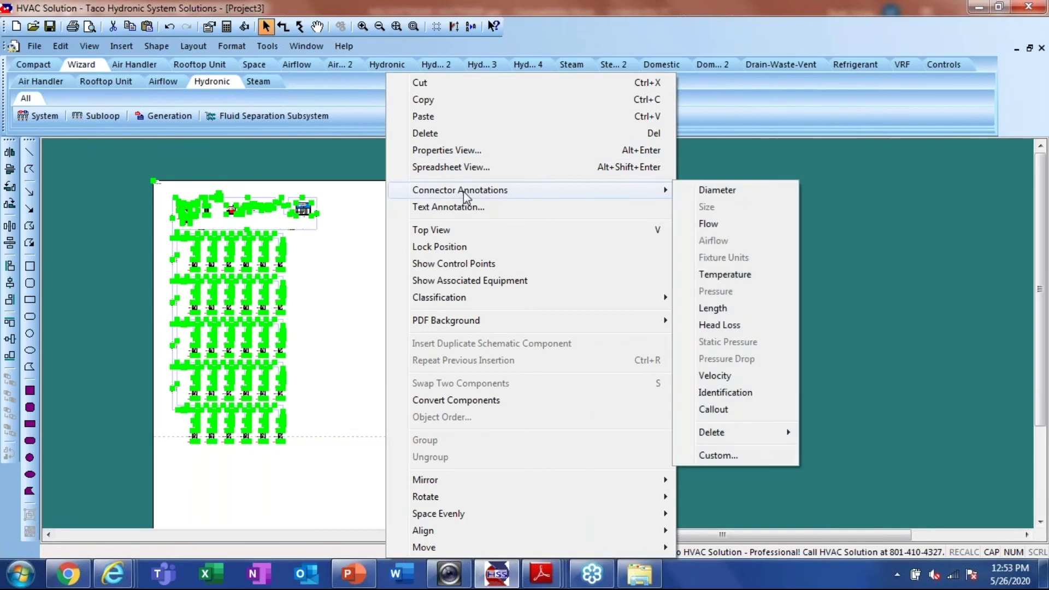
click(717, 190)
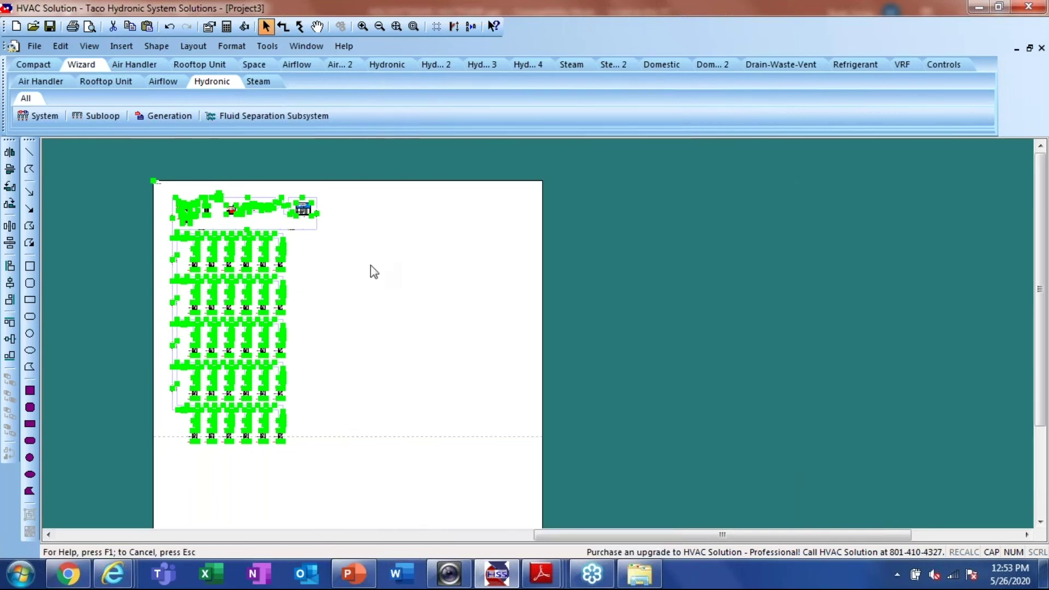
click(374, 271)
scroll(145, 192, up, 3)
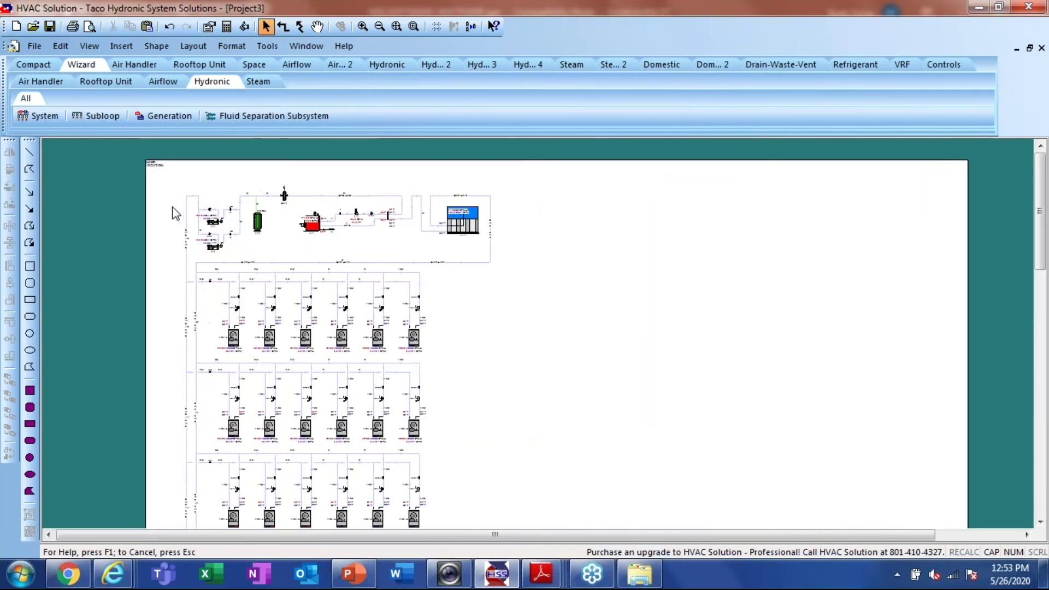
scroll(176, 213, up, 3)
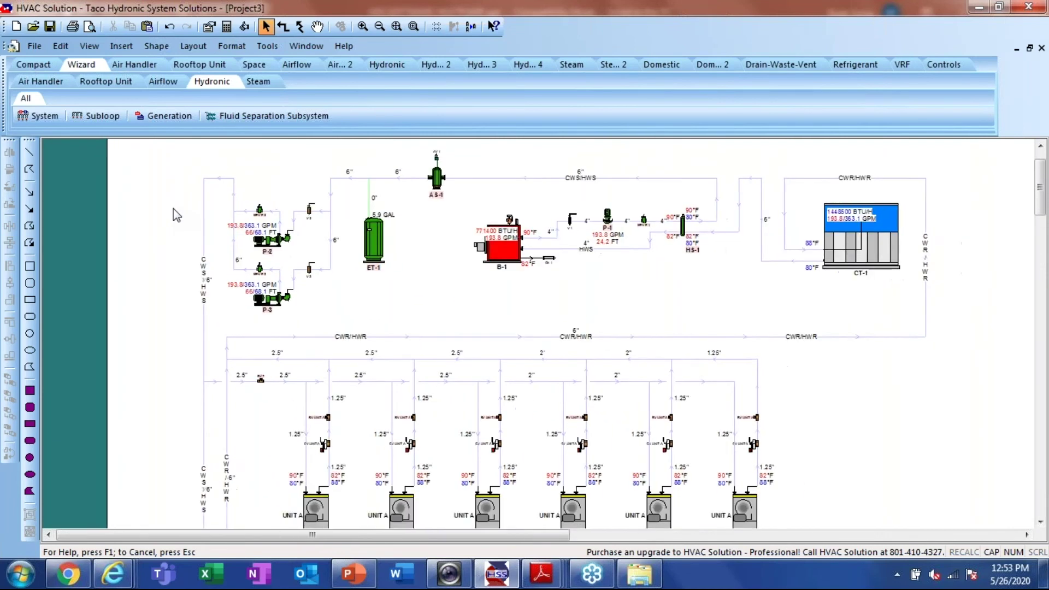
scroll(176, 215, down, 2)
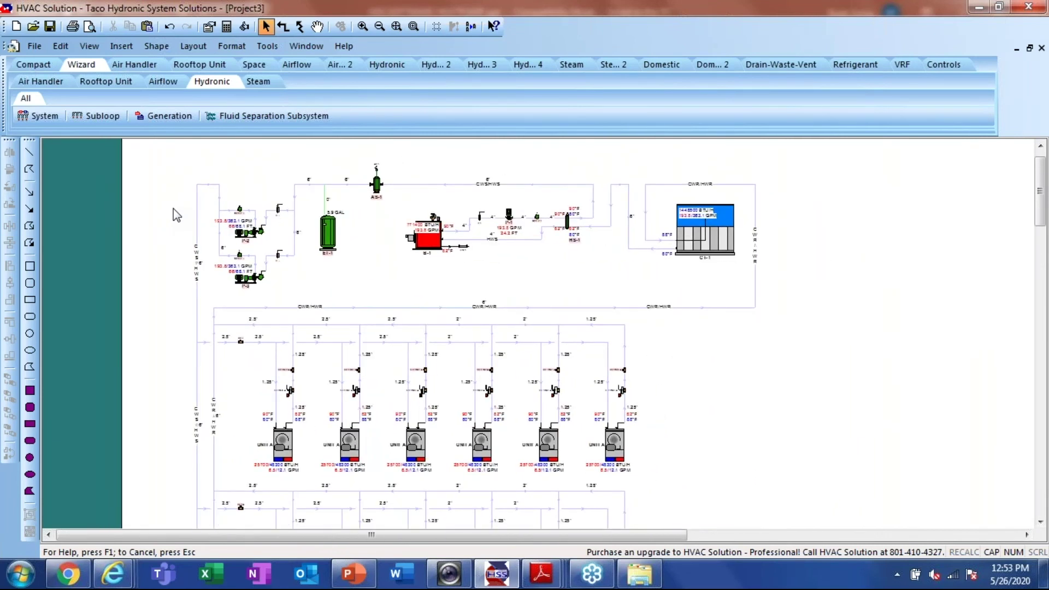
scroll(176, 215, down, 3)
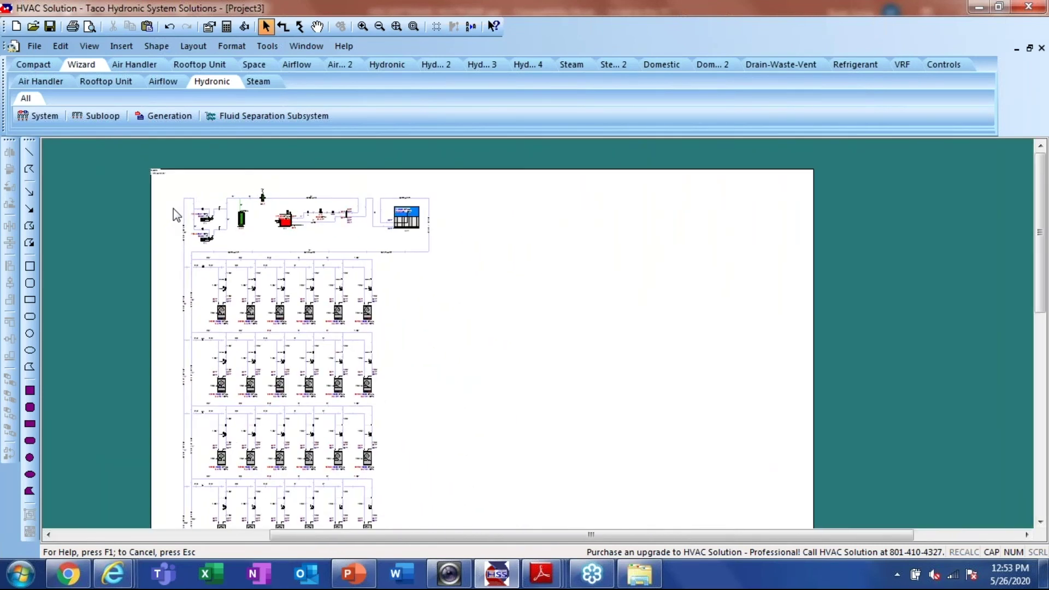
Start another hydronic system with Taco LoadMatch single-pipe distribution, combined heating and cooling on one changeover loop, and 5 horizontal loops
scroll(176, 213, down, 1)
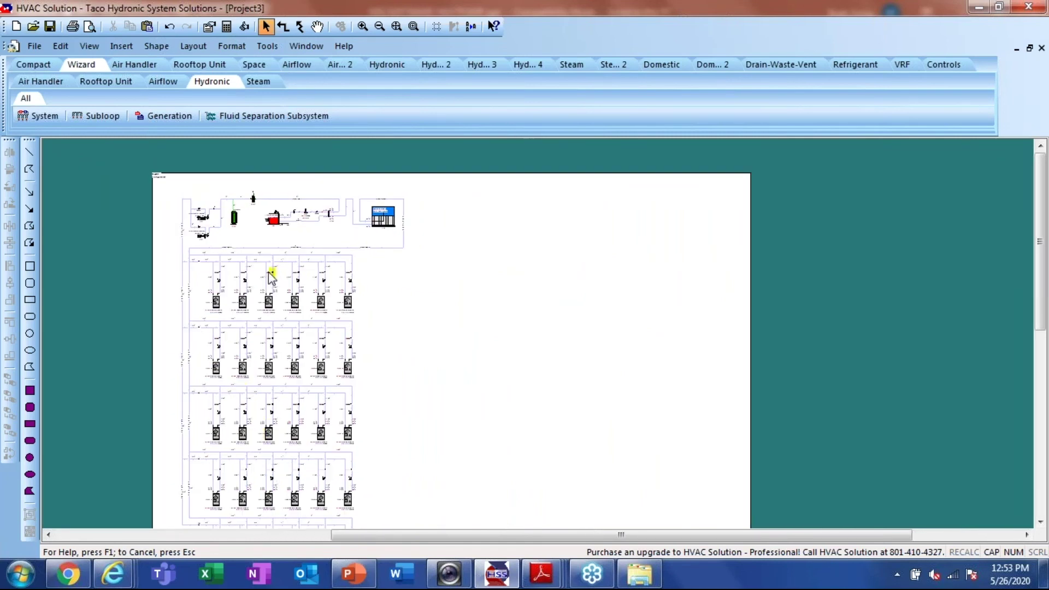
click(36, 117)
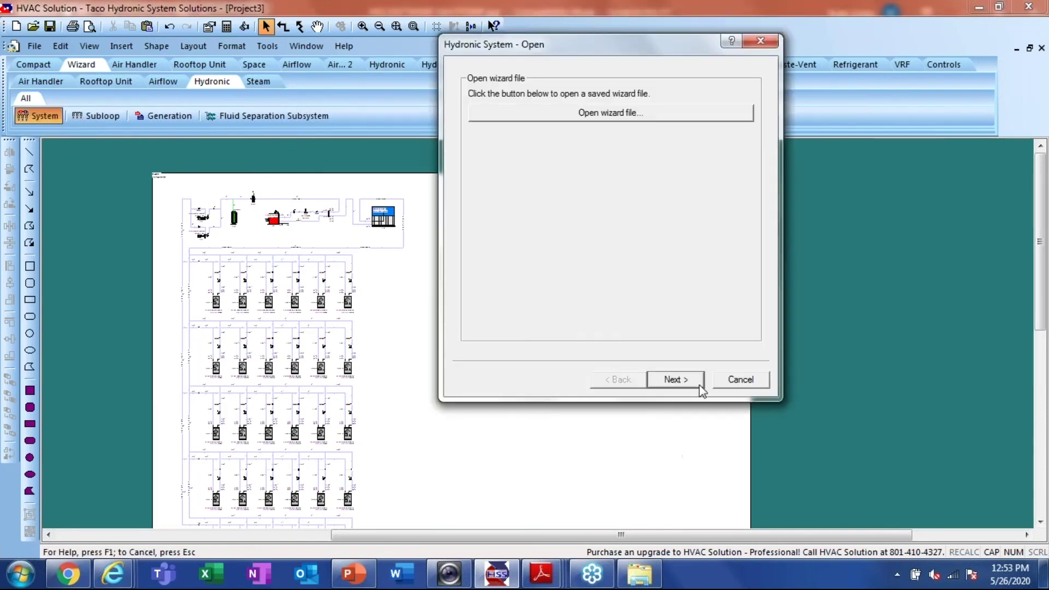
click(672, 381)
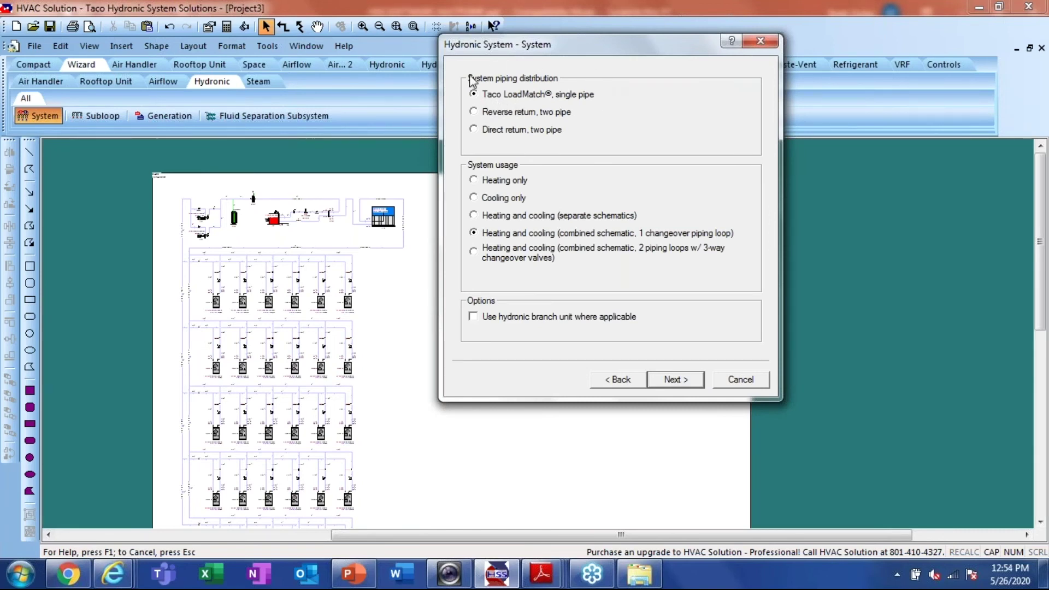
click(677, 381)
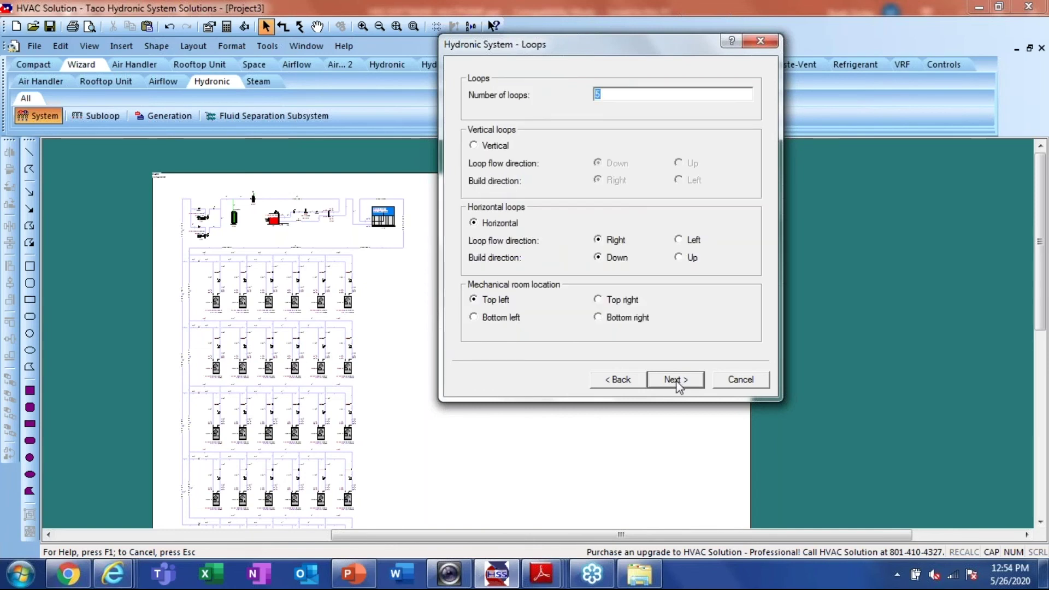
click(677, 381)
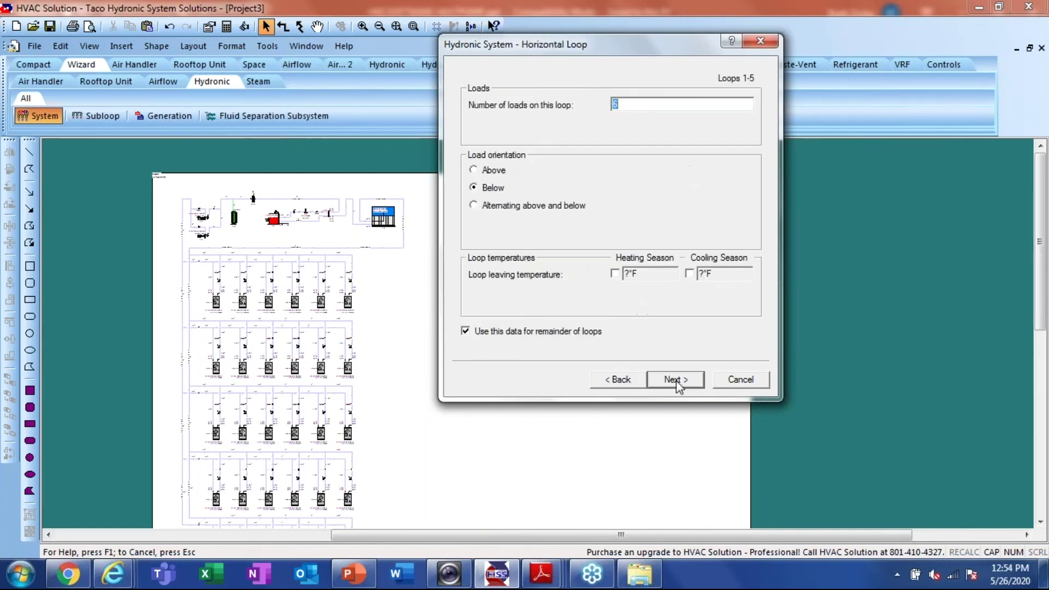
Accept the remaining wizard settings, including 6 loads below each loop, and place the generated system beside the existing two-pipe schematic
click(676, 381)
click(677, 382)
click(677, 380)
click(677, 381)
click(677, 381)
click(677, 381)
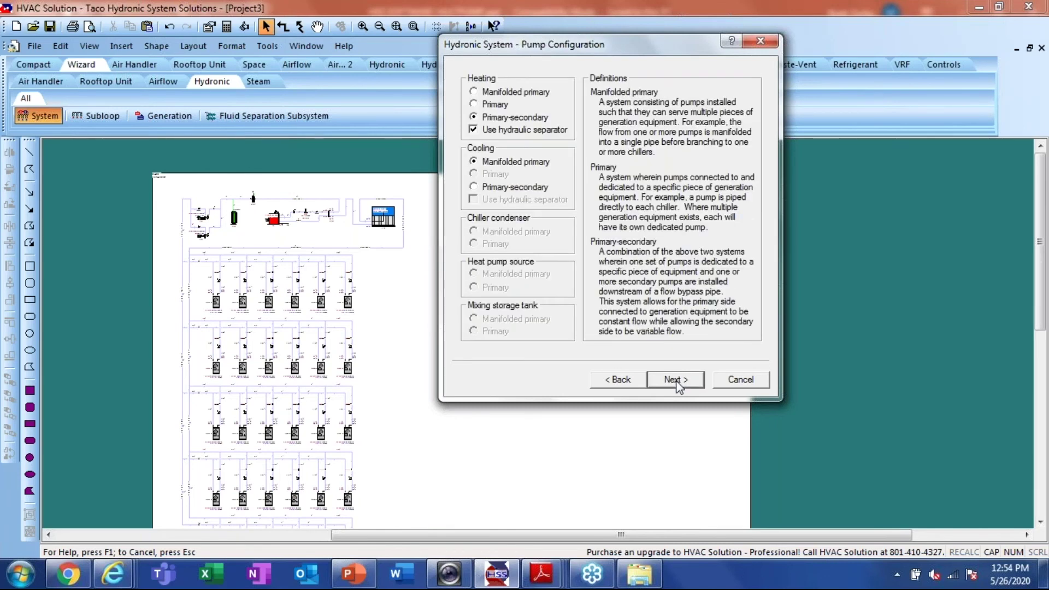
click(676, 381)
click(677, 381)
click(677, 381)
click(676, 381)
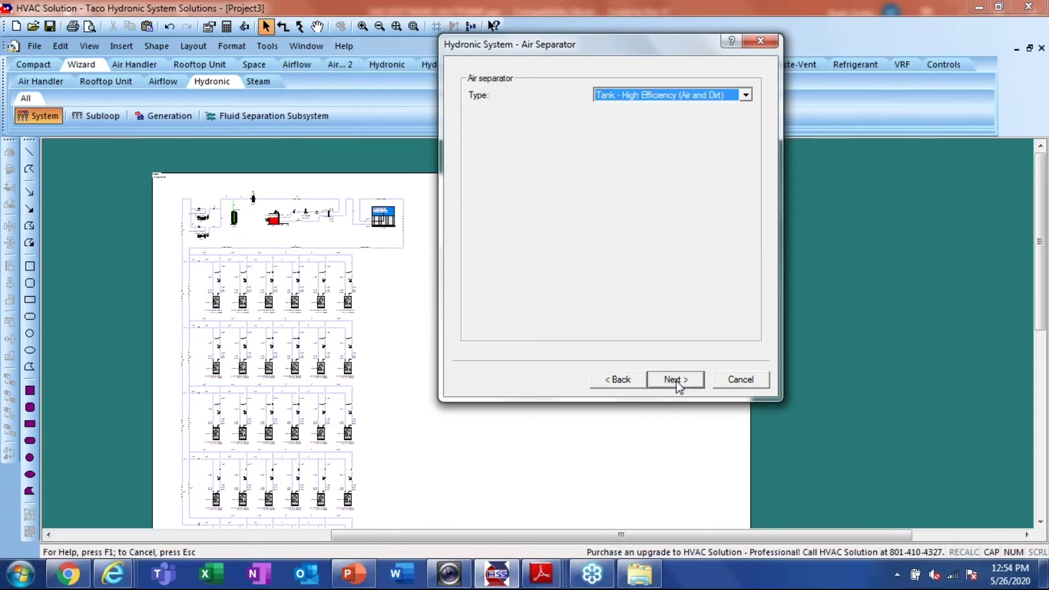
click(676, 381)
click(676, 381)
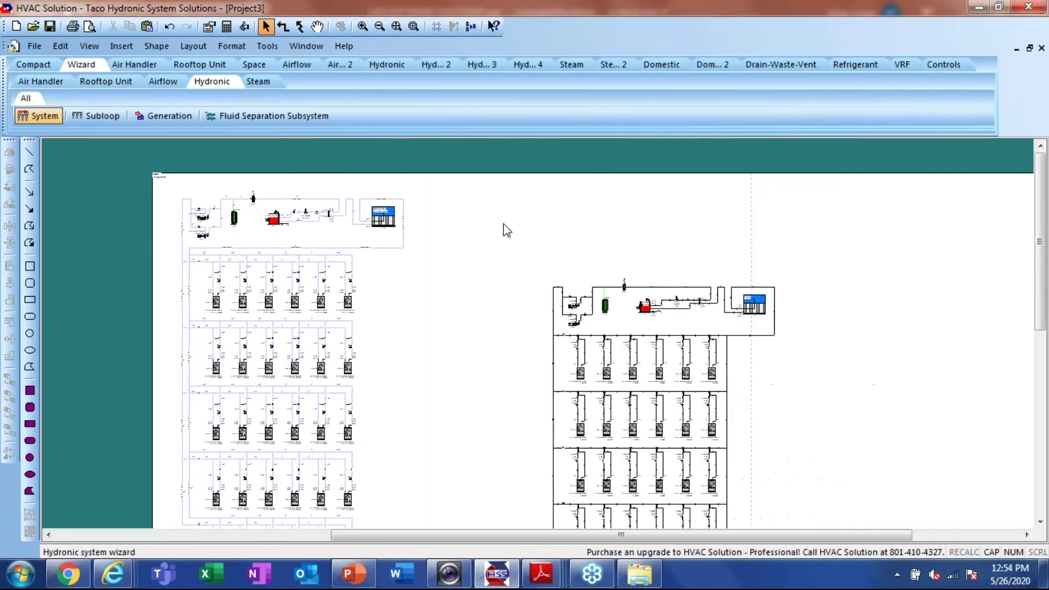
click(440, 209)
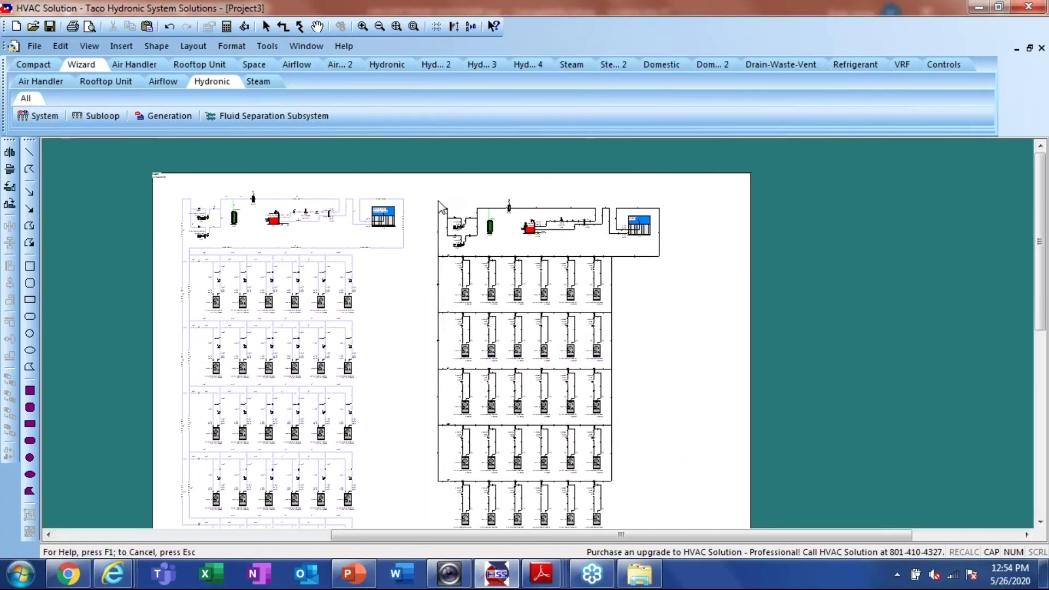
Set the new boiler's heating-season leaving temperature to 90°F and entering temperature to 60°F, and recalculate the system
double_click(529, 229)
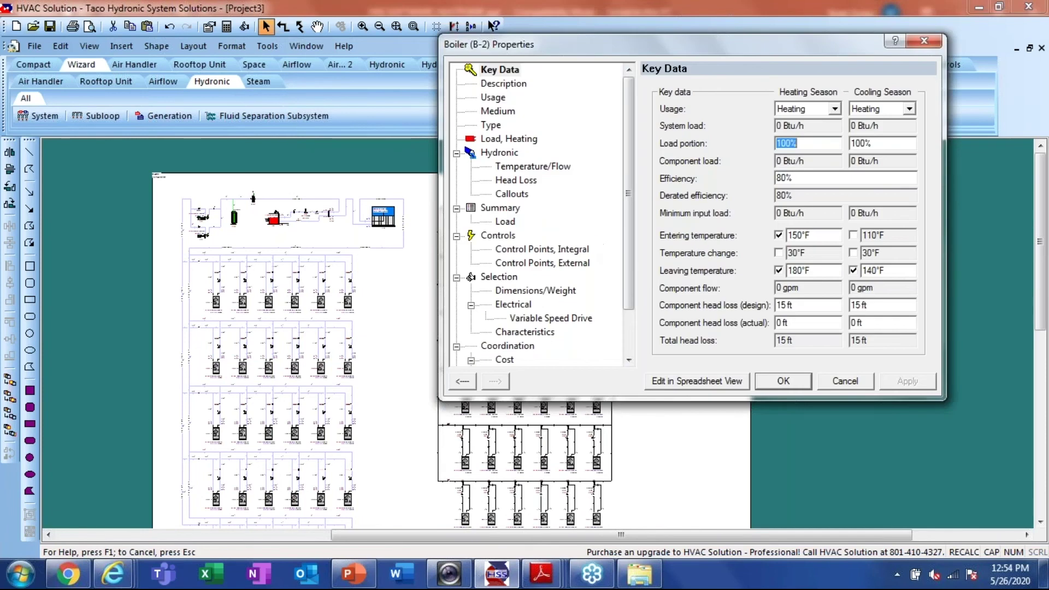
double_click(815, 271)
text(90)
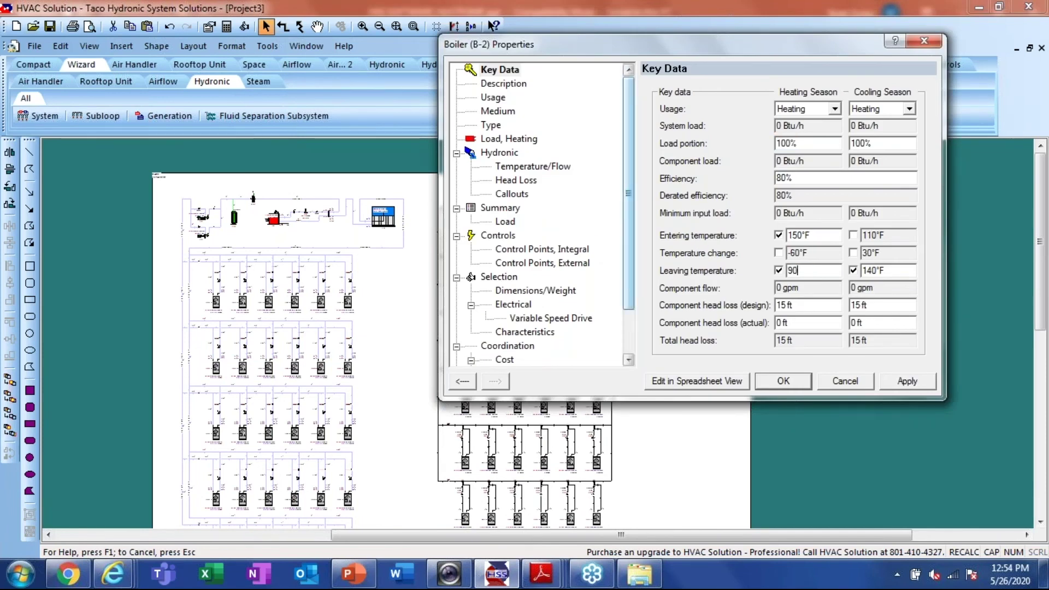
double_click(816, 234)
text(60)
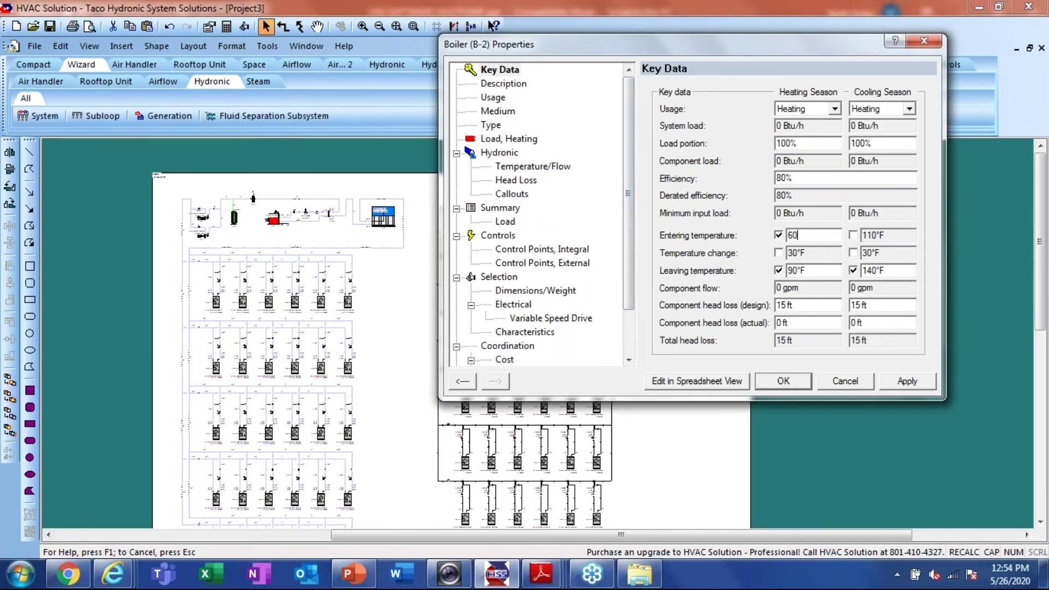
click(784, 387)
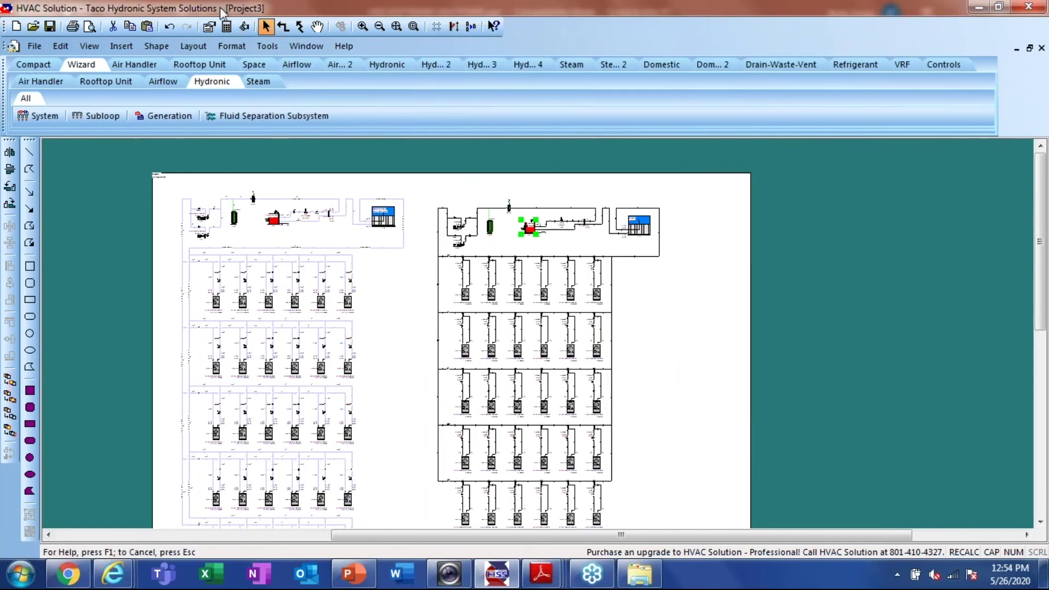
click(226, 26)
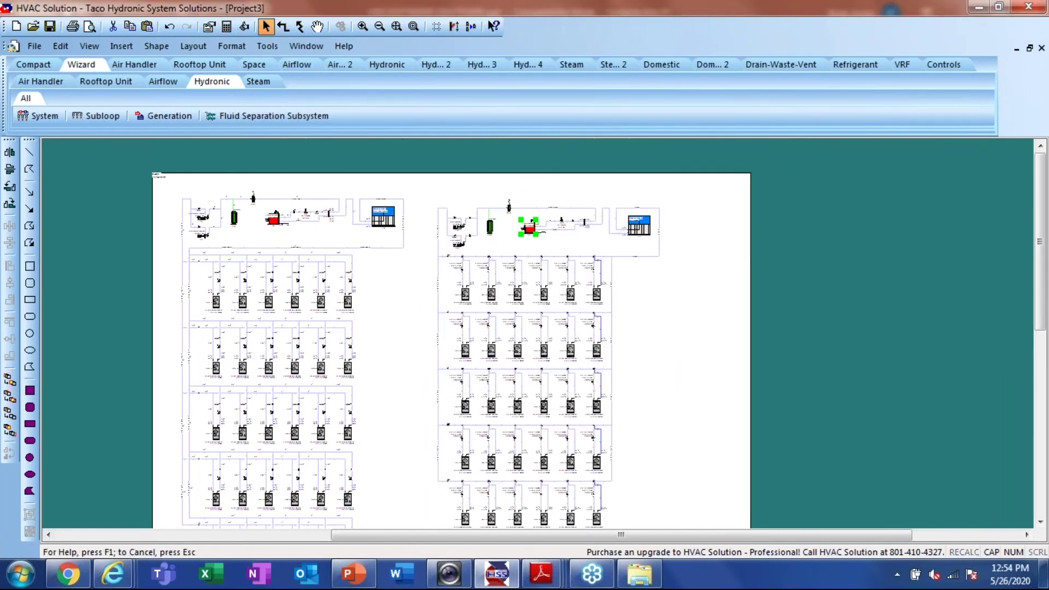
Examine the unit pumps and the entering and leaving temperatures along the single-pipe loops, and compare both schematics on the sheet
scroll(431, 274, up, 2)
scroll(467, 275, up, 5)
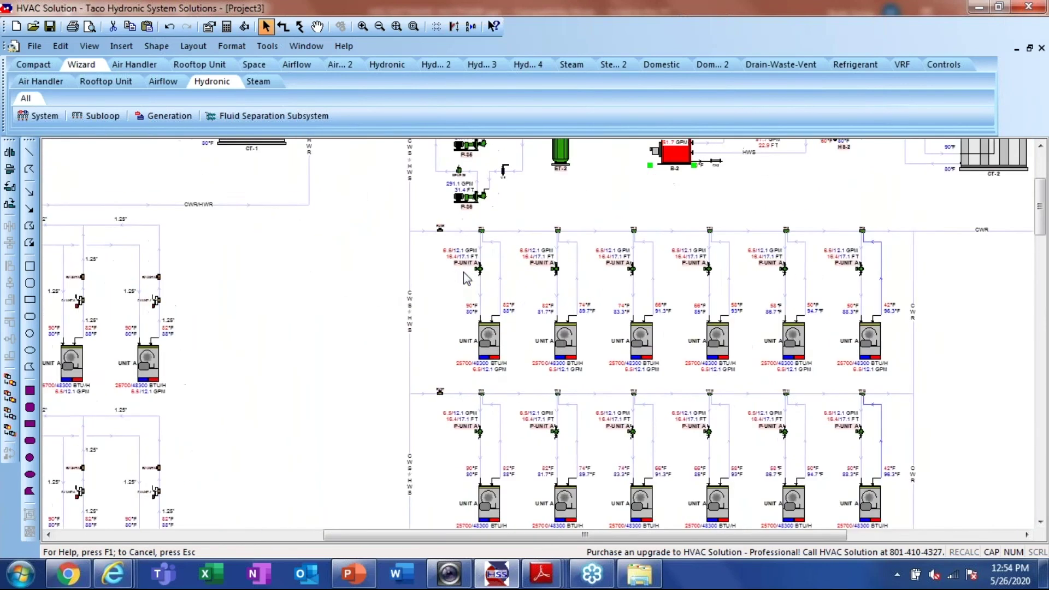
scroll(155, 307, up, 1)
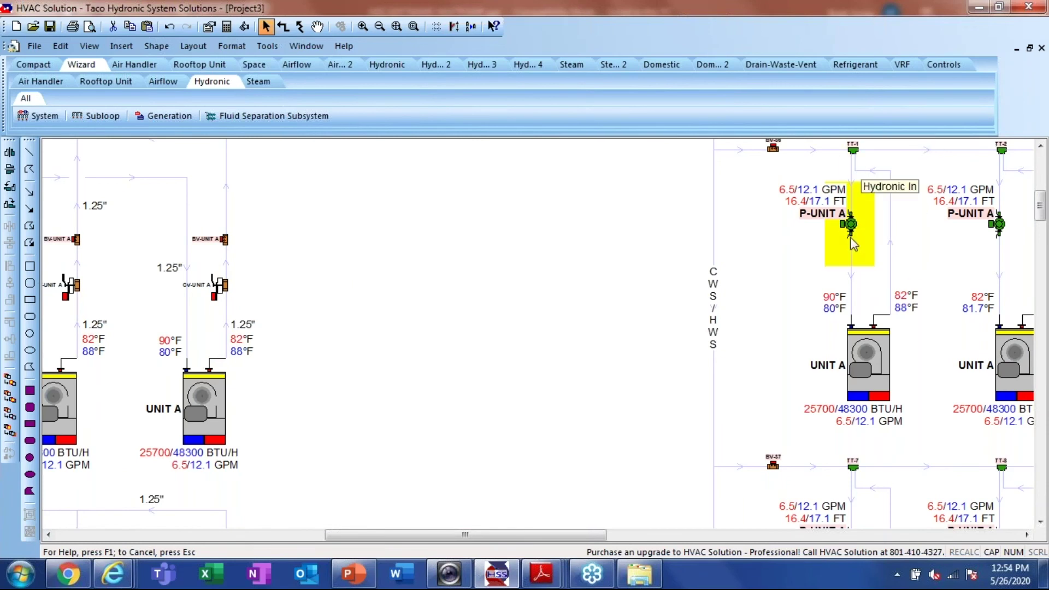
scroll(766, 370, down, 3)
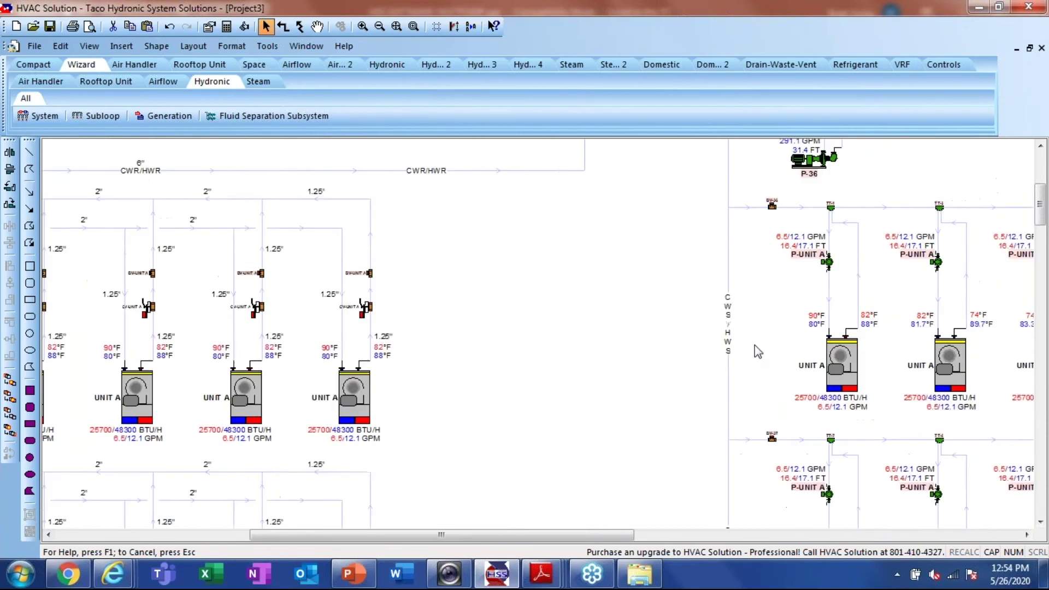
scroll(705, 330, down, 1)
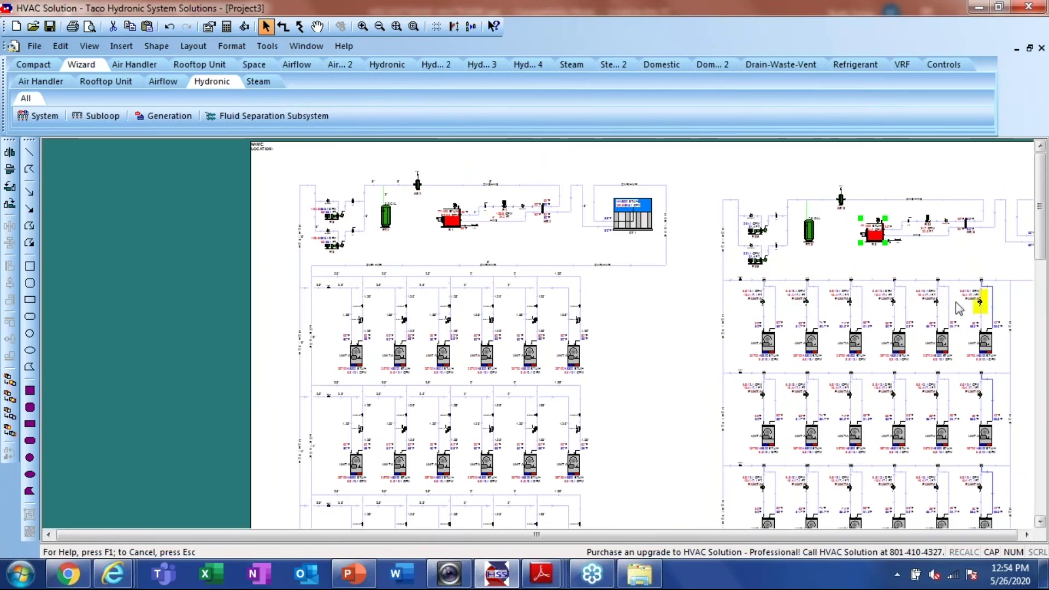
click(396, 26)
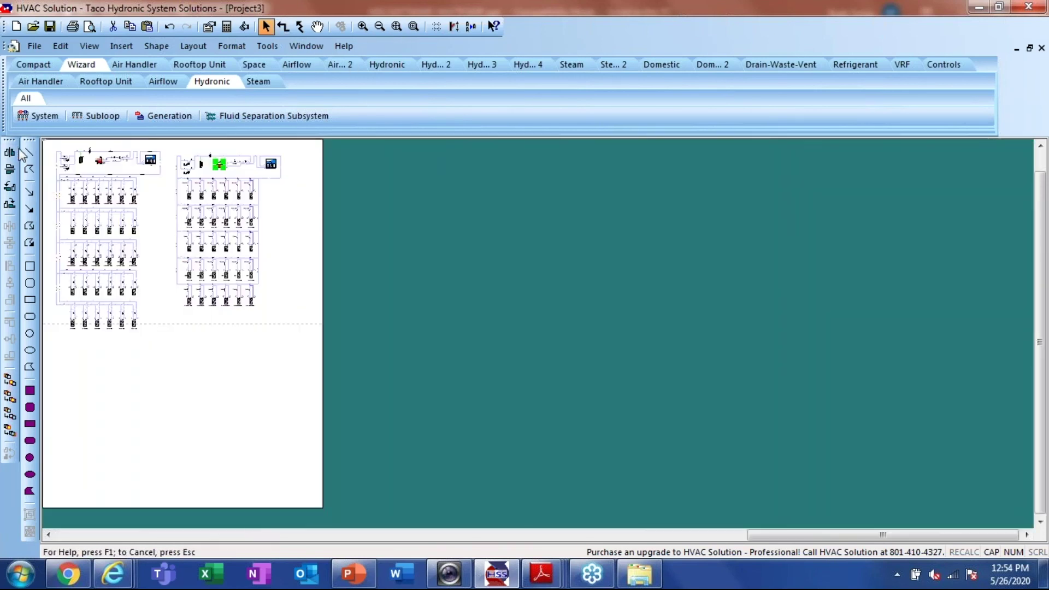
scroll(60, 143, up, 3)
scroll(66, 146, up, 1)
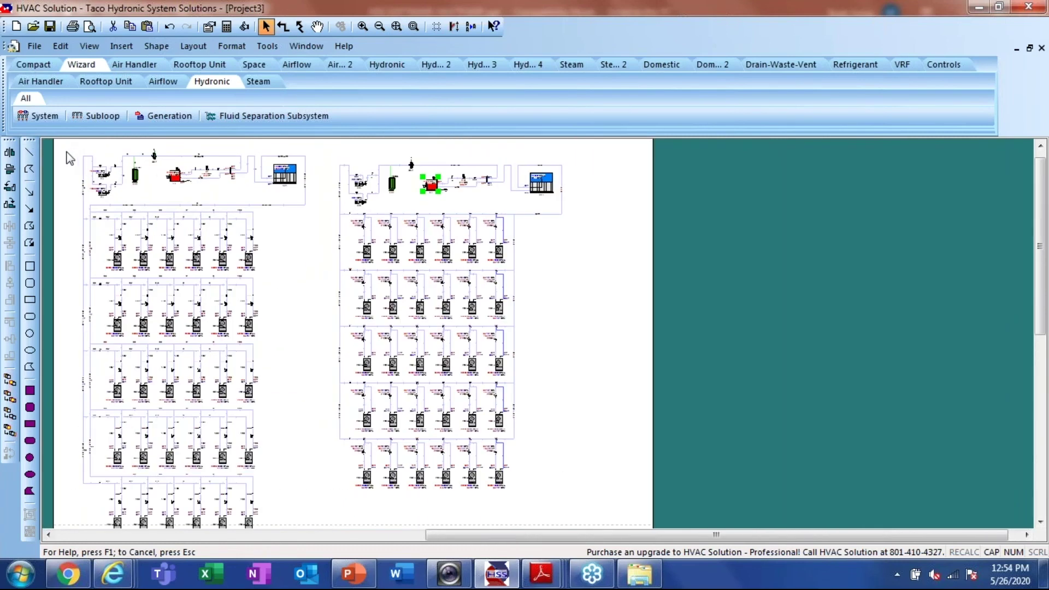
Add diameter annotations to the piping of both schematics
click(66, 152)
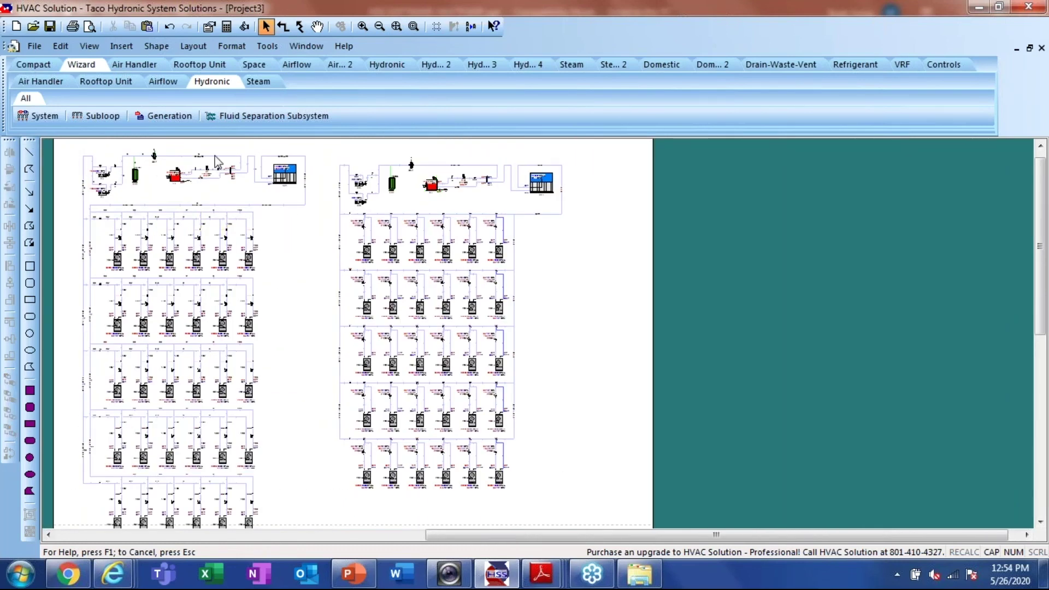
click(97, 116)
scroll(340, 407, down, 2)
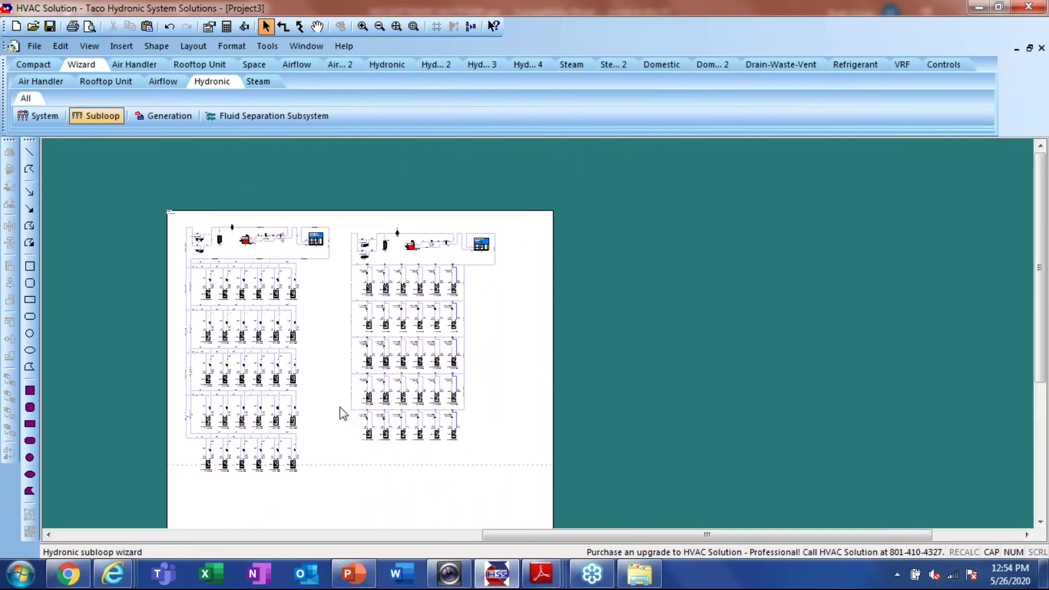
scroll(340, 408, up, 1)
scroll(279, 305, up, 1)
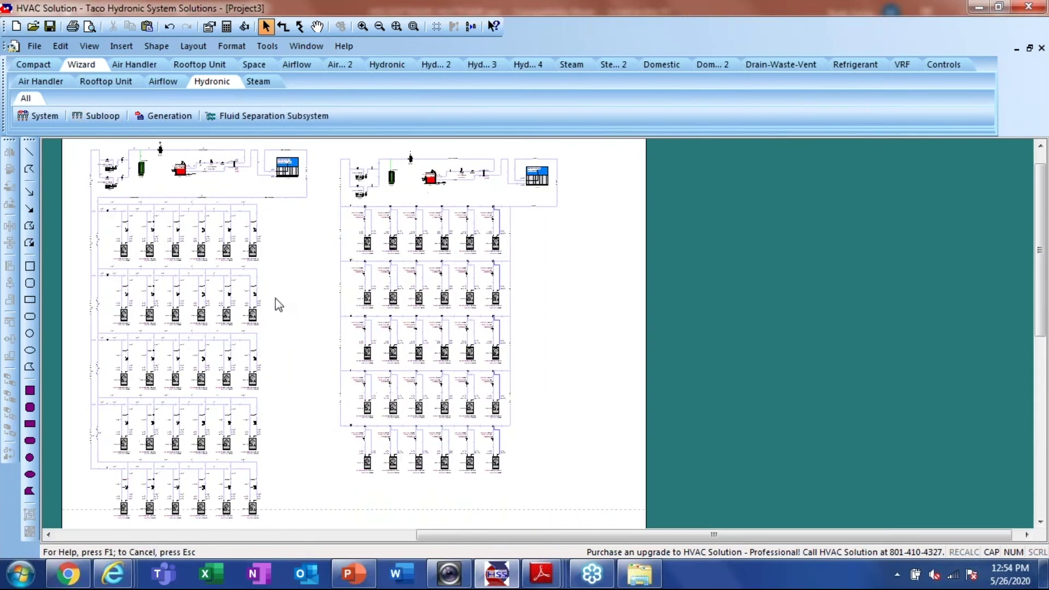
scroll(279, 304, up, 1)
key(ctrl+a)
right_click(300, 294)
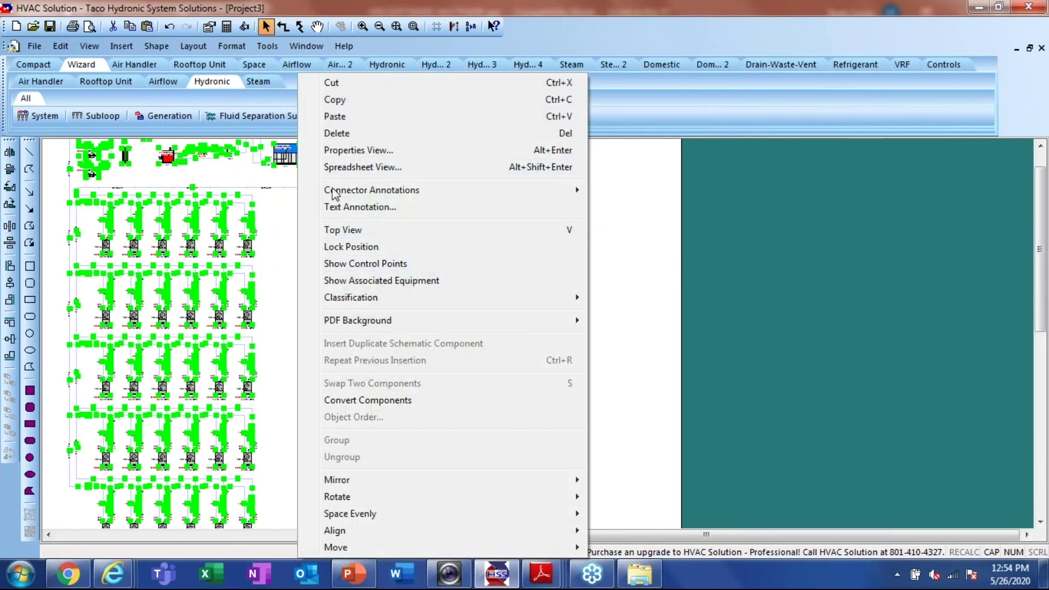
mouse_move(416, 189)
click(653, 191)
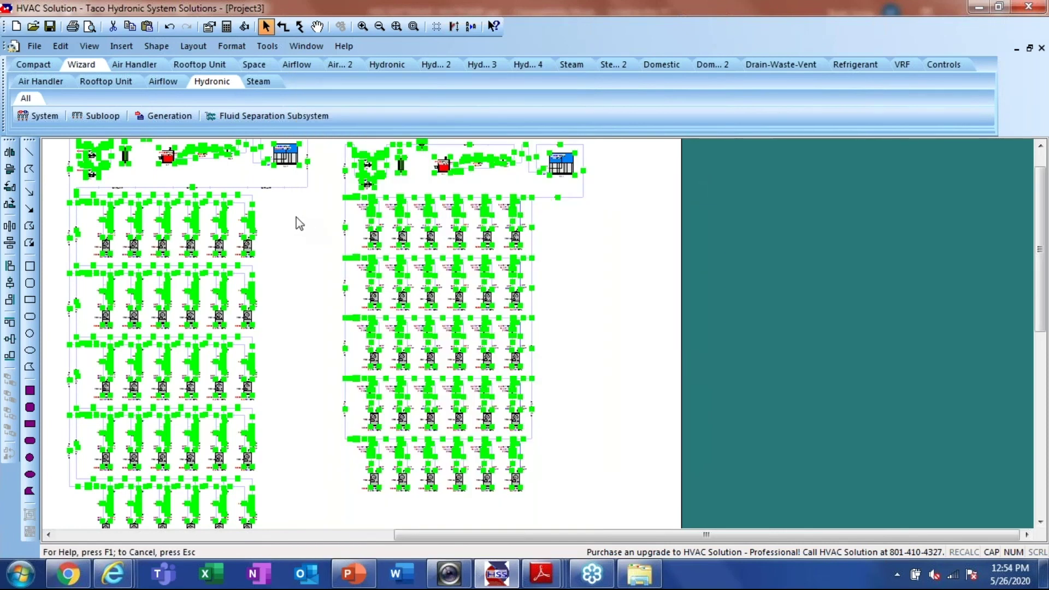
click(296, 198)
Compare the pipe sizes and layout of the single-pipe loops with those of the two-pipe loops
scroll(365, 187, up, 2)
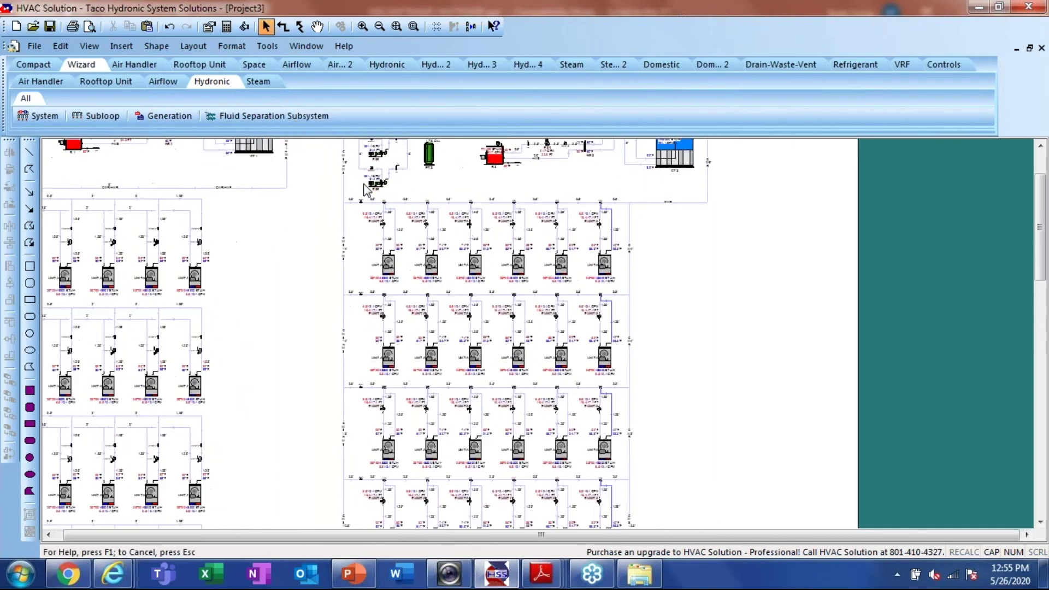
scroll(365, 187, up, 2)
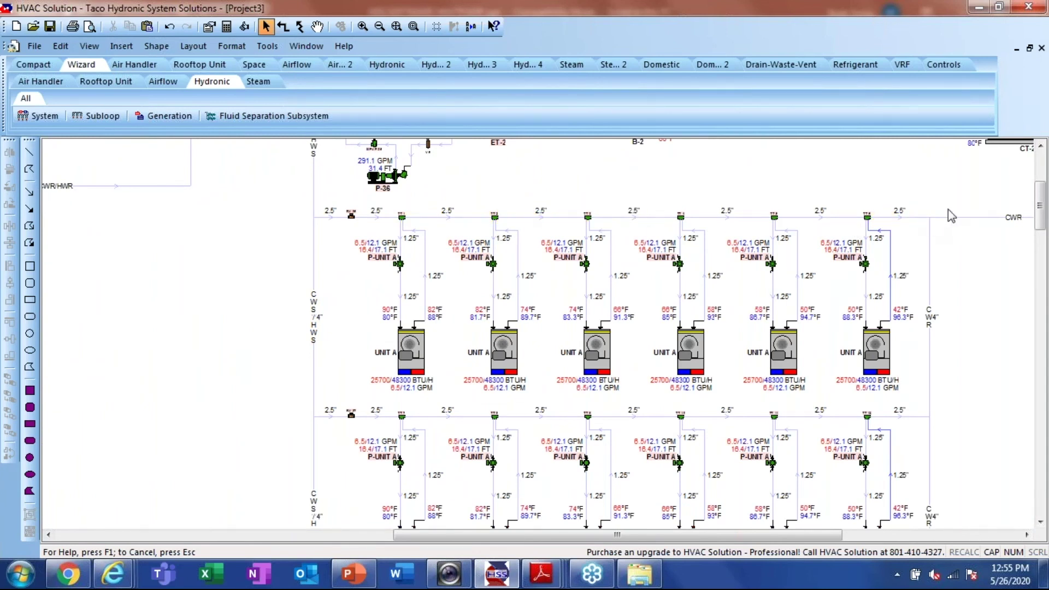
scroll(953, 211, down, 2)
scroll(955, 209, down, 3)
scroll(308, 202, up, 4)
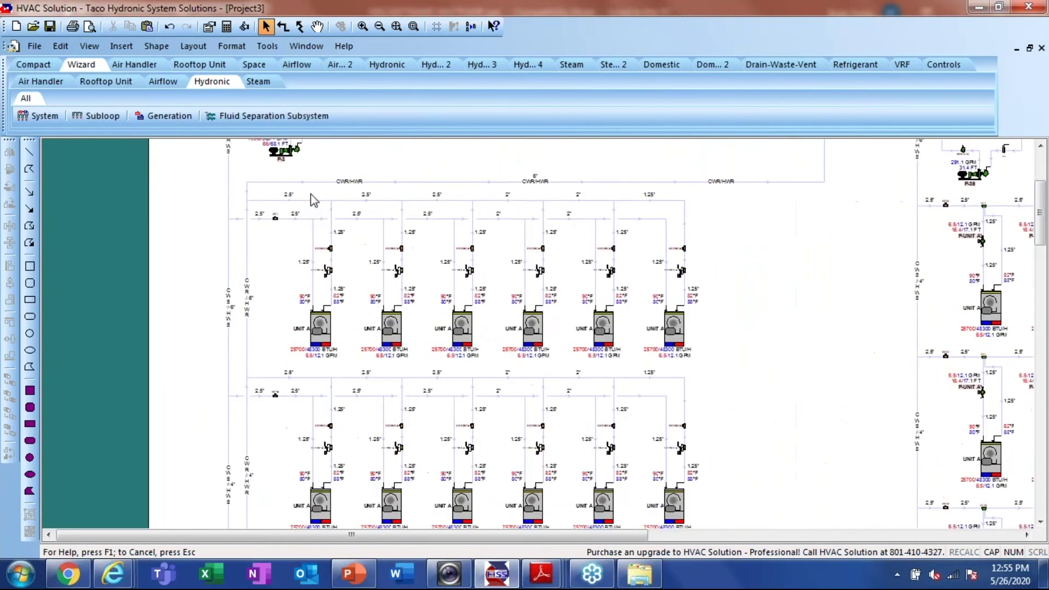
scroll(308, 203, up, 1)
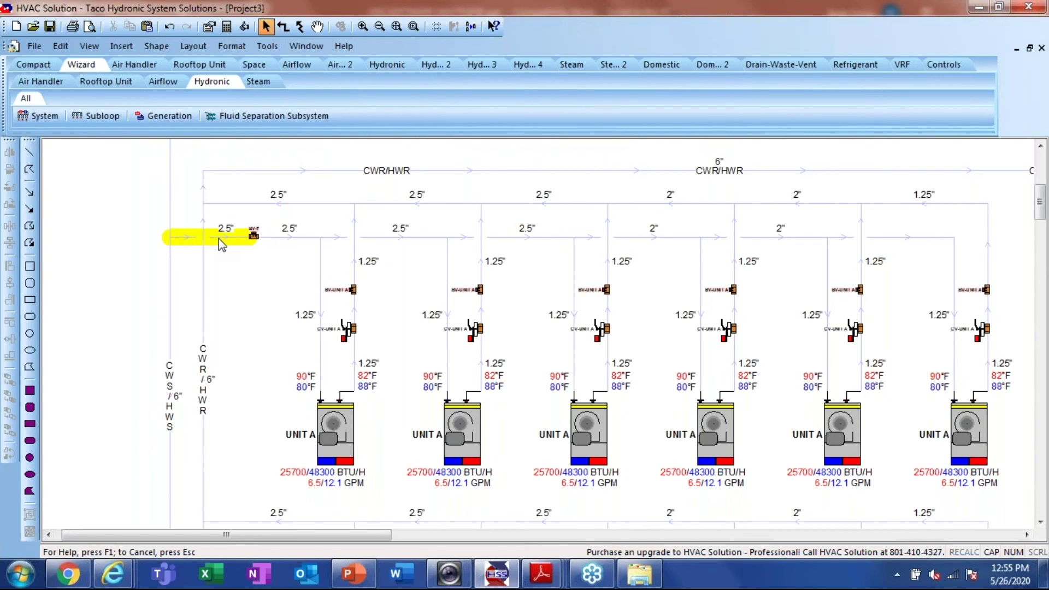
Apply a custom schematic scaling of 90% to the drawing and check how both systems fit the sheet
click(397, 28)
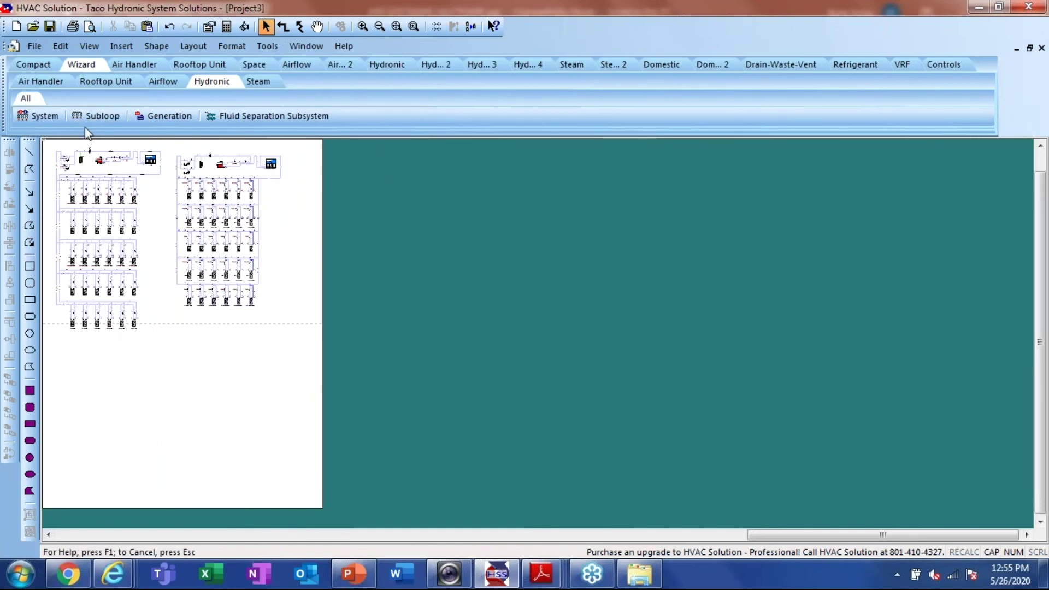
click(58, 45)
mouse_move(126, 435)
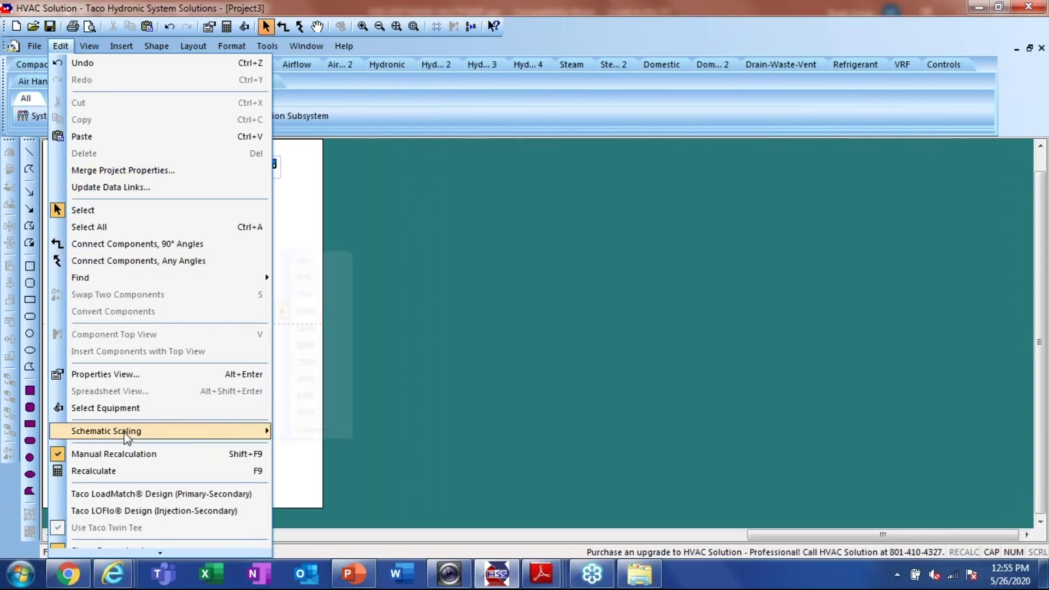
click(306, 429)
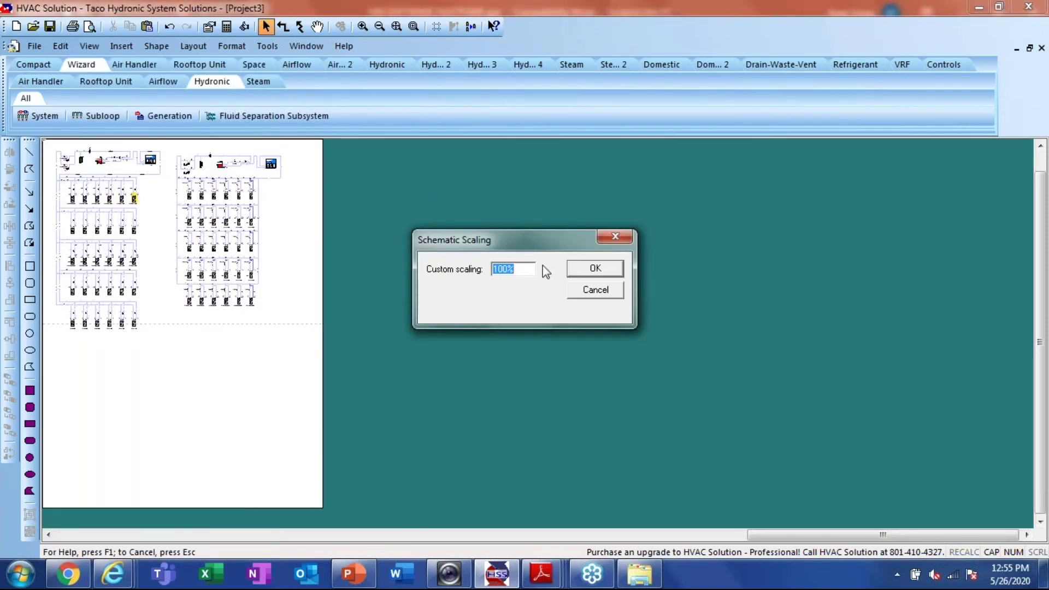
text(90)
click(595, 269)
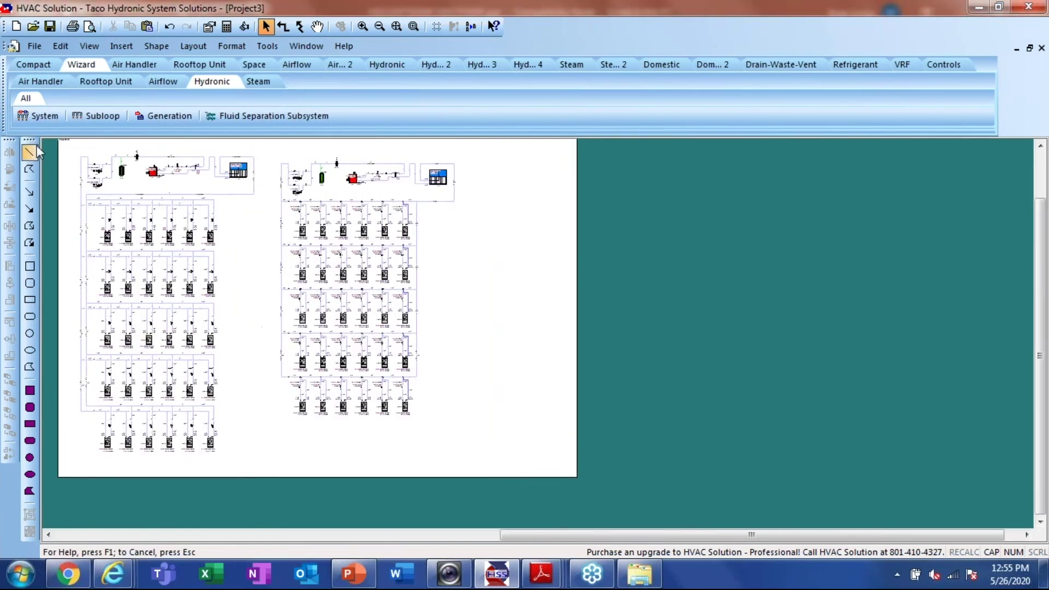
scroll(38, 146, up, 2)
scroll(326, 244, down, 5)
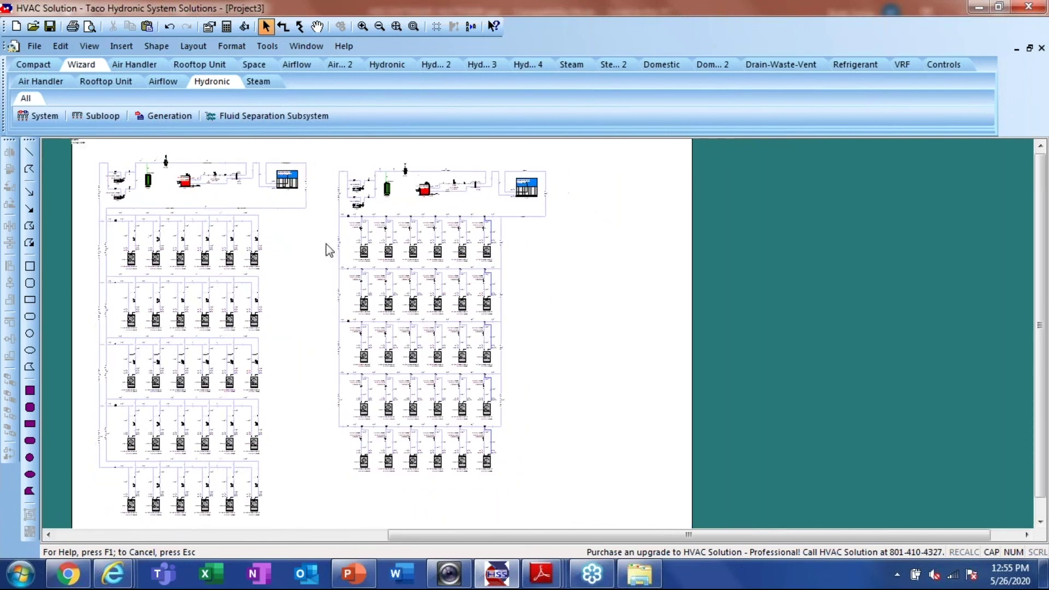
scroll(309, 252, up, 3)
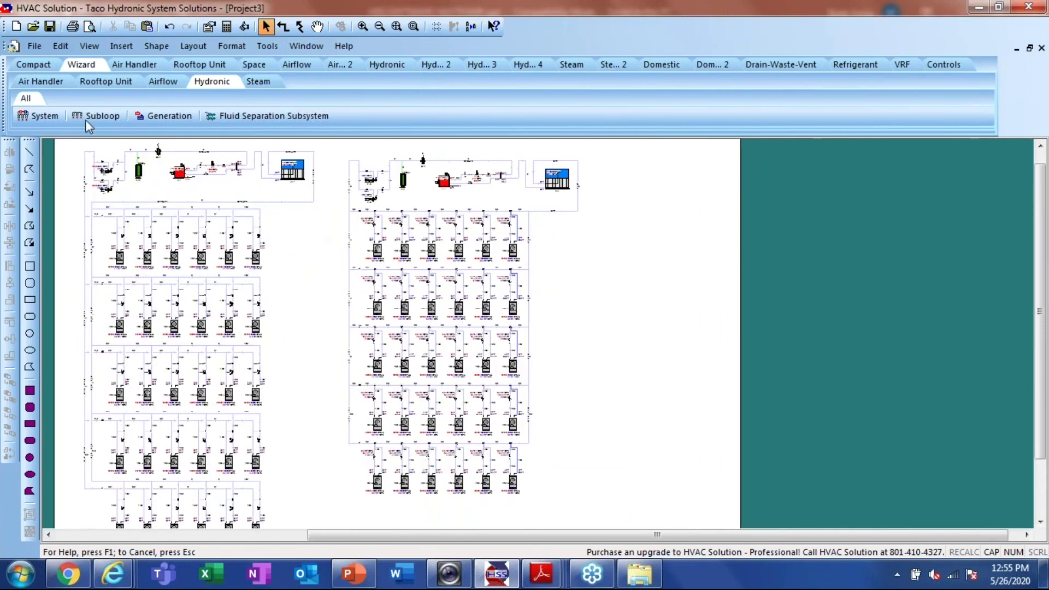
Compare the main pumps' flow and head in the two-pipe system with those in the LoadMatch single-pipe system
click(91, 130)
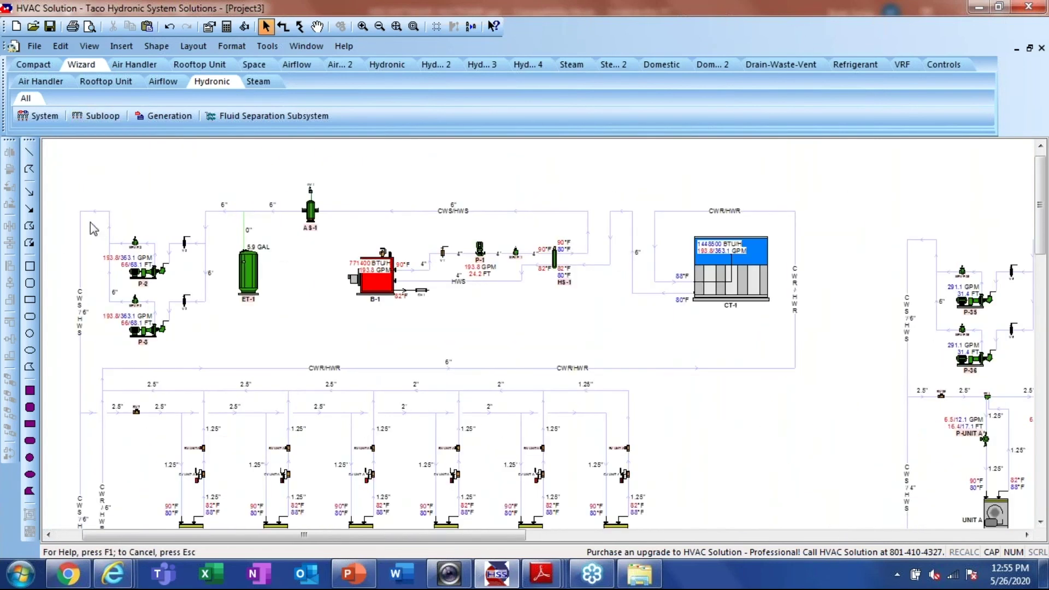
scroll(92, 262, down, 4)
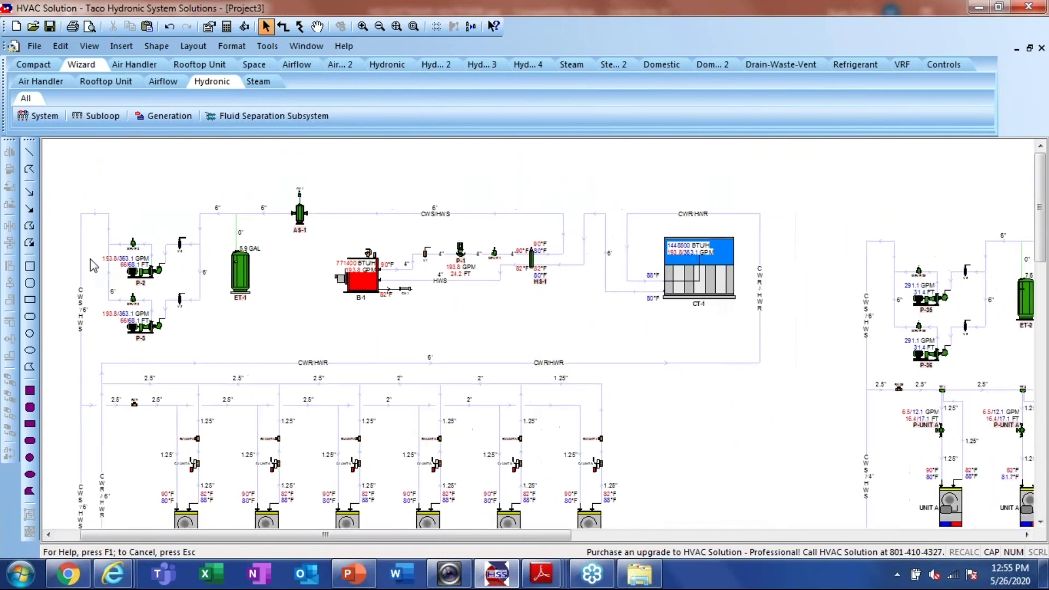
scroll(541, 307, up, 2)
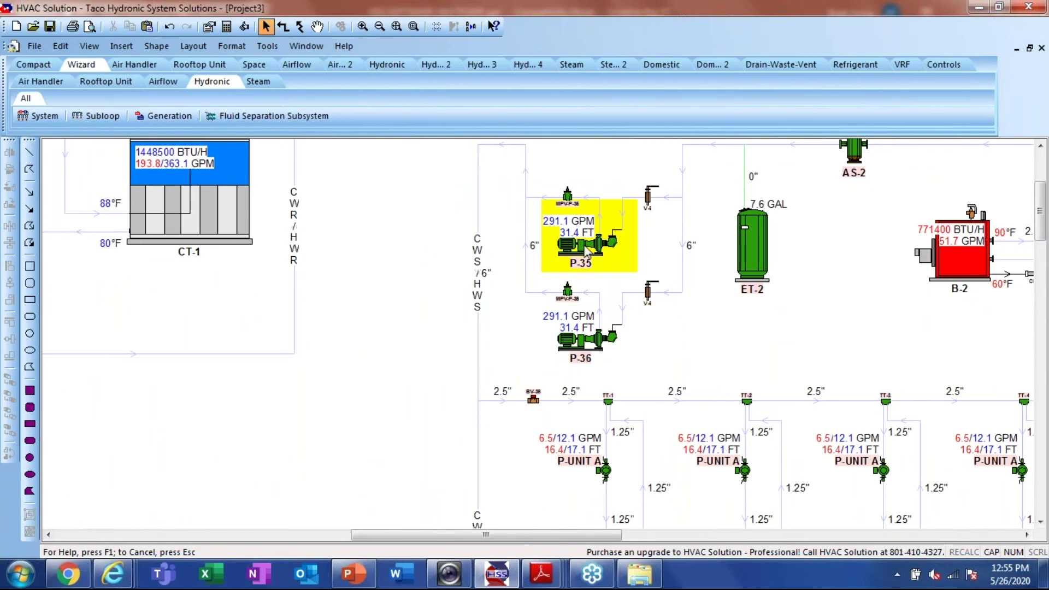
scroll(572, 239, down, 2)
scroll(575, 253, down, 2)
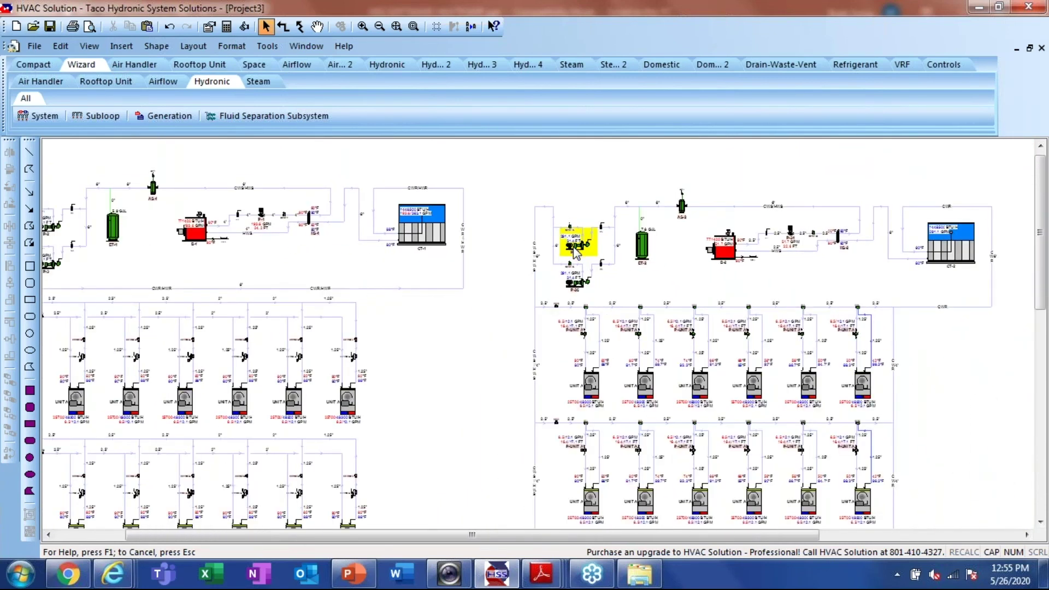
scroll(595, 258, down, 1)
scroll(163, 224, up, 4)
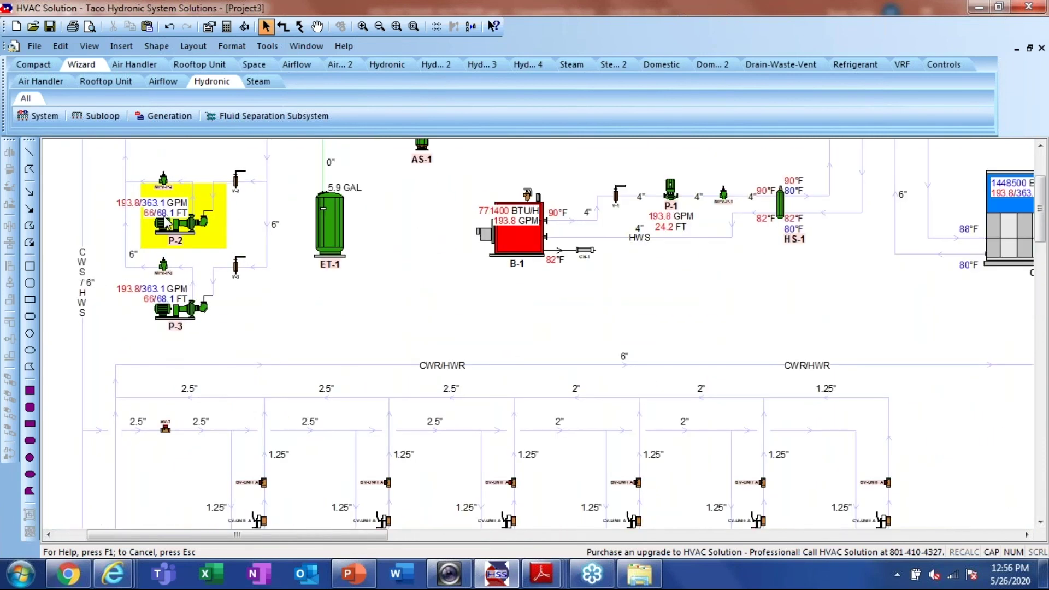
click(397, 26)
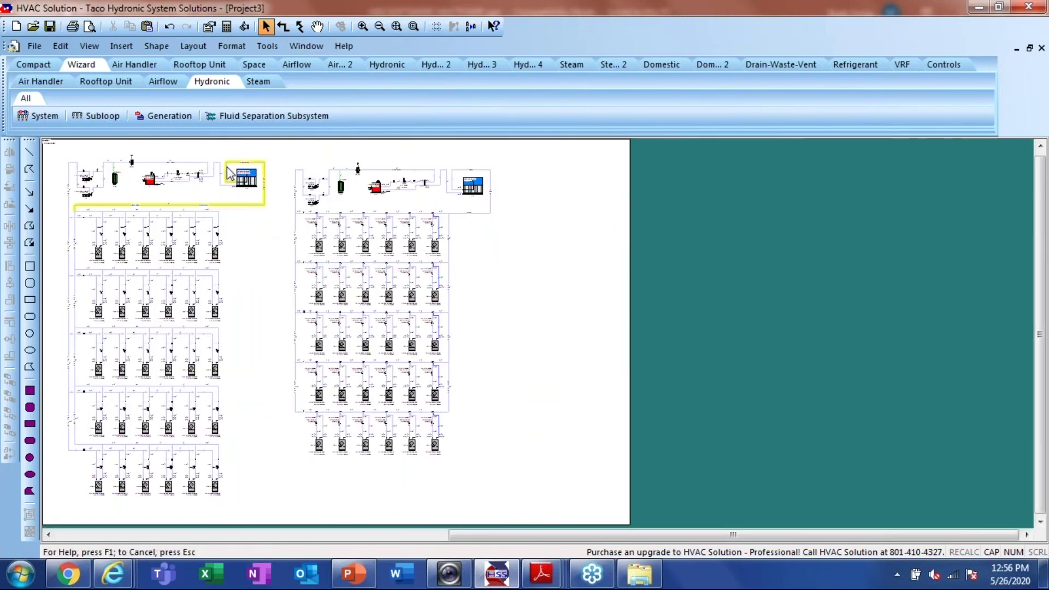
click(268, 115)
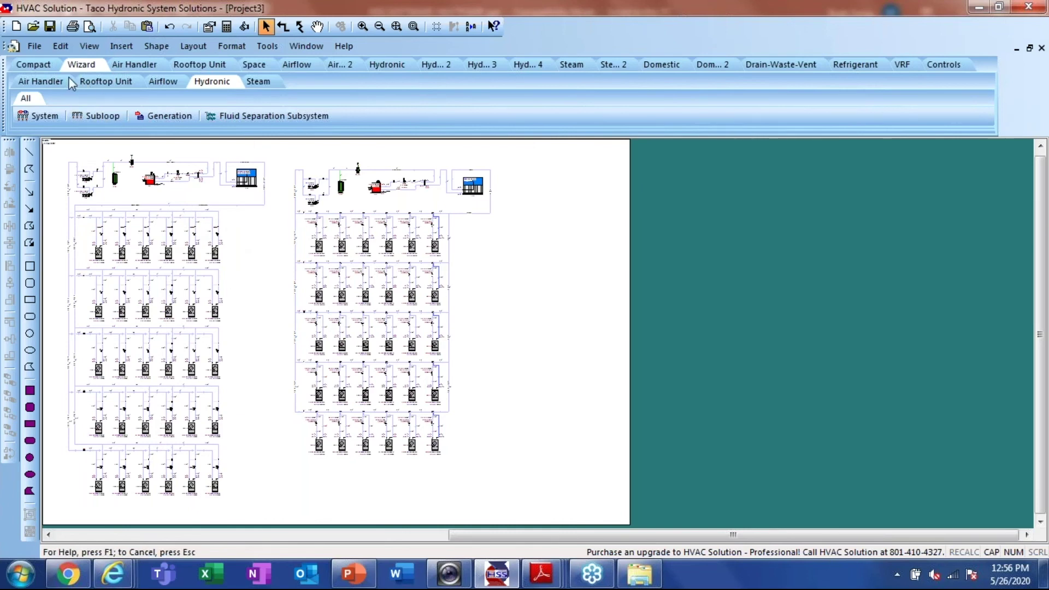
Generate a third hydronic system with the system wizard, including a Tank - High Efficiency (Air and Dirt) separator, and place it beside the single-pipe schematic
click(40, 113)
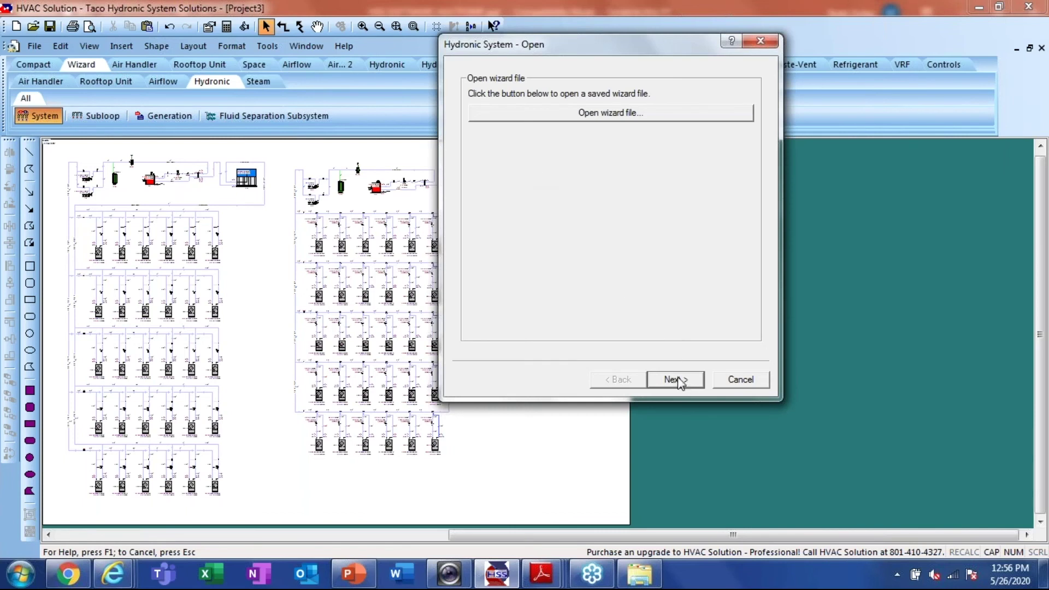
click(679, 378)
click(474, 112)
click(677, 379)
click(678, 380)
click(677, 381)
click(678, 381)
click(678, 382)
click(678, 382)
click(677, 381)
click(678, 381)
click(678, 382)
click(678, 382)
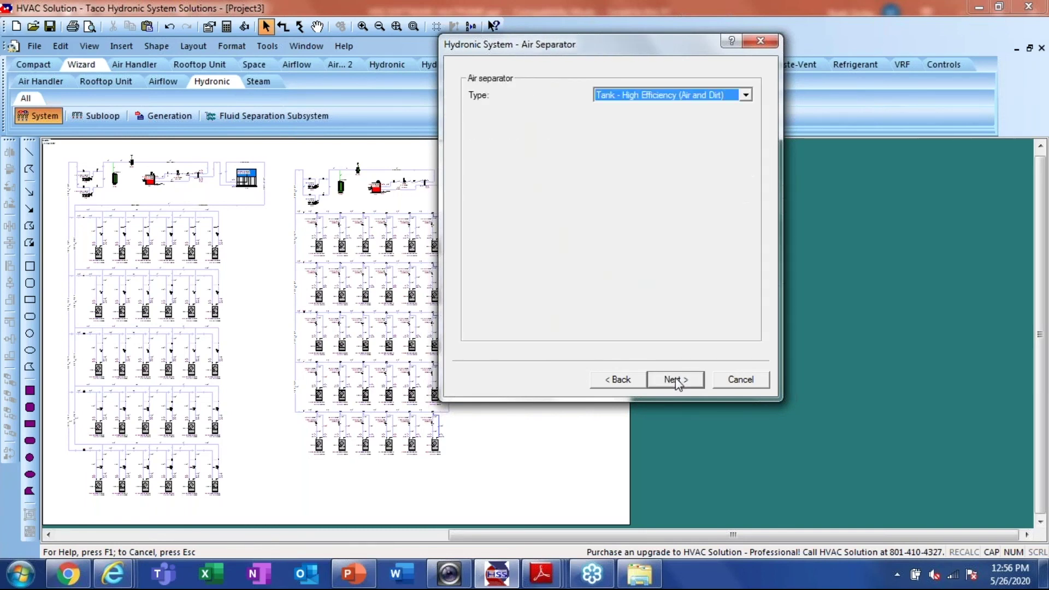
click(676, 380)
click(677, 380)
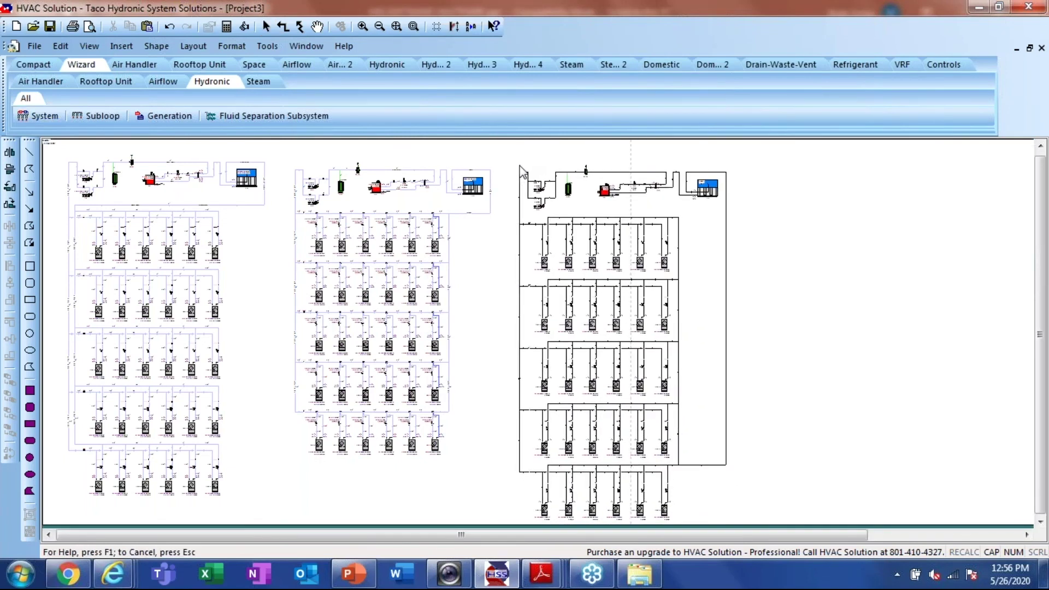
click(517, 169)
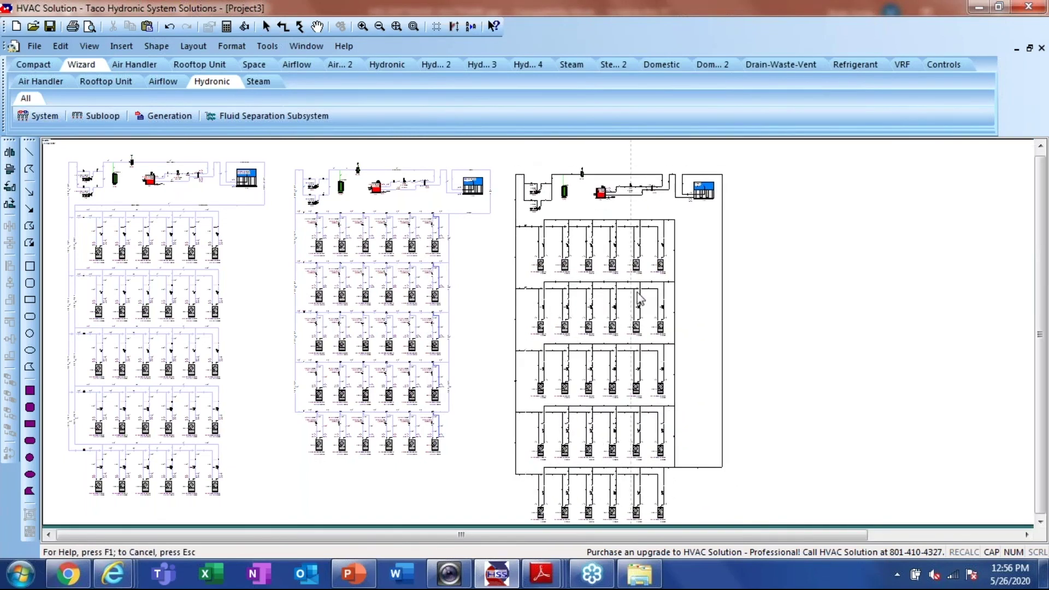
Set the third system's boiler to a 90°F heating-season leaving temperature, clear its cooling-season leaving temperature constraint, and calculate the system
double_click(598, 195)
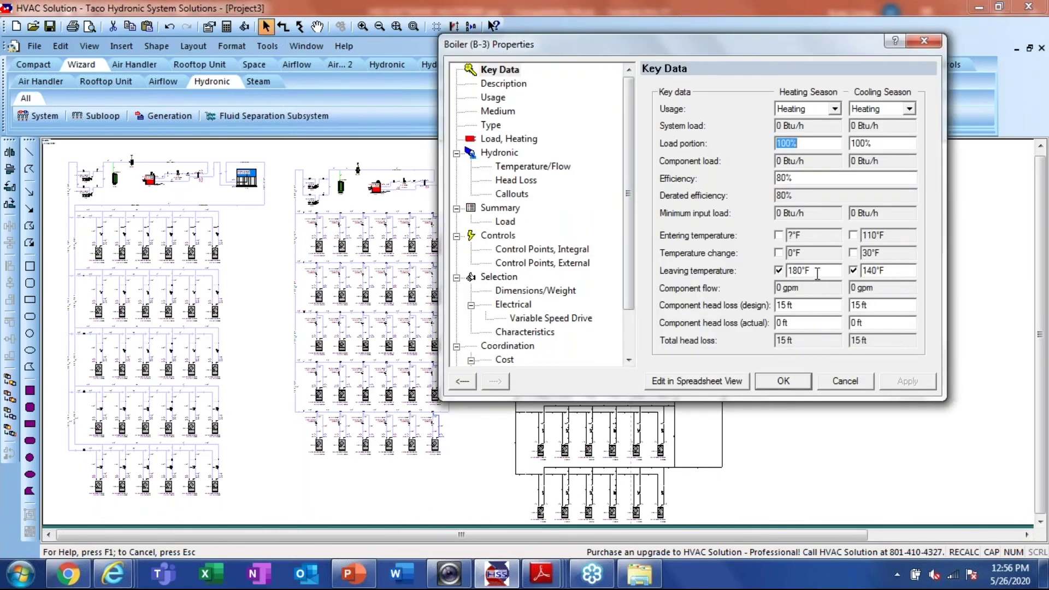
double_click(817, 273)
text(90)
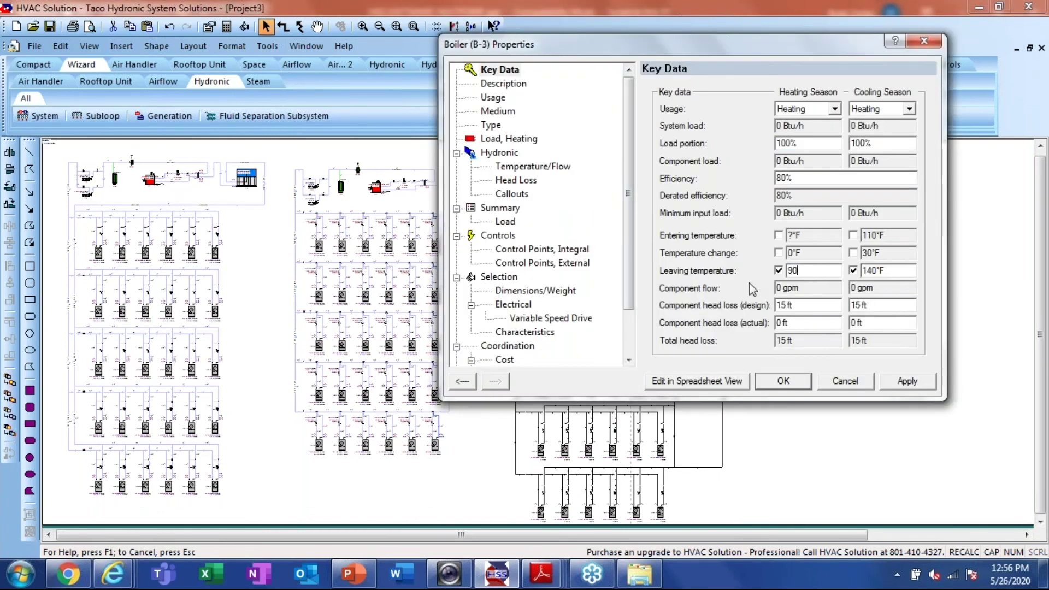
click(911, 109)
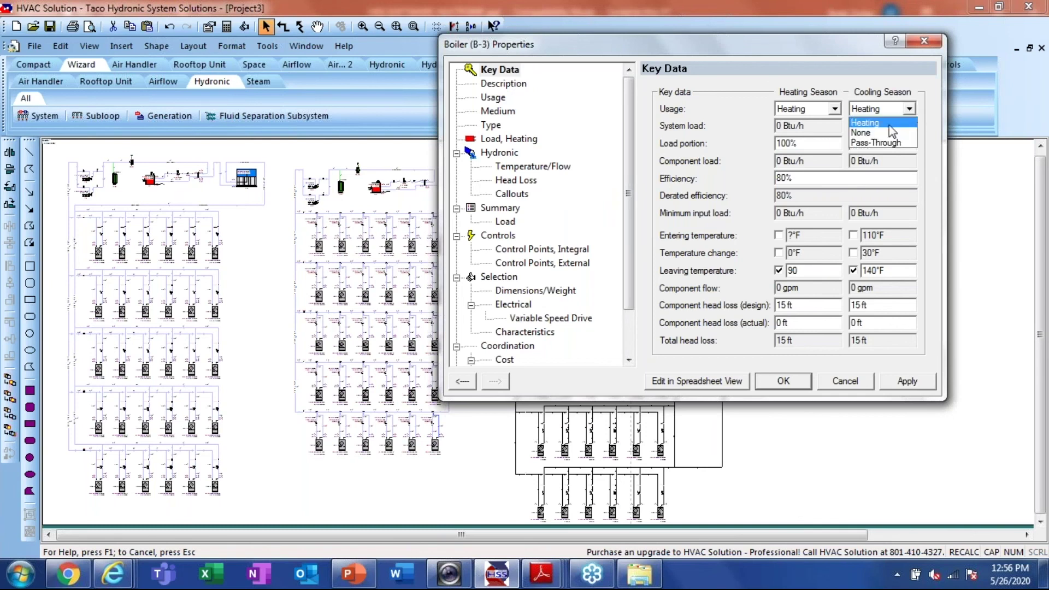
click(866, 117)
click(854, 270)
click(792, 380)
click(226, 27)
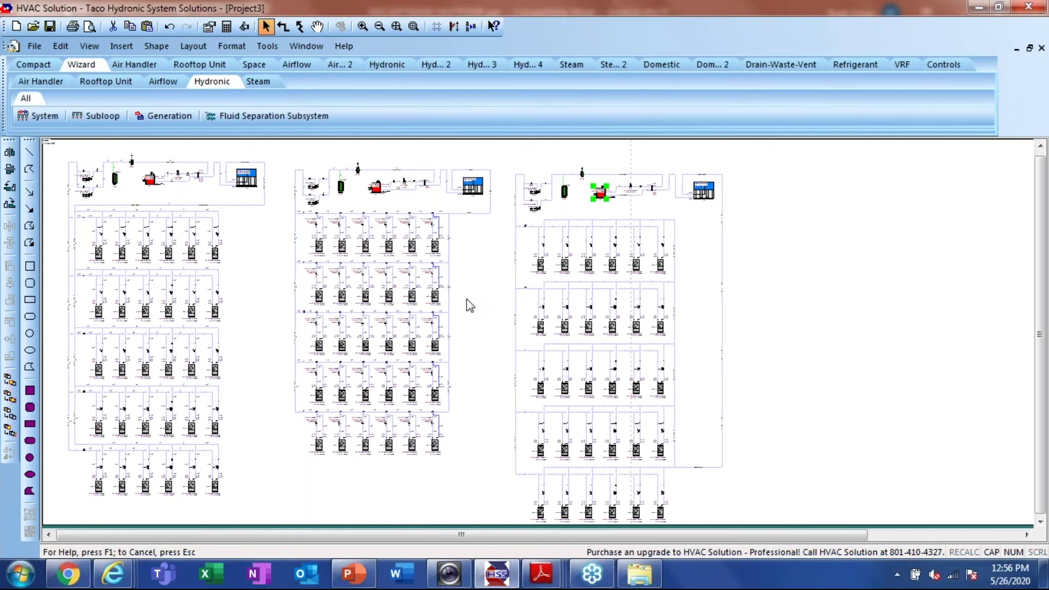
Shift the entire third schematic slightly up and left on the sheet, keeping it beside the other two systems
click(397, 26)
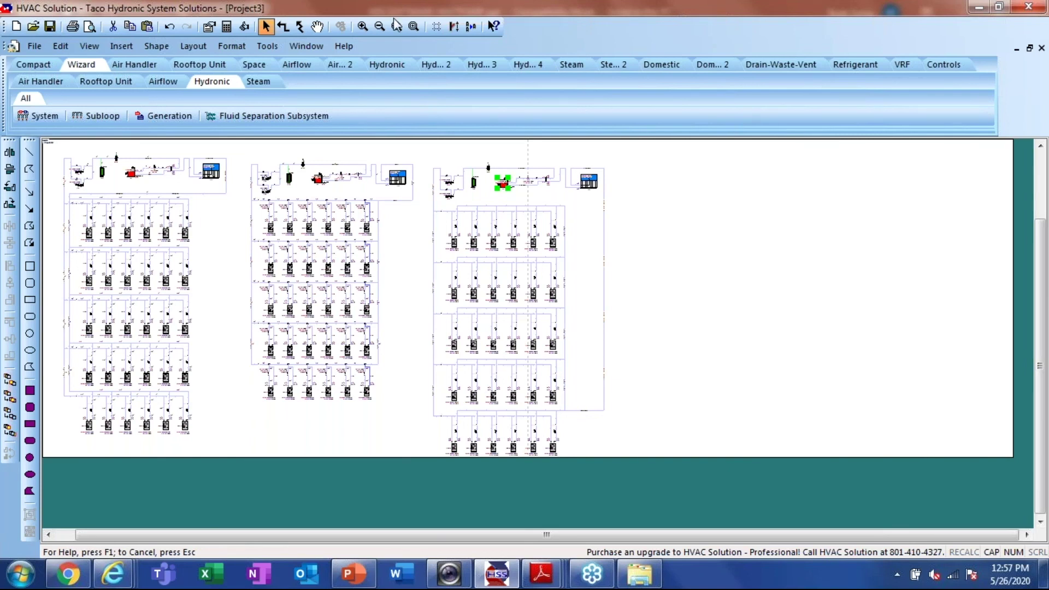
drag(425, 148, 619, 461)
mouse_move(594, 160)
mouse_down()
mouse_move(594, 137)
mouse_move(590, 177)
mouse_move(590, 155)
mouse_up()
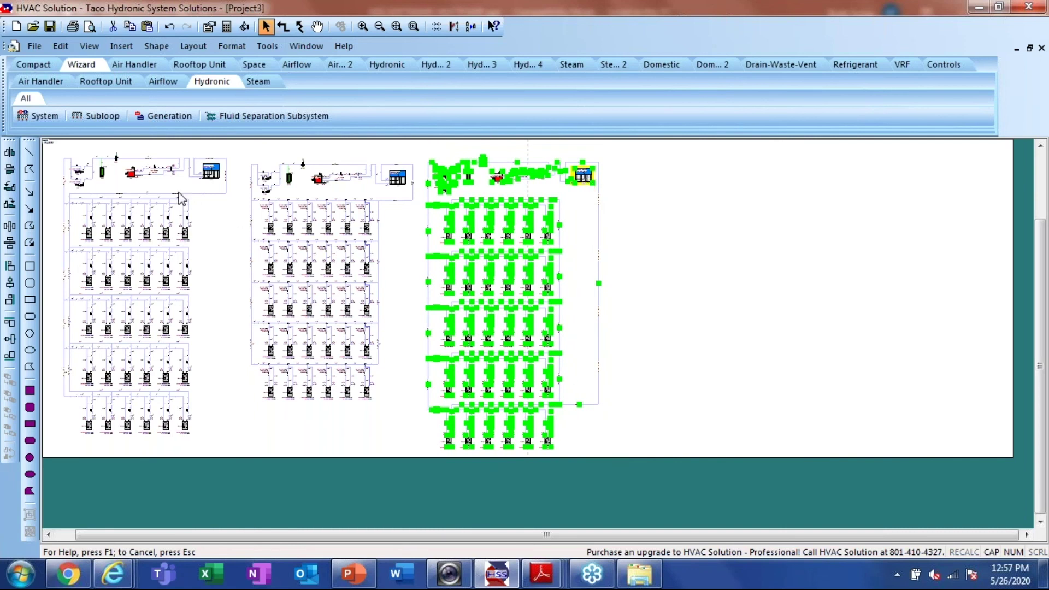
scroll(113, 189, up, 1)
click(254, 259)
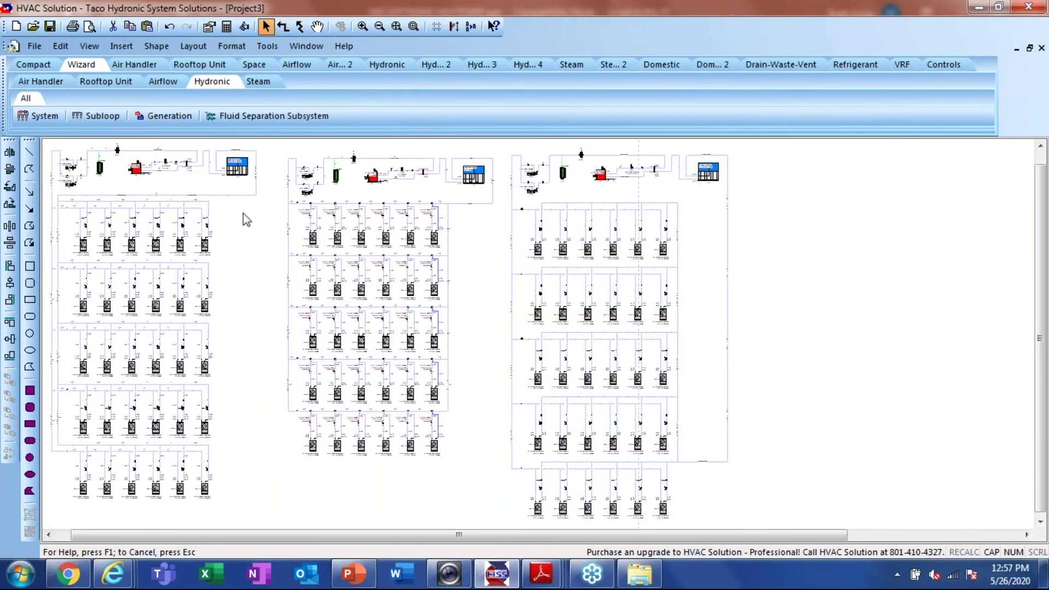
scroll(291, 151, down, 1)
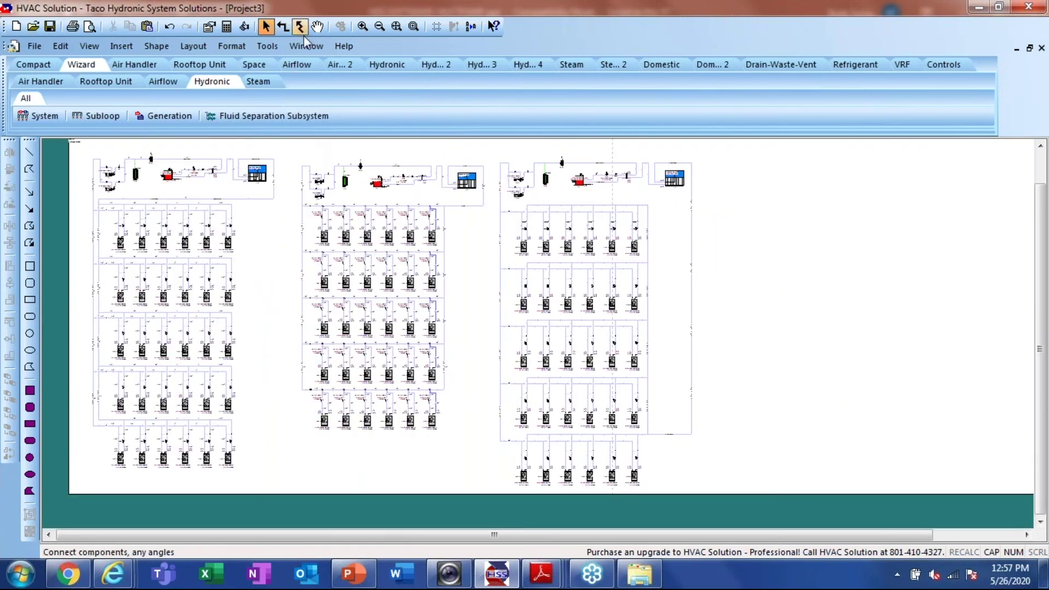
Switch to the Project2 drawing and fit its five-floor heat pump schematic in view
click(306, 46)
click(320, 171)
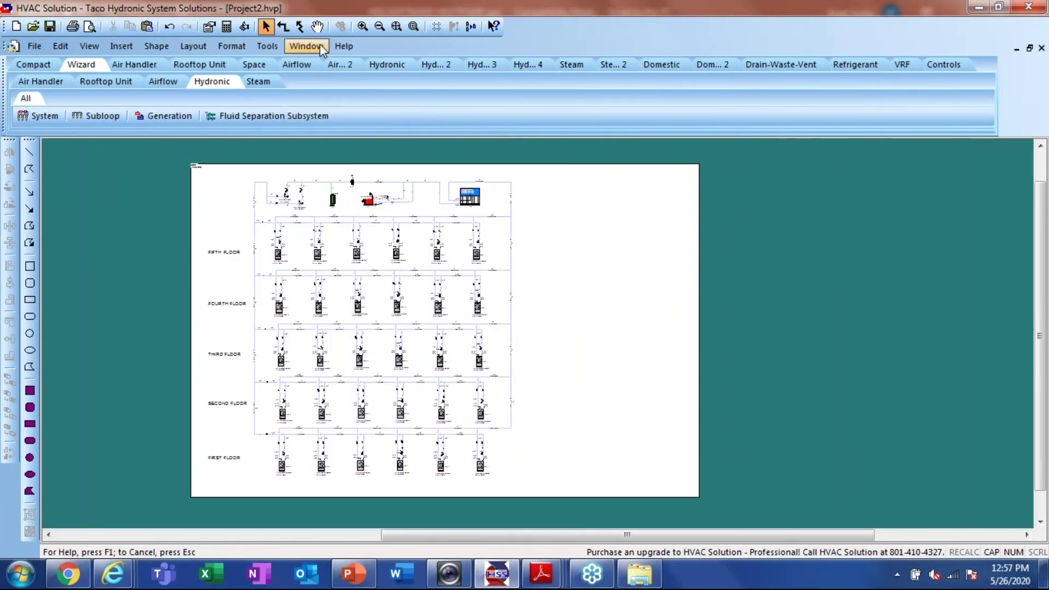
click(394, 26)
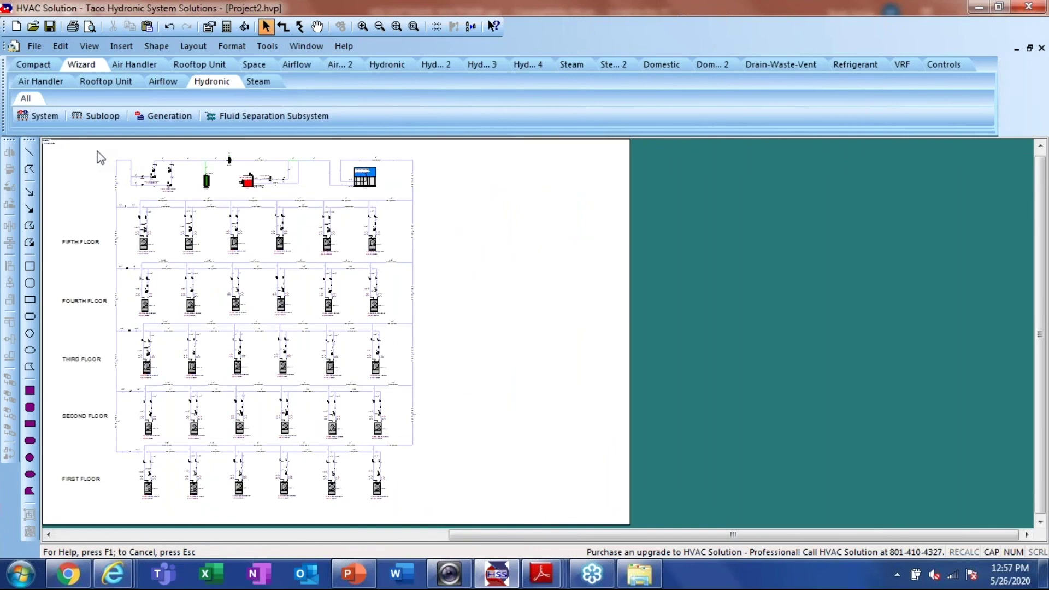
mouse_move(97, 150)
mouse_down()
mouse_move(346, 374)
mouse_move(478, 519)
mouse_move(470, 504)
mouse_up()
right_click(505, 337)
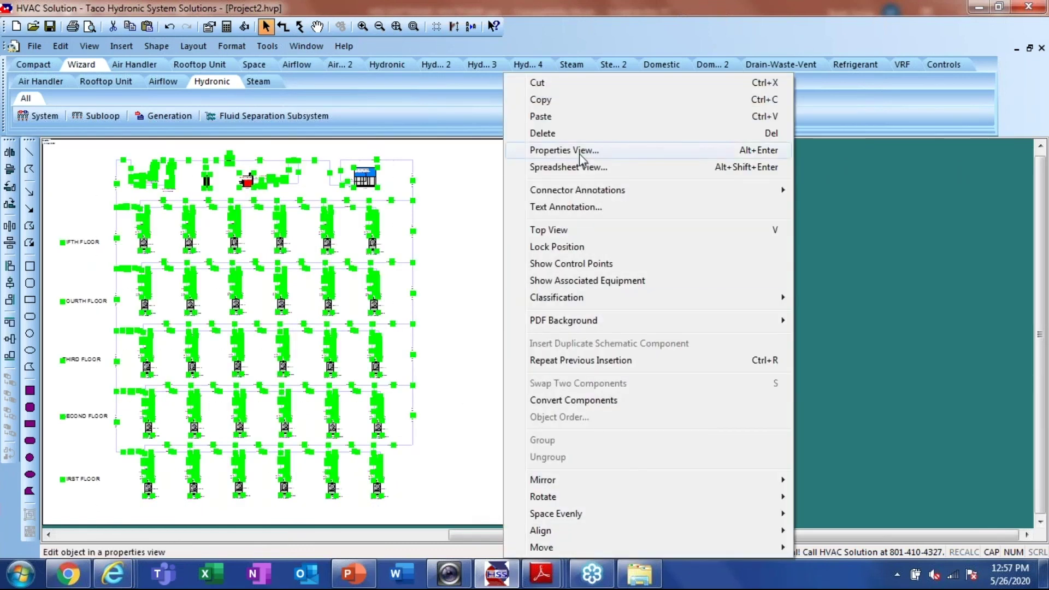
mouse_move(623, 191)
mouse_move(850, 434)
click(955, 216)
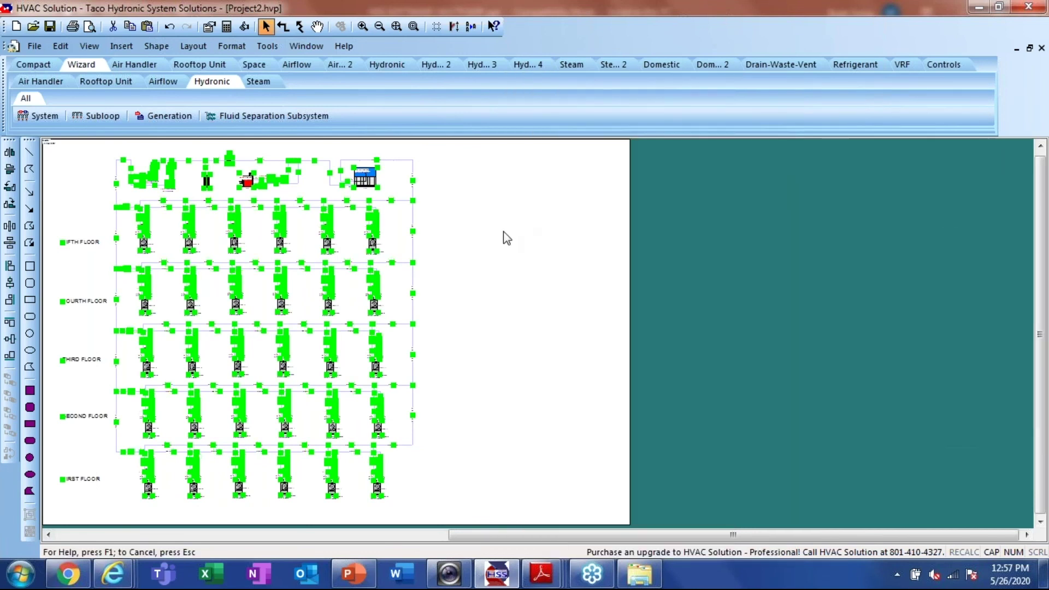
click(504, 231)
Add diameter annotations to all the piping in the five-floor Project2 schematic
scroll(84, 181, up, 4)
scroll(281, 192, up, 4)
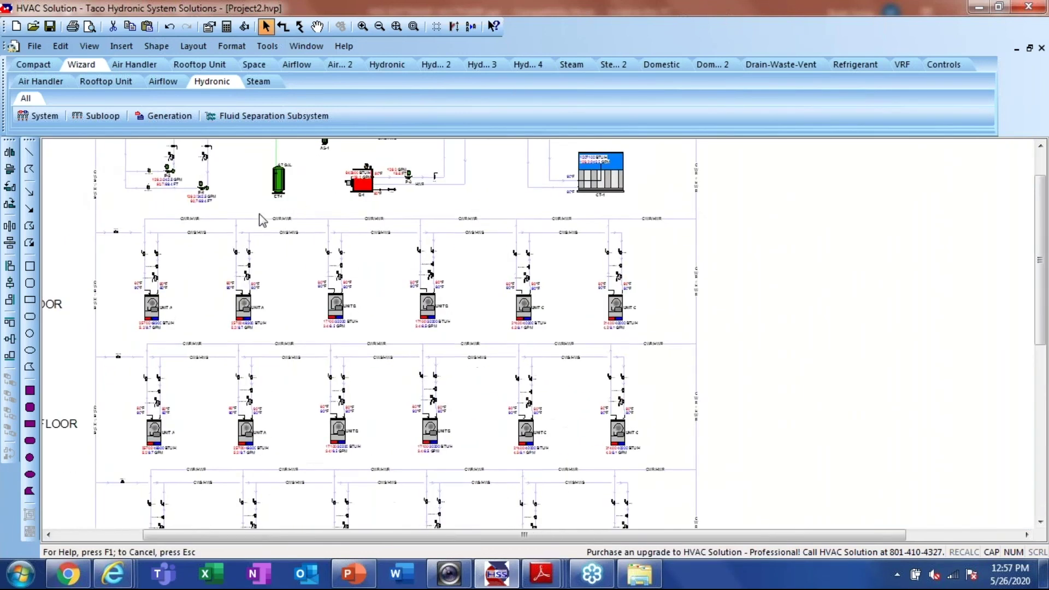
scroll(314, 293, down, 5)
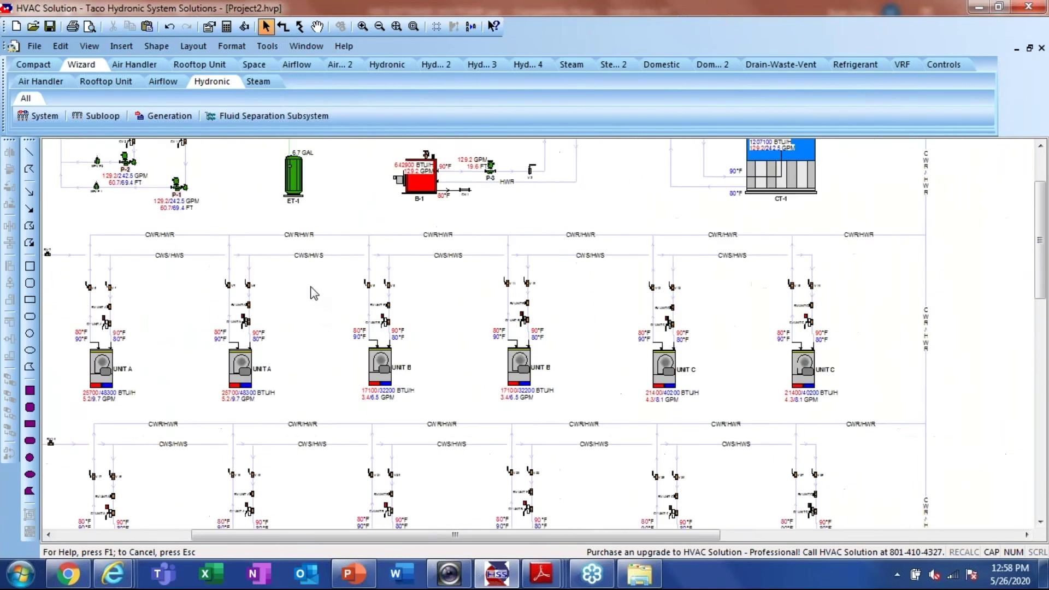
click(396, 28)
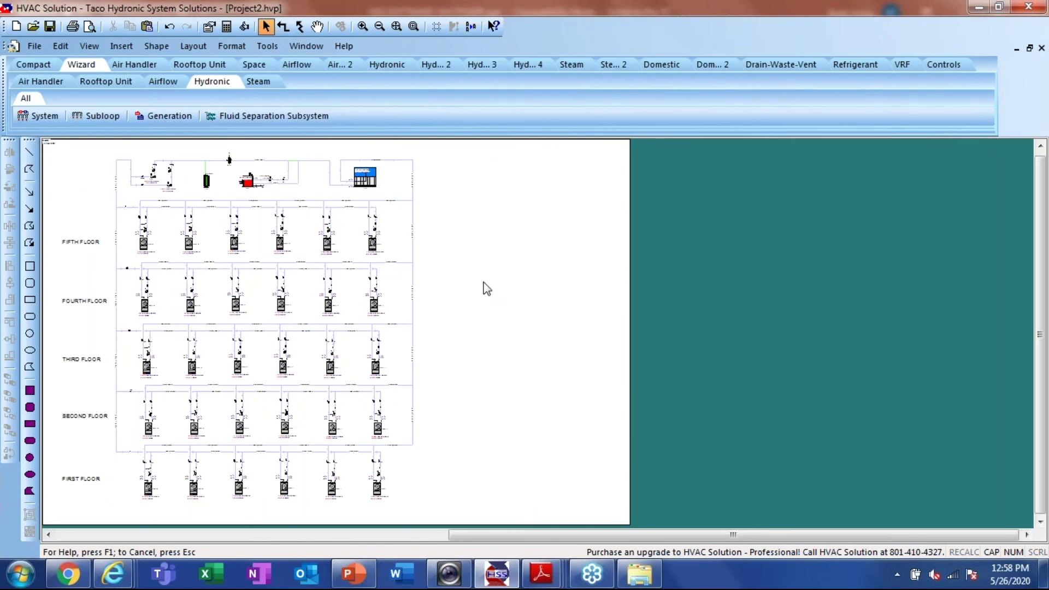
key(ctrl+a)
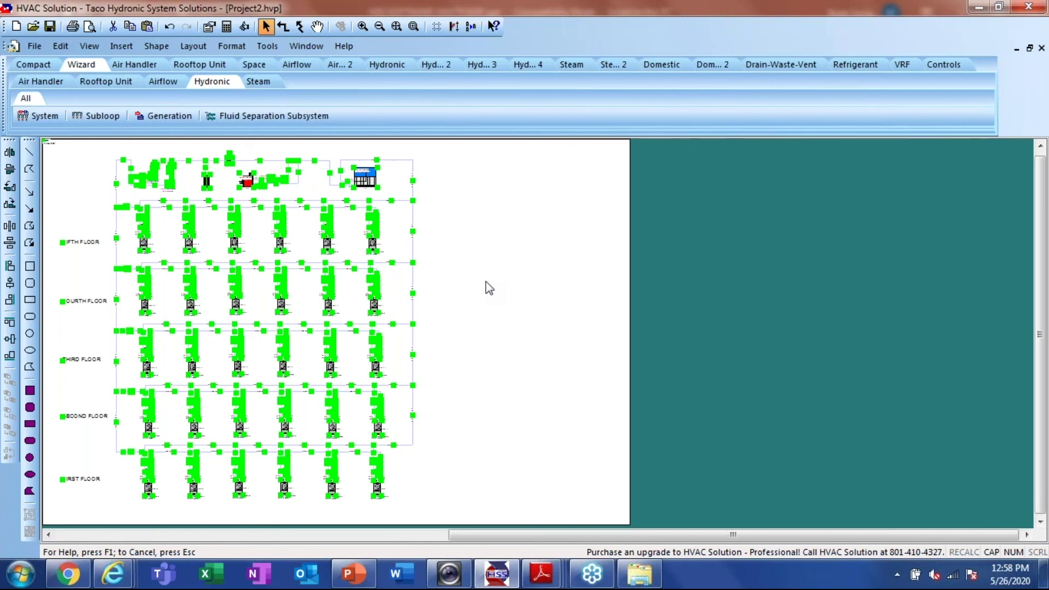
right_click(503, 236)
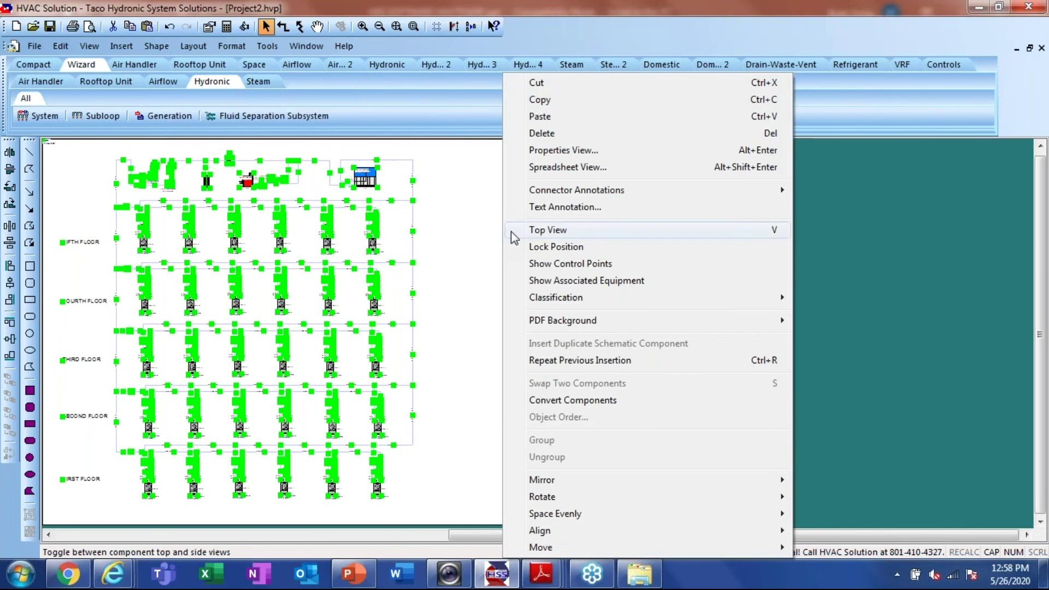
mouse_move(554, 193)
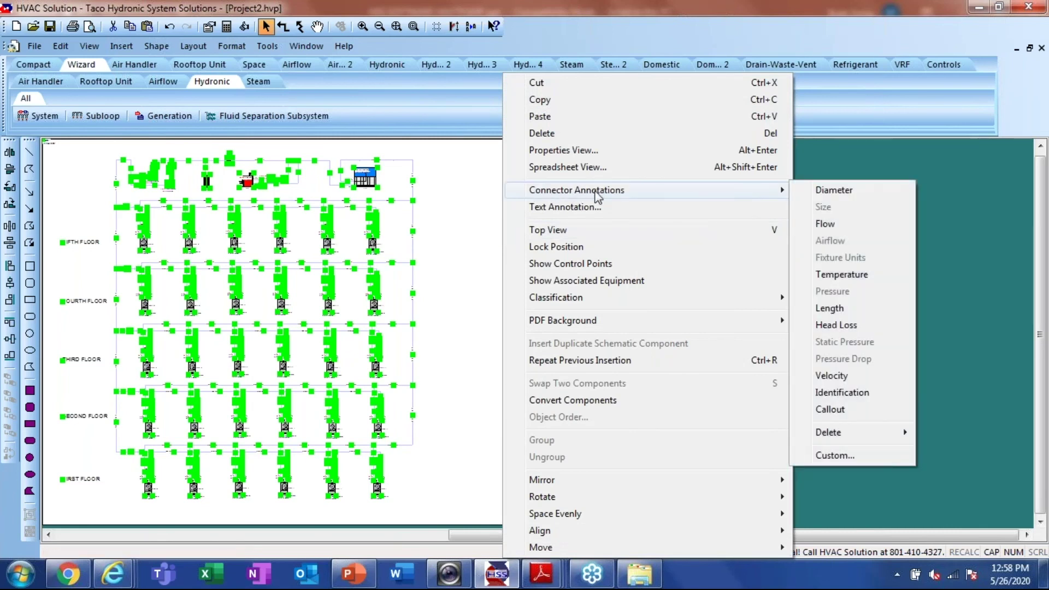
click(830, 192)
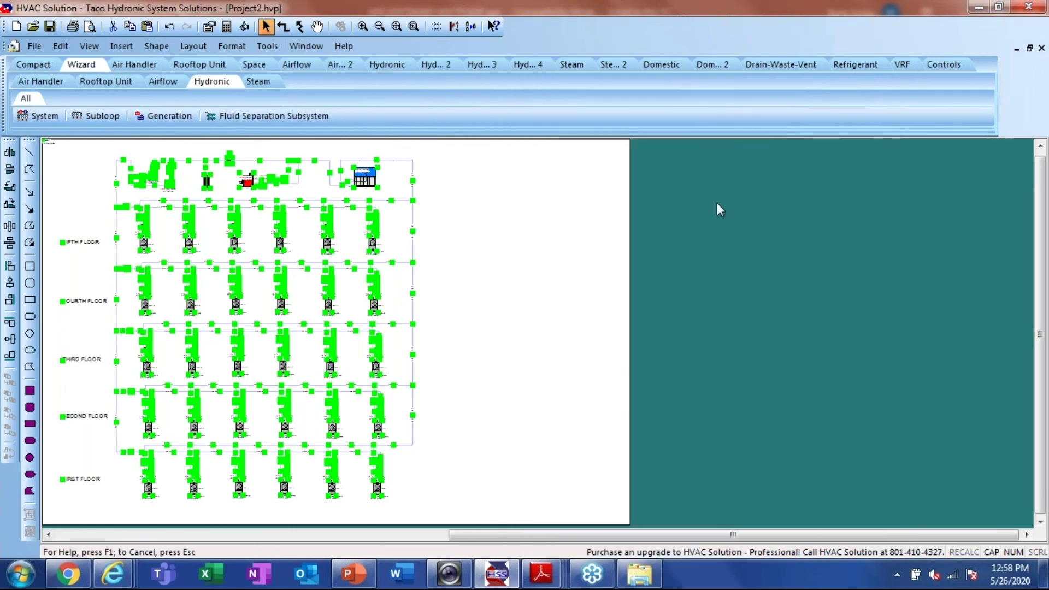
click(510, 227)
Examine the annotated pipe sizes on the supply and return mains and unit branches of the Project2 upper floors
scroll(127, 207, up, 8)
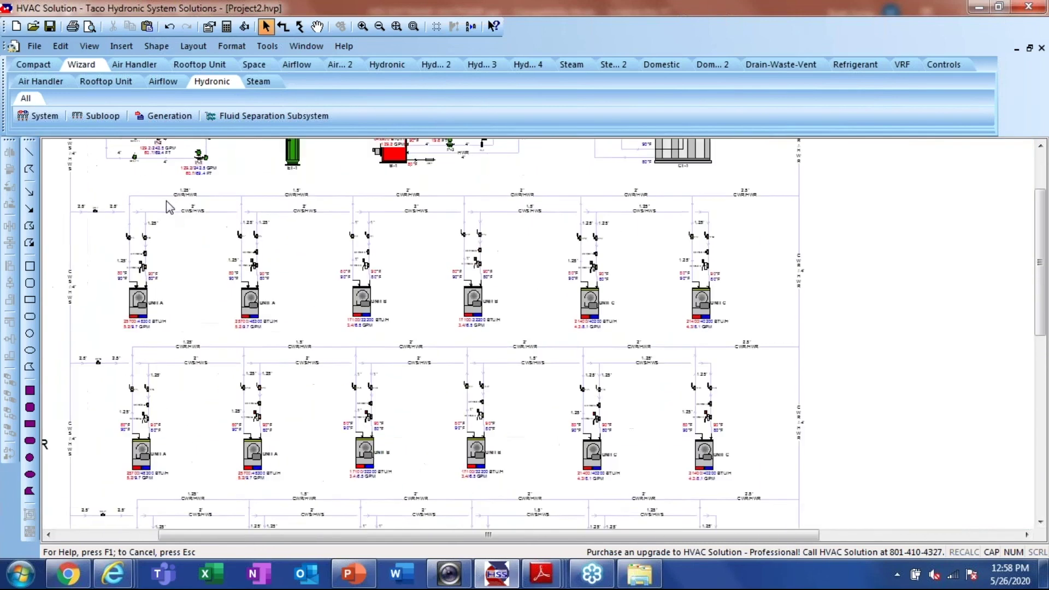
scroll(90, 198, up, 4)
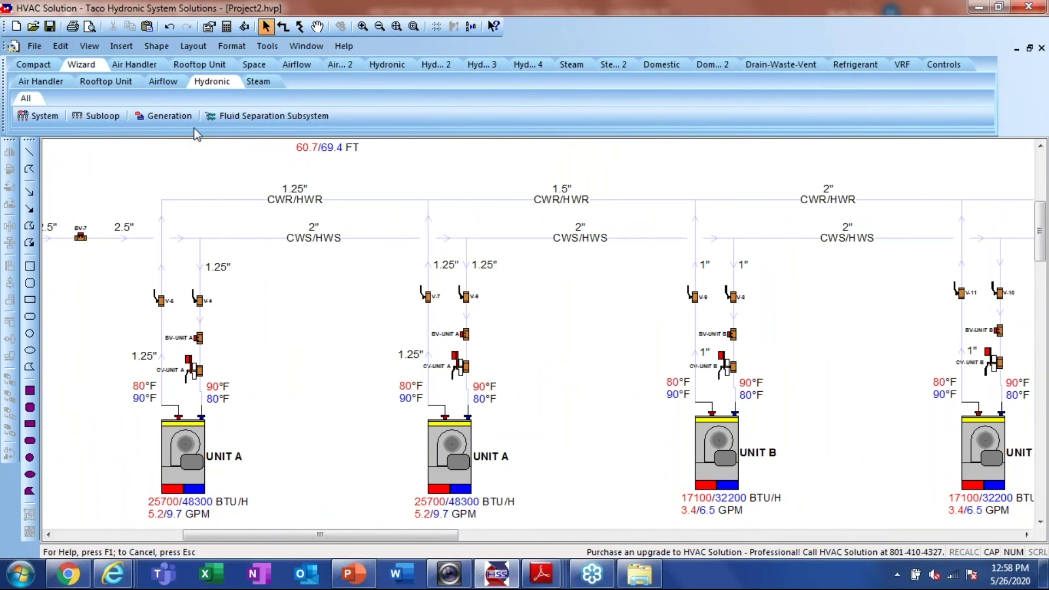
click(396, 26)
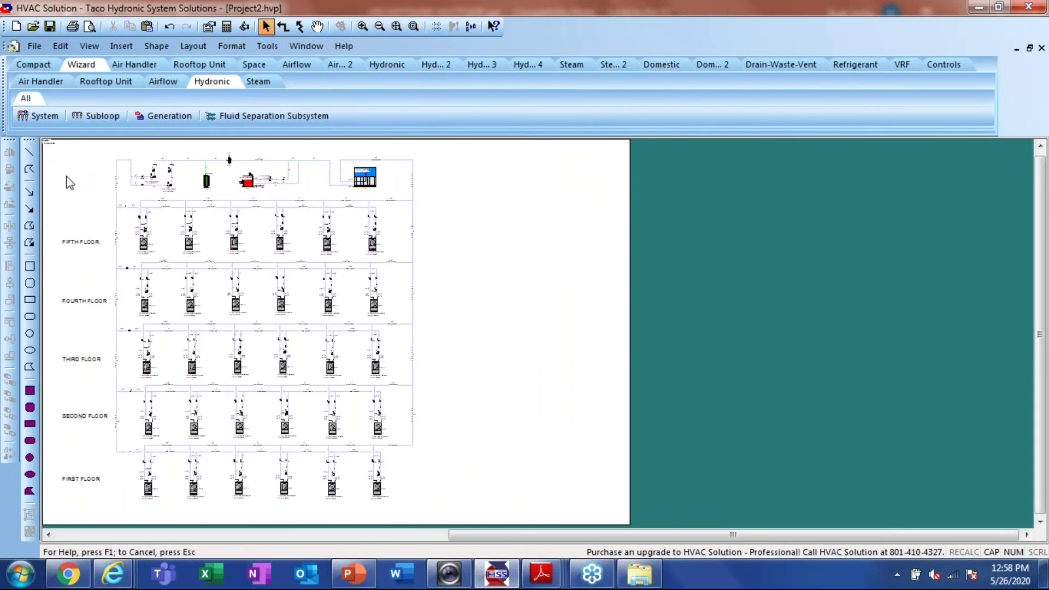
scroll(51, 158, up, 3)
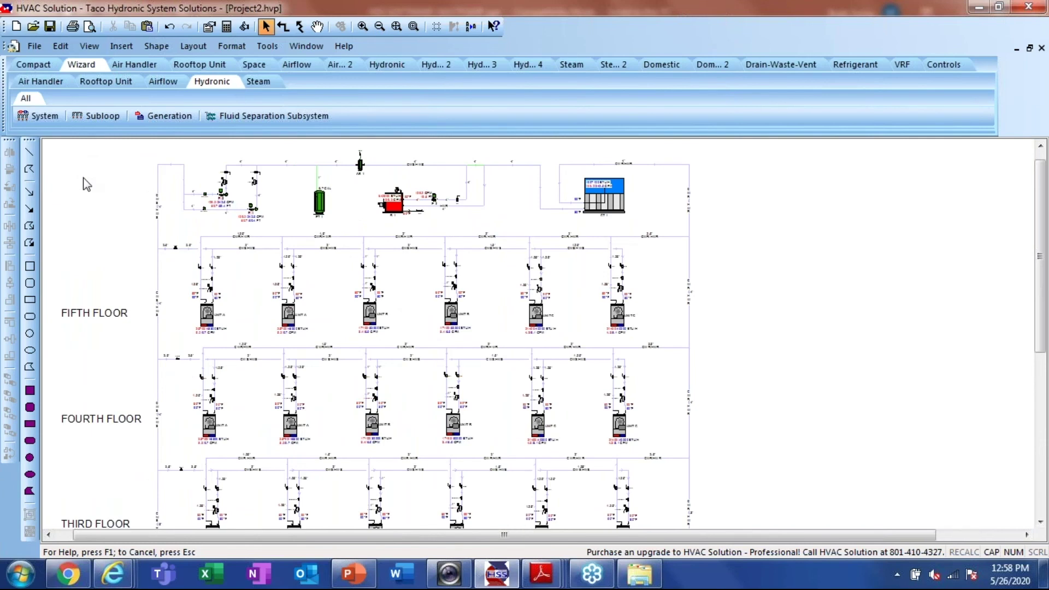
scroll(98, 207, up, 1)
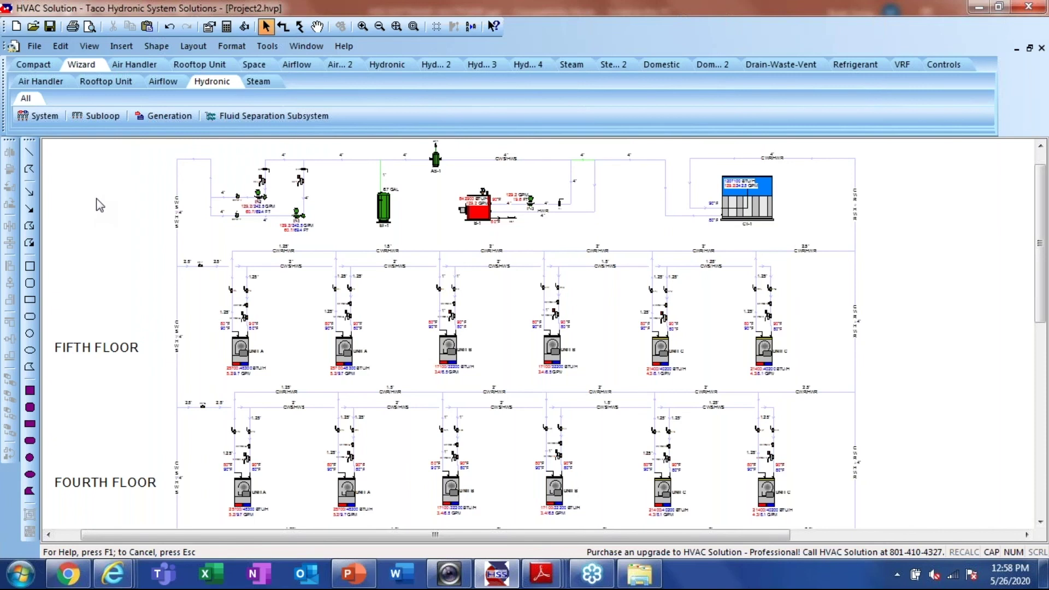
Try to insert domestic shower heads with mixing valves, first the private type and then the public type
click(660, 64)
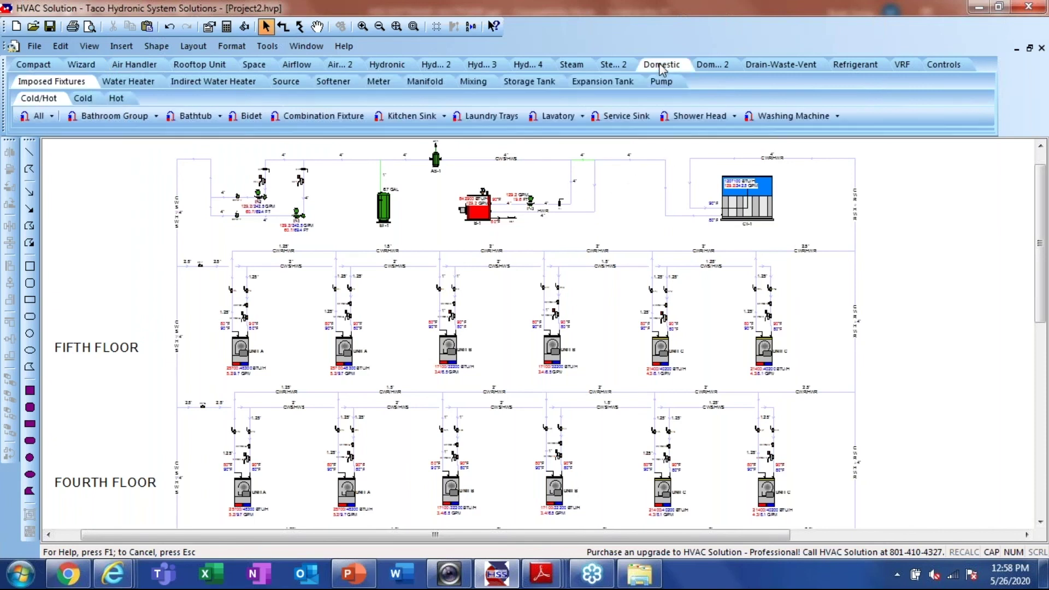
click(697, 116)
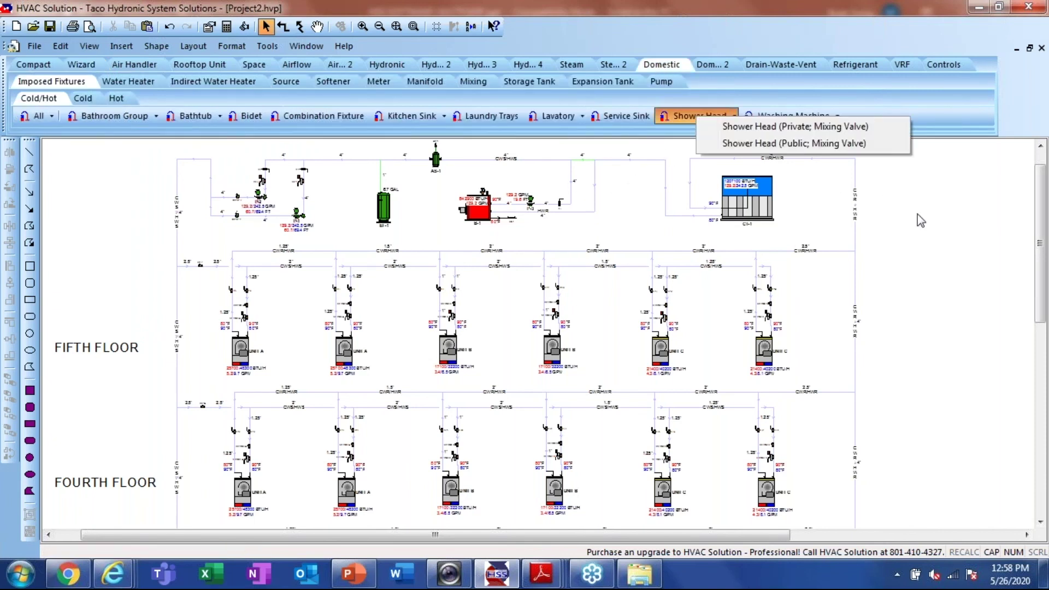
click(772, 129)
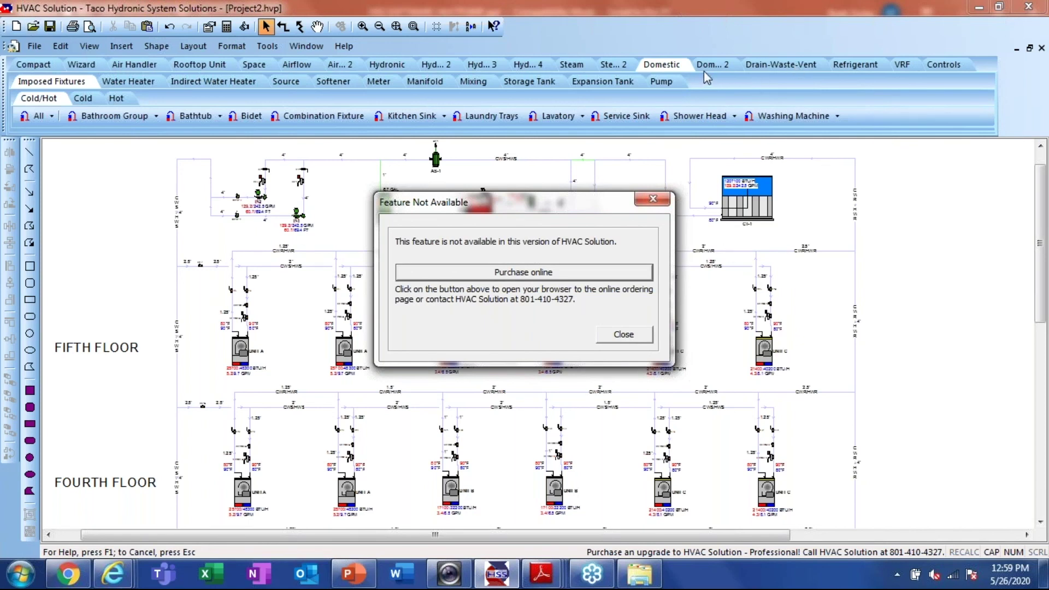
click(632, 339)
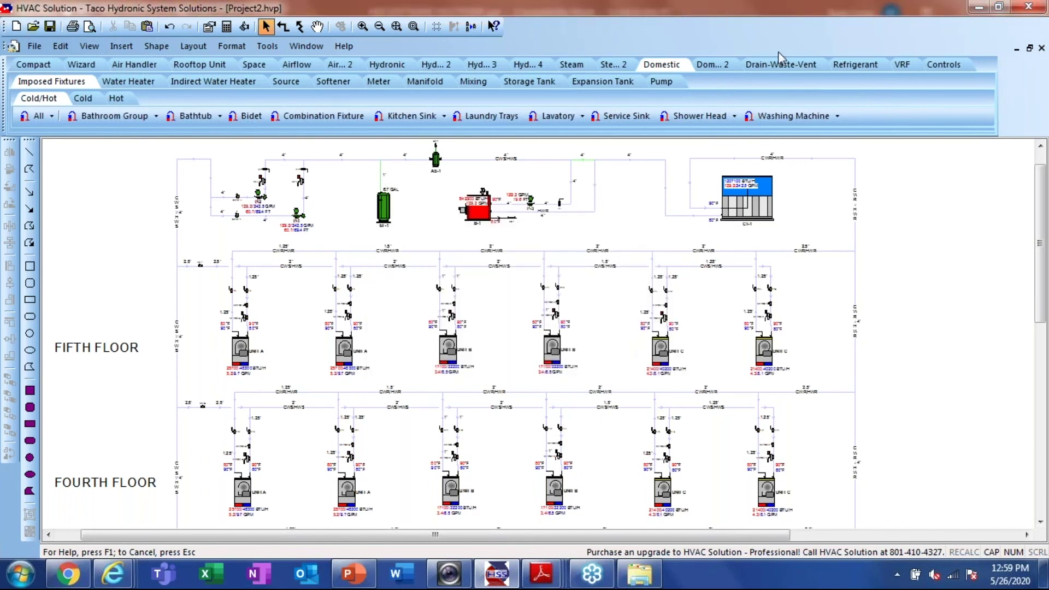
click(712, 115)
click(776, 141)
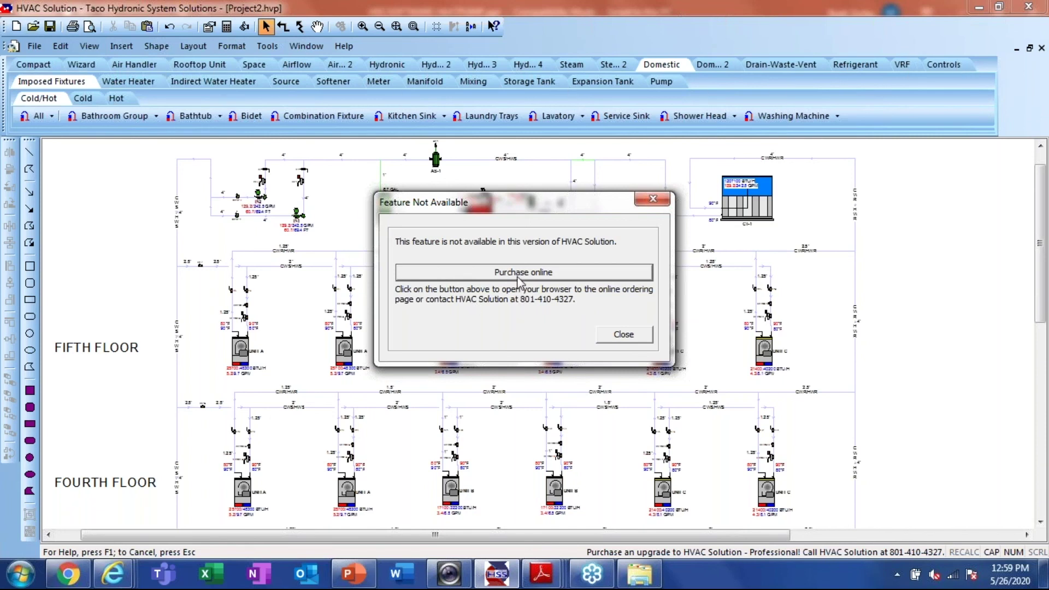
click(624, 335)
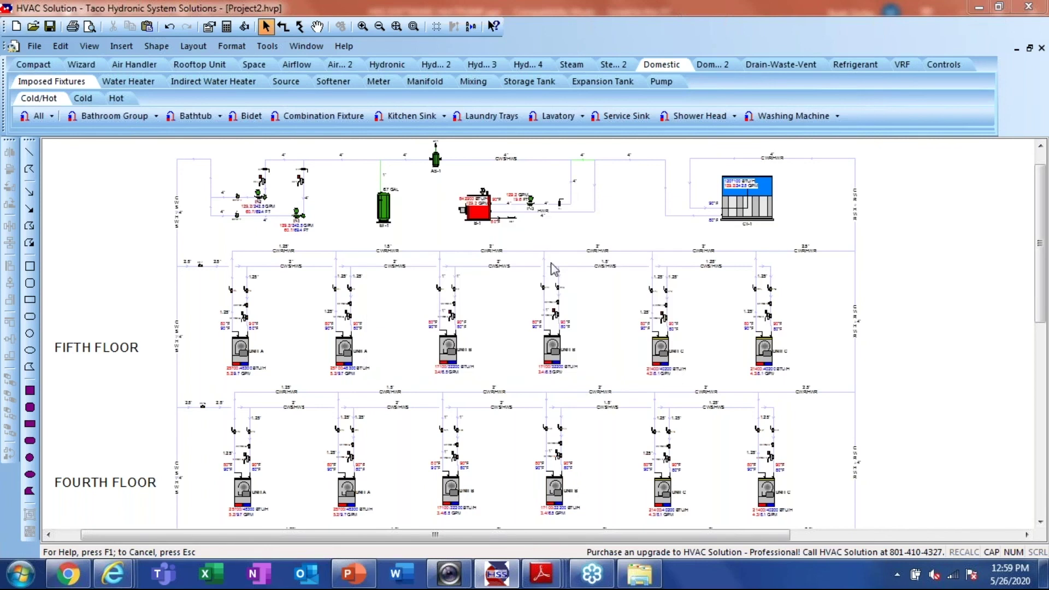
Enable schematic export in AutoCAD (.dxf) format in the coordination file options and save the project
click(397, 25)
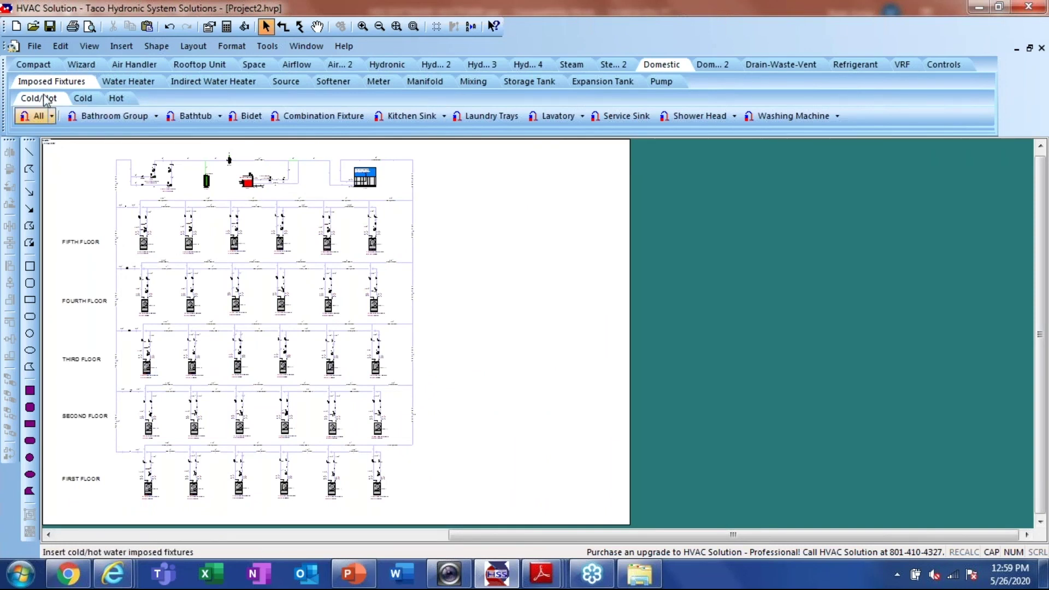
click(34, 47)
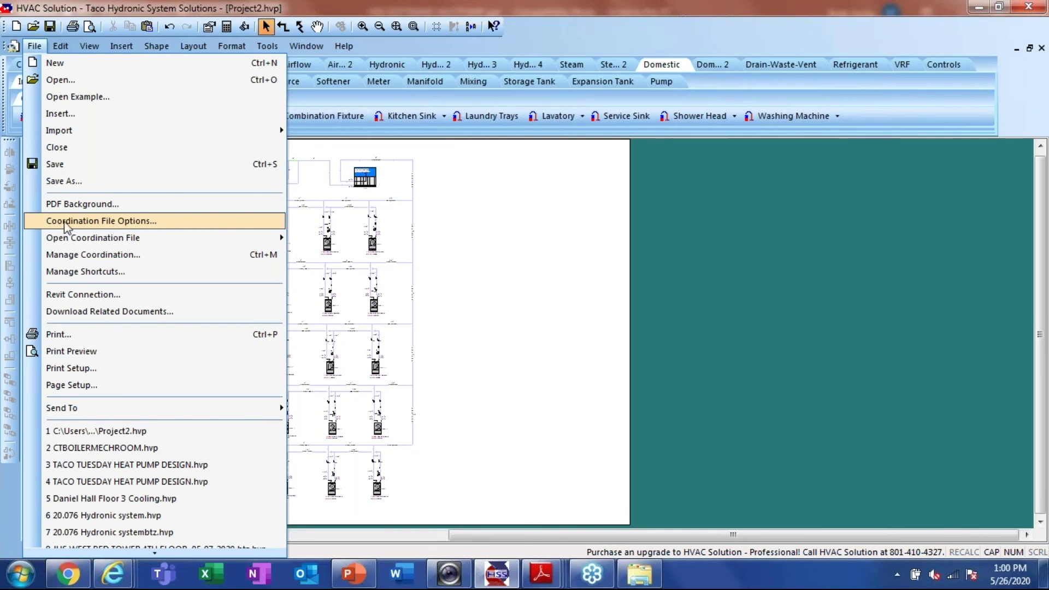
click(112, 223)
drag(604, 42, 432, 45)
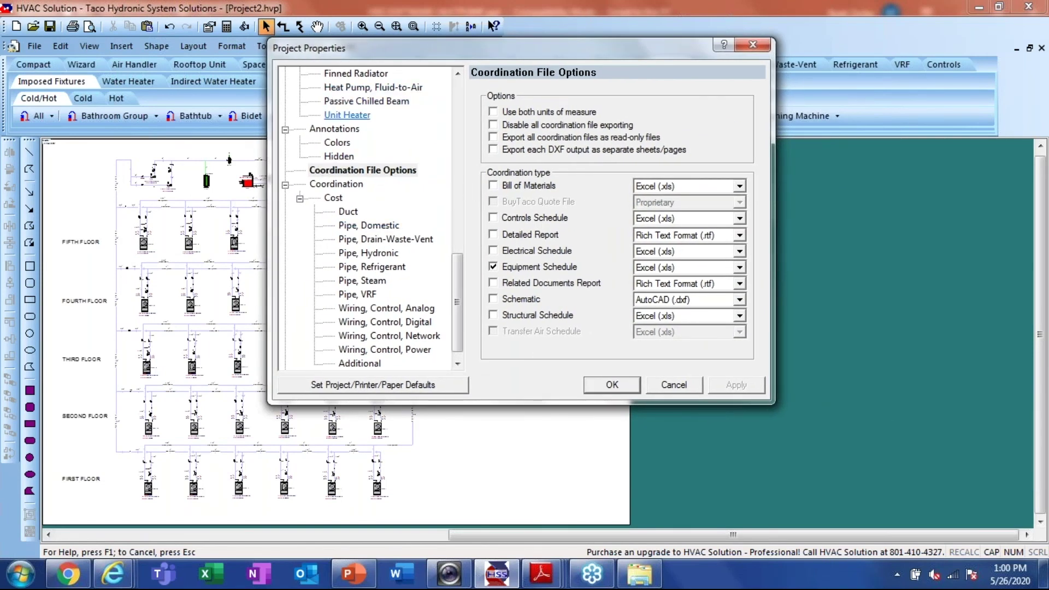
click(494, 300)
click(612, 386)
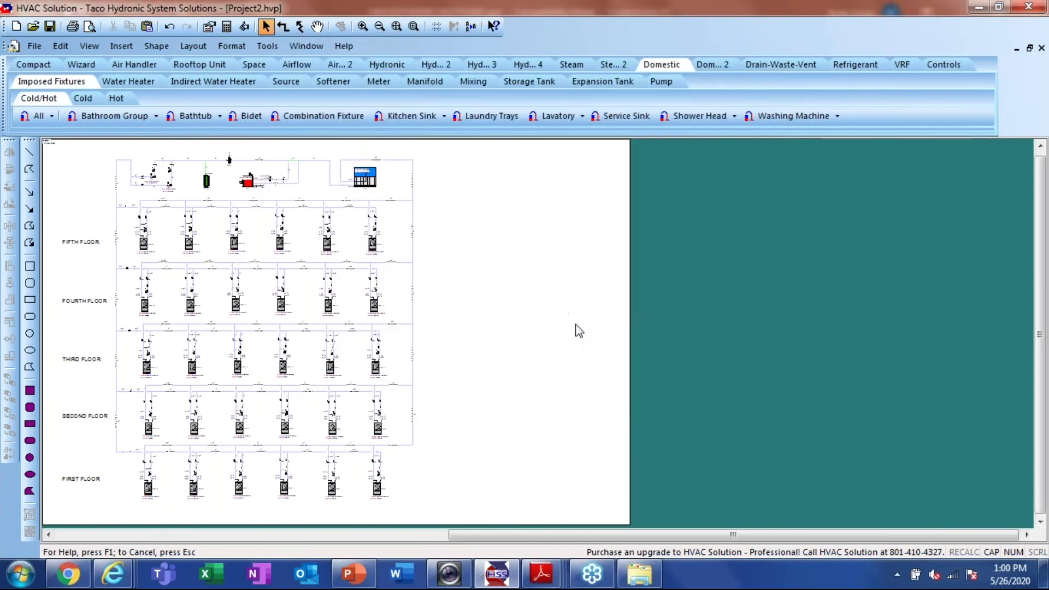
click(50, 26)
Try to open the exported Project2 - Schematic.dxf using the web service to find a program, and return to the drawing
click(33, 47)
mouse_move(107, 239)
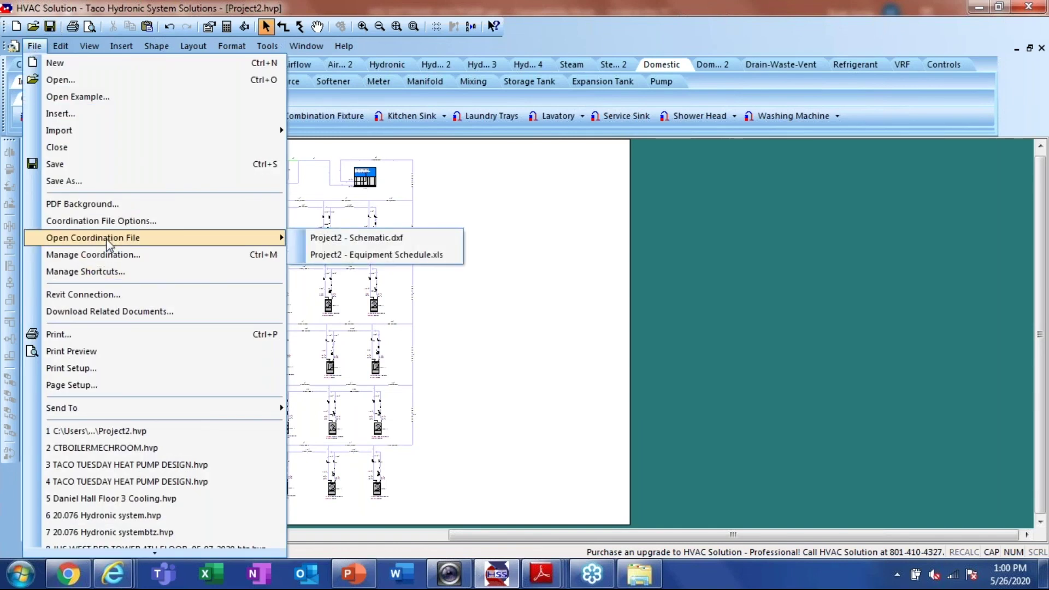
click(386, 241)
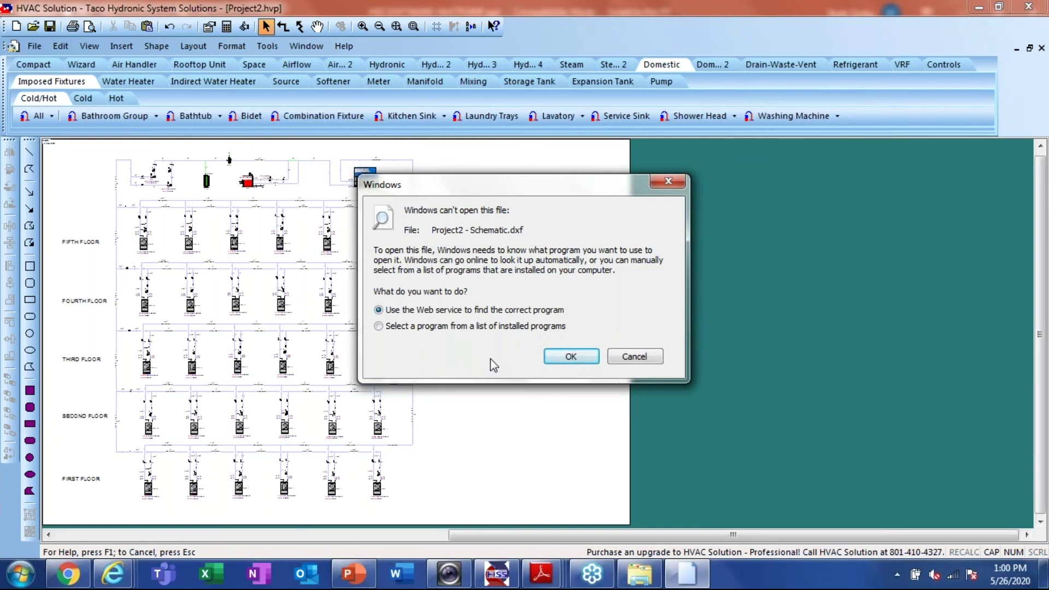
click(572, 358)
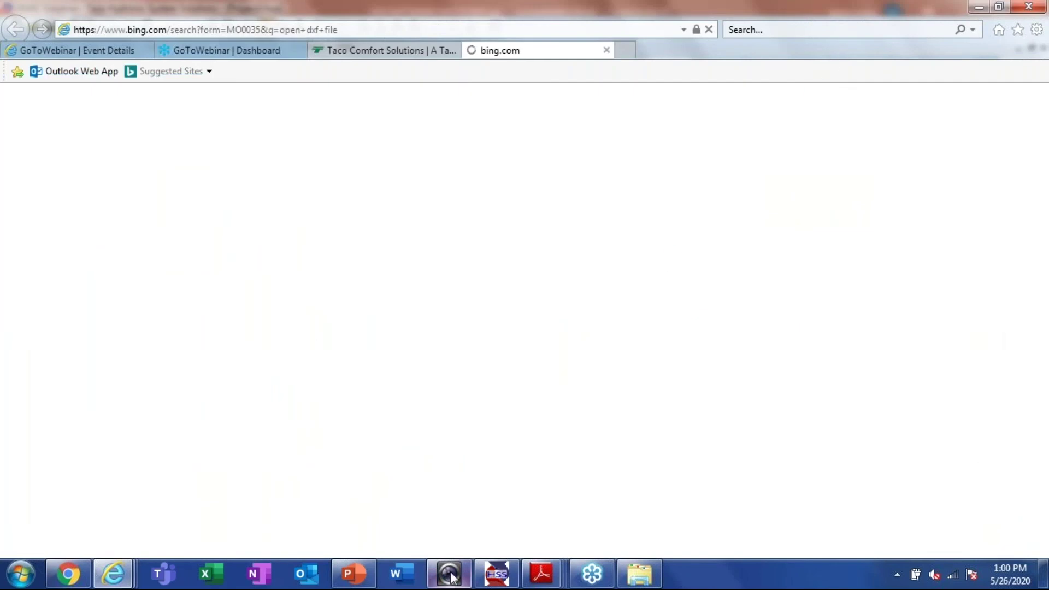
click(496, 574)
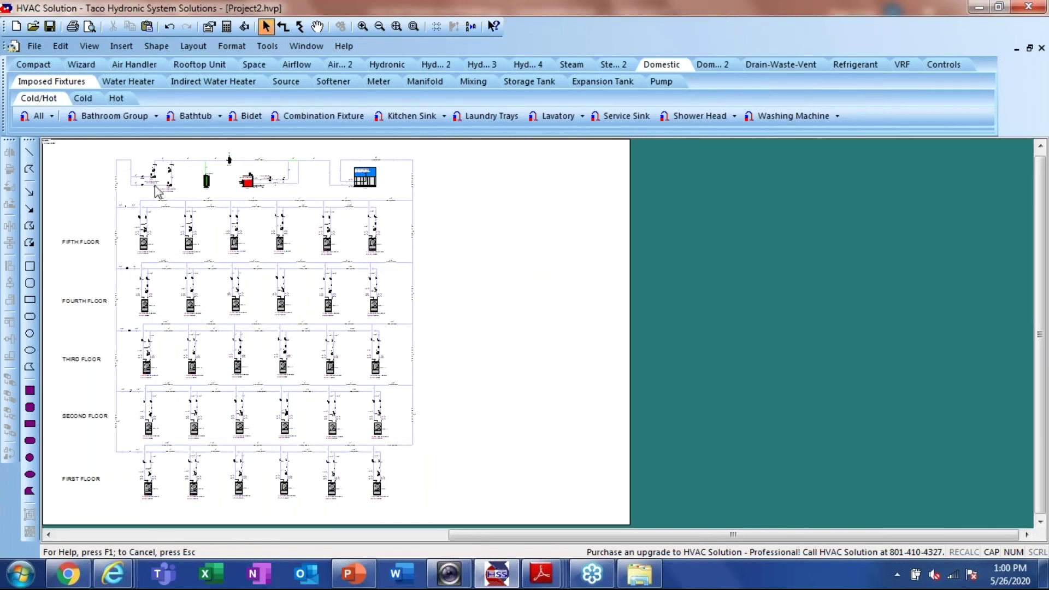
Review the project's hydronic pipe properties, including construction material and the list of allowed pipe sizes
scroll(77, 191, up, 1)
scroll(555, 218, down, 1)
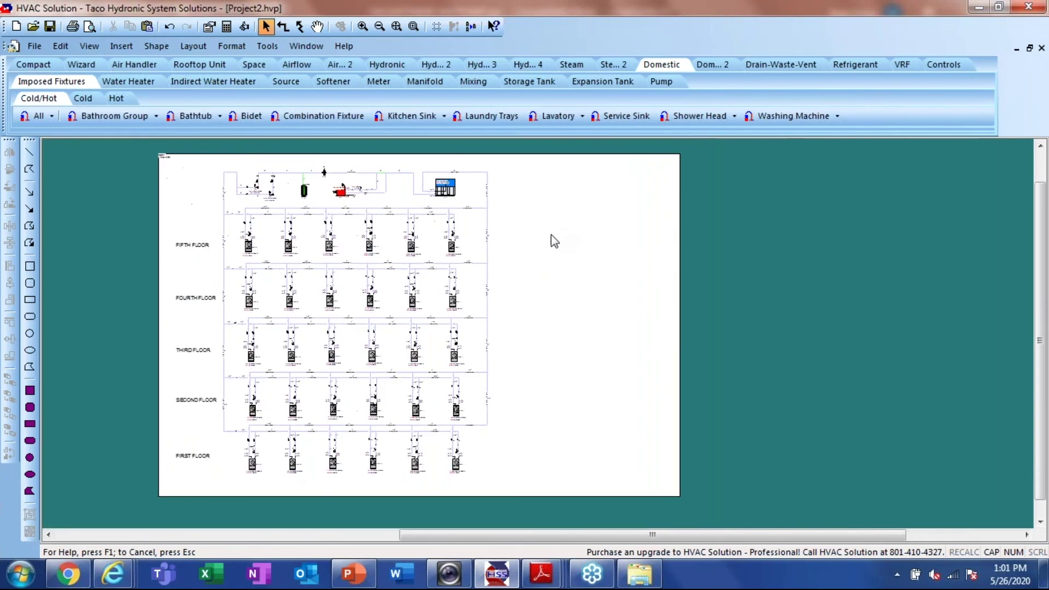
double_click(551, 235)
drag(459, 310, 454, 192)
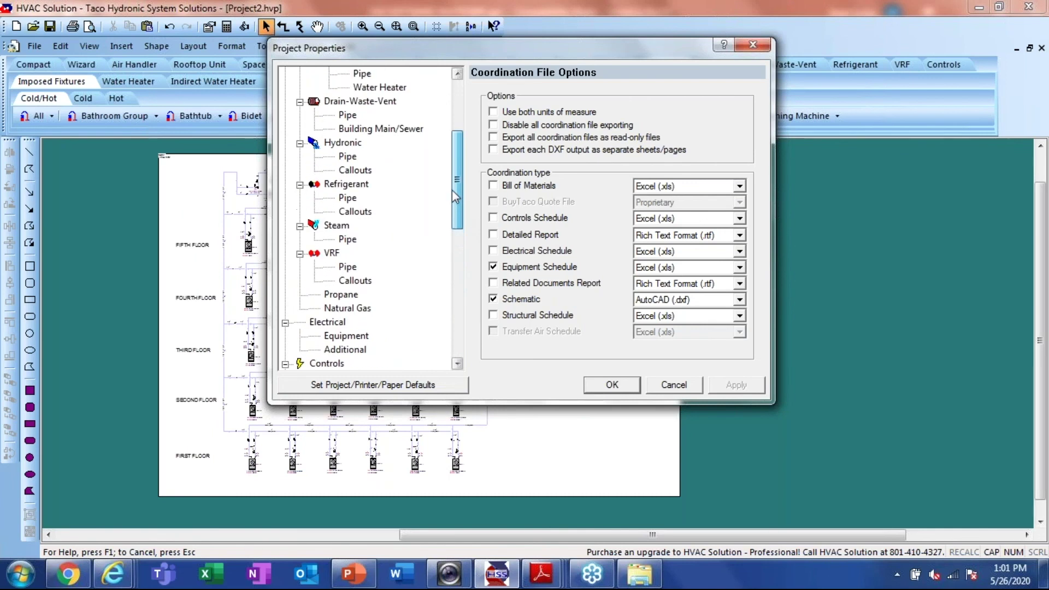
click(347, 157)
drag(738, 218, 667, 316)
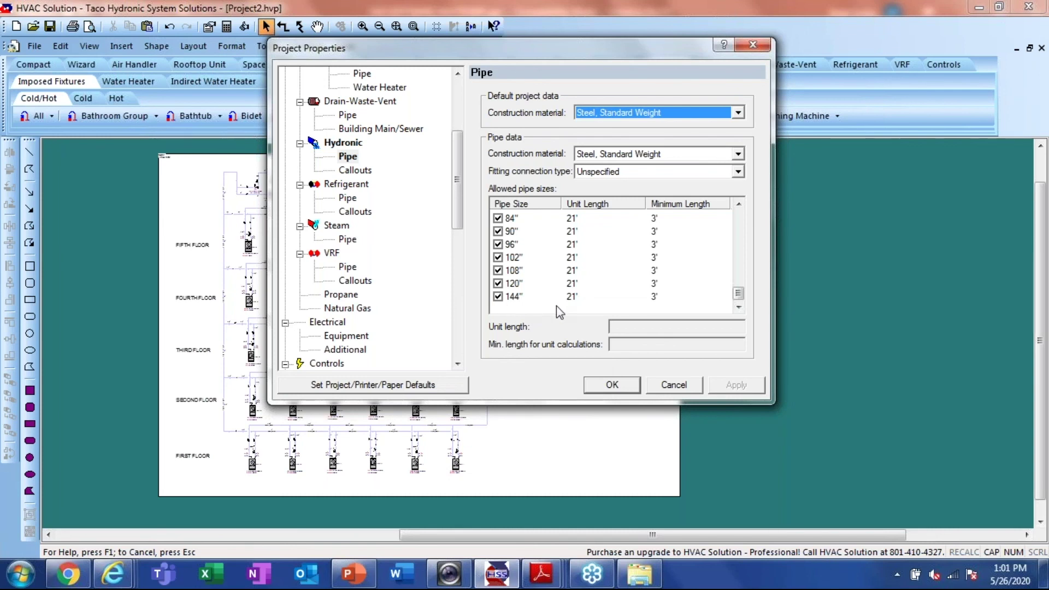
click(611, 385)
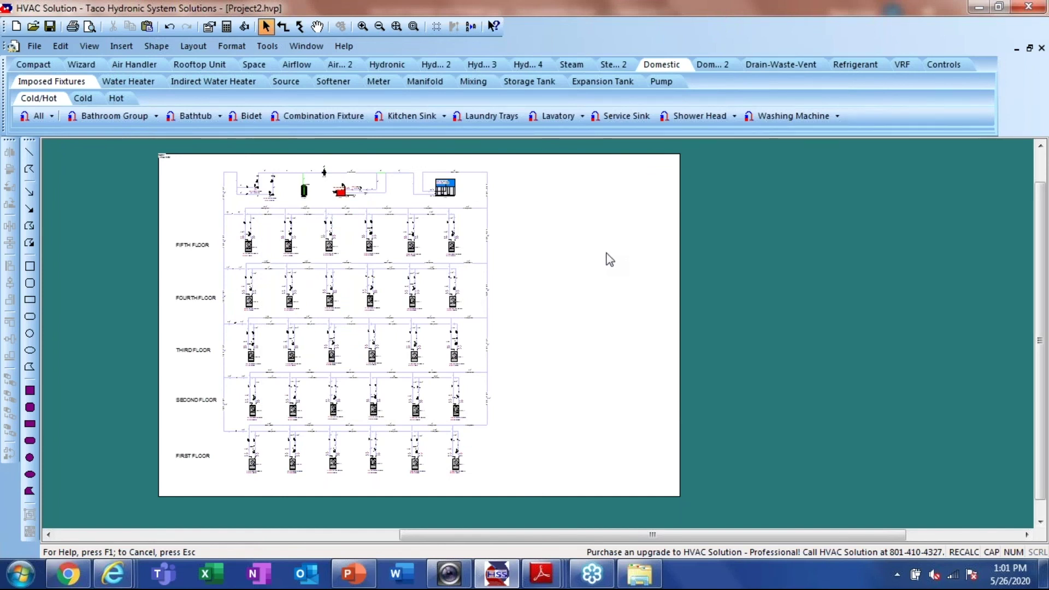
Duplicate boiler pump P-3 and place the copy directly above the original
scroll(357, 183, up, 2)
scroll(372, 187, up, 4)
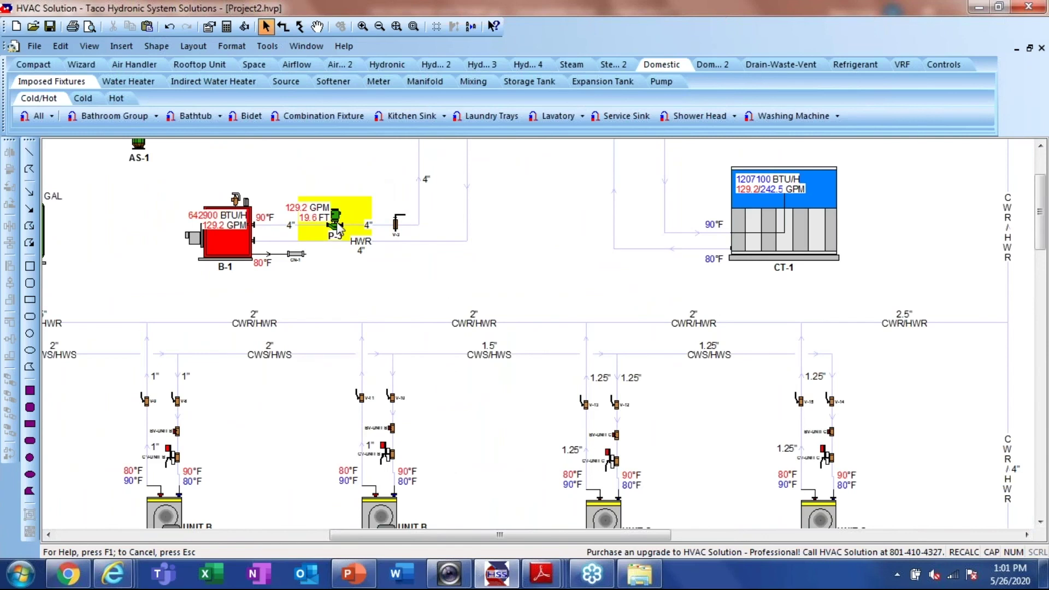
right_click(338, 229)
key(Escape)
right_click(334, 233)
click(393, 100)
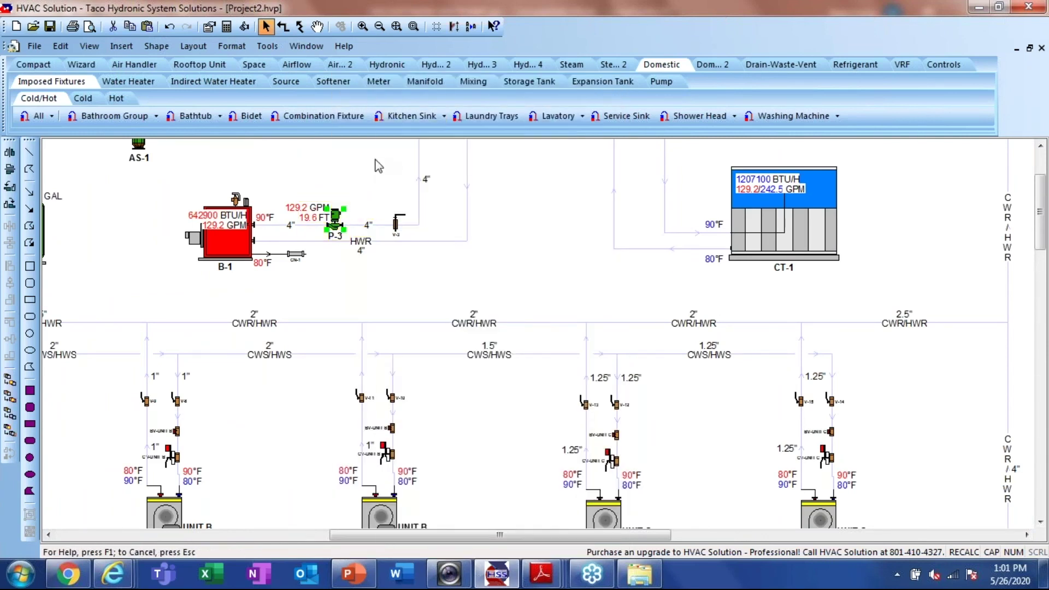
right_click(378, 165)
click(411, 113)
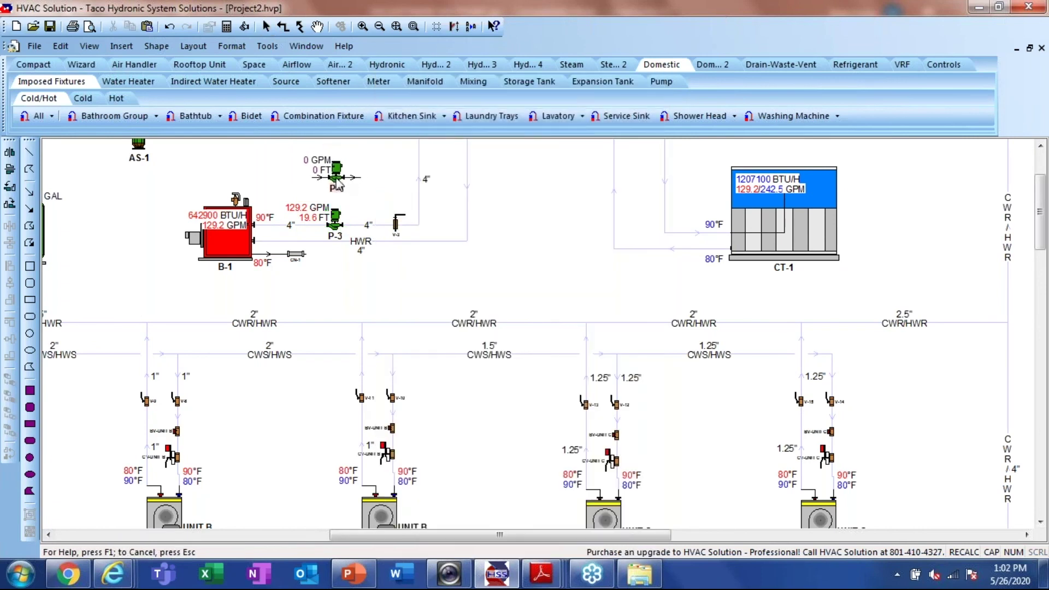
click(334, 192)
Pipe the duplicate pump in parallel with P-3, between the boiler outlet line and the 4" riser, and recalculate the system
drag(360, 187, 428, 187)
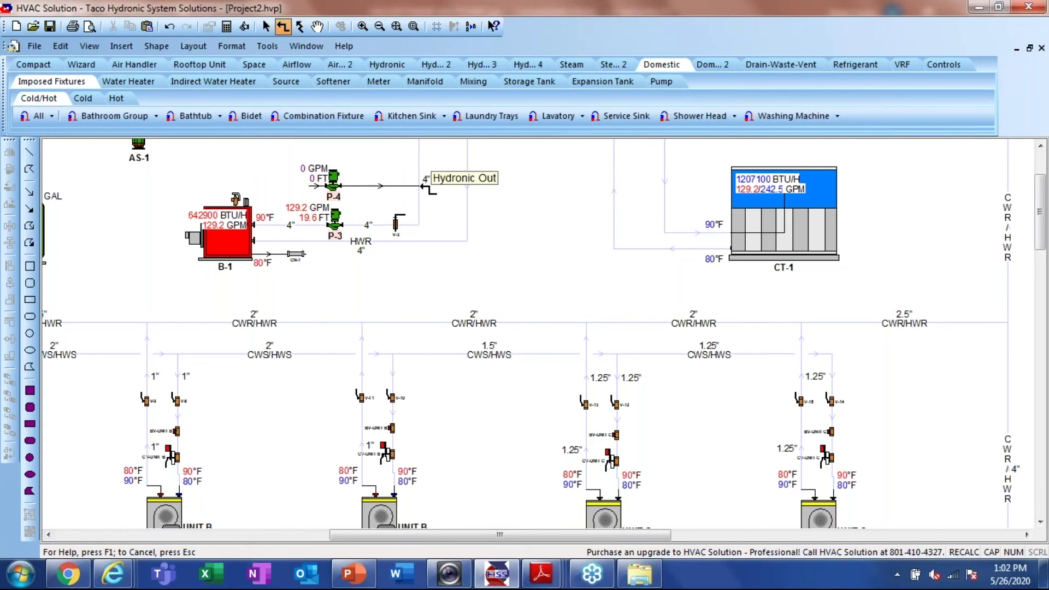
drag(316, 187, 282, 225)
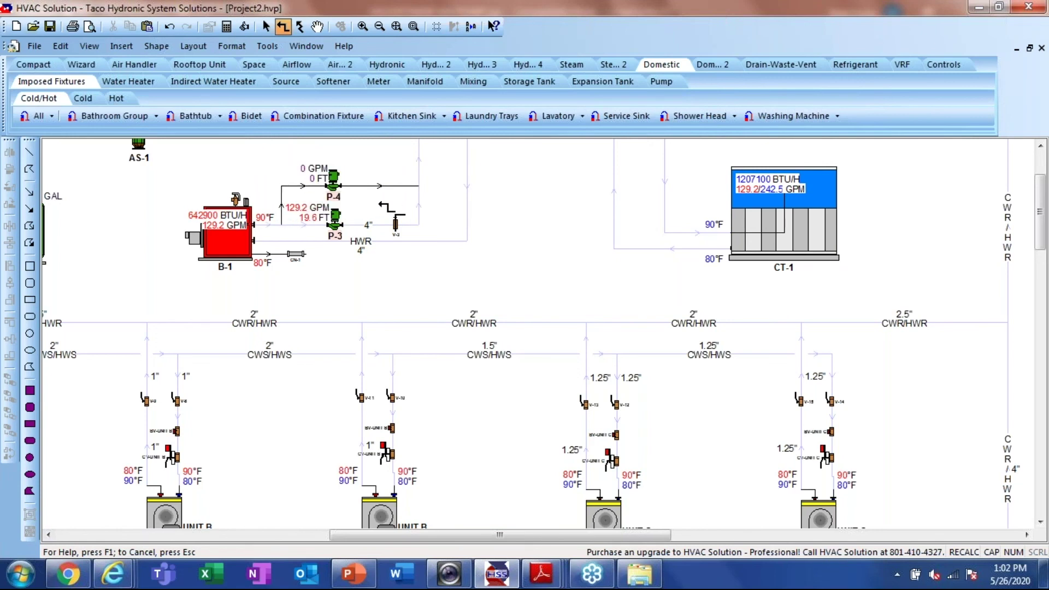
key(Escape)
click(227, 26)
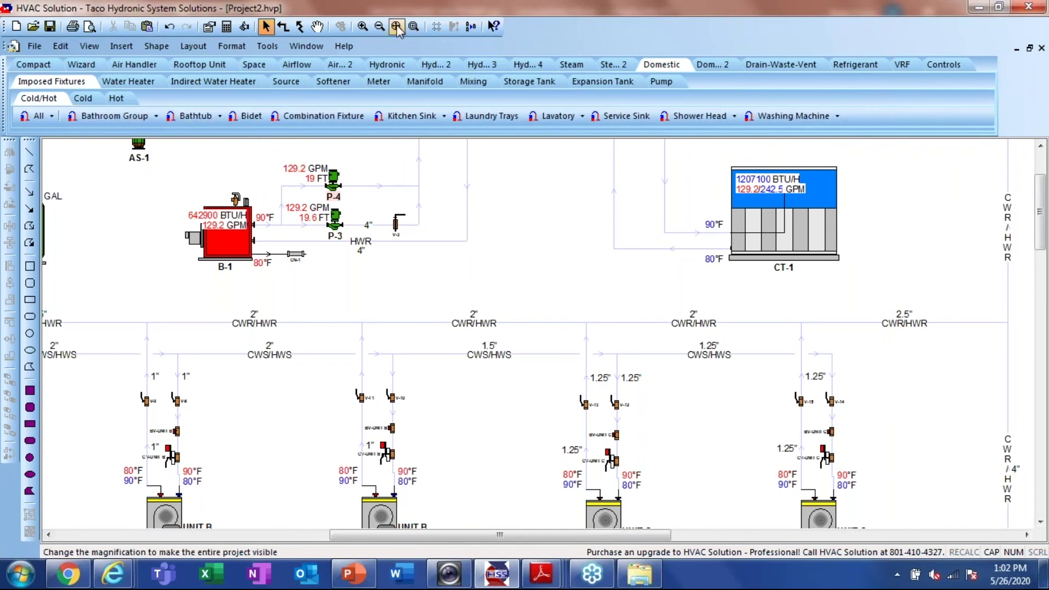
Copy the valve on P-3's discharge line and insert the copy on the duplicate pump's discharge line
right_click(398, 229)
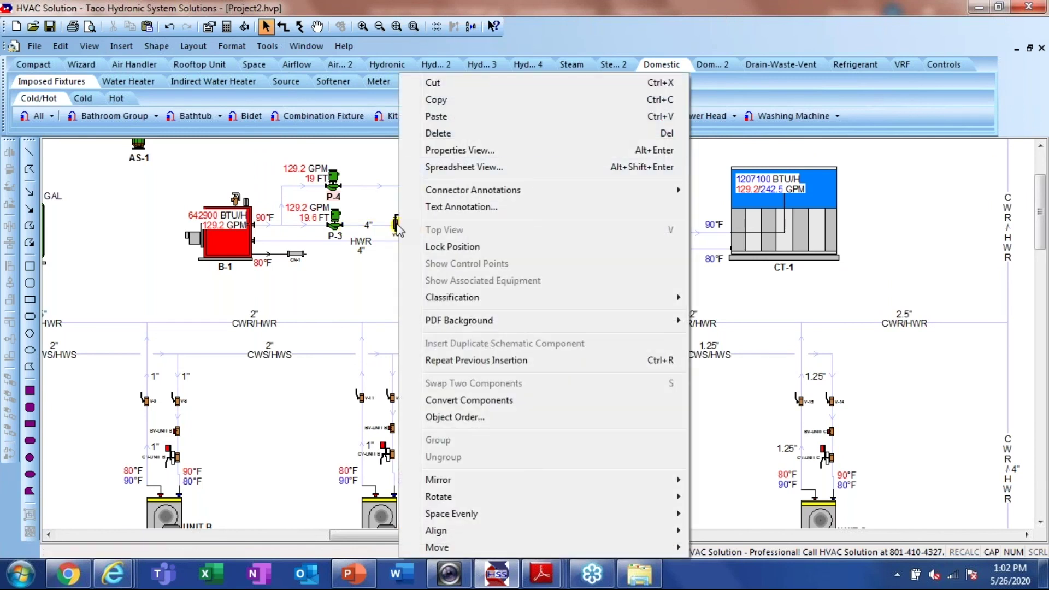
click(436, 100)
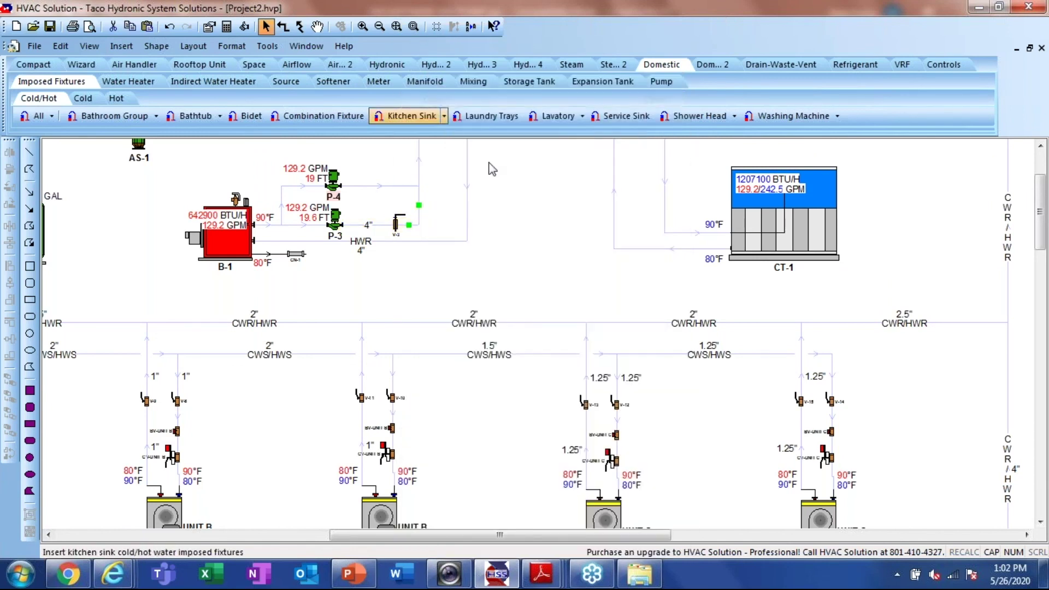
right_click(397, 225)
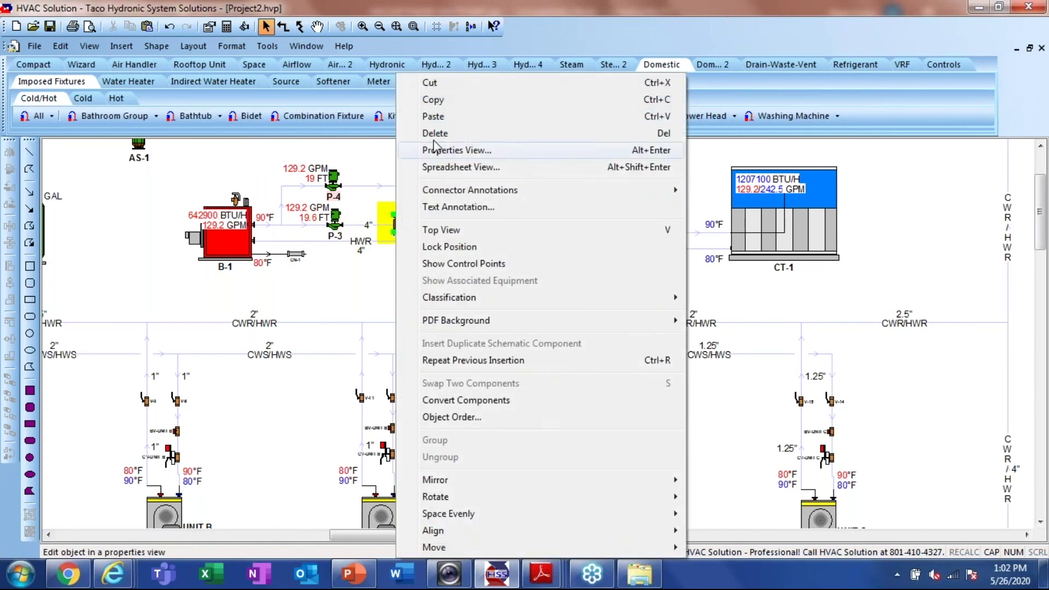
click(436, 99)
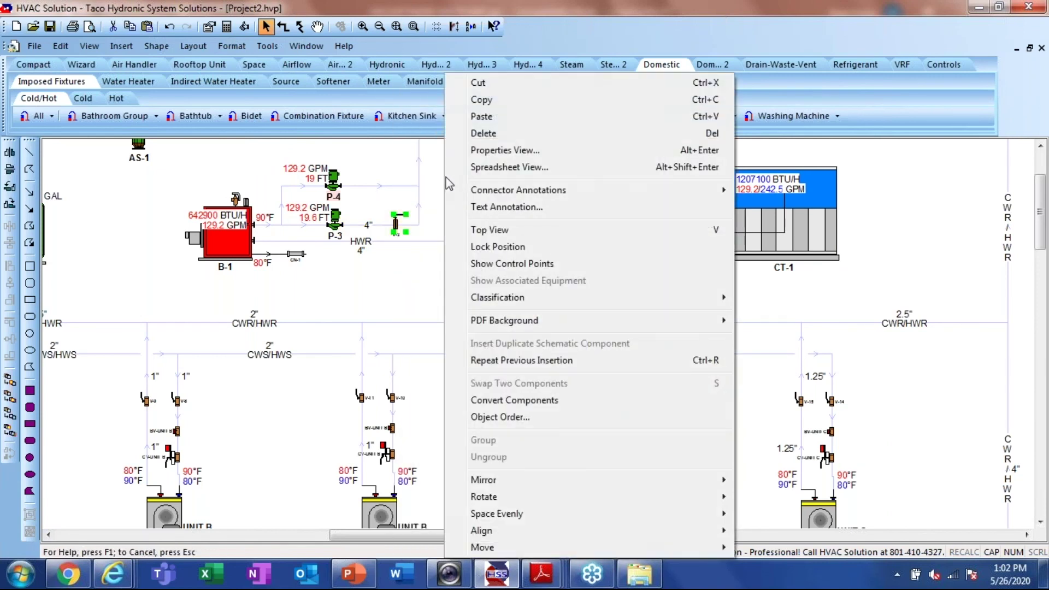
click(482, 117)
click(387, 189)
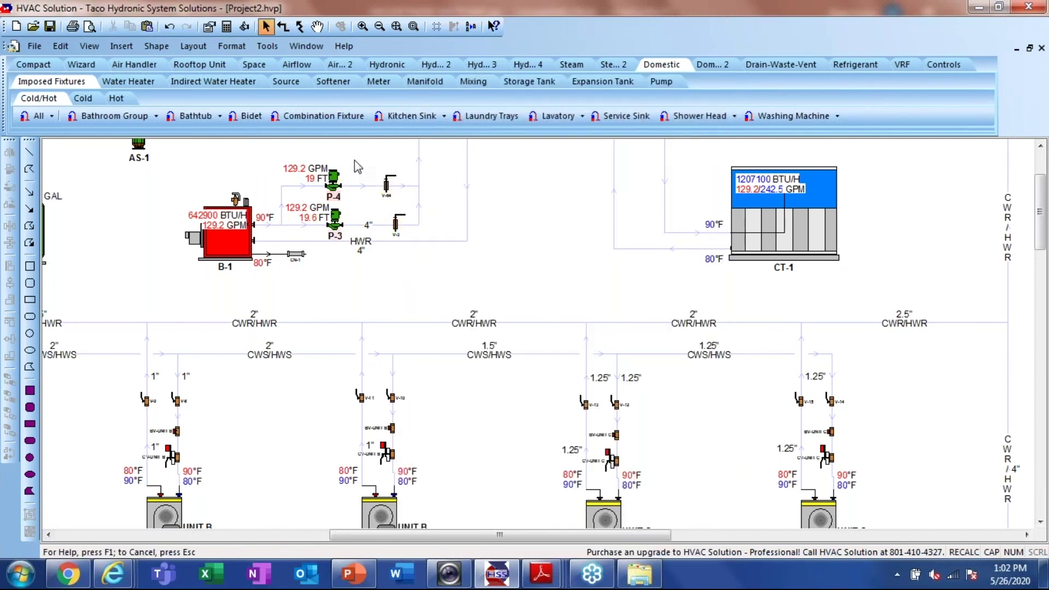
Insert an open-circuit counterflow cooling tower with centrifugal fan in the blank area beside the existing tower CT-1
scroll(356, 166, down, 3)
scroll(356, 165, down, 1)
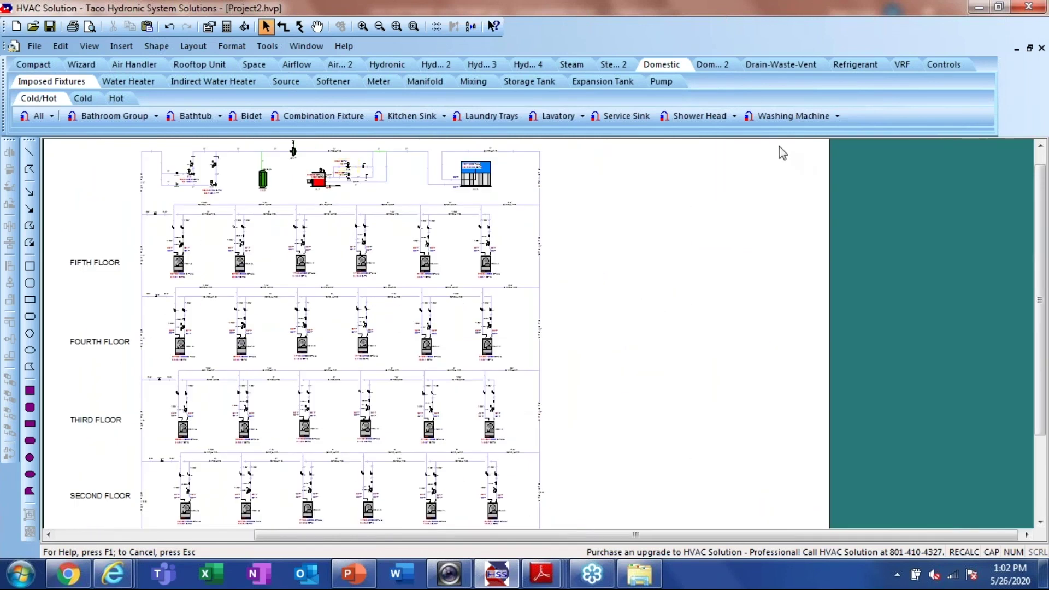
scroll(780, 146, up, 2)
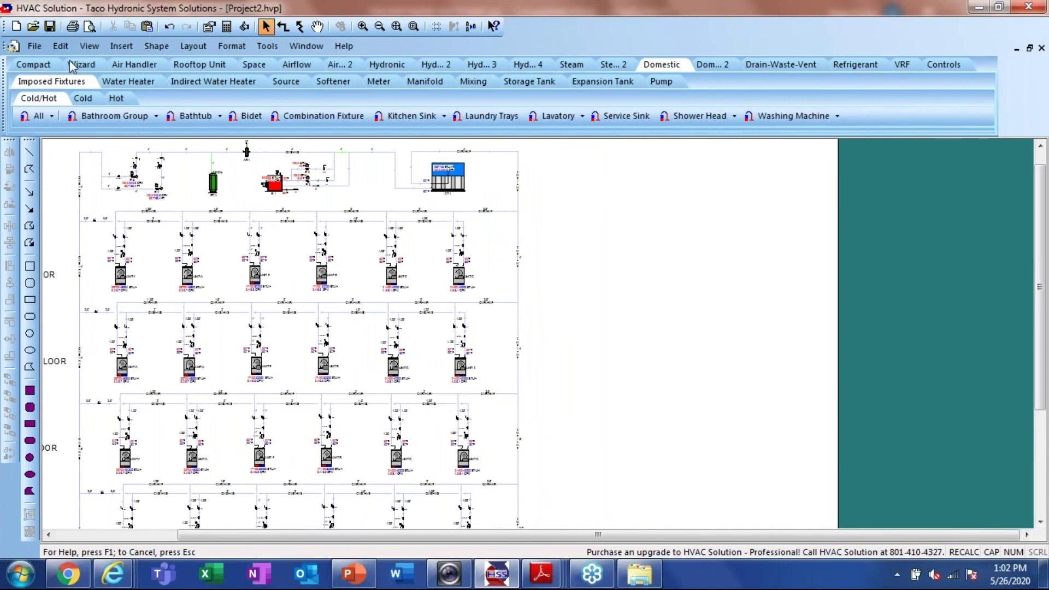
click(32, 65)
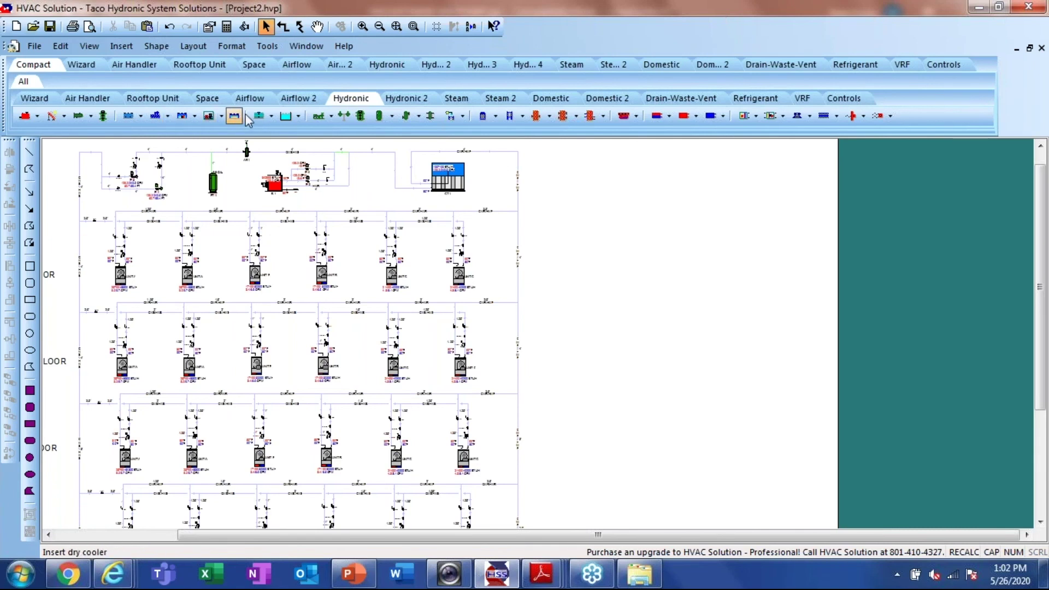
click(271, 116)
mouse_move(307, 133)
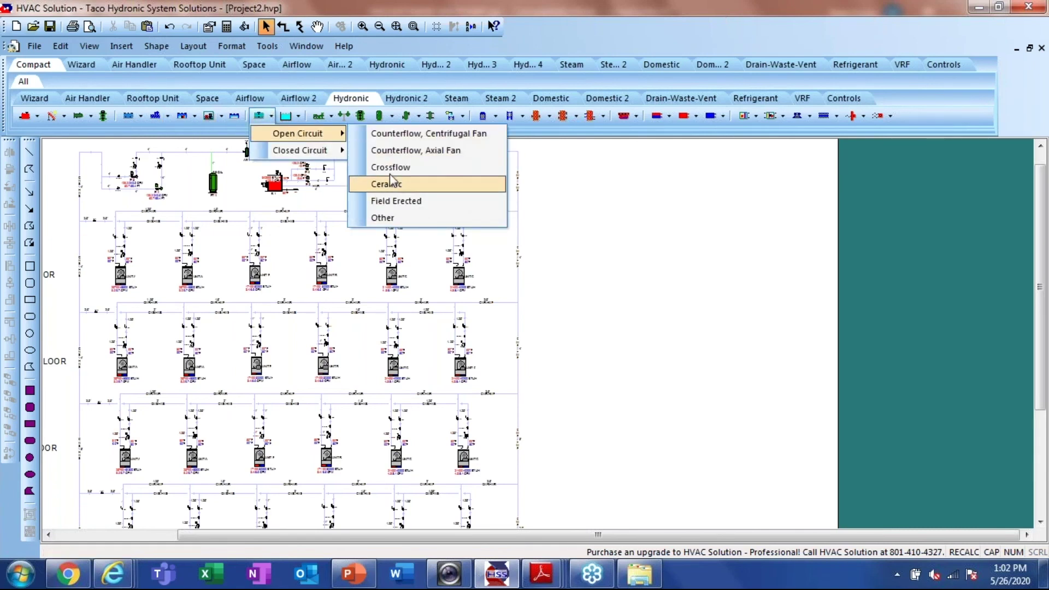
click(426, 134)
click(631, 191)
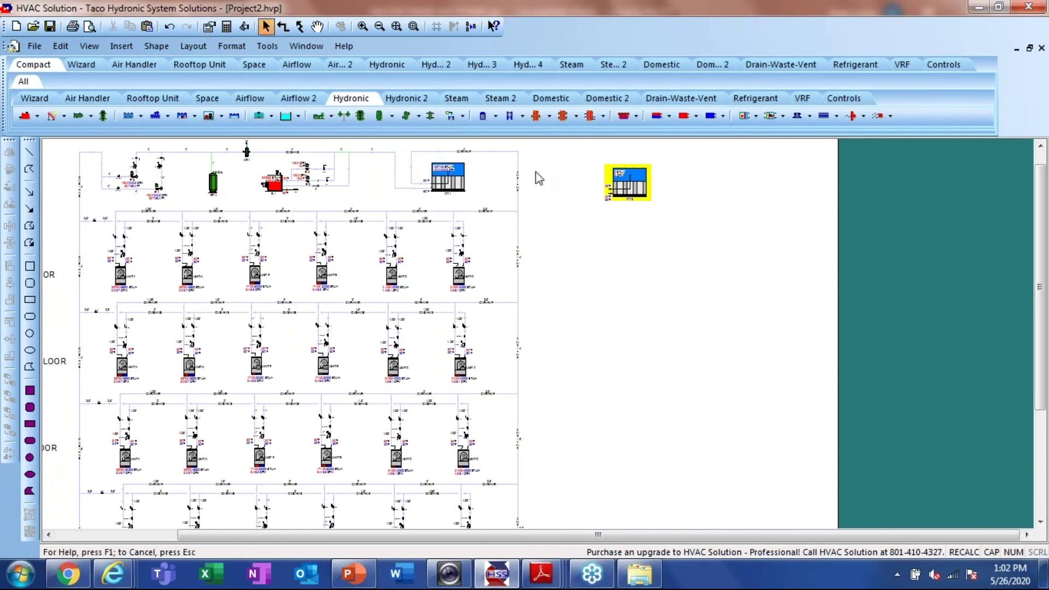
scroll(637, 189, up, 3)
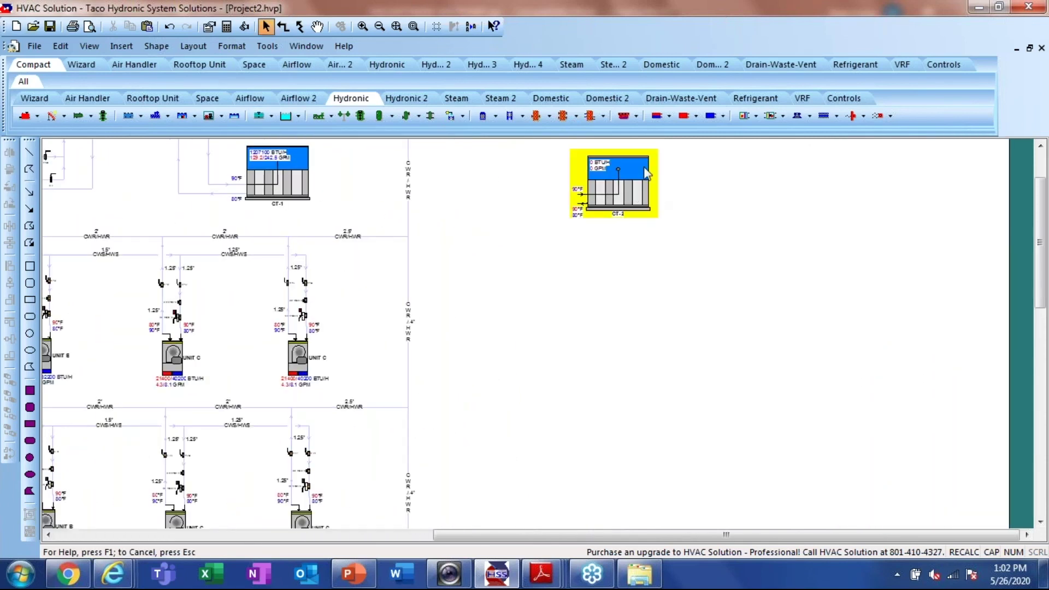
Review the key data properties of the new cooling tower CT-2 and close them without changes
click(303, 188)
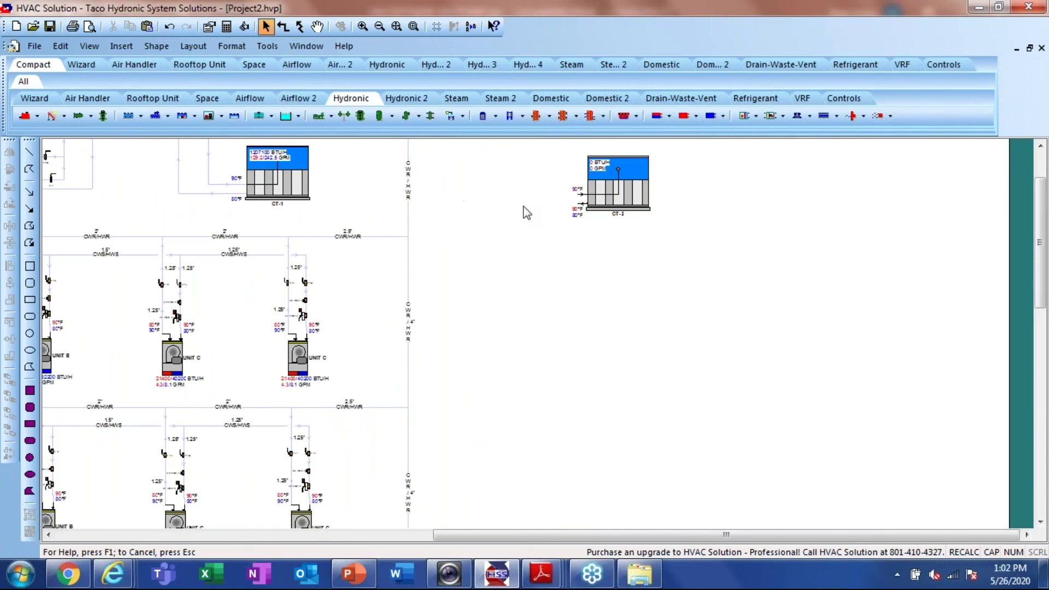
click(644, 188)
double_click(644, 188)
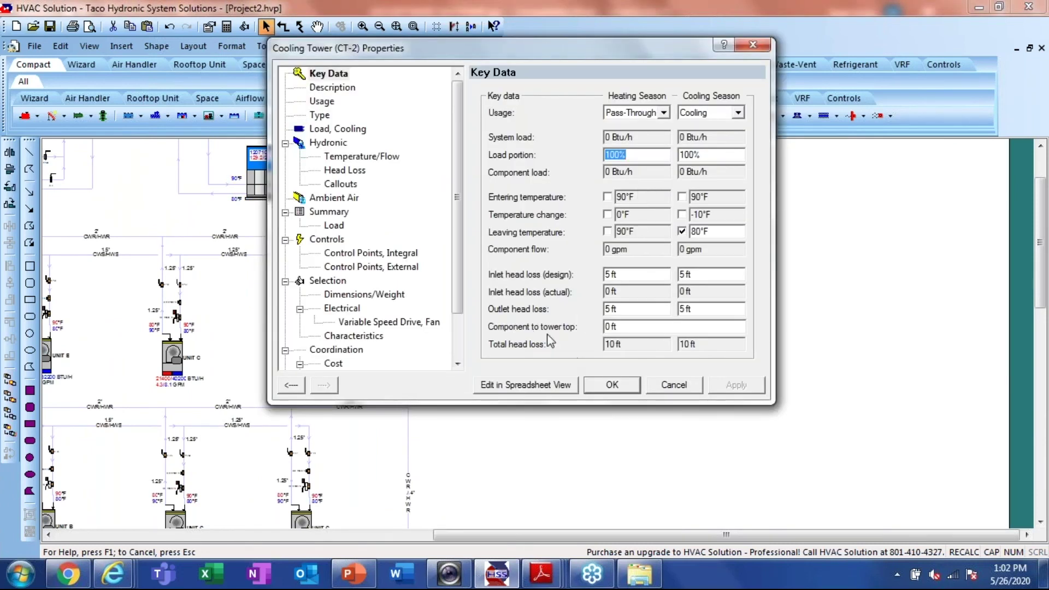
click(678, 383)
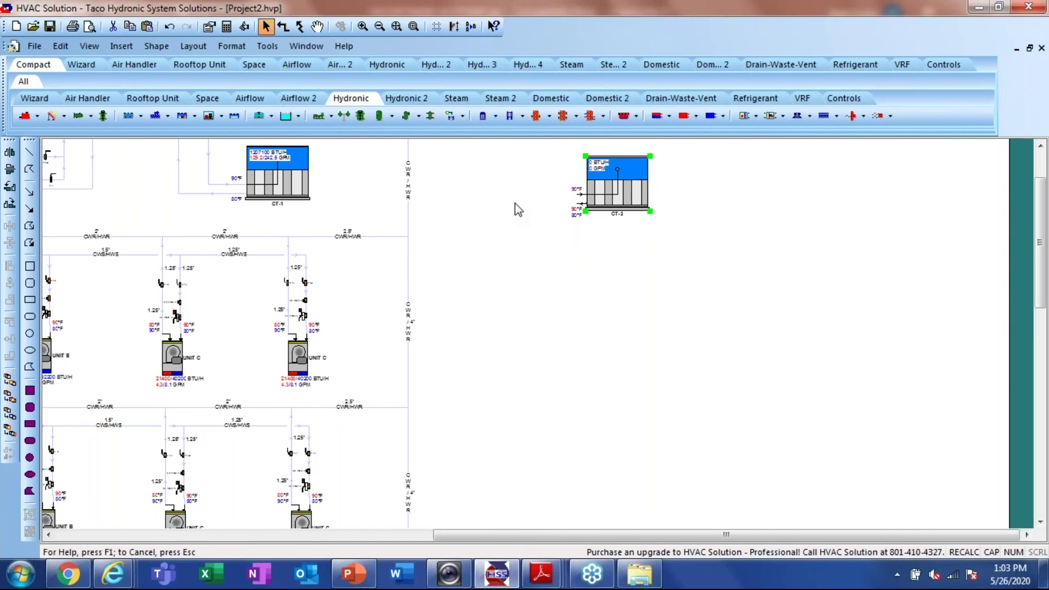
Add the Bill of Materials in Excel (.xls) format to the project's coordination file options
click(397, 26)
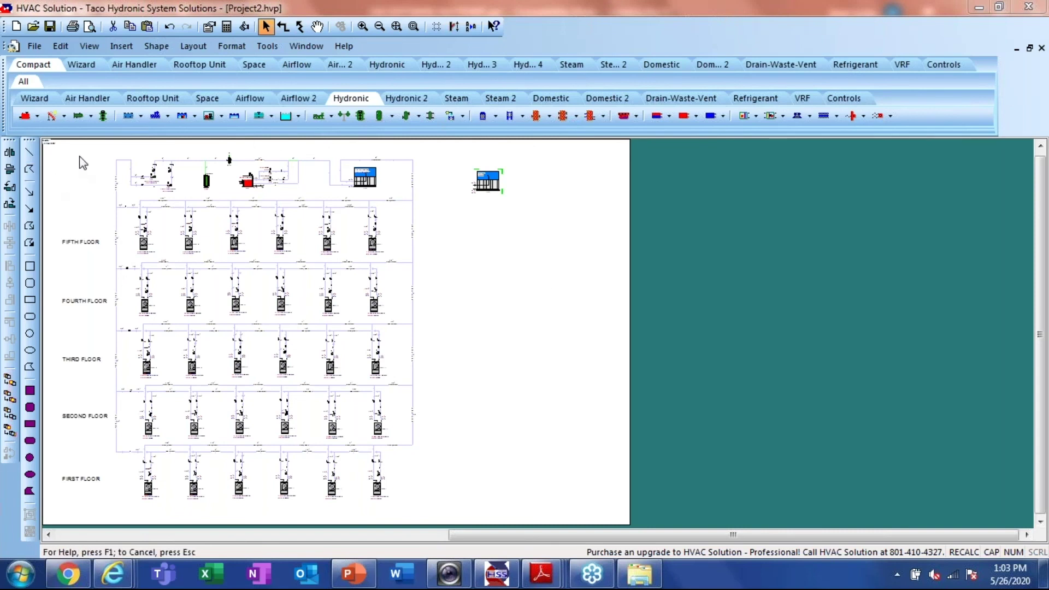
click(77, 173)
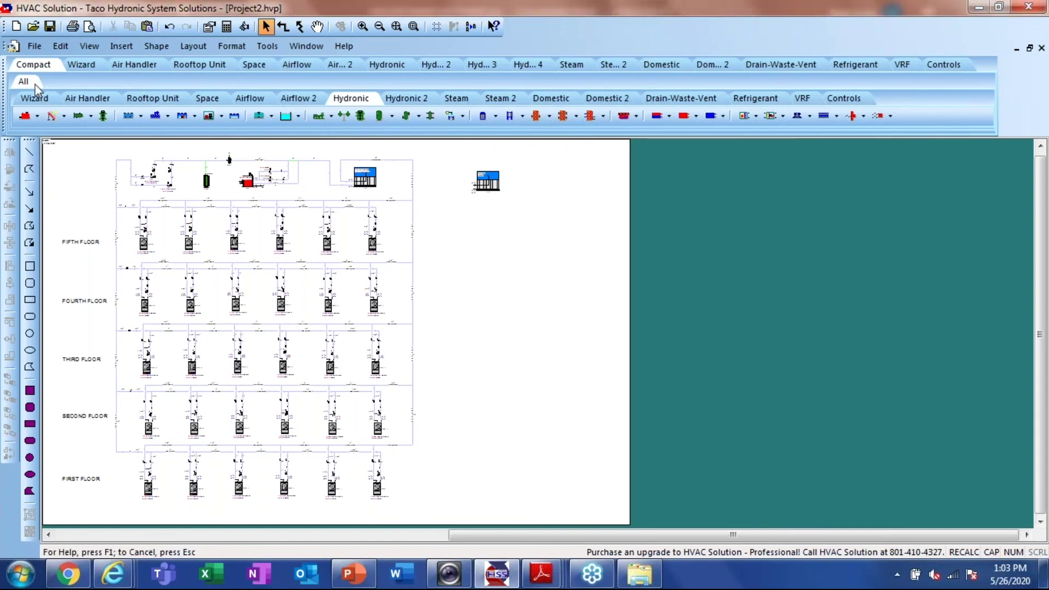
click(34, 47)
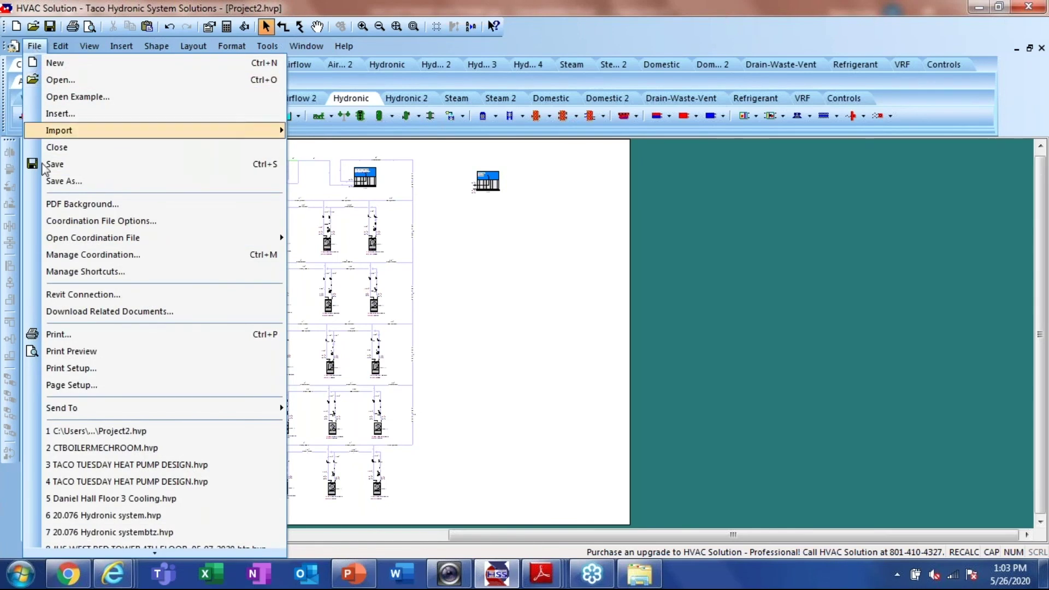
click(169, 220)
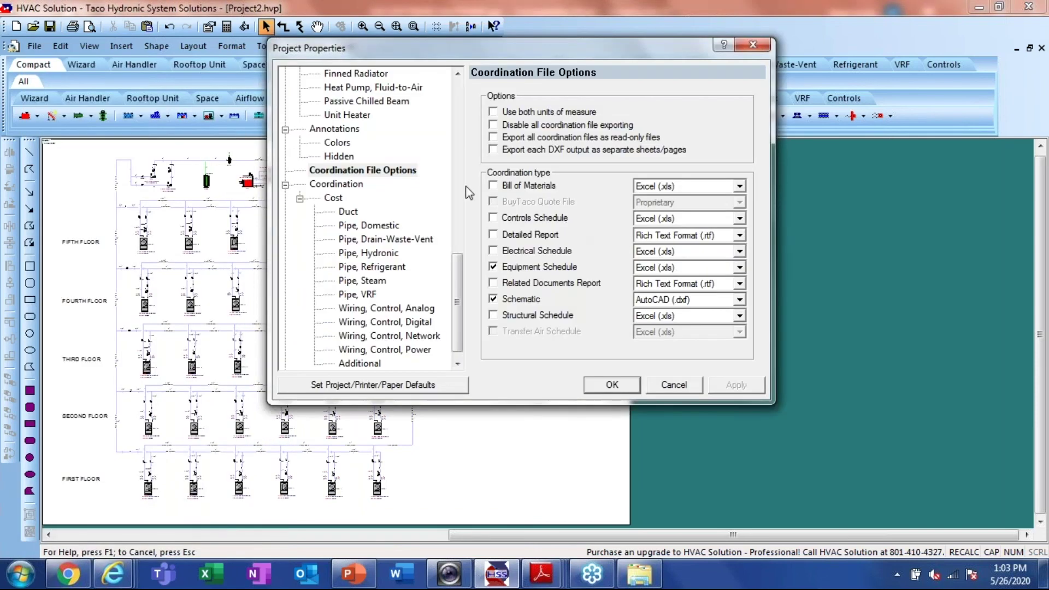
click(493, 186)
click(621, 387)
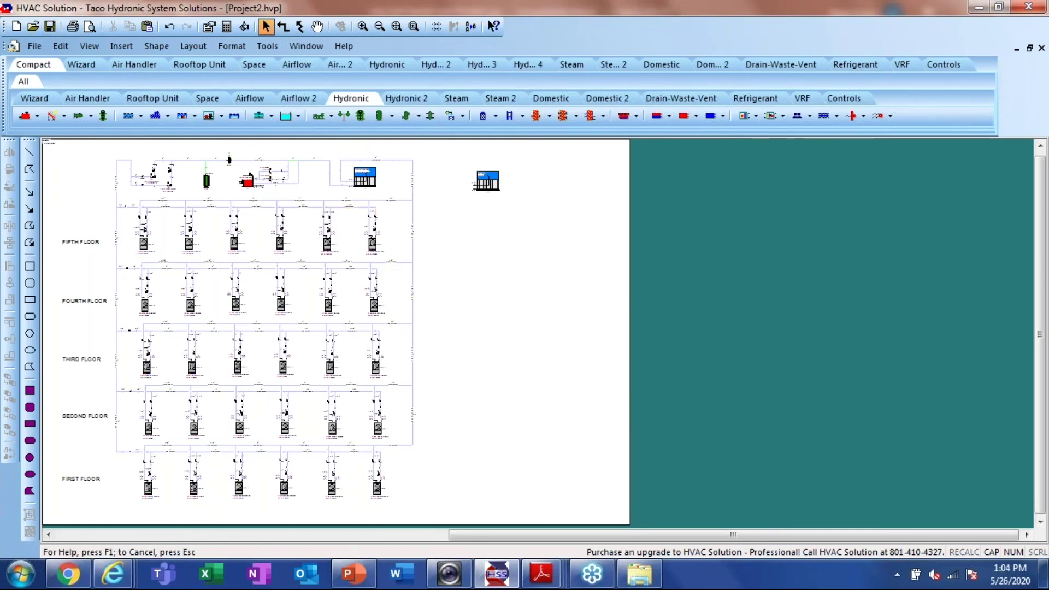
Open the coordination file Project2 - Bill of Materials.xls in Excel and maximize its window
click(34, 46)
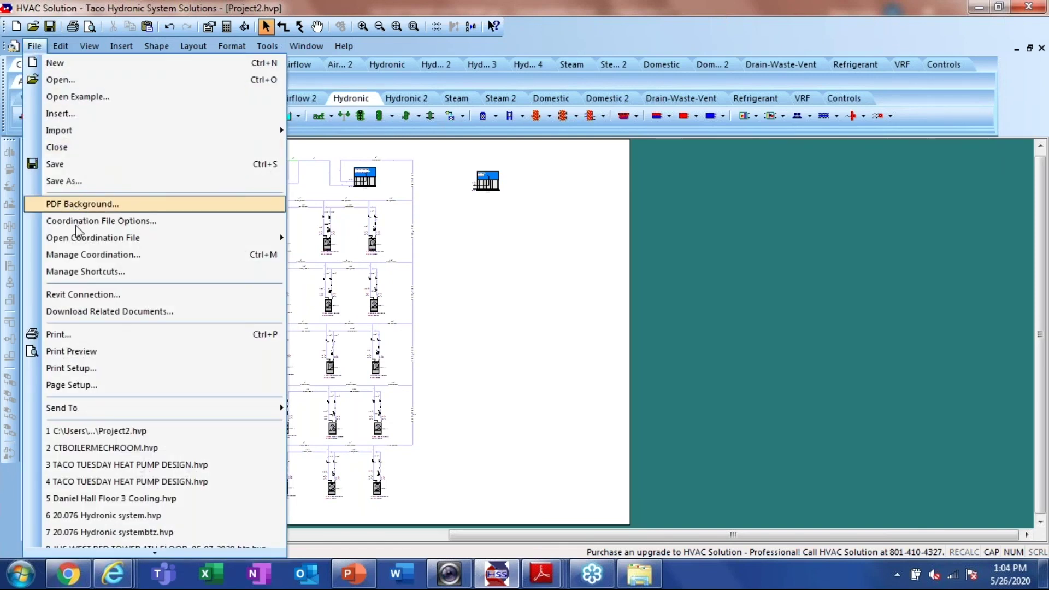
mouse_move(77, 239)
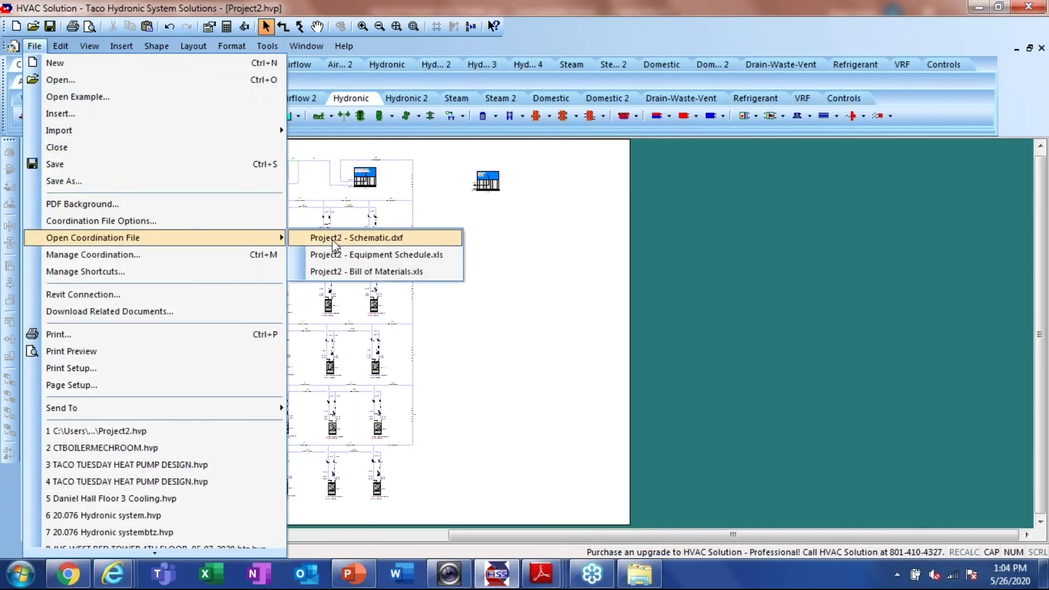
click(365, 272)
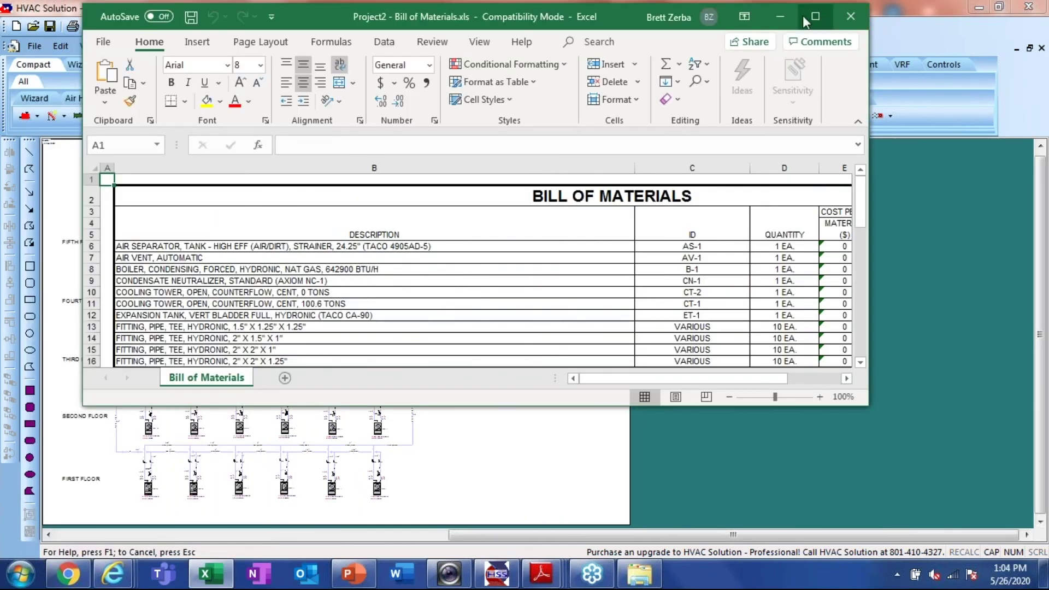
click(820, 15)
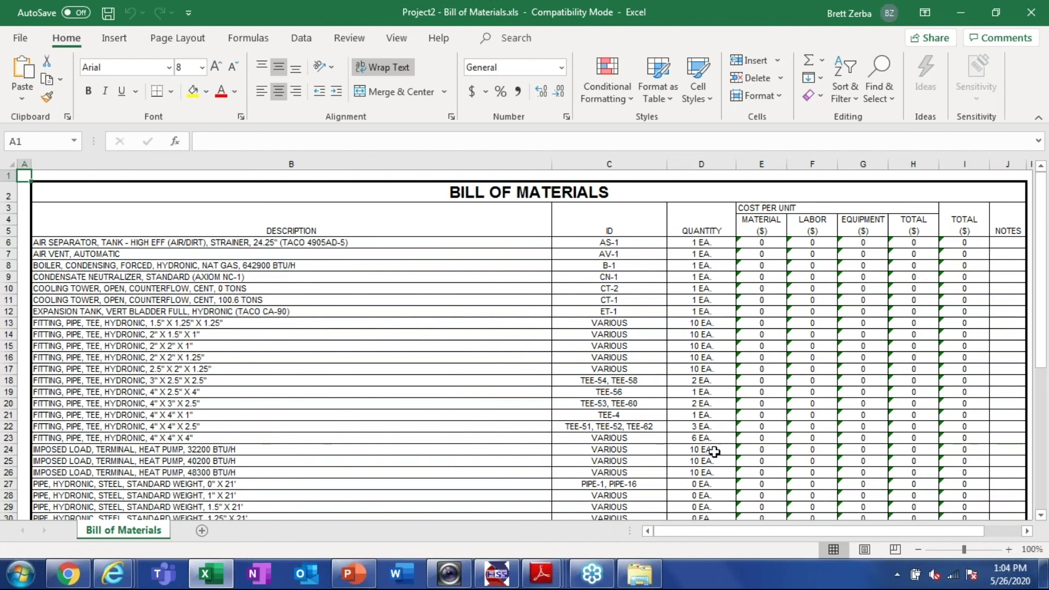
Examine the equipment, fittings, pipes and quantities listed in the bill of materials, and close the workbook
scroll(706, 402, down, 2)
scroll(705, 403, down, 7)
scroll(708, 410, up, 8)
scroll(710, 413, up, 1)
scroll(673, 297, down, 1)
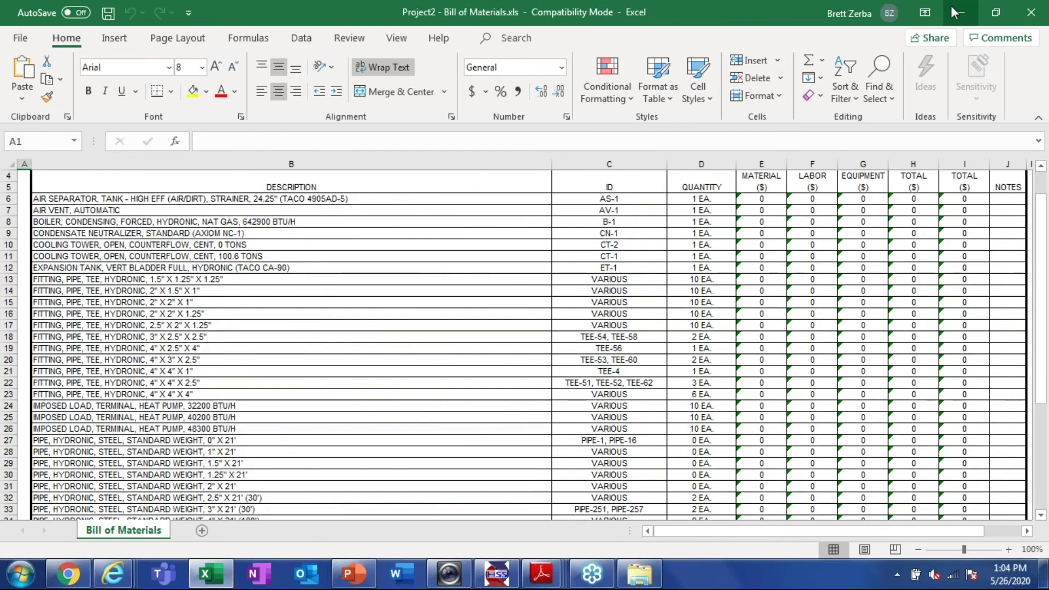
double_click(711, 11)
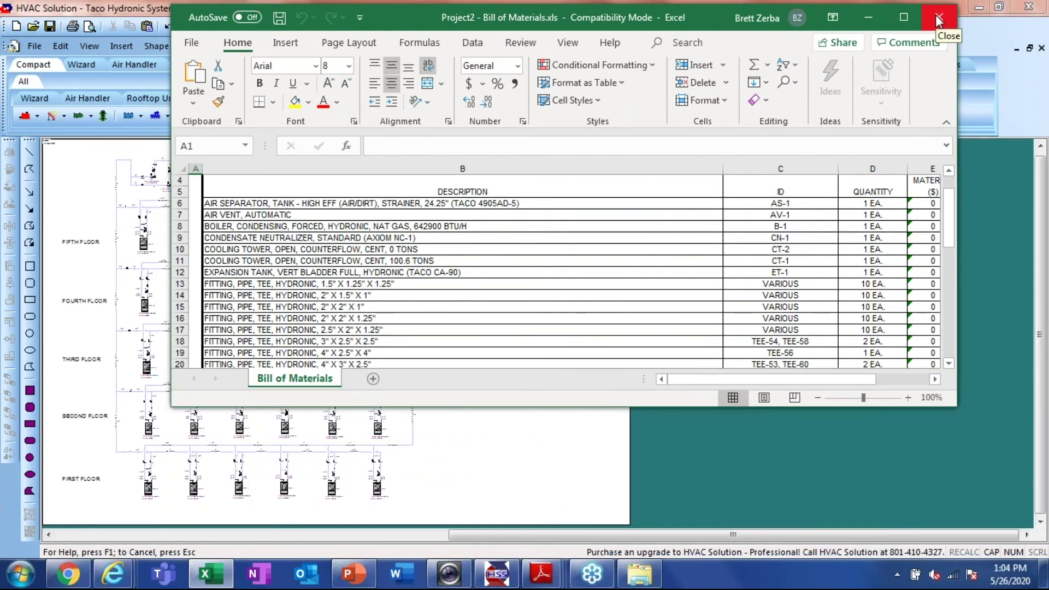
click(938, 19)
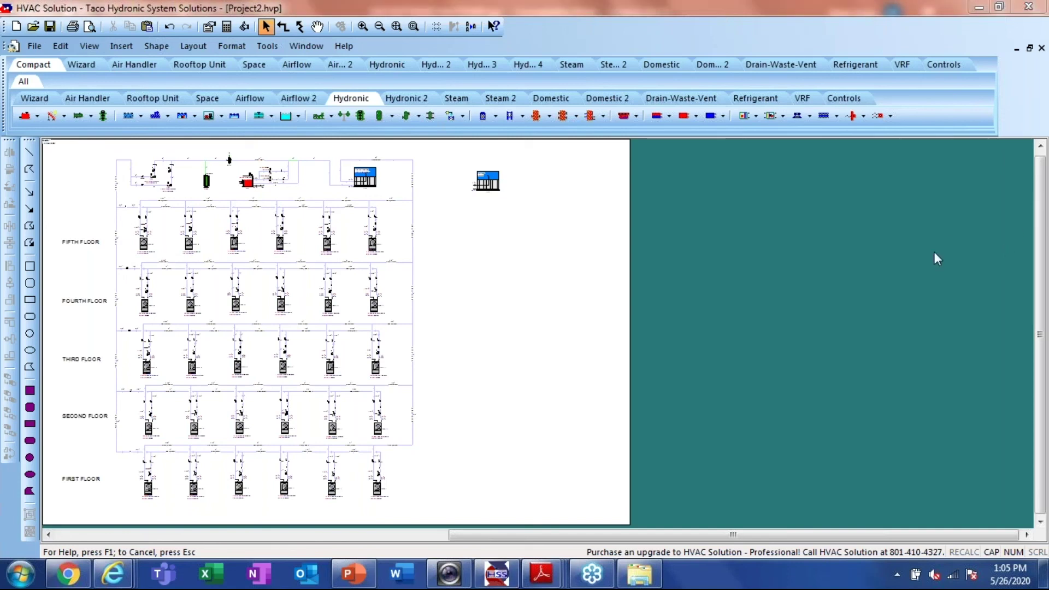
mouse_move(464, 239)
mouse_down()
mouse_move(447, 300)
mouse_move(450, 339)
mouse_up()
mouse_move(464, 235)
mouse_down()
mouse_move(512, 258)
mouse_move(492, 330)
mouse_move(464, 336)
mouse_up()
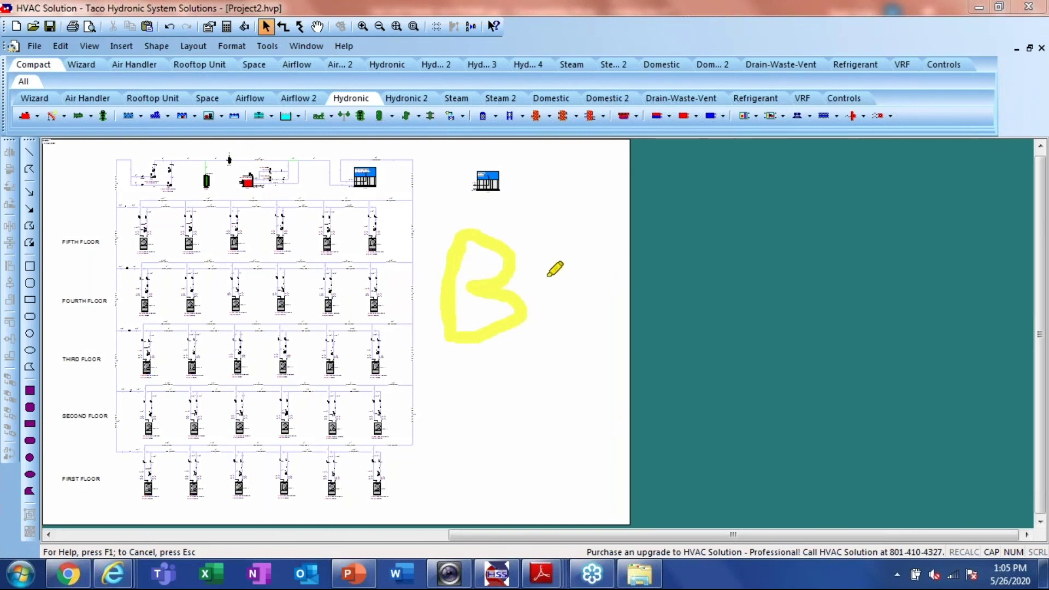
mouse_move(542, 280)
mouse_down()
mouse_move(578, 278)
mouse_move(559, 301)
mouse_move(556, 363)
mouse_up()
mouse_move(601, 306)
mouse_down()
mouse_move(638, 294)
mouse_move(603, 291)
mouse_move(629, 355)
mouse_move(647, 356)
mouse_up()
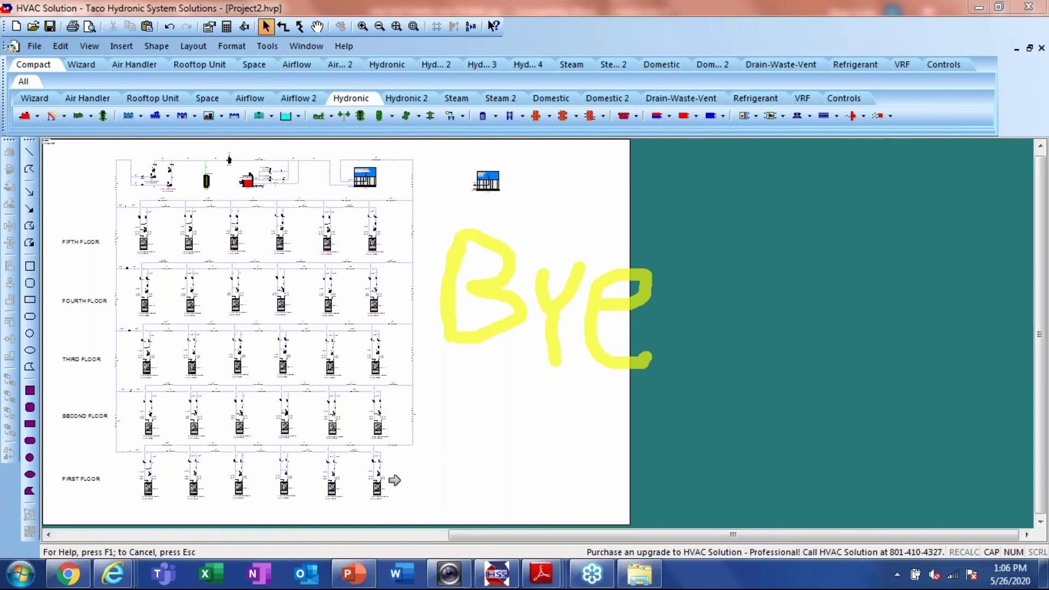
Switch to the HSS SOFTWARE HEATPUMP.ppt presentation in PowerPoint
click(358, 587)
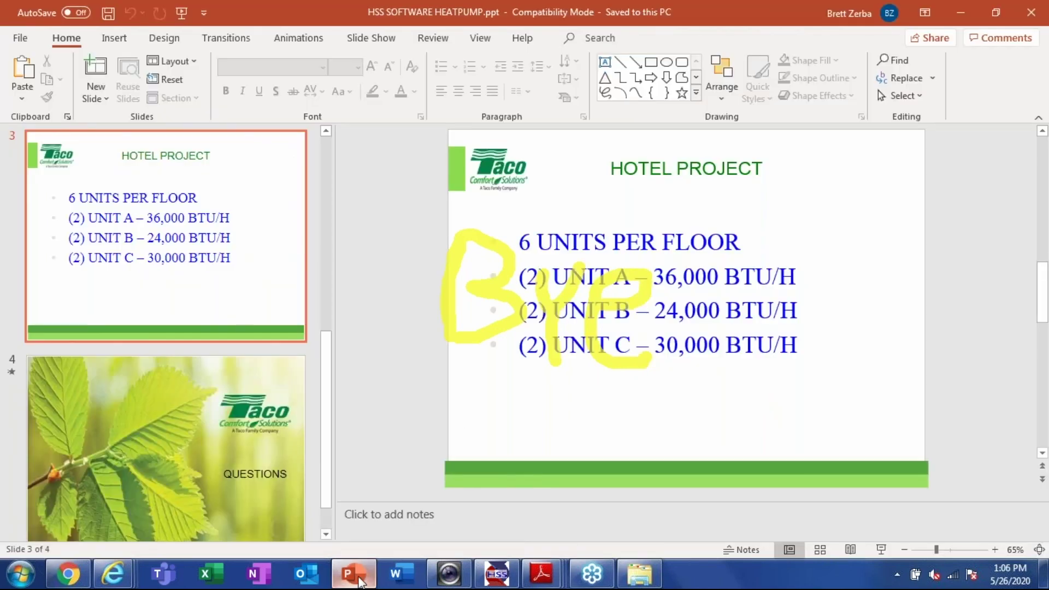